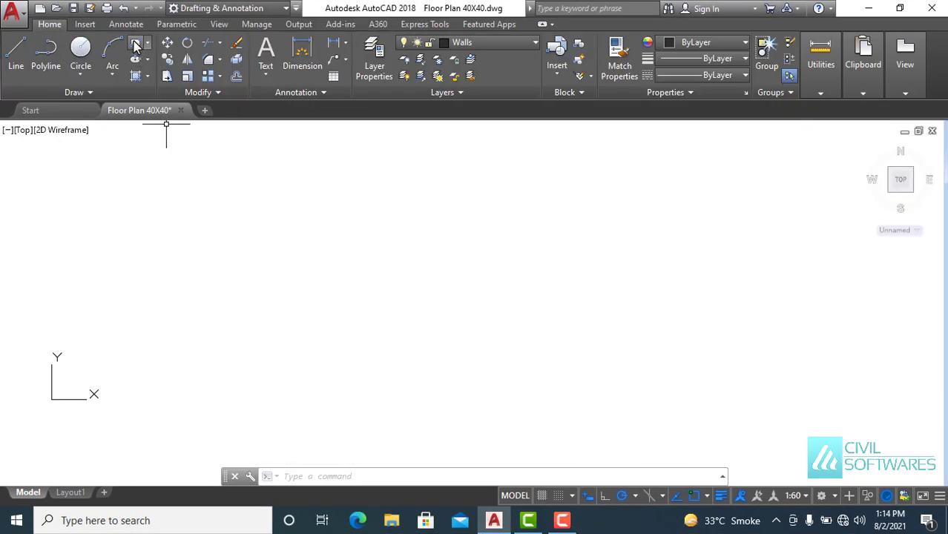
# - Draw a 40' by 40' square as the plan's outer wall outline
pyautogui.click(136, 46)
pyautogui.click(311, 391)
pyautogui.write("40'")
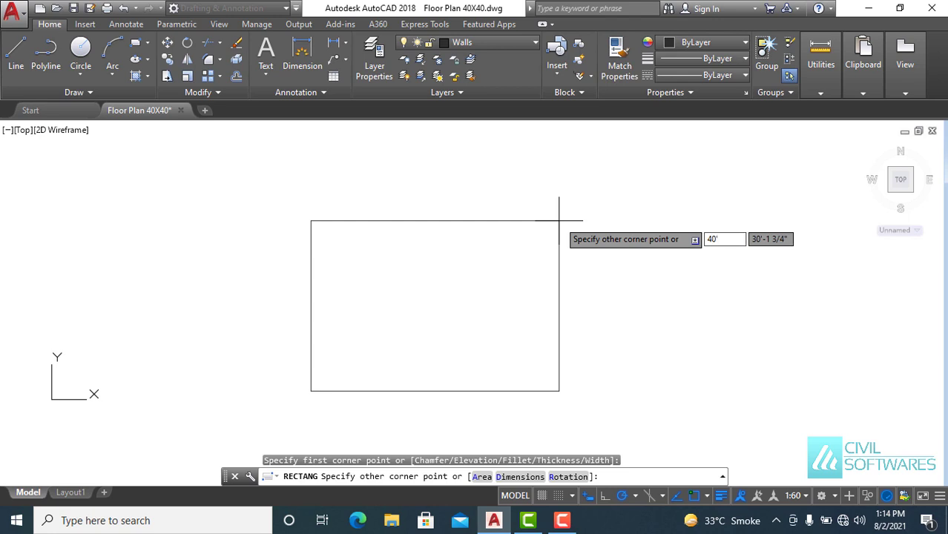
pyautogui.press('Tab')
pyautogui.write("40'")
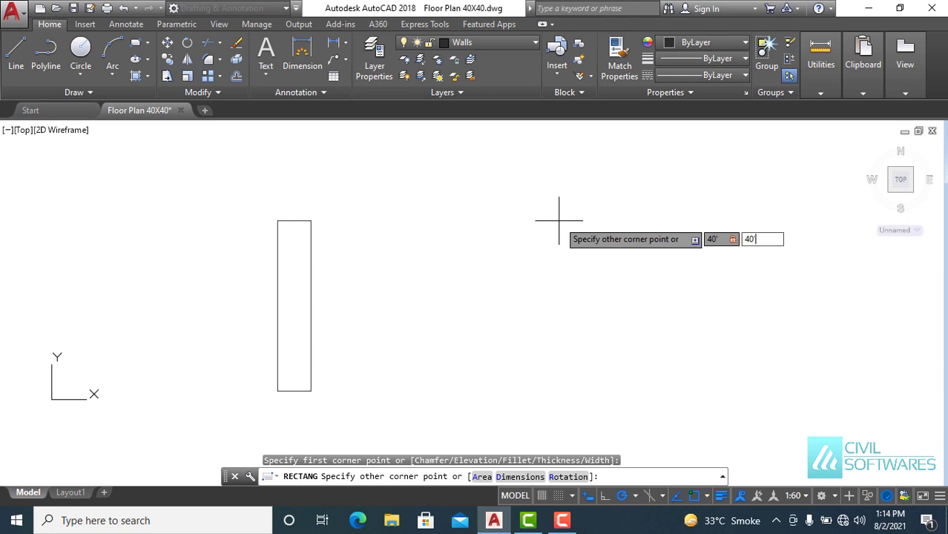
pyautogui.press('Return')
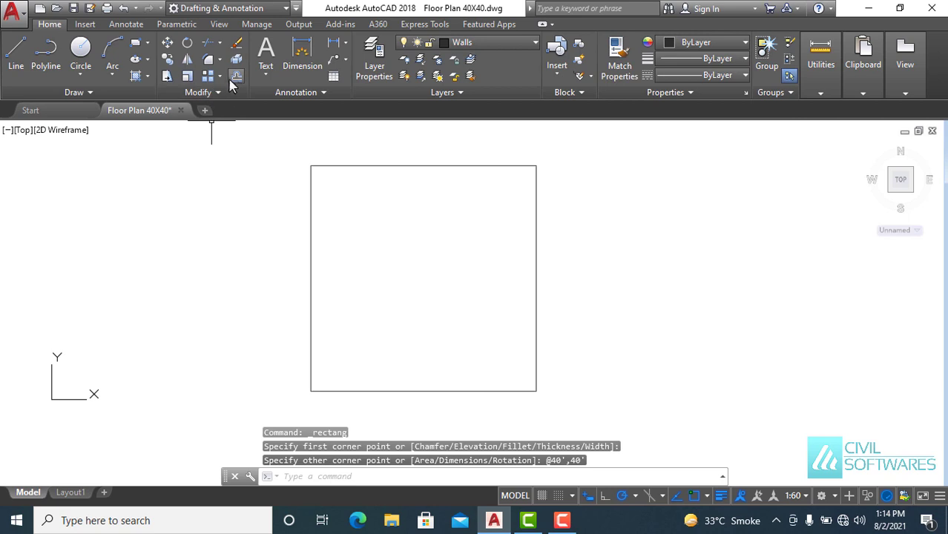
# - Offset the square 9" inward to form the walls' inner face
pyautogui.click(236, 77)
pyautogui.scroll(1, 391, 218)
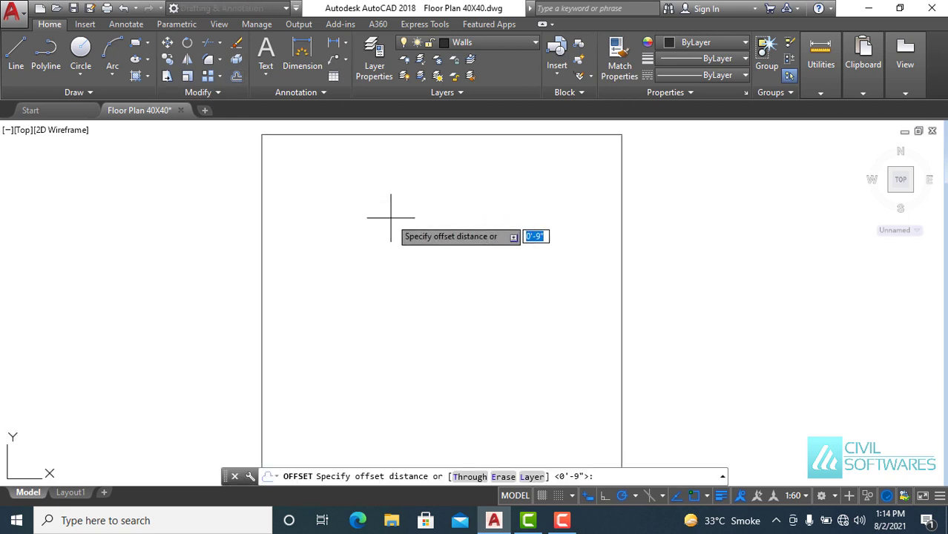
pyautogui.moveTo(391, 218); pyautogui.dragTo(394, 270, button='middle')
pyautogui.write('9"')
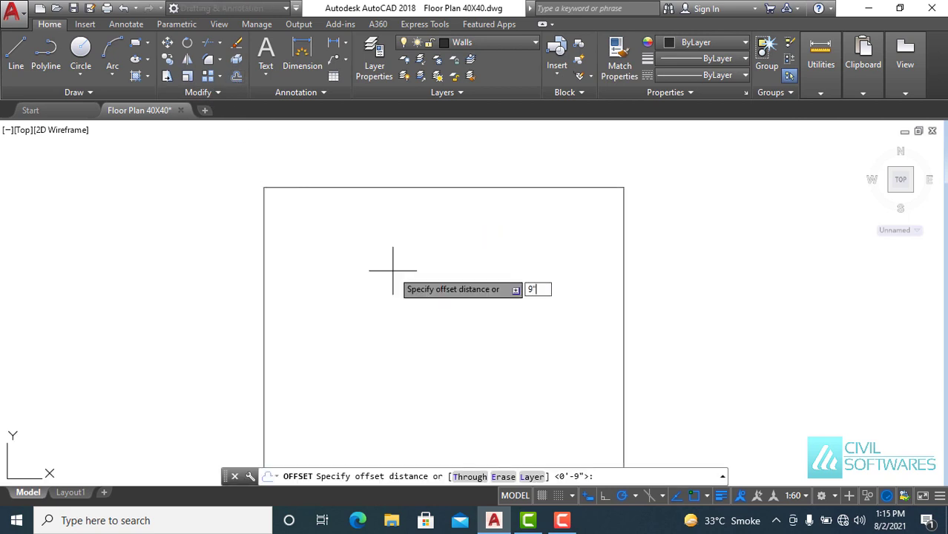
pyautogui.press('Return')
pyautogui.click(419, 187)
pyautogui.click(425, 228)
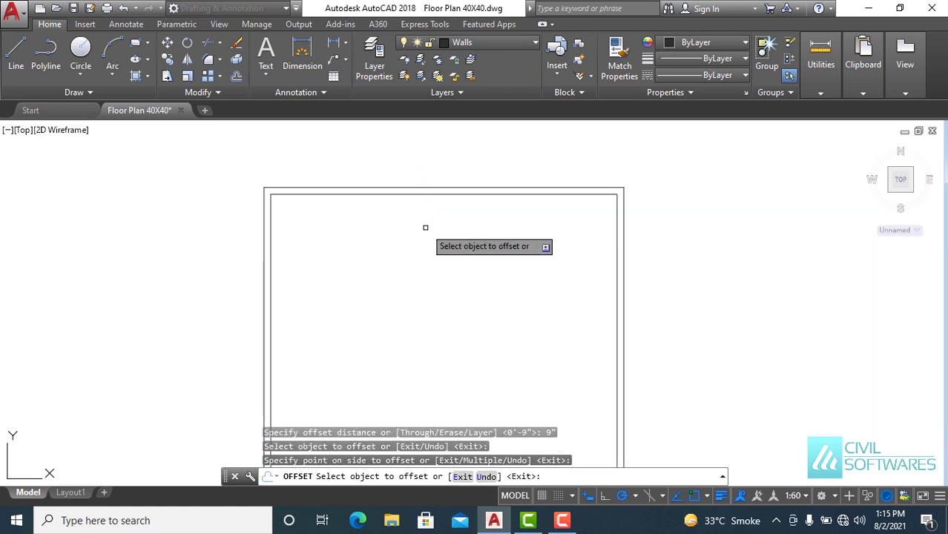
pyautogui.press('Escape')
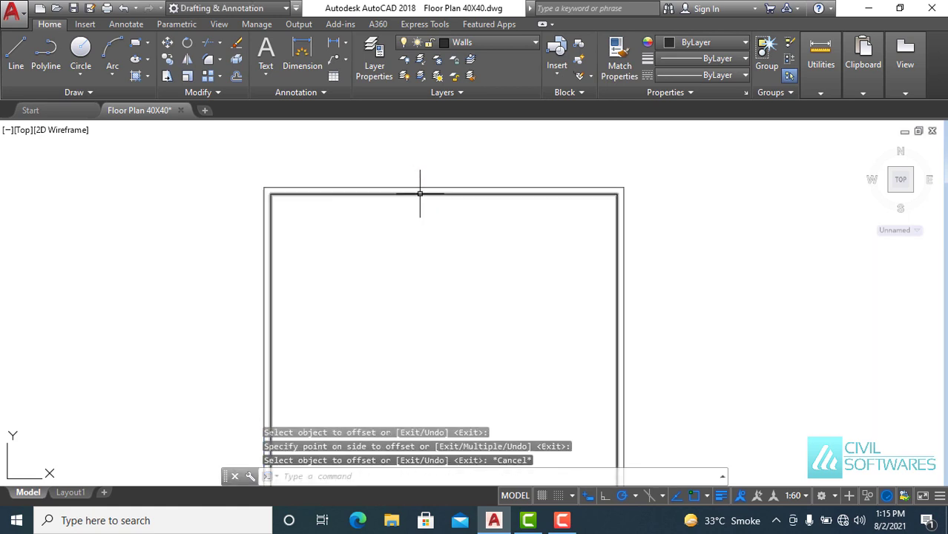
# - Explode the inner rectangle into separate lines
pyautogui.click(418, 194)
pyautogui.click(237, 60)
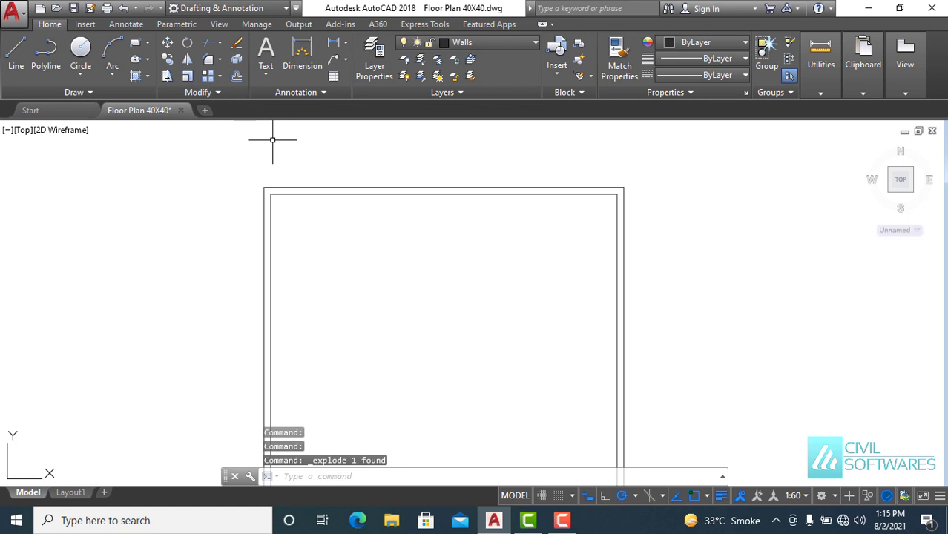
pyautogui.press('Escape')
# - Add a wall line 3' below the top inner wall and double it 6" thick
pyautogui.click(236, 77)
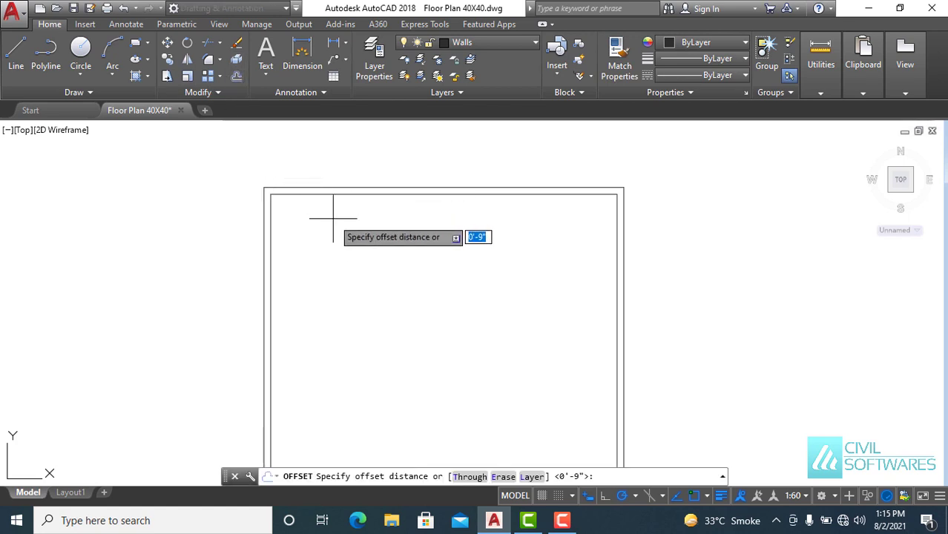
pyautogui.write("3'")
pyautogui.press('Return')
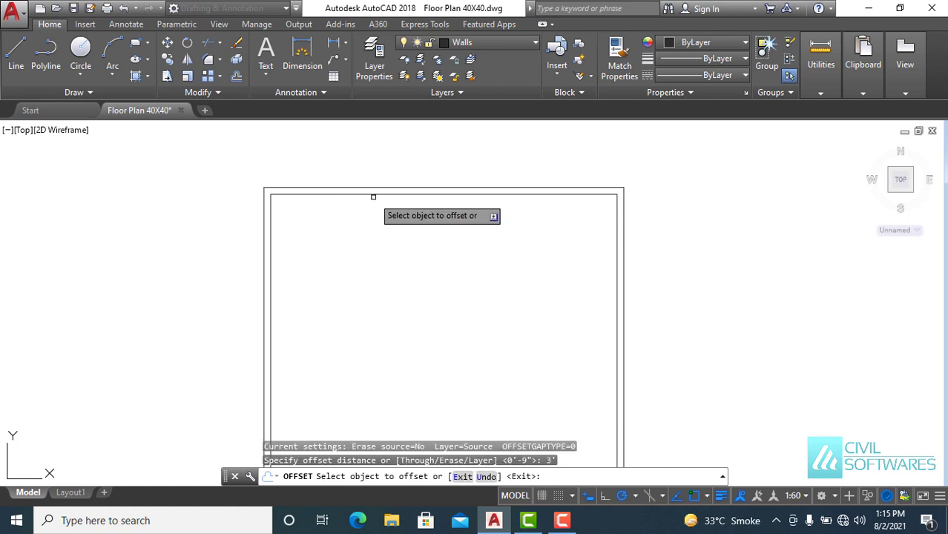
pyautogui.click(373, 197)
pyautogui.click(372, 226)
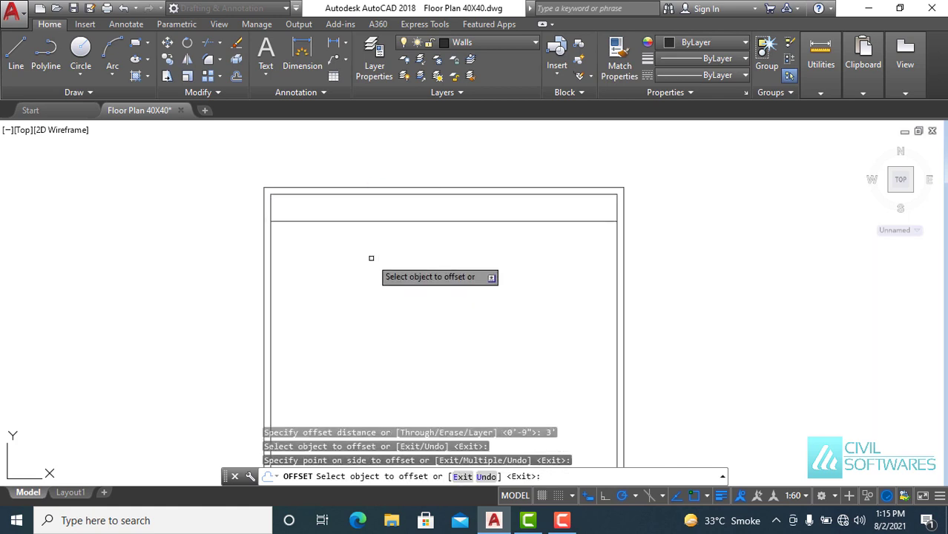
pyautogui.press('Escape')
pyautogui.press('Return')
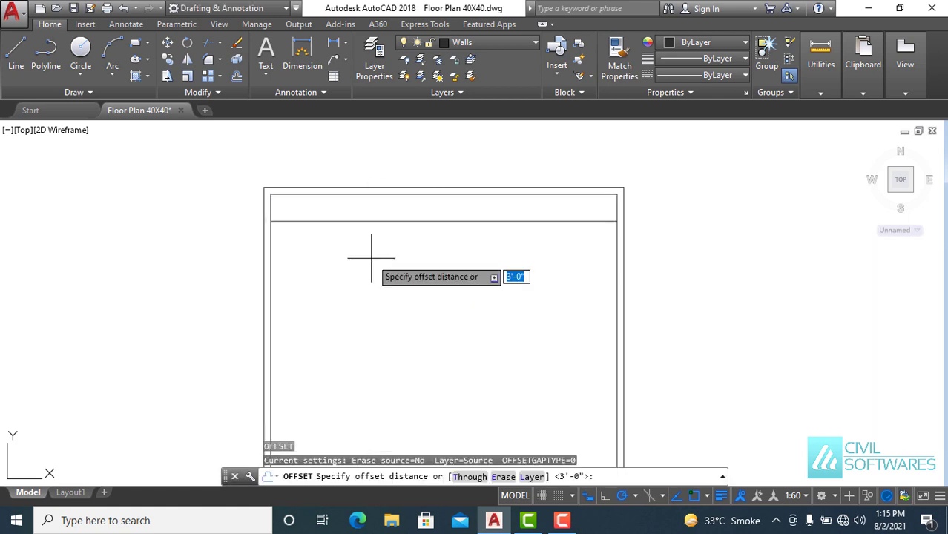
pyautogui.press('Return')
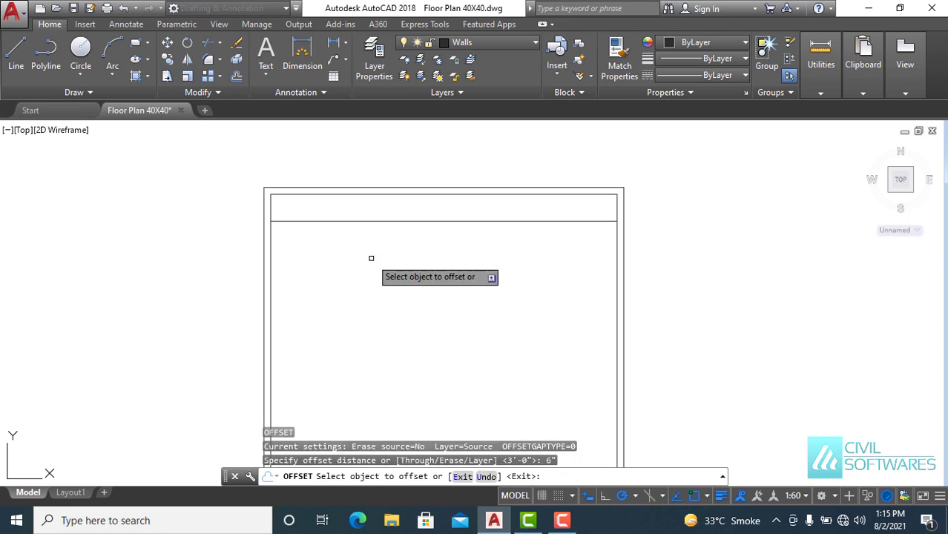
pyautogui.click(402, 221)
pyautogui.click(401, 256)
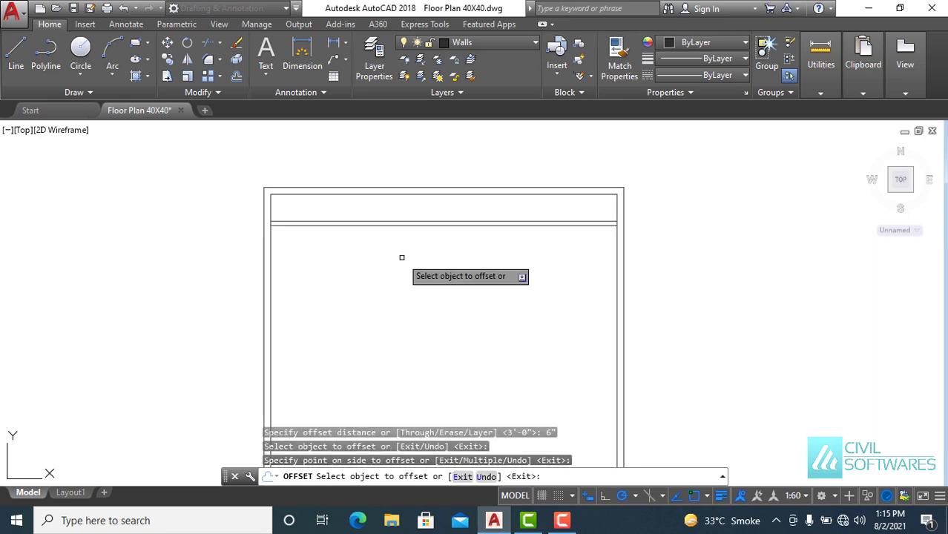
pyautogui.press('Escape')
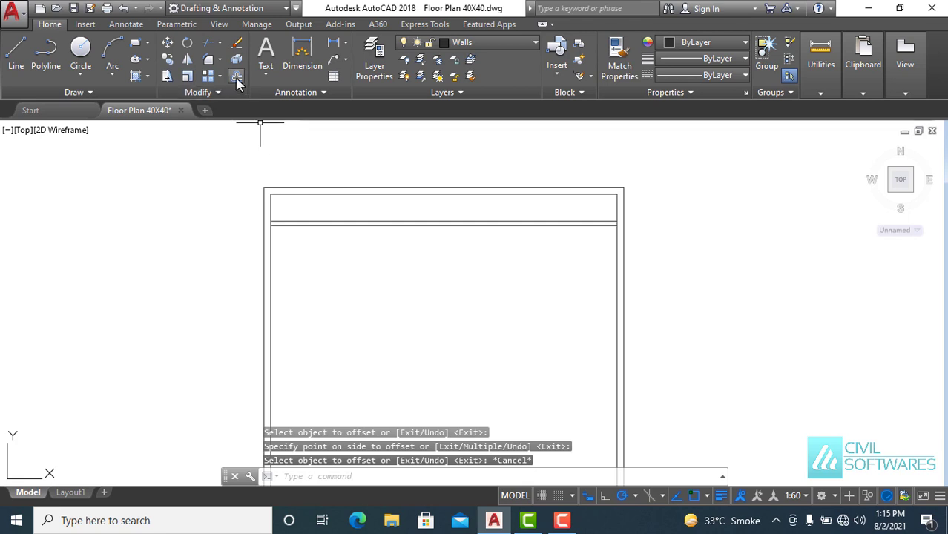
# - Add a second wall 7' below the first interior wall, doubled 6" thick
pyautogui.click(236, 75)
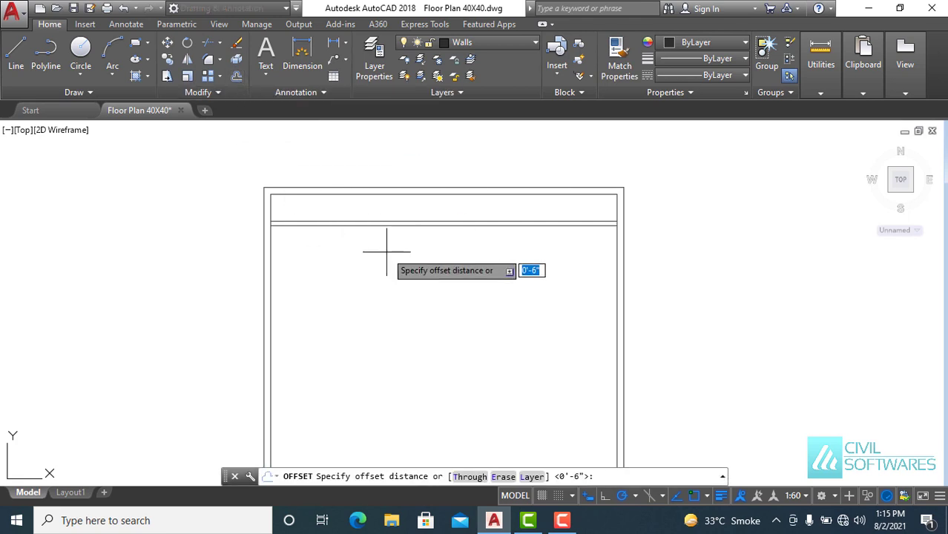
pyautogui.write("7'")
pyautogui.press('Return')
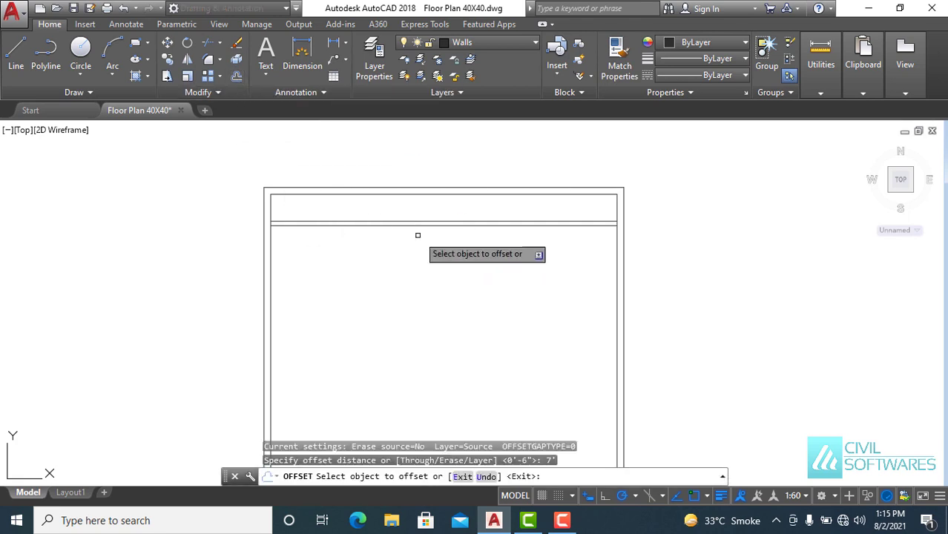
pyautogui.click(433, 224)
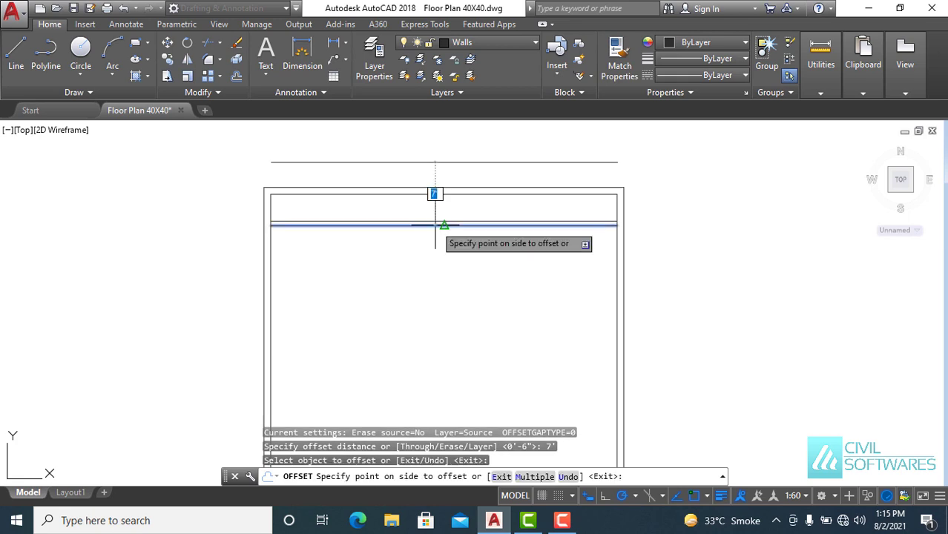
pyautogui.click(426, 307)
pyautogui.press('Escape')
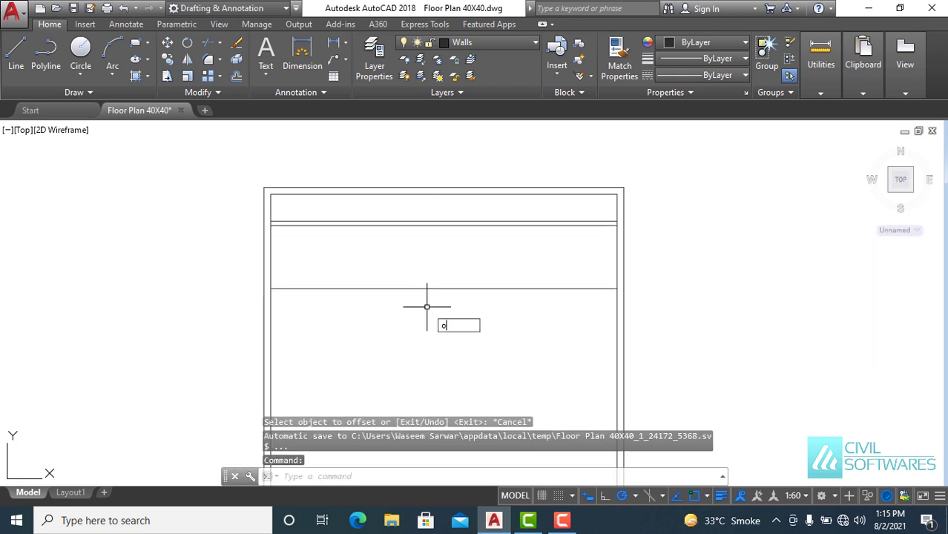
pyautogui.press('Return')
pyautogui.press('Return')
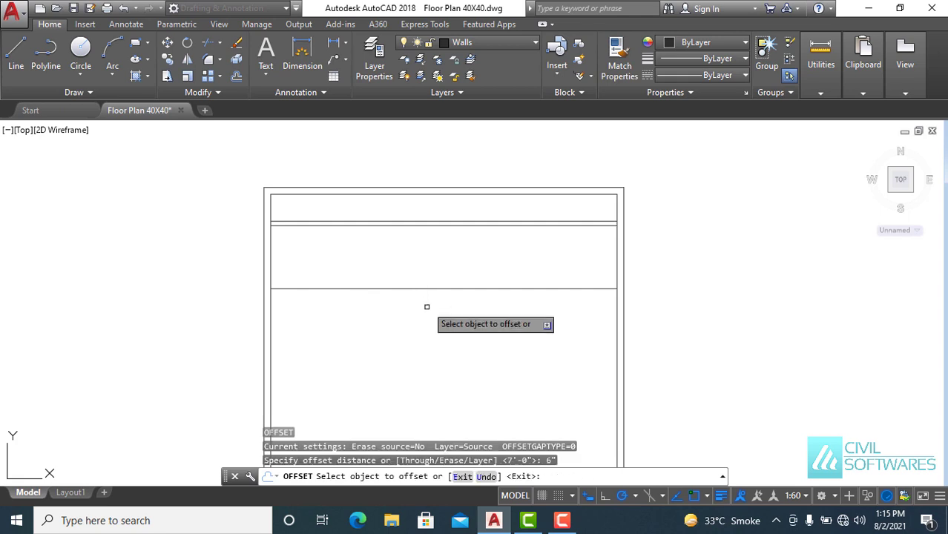
pyautogui.click(432, 289)
pyautogui.click(433, 315)
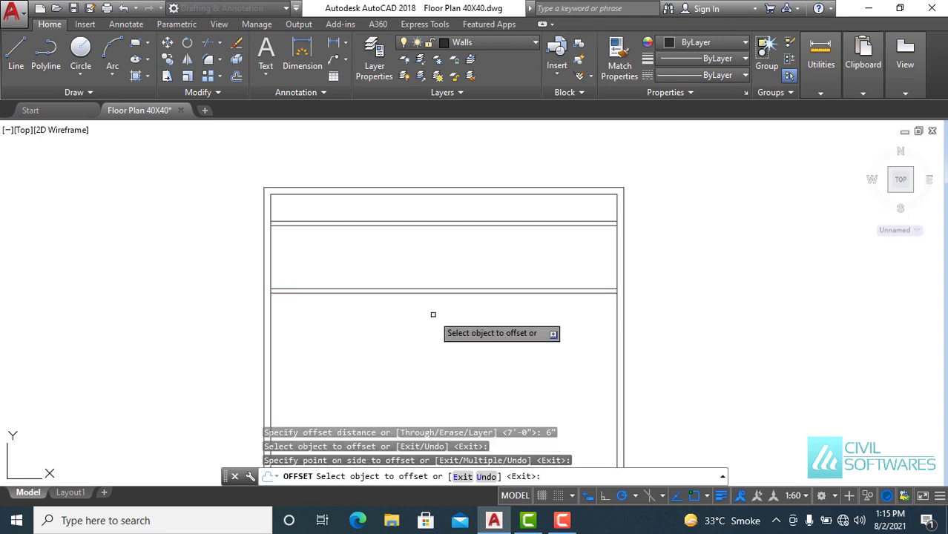
pyautogui.press('Escape')
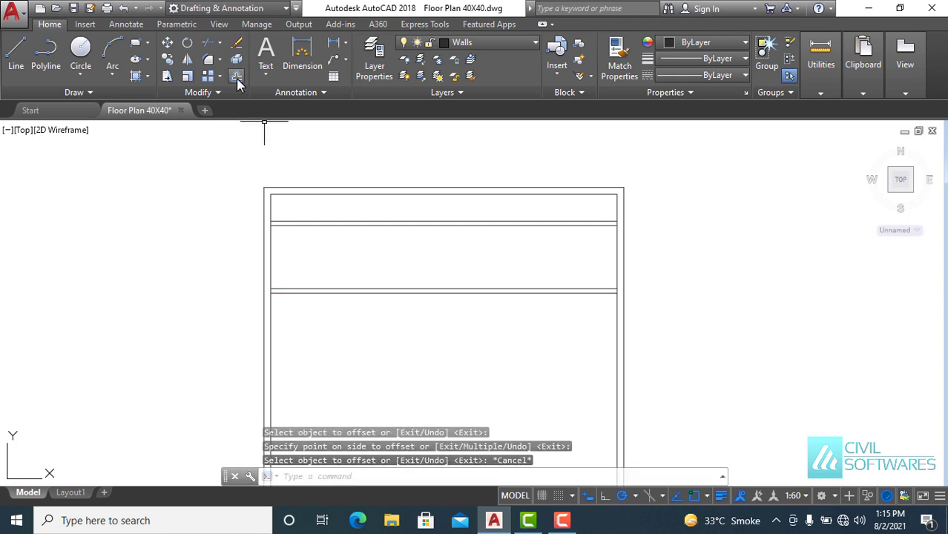
# - Add a wall line offset 14' down and double it 6" thick
pyautogui.press('Return')
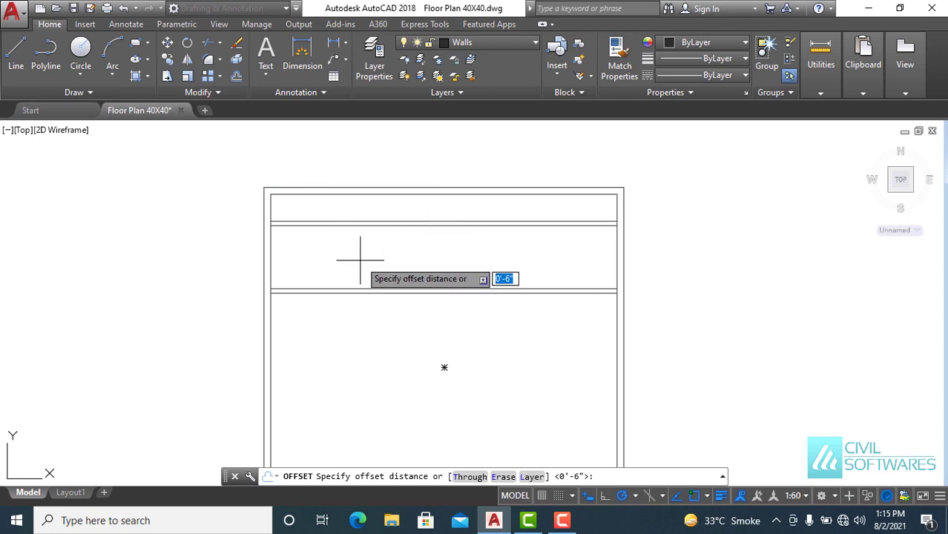
pyautogui.press('Return')
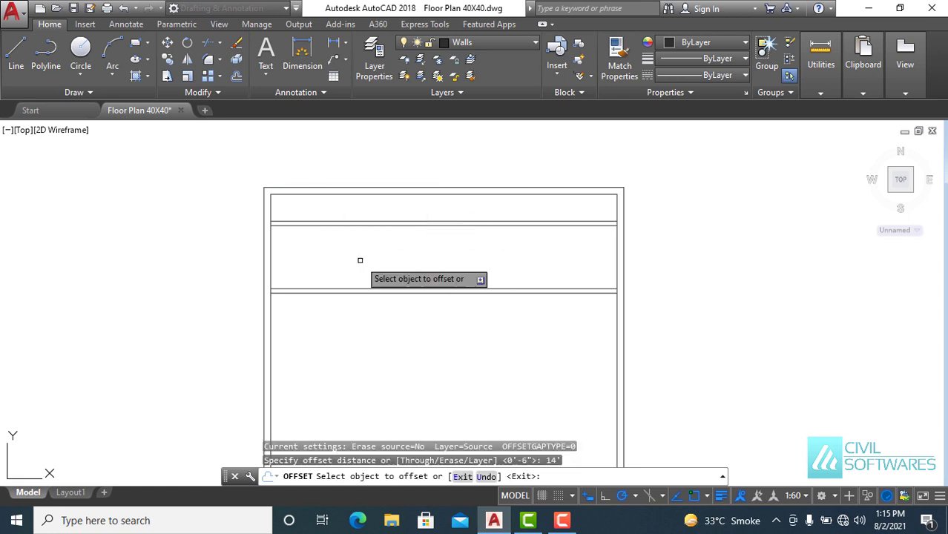
pyautogui.click(364, 195)
pyautogui.click(366, 342)
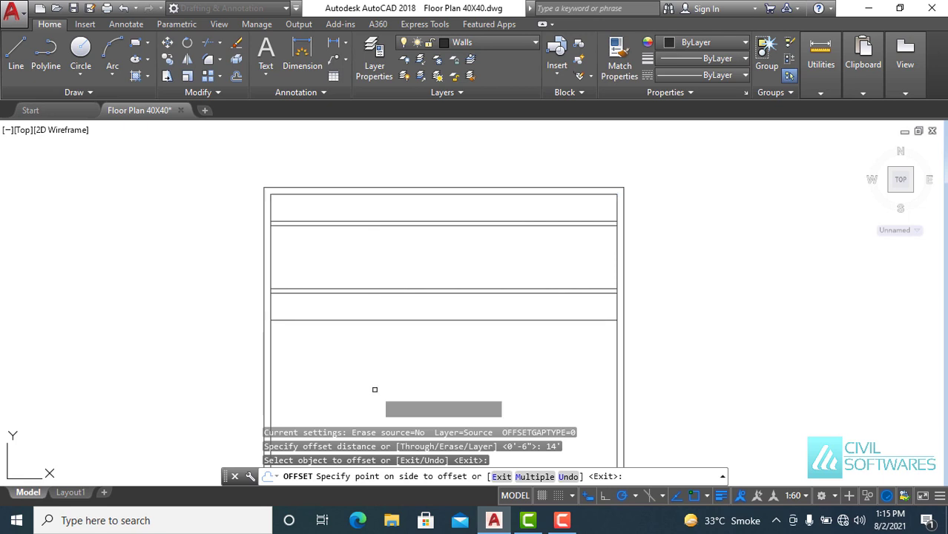
pyautogui.press('Escape')
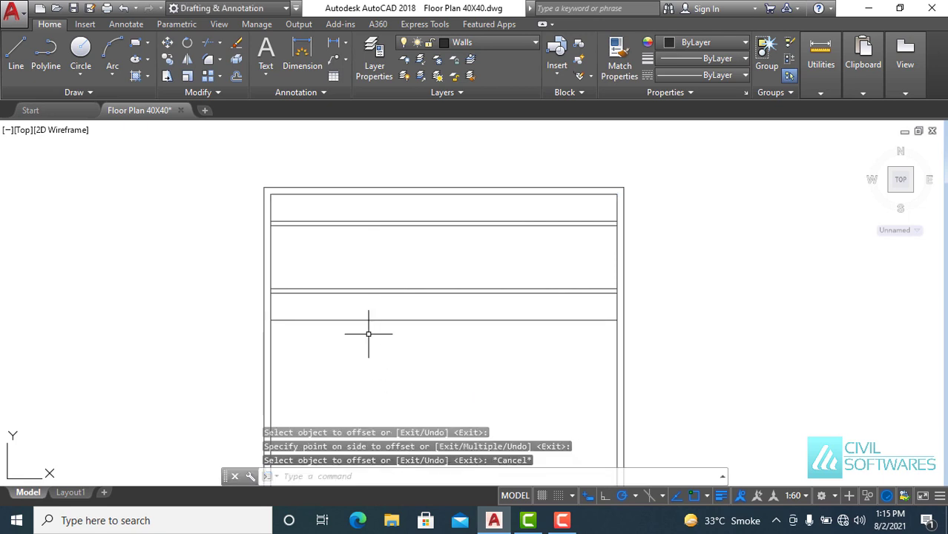
pyautogui.press('Return')
pyautogui.write("6'")
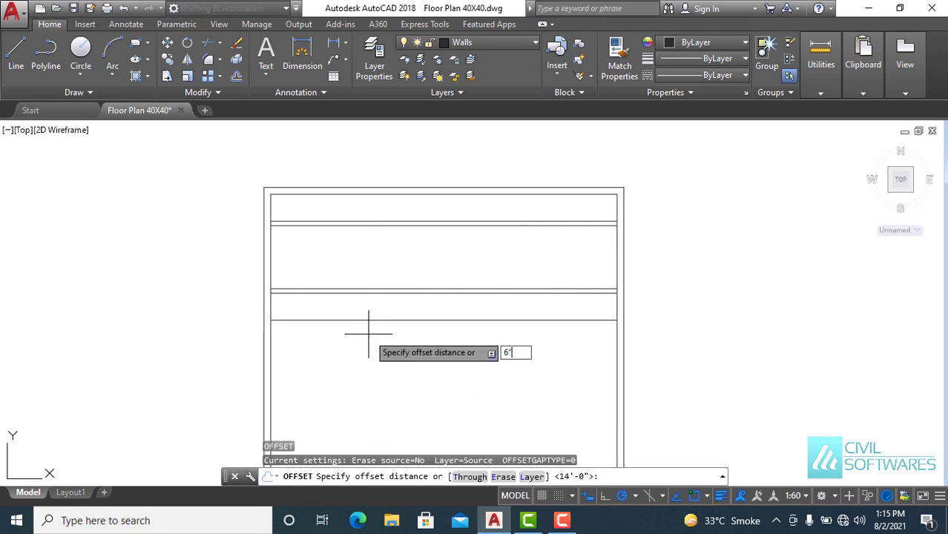
pyautogui.press('Return')
pyautogui.click(382, 321)
pyautogui.click(383, 355)
pyautogui.press('Escape')
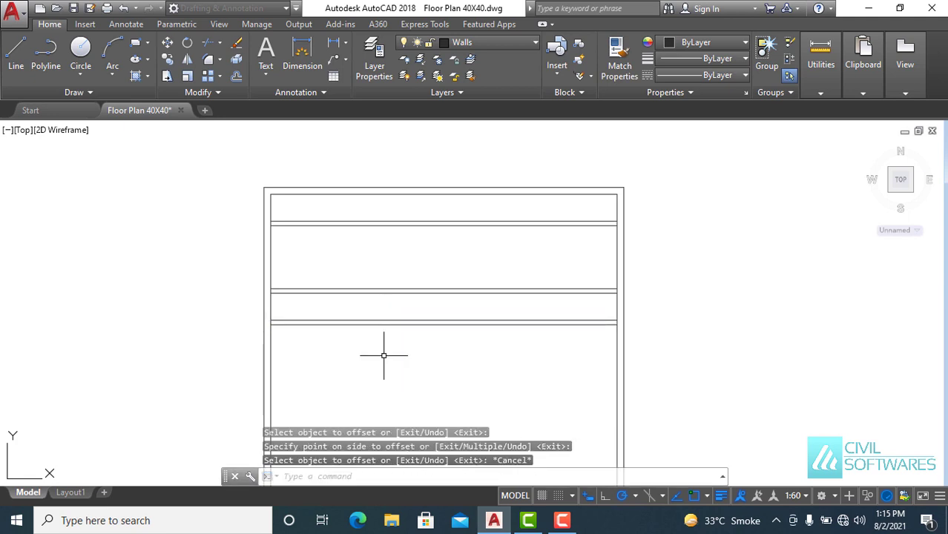
# - Add a wall line 16' below the top inner wall, doubled 6" thick
pyautogui.click(236, 76)
pyautogui.write('16')
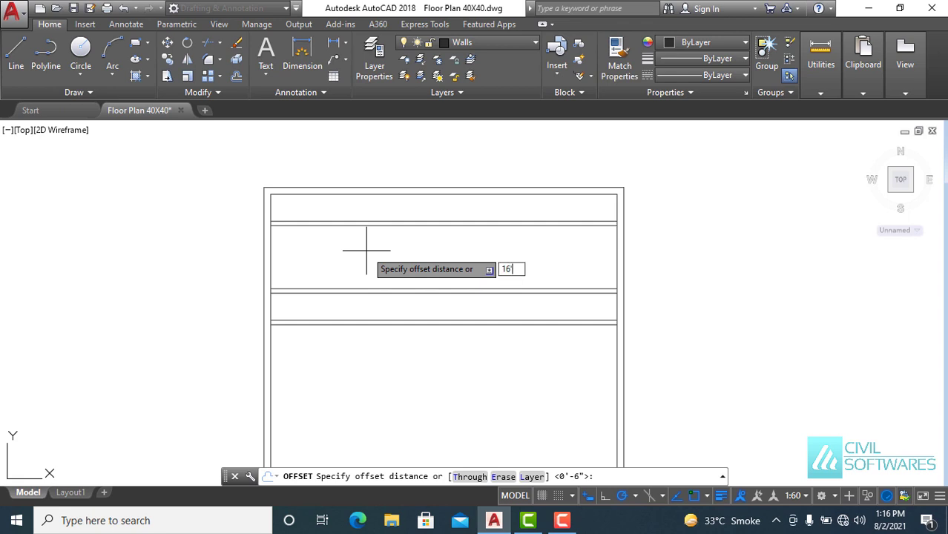
pyautogui.press('Return')
pyautogui.click(445, 194)
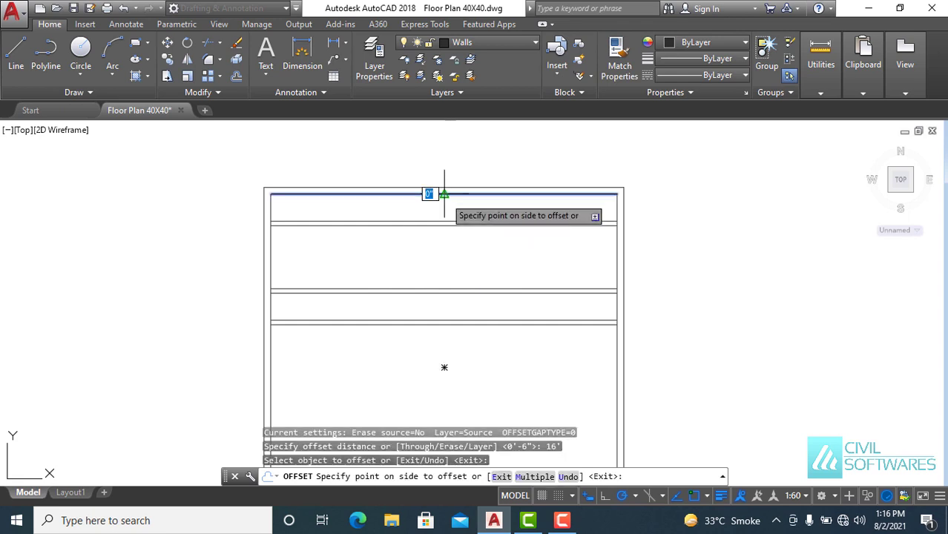
pyautogui.click(445, 368)
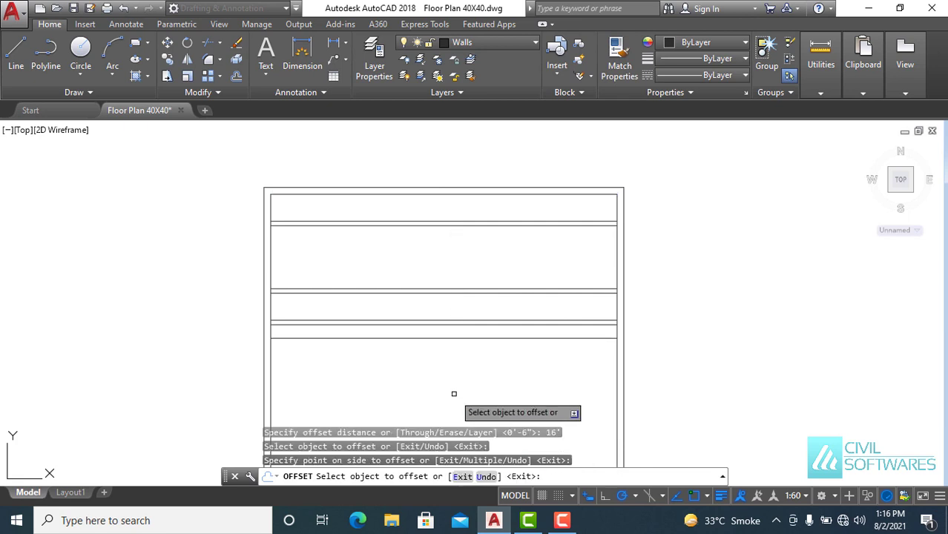
pyautogui.press('Escape')
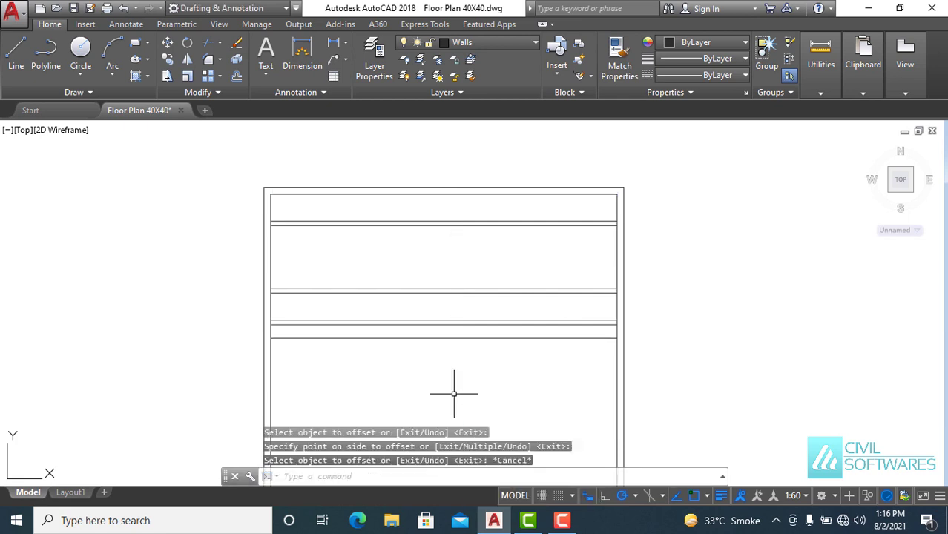
pyautogui.press('Return')
pyautogui.press('Return')
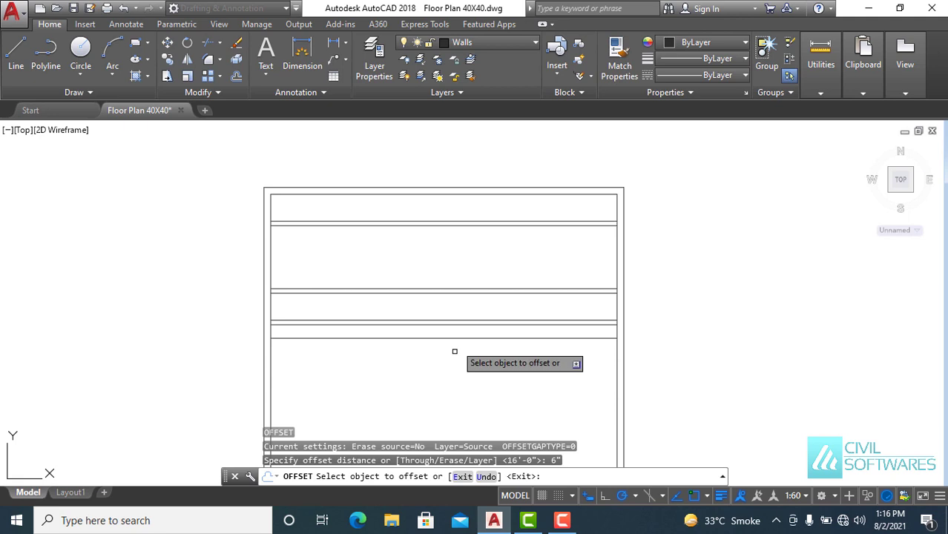
pyautogui.click(497, 338)
pyautogui.click(498, 346)
pyautogui.press('Escape')
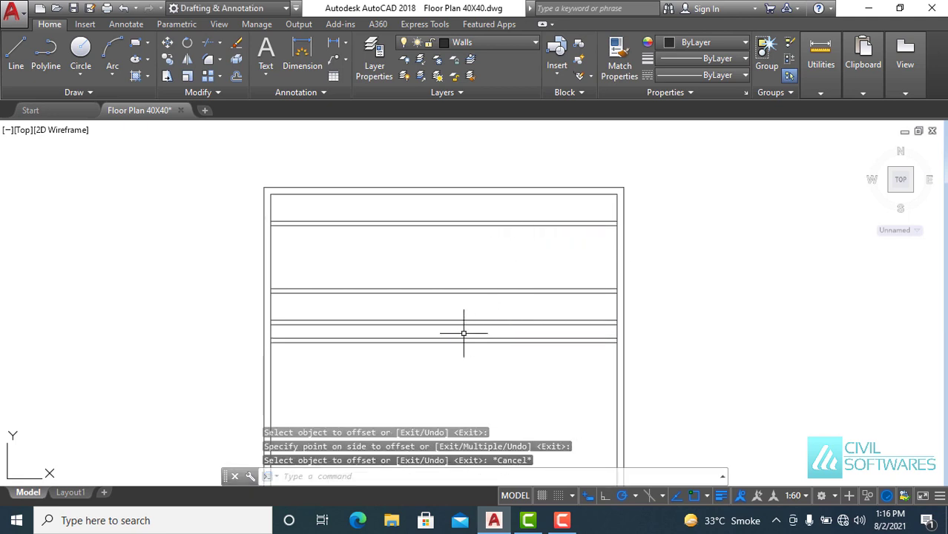
pyautogui.click(236, 76)
pyautogui.write("14'")
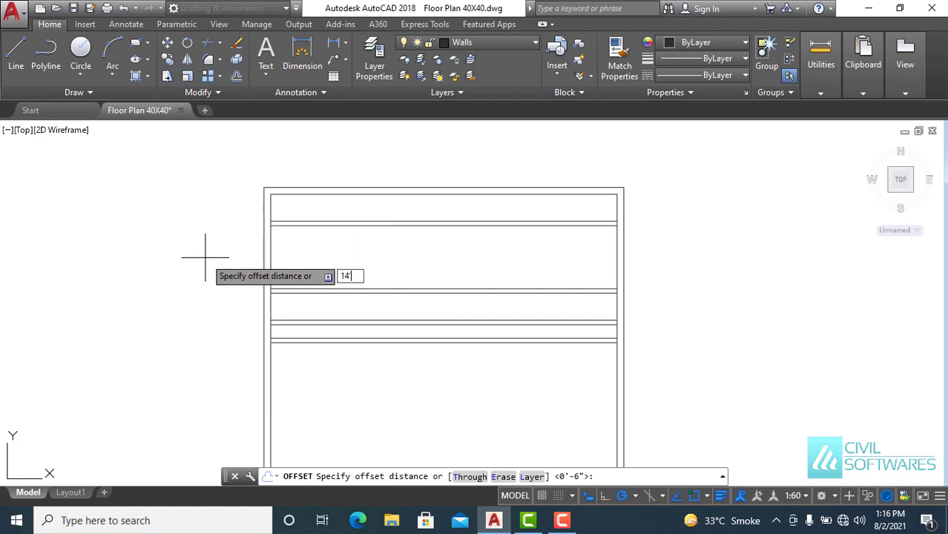
# - Create a 6"-thick vertical wall 14' right of the left wall
pyautogui.press('Return')
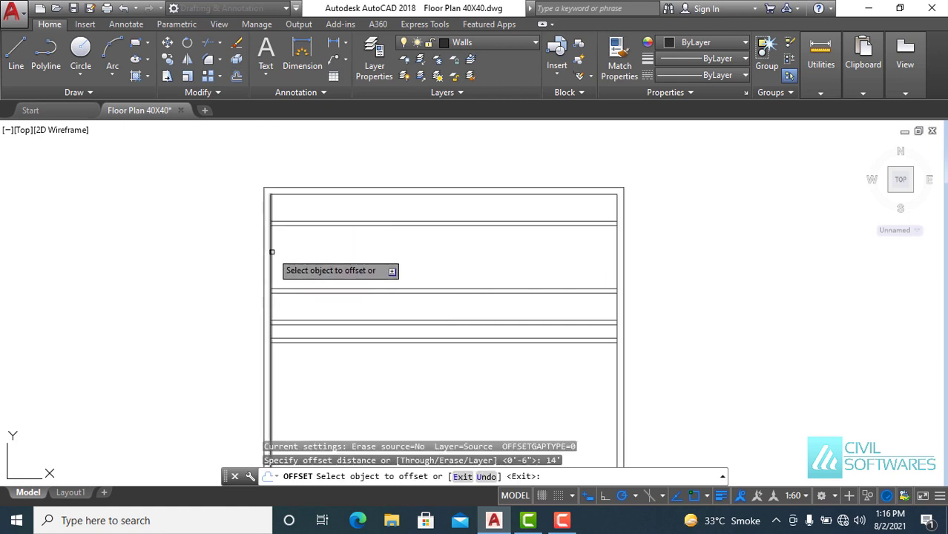
pyautogui.click(271, 256)
pyautogui.click(357, 250)
pyautogui.press('Escape')
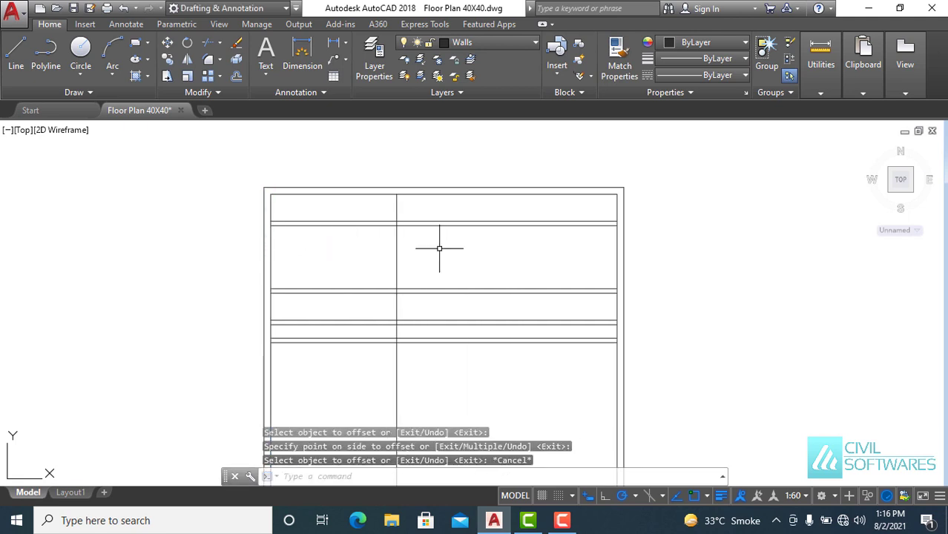
pyautogui.press('Return')
pyautogui.write('6')
pyautogui.press('Return')
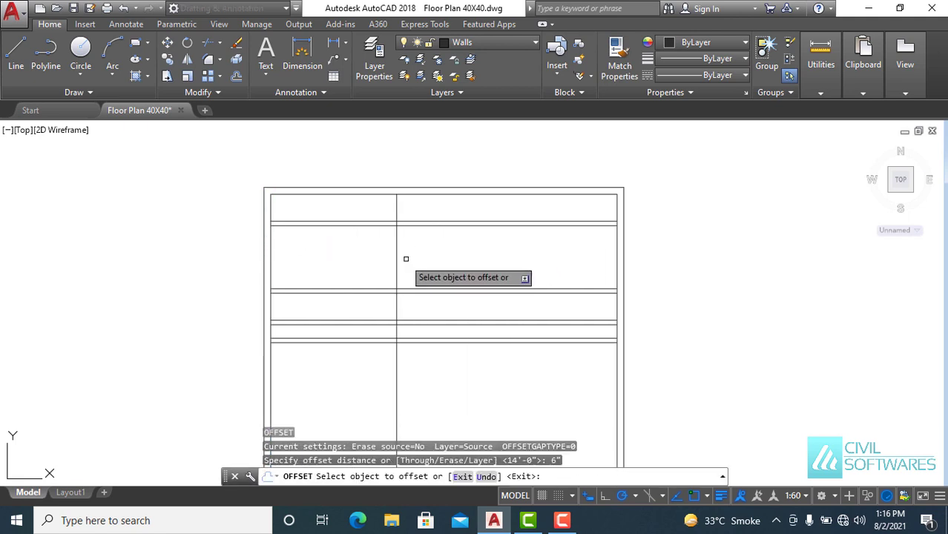
pyautogui.click(398, 269)
pyautogui.click(456, 261)
pyautogui.press('Escape')
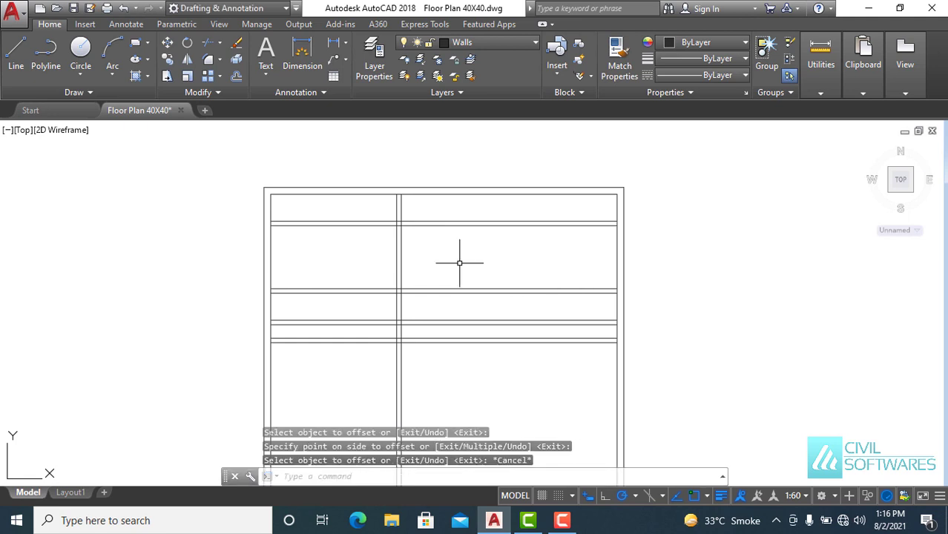
pyautogui.write('o')
# - Create a second 6"-thick vertical wall 11' beyond the first
pyautogui.press('Return')
pyautogui.write("11'")
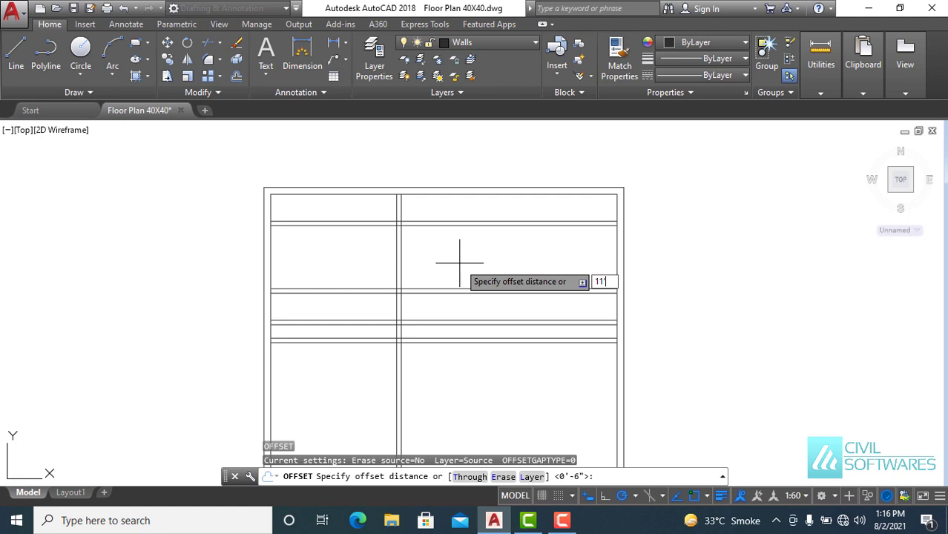
pyautogui.press('Return')
pyautogui.click(402, 263)
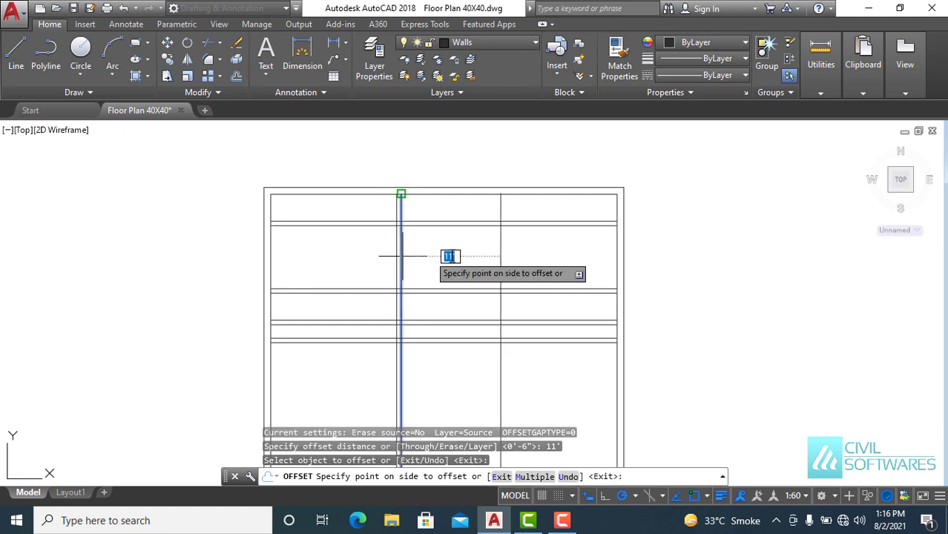
pyautogui.click(467, 256)
pyautogui.press('Escape')
pyautogui.write('o')
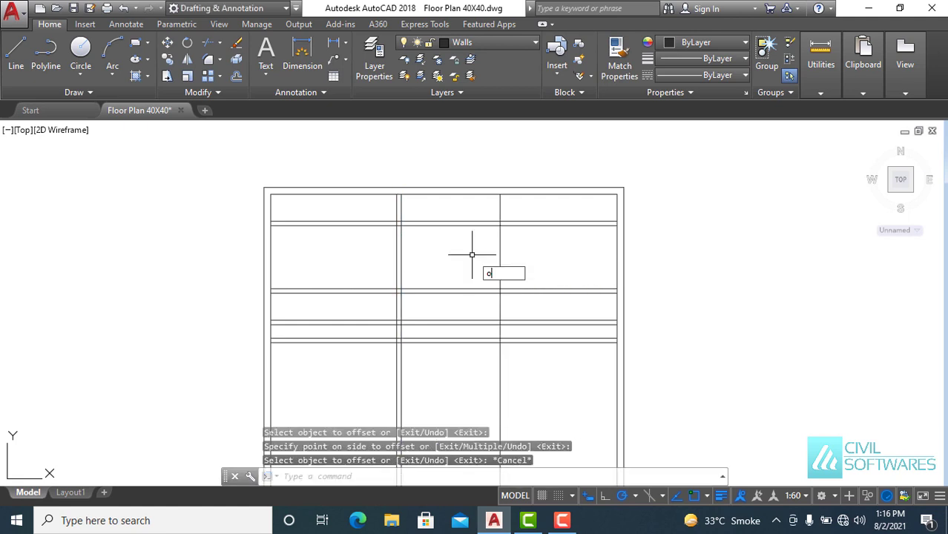
pyautogui.press('Return')
pyautogui.press('Return')
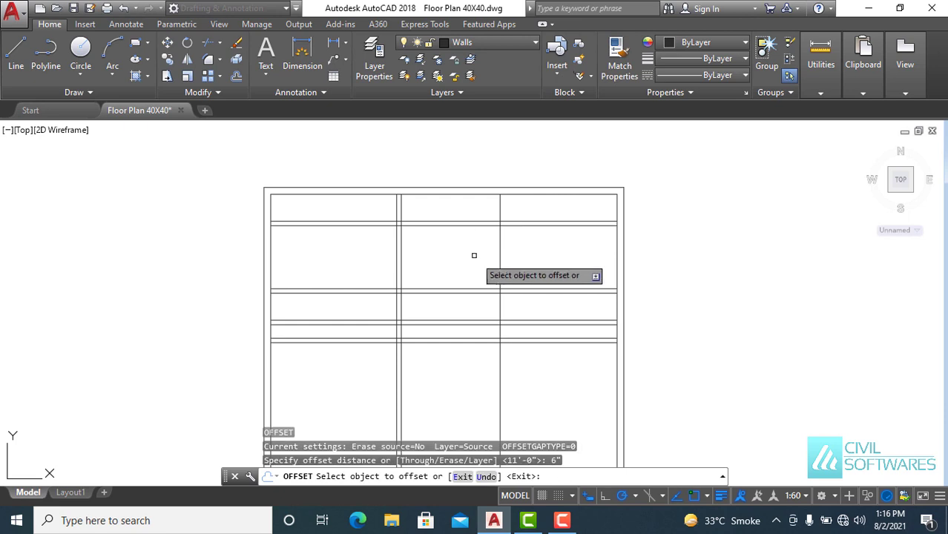
pyautogui.click(500, 271)
pyautogui.click(555, 265)
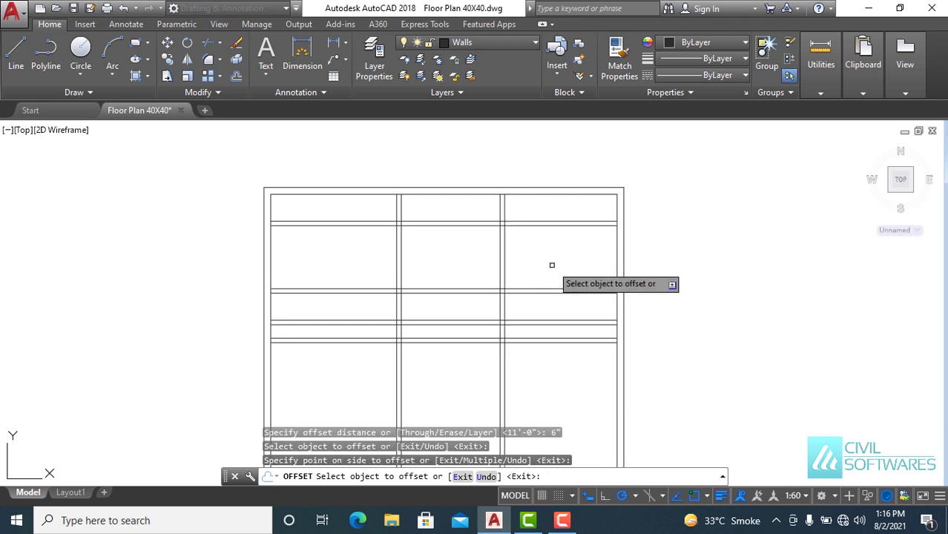
pyautogui.press('Escape')
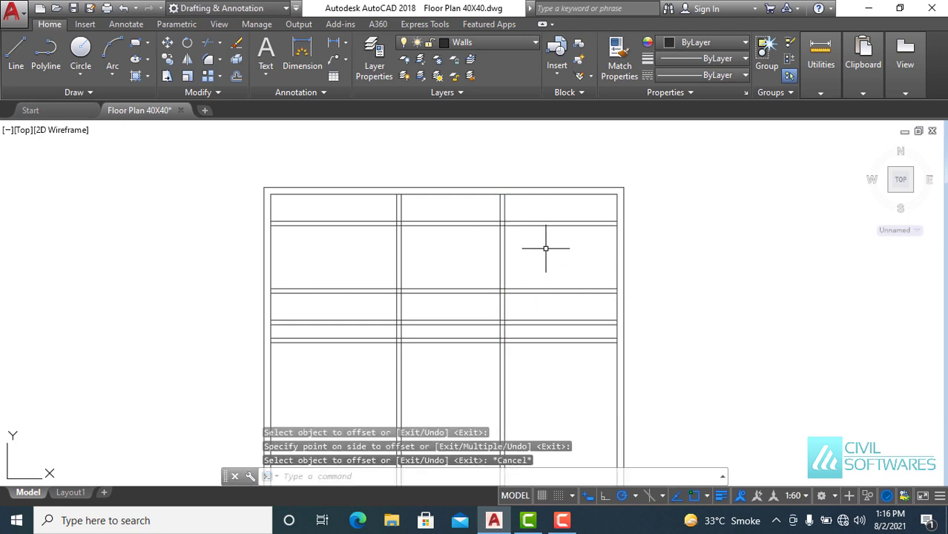
pyautogui.write('TR')
# - Trim the top and second horizontal wall pairs in the left and right rooms
pyautogui.press('Return')
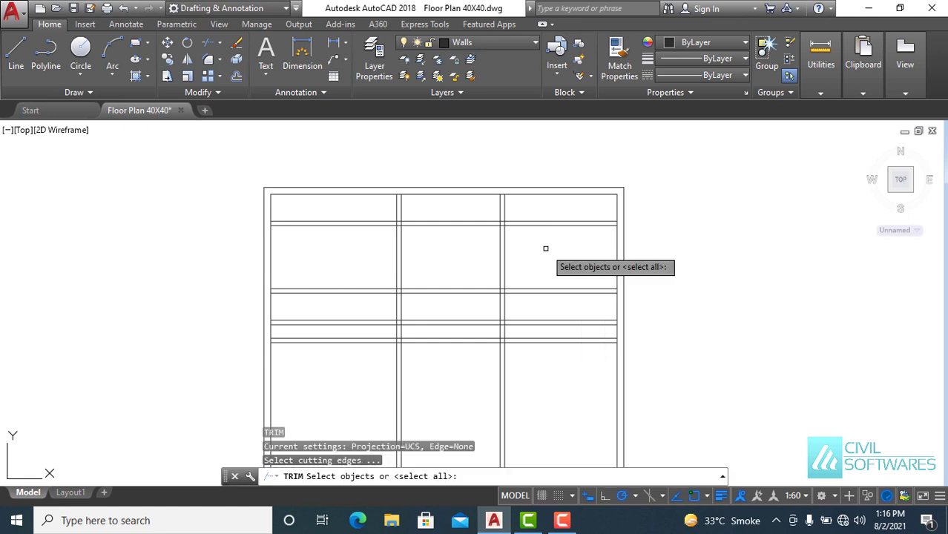
pyautogui.press('Return')
pyautogui.click(604, 243)
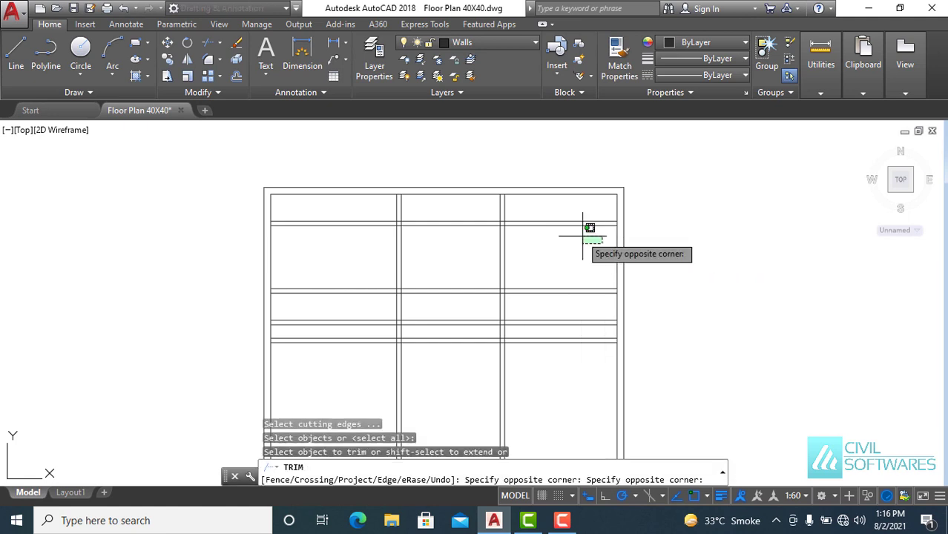
pyautogui.click(554, 207)
pyautogui.click(375, 242)
pyautogui.click(317, 208)
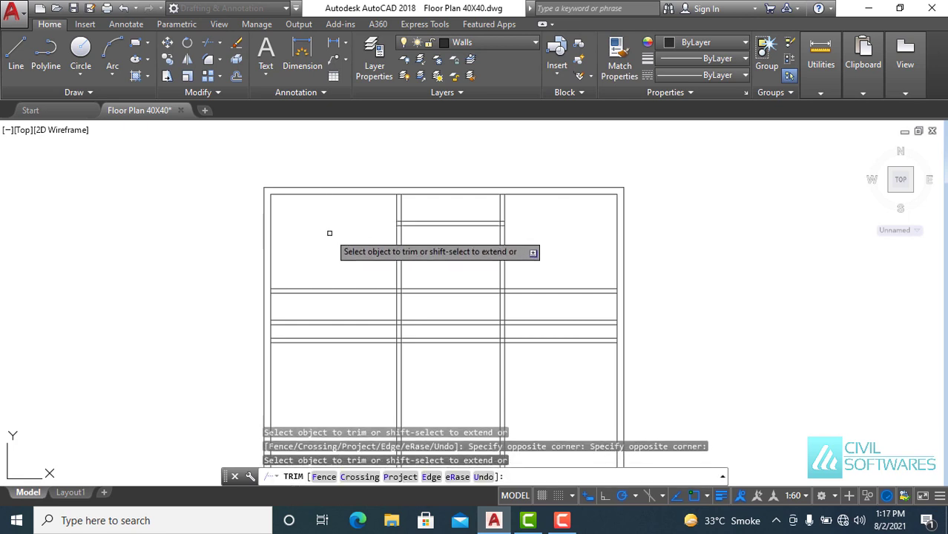
pyautogui.click(558, 297)
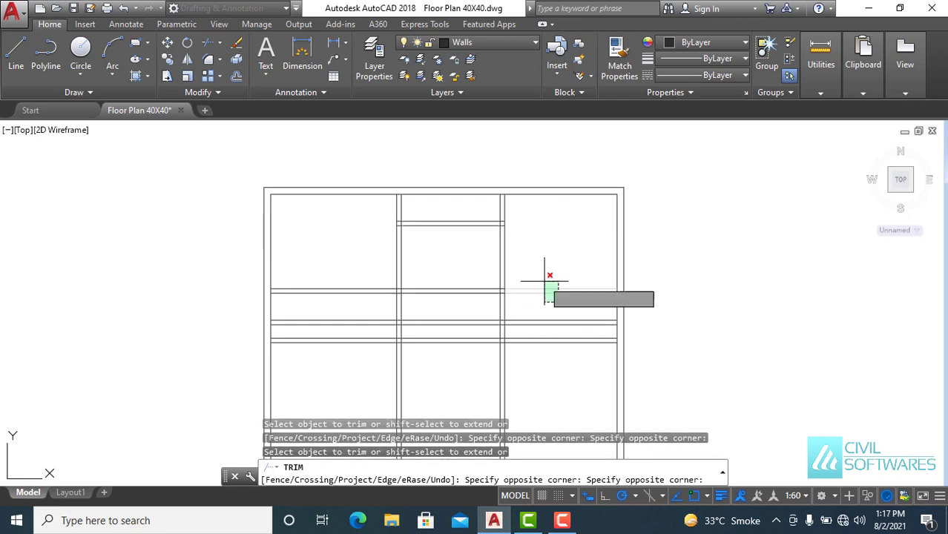
pyautogui.click(546, 276)
pyautogui.click(354, 296)
pyautogui.click(308, 272)
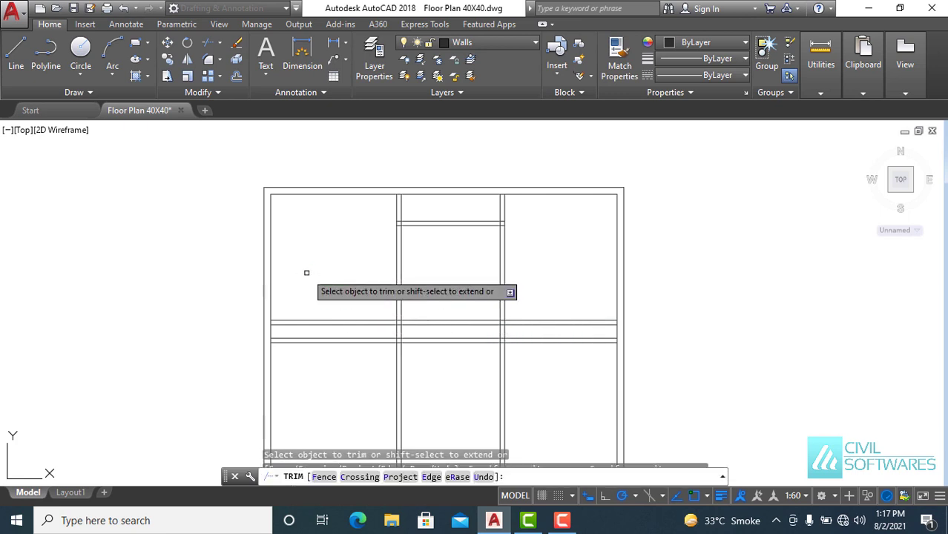
# - Trim the third and lower wall pairs and the remaining right-side segment
pyautogui.click(472, 331)
pyautogui.click(445, 314)
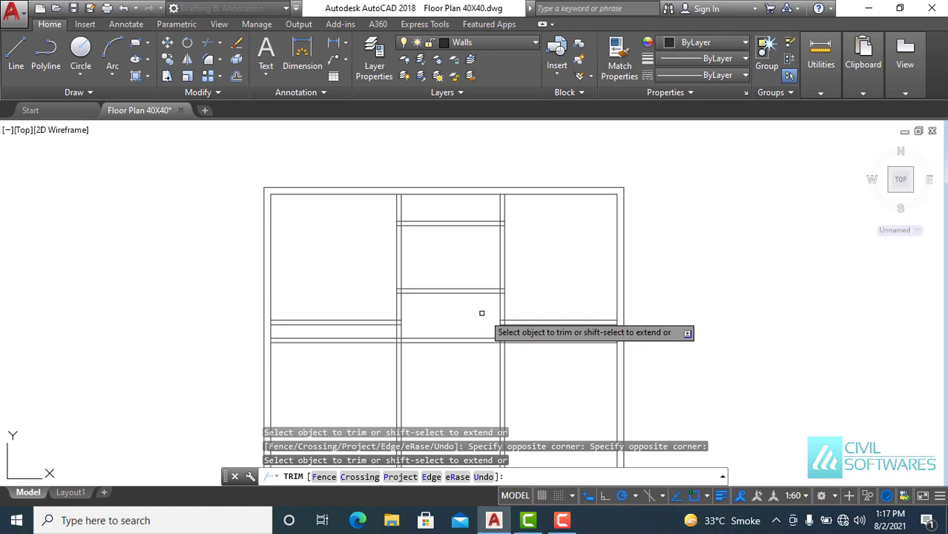
pyautogui.click(469, 363)
pyautogui.click(434, 327)
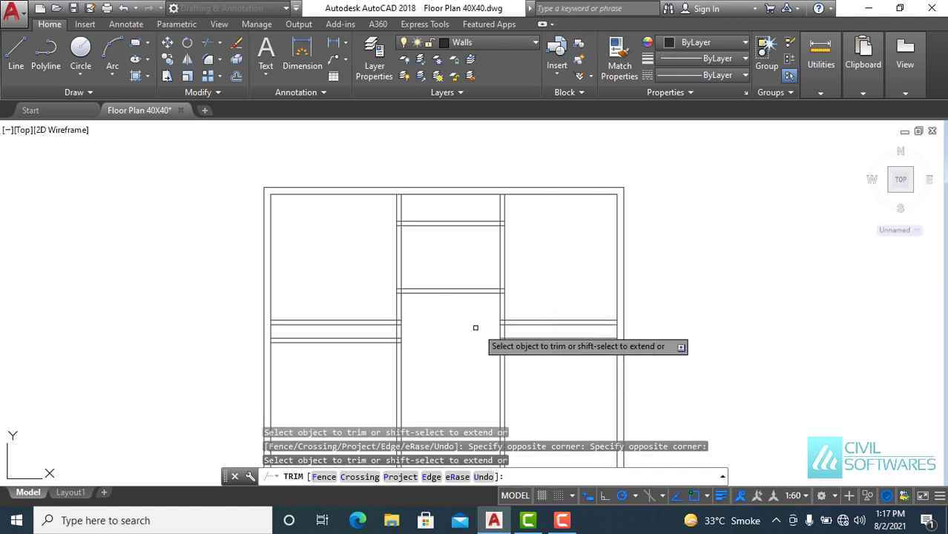
pyautogui.click(585, 331)
pyautogui.click(539, 312)
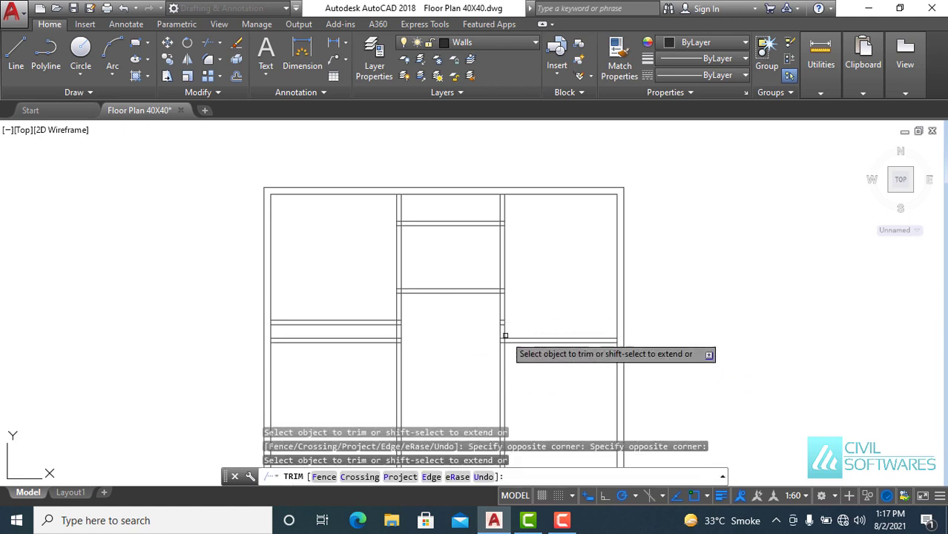
pyautogui.press('Escape')
# - Delete a leftover wall line and two short wall stubs
pyautogui.click(335, 342)
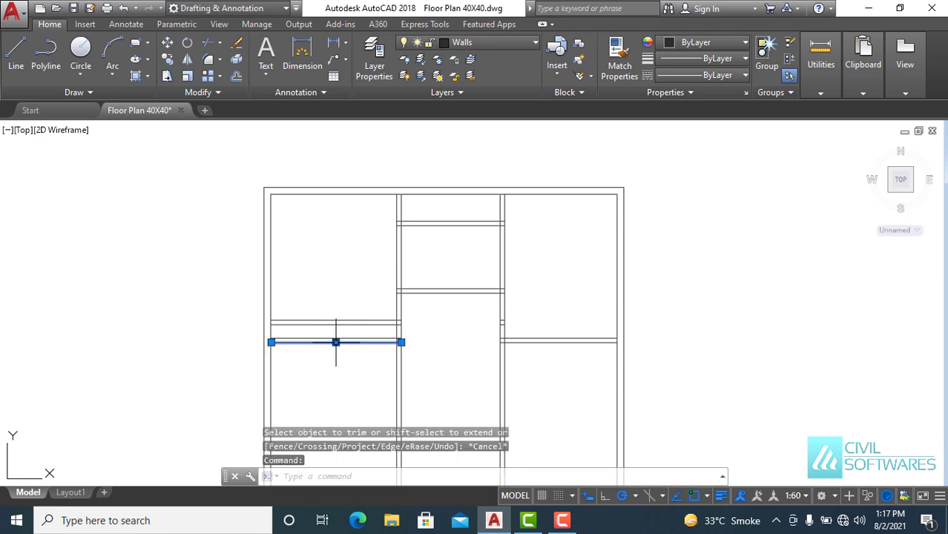
pyautogui.press('Delete')
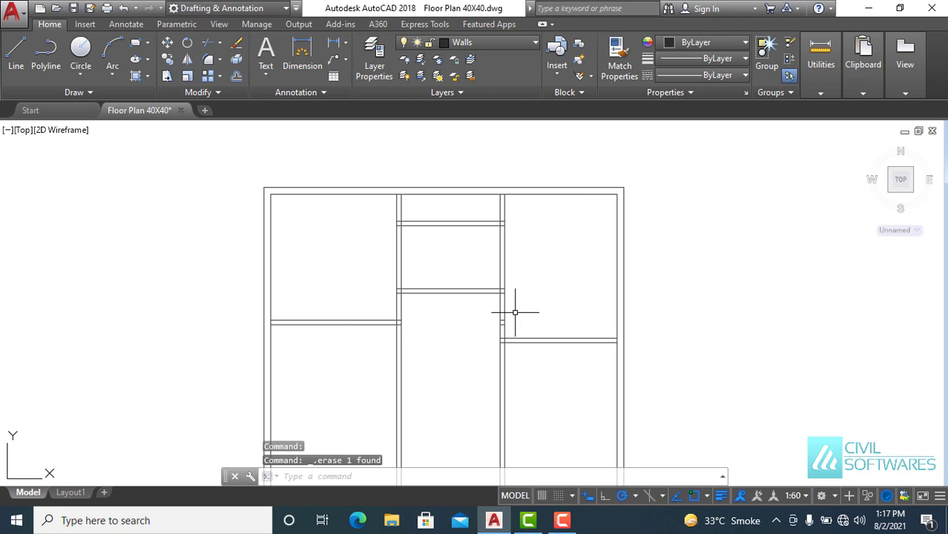
pyautogui.scroll(5, 515, 312)
pyautogui.click(489, 331)
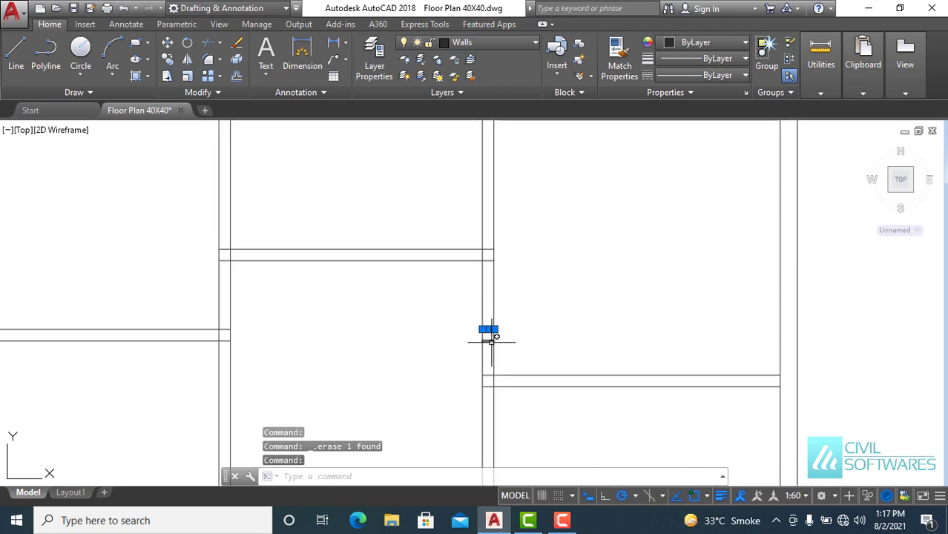
pyautogui.click(493, 339)
pyautogui.press('Delete')
# - Trim the vertical wall lines between the lower-left room and the central space
pyautogui.scroll(-5, 529, 332)
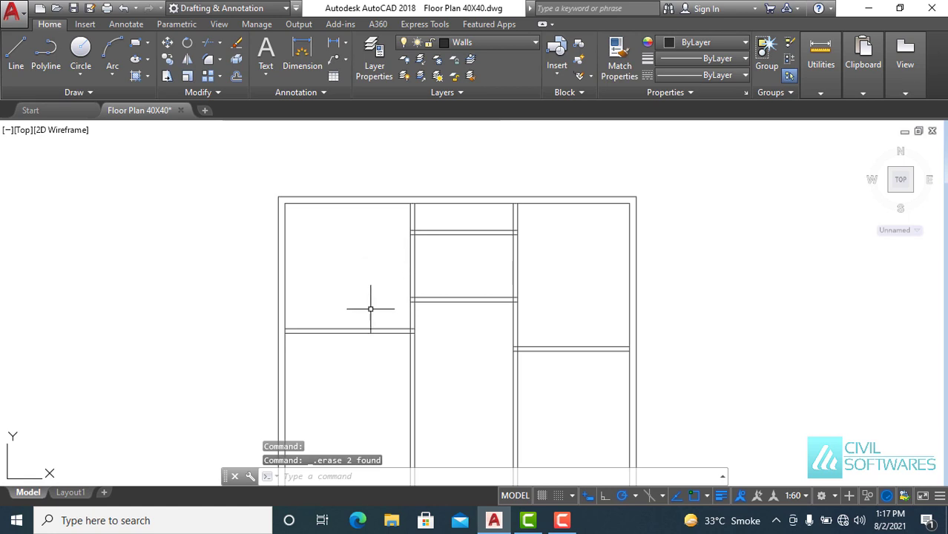
pyautogui.moveTo(371, 338); pyautogui.dragTo(425, 237, button='middle')
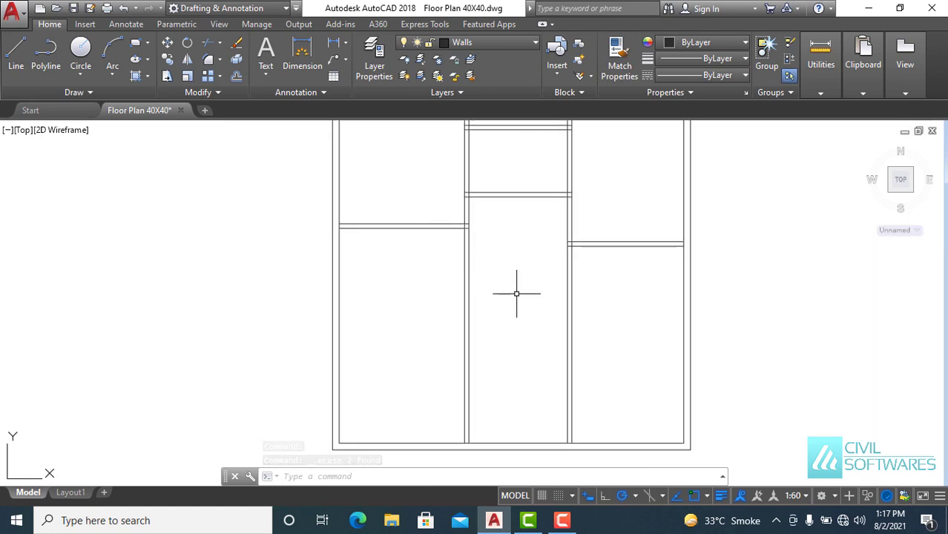
pyautogui.write('TR')
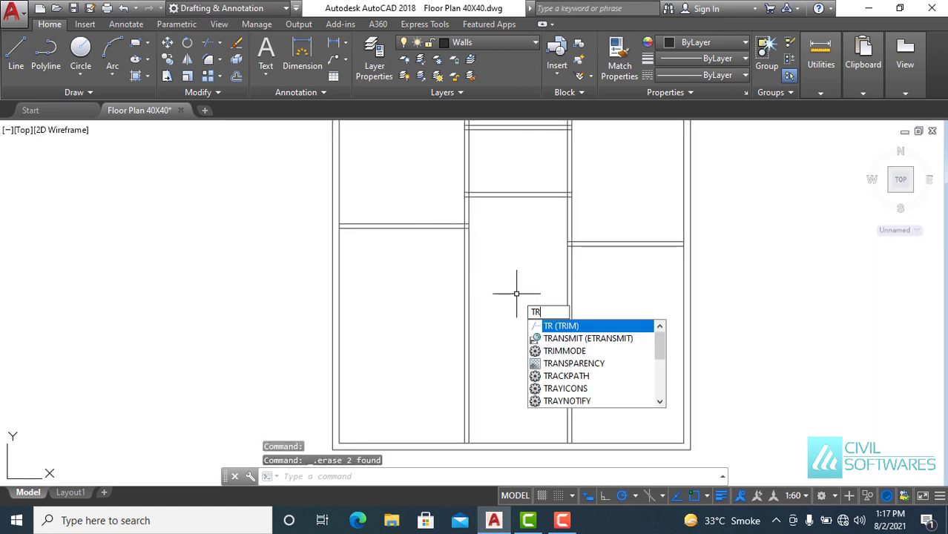
pyautogui.press('Return')
pyautogui.press('Return')
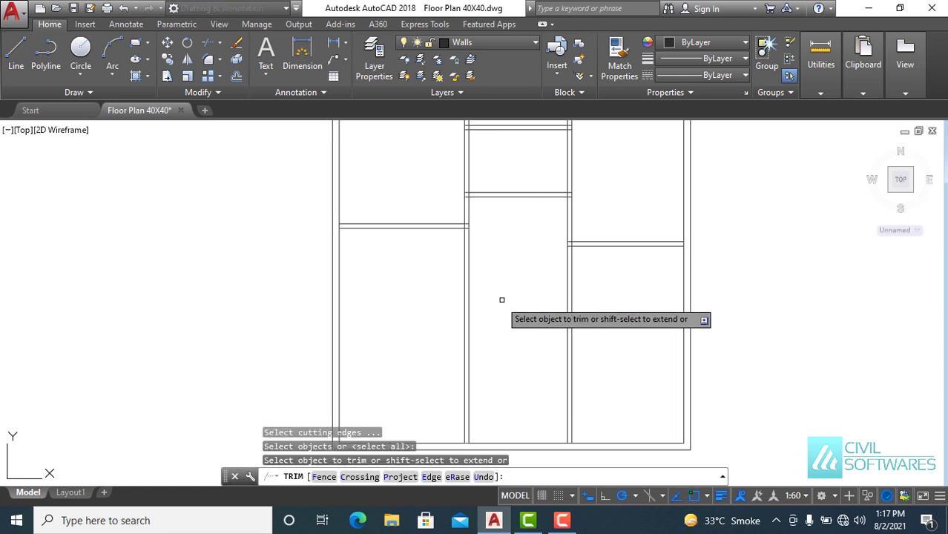
pyautogui.click(486, 304)
pyautogui.click(448, 290)
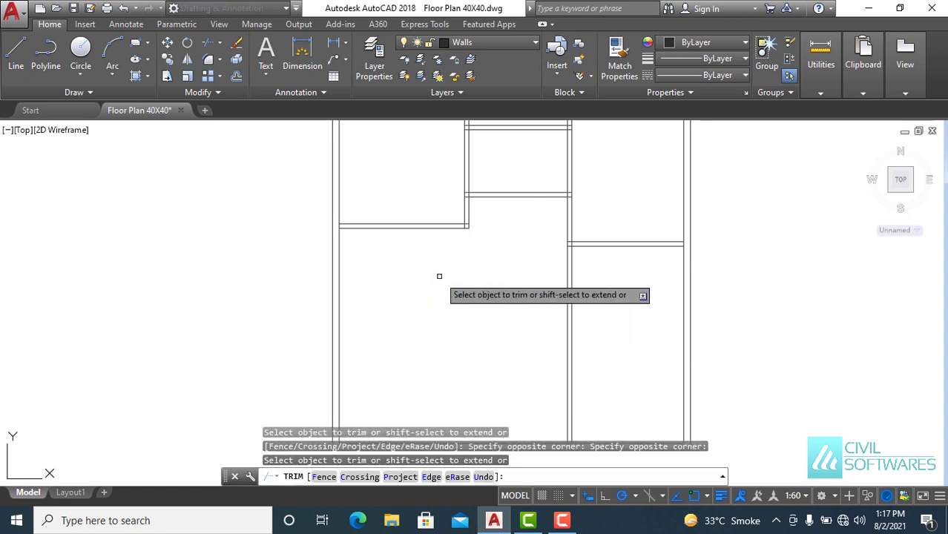
pyautogui.press('Escape')
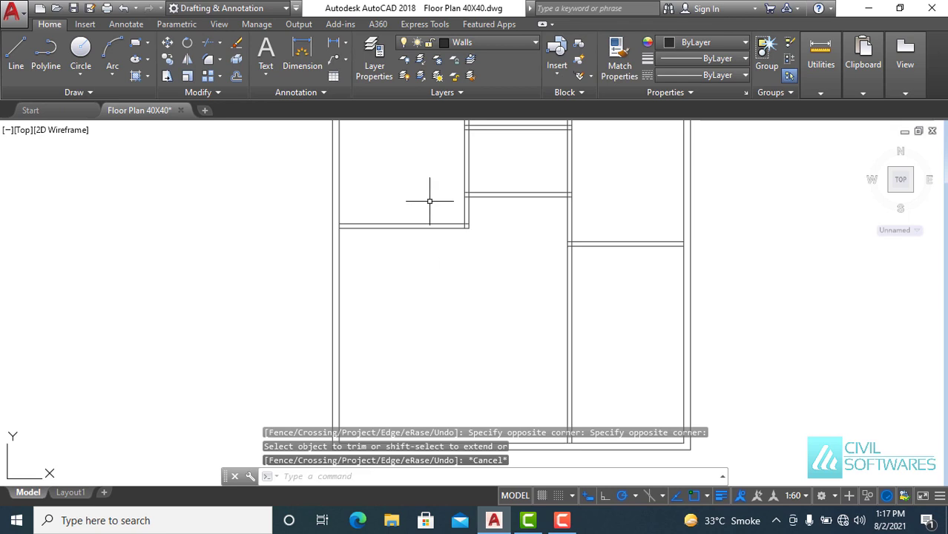
pyautogui.moveTo(429, 201); pyautogui.dragTo(433, 265, button='middle')
# - Draw lines starting 10' along the upper-left room's top wall, 6' down, then back to the left wall
pyautogui.scroll(4, 413, 292)
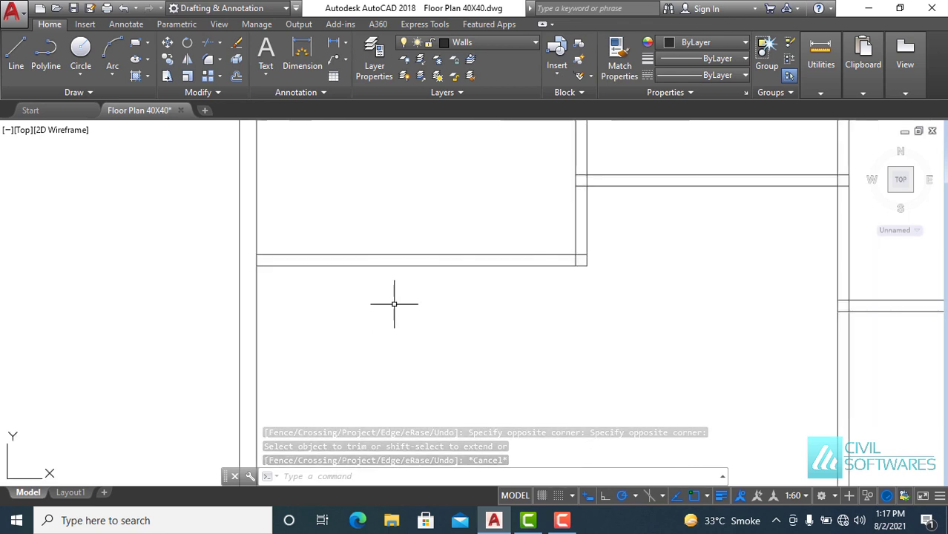
pyautogui.moveTo(392, 302)
pyautogui.mouseDown(button='middle')
pyautogui.moveTo(376, 306)
pyautogui.moveTo(419, 261)
pyautogui.mouseUp(button='middle')
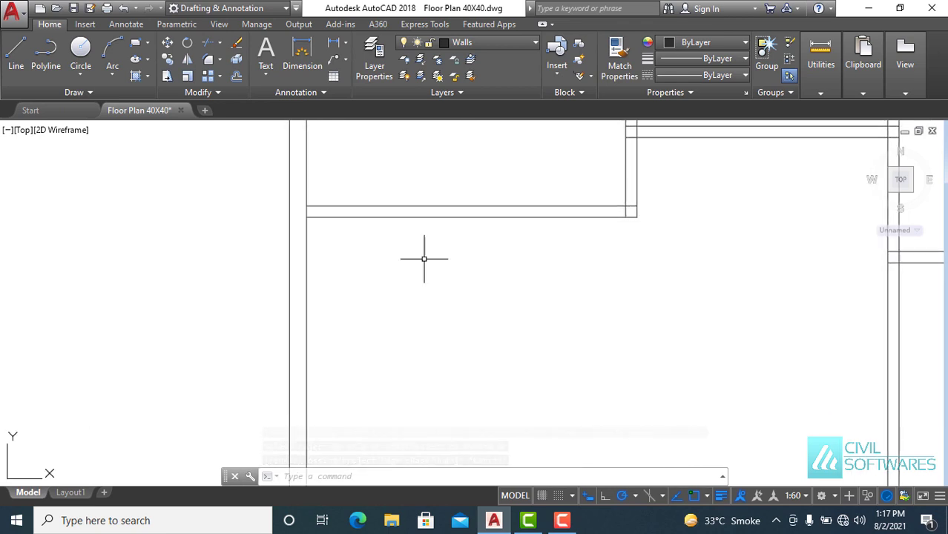
pyautogui.click(8, 56)
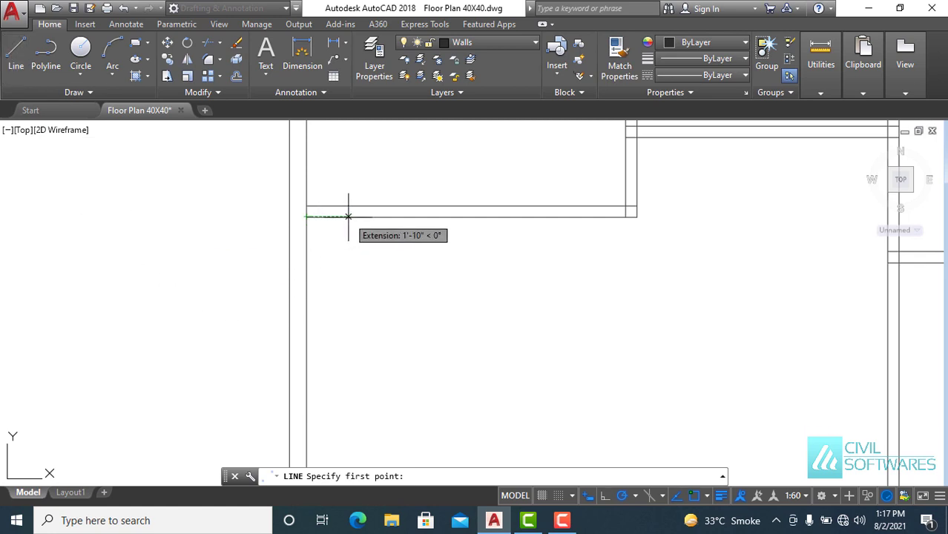
pyautogui.write('10')
pyautogui.press('Return')
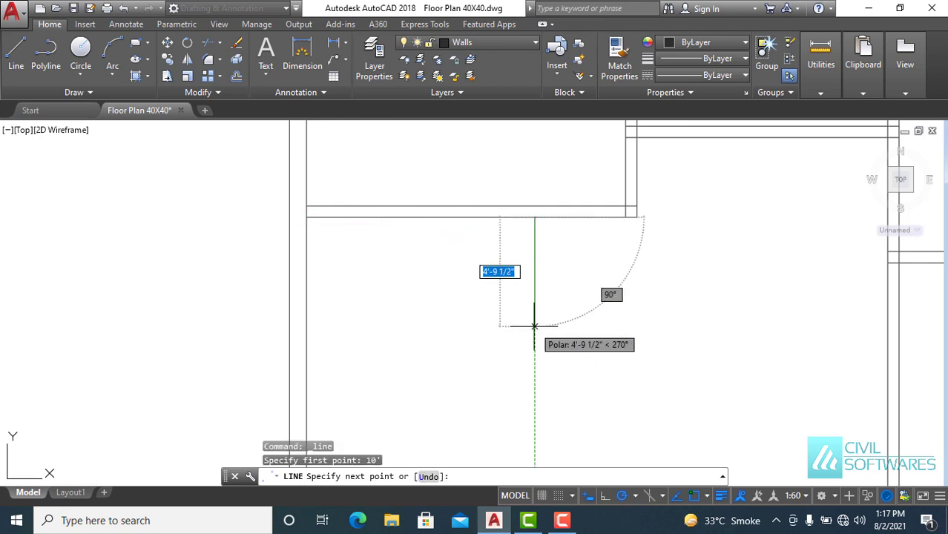
pyautogui.write("6'")
pyautogui.press('Return')
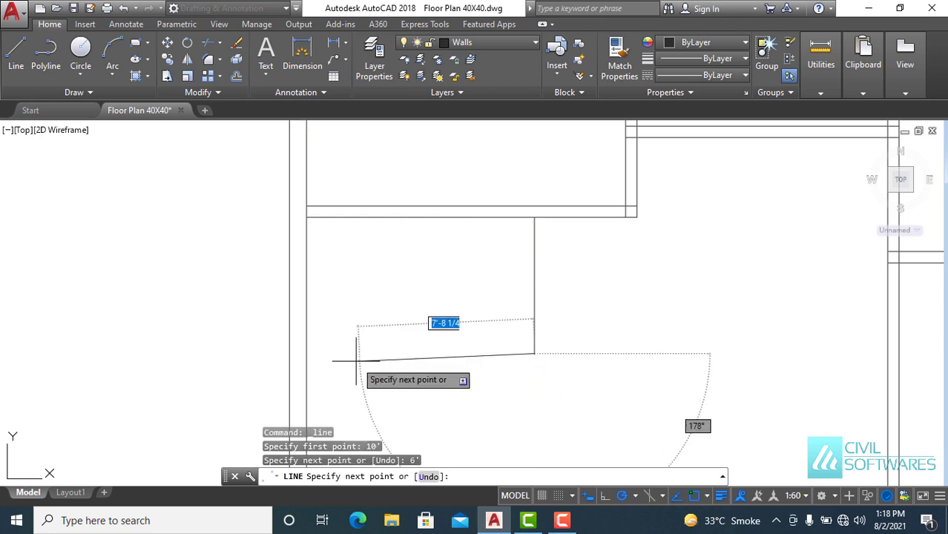
pyautogui.click(306, 354)
pyautogui.press('Escape')
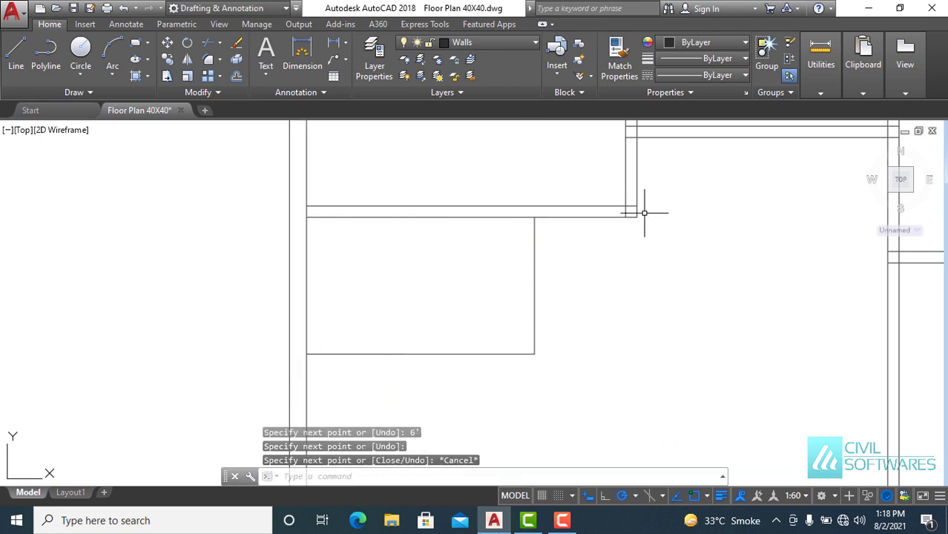
pyautogui.click(821, 55)
# - Measure a distance from the new small room's corner
pyautogui.click(824, 119)
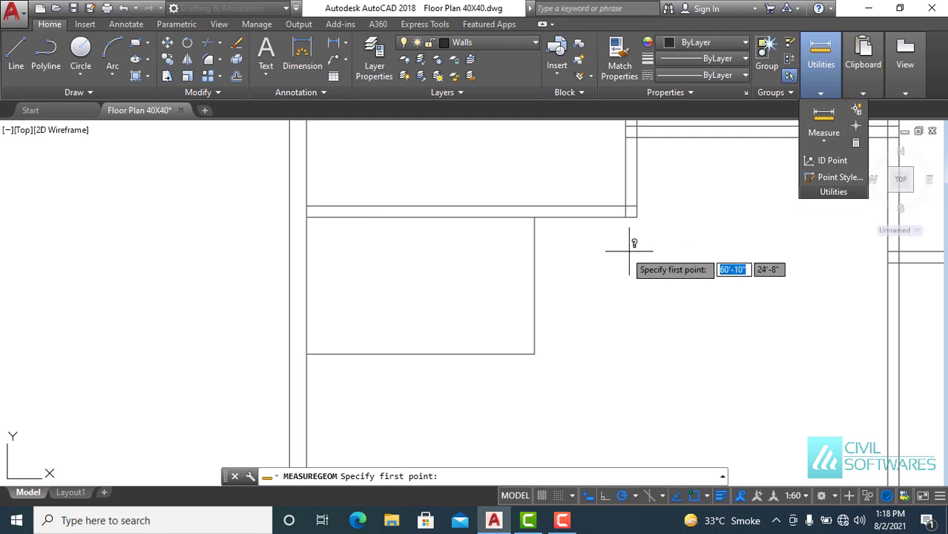
pyautogui.click(535, 217)
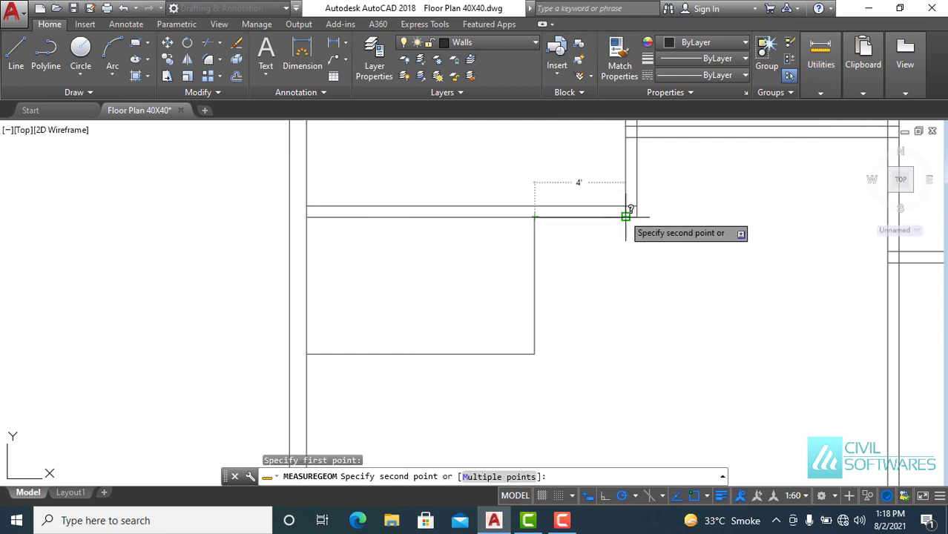
pyautogui.press('Escape')
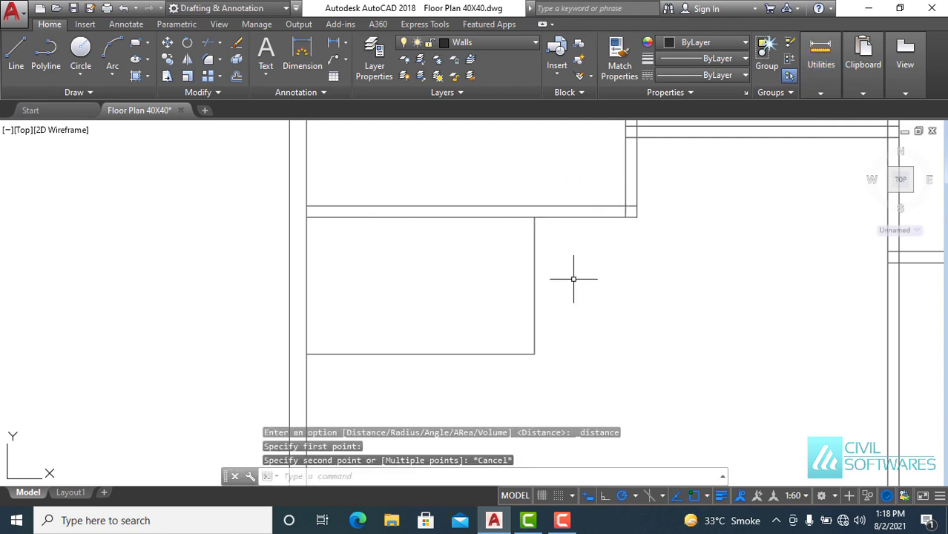
# - Offset the small room's right wall 6" right and bottom wall 6" down
pyautogui.write('o')
pyautogui.press('Return')
pyautogui.press('Return')
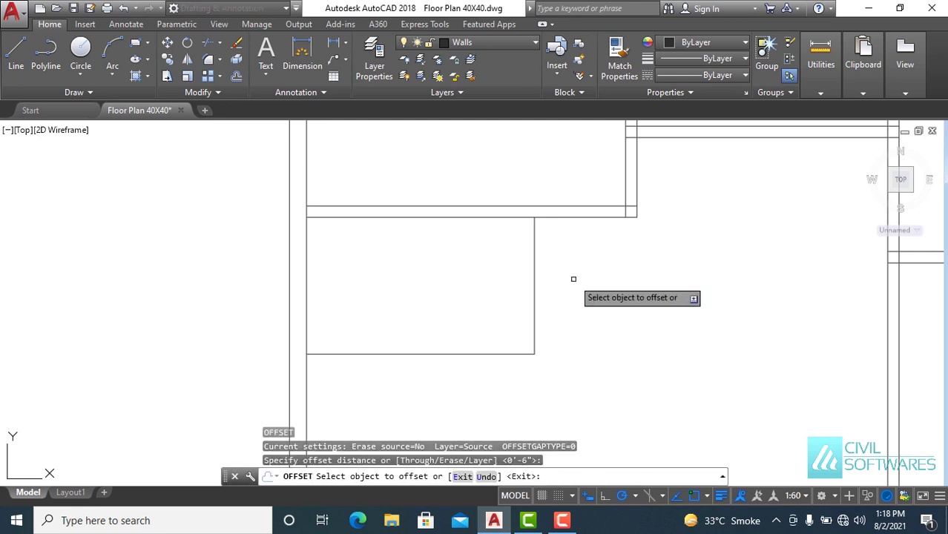
pyautogui.click(535, 272)
pyautogui.click(546, 267)
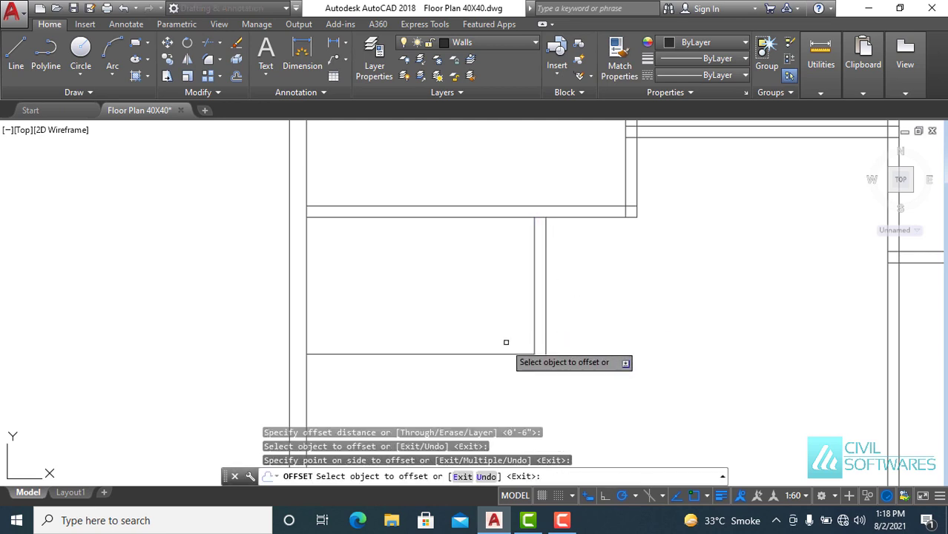
pyautogui.click(504, 354)
pyautogui.click(513, 378)
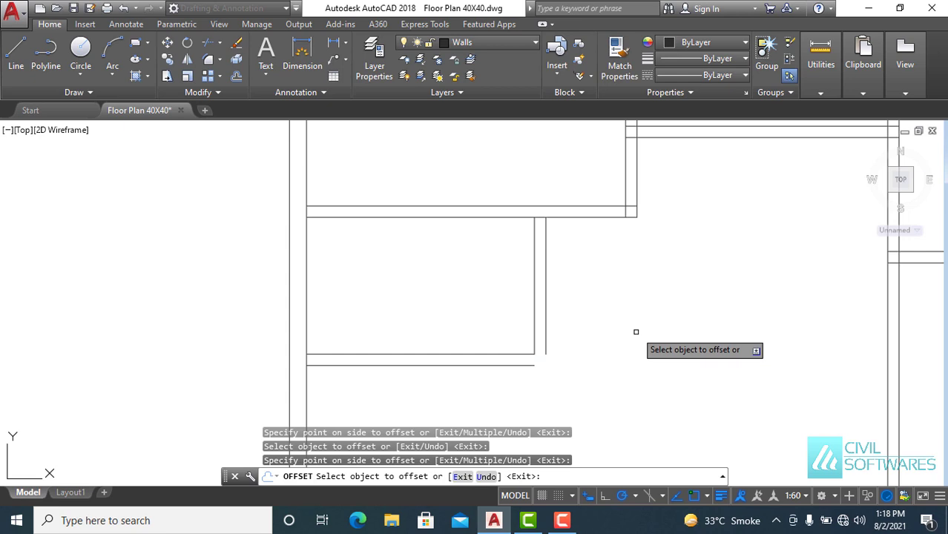
pyautogui.press('Escape')
pyautogui.moveTo(629, 315); pyautogui.dragTo(629, 193, button='middle')
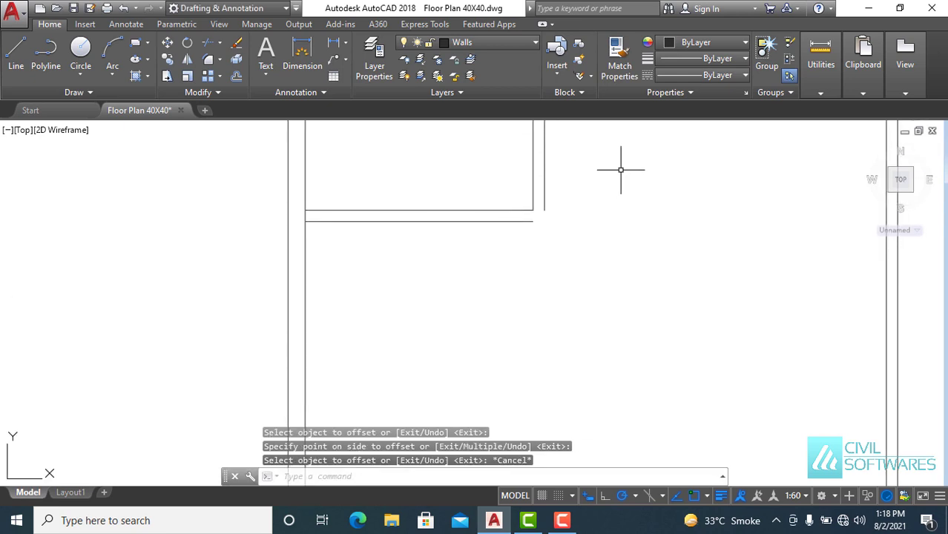
pyautogui.scroll(-2, 620, 168)
pyautogui.scroll(-1, 612, 307)
# - Draw a room outline 10' up the left wall, 8' across, and down to the bottom wall
pyautogui.moveTo(614, 307)
pyautogui.mouseDown(button='middle')
pyautogui.moveTo(591, 296)
pyautogui.moveTo(552, 303)
pyautogui.mouseUp(button='middle')
pyautogui.scroll(1, 482, 295)
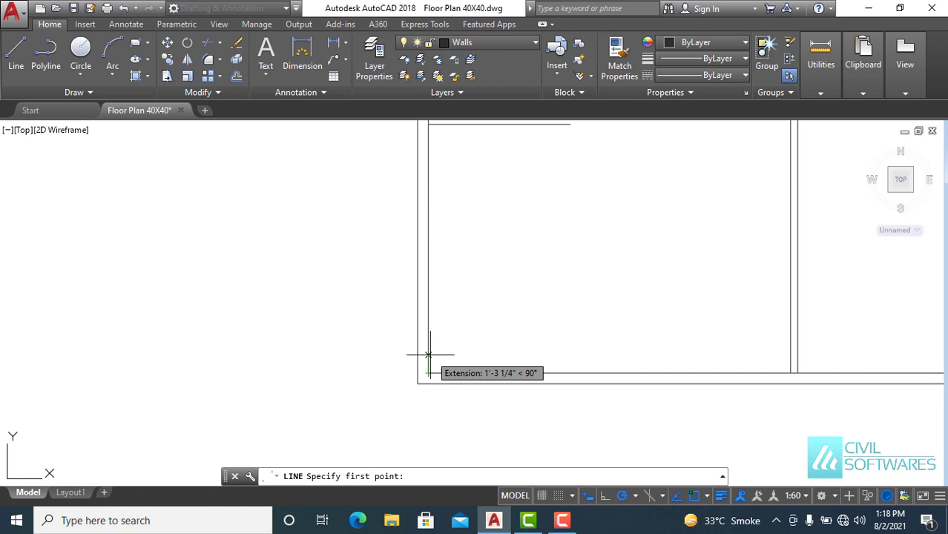
pyautogui.write('10')
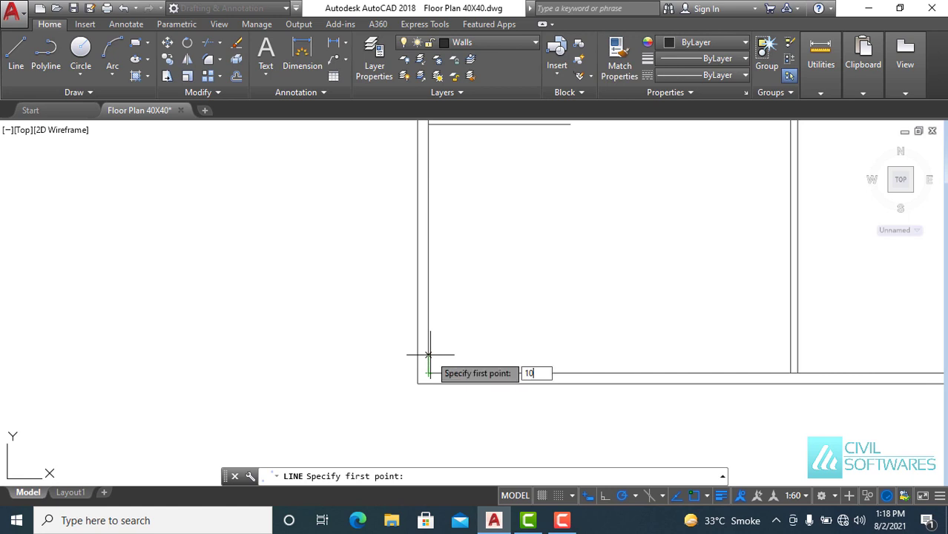
pyautogui.press('Return')
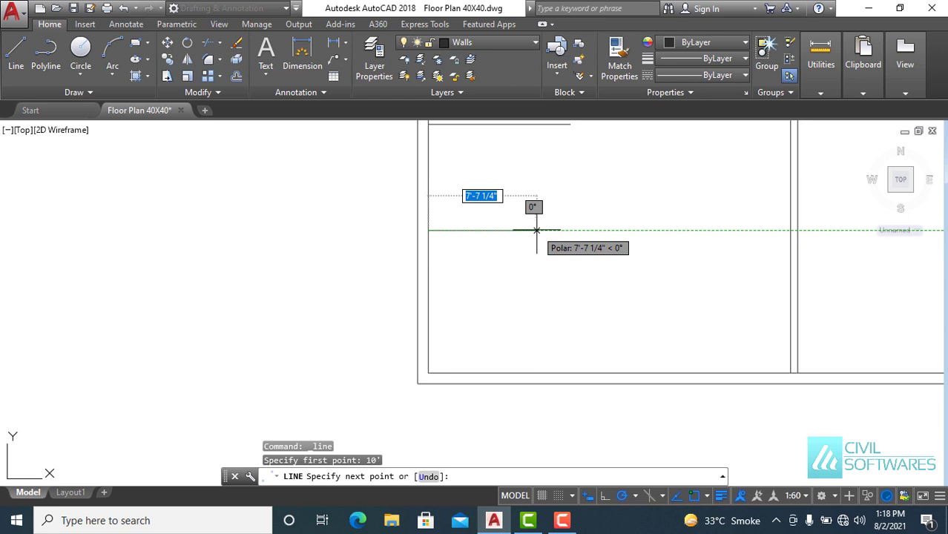
pyautogui.write('8')
pyautogui.press('Return')
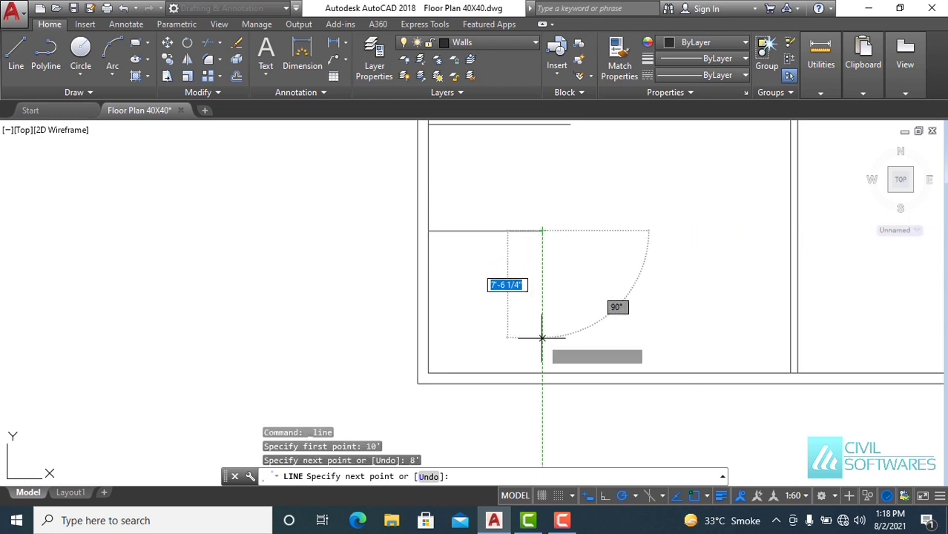
pyautogui.press('Escape')
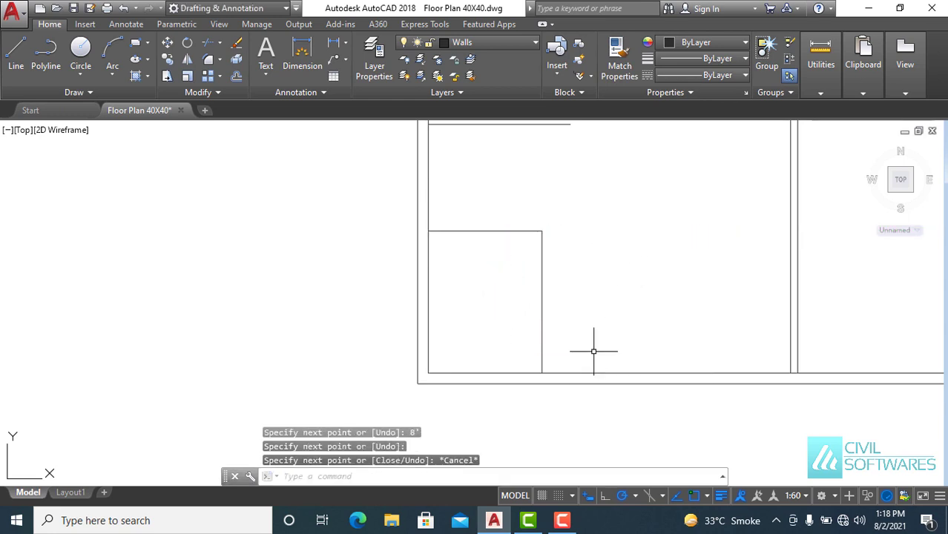
pyautogui.write('o')
# - Double the new room's right wall with a 6" parallel line
pyautogui.press('Return')
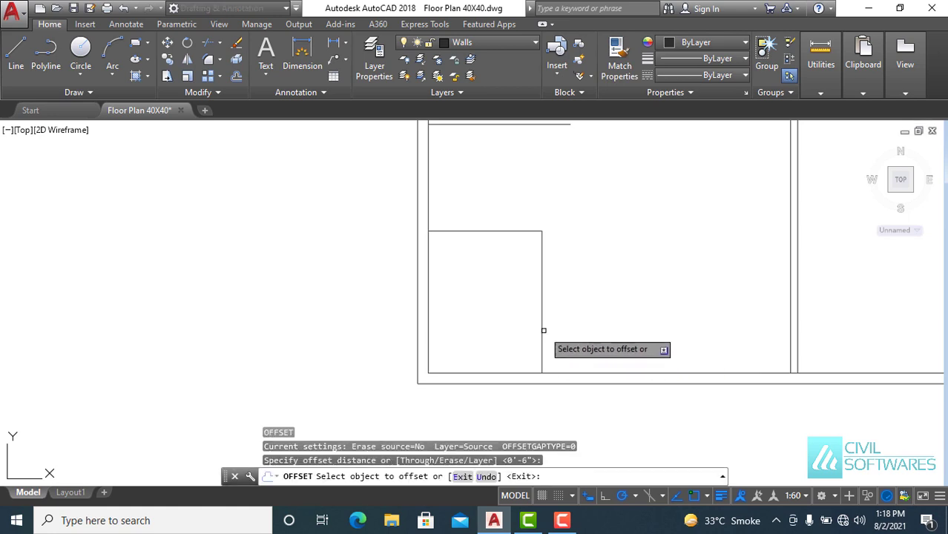
pyautogui.click(542, 330)
pyautogui.click(552, 326)
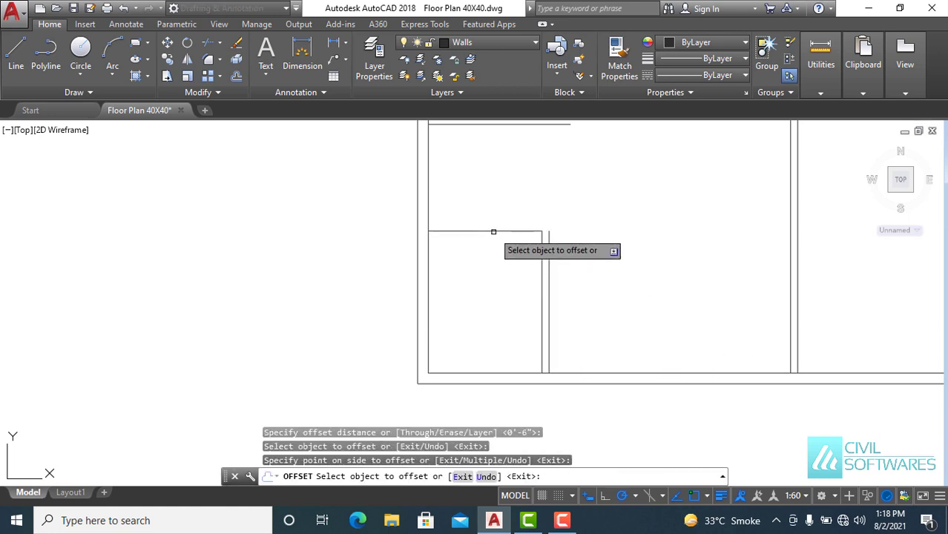
# - Finish doubling the new horizontal wall with a parallel copy 6" above it
pyautogui.click(491, 231)
pyautogui.click(501, 204)
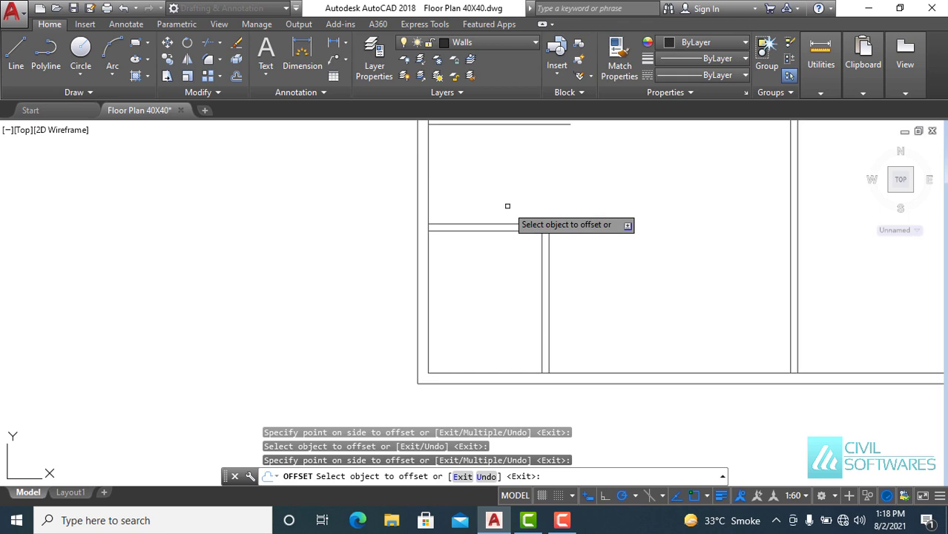
pyautogui.press('Escape')
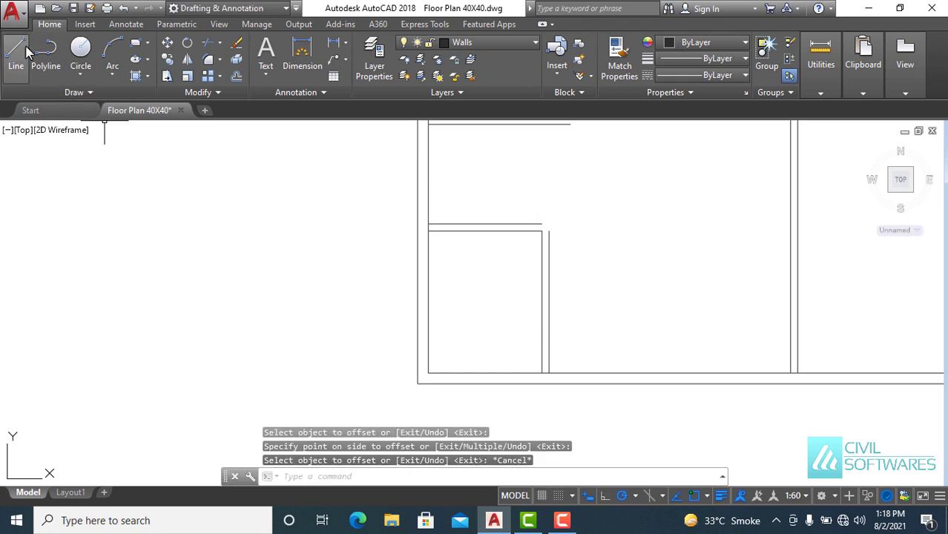
# - Draw a wall line starting 6' up the doubled wall, running 7' across and down to the bottom wall
pyautogui.click(16, 51)
pyautogui.write('6')
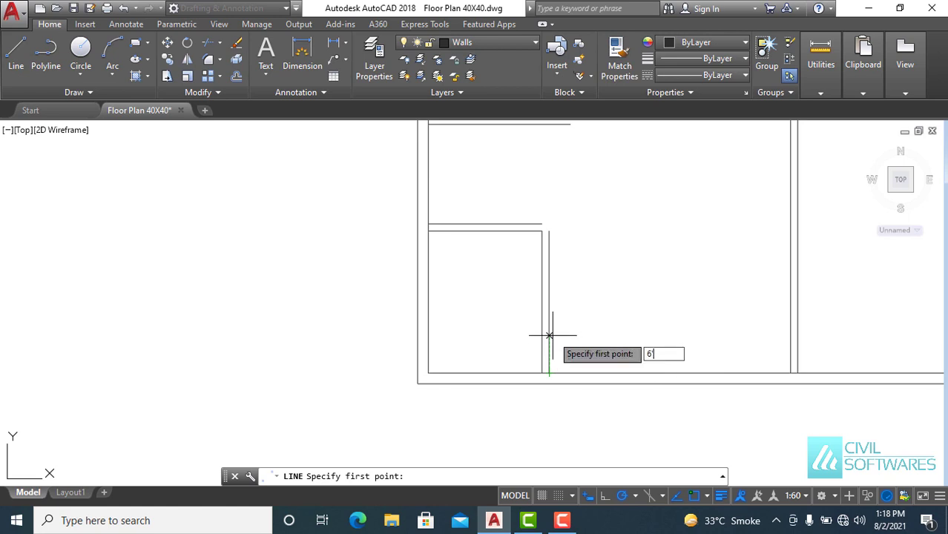
pyautogui.press('Return')
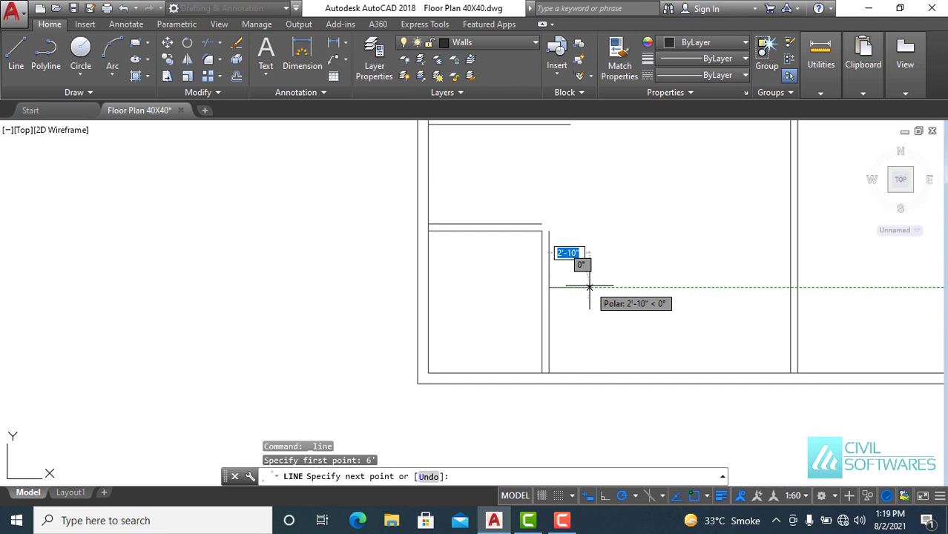
pyautogui.write('7')
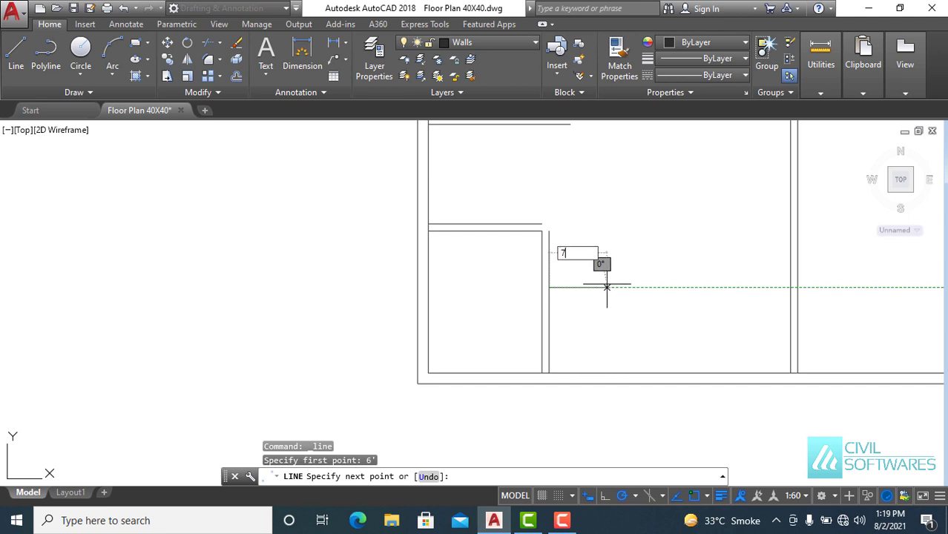
pyautogui.press('Return')
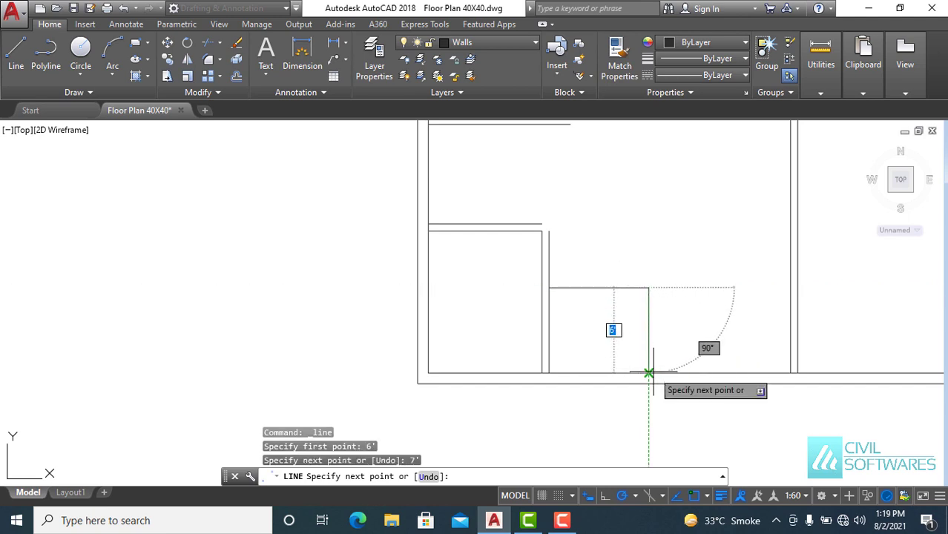
pyautogui.press('Return')
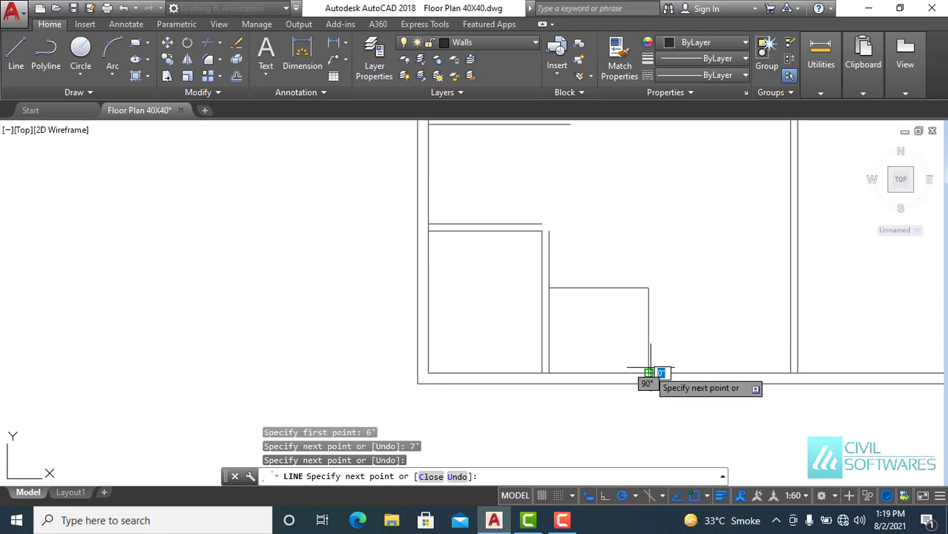
pyautogui.press('Escape')
# - Offset the new horizontal wall 6" upward and the new vertical wall 6" to the right
pyautogui.write('o')
pyautogui.press('Return')
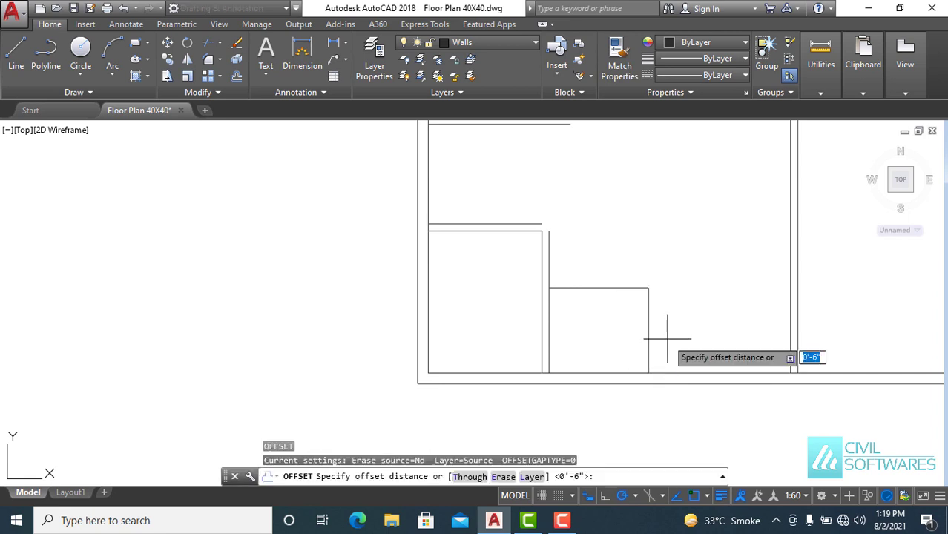
pyautogui.press('Return')
pyautogui.click(606, 288)
pyautogui.click(607, 281)
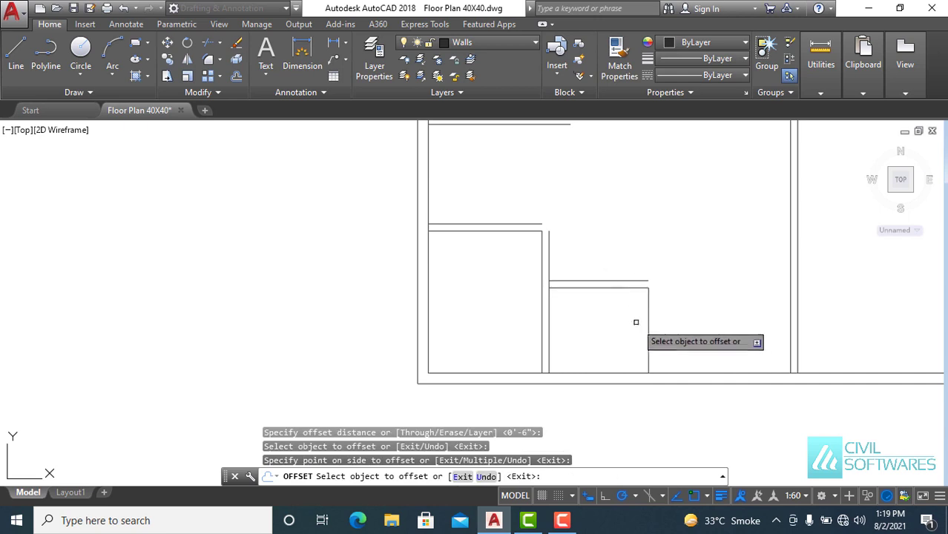
pyautogui.click(648, 334)
pyautogui.click(680, 334)
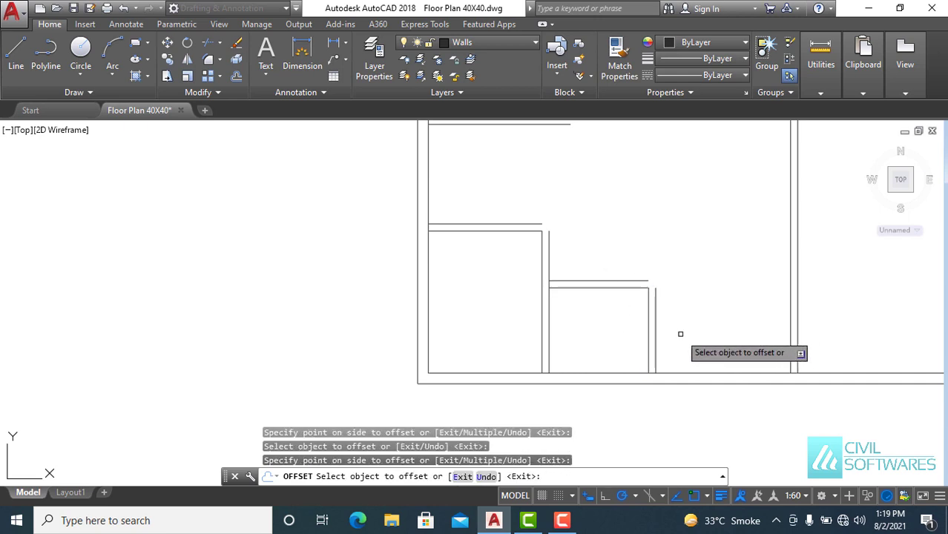
pyautogui.press('Escape')
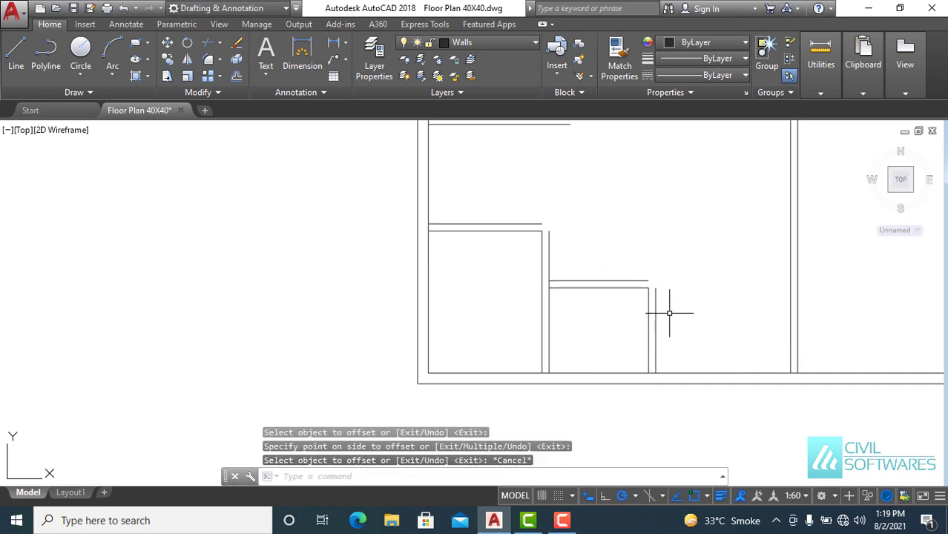
# - Draw a new wall line from a point 10' along, running across and then down to the next corner
pyautogui.click(16, 53)
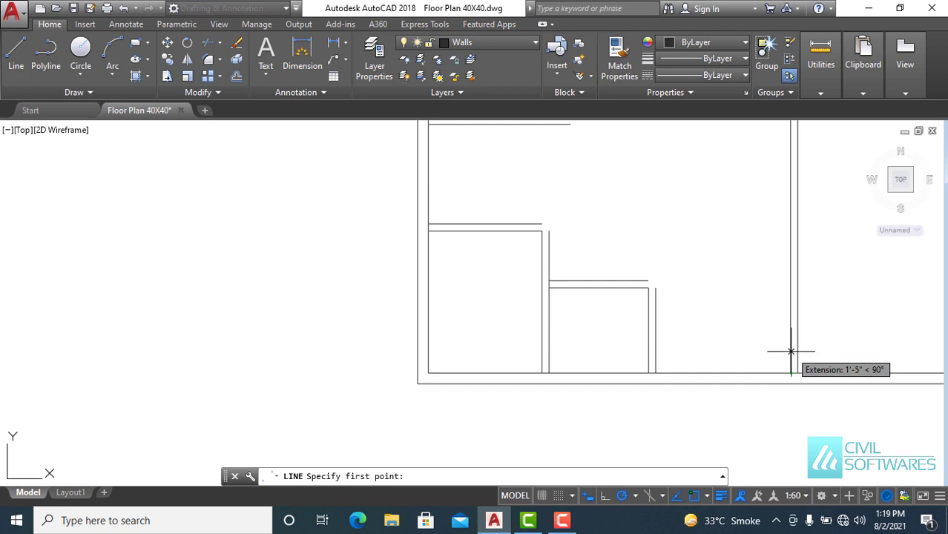
pyautogui.write("10'")
pyautogui.press('Return')
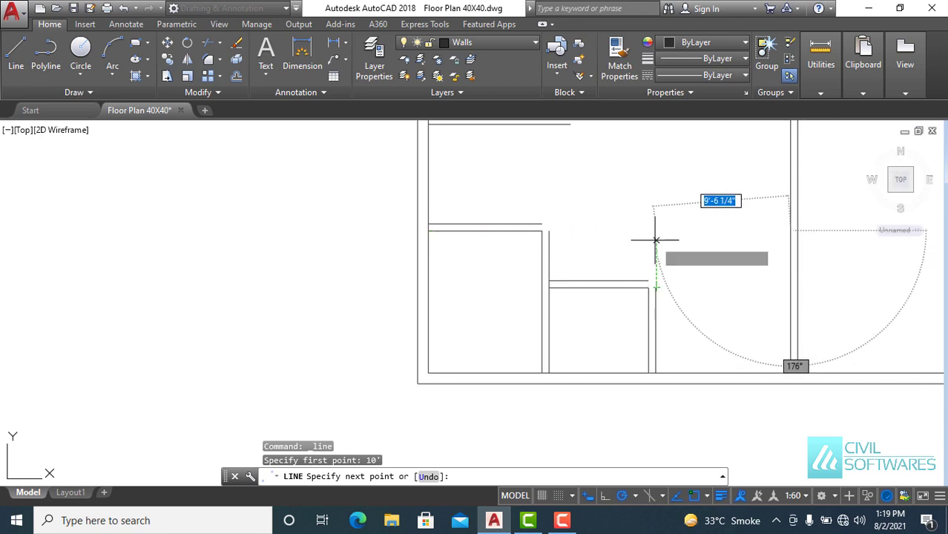
pyautogui.click(656, 231)
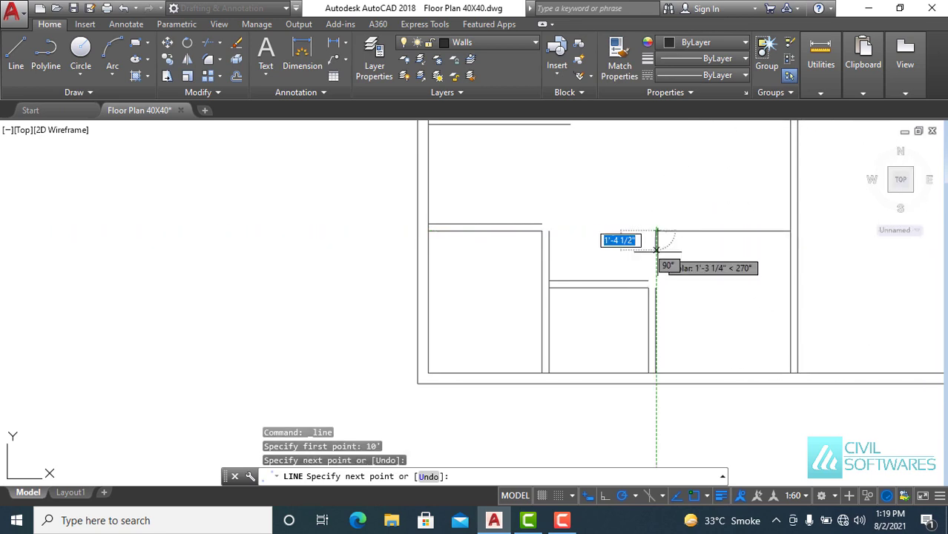
pyautogui.click(656, 287)
pyautogui.press('Escape')
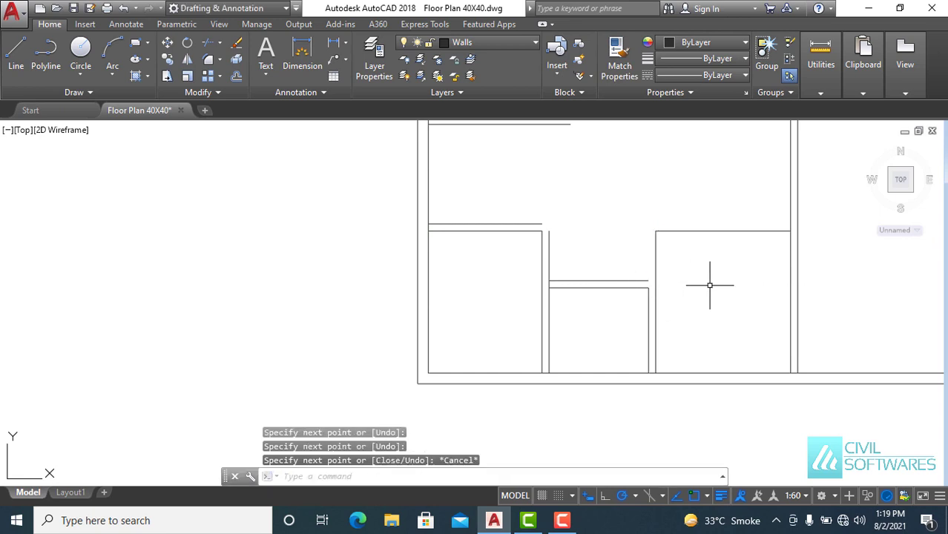
pyautogui.write('o')
# - Double the new walls: offset the horizontal line upward and the vertical line to the left
pyautogui.press('Return')
pyautogui.press('Return')
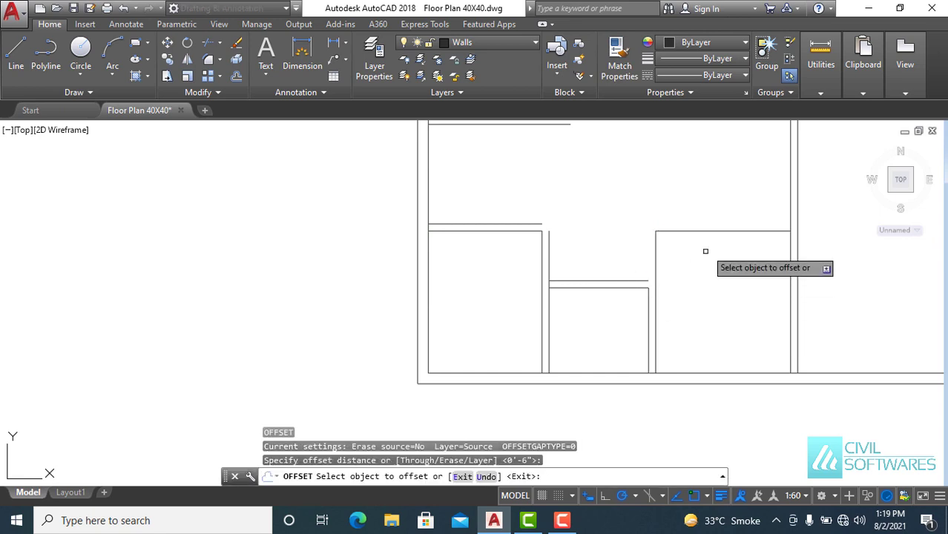
pyautogui.click(710, 230)
pyautogui.click(709, 209)
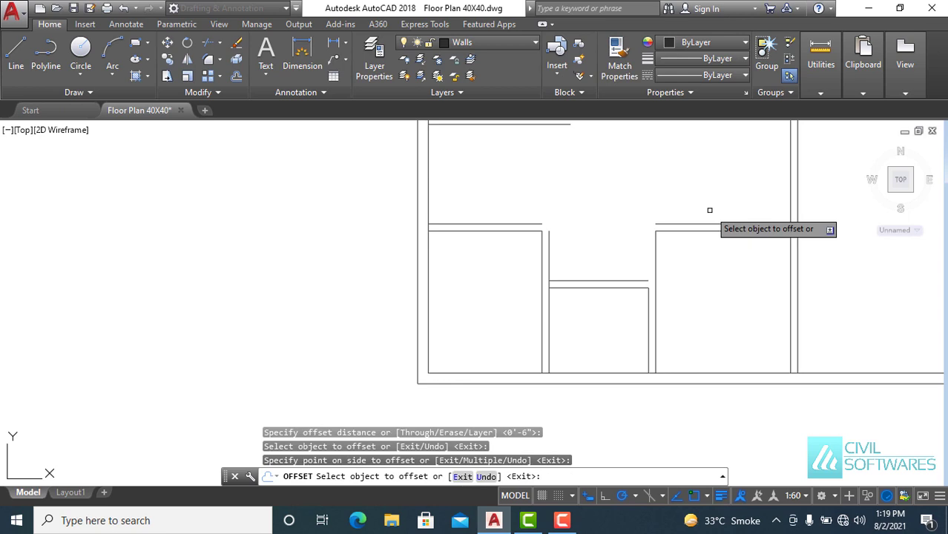
pyautogui.click(656, 256)
pyautogui.click(625, 255)
pyautogui.press('Escape')
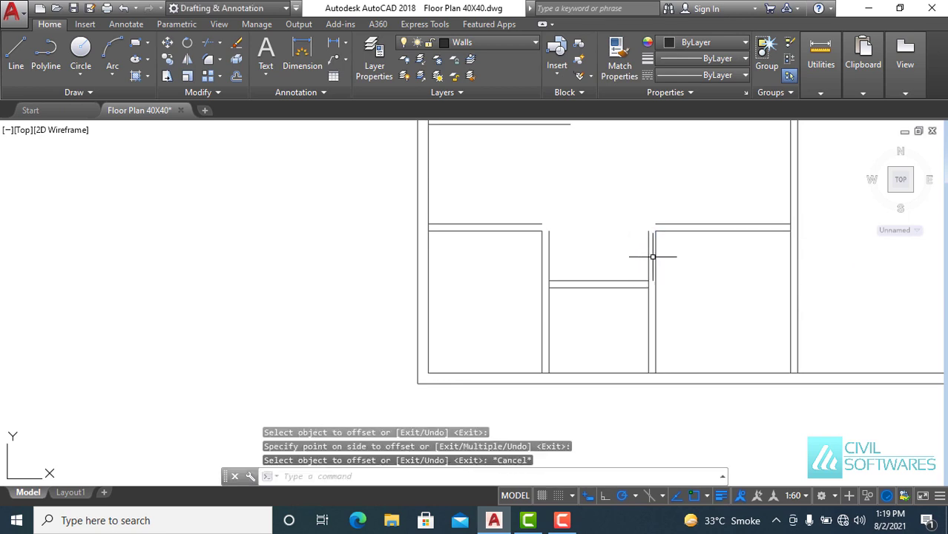
# - Erase the short vertical wall line and the lower vertical wall line
pyautogui.click(657, 256)
pyautogui.press('Delete')
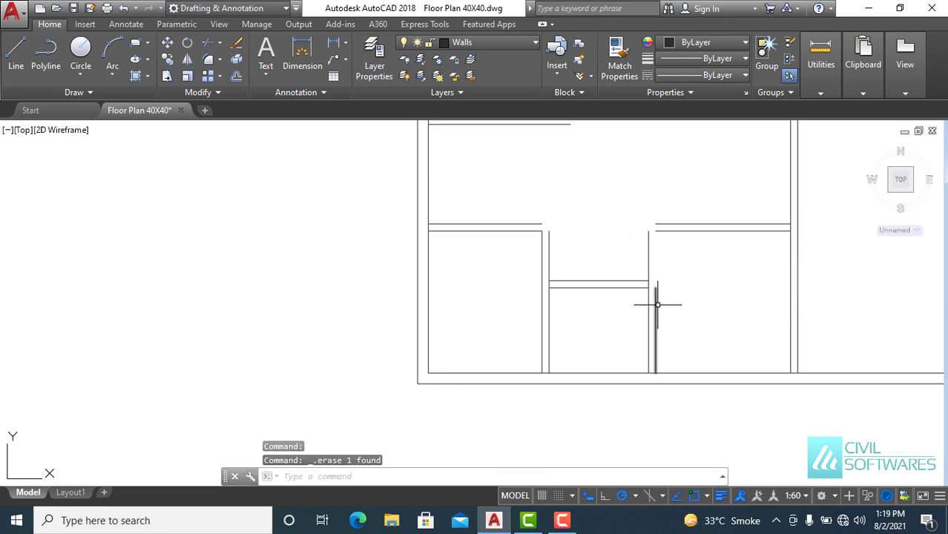
pyautogui.click(656, 304)
pyautogui.press('Delete')
# - Redraw the vertical wall as one line from its top corner down to the outer wall
pyautogui.click(16, 54)
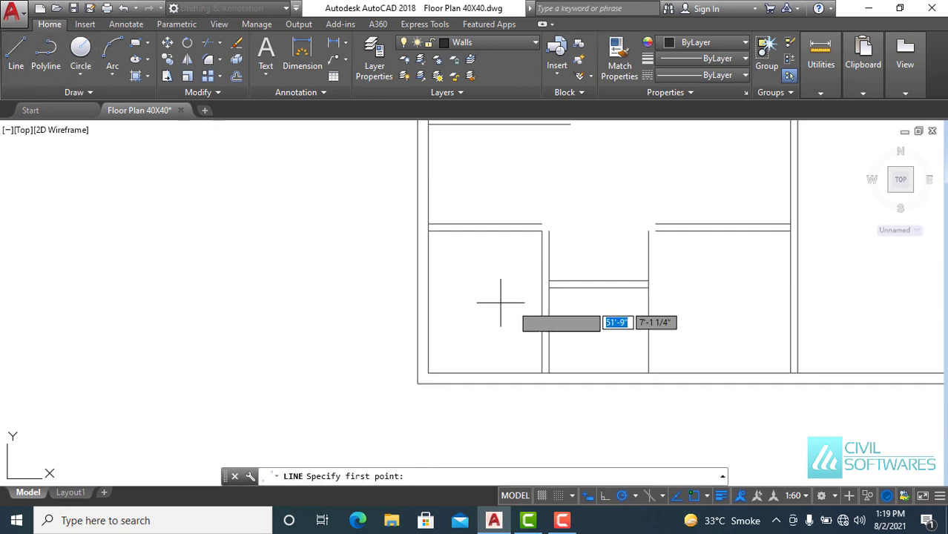
pyautogui.click(656, 230)
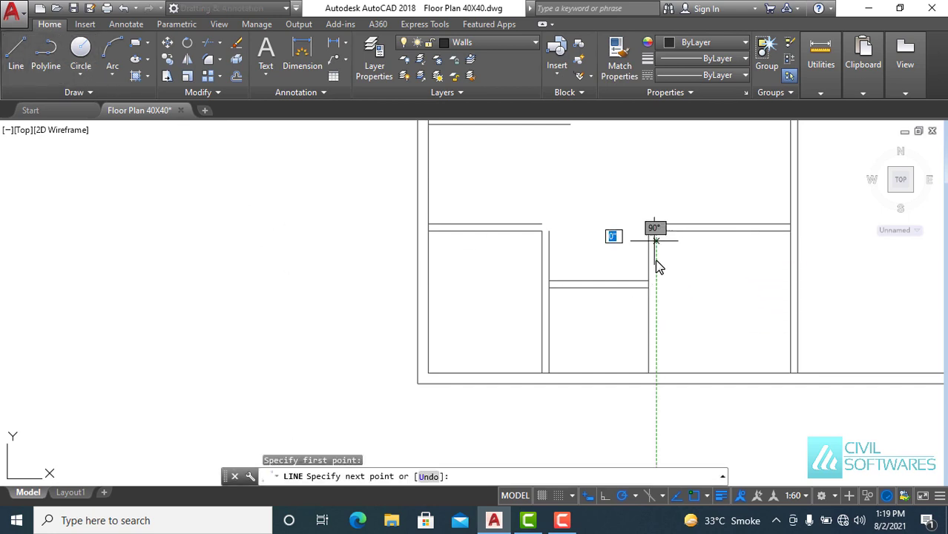
pyautogui.click(657, 373)
pyautogui.press('Escape')
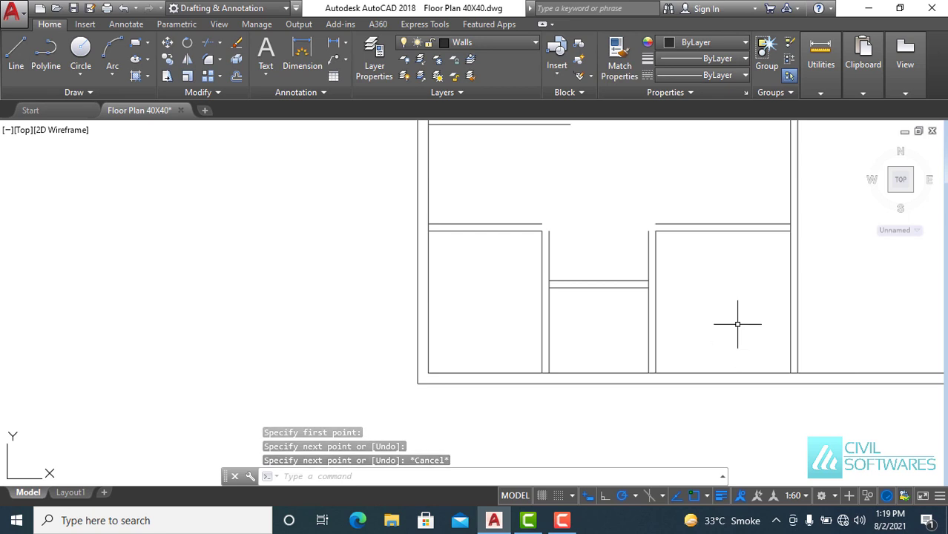
# - Zoom in on the central hall and close the first wall corner with a zero-radius fillet
pyautogui.moveTo(737, 324); pyautogui.dragTo(680, 374, button='middle')
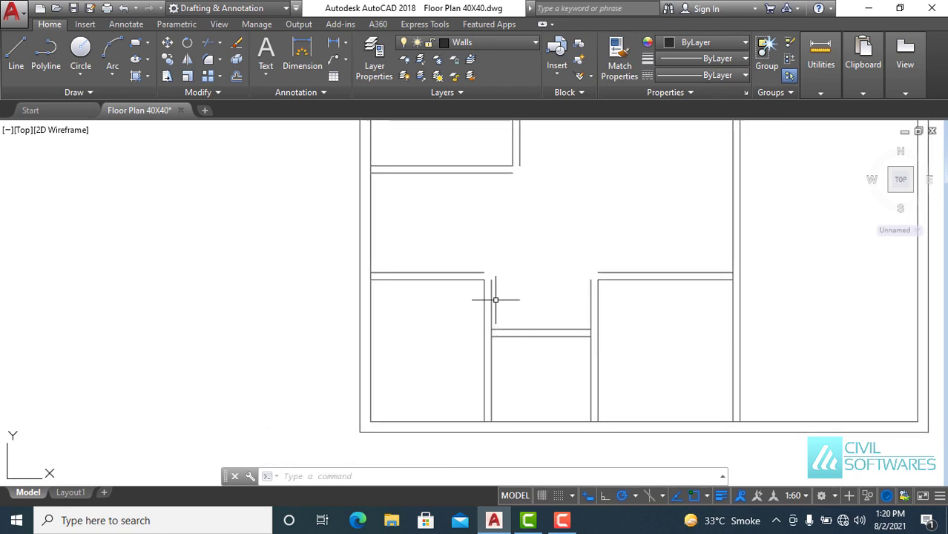
pyautogui.scroll(2, 495, 299)
pyautogui.moveTo(491, 237)
pyautogui.mouseDown(button='middle')
pyautogui.moveTo(518, 322)
pyautogui.moveTo(529, 324)
pyautogui.mouseUp(button='middle')
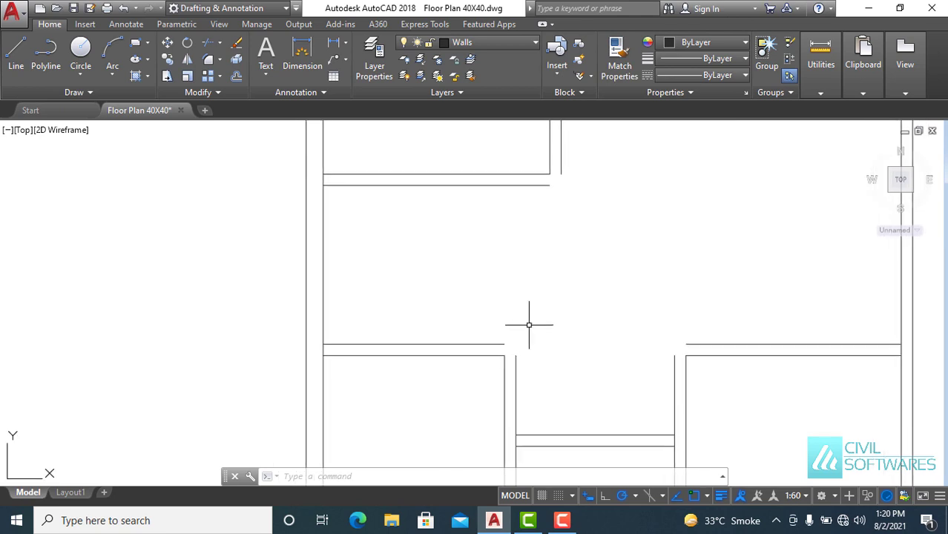
pyautogui.click(210, 63)
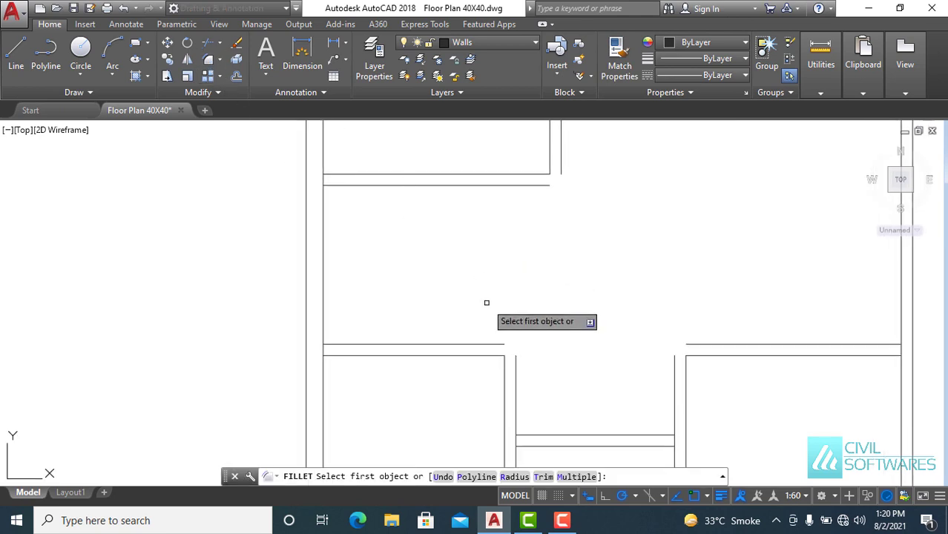
pyautogui.click(488, 343)
pyautogui.click(515, 364)
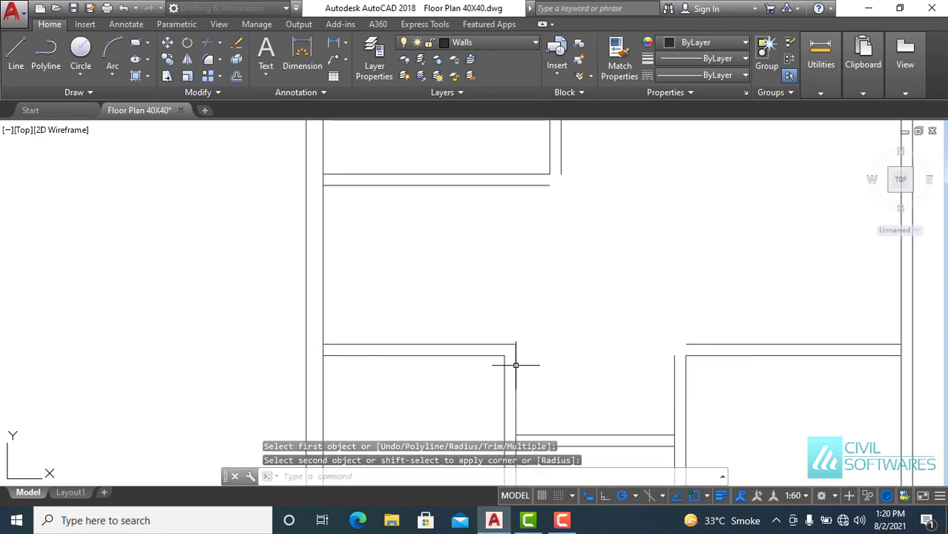
# - Fillet the upper hall corner and the lower-right hall corner, then zoom back out to the whole plan
pyautogui.press('Return')
pyautogui.click(535, 184)
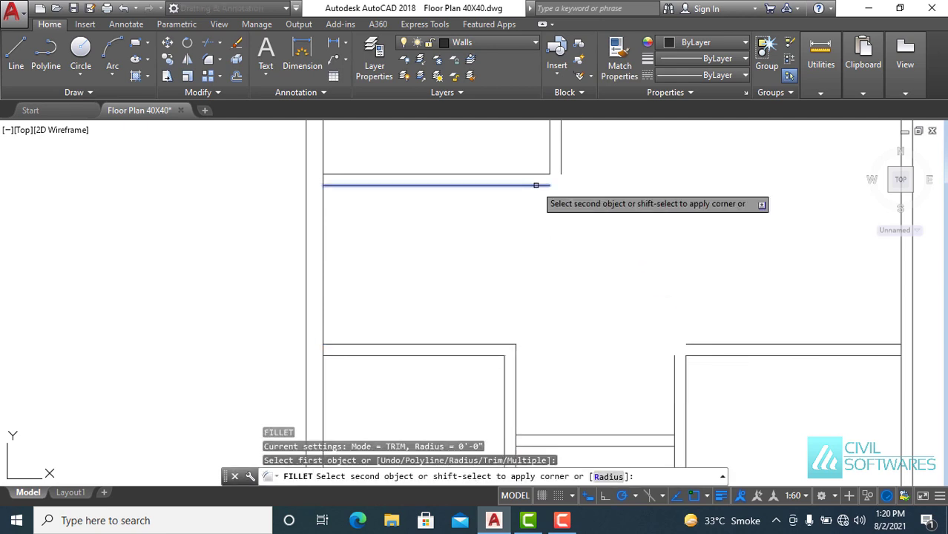
pyautogui.click(561, 171)
pyautogui.press('Return')
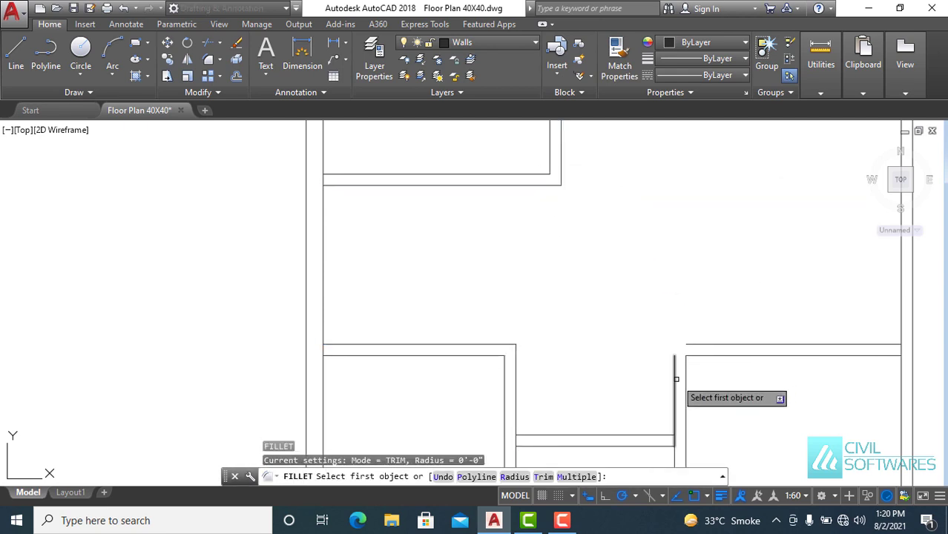
pyautogui.click(684, 362)
pyautogui.click(698, 345)
pyautogui.scroll(-2, 671, 263)
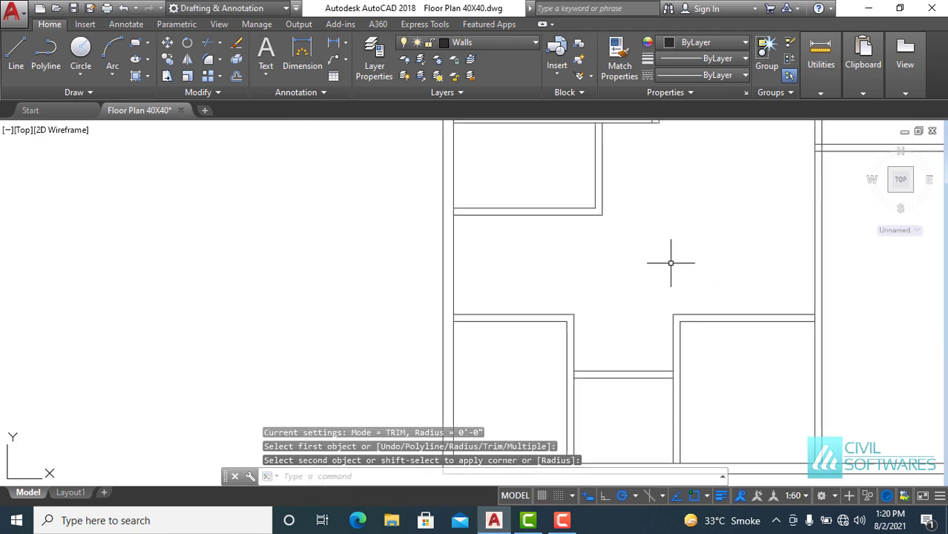
pyautogui.scroll(-1, 671, 262)
pyautogui.moveTo(669, 259); pyautogui.dragTo(598, 382, button='middle')
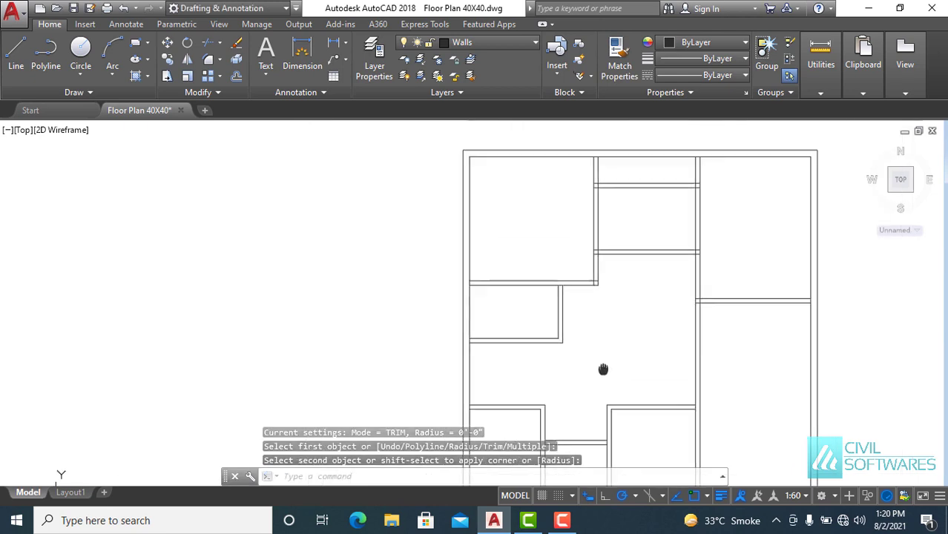
# - On the Door layer, draw the 2" by 6" door frame rectangle
pyautogui.click(511, 48)
pyautogui.click(478, 128)
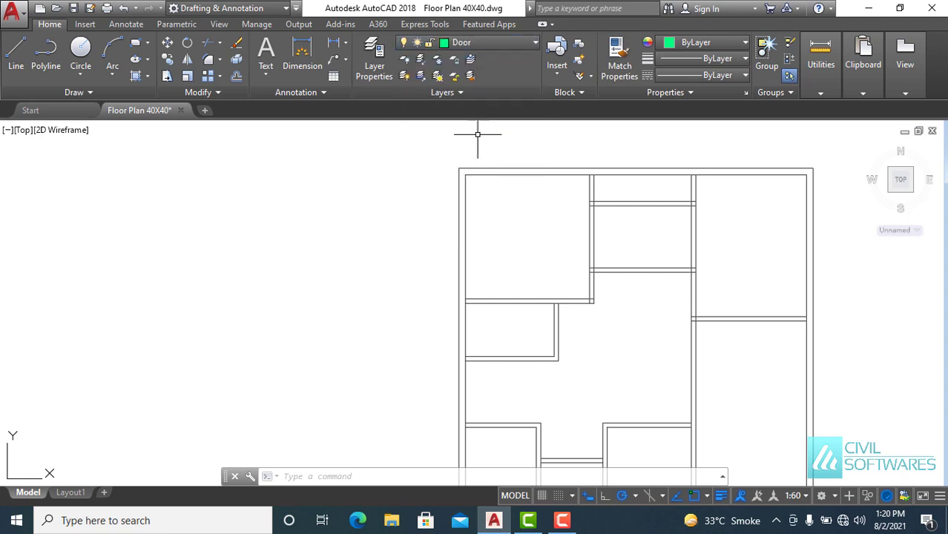
pyautogui.scroll(4, 434, 259)
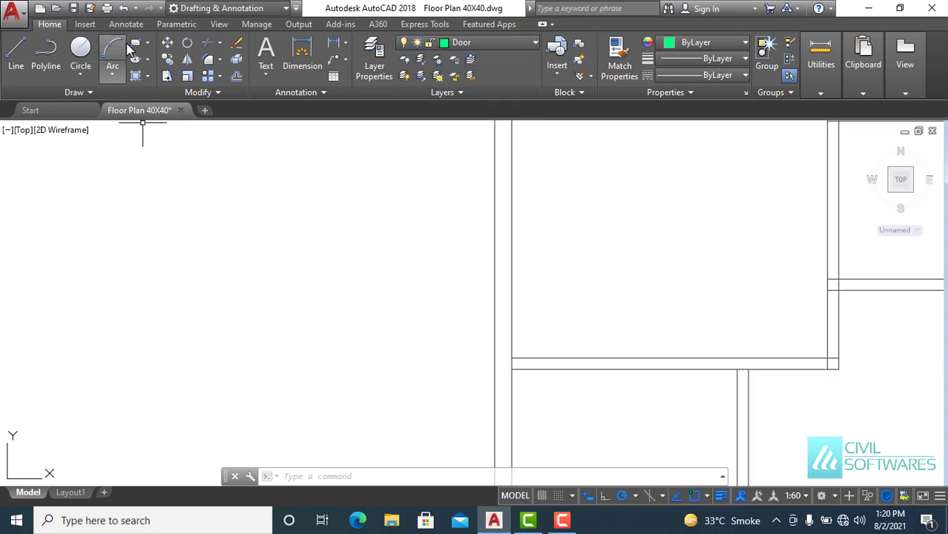
pyautogui.click(136, 44)
pyautogui.click(311, 315)
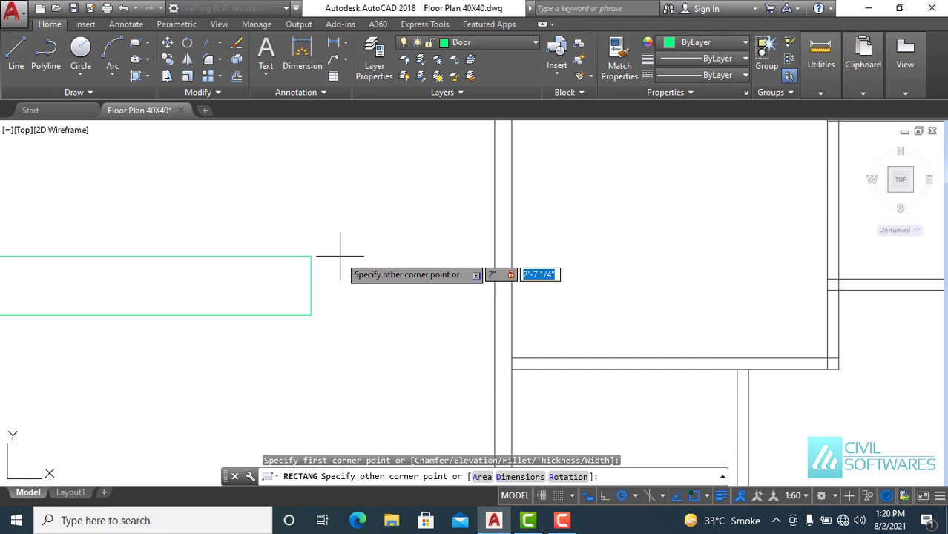
pyautogui.write('"')
pyautogui.press('Return')
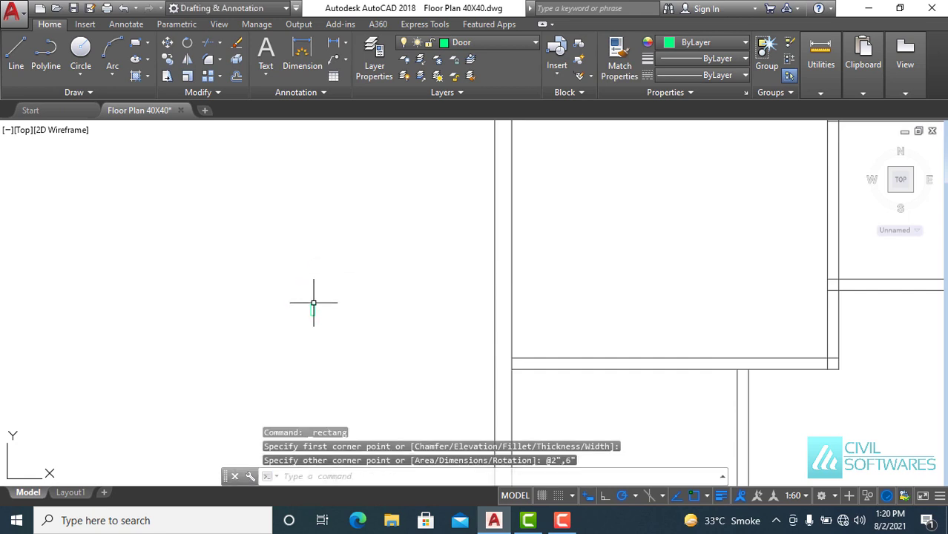
pyautogui.scroll(5, 313, 303)
pyautogui.moveTo(322, 329); pyautogui.dragTo(413, 321, button='middle')
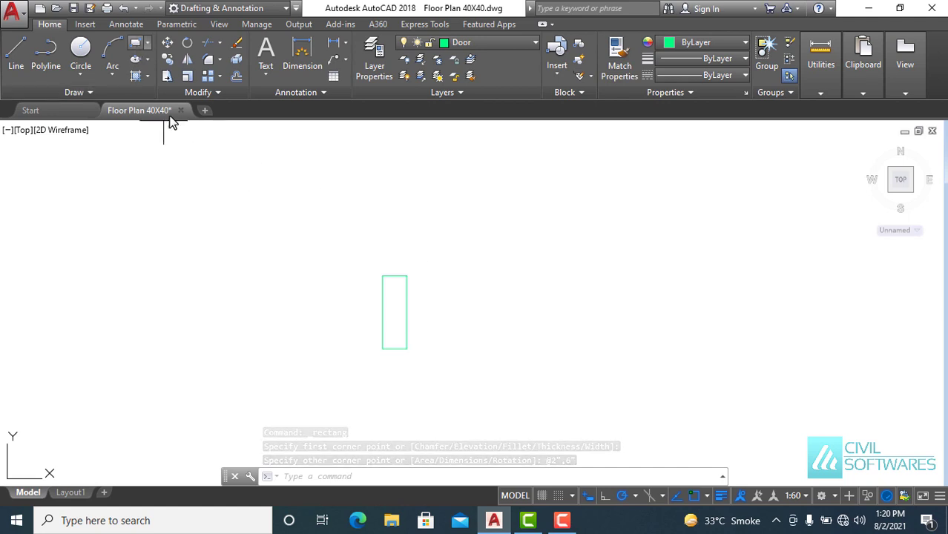
# - Draw the 2"-wide, 3'-6" door leaf rectangle from the frame's corner
pyautogui.press('Return')
pyautogui.click(407, 275)
pyautogui.write("2'")
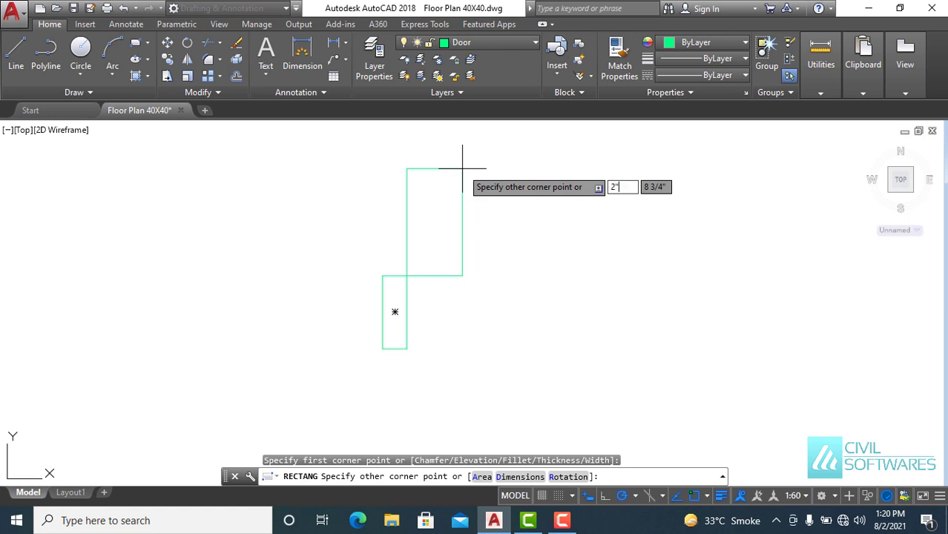
pyautogui.press('Tab')
pyautogui.write("3'-6")
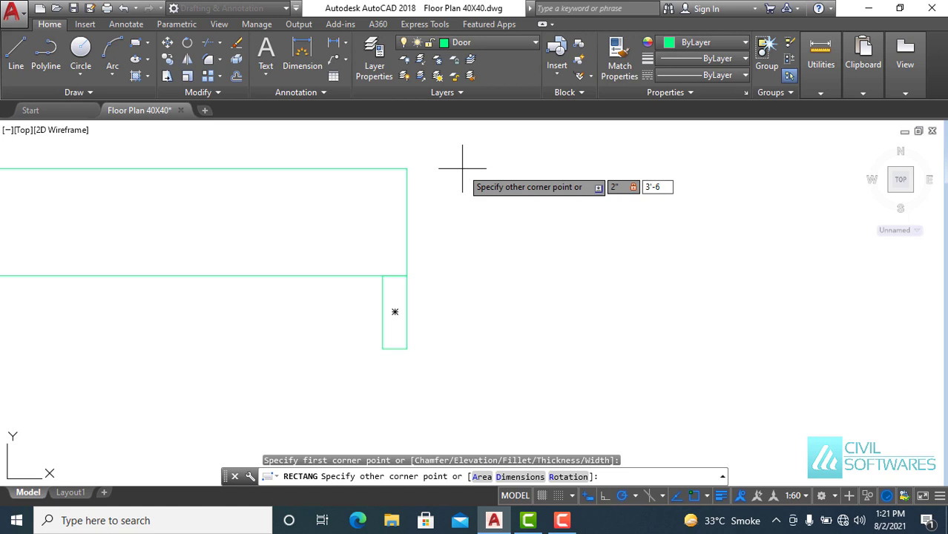
pyautogui.write('"')
pyautogui.press('Return')
pyautogui.scroll(-4, 472, 242)
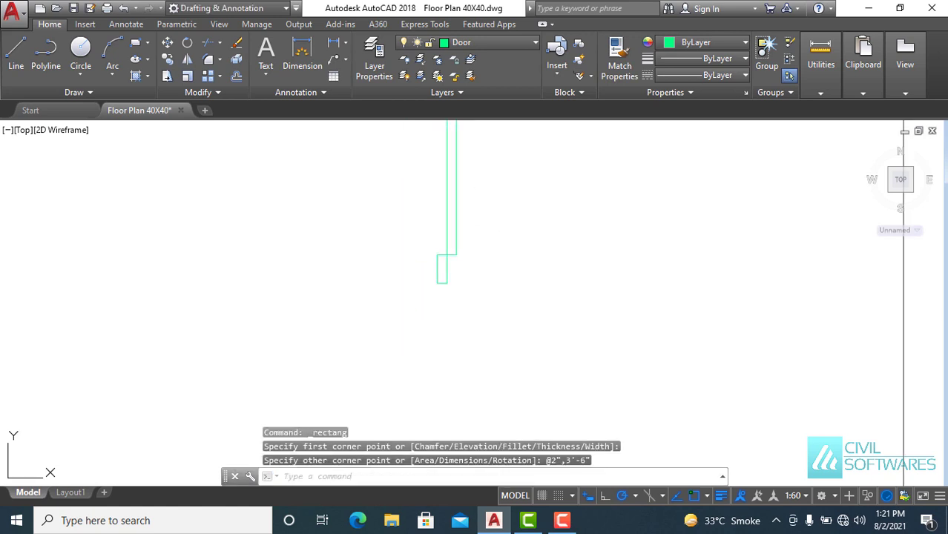
pyautogui.moveTo(477, 240); pyautogui.dragTo(486, 313, button='middle')
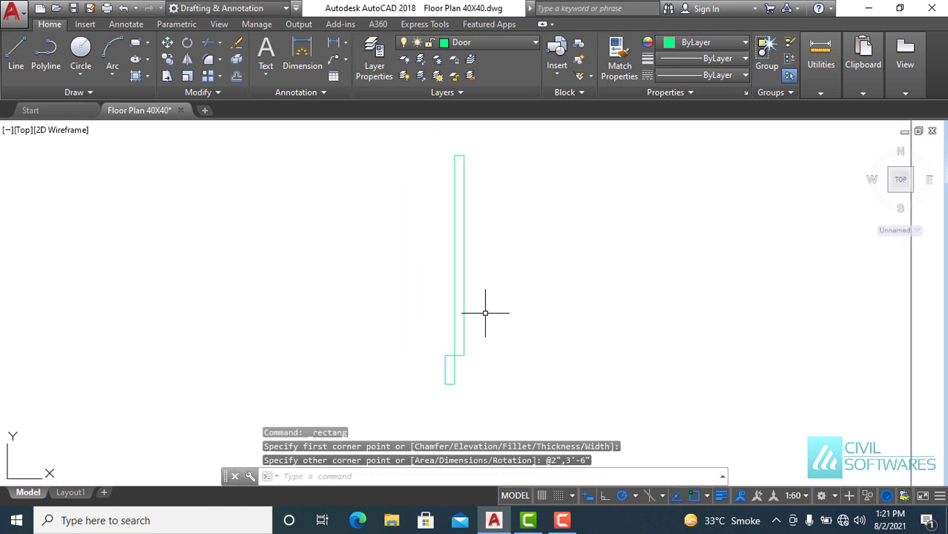
# - Draw the swing arc centred on the hinge corner, starting 3'-6" away and ending at the door top
pyautogui.click(106, 75)
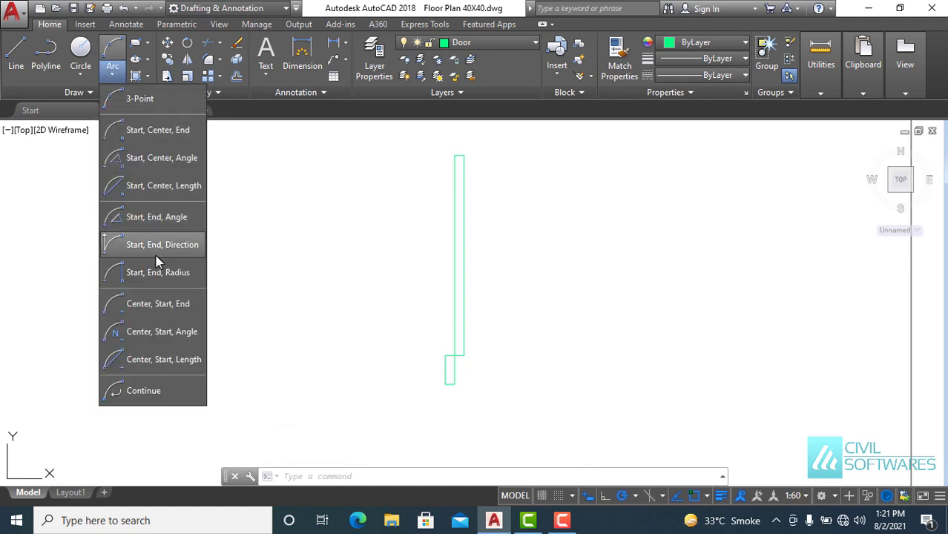
pyautogui.click(162, 306)
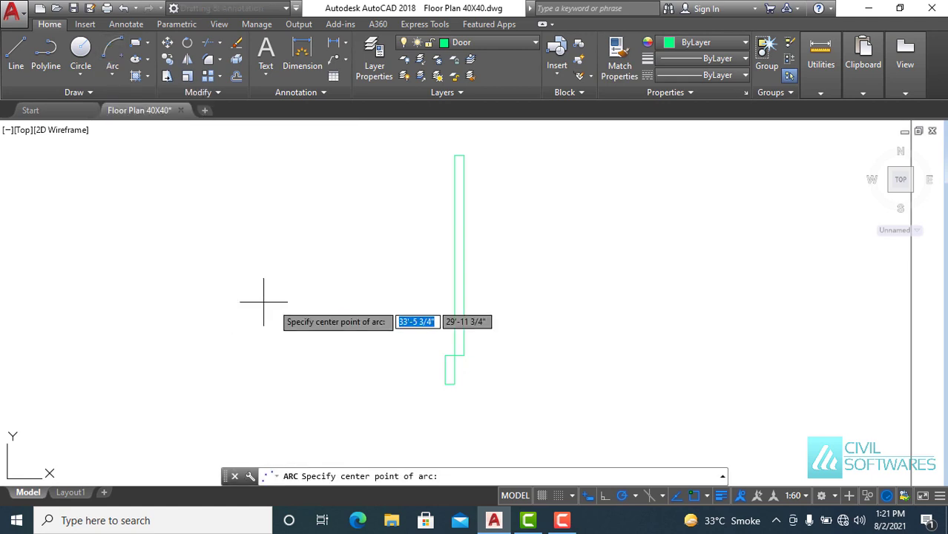
pyautogui.click(463, 355)
pyautogui.write("3'-6")
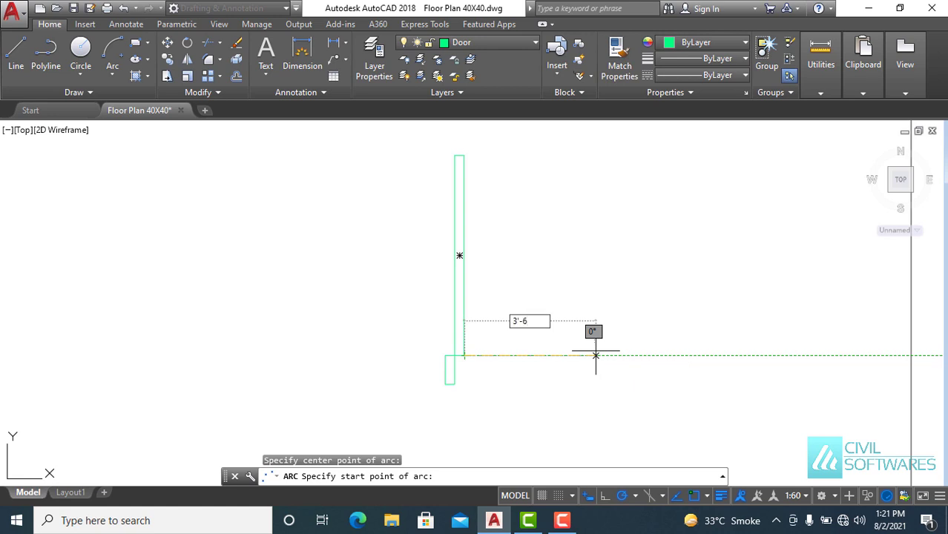
pyautogui.press('Return')
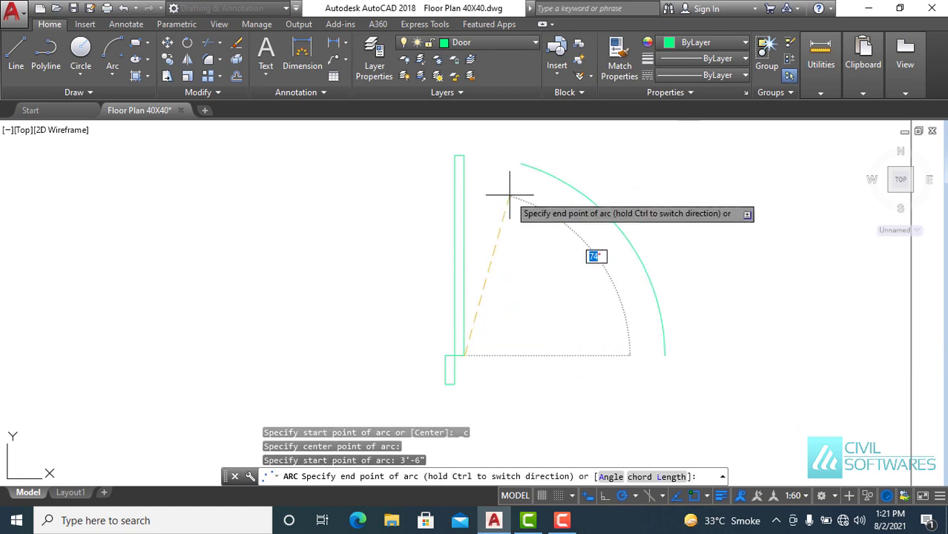
pyautogui.click(460, 155)
# - Copy the hinge jamb rectangle to the arc's far end, then zoom out to the floor plan
pyautogui.click(454, 384)
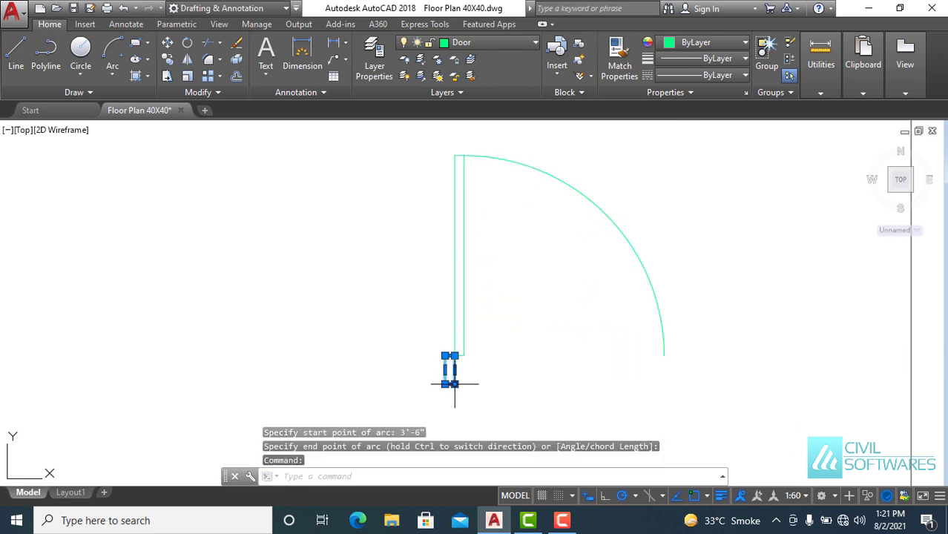
pyautogui.click(169, 64)
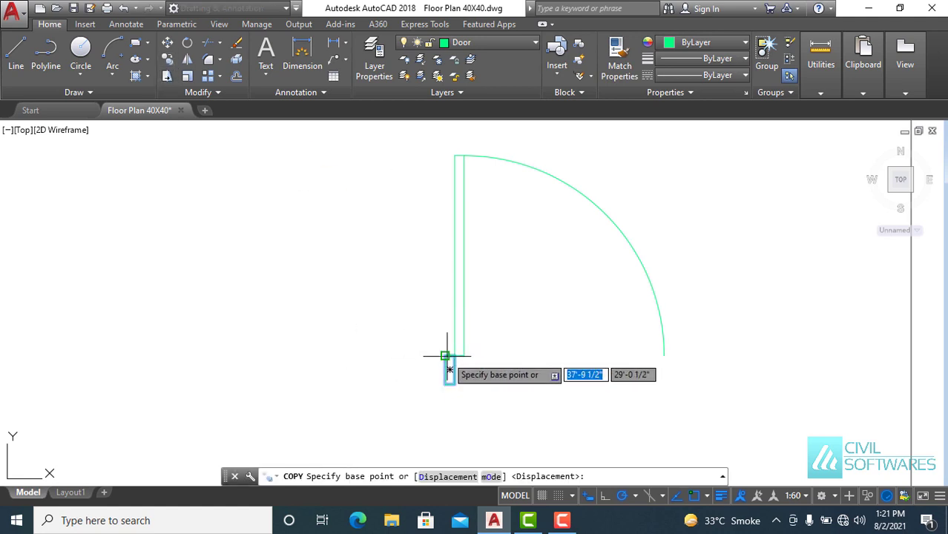
pyautogui.click(446, 357)
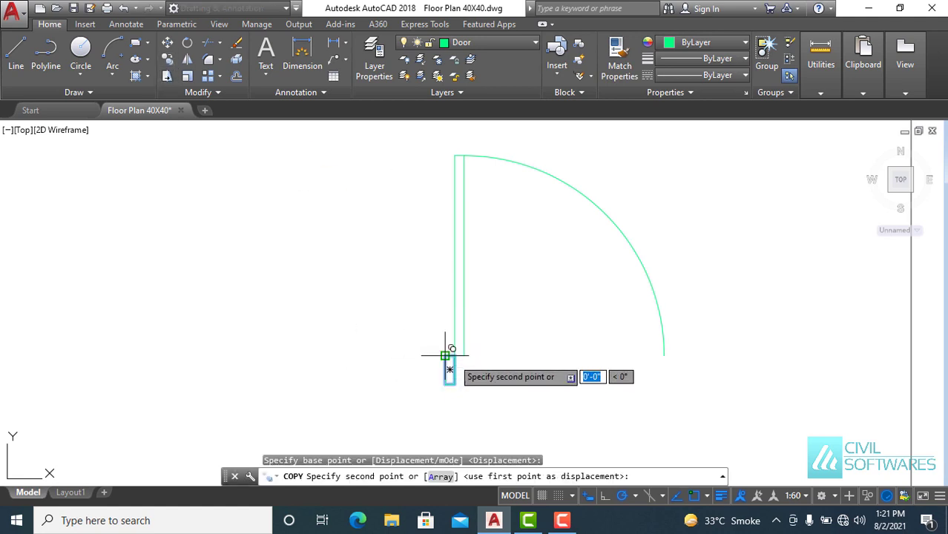
pyautogui.click(665, 355)
pyautogui.press('Escape')
pyautogui.scroll(-2, 697, 345)
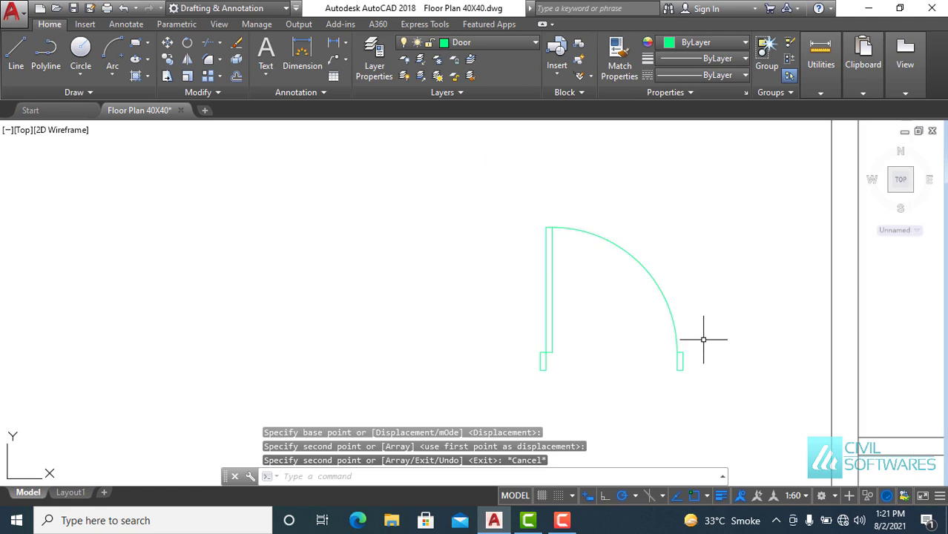
pyautogui.moveTo(705, 339); pyautogui.dragTo(518, 334, button='middle')
pyautogui.scroll(-3, 483, 320)
pyautogui.scroll(-2, 483, 321)
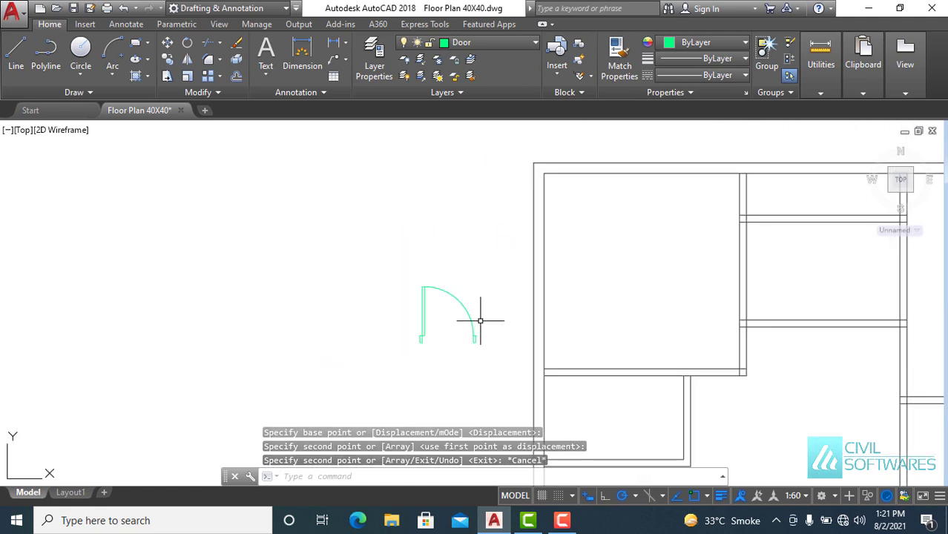
# - Mirror the door symbol about its vertical edge, erasing the original
pyautogui.click(366, 256)
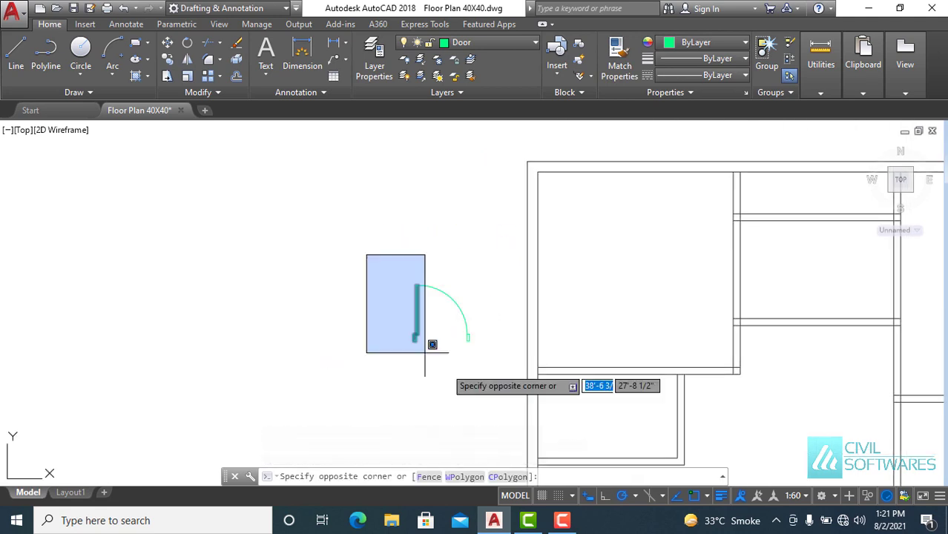
pyautogui.click(499, 380)
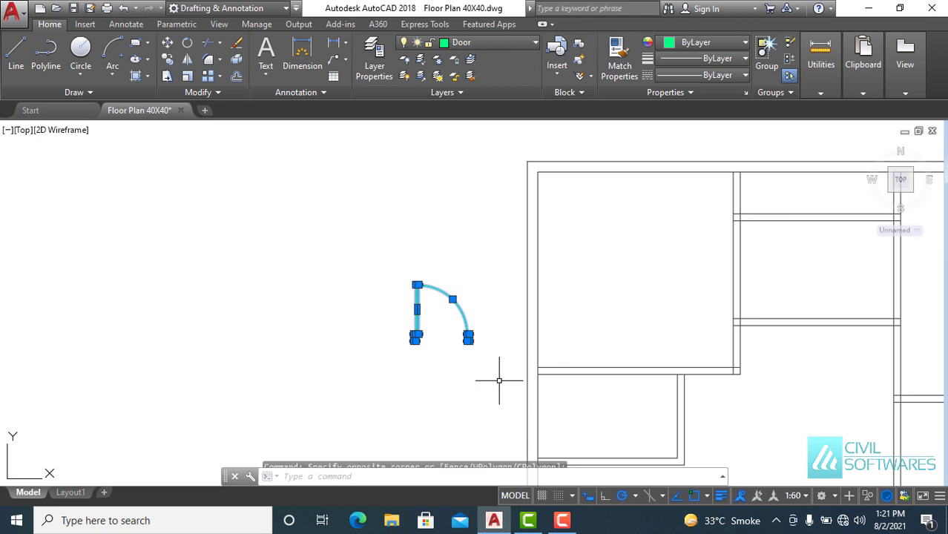
pyautogui.click(186, 61)
pyautogui.click(414, 337)
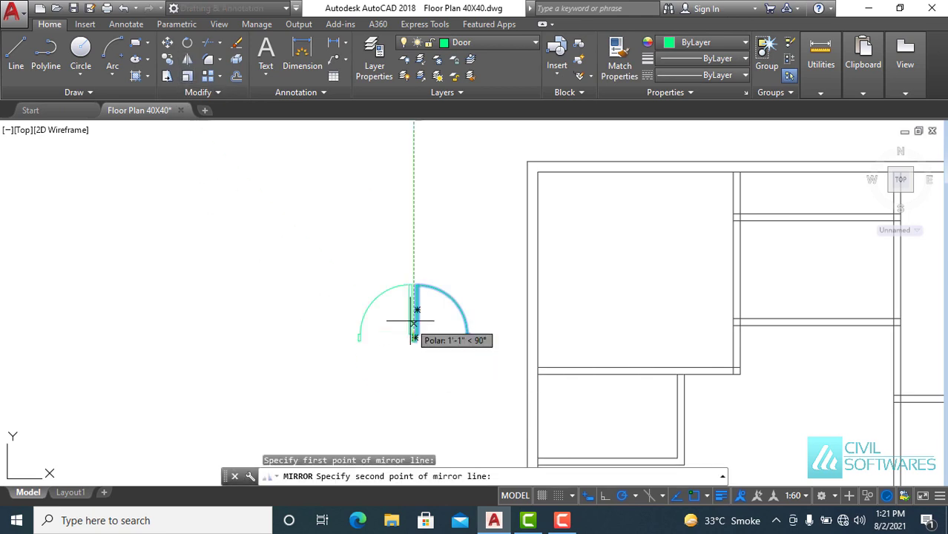
pyautogui.click(414, 299)
pyautogui.click(435, 340)
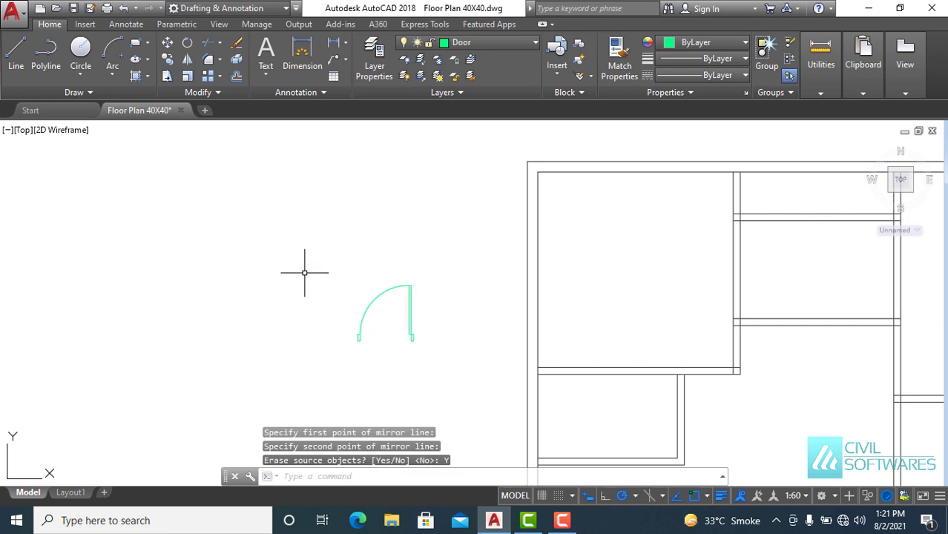
# - Copy the flipped door from its corner into the interior wall corner opening
pyautogui.click(303, 259)
pyautogui.click(437, 355)
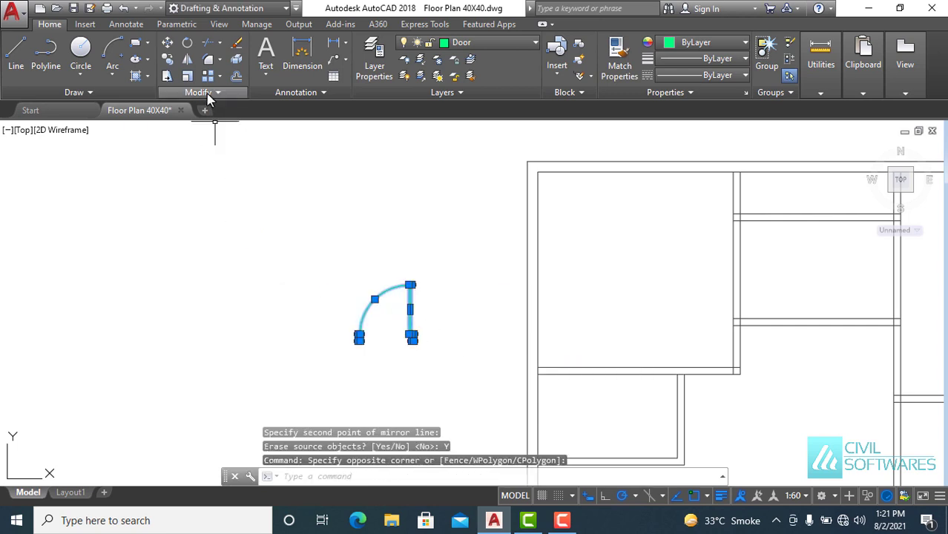
pyautogui.click(168, 61)
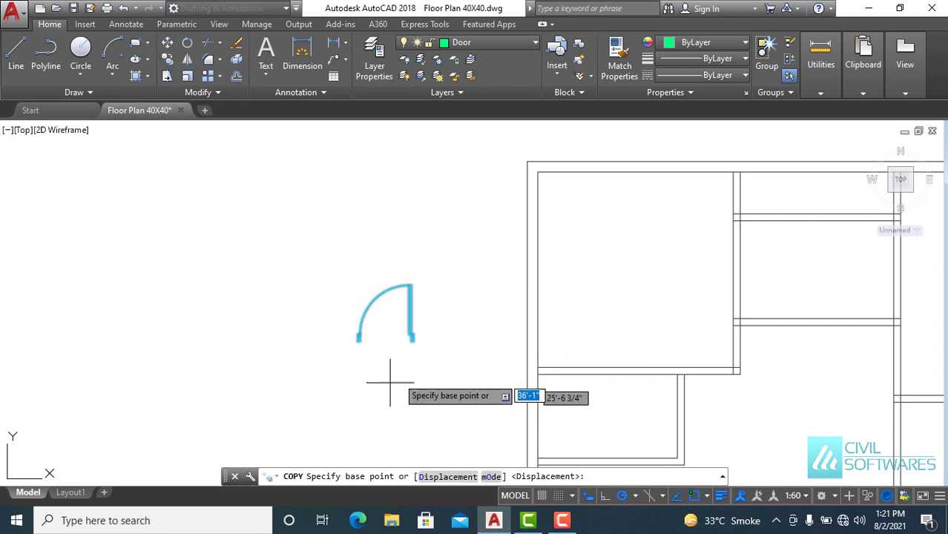
pyautogui.scroll(4, 401, 367)
pyautogui.click(405, 315)
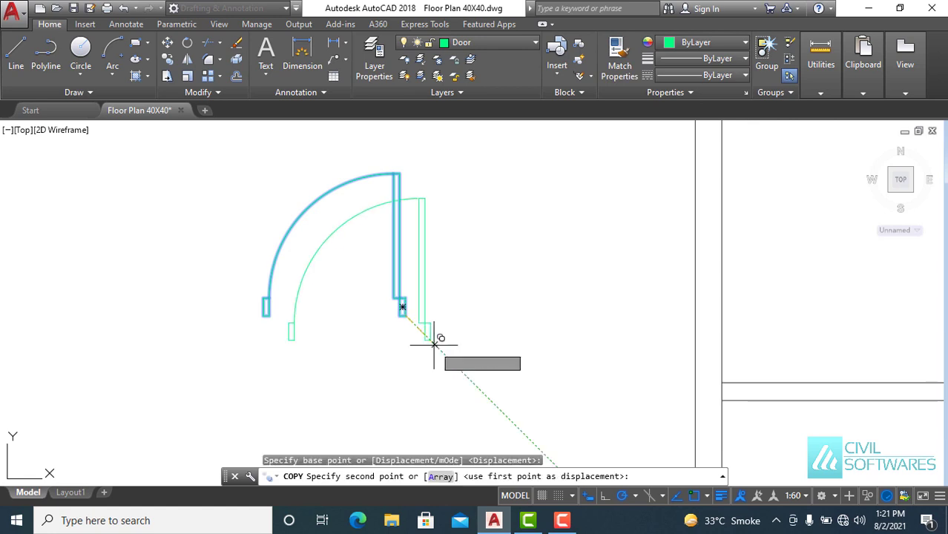
pyautogui.scroll(-3, 436, 344)
pyautogui.scroll(-2, 436, 345)
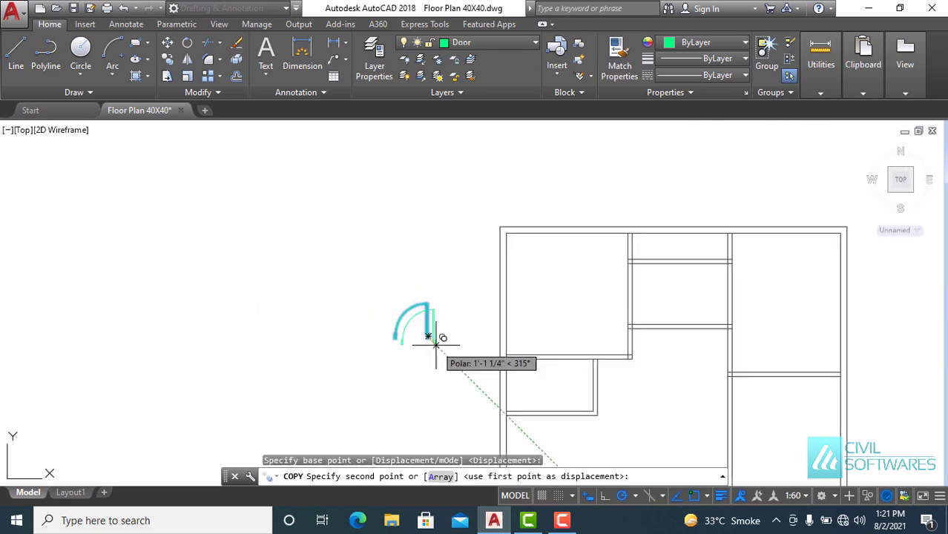
pyautogui.scroll(5, 616, 359)
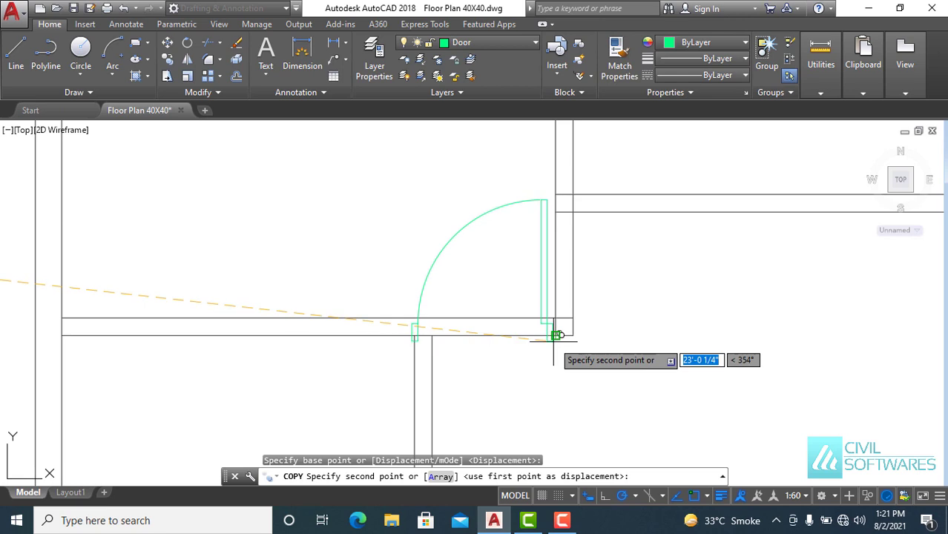
pyautogui.scroll(4, 556, 335)
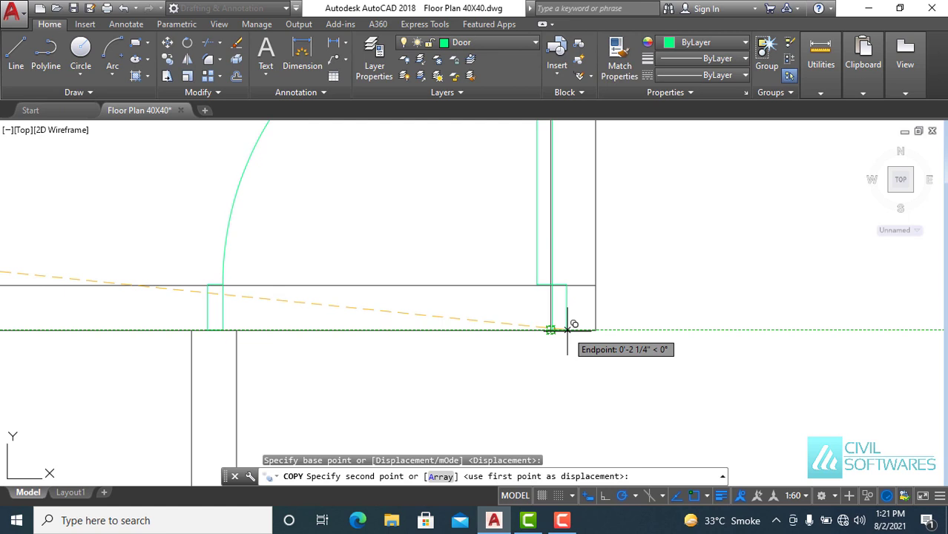
pyautogui.click(550, 329)
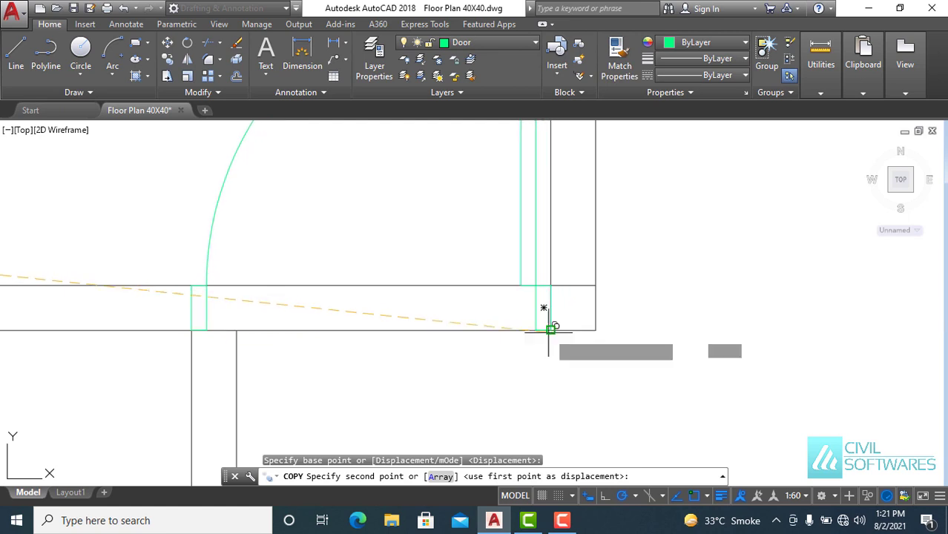
pyautogui.press('Escape')
pyautogui.scroll(-3, 436, 300)
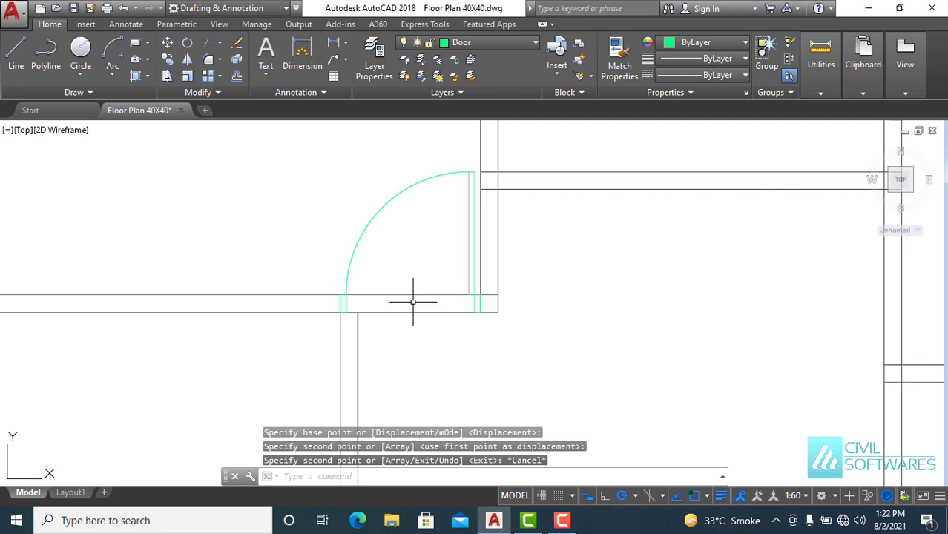
pyautogui.scroll(-5, 406, 302)
# - Erase the vertical wall line below the placed door
pyautogui.click(382, 327)
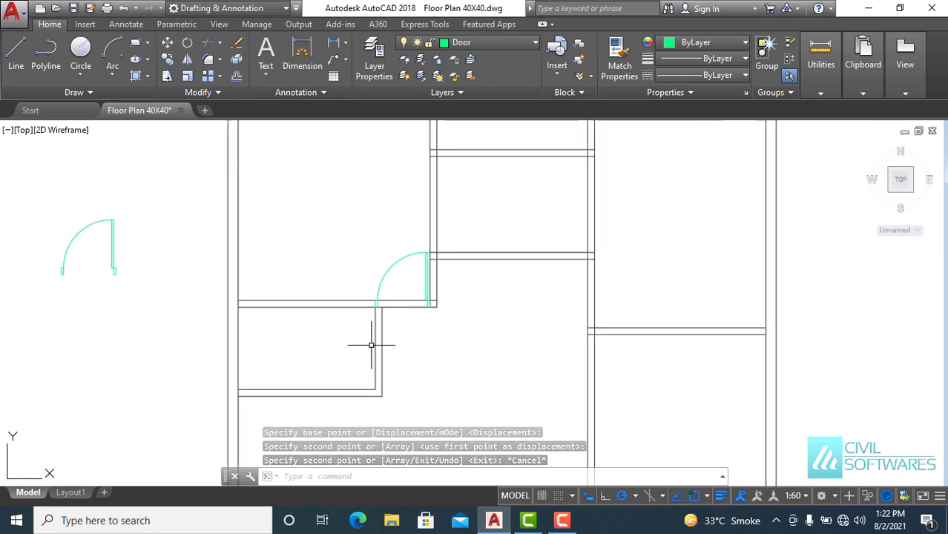
pyautogui.press('Escape')
pyautogui.scroll(5, 475, 300)
pyautogui.click(479, 295)
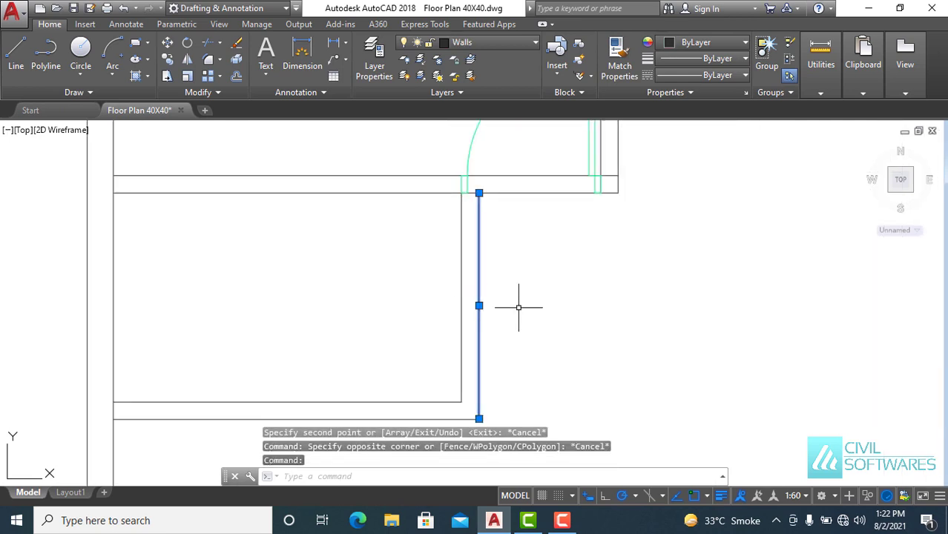
pyautogui.press('Delete')
pyautogui.write('o')
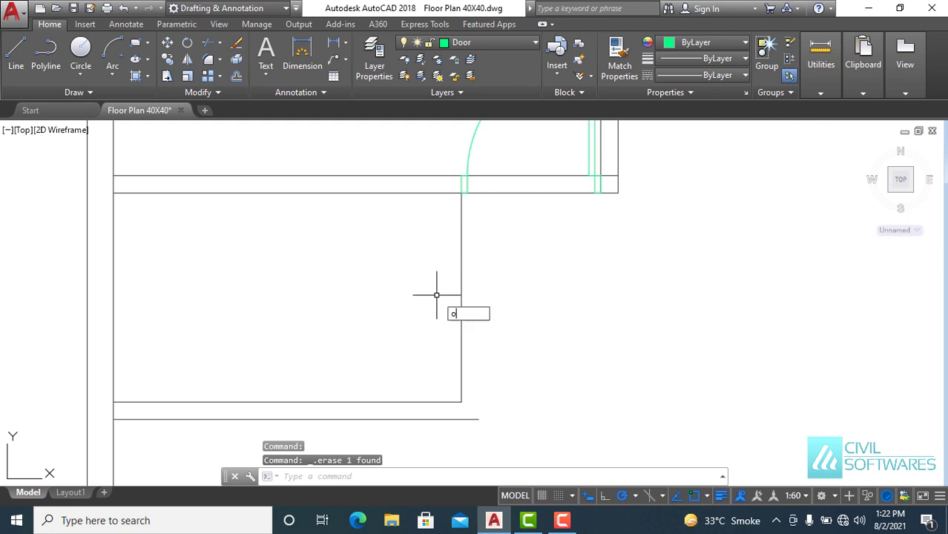
# - Offset the remaining wall line 6" inward to form the double wall
pyautogui.press('Return')
pyautogui.press('Return')
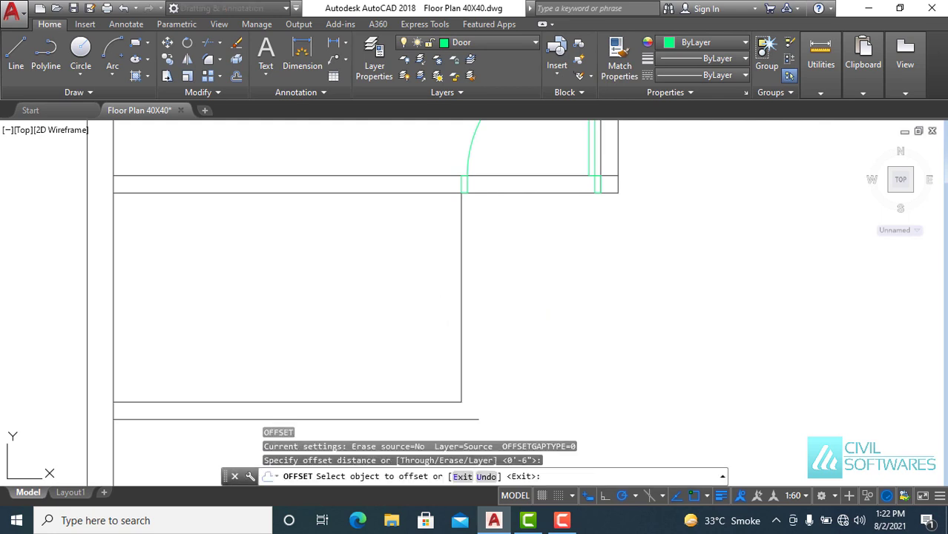
pyautogui.click(460, 301)
pyautogui.click(438, 304)
pyautogui.press('Escape')
pyautogui.scroll(-2, 475, 311)
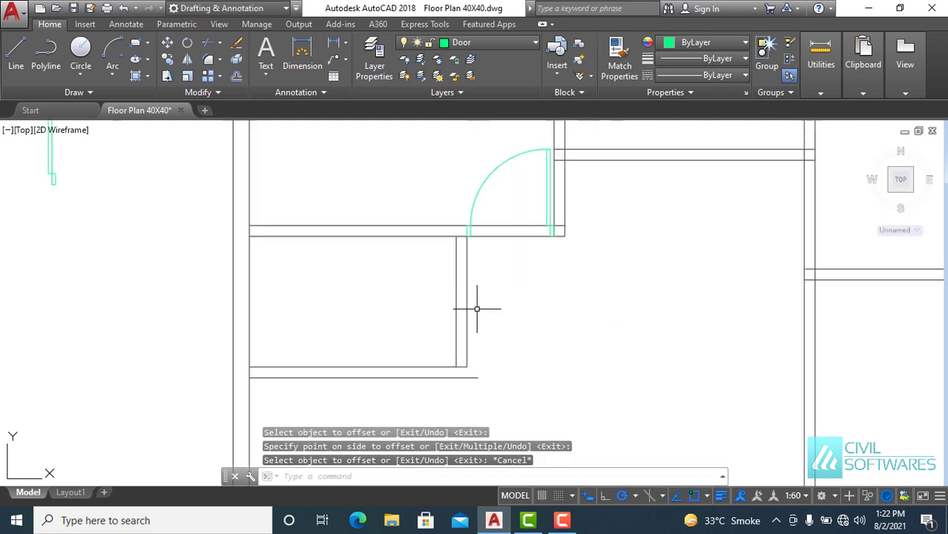
pyautogui.scroll(4, 475, 311)
# - On the Walls layer, draw a short closing wall segment from the wall corner
pyautogui.click(488, 42)
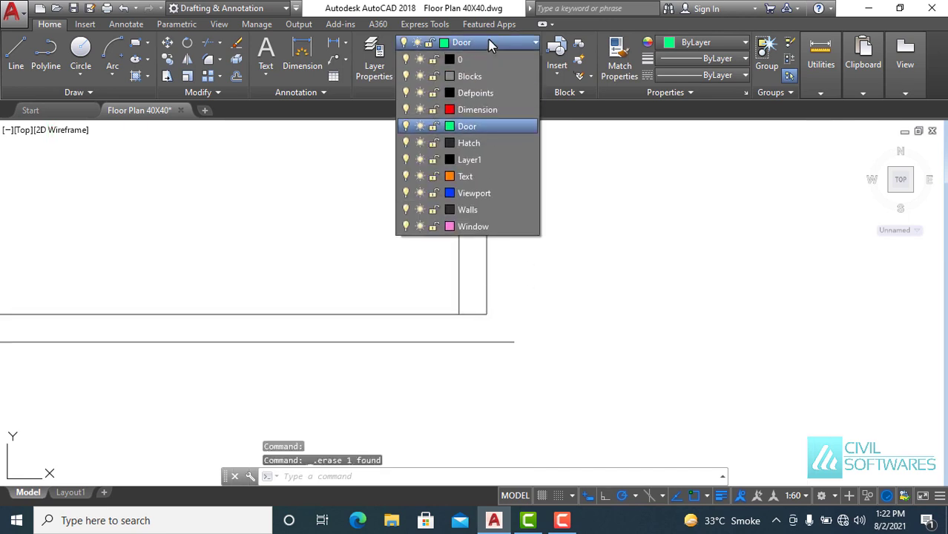
pyautogui.click(469, 210)
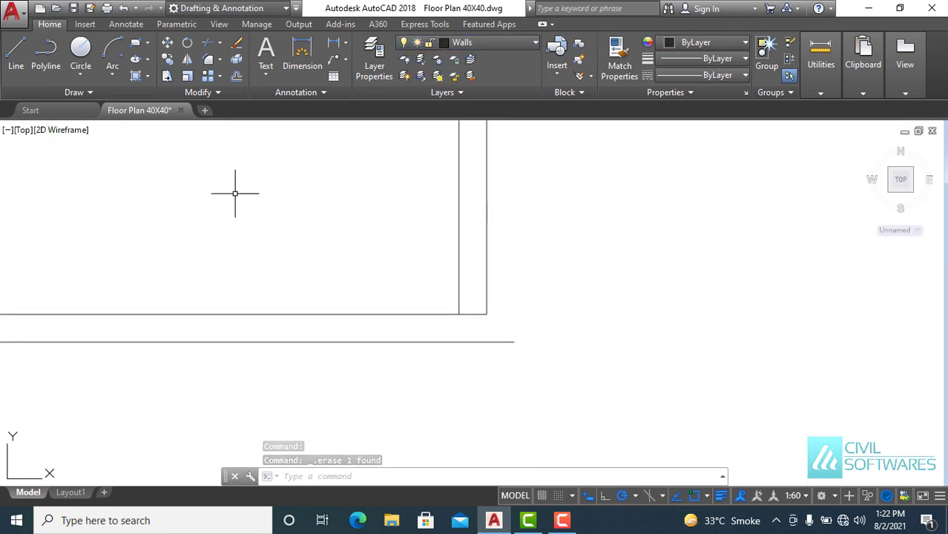
pyautogui.click(22, 52)
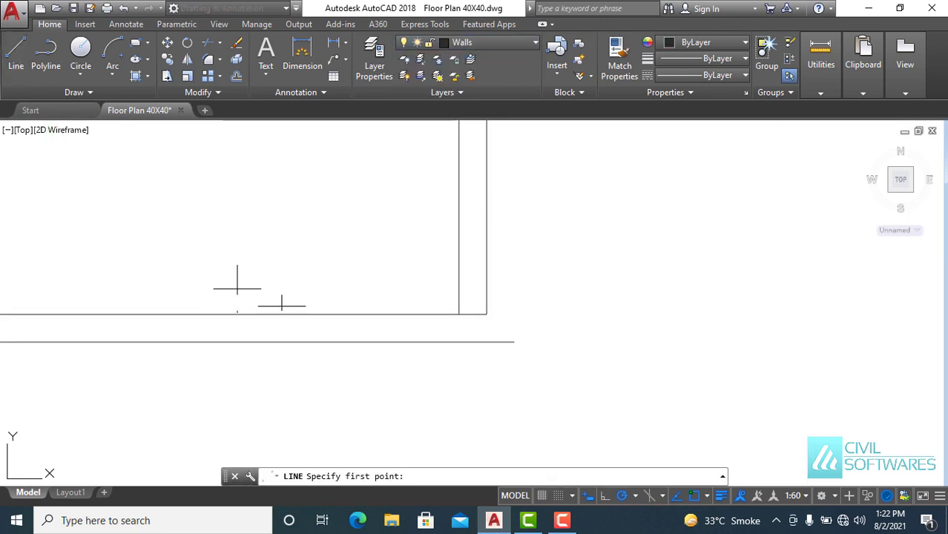
pyautogui.click(486, 313)
pyautogui.click(489, 338)
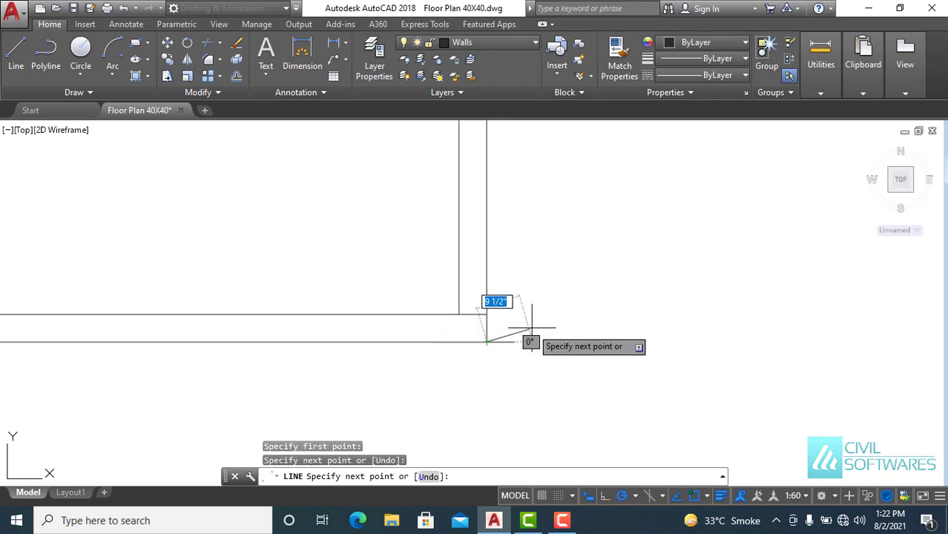
pyautogui.press('Escape')
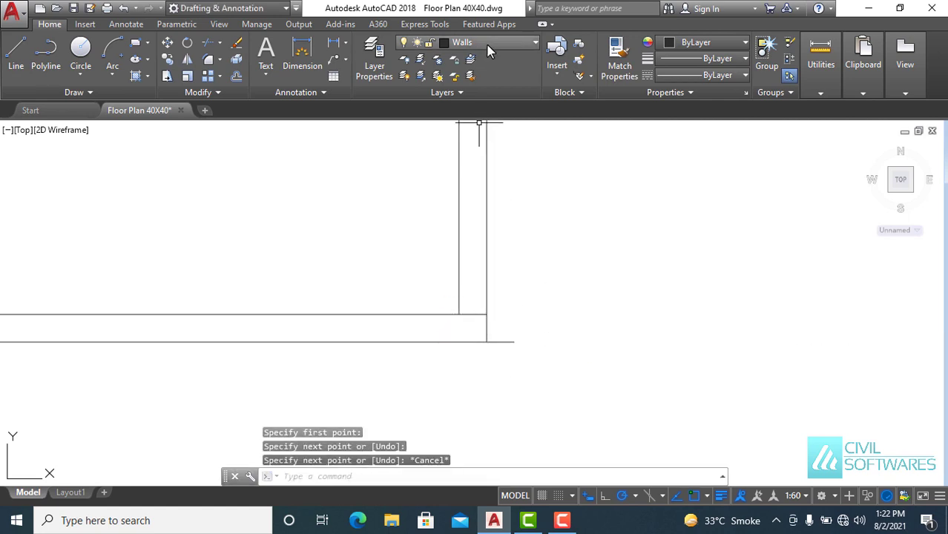
# - Switch back to the Door layer and start window-selecting the spare door beside the plan
pyautogui.click(489, 46)
pyautogui.click(467, 126)
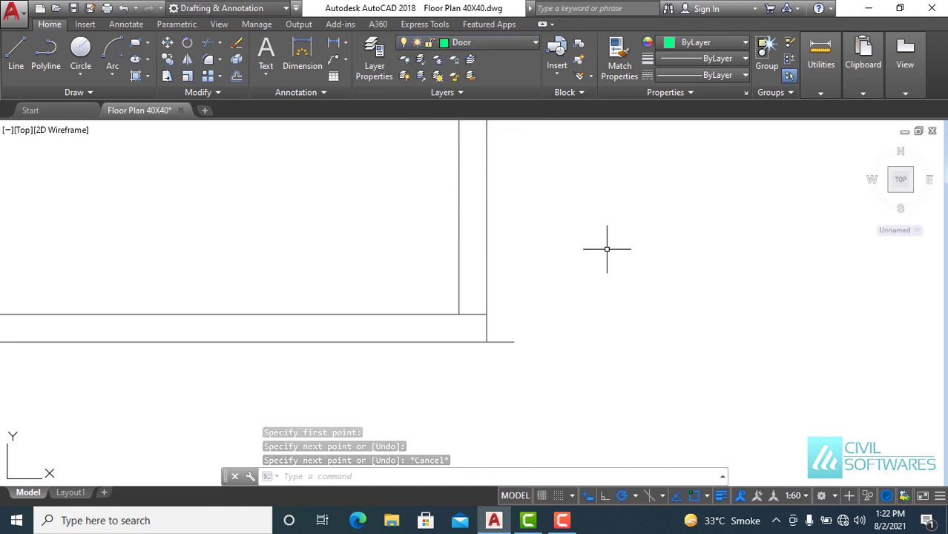
pyautogui.scroll(-2, 610, 252)
pyautogui.scroll(-2, 664, 228)
pyautogui.moveTo(664, 229); pyautogui.dragTo(525, 229, button='middle')
pyautogui.click(246, 149)
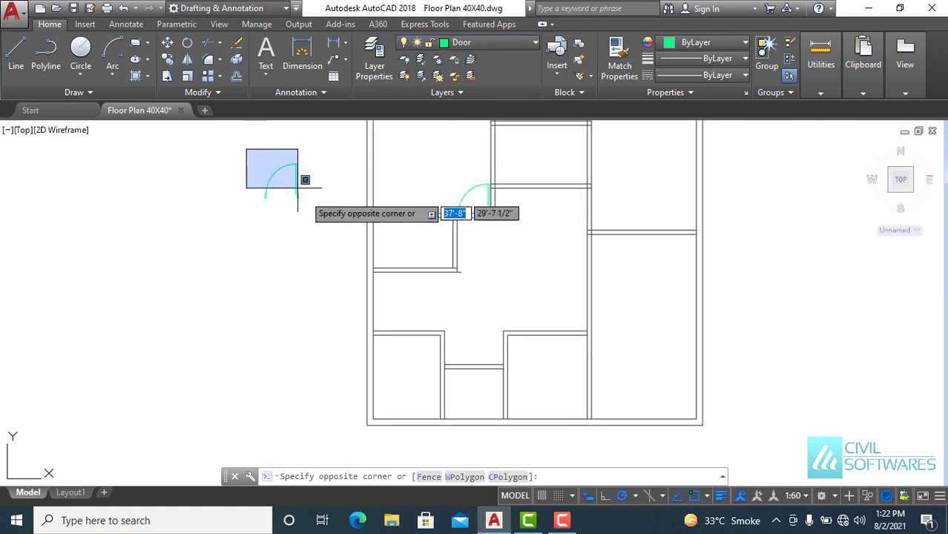
# - Copy the selected door into the lower wall opening
pyautogui.click(338, 227)
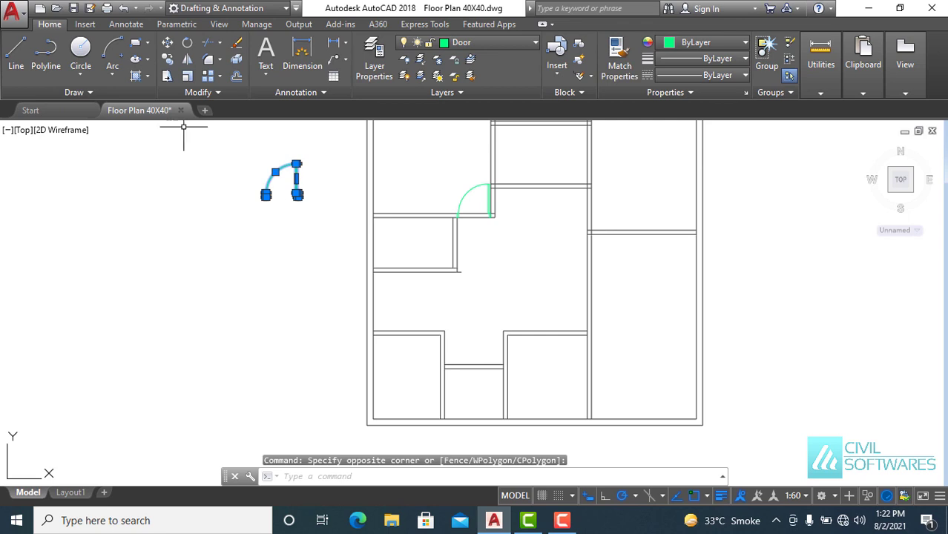
pyautogui.click(184, 59)
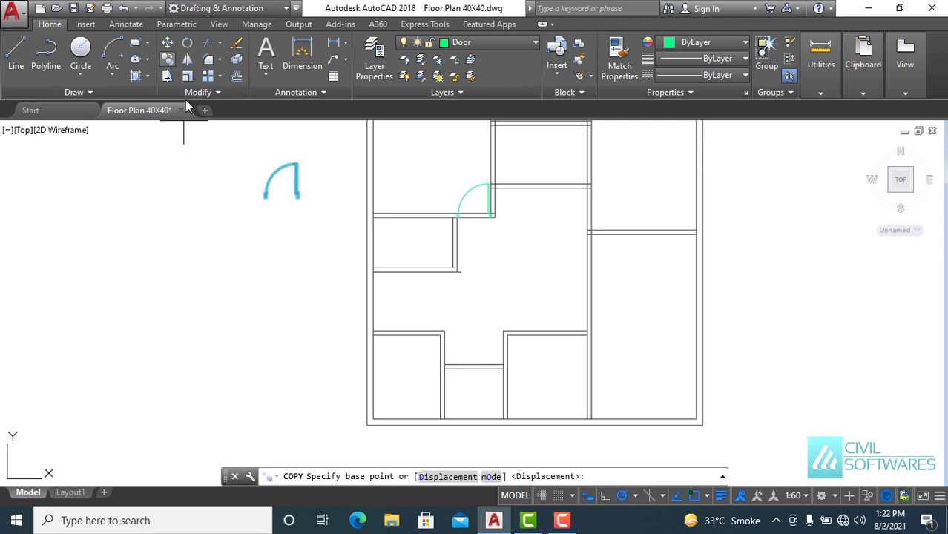
pyautogui.click(297, 195)
pyautogui.scroll(4, 497, 314)
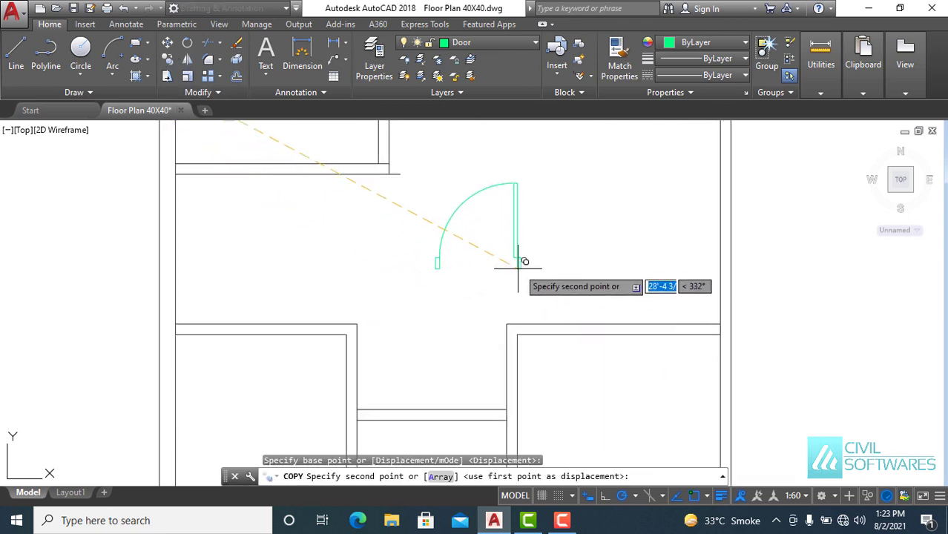
pyautogui.click(537, 262)
pyautogui.press('Escape')
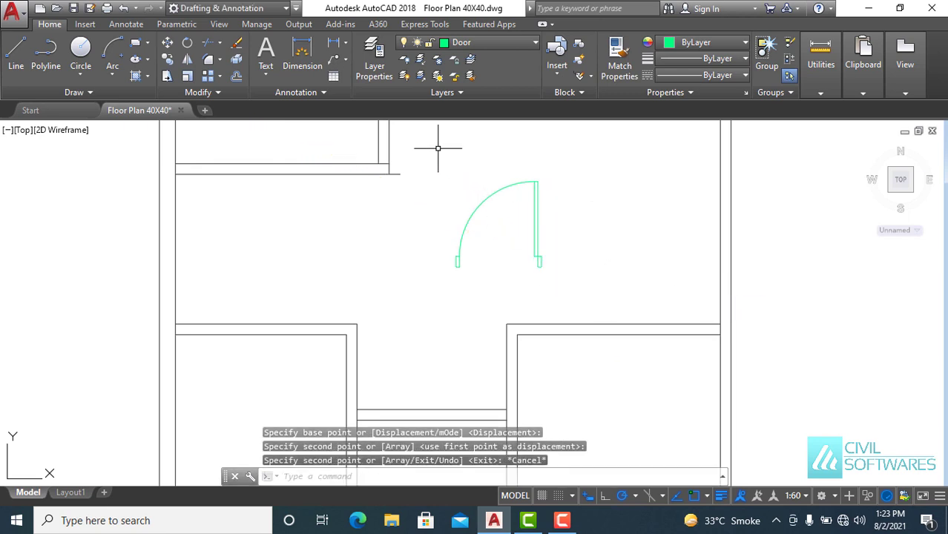
# - Mirror the copied door across a horizontal line so it swings downward, erasing the original
pyautogui.click(437, 147)
pyautogui.click(575, 287)
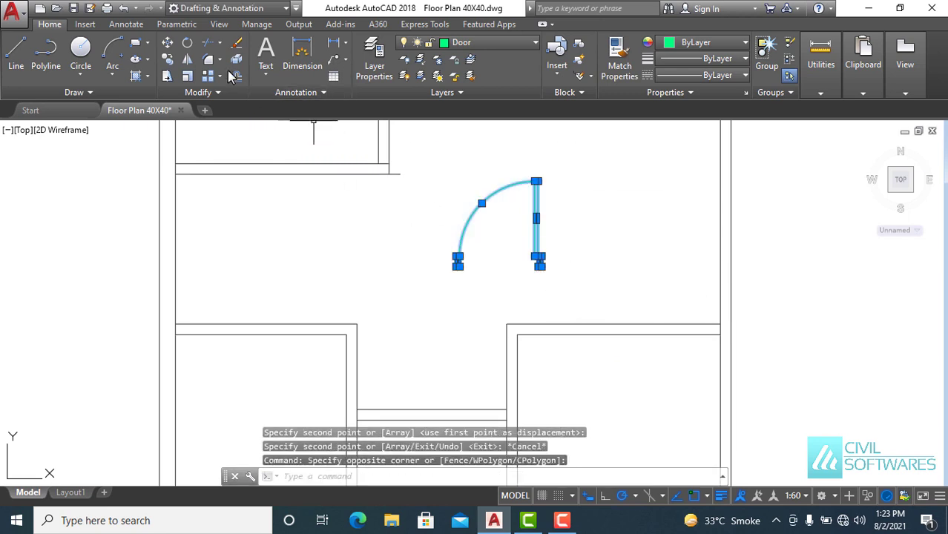
pyautogui.click(188, 64)
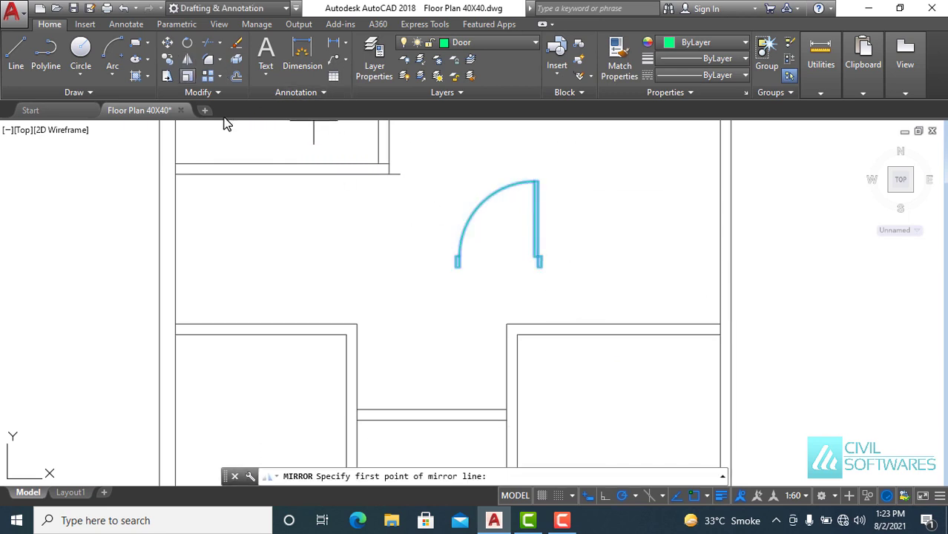
pyautogui.click(540, 262)
pyautogui.click(445, 267)
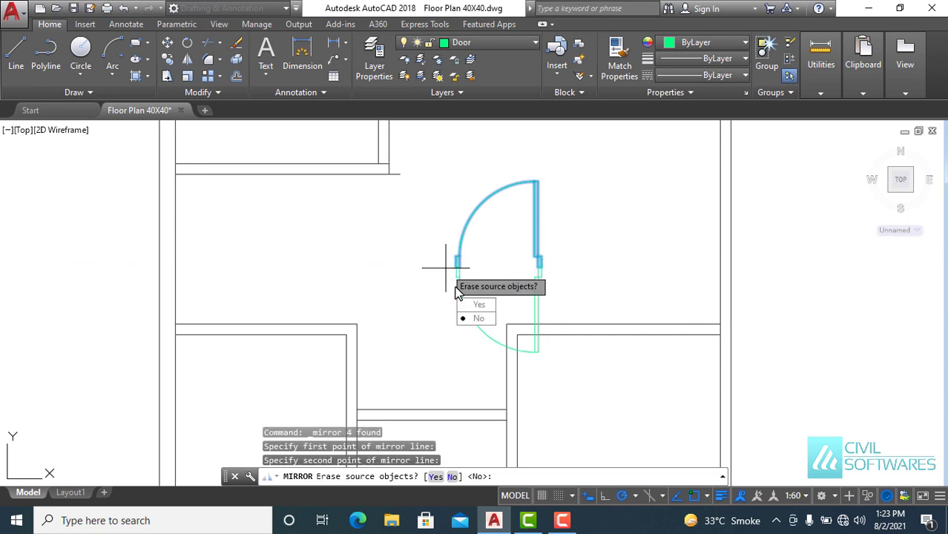
pyautogui.click(475, 305)
# - Copy the flipped door from its frame corner to the lower-right room's wall corner
pyautogui.click(432, 233)
pyautogui.click(585, 376)
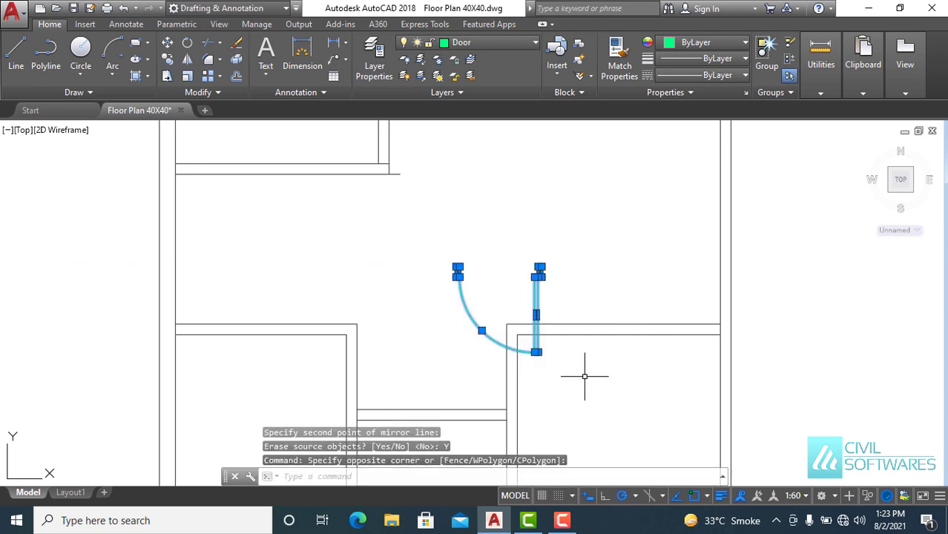
pyautogui.click(169, 62)
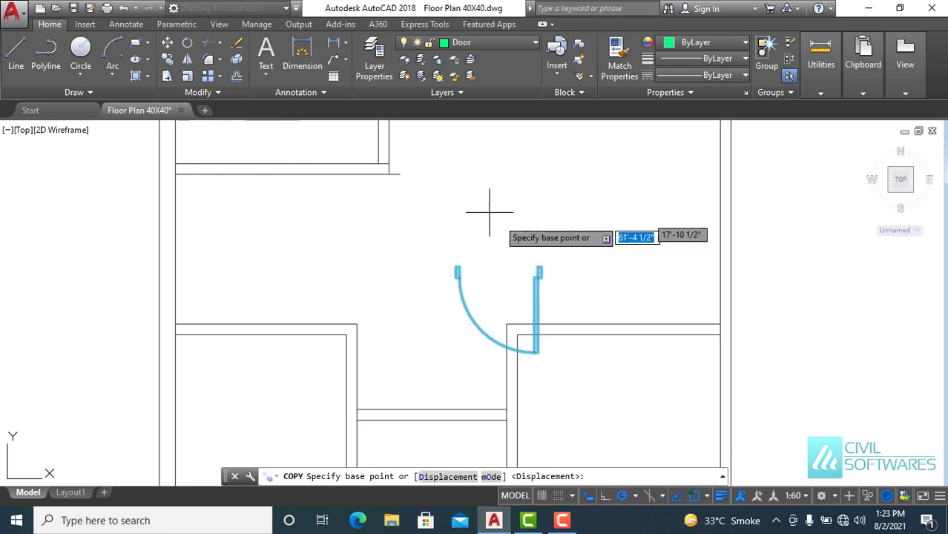
pyautogui.scroll(4, 597, 299)
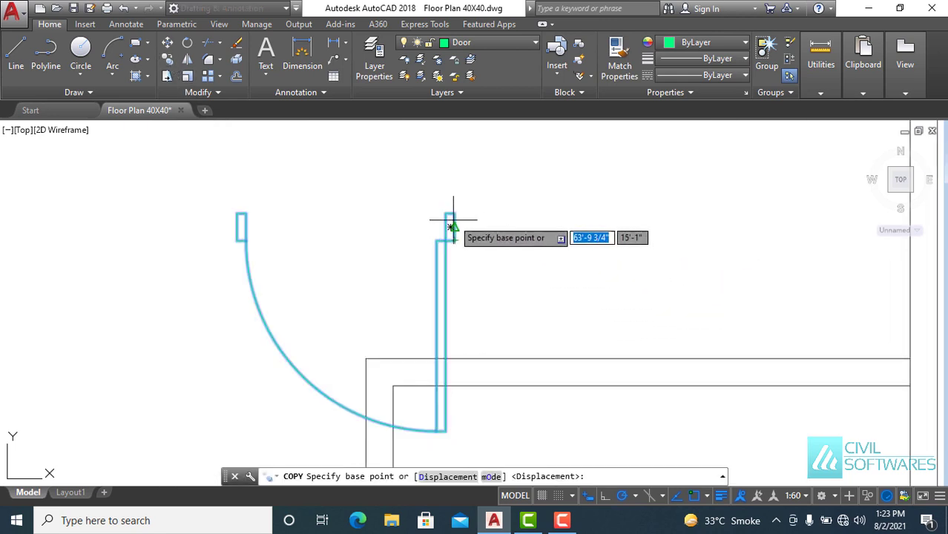
pyautogui.click(451, 216)
pyautogui.scroll(-2, 482, 211)
pyautogui.scroll(-2, 593, 244)
pyautogui.scroll(4, 654, 294)
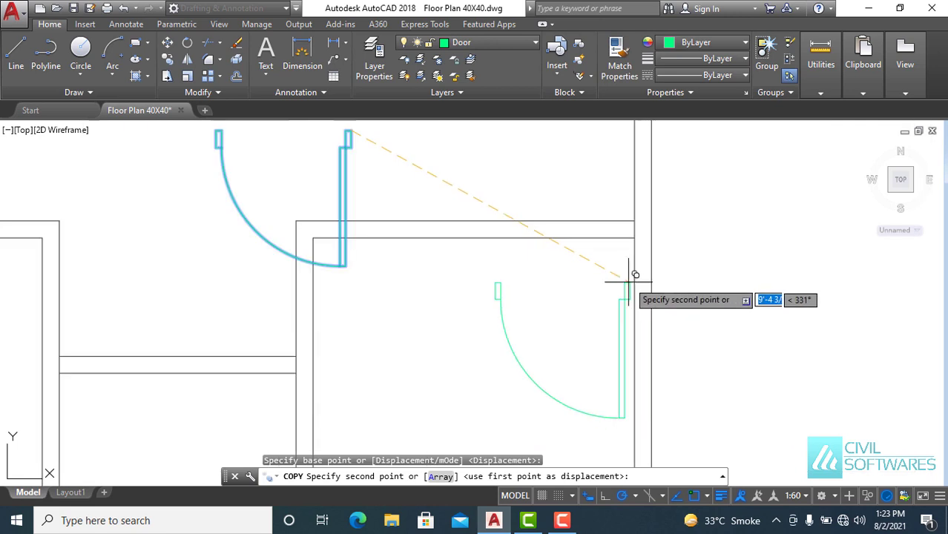
pyautogui.click(627, 223)
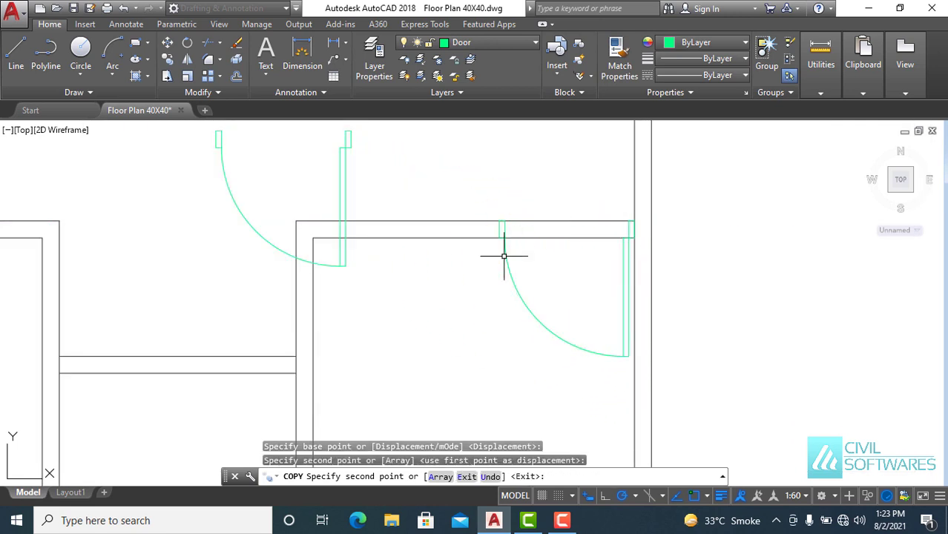
pyautogui.press('Escape')
pyautogui.scroll(-2, 425, 259)
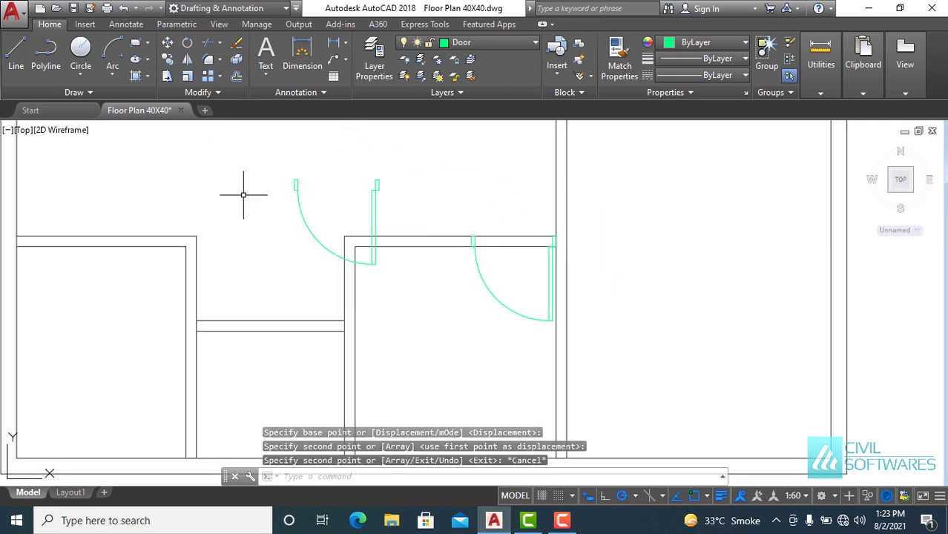
pyautogui.moveTo(254, 250)
pyautogui.mouseDown(button='middle')
pyautogui.moveTo(372, 318)
pyautogui.moveTo(389, 300)
pyautogui.mouseUp(button='middle')
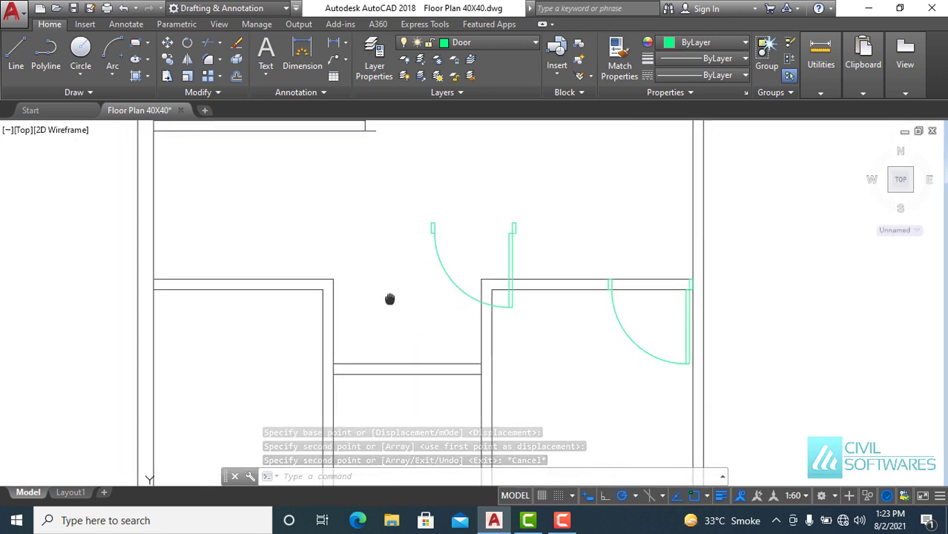
# - Rotate the central door 90° clockwise about the top of its leaf
pyautogui.click(388, 195)
pyautogui.click(582, 348)
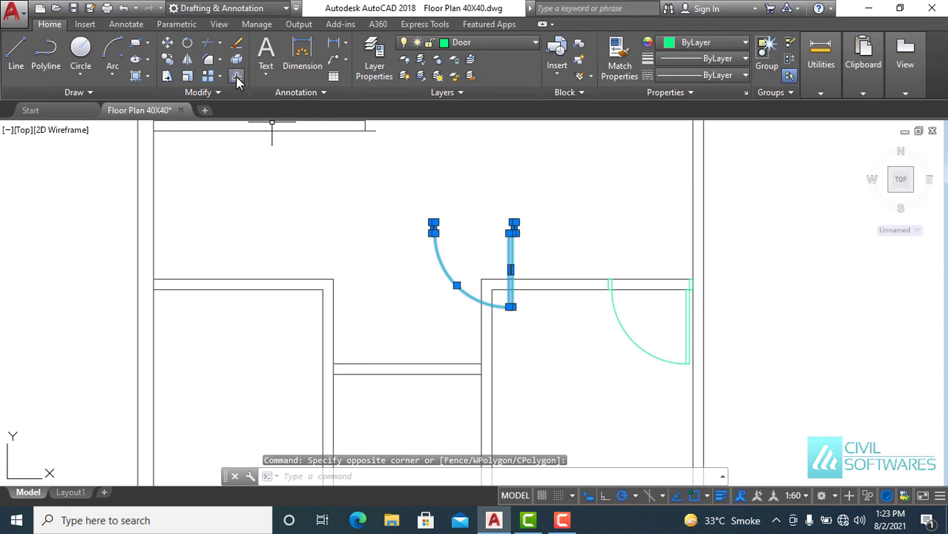
pyautogui.click(187, 43)
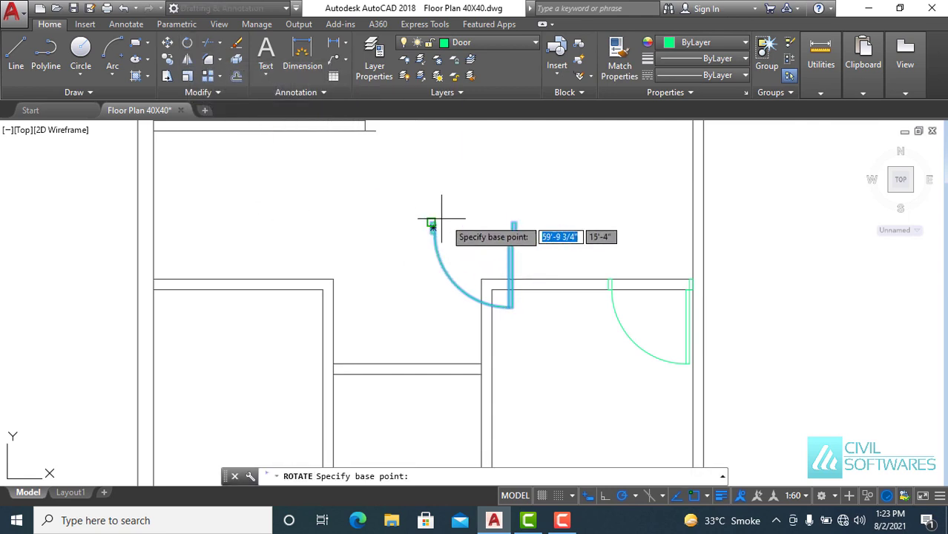
pyautogui.click(513, 223)
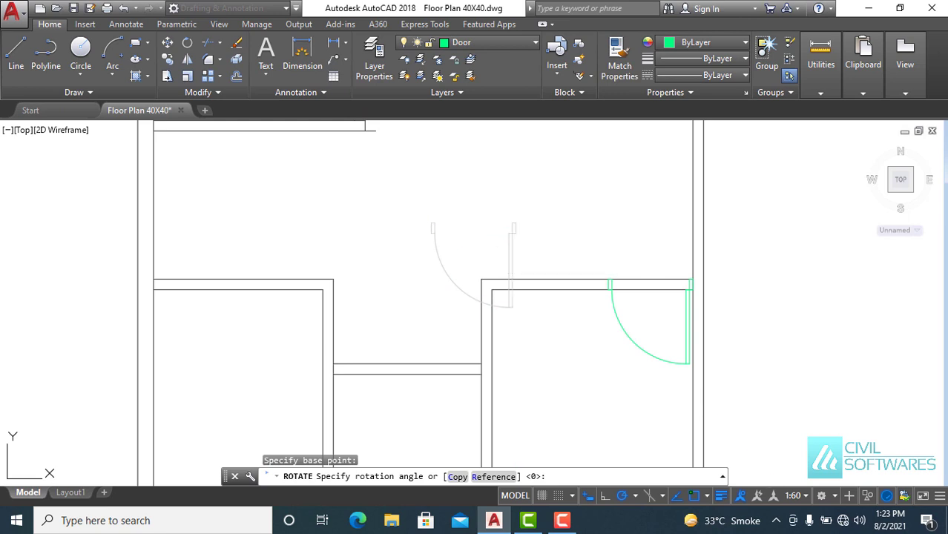
pyautogui.click(511, 251)
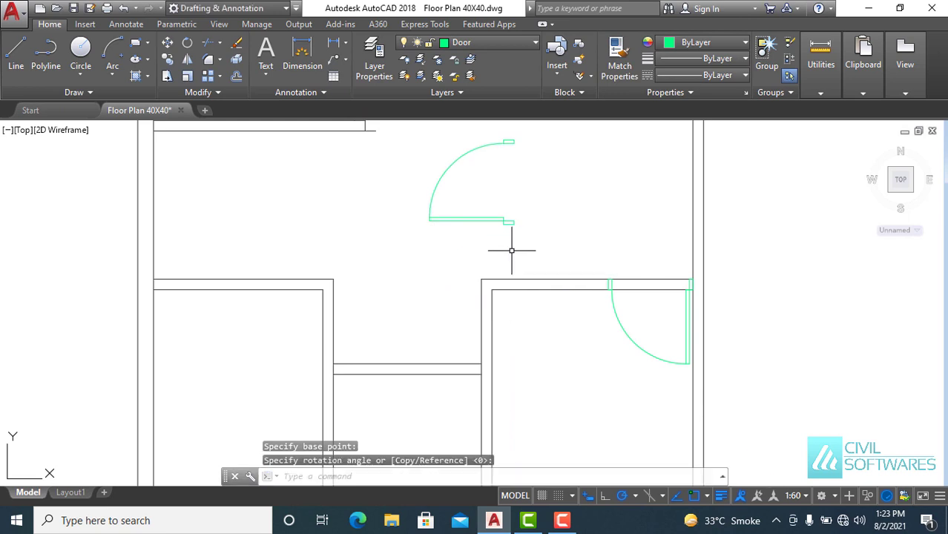
# - Mirror the rotated door so its arc swings downward, erasing the original
pyautogui.click(187, 60)
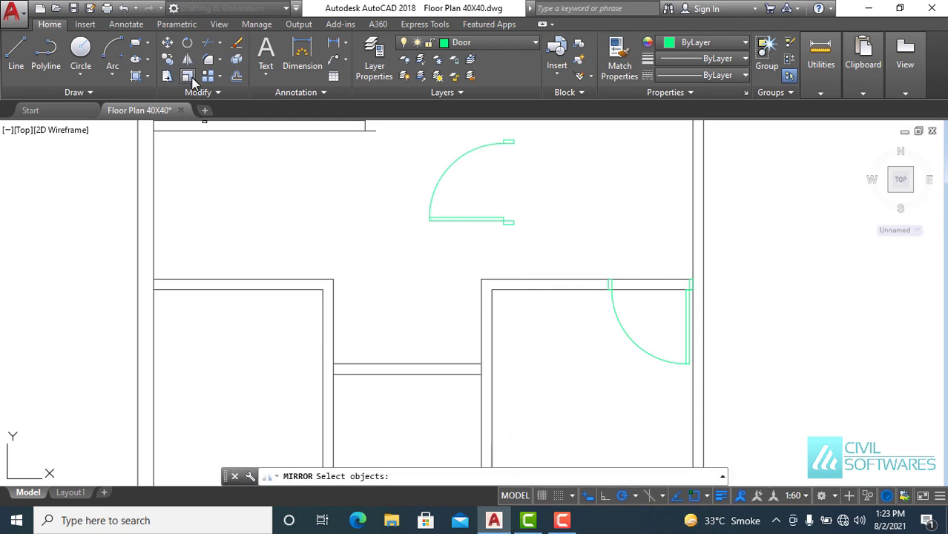
pyautogui.click(411, 124)
pyautogui.click(544, 232)
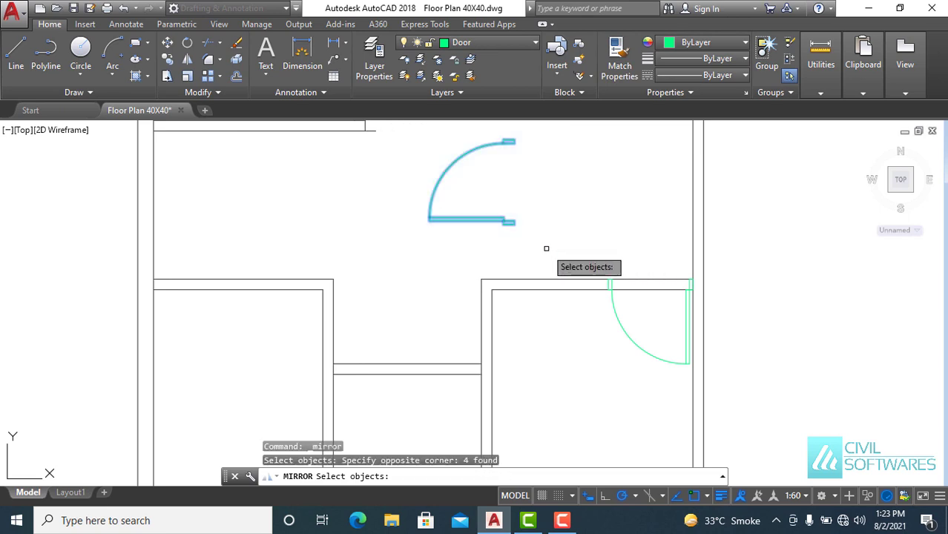
pyautogui.press('Return')
pyautogui.click(509, 222)
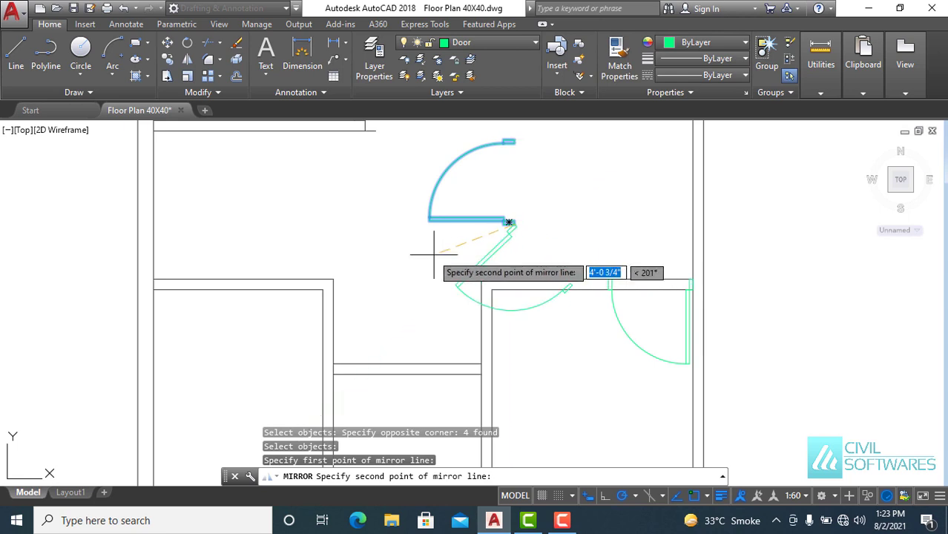
pyautogui.click(405, 224)
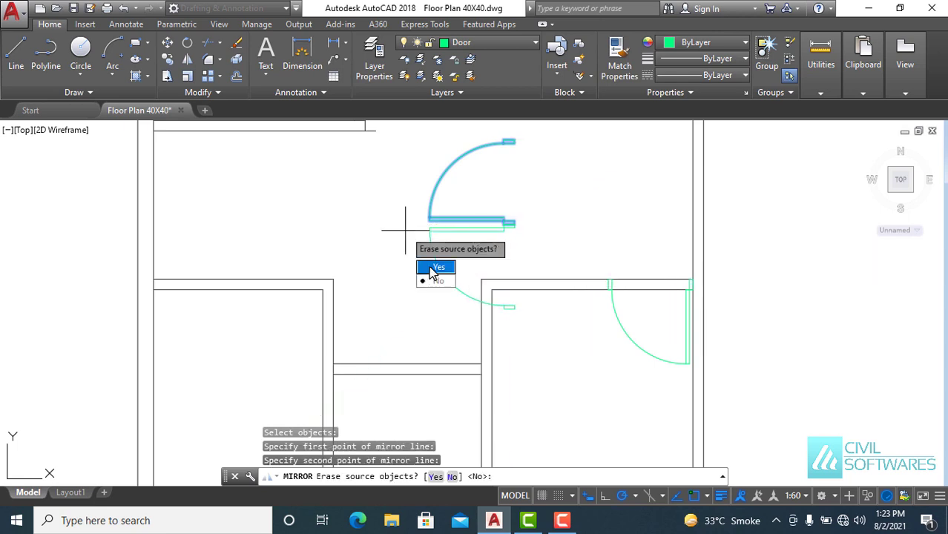
pyautogui.click(436, 268)
pyautogui.click(391, 197)
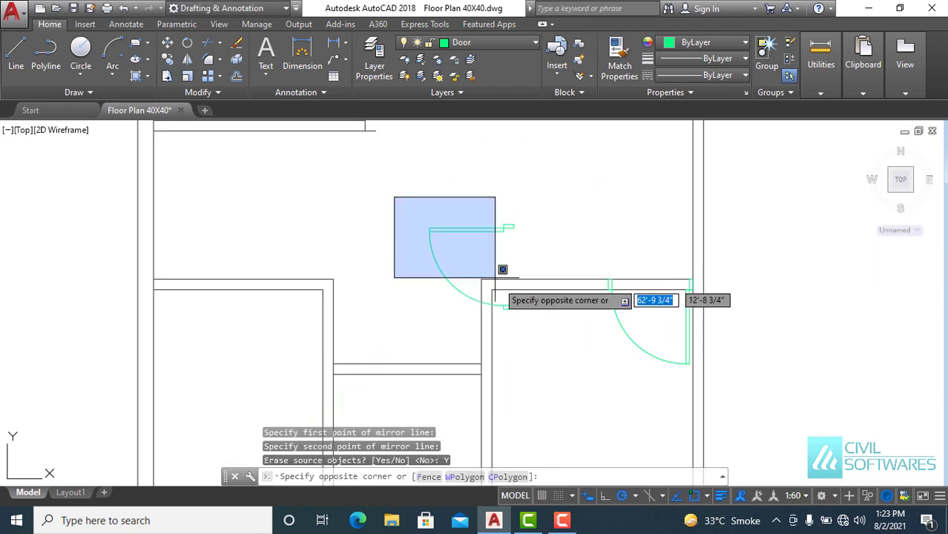
# - Copy the horizontal, downward-swinging door from its leaf end to the left room's upper wall corner
pyautogui.click(554, 333)
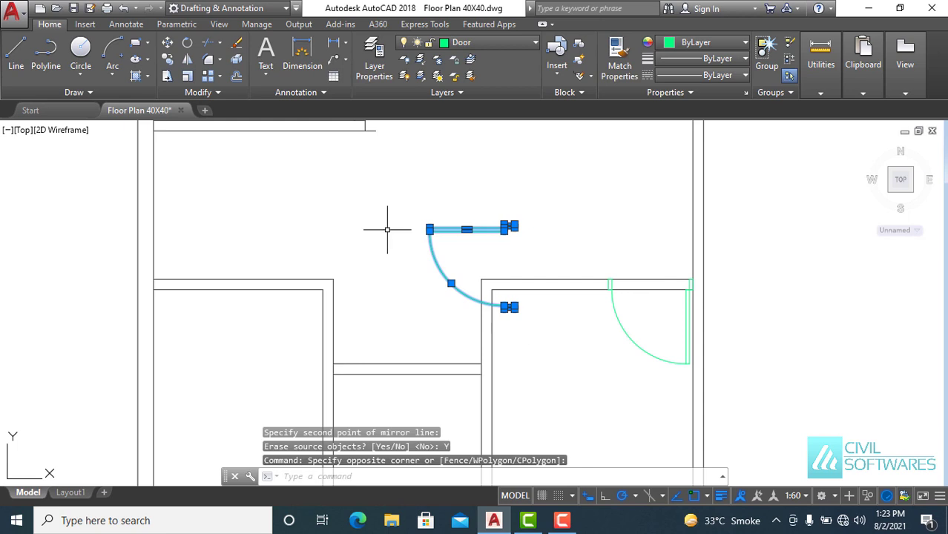
pyautogui.click(168, 59)
pyautogui.scroll(3, 521, 219)
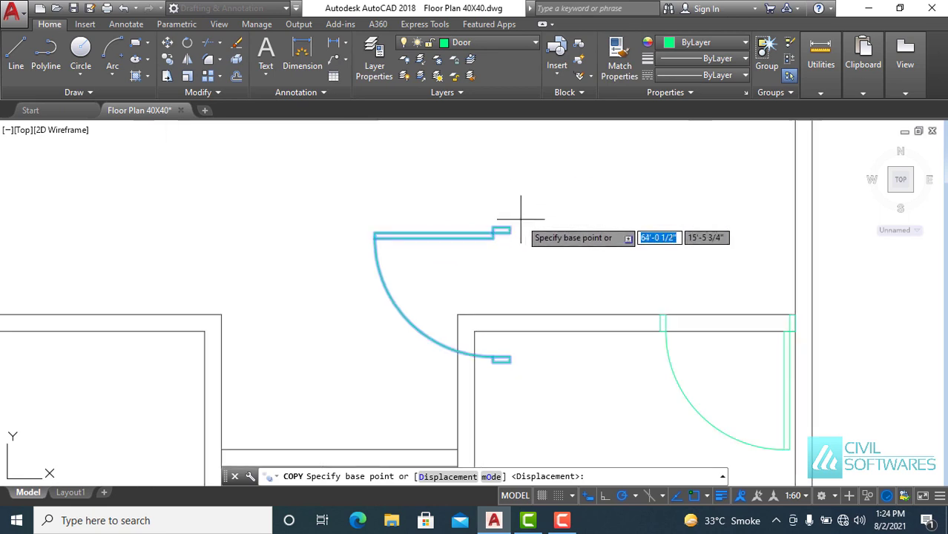
pyautogui.click(501, 230)
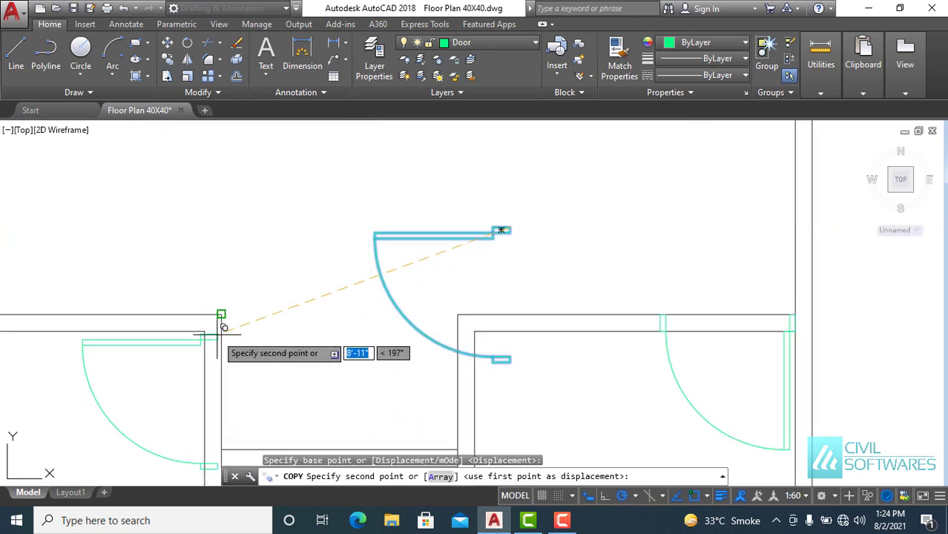
pyautogui.scroll(3, 221, 327)
pyautogui.scroll(2, 287, 215)
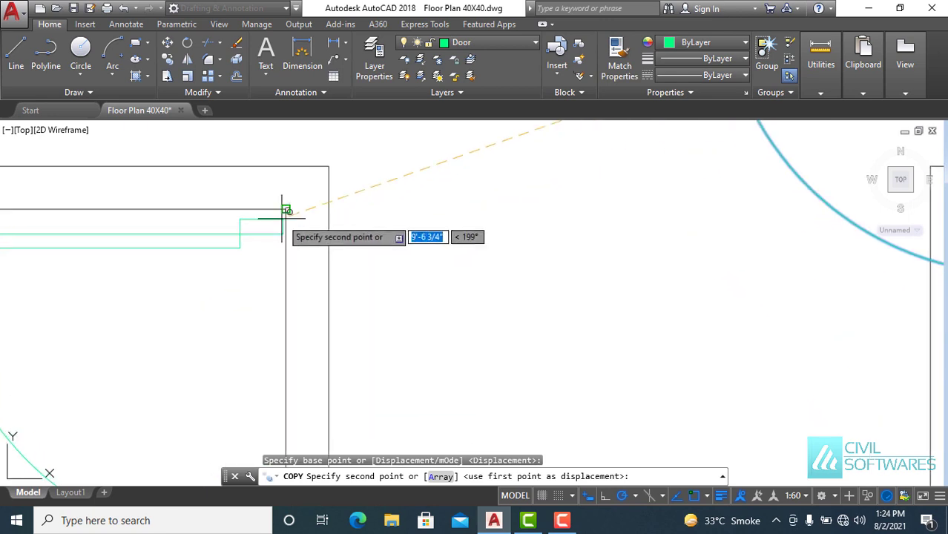
pyautogui.click(329, 206)
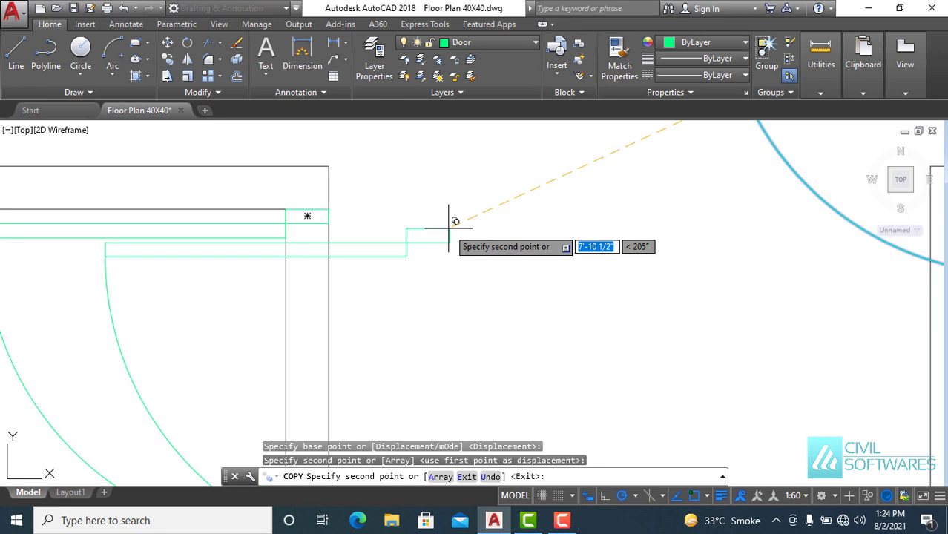
pyautogui.scroll(-2, 449, 229)
pyautogui.press('Escape')
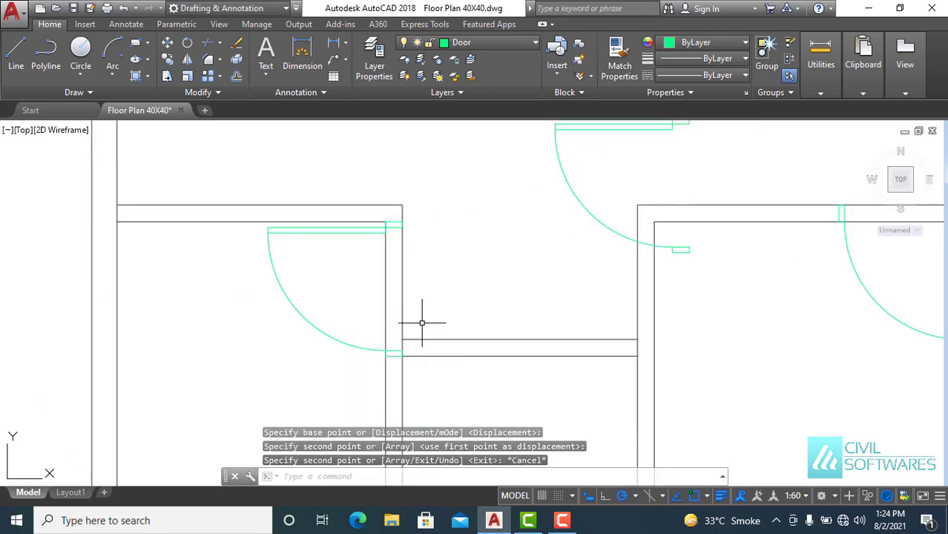
pyautogui.scroll(1, 406, 374)
pyautogui.scroll(3, 407, 376)
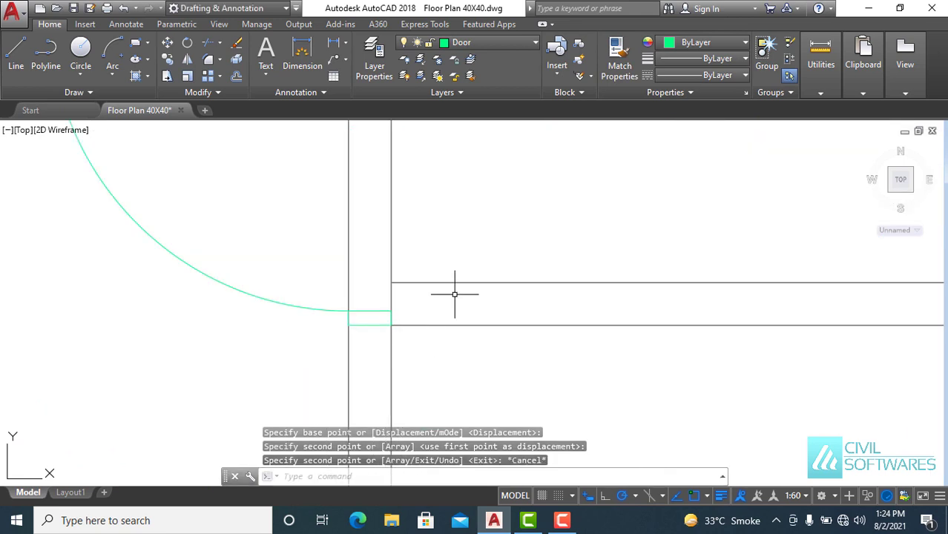
# - Delete the wall line crossing the doorway
pyautogui.click(474, 282)
pyautogui.press('Delete')
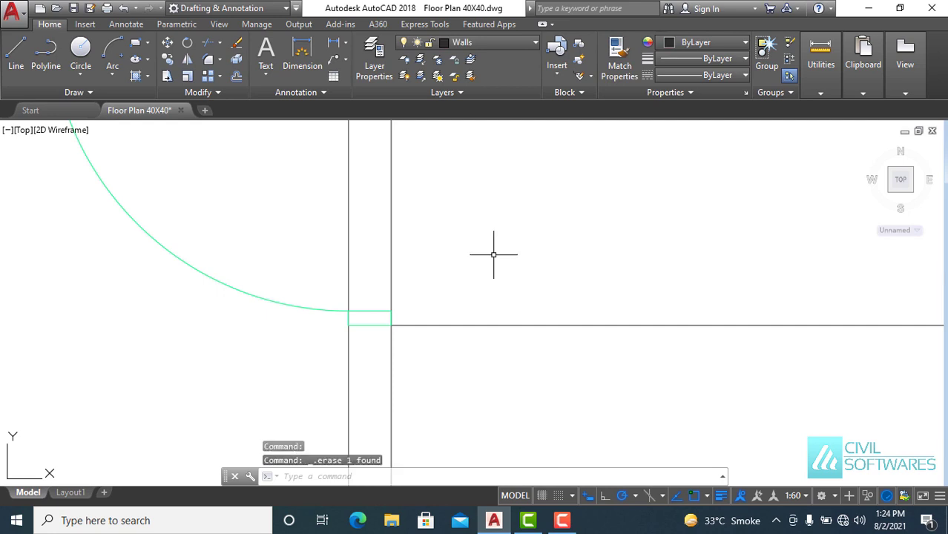
pyautogui.scroll(-3, 497, 229)
pyautogui.scroll(1, 496, 252)
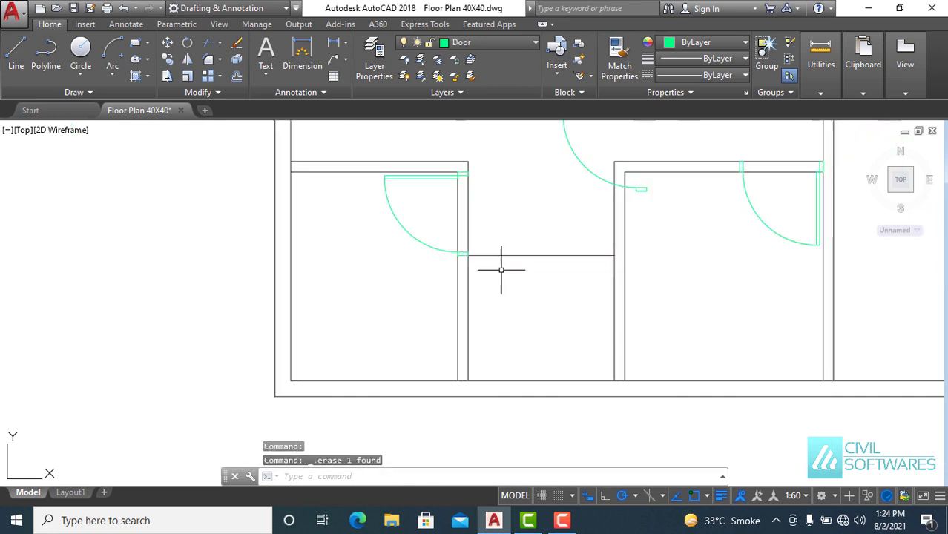
pyautogui.scroll(-1, 502, 271)
# - Offset the corridor wall line 6" downward to double the wall
pyautogui.press('Return')
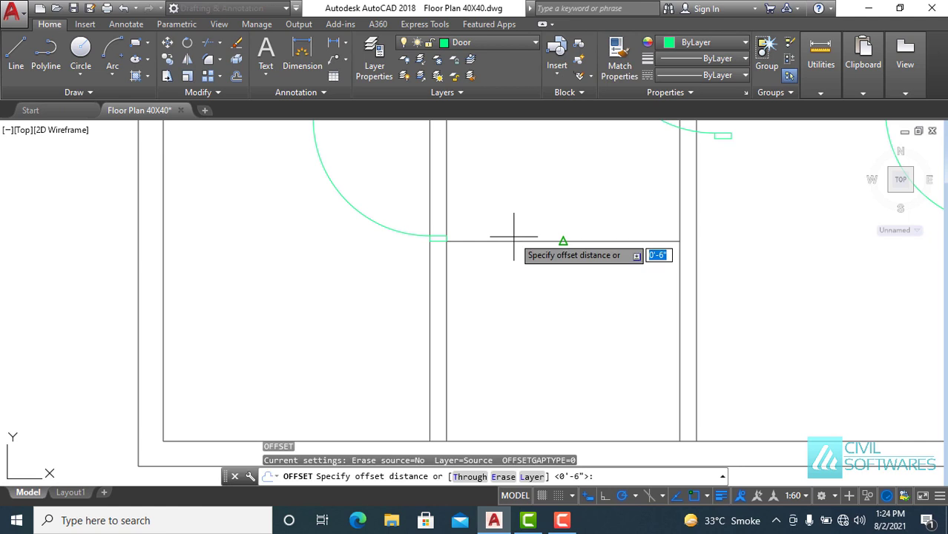
pyautogui.press('Return')
pyautogui.click(512, 241)
pyautogui.click(516, 272)
pyautogui.press('Escape')
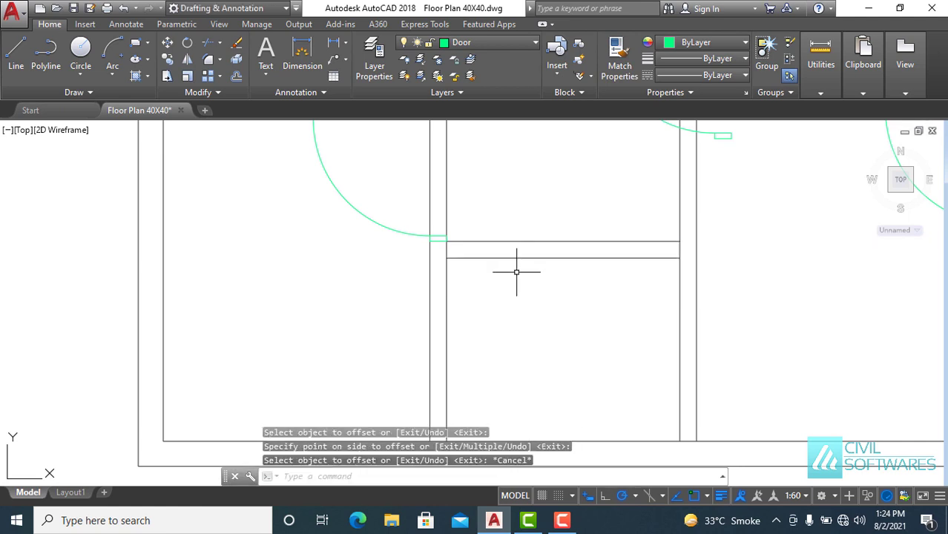
pyautogui.scroll(-2, 485, 296)
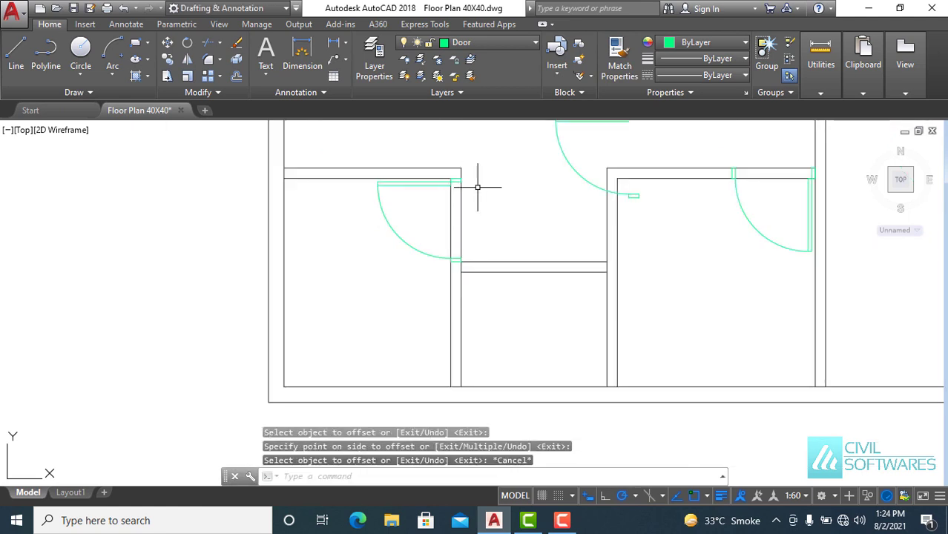
# - Erase the spare door symbol above the small middle room
pyautogui.moveTo(477, 188); pyautogui.dragTo(417, 269, button='middle')
pyautogui.click(458, 166)
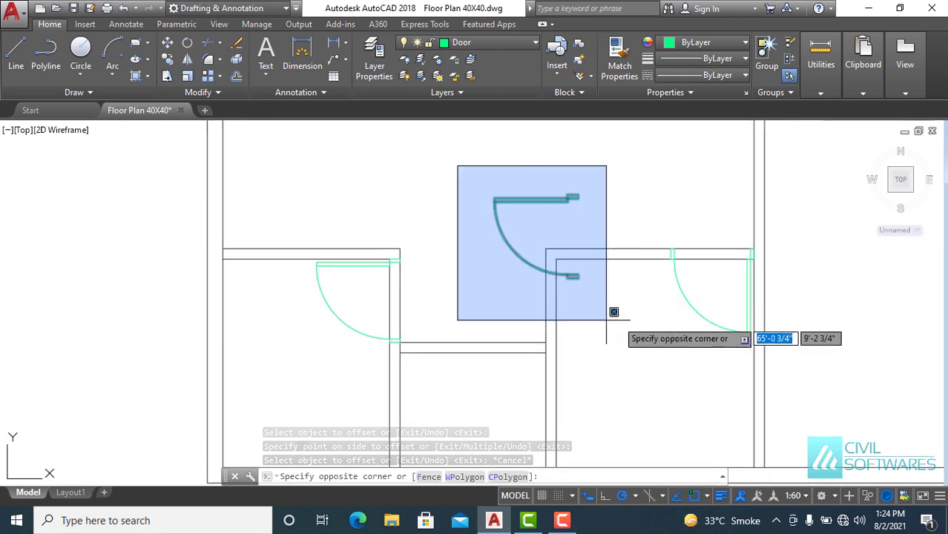
pyautogui.click(629, 308)
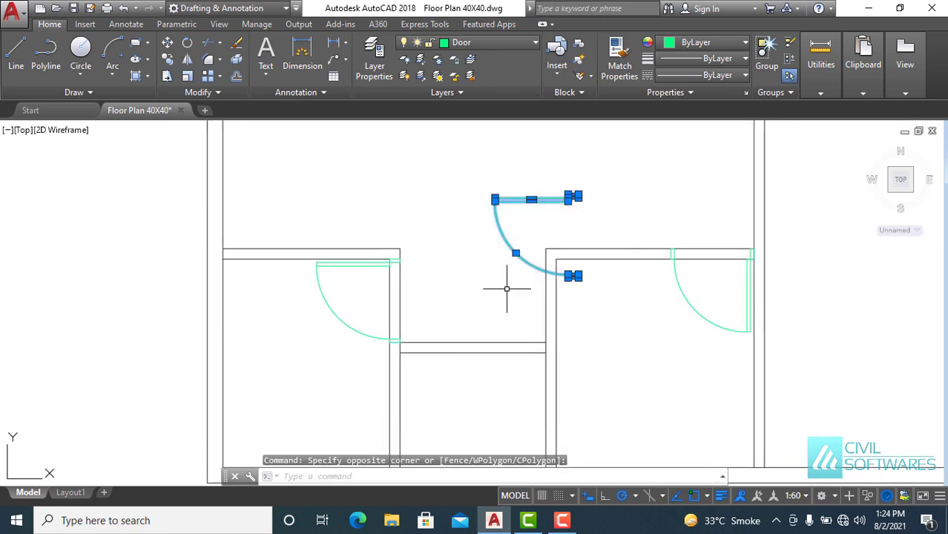
pyautogui.press('Delete')
pyautogui.scroll(2, 379, 270)
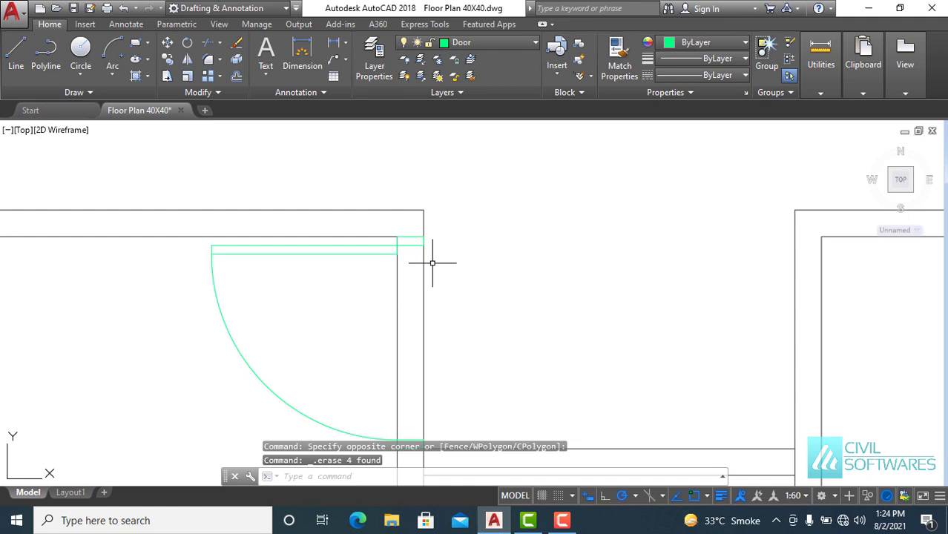
pyautogui.scroll(-2, 432, 263)
pyautogui.moveTo(491, 220); pyautogui.dragTo(492, 377, button='middle')
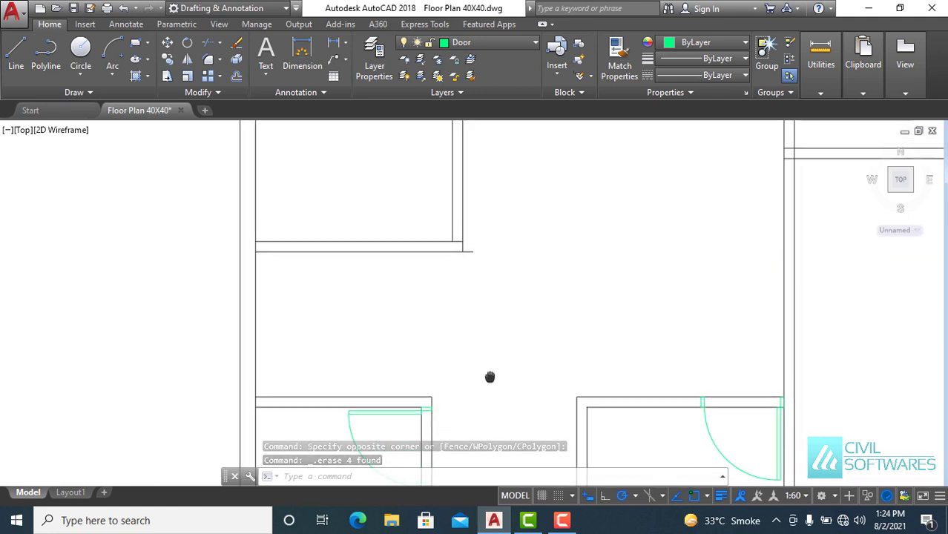
pyautogui.scroll(1, 491, 387)
pyautogui.scroll(2, 468, 259)
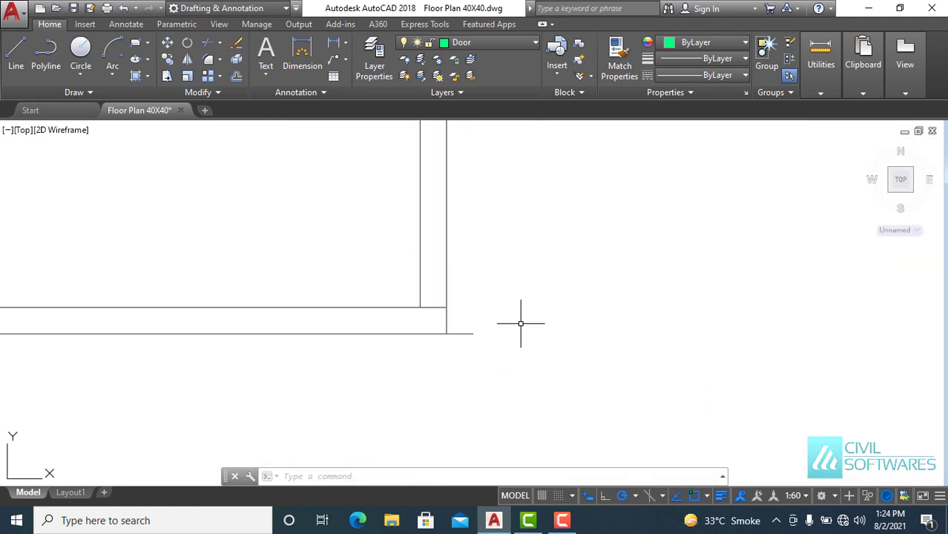
pyautogui.write('tr')
# - Zoom out and erase the stray door symbol lying left of the floor plan
pyautogui.press('Return')
pyautogui.press('Return')
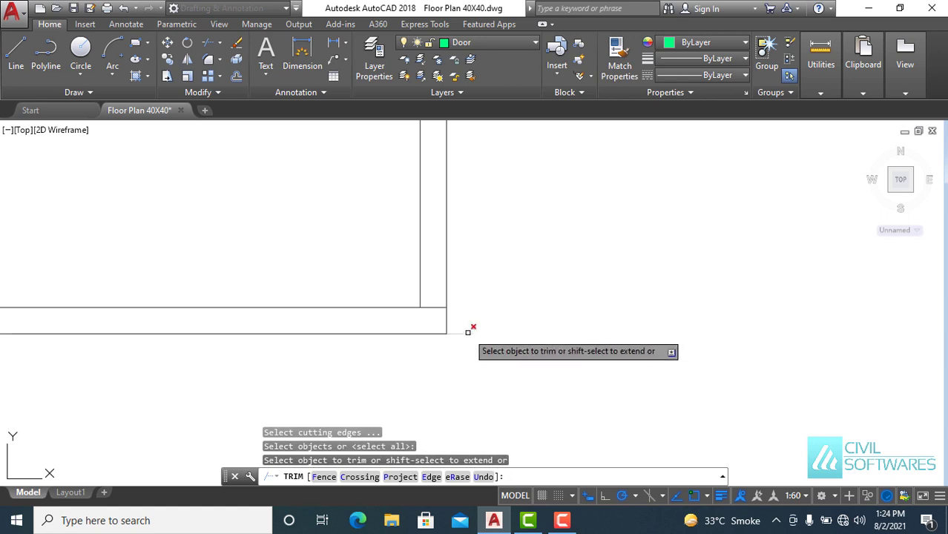
pyautogui.press('Escape')
pyautogui.scroll(-5, 505, 282)
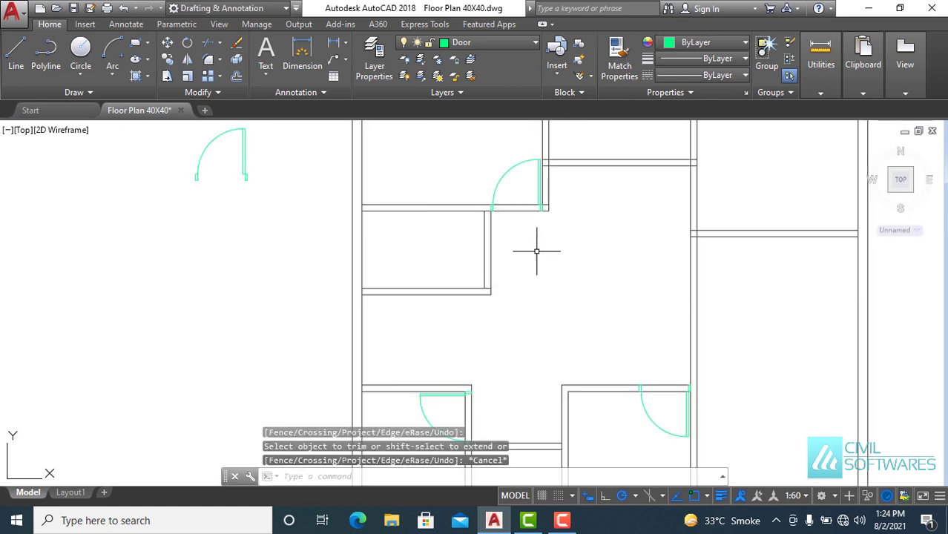
pyautogui.scroll(-2, 536, 250)
pyautogui.scroll(1, 529, 395)
pyautogui.scroll(3, 518, 381)
pyautogui.scroll(1, 525, 365)
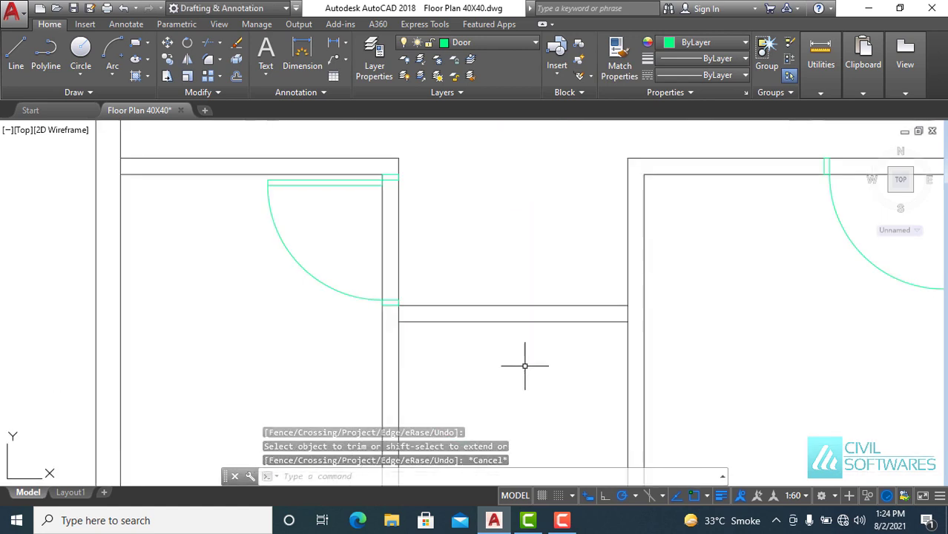
pyautogui.scroll(-1, 504, 375)
pyautogui.scroll(-3, 499, 355)
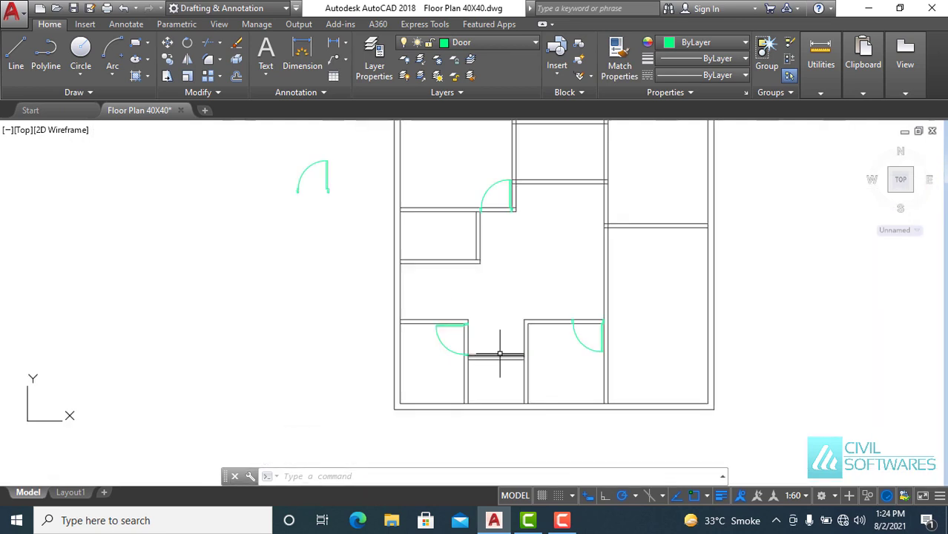
pyautogui.scroll(1, 281, 159)
pyautogui.scroll(3, 306, 161)
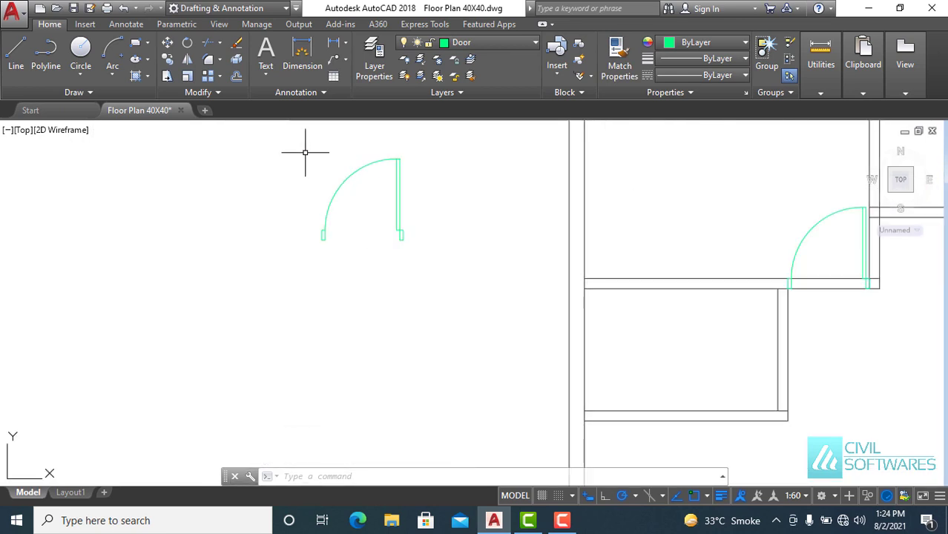
pyautogui.click(305, 152)
pyautogui.click(460, 268)
pyautogui.press('Delete')
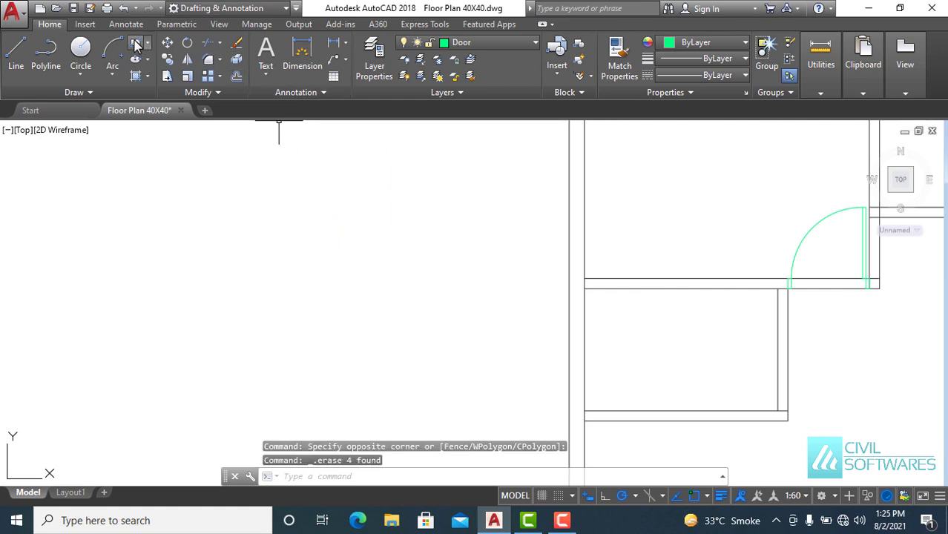
# - Draw a 2" by 6" rectangle as the door jamb
pyautogui.click(136, 46)
pyautogui.click(339, 279)
pyautogui.write('2"')
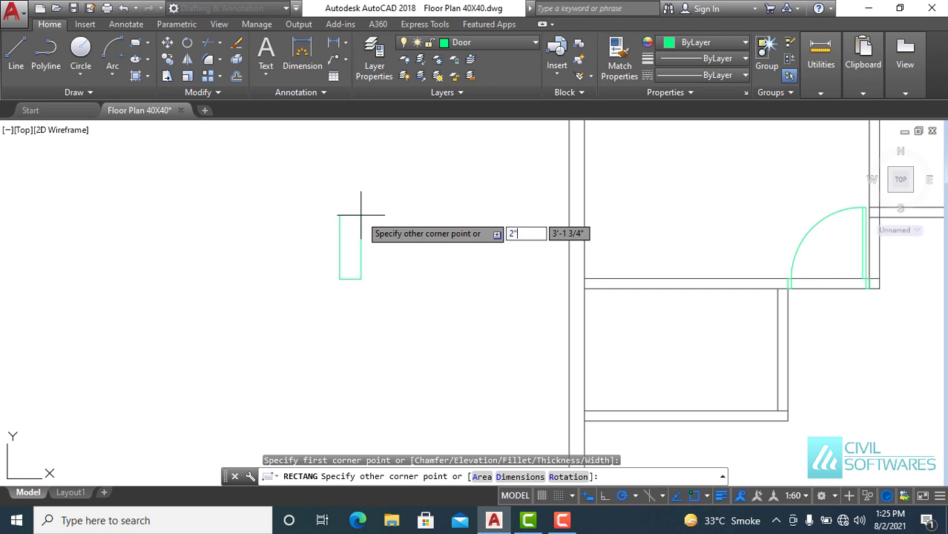
pyautogui.press('Tab')
pyautogui.press('Return')
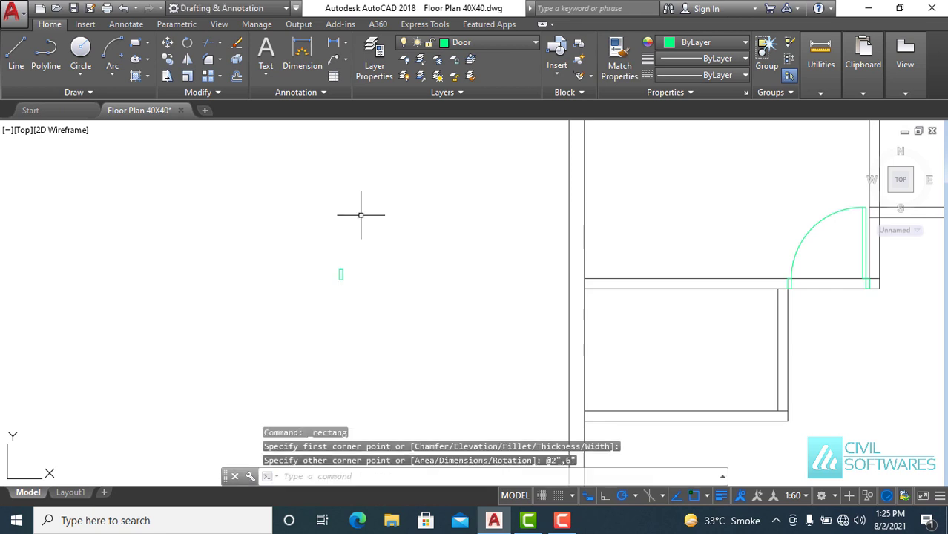
pyautogui.scroll(5, 338, 280)
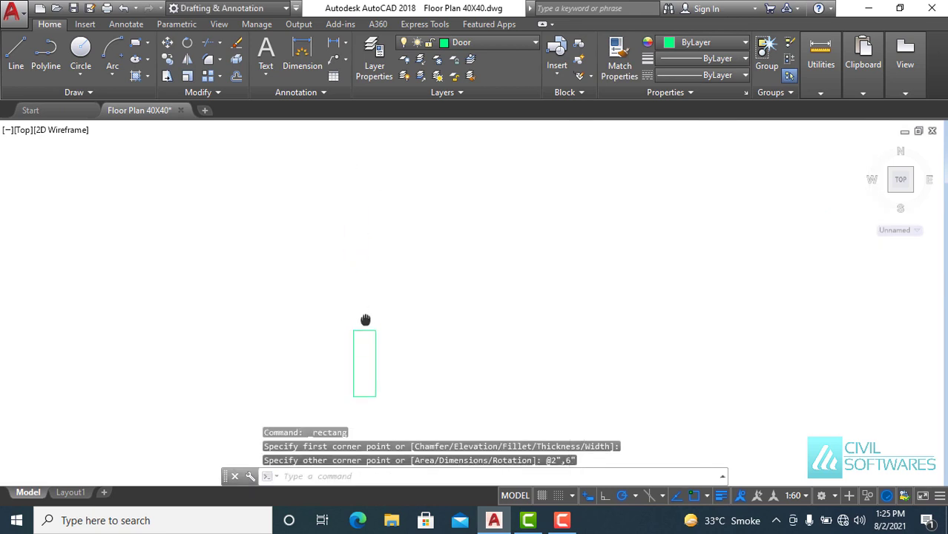
# - Draw a 2" by 2'-6" door leaf rectangle from the jamb's top-right corner
pyautogui.press('Return')
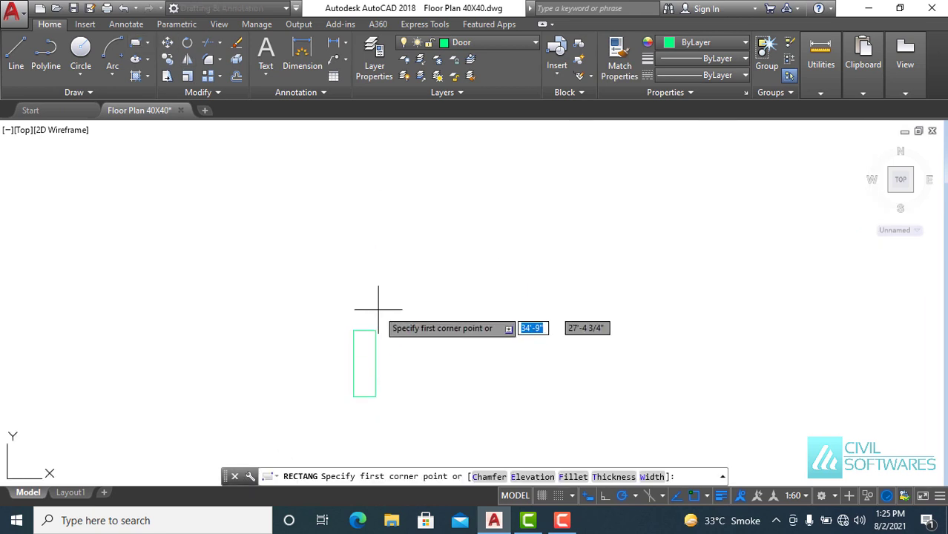
pyautogui.click(377, 329)
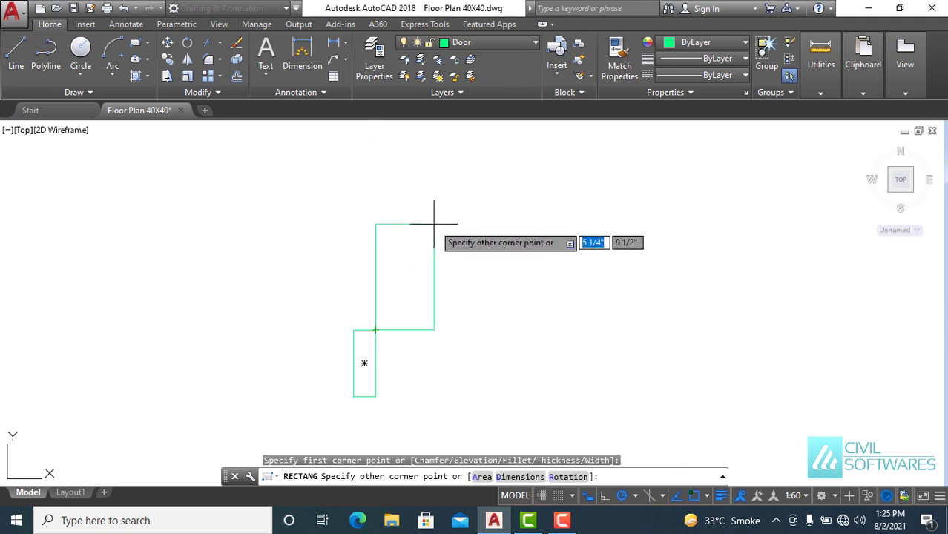
pyautogui.press('Tab')
pyautogui.write("2'-6")
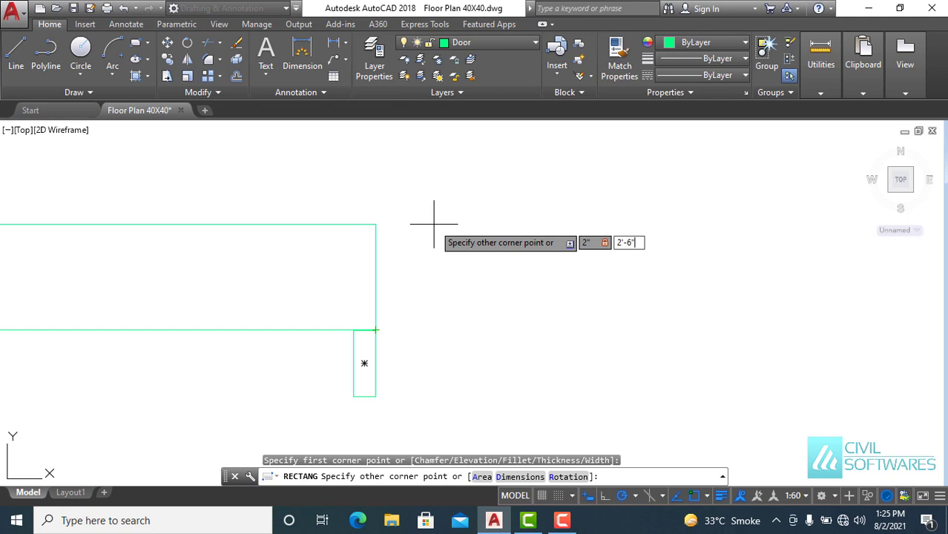
pyautogui.press('Return')
pyautogui.scroll(-2, 437, 256)
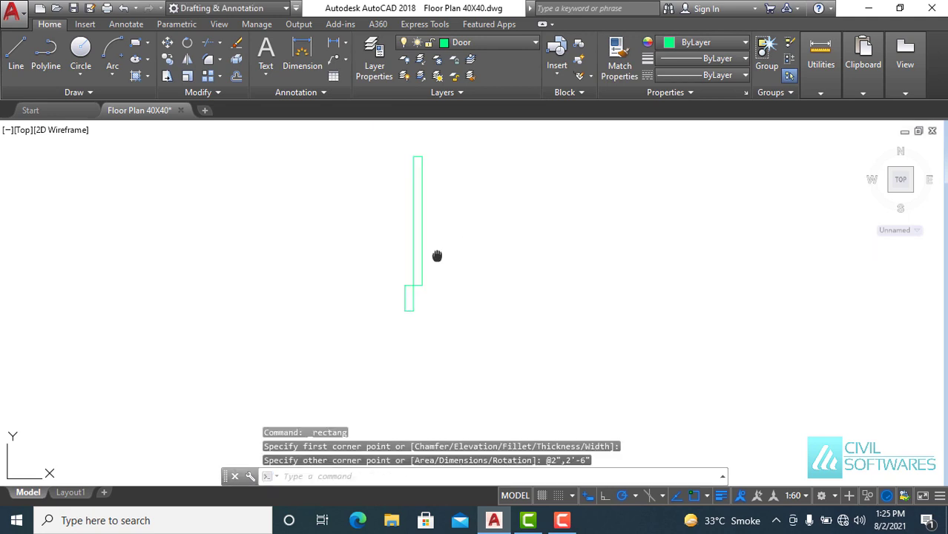
pyautogui.moveTo(437, 255); pyautogui.dragTo(451, 291, button='middle')
# - Draw the 2'-6" radius swing arc from the leaf's bottom corner to its top
pyautogui.click(113, 50)
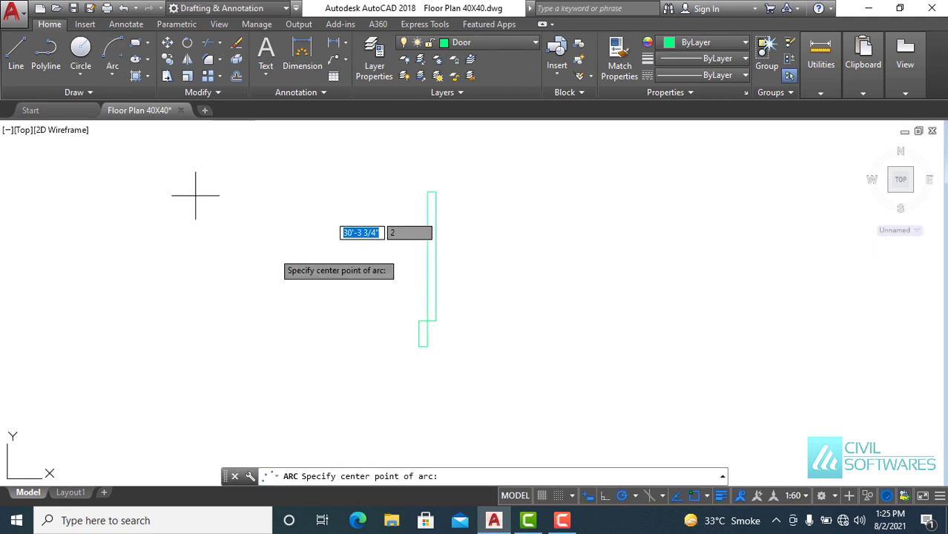
pyautogui.click(437, 320)
pyautogui.write('2\'-6"')
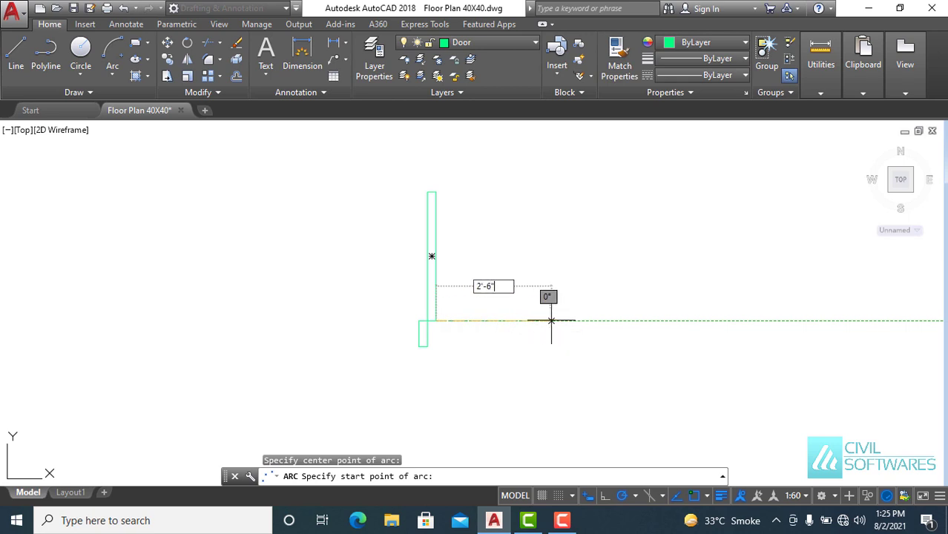
pyautogui.press('Return')
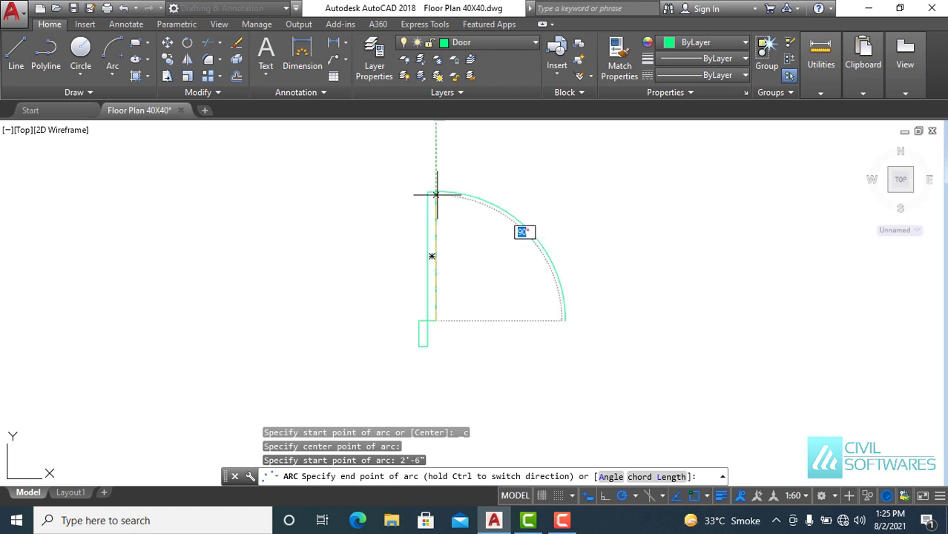
pyautogui.click(432, 193)
pyautogui.scroll(4, 430, 345)
# - Copy the jamb to the arc's end to give the door a second jamb
pyautogui.click(420, 320)
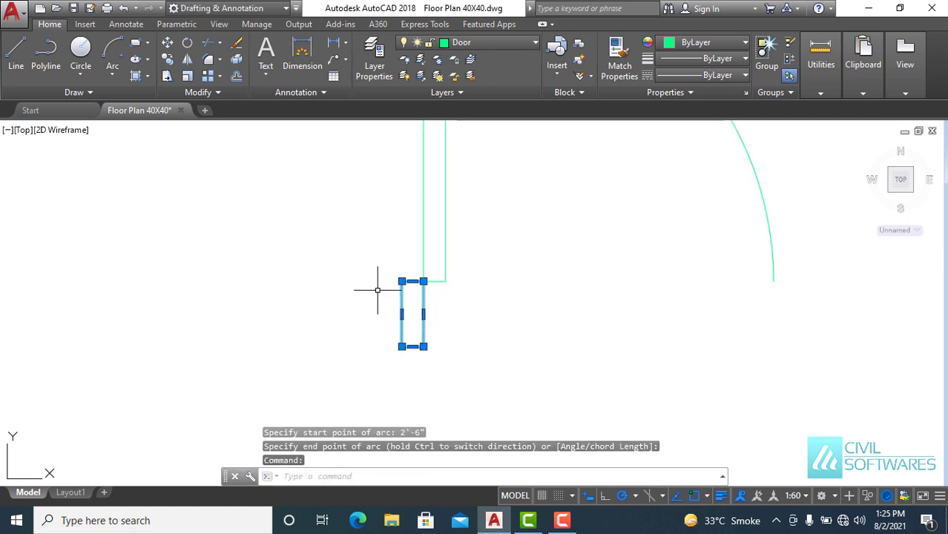
pyautogui.click(167, 61)
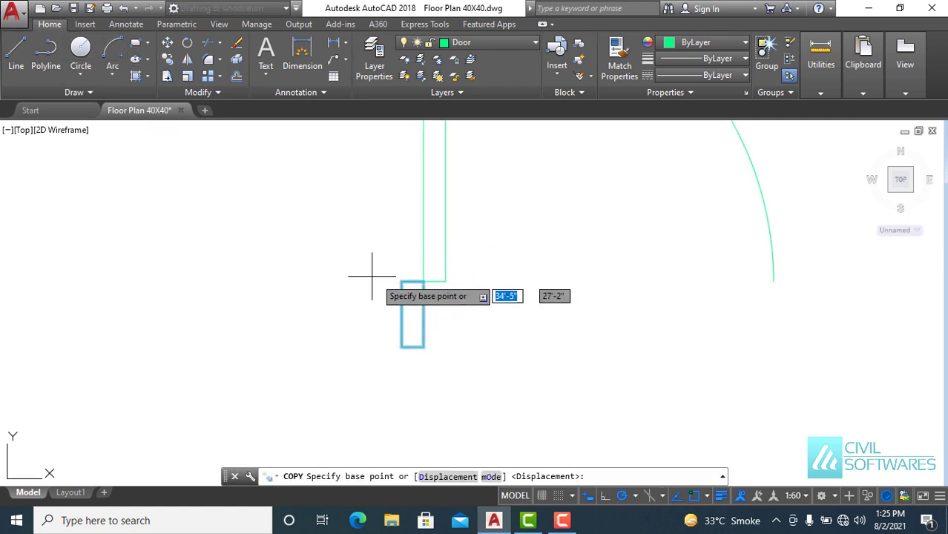
pyautogui.click(401, 282)
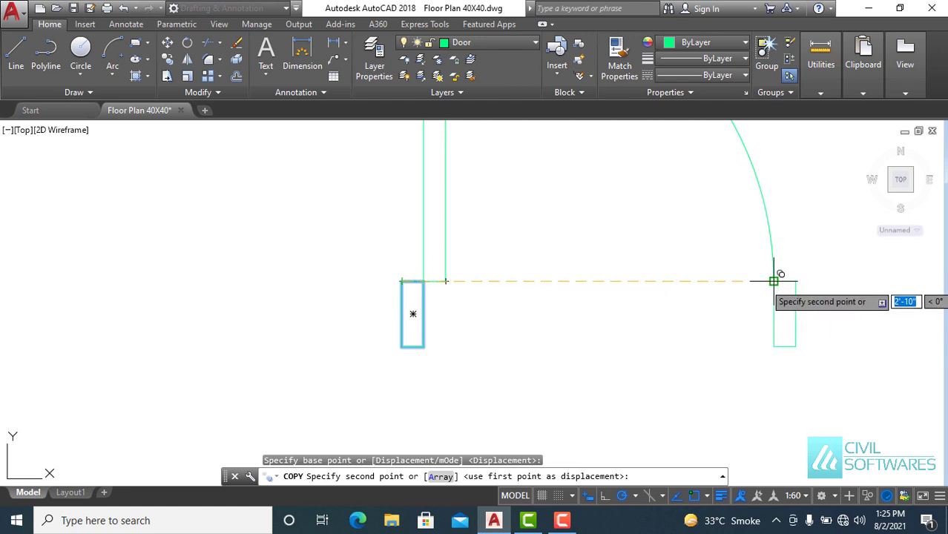
pyautogui.click(773, 281)
pyautogui.press('Escape')
pyautogui.scroll(-5, 326, 312)
# - Mirror the new door with the source erased, then undo to restore its original orientation
pyautogui.click(285, 190)
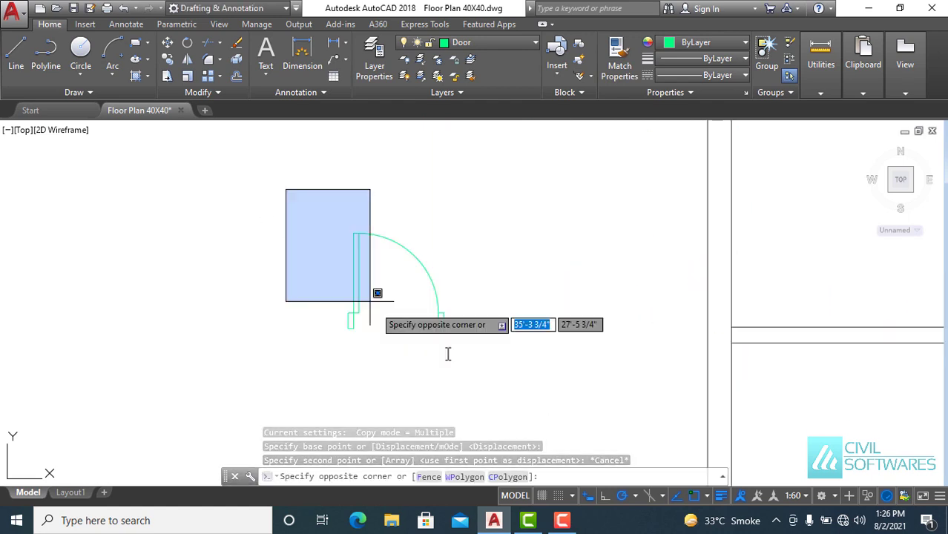
pyautogui.click(518, 382)
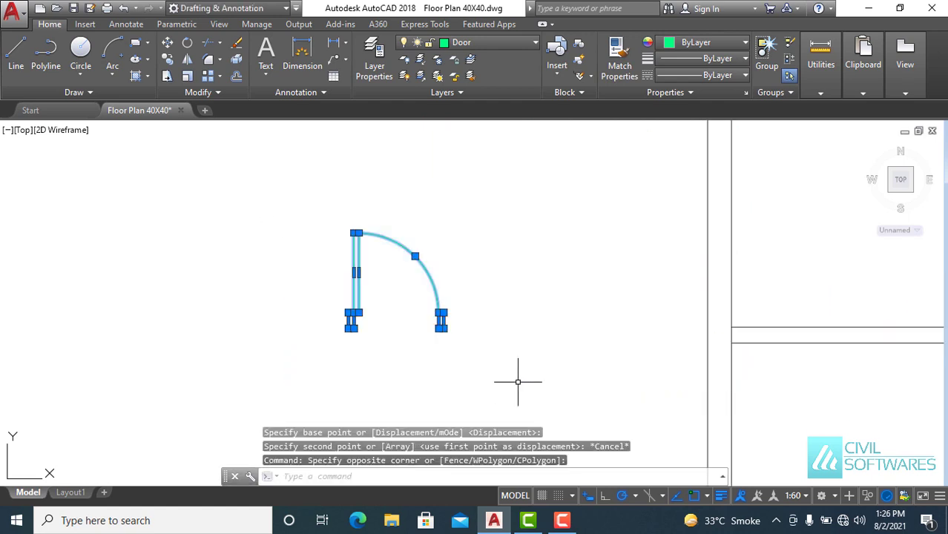
pyautogui.click(187, 60)
pyautogui.click(351, 321)
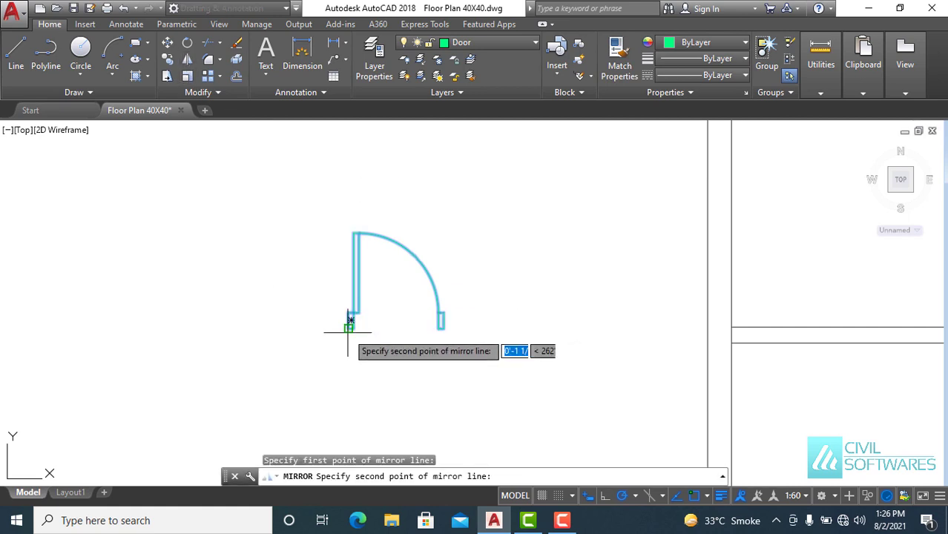
pyautogui.click(383, 328)
pyautogui.write('Y')
pyautogui.press('Return')
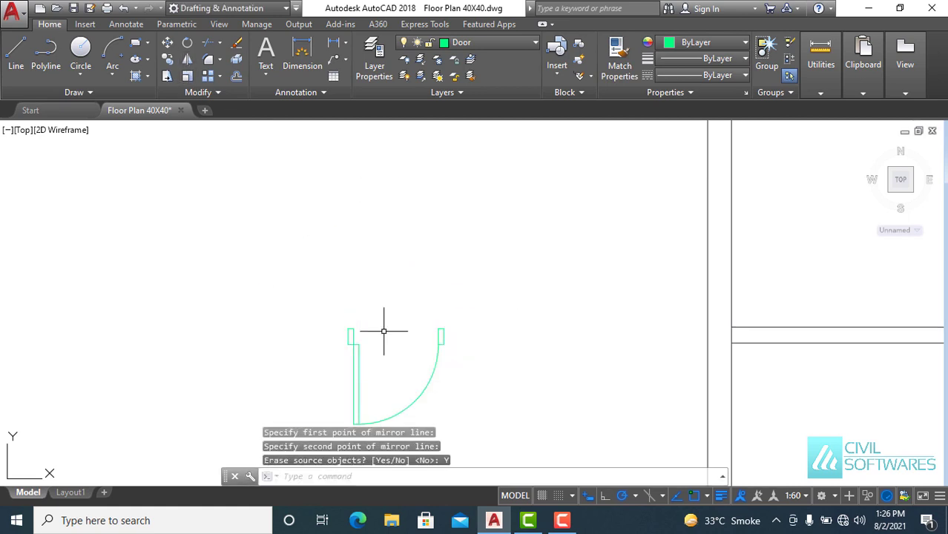
pyautogui.hotkey('ctrl', 'z')
pyautogui.click(326, 261)
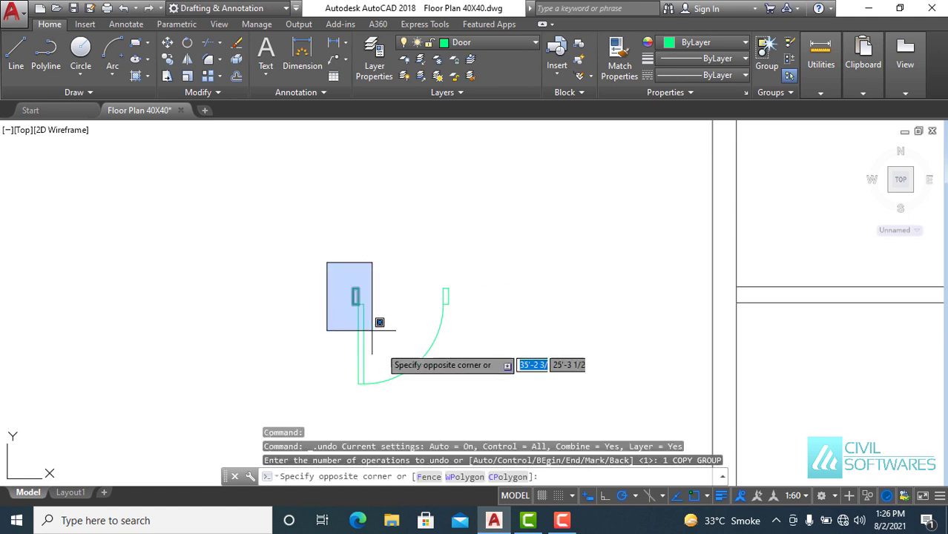
pyautogui.click(488, 403)
pyautogui.press('Escape')
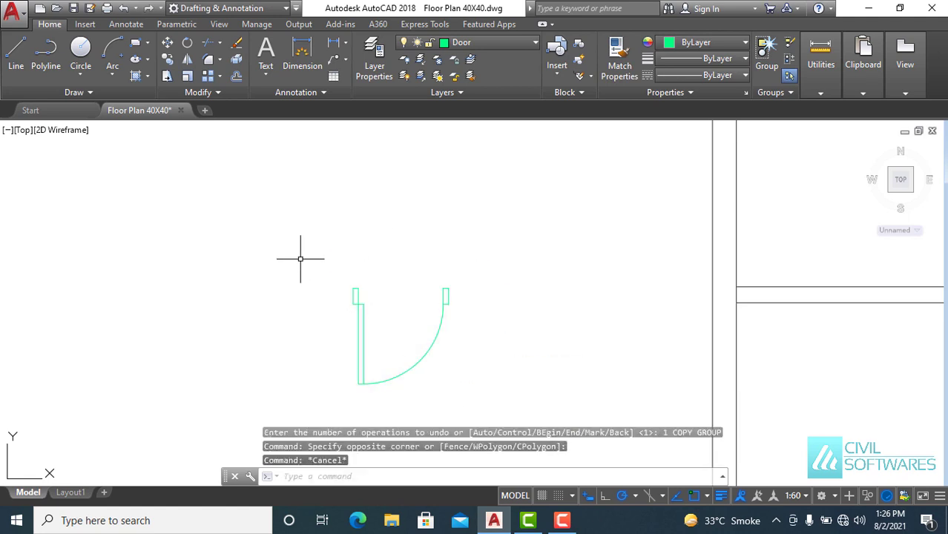
# - Copy the complete 2'-6" door into the small upper-left room's doorway
pyautogui.click(300, 247)
pyautogui.click(477, 398)
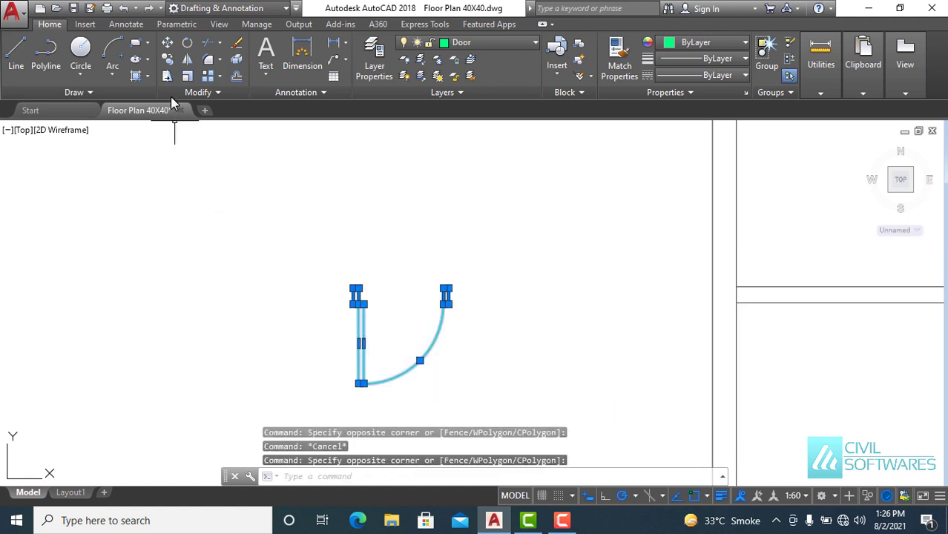
pyautogui.click(168, 66)
pyautogui.click(356, 295)
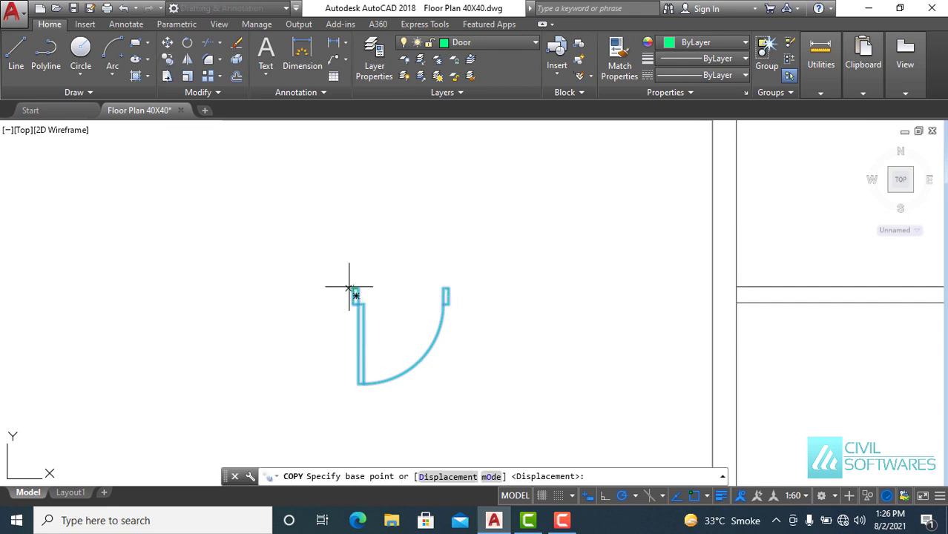
pyautogui.scroll(2, 653, 335)
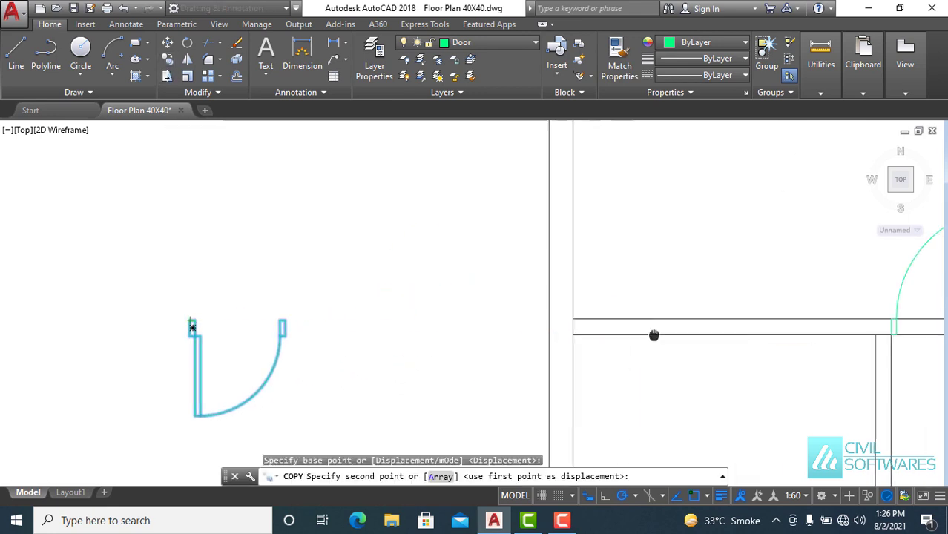
pyautogui.scroll(2, 567, 327)
pyautogui.scroll(2, 479, 288)
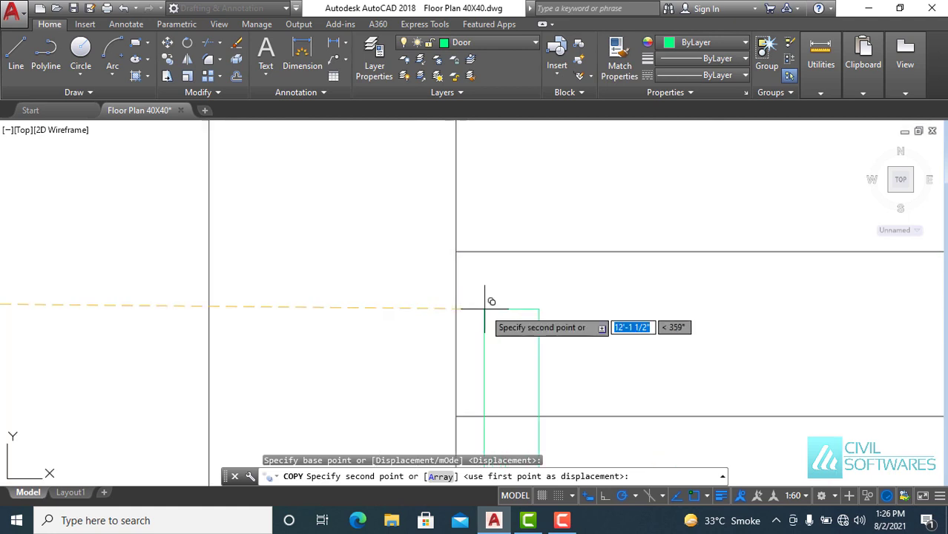
pyautogui.click(456, 252)
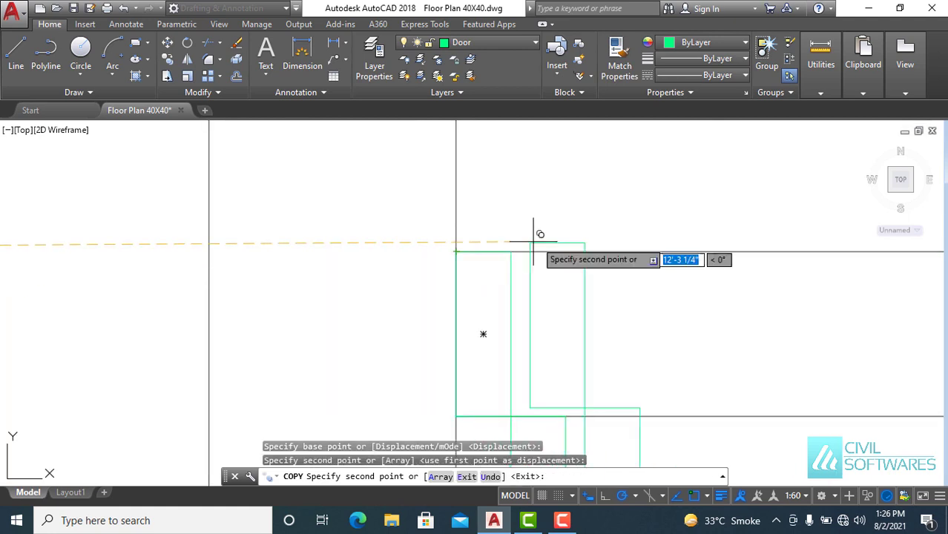
pyautogui.press('Escape')
pyautogui.scroll(2, 553, 236)
pyautogui.scroll(-3, 682, 291)
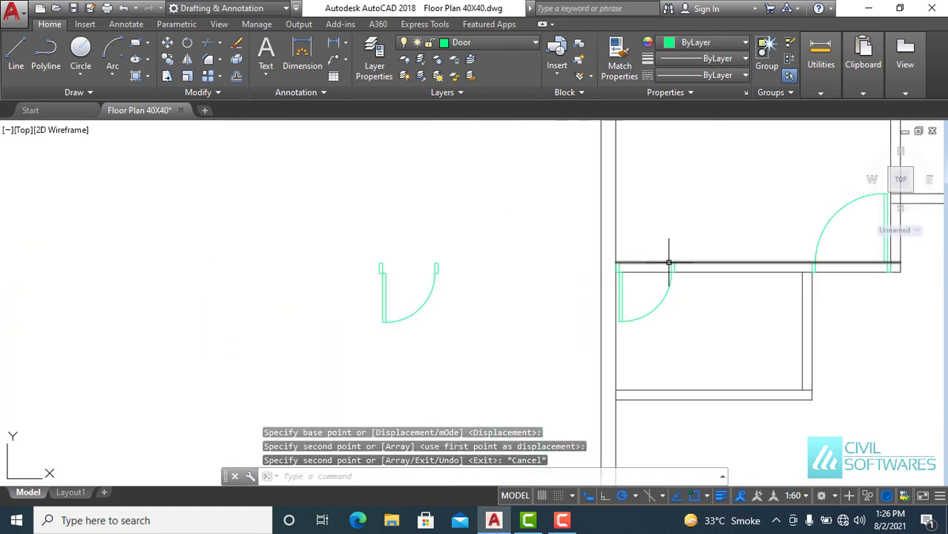
pyautogui.scroll(-1, 716, 312)
pyautogui.moveTo(716, 311)
pyautogui.mouseDown(button='middle')
pyautogui.moveTo(603, 303)
pyautogui.moveTo(396, 235)
pyautogui.moveTo(463, 264)
pyautogui.mouseUp(button='middle')
pyautogui.scroll(-2, 464, 264)
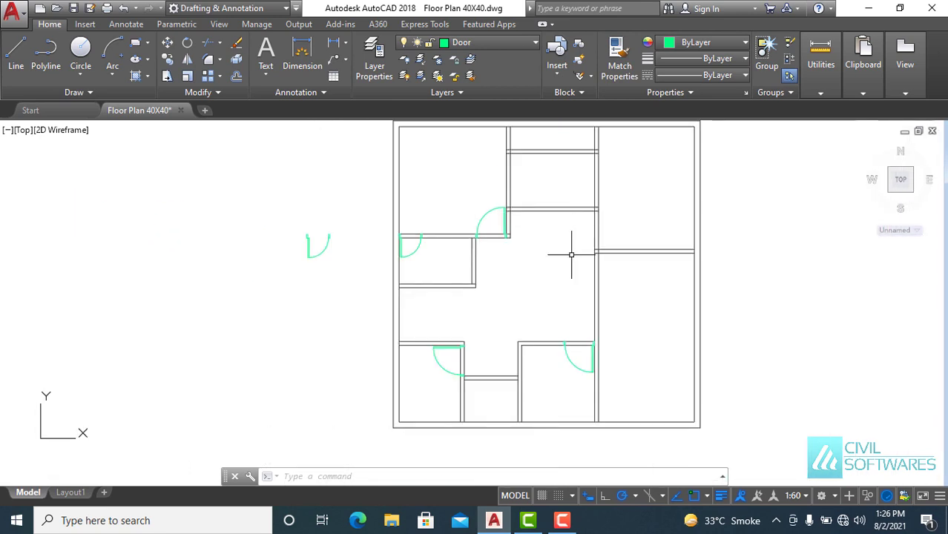
# - Rotate the spare door symbol 270 degrees about its corner
pyautogui.click(276, 220)
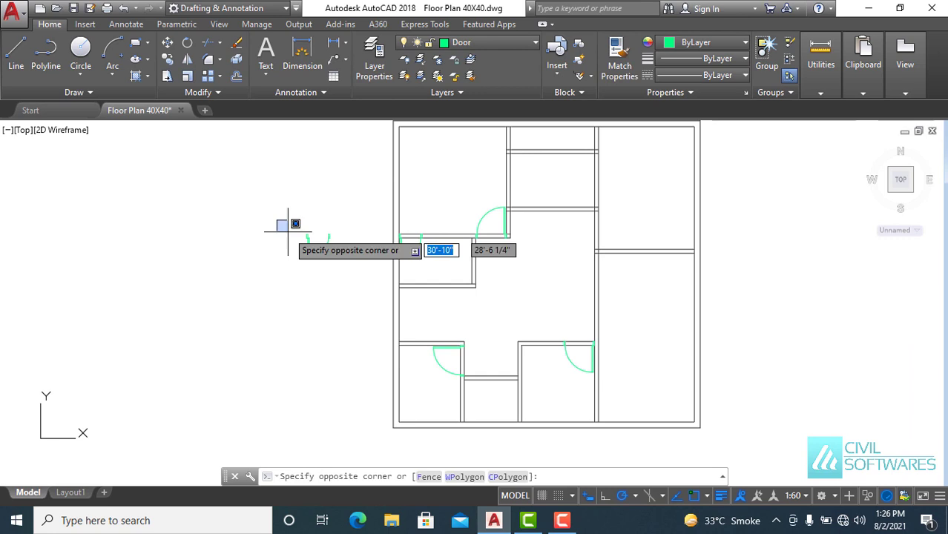
pyautogui.click(359, 281)
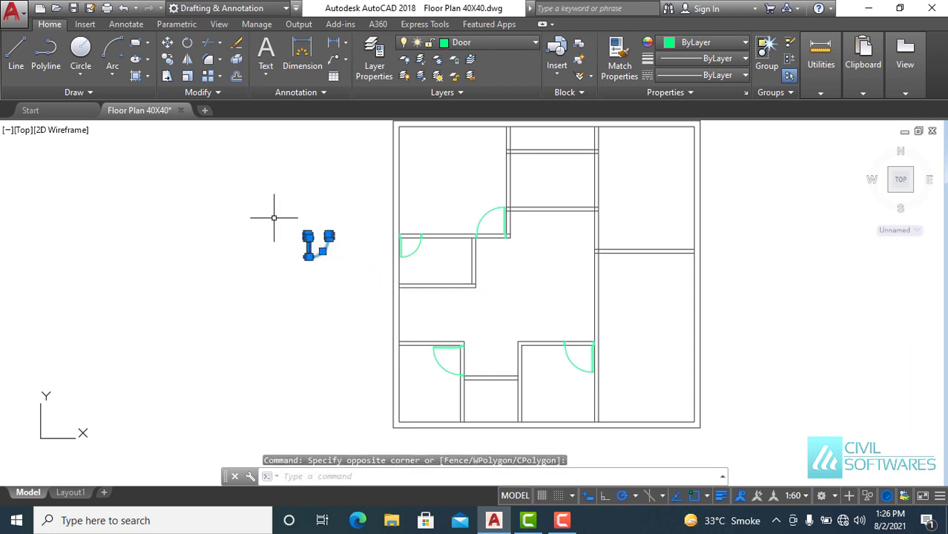
pyautogui.click(187, 42)
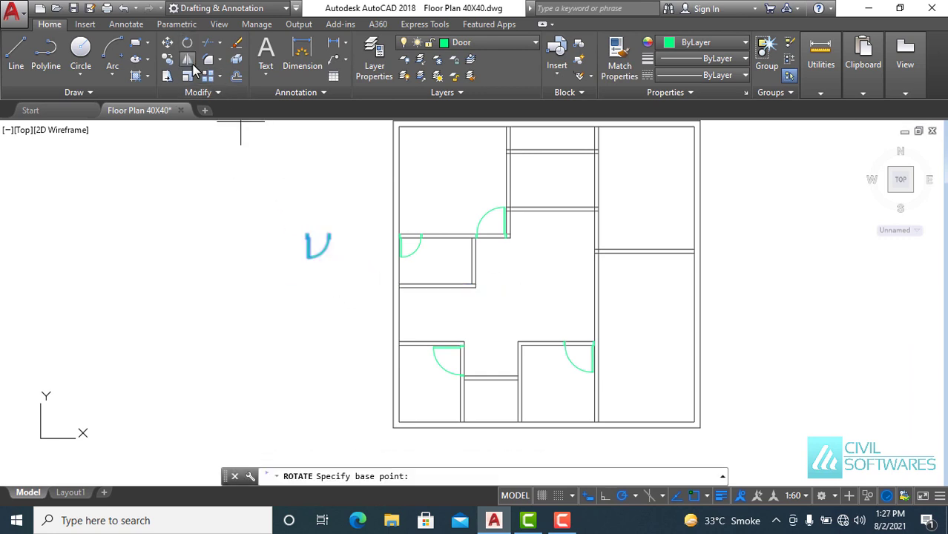
pyautogui.click(328, 235)
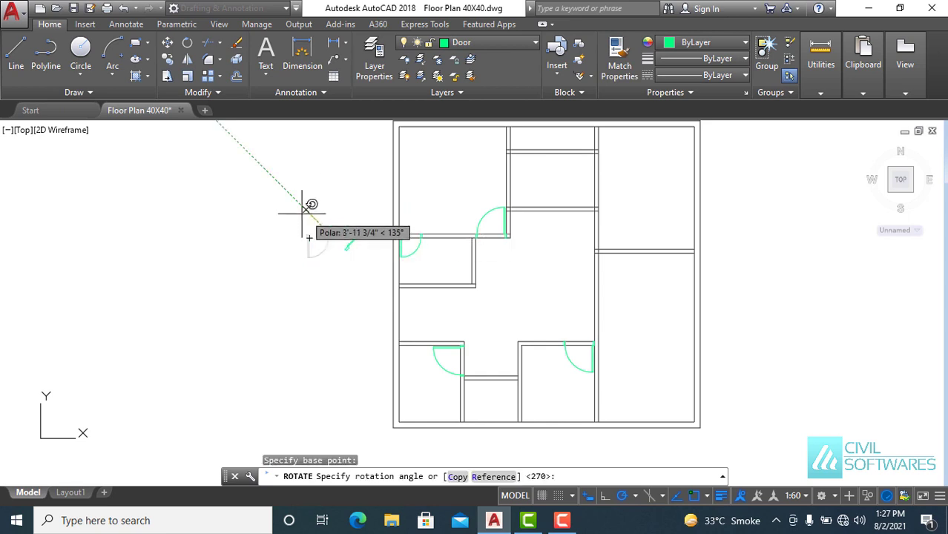
pyautogui.click(332, 264)
pyautogui.scroll(5, 299, 199)
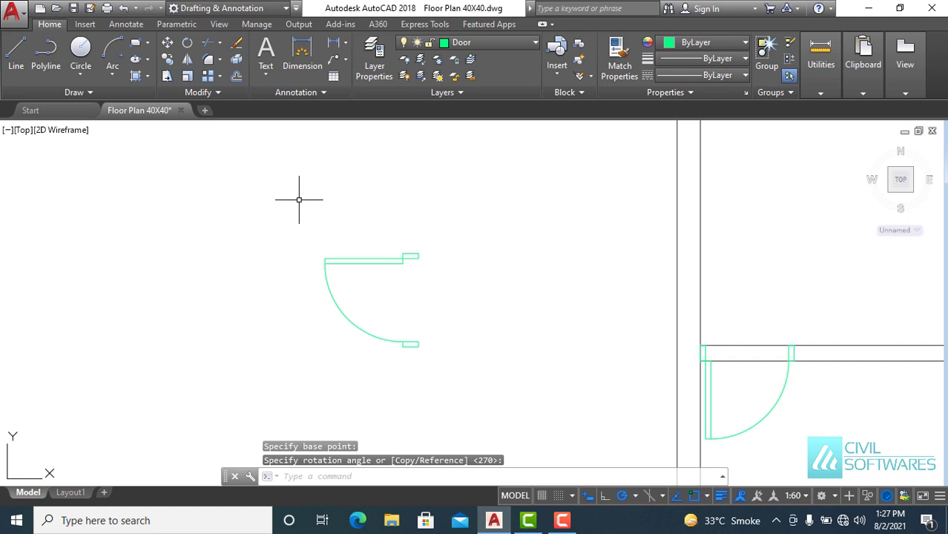
# - Mirror the rotated door across a horizontal line, erasing the original
pyautogui.click(312, 236)
pyautogui.click(460, 353)
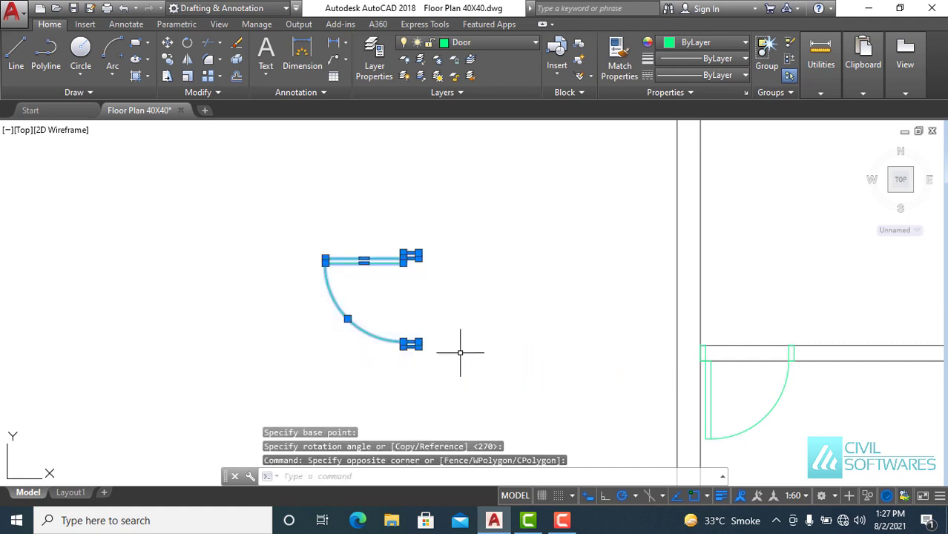
pyautogui.click(188, 60)
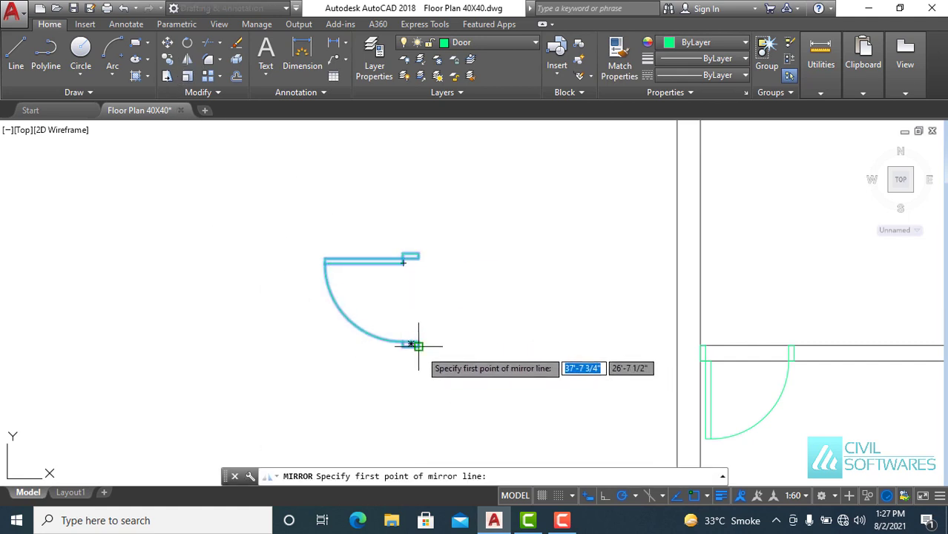
pyautogui.click(411, 344)
pyautogui.click(333, 347)
pyautogui.click(347, 391)
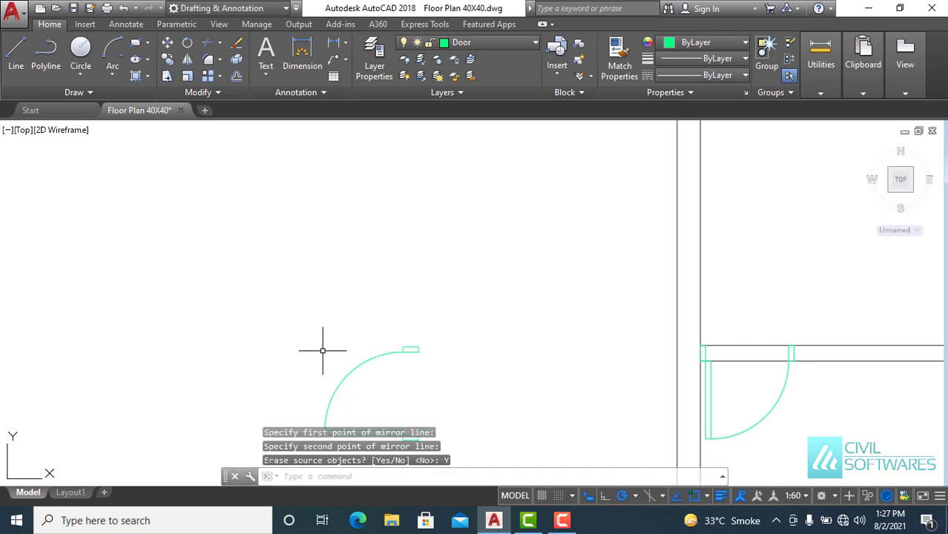
pyautogui.scroll(-2, 331, 206)
# - Copy the flipped 2'-6" door from its corner into the small lower-middle room's doorway
pyautogui.click(291, 249)
pyautogui.click(415, 381)
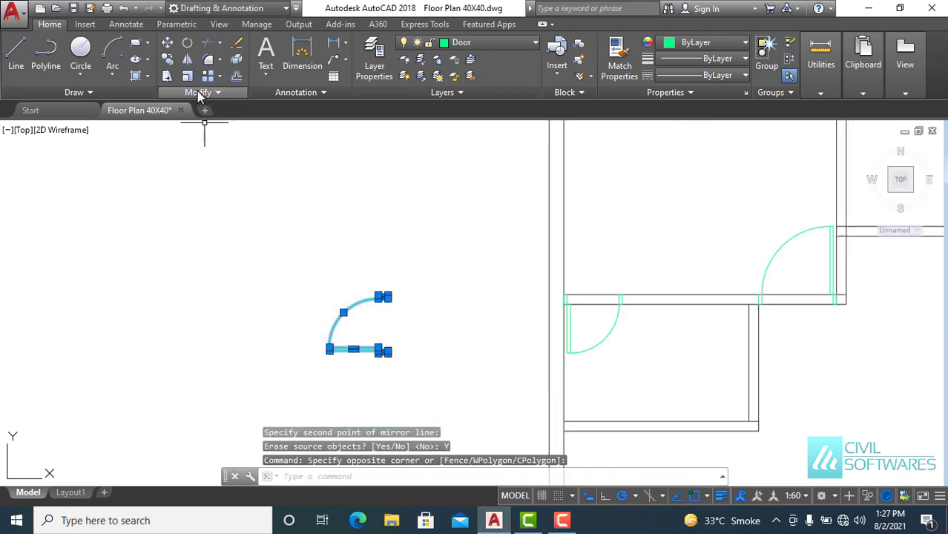
pyautogui.click(167, 60)
pyautogui.scroll(5, 381, 370)
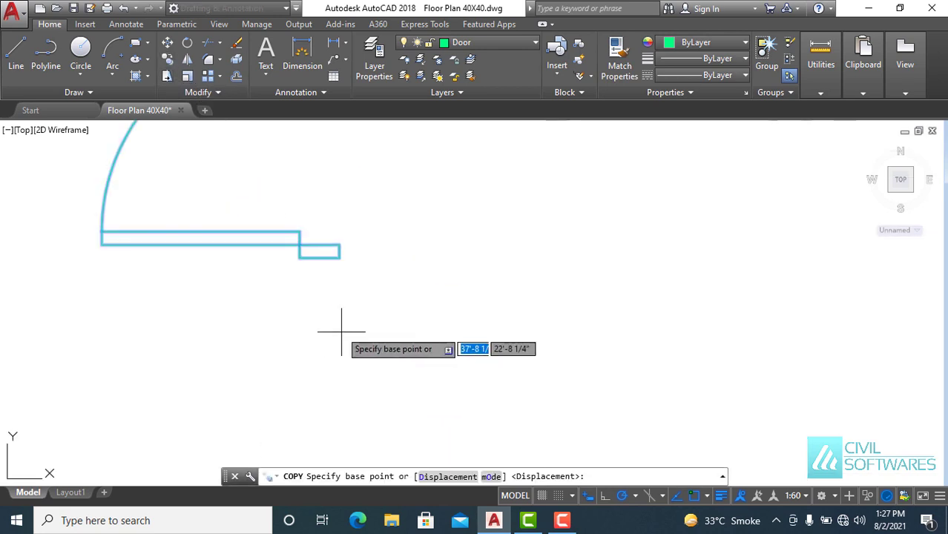
pyautogui.click(339, 251)
pyautogui.scroll(-2, 423, 259)
pyautogui.scroll(-2, 482, 245)
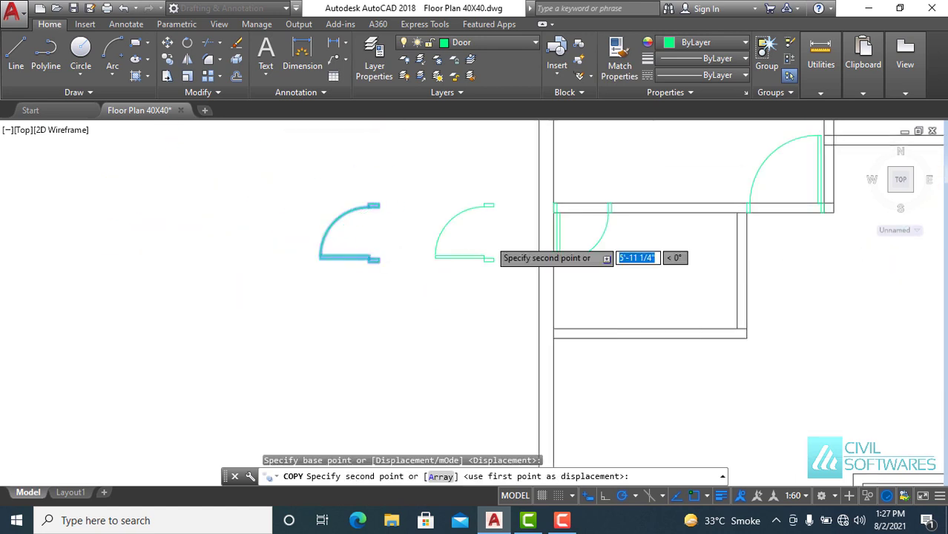
pyautogui.scroll(-2, 602, 405)
pyautogui.scroll(3, 595, 407)
pyautogui.scroll(2, 631, 360)
pyautogui.scroll(2, 652, 345)
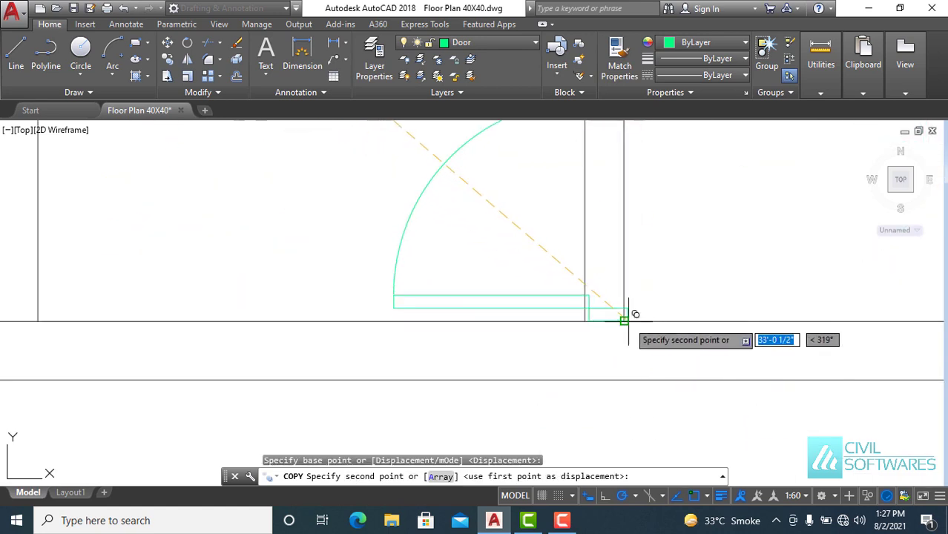
pyautogui.scroll(3, 624, 325)
pyautogui.scroll(1, 630, 333)
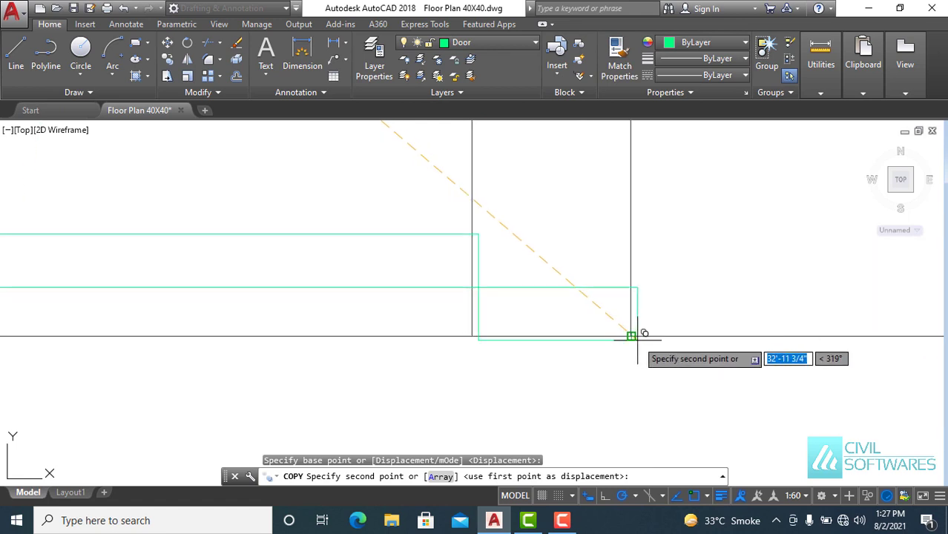
pyautogui.click(631, 336)
pyautogui.press('Escape')
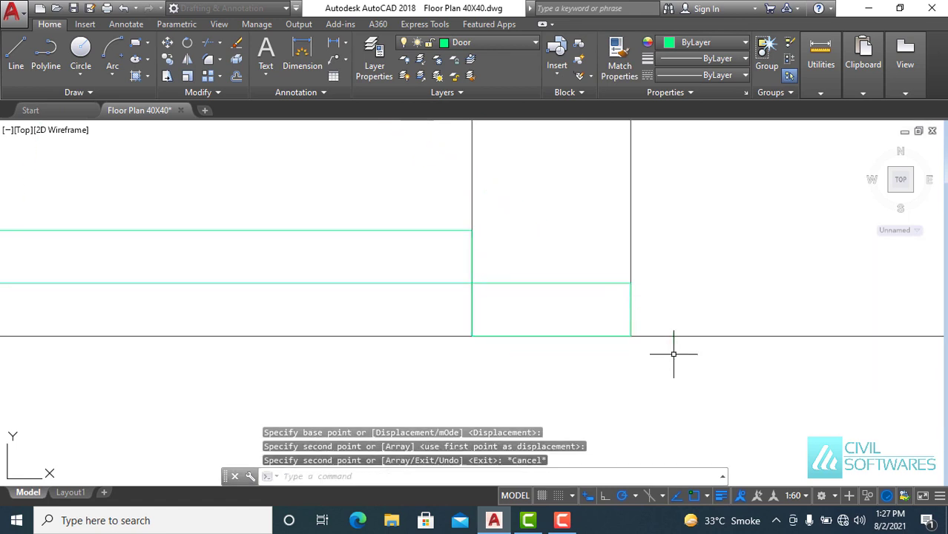
pyautogui.scroll(-2, 668, 356)
pyautogui.scroll(-1, 640, 373)
pyautogui.scroll(-1, 676, 267)
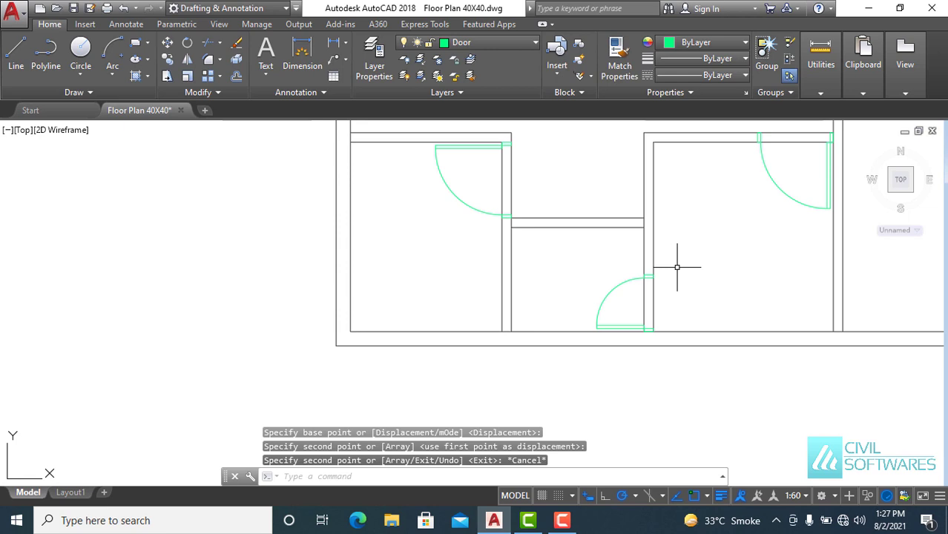
pyautogui.moveTo(676, 267); pyautogui.dragTo(480, 373, button='middle')
pyautogui.scroll(-3, 448, 318)
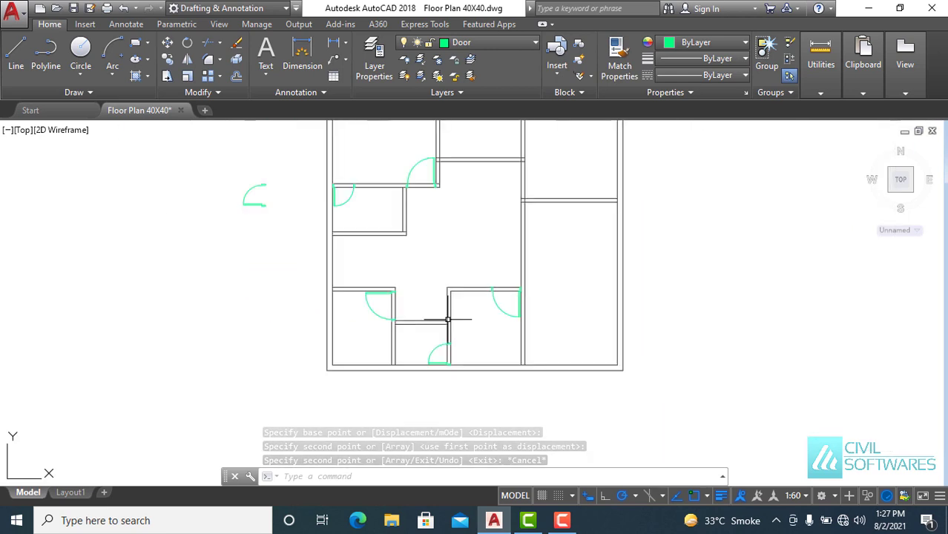
pyautogui.moveTo(408, 271); pyautogui.dragTo(454, 356, button='middle')
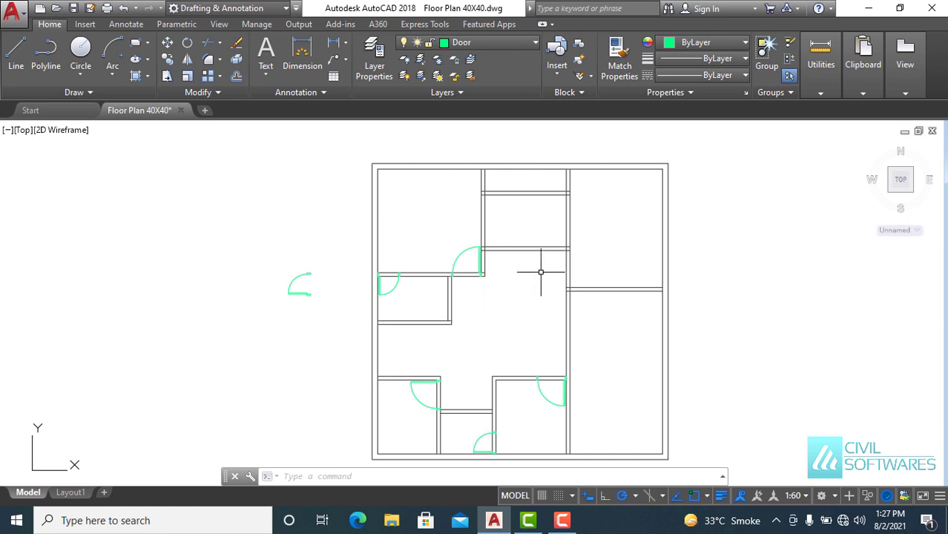
# - Start a distance measurement from the wall corner, cancel it, then begin boxing the door swing
pyautogui.scroll(4, 541, 272)
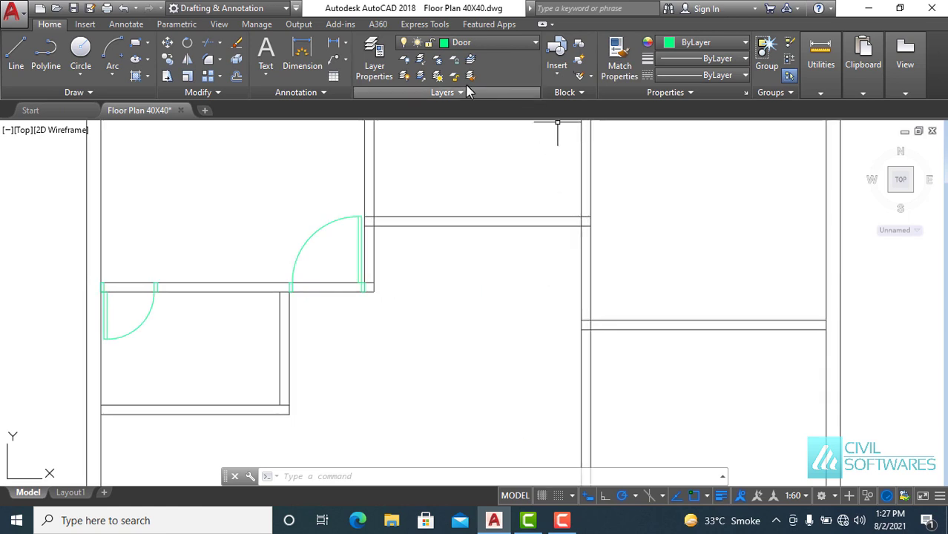
pyautogui.click(822, 92)
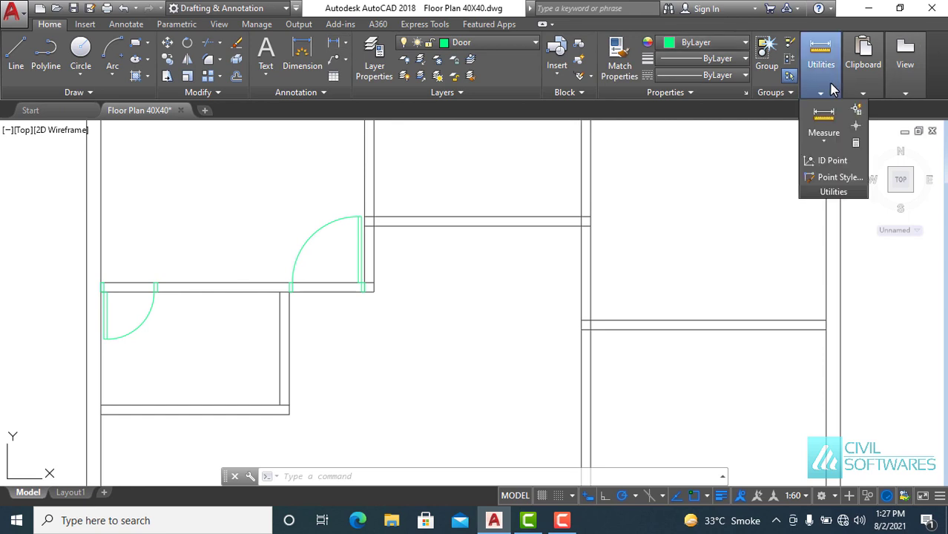
pyautogui.click(824, 121)
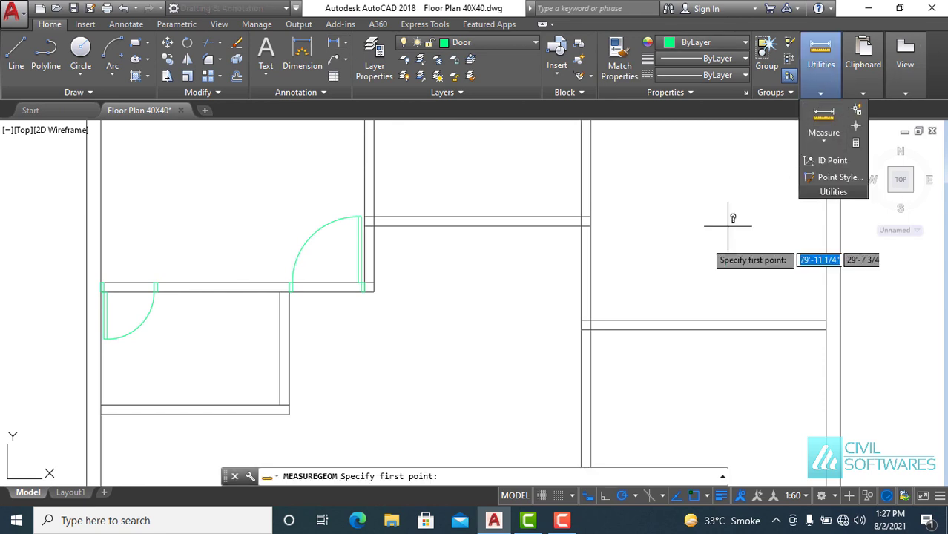
pyautogui.click(590, 225)
pyautogui.press('Escape')
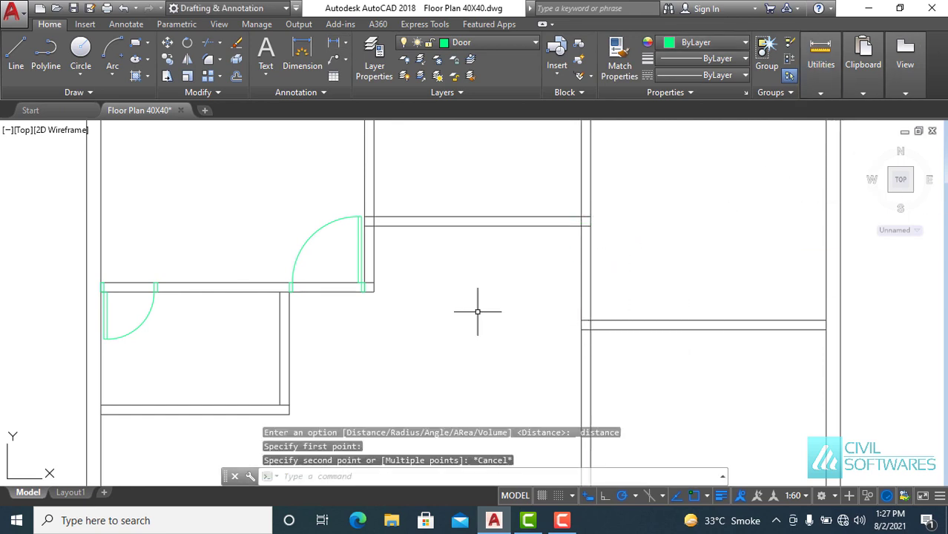
pyautogui.scroll(5, 299, 237)
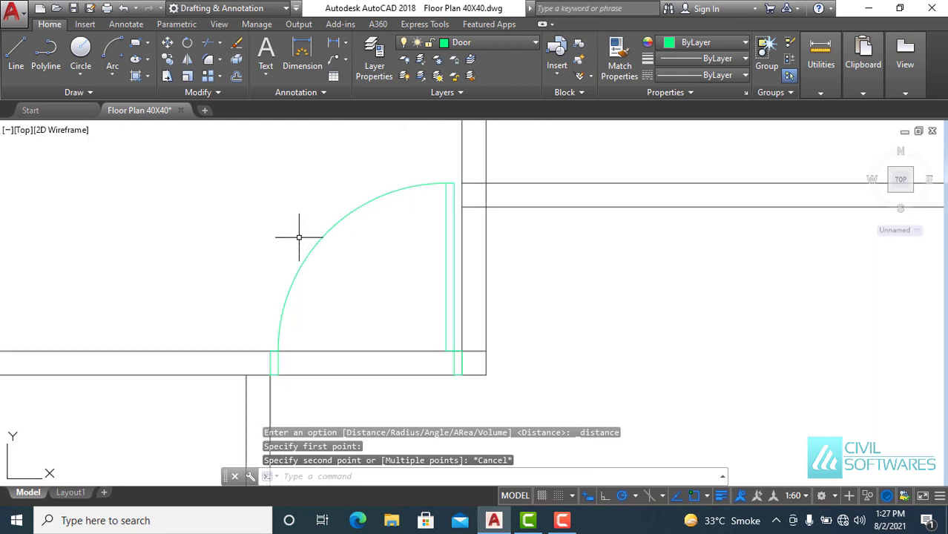
pyautogui.click(232, 138)
# - Copy the selected door swing from its corner into the right room
pyautogui.click(468, 387)
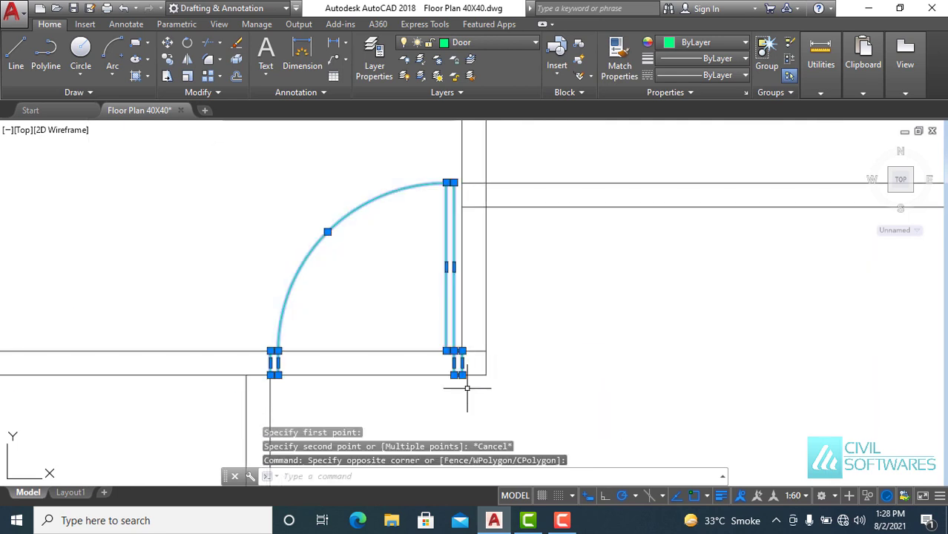
pyautogui.click(165, 62)
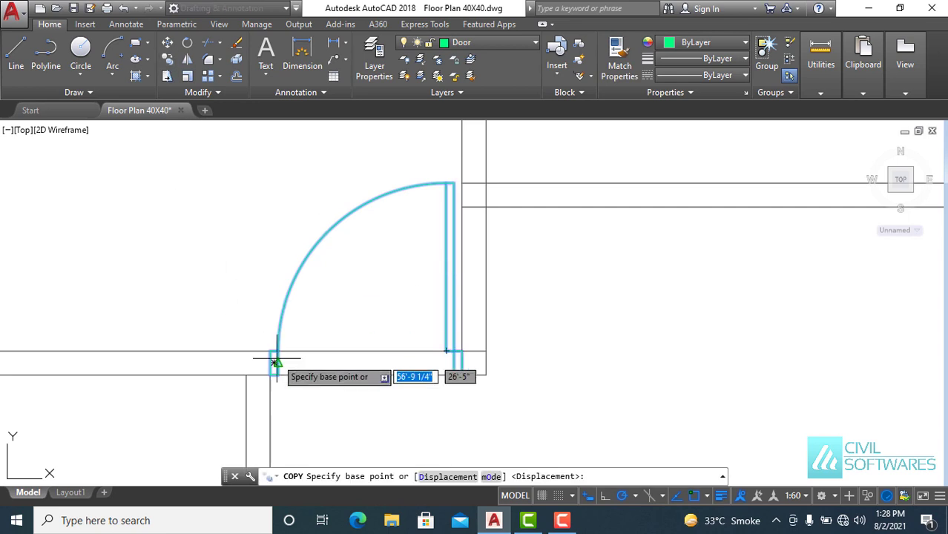
pyautogui.click(275, 374)
pyautogui.scroll(-5, 593, 375)
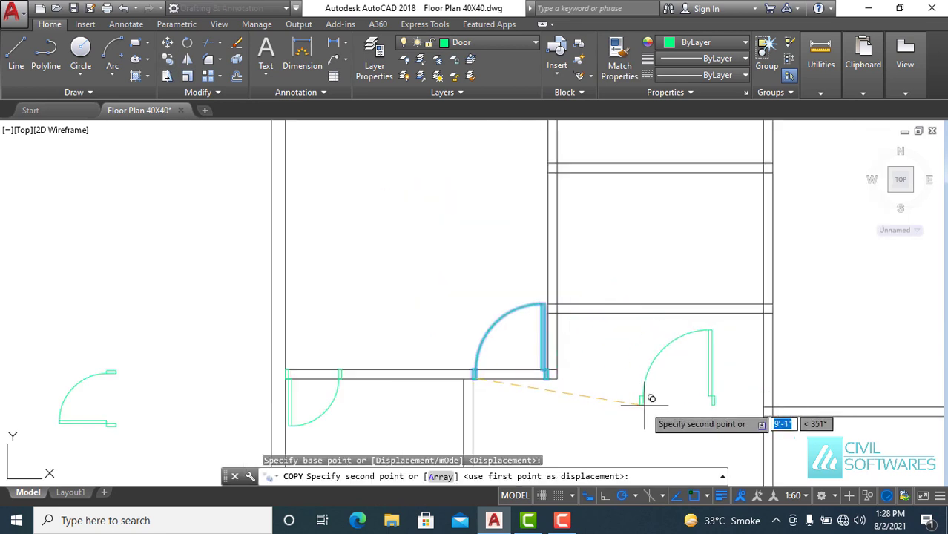
pyautogui.scroll(-2, 645, 371)
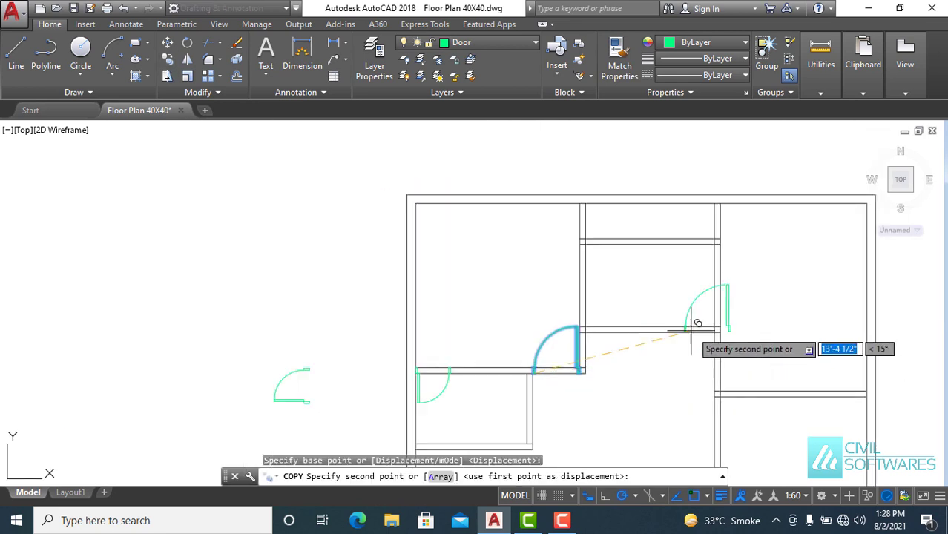
pyautogui.scroll(2, 789, 363)
pyautogui.scroll(2, 745, 339)
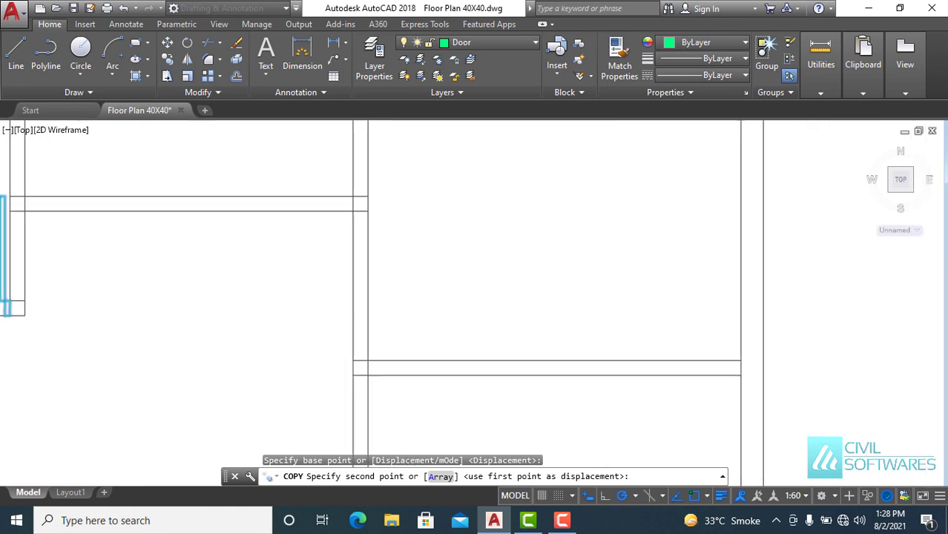
pyautogui.click(480, 283)
pyautogui.press('Escape')
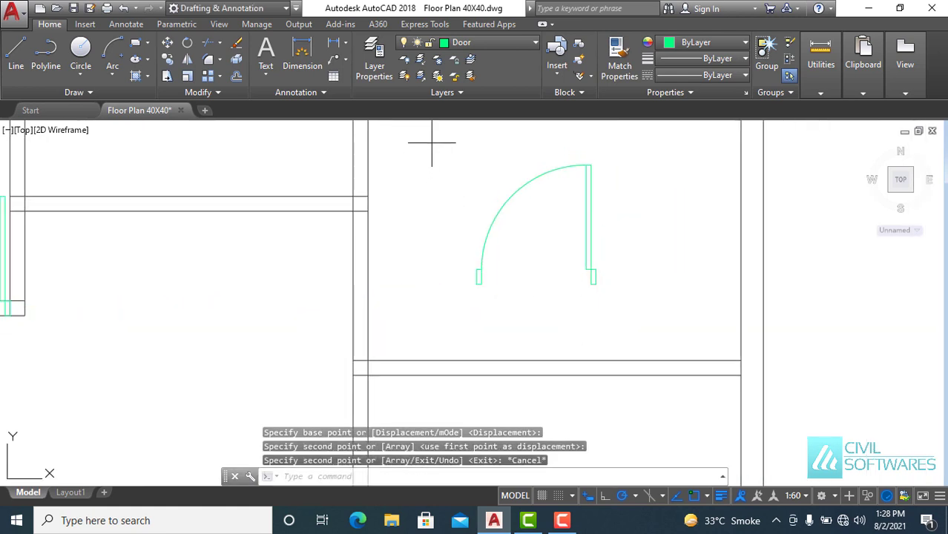
pyautogui.hotkey('ctrl', 'z')
# - Rotate the placed door copy 270° about its hinge so the leaf lies horizontal
pyautogui.click(470, 143)
pyautogui.click(656, 322)
pyautogui.click(186, 50)
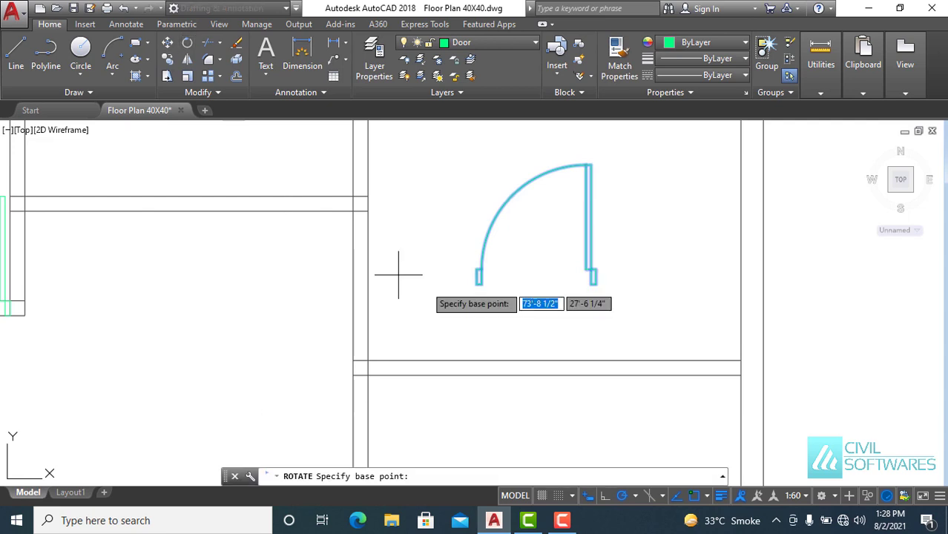
pyautogui.click(593, 281)
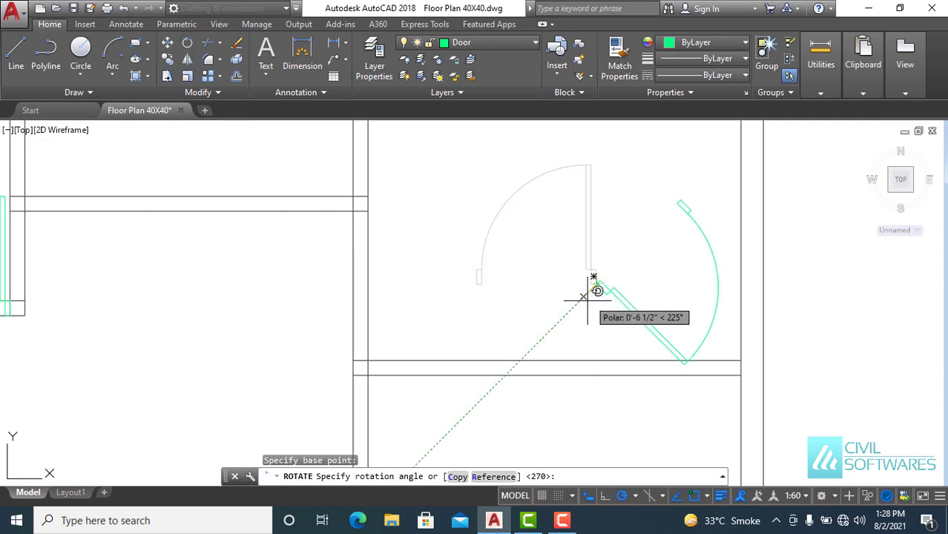
pyautogui.click(593, 300)
# - Copy the rotated door from its hinge to the upper-right room's wall corner
pyautogui.click(576, 151)
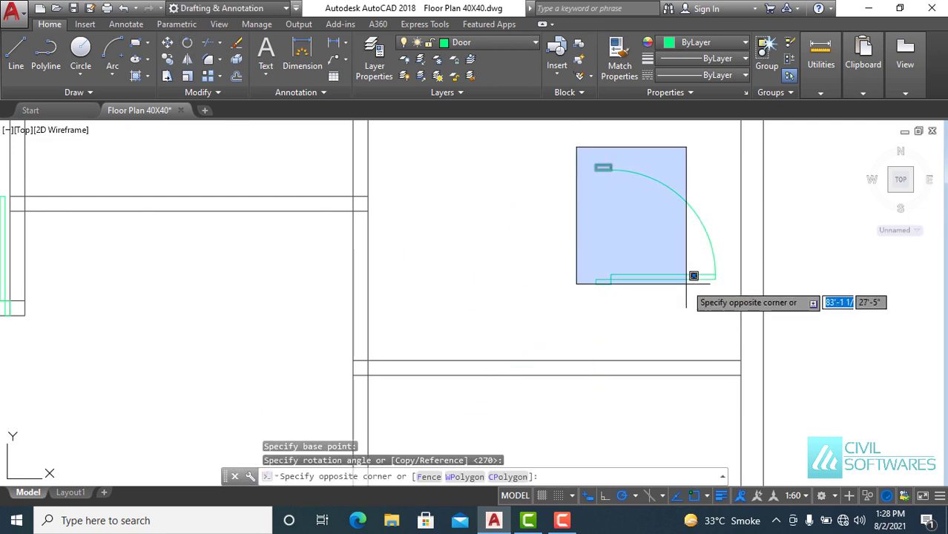
pyautogui.click(736, 313)
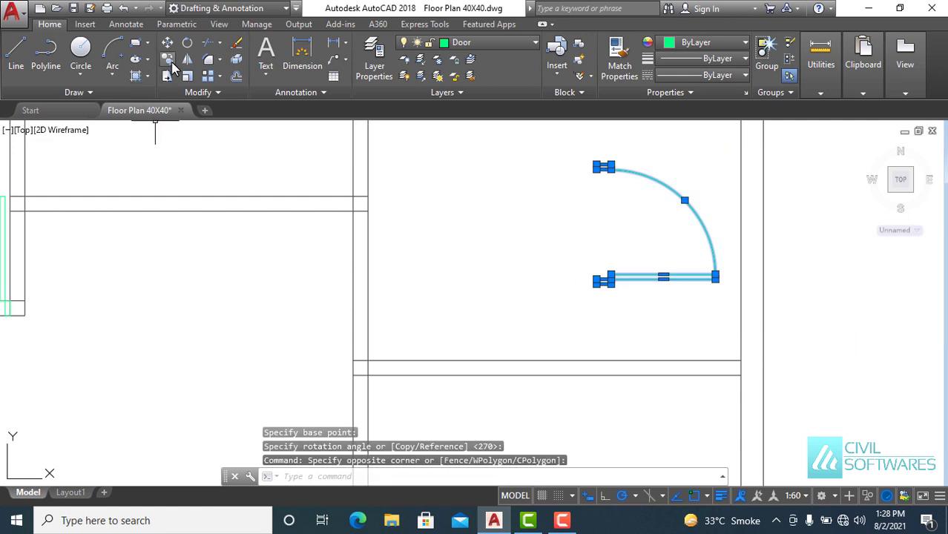
pyautogui.click(169, 61)
pyautogui.click(603, 281)
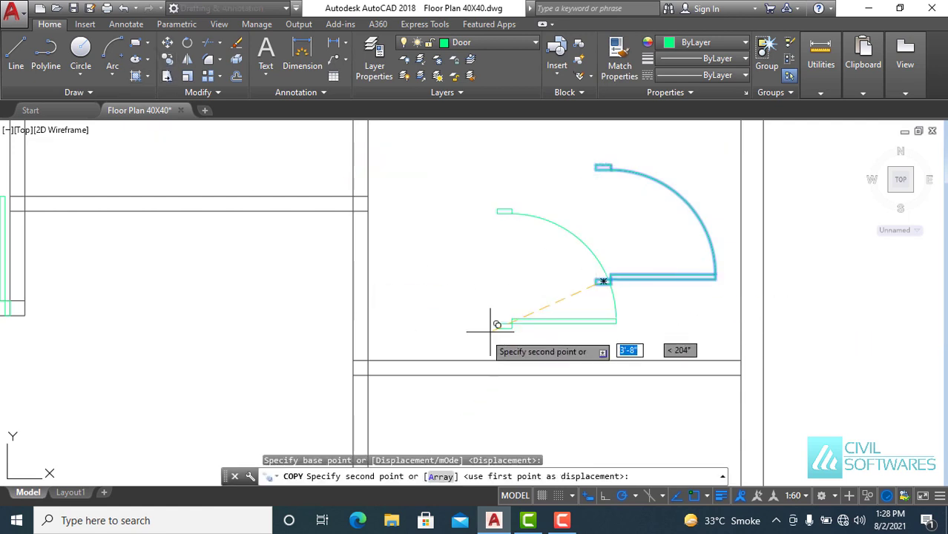
pyautogui.scroll(5, 355, 358)
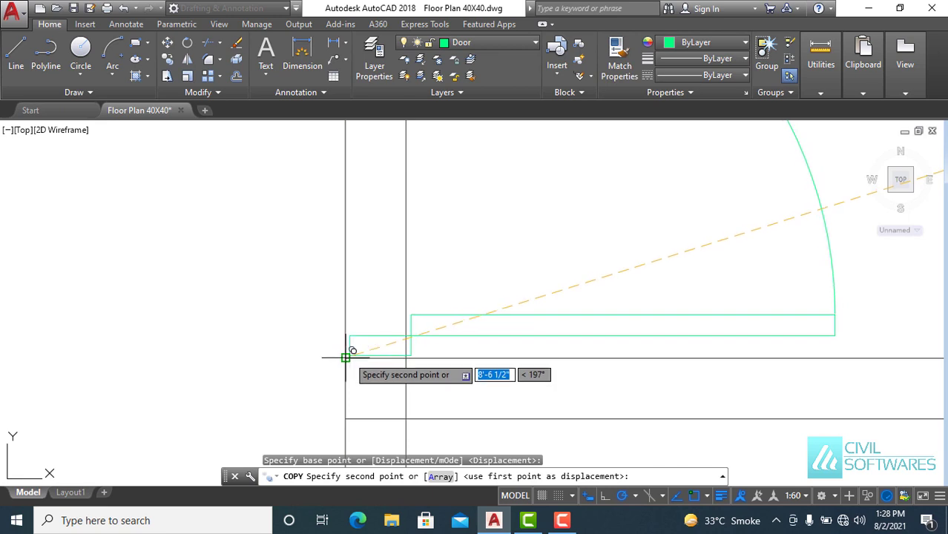
pyautogui.click(346, 357)
pyautogui.press('Escape')
# - Erase the leftover door copy inside the right room
pyautogui.scroll(-3, 415, 317)
pyautogui.scroll(-2, 493, 323)
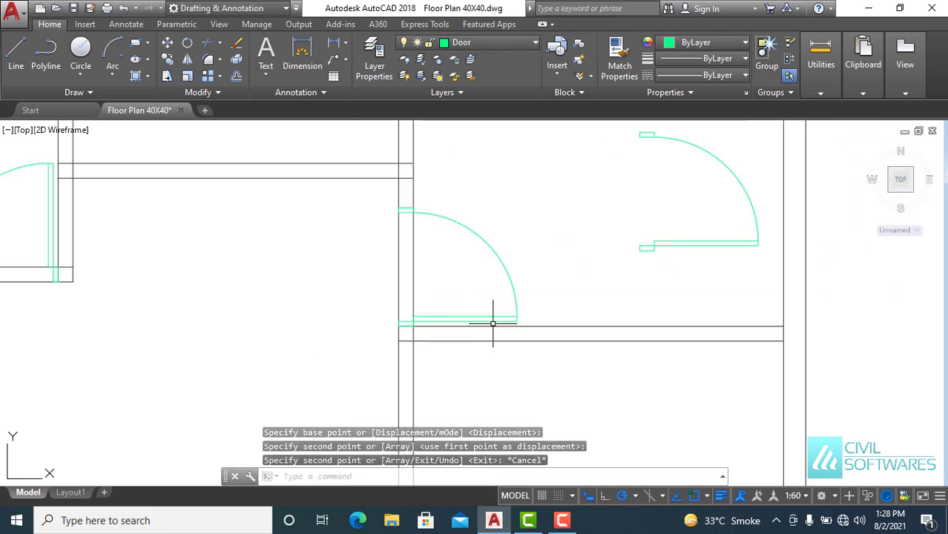
pyautogui.scroll(-2, 493, 324)
pyautogui.click(584, 190)
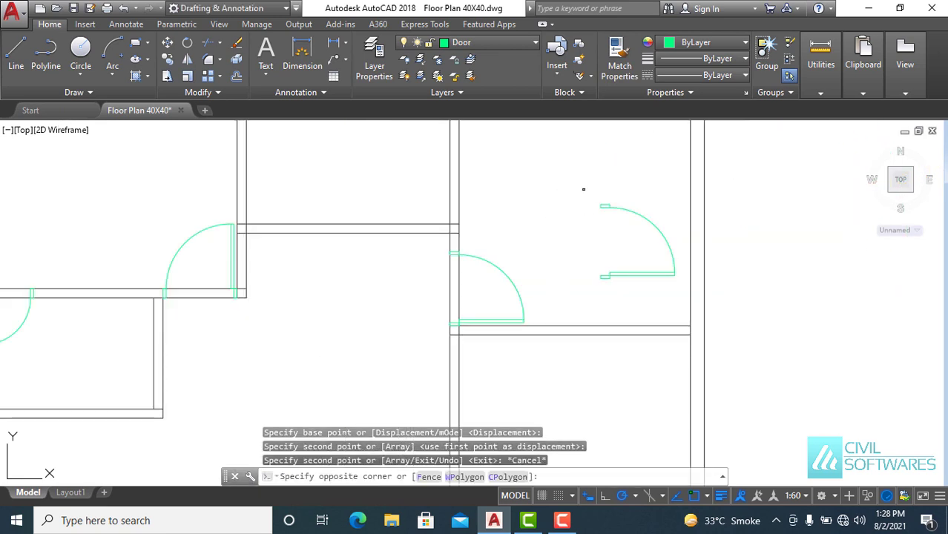
pyautogui.click(681, 294)
pyautogui.press('Delete')
pyautogui.scroll(-3, 394, 287)
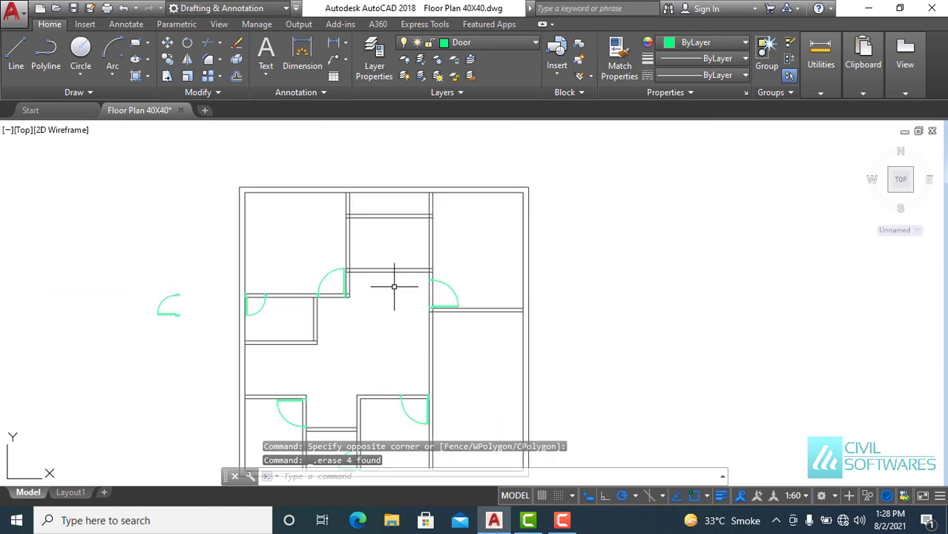
# - Draw a 2" by 6" jamb rectangle in open space beside the right-hand walls
pyautogui.scroll(2, 422, 354)
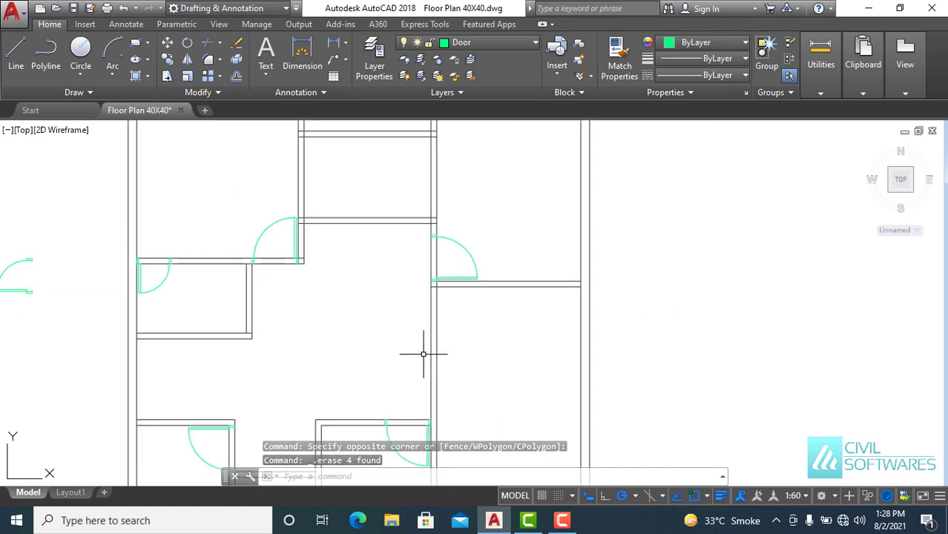
pyautogui.scroll(2, 423, 354)
pyautogui.moveTo(422, 355)
pyautogui.mouseDown(button='middle')
pyautogui.moveTo(419, 313)
pyautogui.moveTo(435, 319)
pyautogui.moveTo(208, 288)
pyautogui.mouseUp(button='middle')
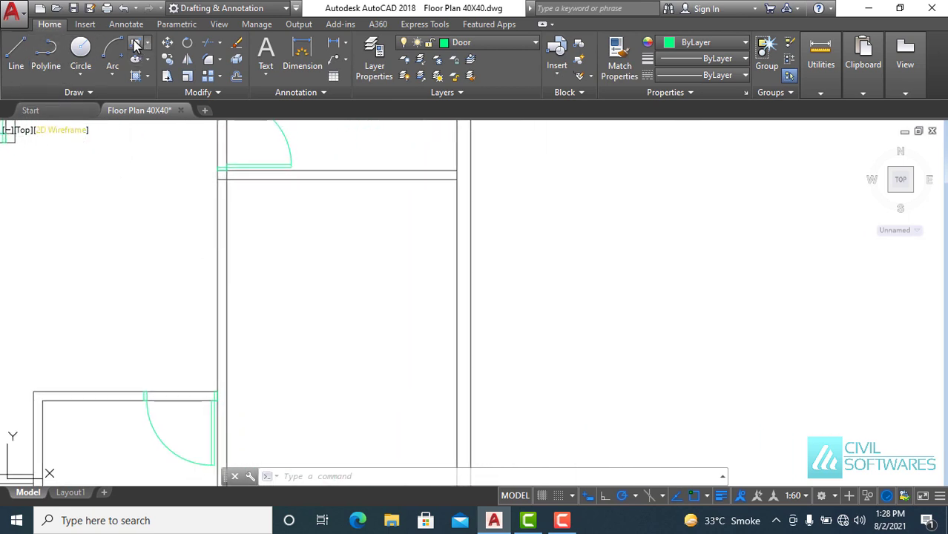
pyautogui.click(135, 46)
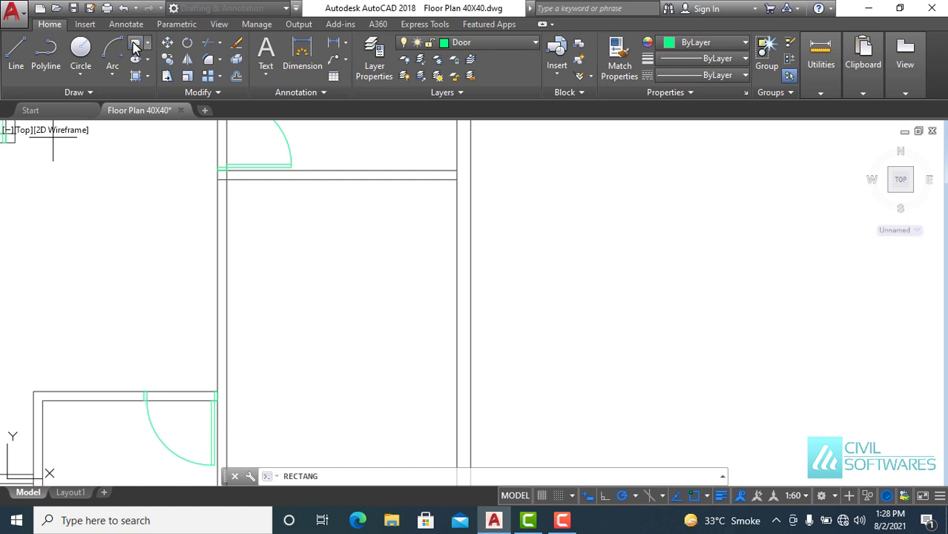
pyautogui.click(521, 300)
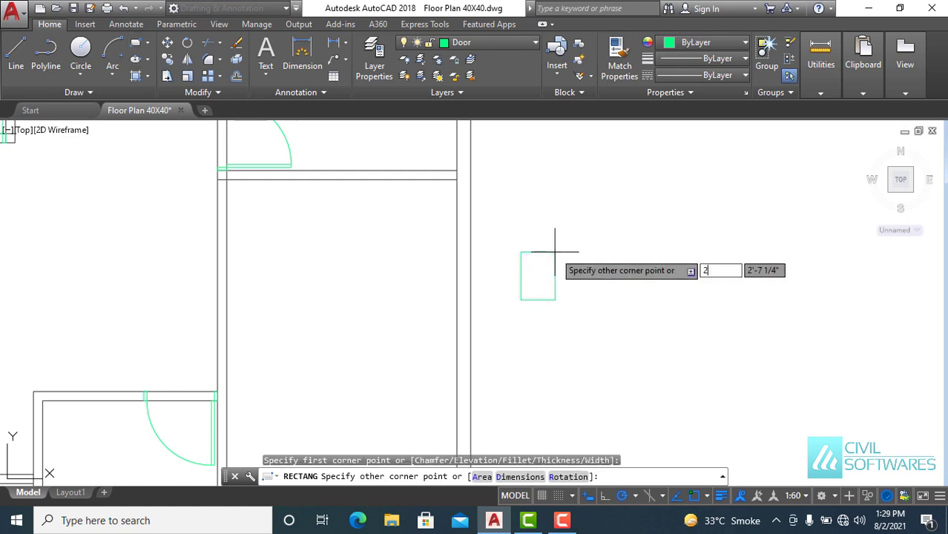
pyautogui.write('2')
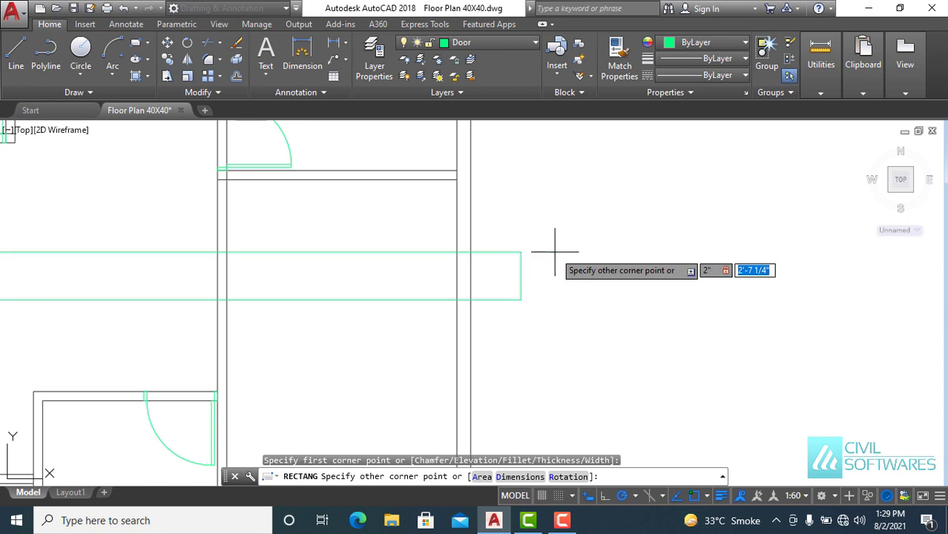
pyautogui.press('Tab')
pyautogui.write('6')
pyautogui.press('Return')
pyautogui.scroll(3, 523, 286)
pyautogui.scroll(2, 505, 289)
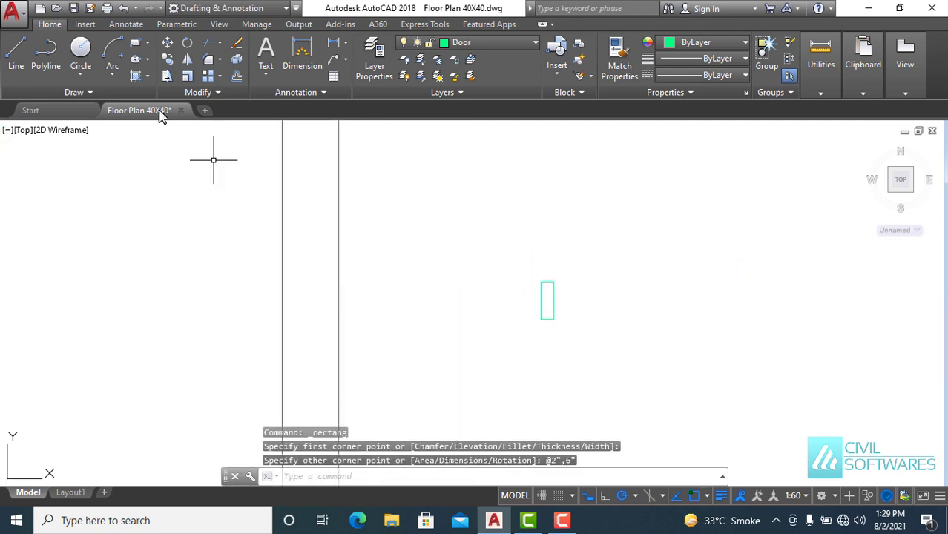
# - Draw a 2" by 2' door leaf rectangle from the jamb's top corner
pyautogui.click(135, 42)
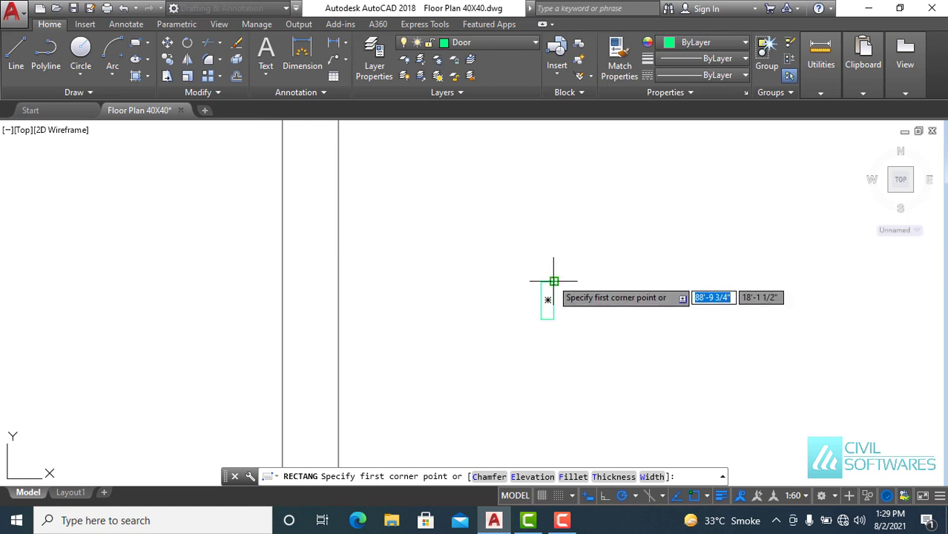
pyautogui.click(562, 246)
pyautogui.write('2"')
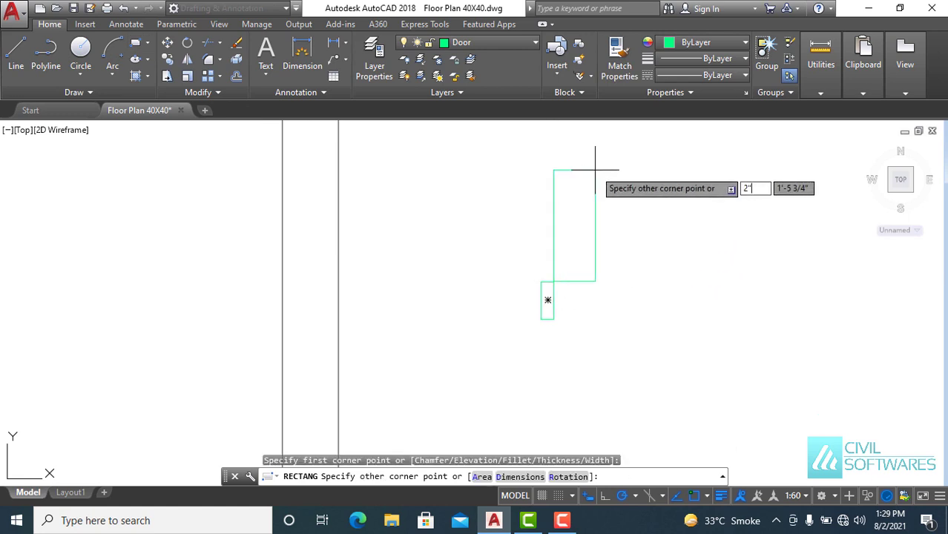
pyautogui.press('Tab')
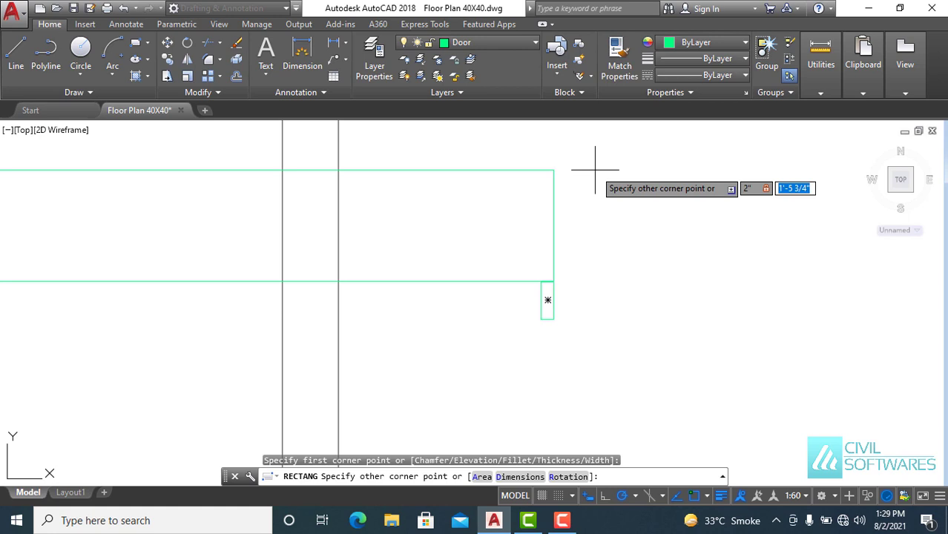
pyautogui.write("2'")
pyautogui.press('Return')
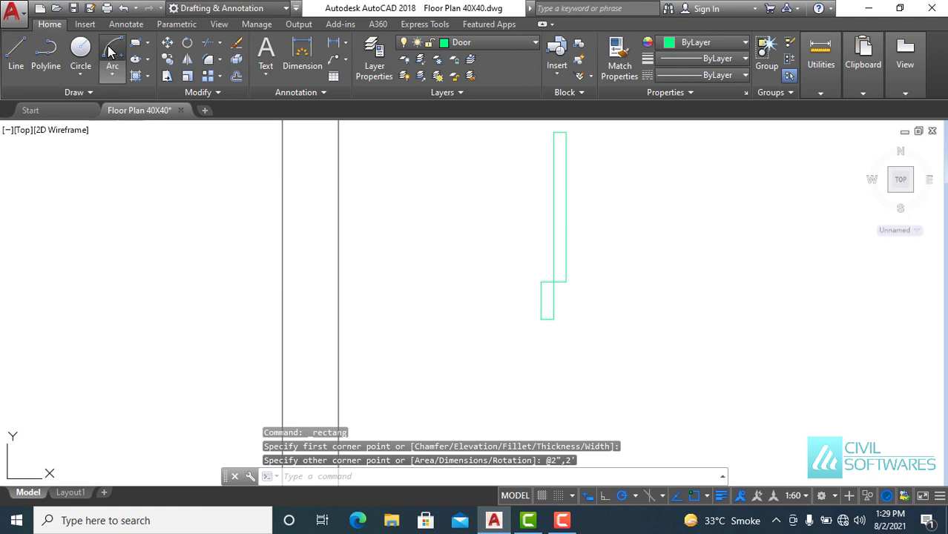
# - Draw a 2' radius swing arc centred at the leaf's lower corner, ending at its top
pyautogui.click(109, 50)
pyautogui.click(566, 281)
pyautogui.write("2'")
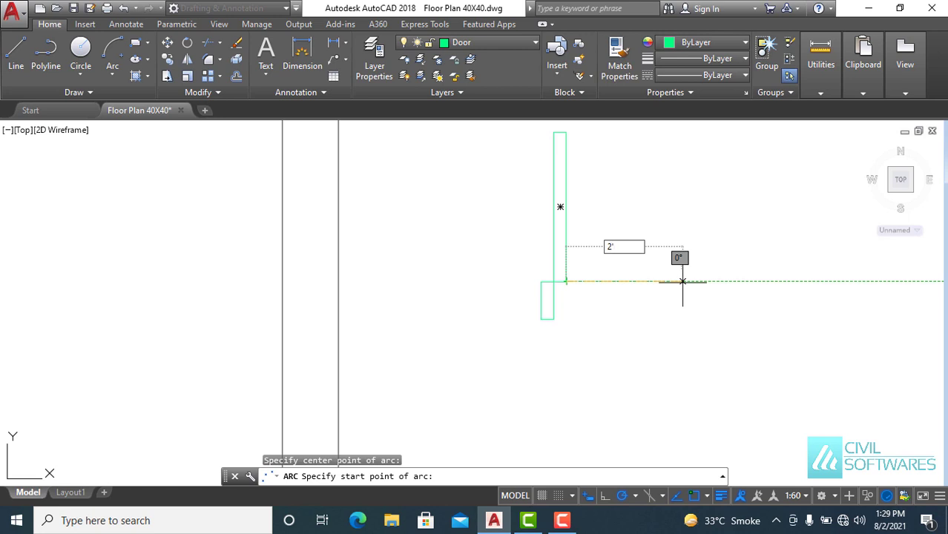
pyautogui.press('Return')
pyautogui.click(568, 133)
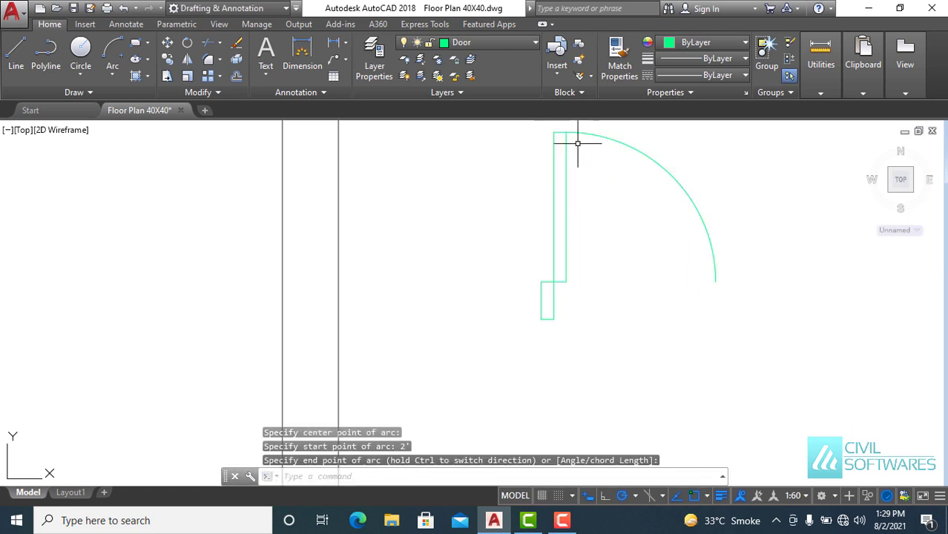
# - Mirror the door leaf, jamb and arc about the arc end, keeping the original, and select both doors
pyautogui.moveTo(607, 230); pyautogui.dragTo(562, 272, button='middle')
pyautogui.click(423, 147)
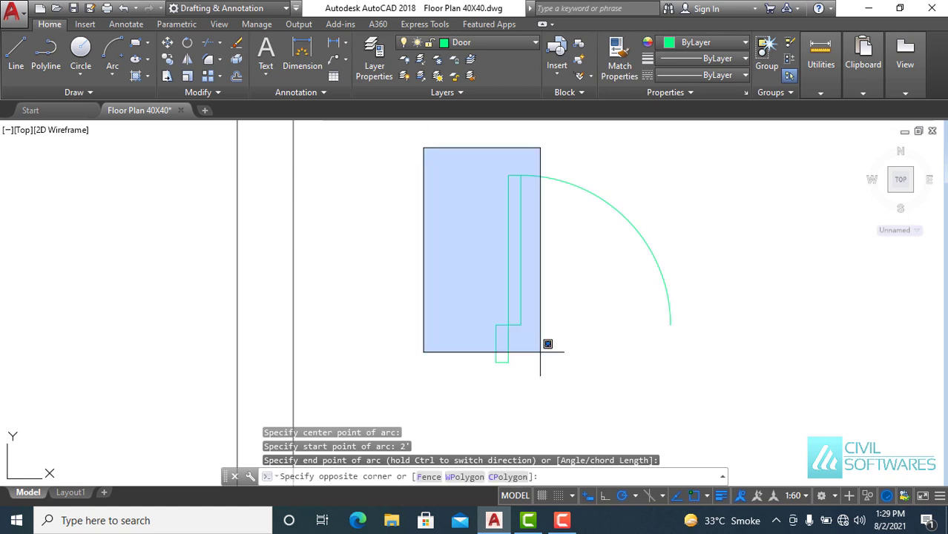
pyautogui.click(689, 397)
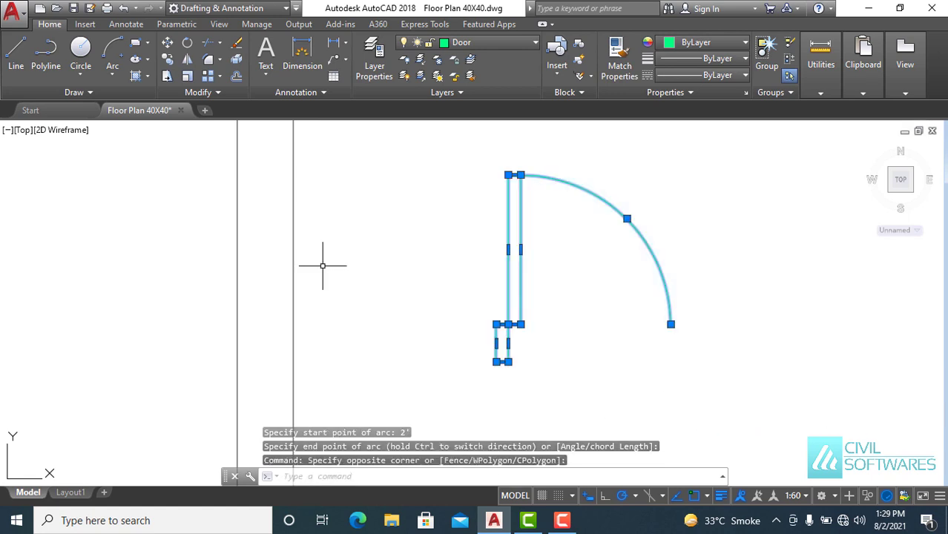
pyautogui.click(186, 61)
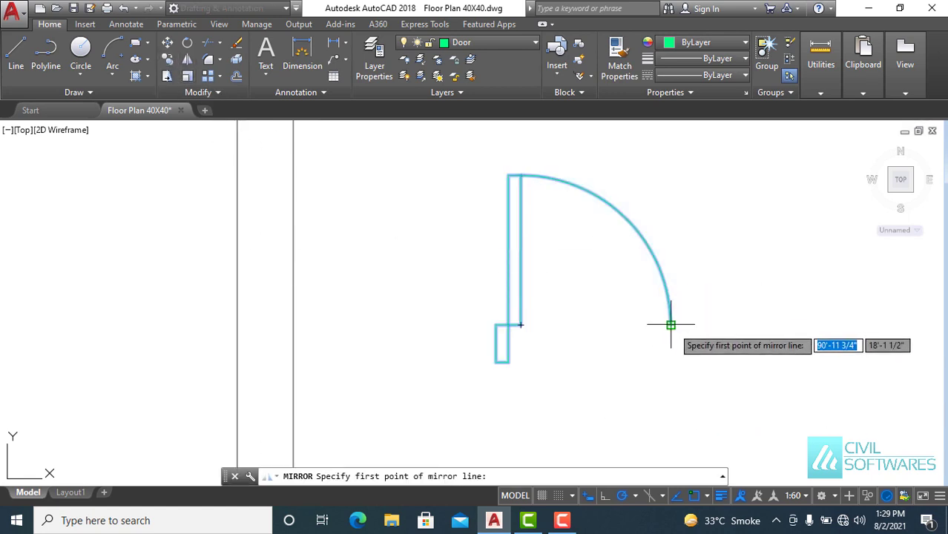
pyautogui.click(671, 325)
pyautogui.click(671, 200)
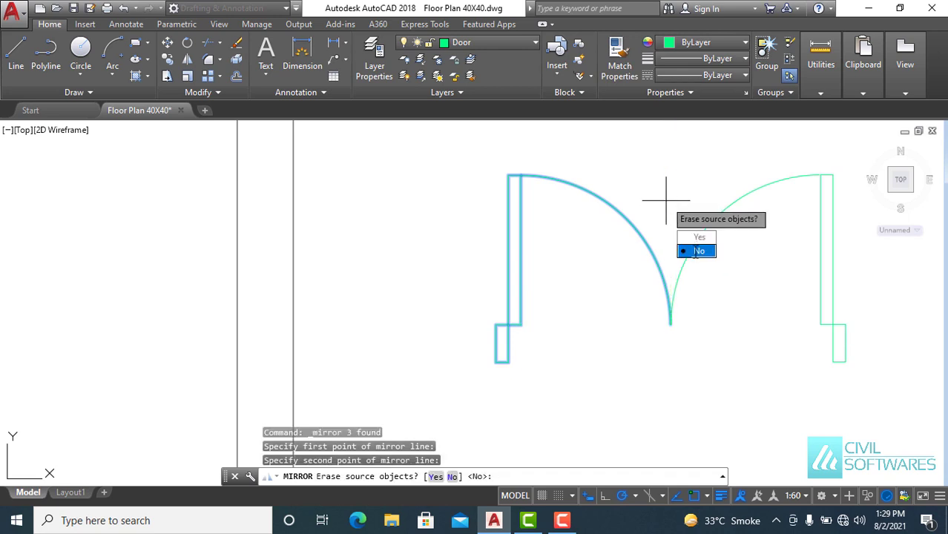
pyautogui.click(695, 251)
pyautogui.scroll(-2, 590, 284)
pyautogui.click(488, 174)
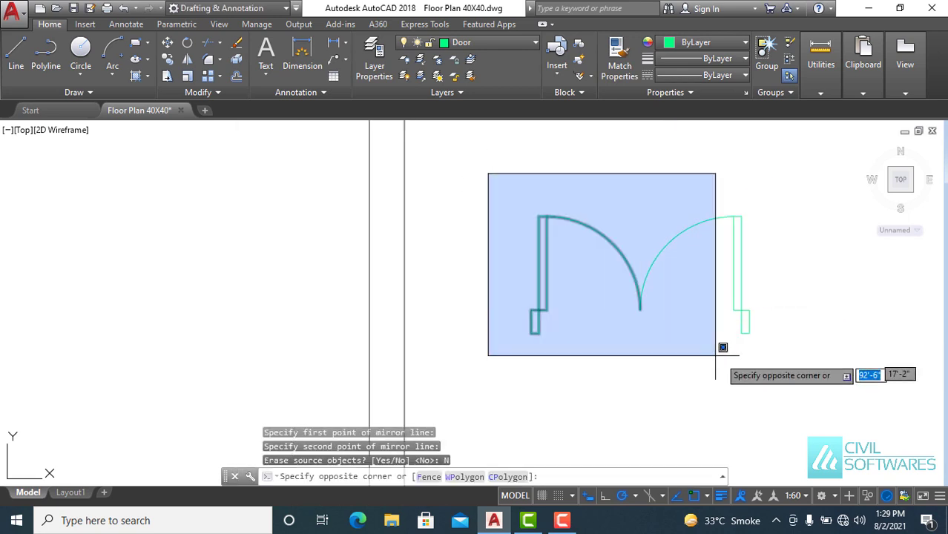
pyautogui.click(791, 374)
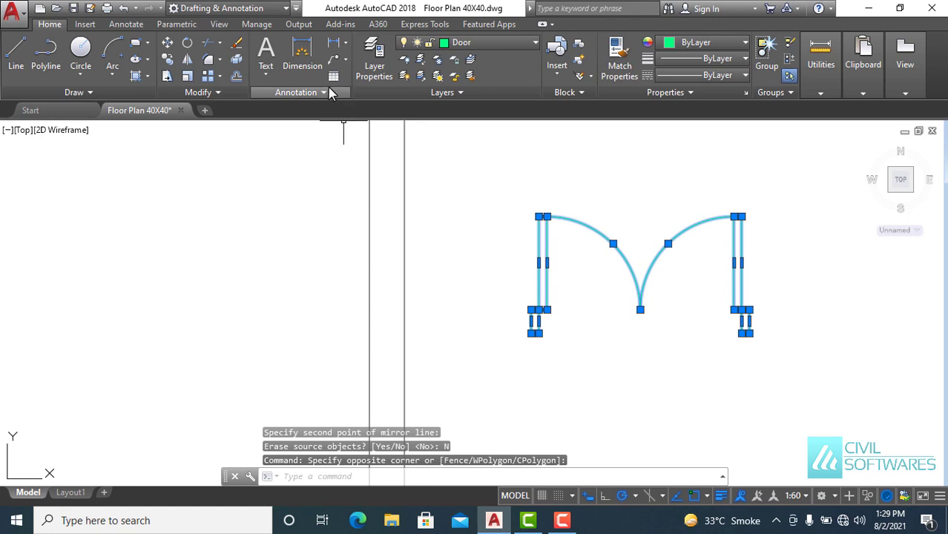
# - Rotate the double door 270° about its corner so it faces downward
pyautogui.click(187, 42)
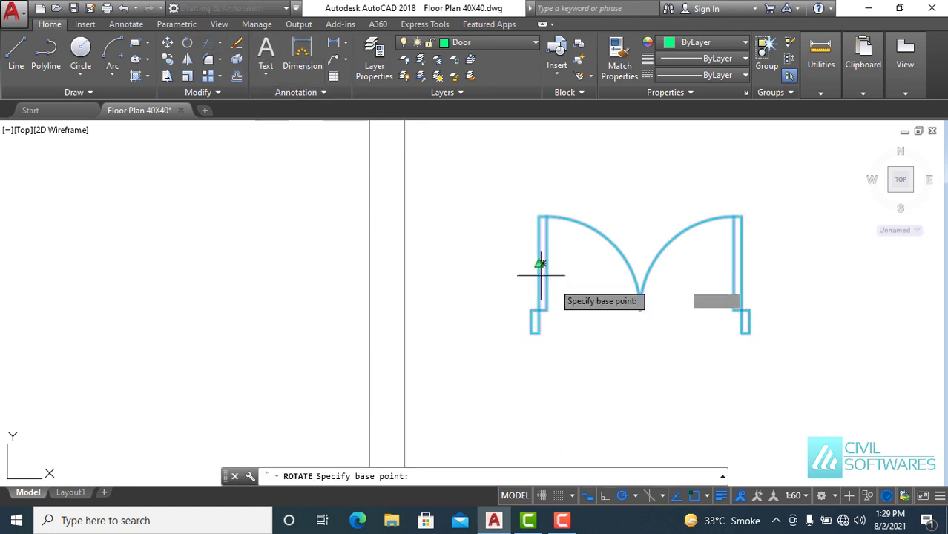
pyautogui.click(749, 333)
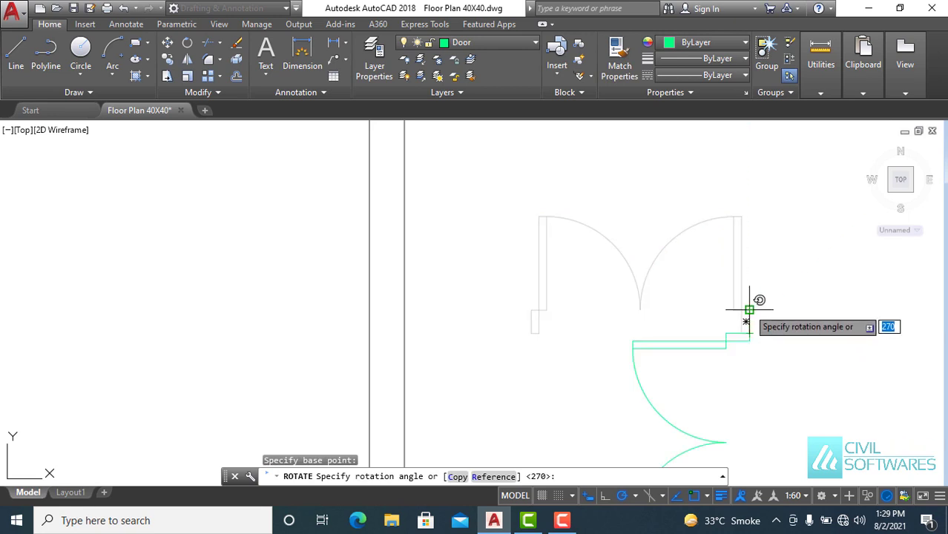
pyautogui.click(744, 311)
pyautogui.scroll(-4, 708, 238)
pyautogui.moveTo(701, 223); pyautogui.dragTo(638, 259, button='middle')
pyautogui.scroll(-2, 636, 237)
pyautogui.press('Escape')
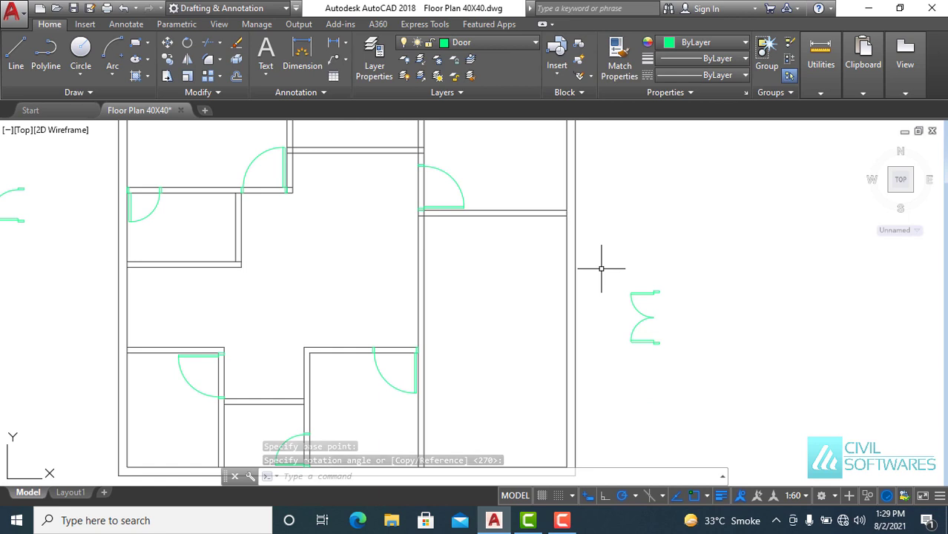
pyautogui.scroll(5, 678, 330)
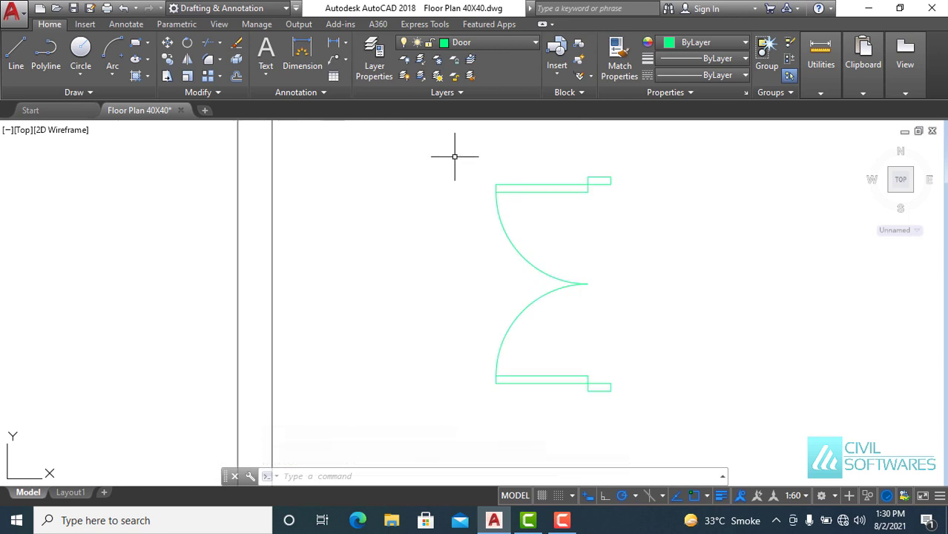
# - Copy the double door from its corner to the wall opening endpoint in the plan
pyautogui.click(672, 412)
pyautogui.click(167, 58)
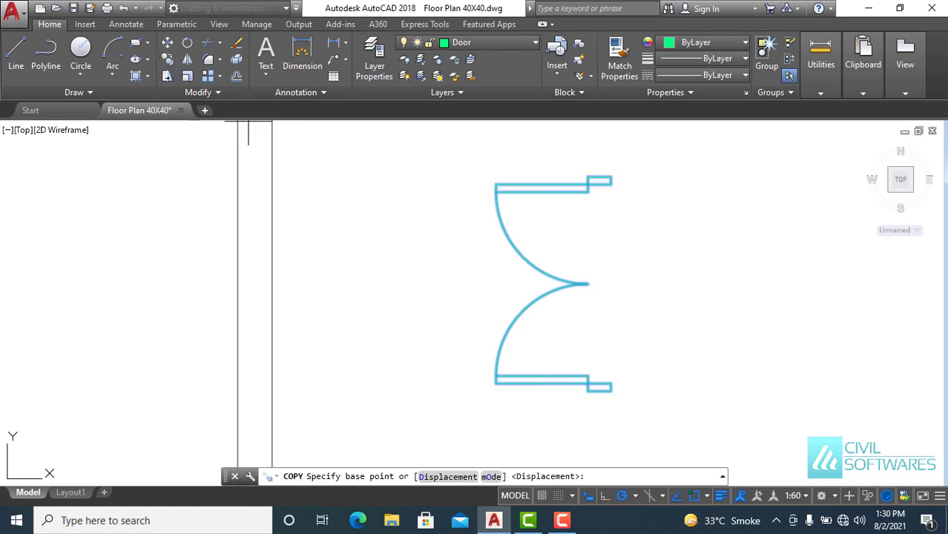
pyautogui.click(586, 176)
pyautogui.scroll(-3, 512, 196)
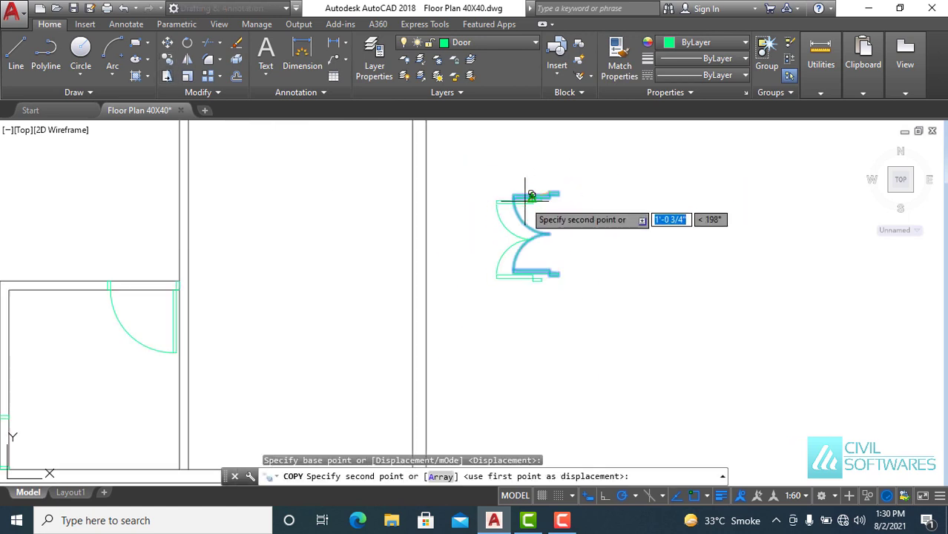
pyautogui.scroll(-5, 501, 201)
pyautogui.scroll(6, 384, 158)
pyautogui.moveTo(382, 173); pyautogui.dragTo(382, 248, button='middle')
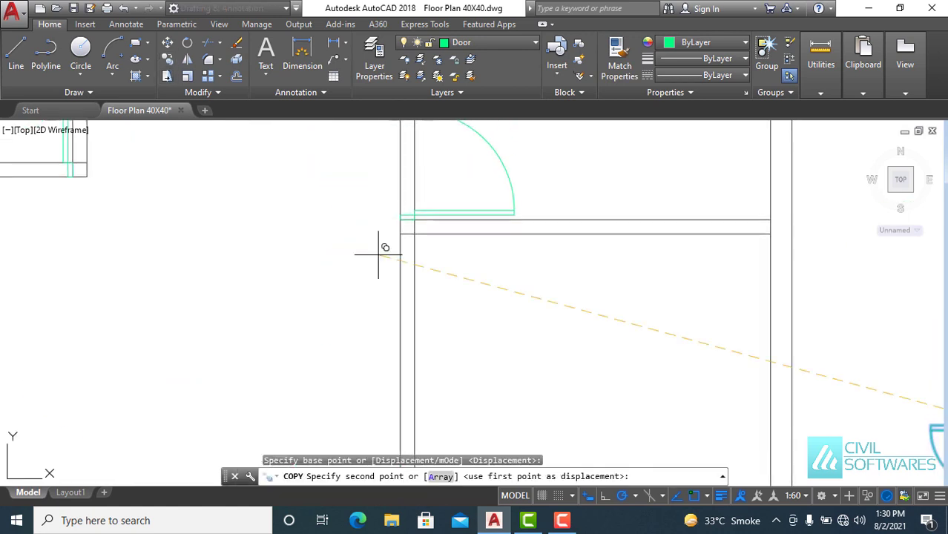
pyautogui.scroll(2, 403, 239)
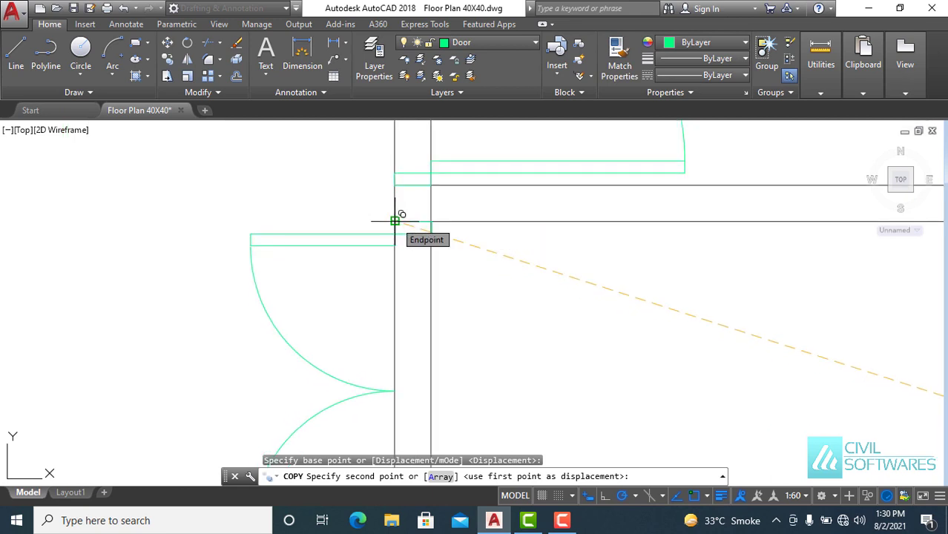
pyautogui.click(395, 221)
pyautogui.press('Escape')
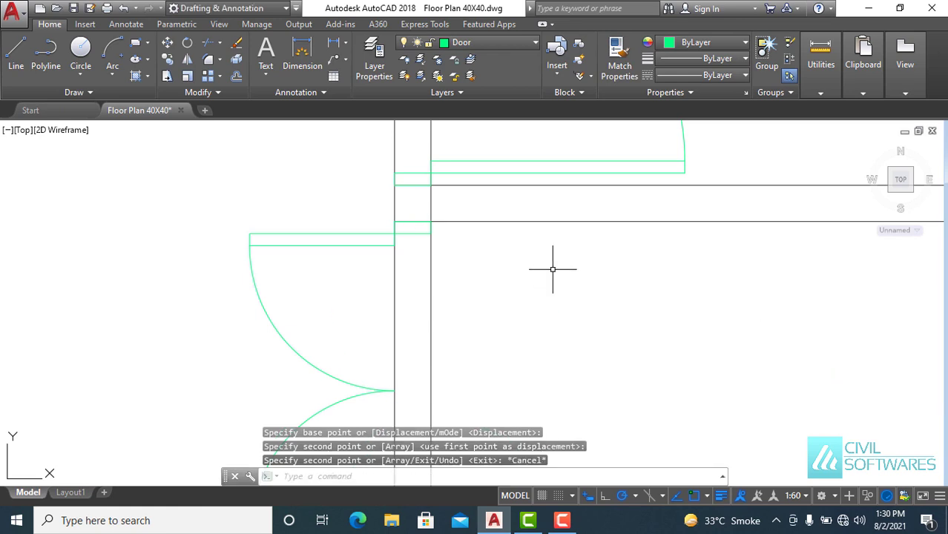
pyautogui.scroll(-3, 547, 253)
pyautogui.scroll(-4, 557, 295)
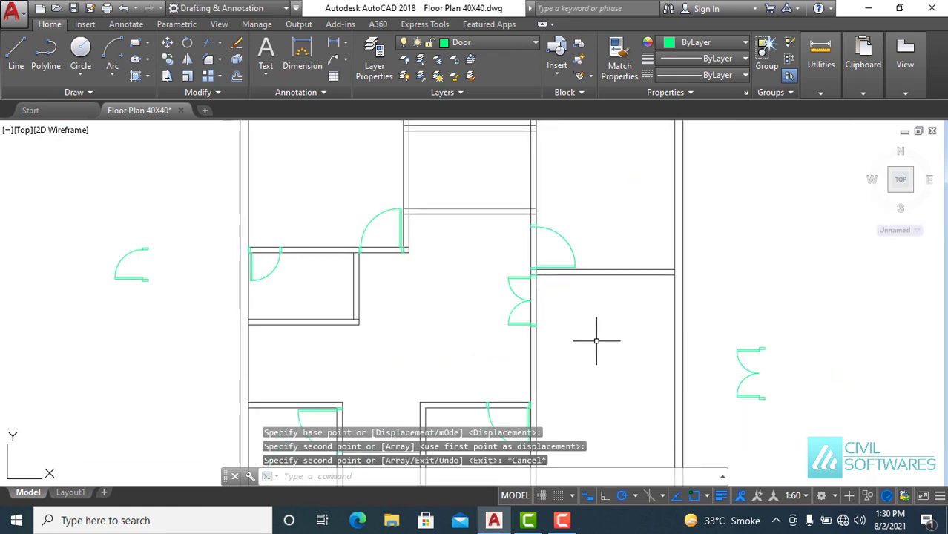
# - Erase the loose door copies lying outside the plan's right and left sides
pyautogui.click(716, 331)
pyautogui.click(784, 422)
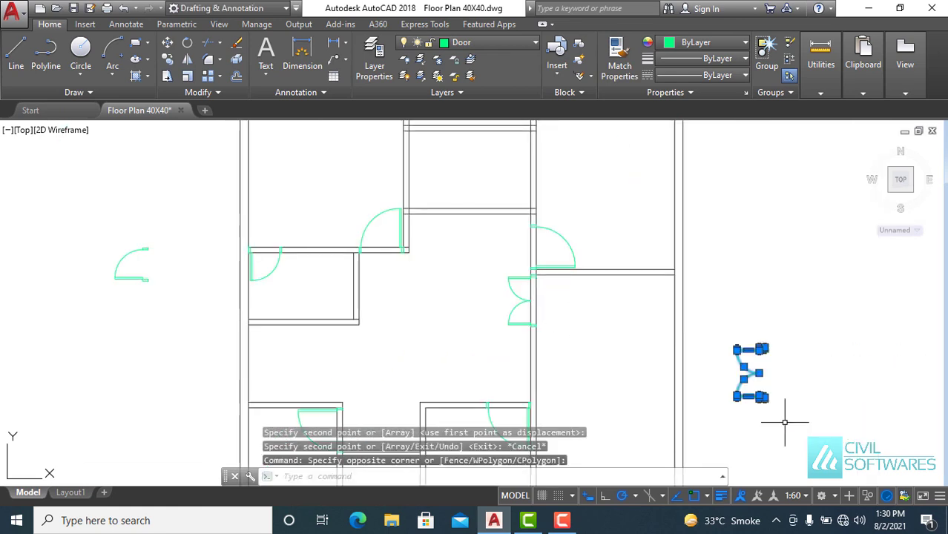
pyautogui.press('Delete')
pyautogui.click(94, 228)
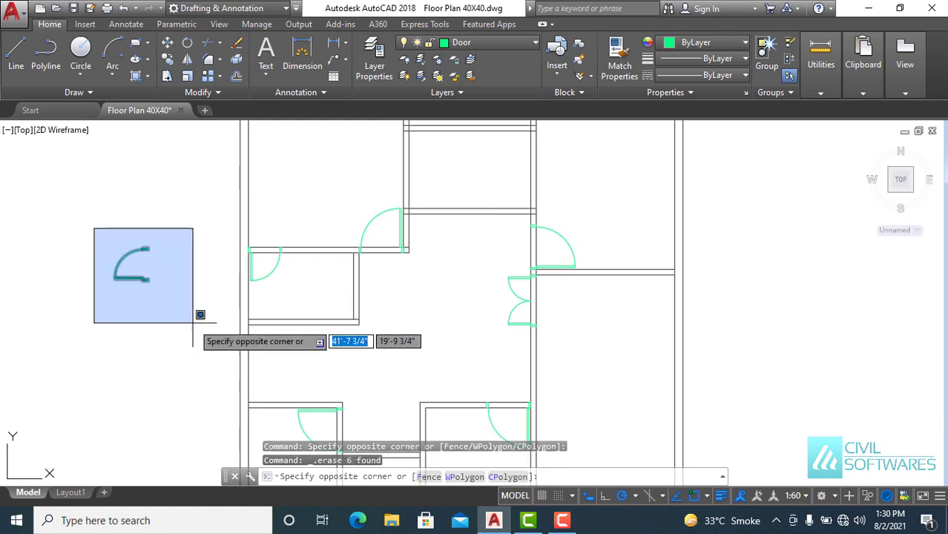
pyautogui.click(195, 319)
pyautogui.press('Delete')
# - Open the layer list to choose the Window layer
pyautogui.scroll(-3, 192, 312)
pyautogui.scroll(5, 198, 252)
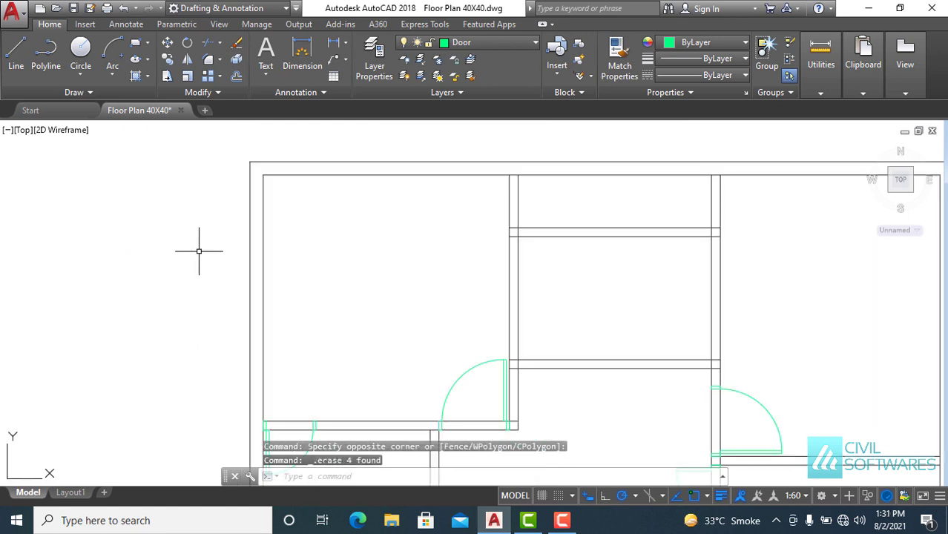
pyautogui.click(467, 42)
# - On the Window layer, draw a 6' by 6" window rectangle beside the plan
pyautogui.click(477, 227)
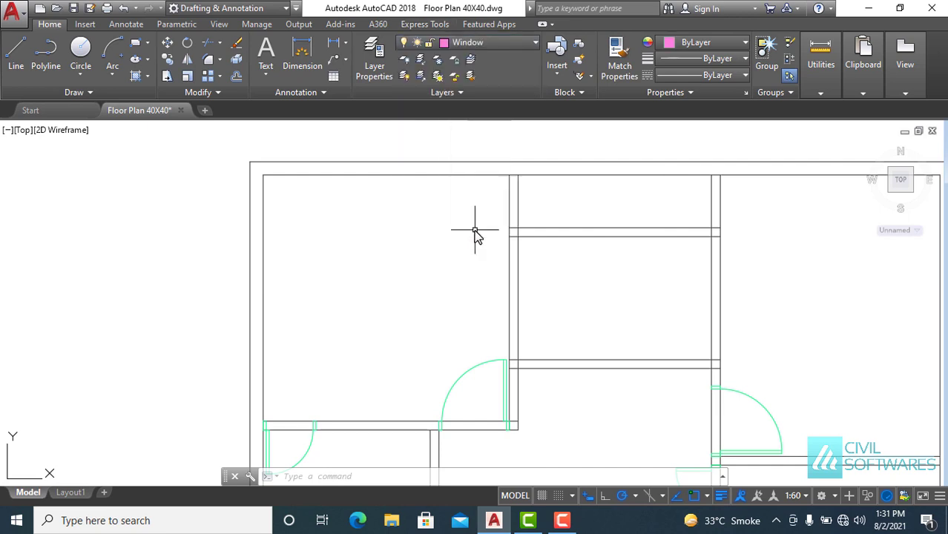
pyautogui.click(135, 44)
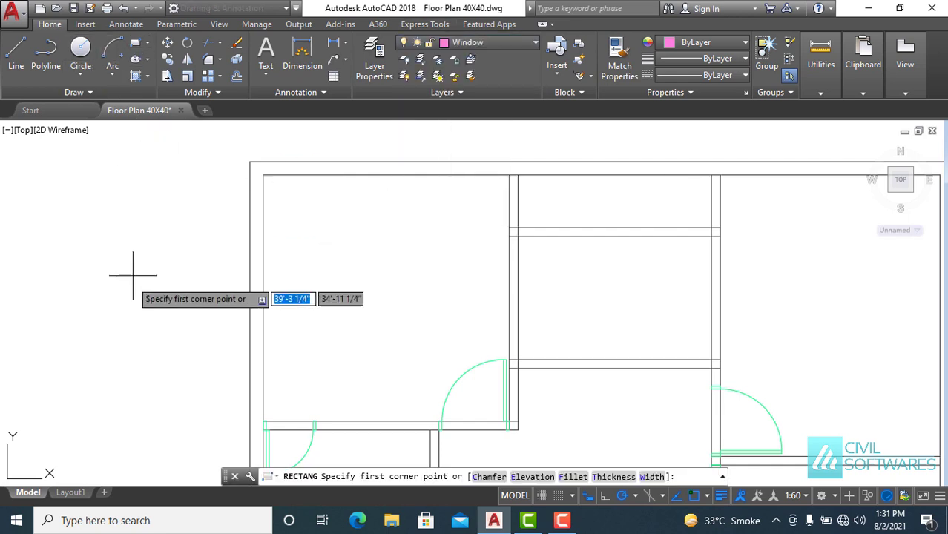
pyautogui.moveTo(135, 312); pyautogui.dragTo(384, 306, button='middle')
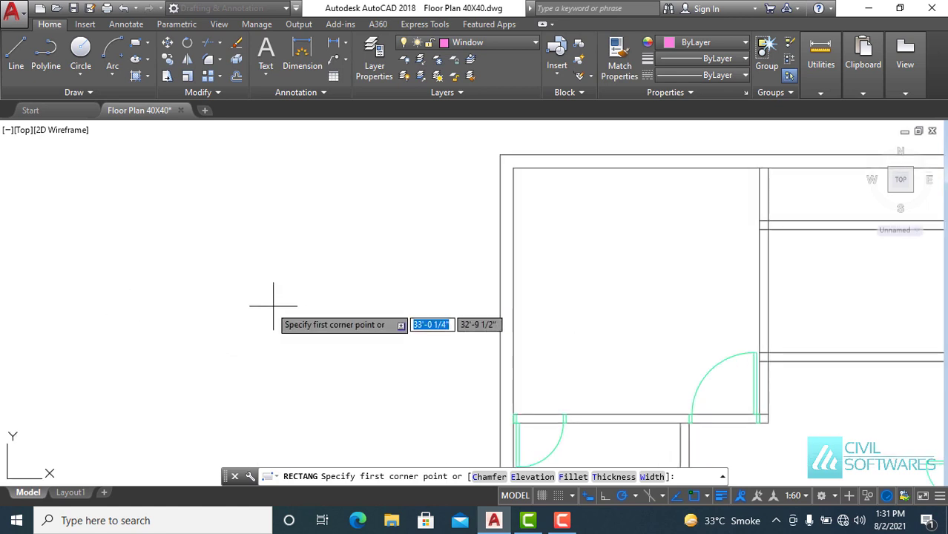
pyautogui.click(225, 318)
pyautogui.write("6'")
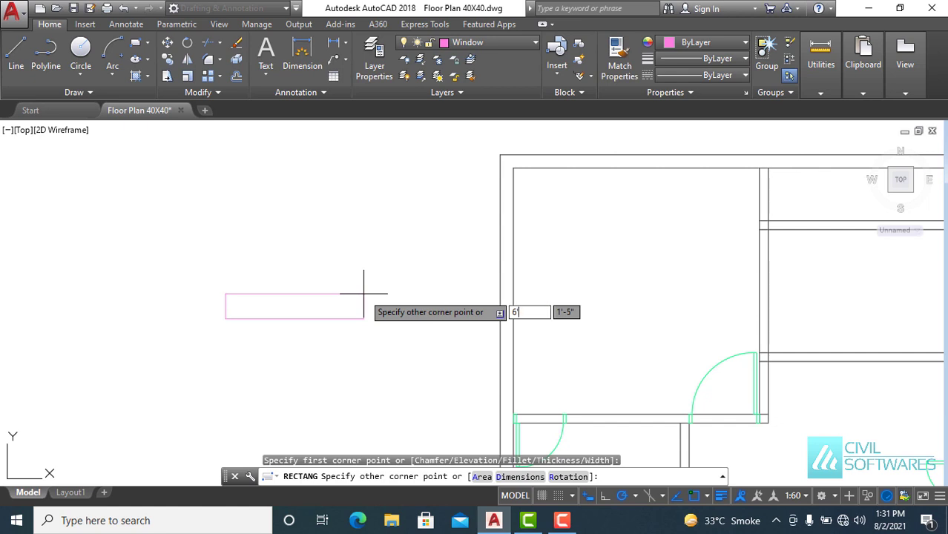
pyautogui.press('Tab')
pyautogui.write('6')
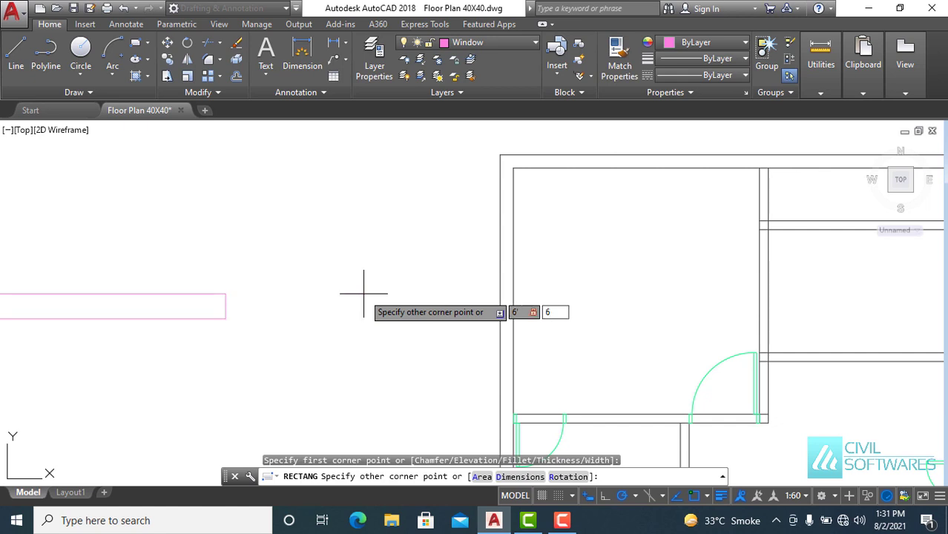
pyautogui.press('Return')
pyautogui.scroll(3, 258, 322)
pyautogui.scroll(2, 245, 277)
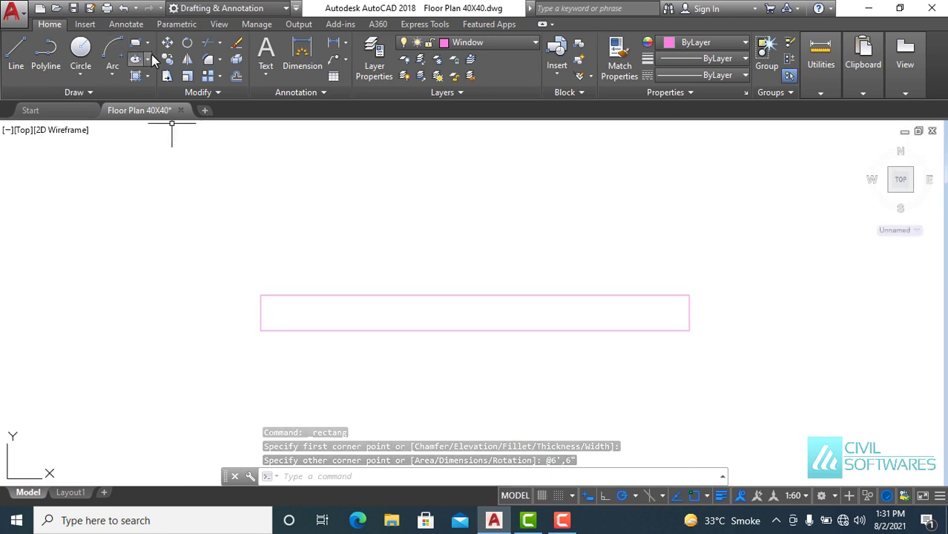
# - Draw a centre line across the rectangle from the left edge midpoint to the right edge midpoint
pyautogui.click(16, 50)
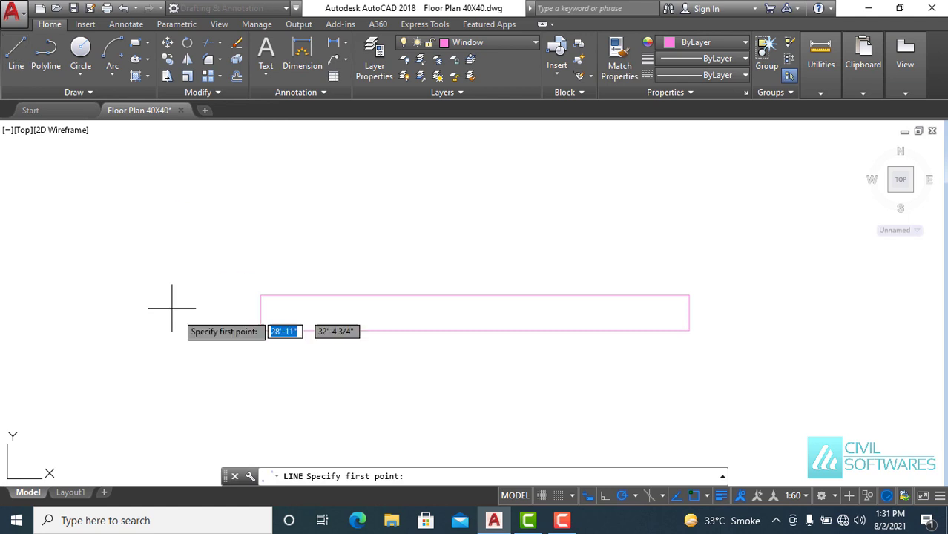
pyautogui.click(260, 312)
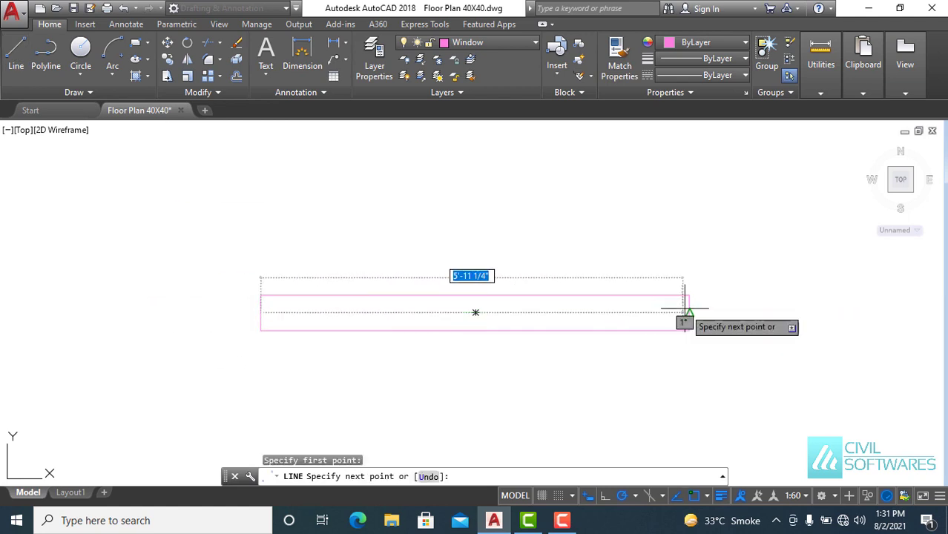
pyautogui.press('Escape')
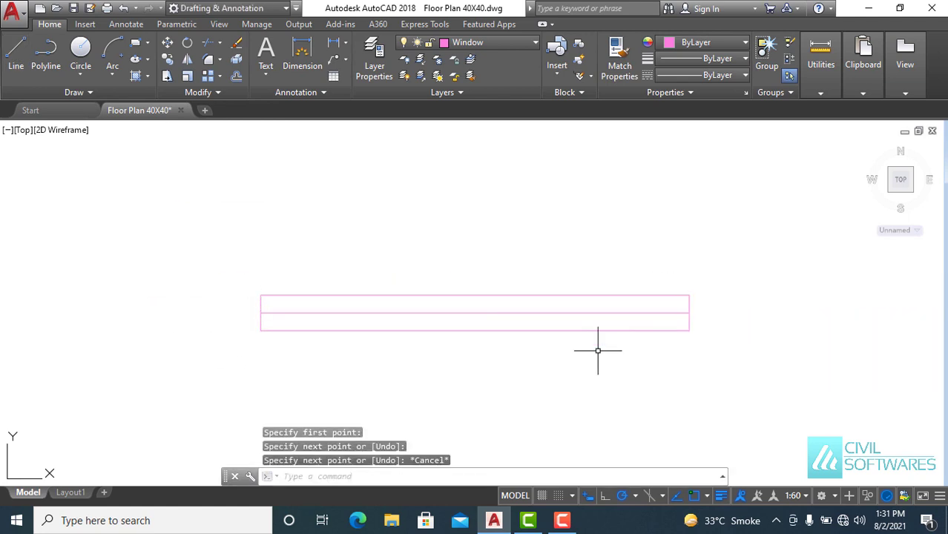
pyautogui.scroll(2, 497, 354)
pyautogui.write('o')
pyautogui.press('Return')
pyautogui.write('1')
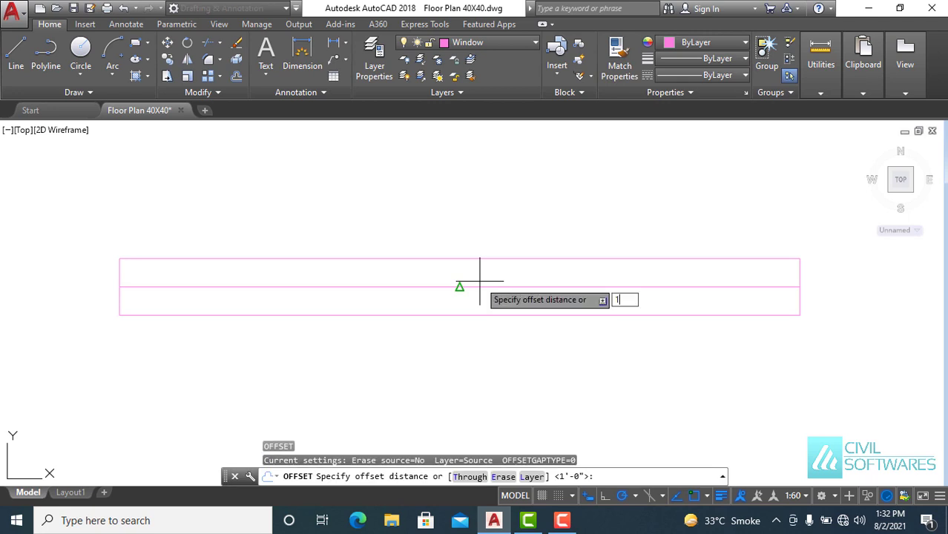
# - Offset the centre line 1" both above and below
pyautogui.write('"')
pyautogui.press('Return')
pyautogui.click(470, 284)
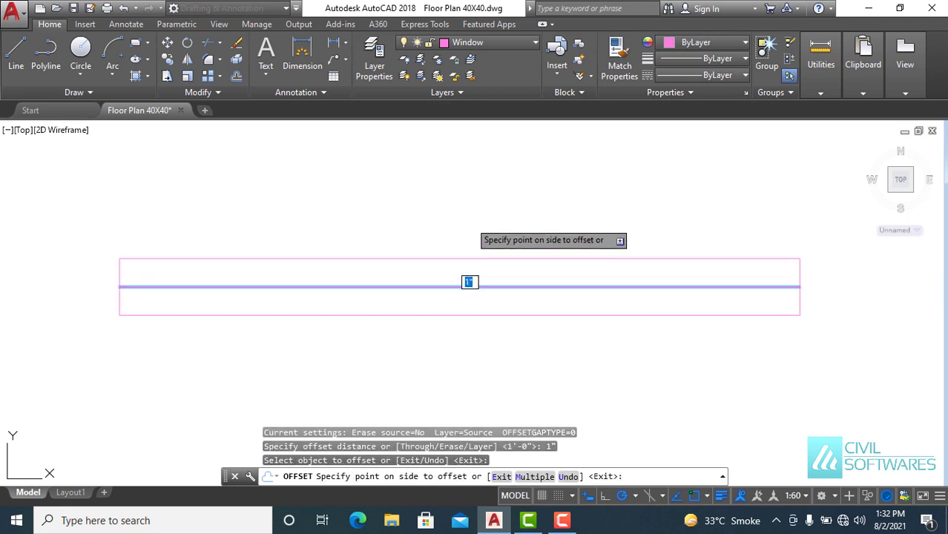
pyautogui.click(470, 281)
pyautogui.click(444, 287)
pyautogui.click(445, 315)
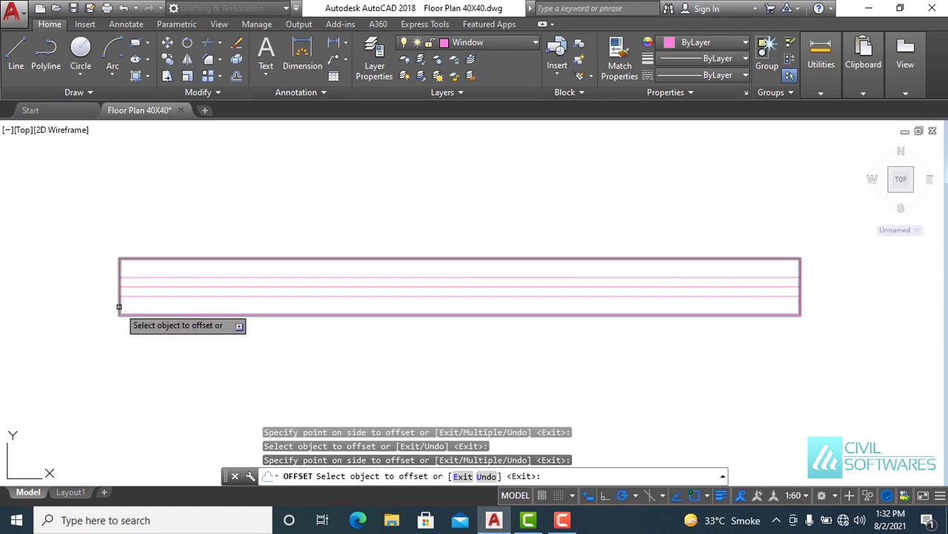
pyautogui.press('Escape')
# - Draw short vertical end lines 1" in from the left and right corners
pyautogui.scroll(2, 120, 307)
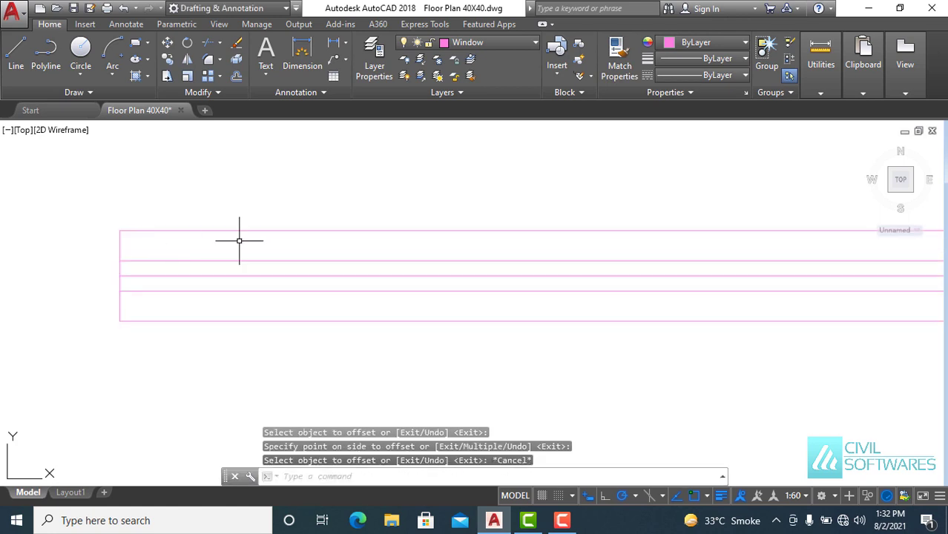
pyautogui.click(15, 54)
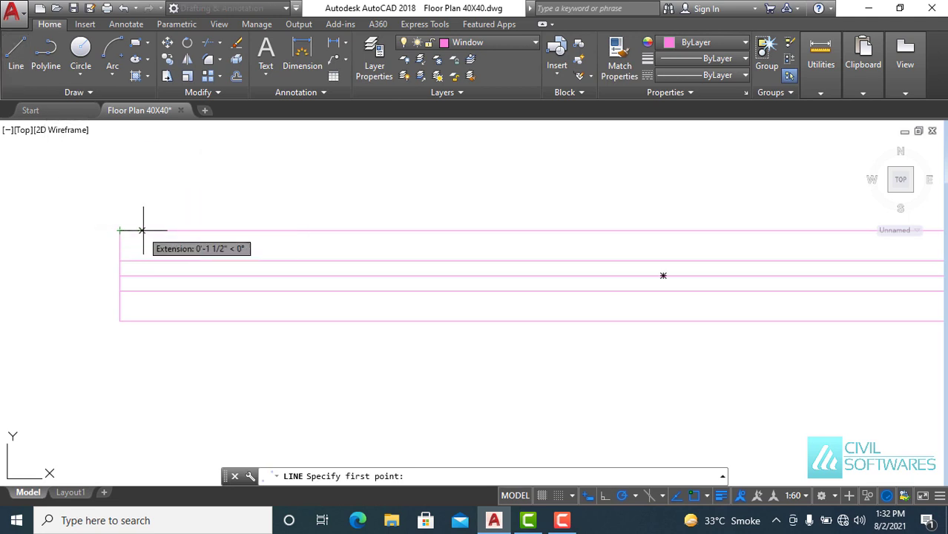
pyautogui.write("1'")
pyautogui.press('Return')
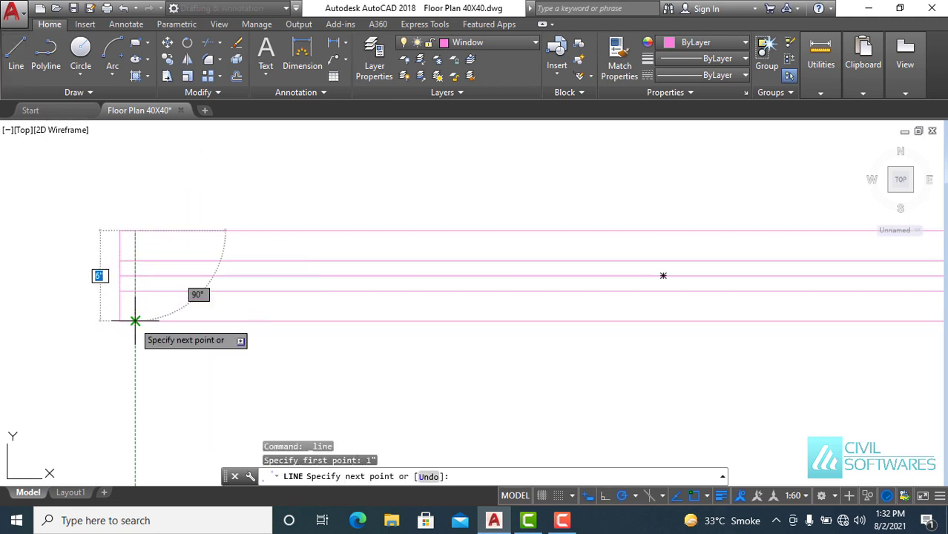
pyautogui.press('Escape')
pyautogui.scroll(-1, 227, 344)
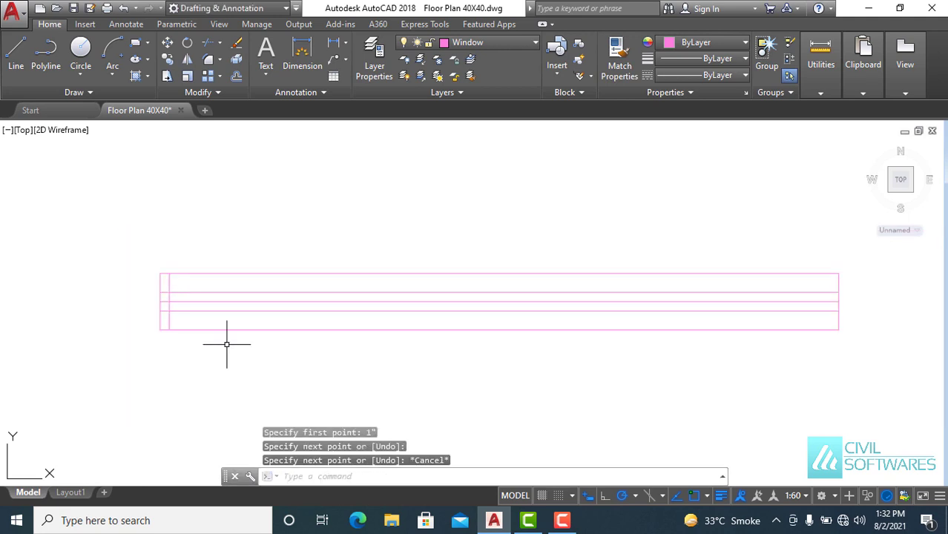
pyautogui.click(27, 56)
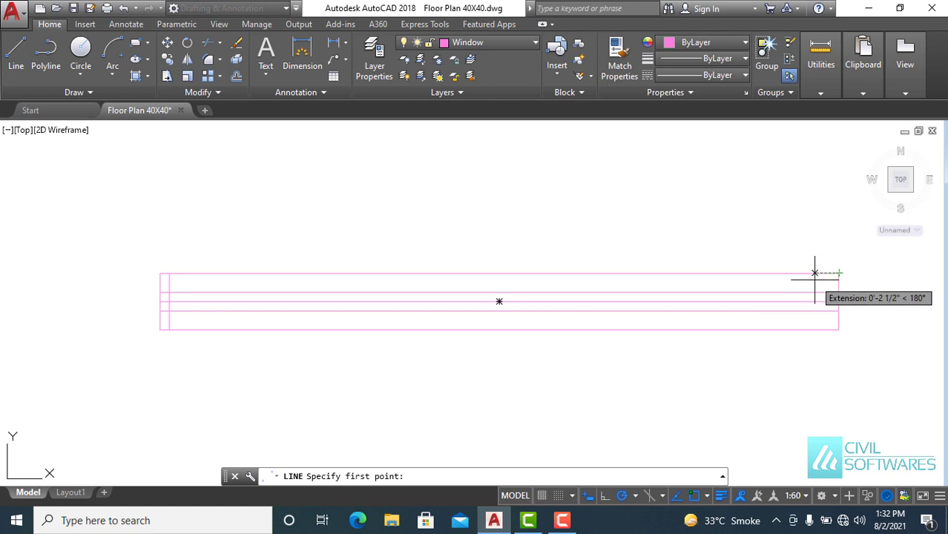
pyautogui.write('1')
pyautogui.press('Return')
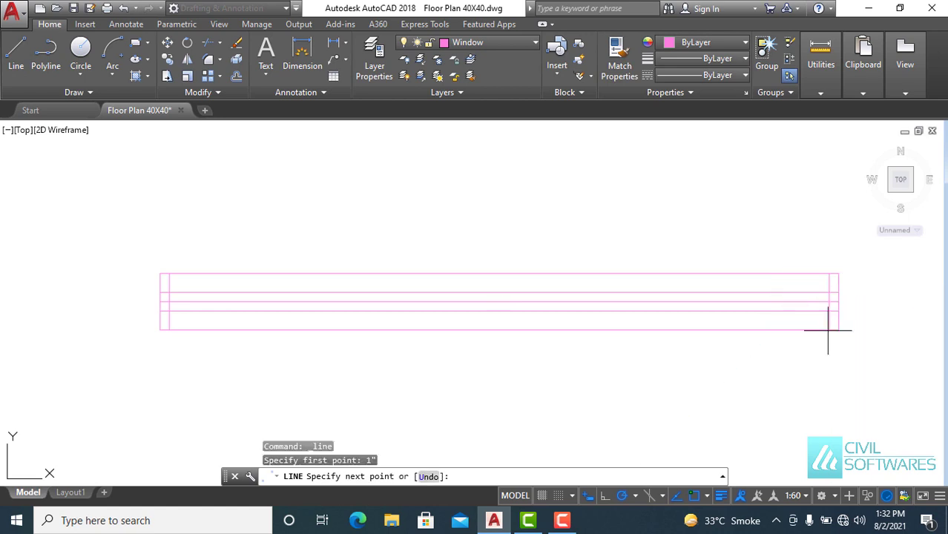
pyautogui.press('Escape')
pyautogui.scroll(2, 847, 287)
pyautogui.scroll(2, 852, 290)
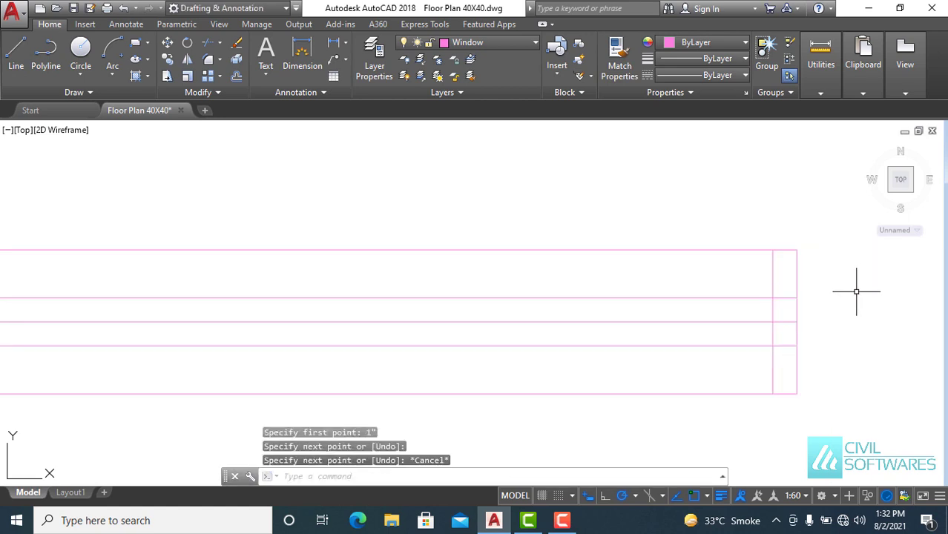
# - Trim the inner line ends and short vertical pieces at the right and left ends
pyautogui.write('tr')
pyautogui.press('Return')
pyautogui.press('Return')
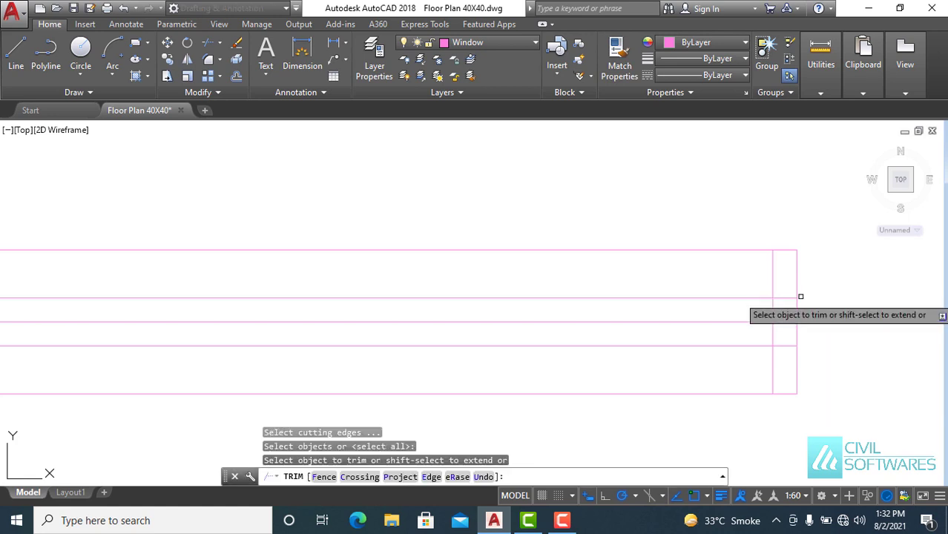
pyautogui.click(782, 297)
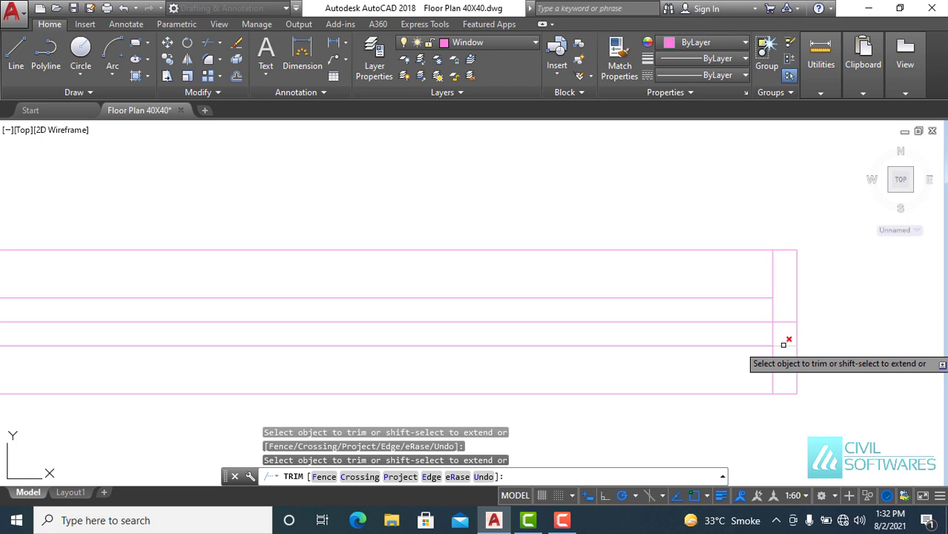
pyautogui.click(783, 344)
pyautogui.click(776, 325)
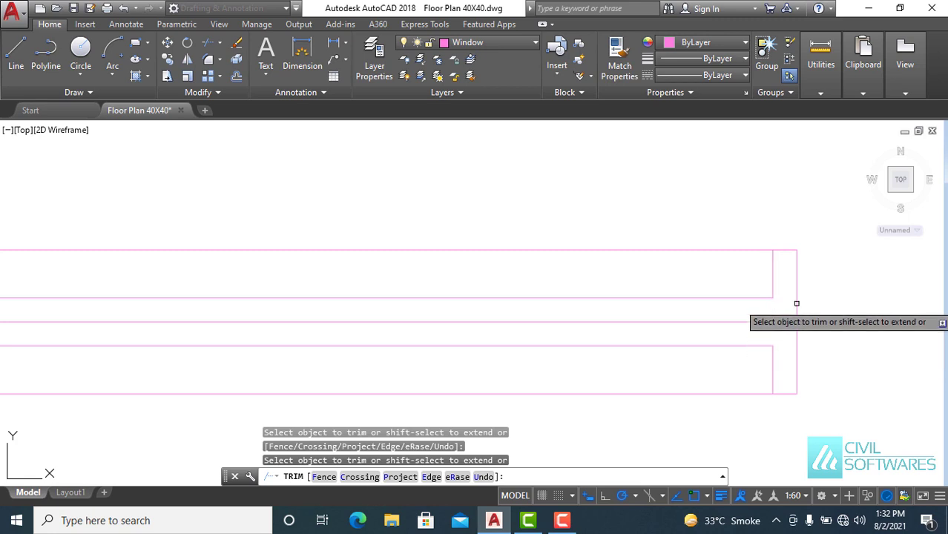
pyautogui.scroll(-3, 848, 281)
pyautogui.scroll(3, 189, 280)
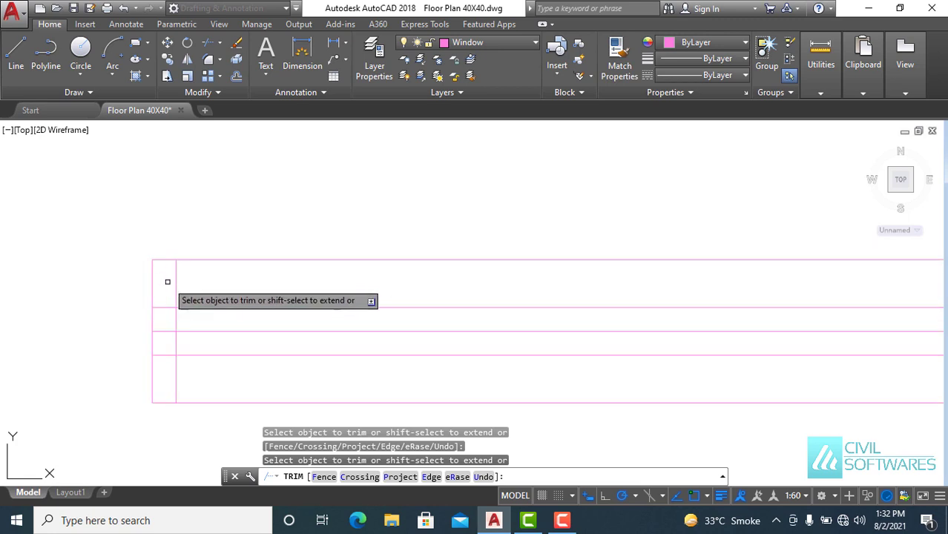
pyautogui.click(177, 343)
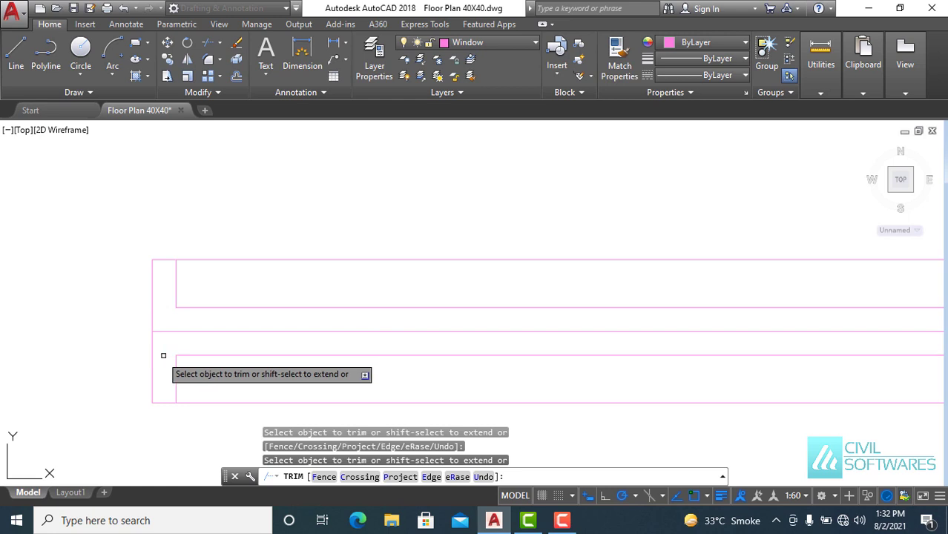
pyautogui.press('Escape')
# - Delete the window's leftover centre line
pyautogui.click(147, 331)
pyautogui.press('Delete')
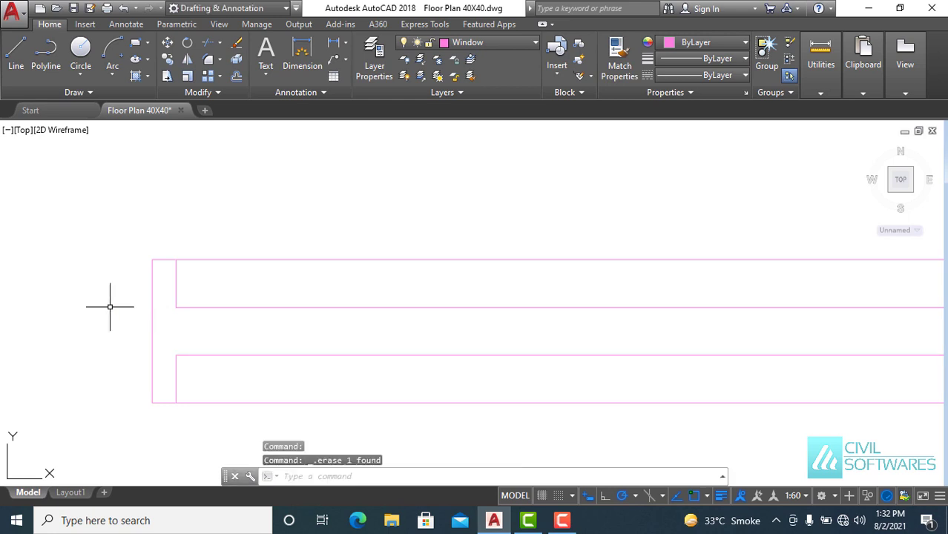
pyautogui.scroll(-4, 109, 306)
# - Copy the window symbol to the midpoint of the middle room's top-wall opening
pyautogui.click(62, 248)
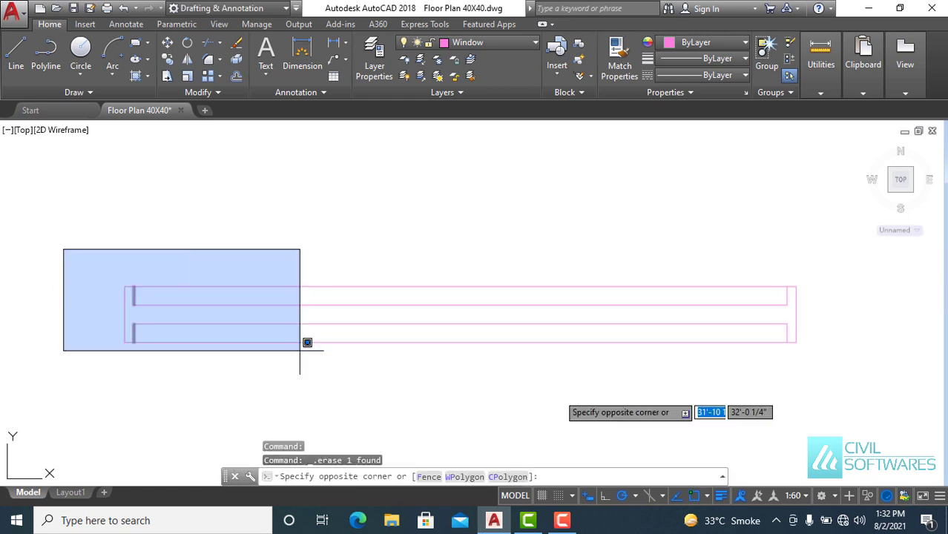
pyautogui.click(865, 410)
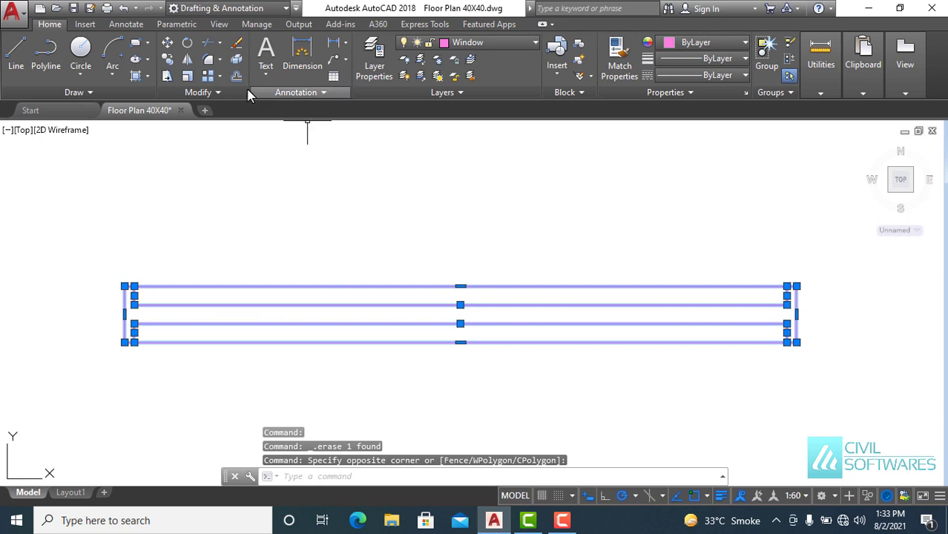
pyautogui.click(167, 60)
pyautogui.click(459, 286)
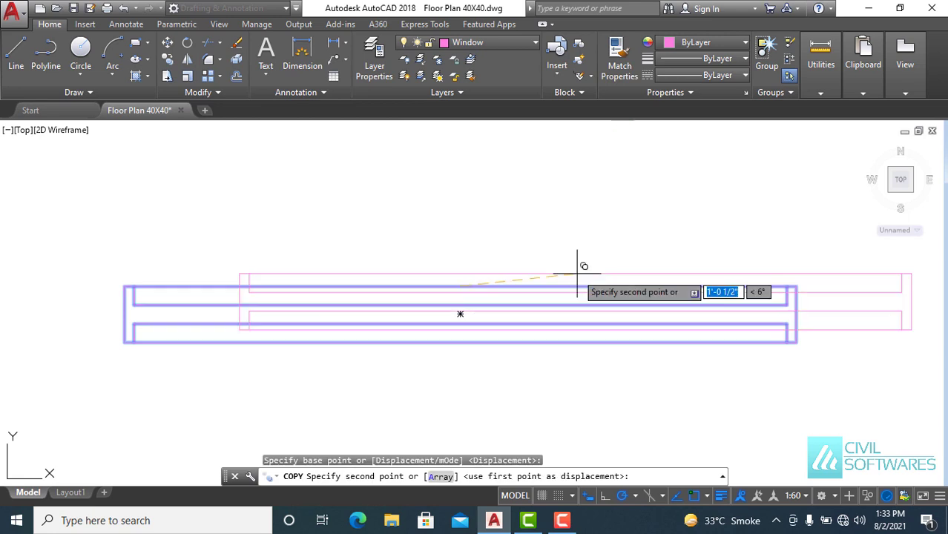
pyautogui.scroll(-8, 530, 268)
pyautogui.moveTo(727, 290); pyautogui.dragTo(266, 311, button='middle')
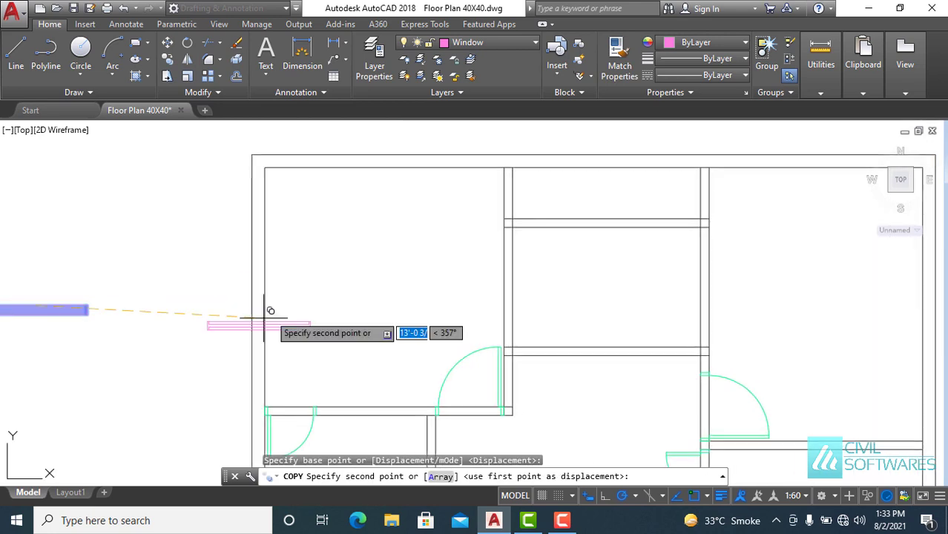
pyautogui.scroll(6, 568, 227)
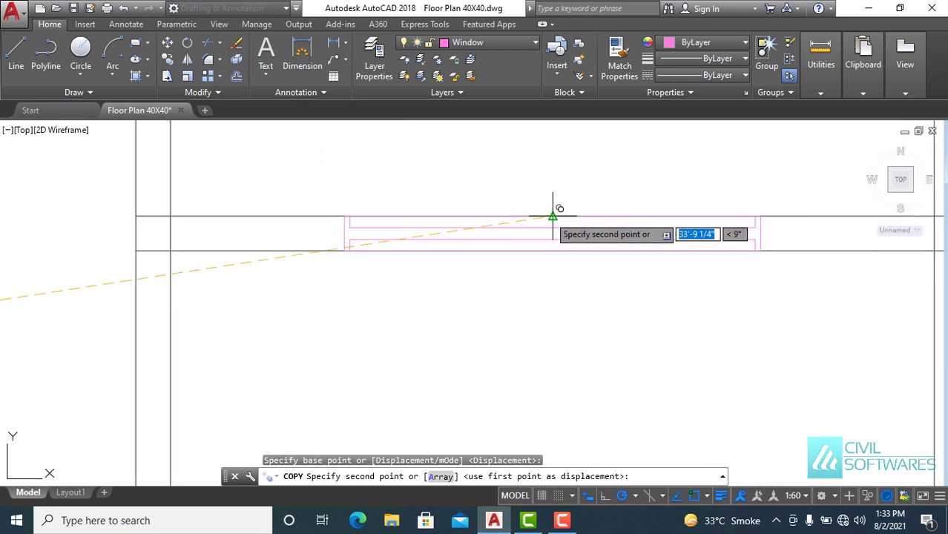
pyautogui.click(553, 216)
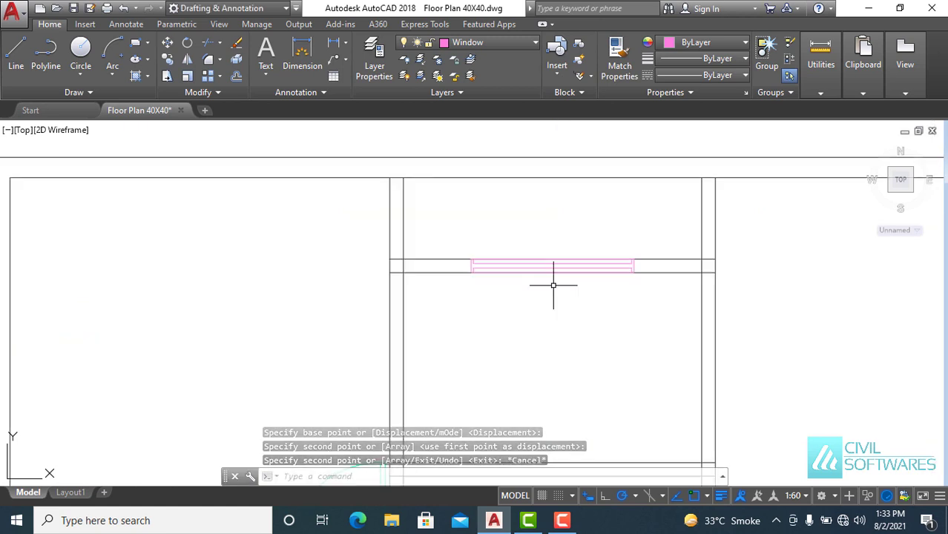
pyautogui.scroll(-4, 554, 284)
pyautogui.moveTo(560, 346); pyautogui.dragTo(469, 289, button='middle')
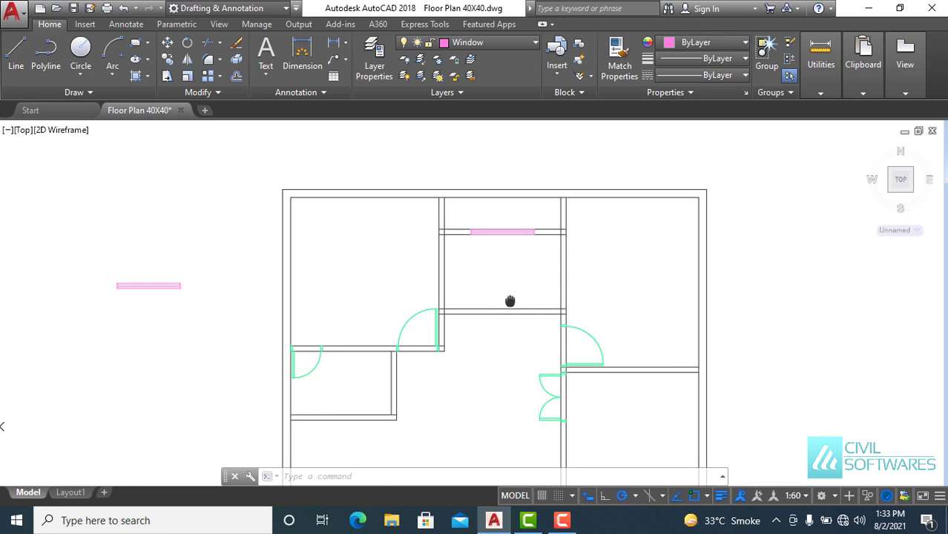
# - Copy the spare window symbol to the midpoint of the right-hand horizontal wall opening
pyautogui.click(37, 255)
pyautogui.click(180, 311)
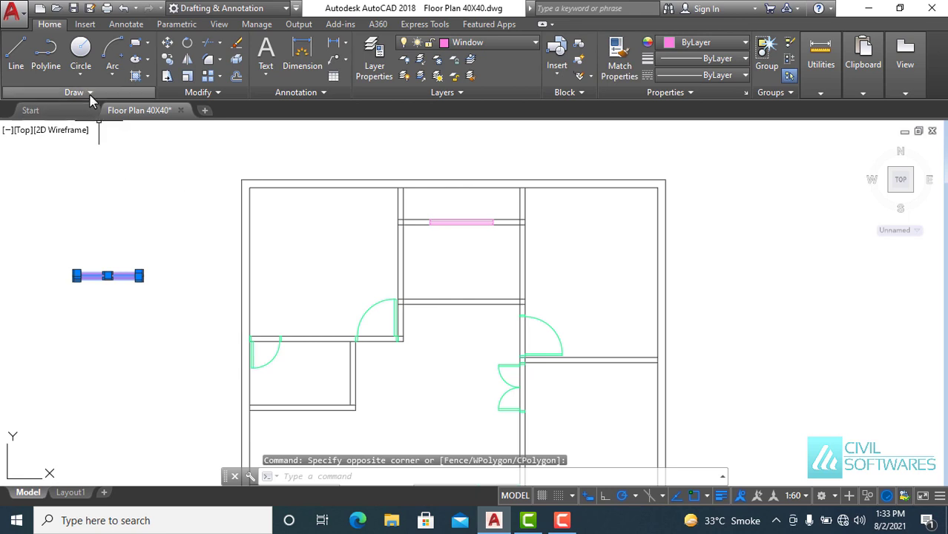
pyautogui.click(168, 59)
pyautogui.scroll(6, 93, 265)
pyautogui.click(151, 290)
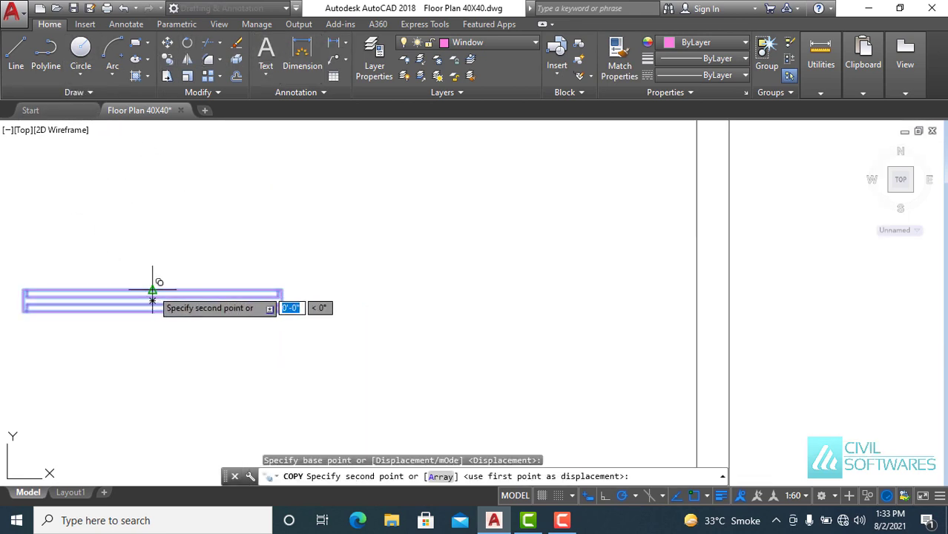
pyautogui.scroll(-4, 287, 235)
pyautogui.scroll(-2, 287, 236)
pyautogui.scroll(6, 667, 333)
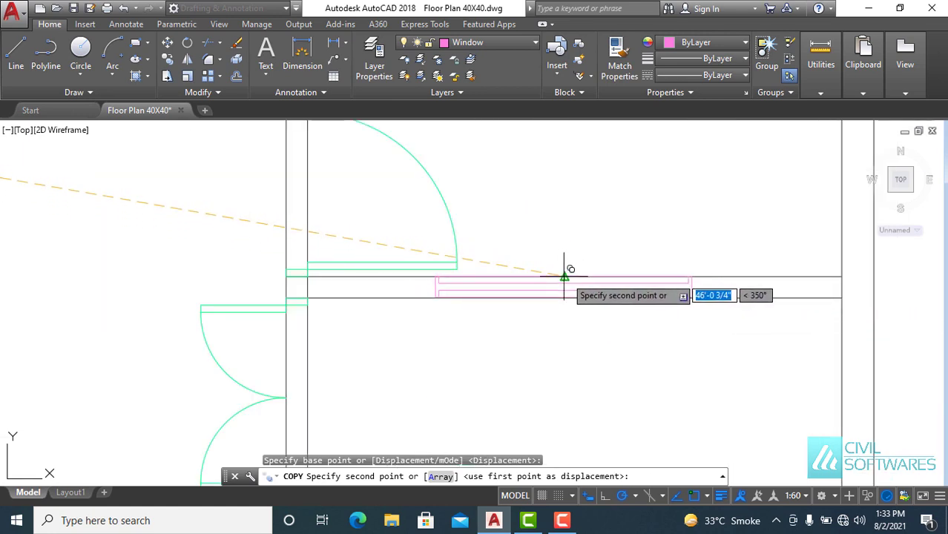
pyautogui.click(616, 276)
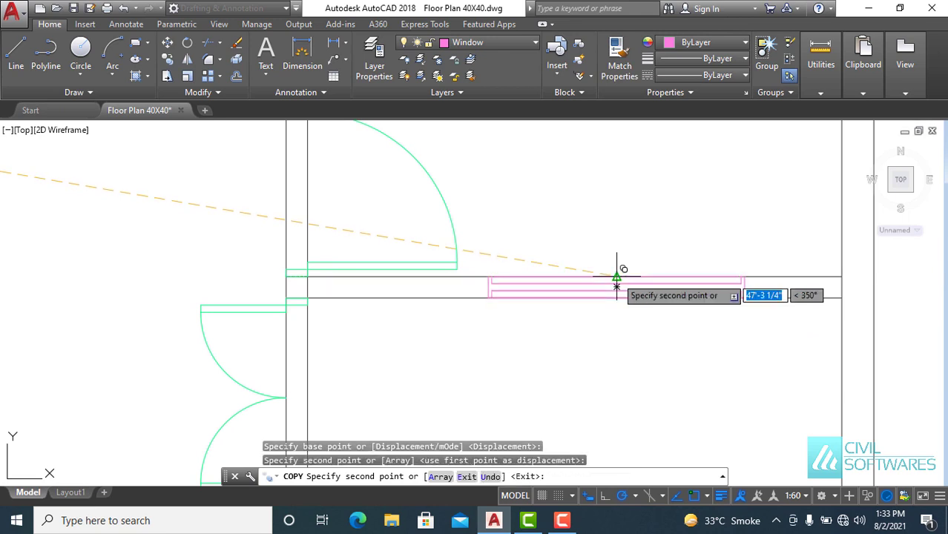
pyautogui.press('Escape')
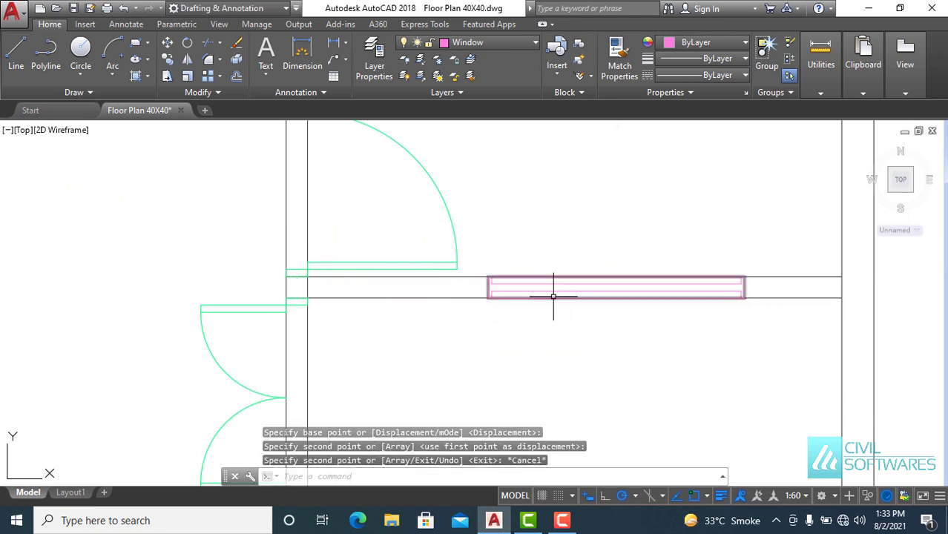
# - Pan and zoom out to see the other rooms of the plan
pyautogui.scroll(3, 304, 292)
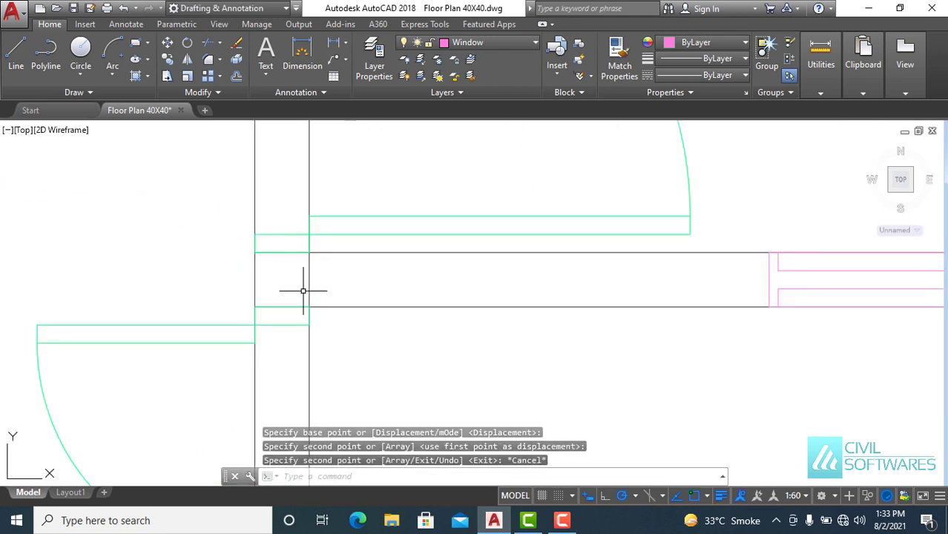
pyautogui.scroll(-4, 303, 291)
pyautogui.scroll(-3, 326, 252)
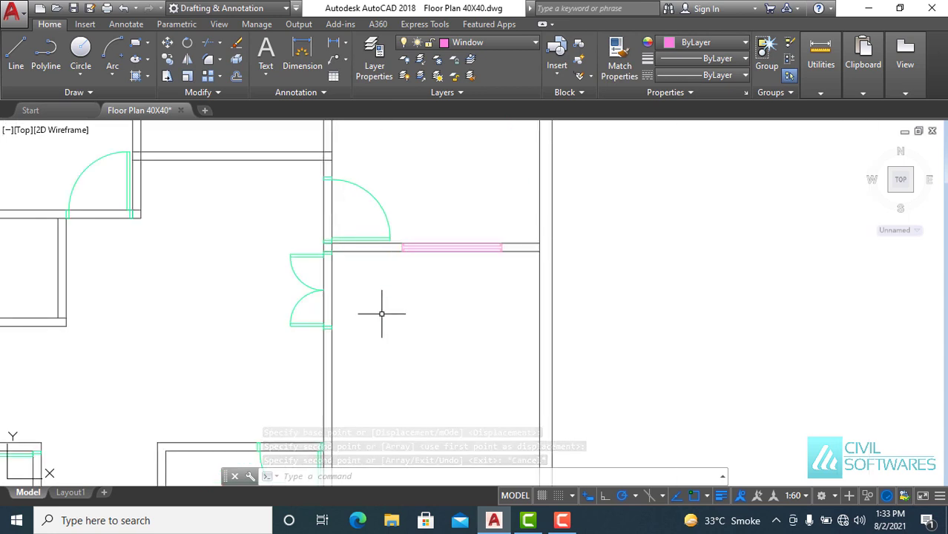
pyautogui.moveTo(381, 313); pyautogui.dragTo(434, 226, button='middle')
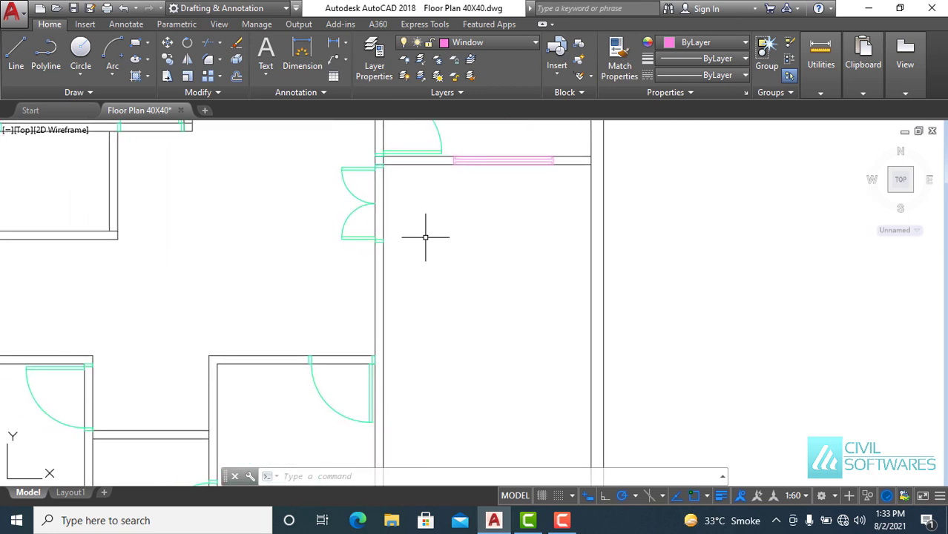
pyautogui.scroll(-8, 159, 240)
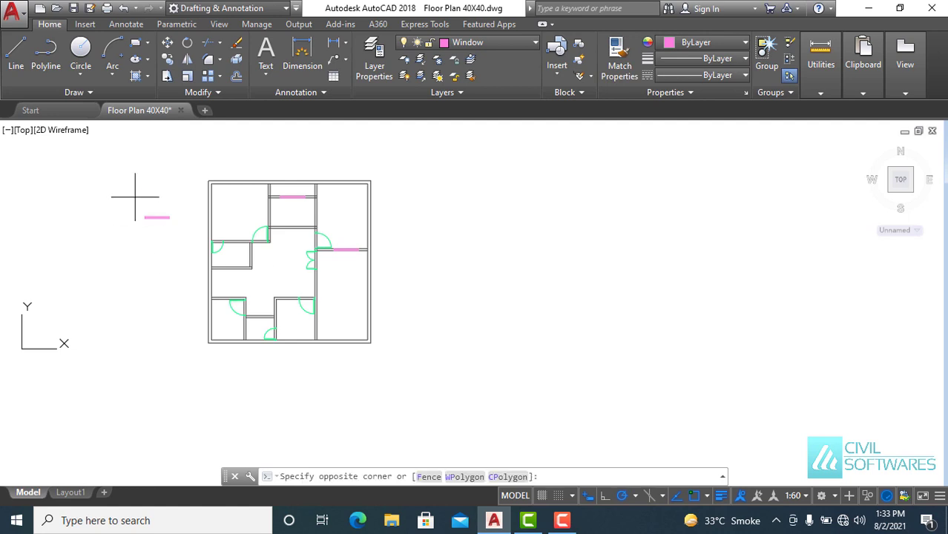
# - Copy the spare window symbol to a spot beside the inner vertical wall
pyautogui.click(182, 234)
pyautogui.scroll(8, 142, 206)
pyautogui.scroll(4, 133, 204)
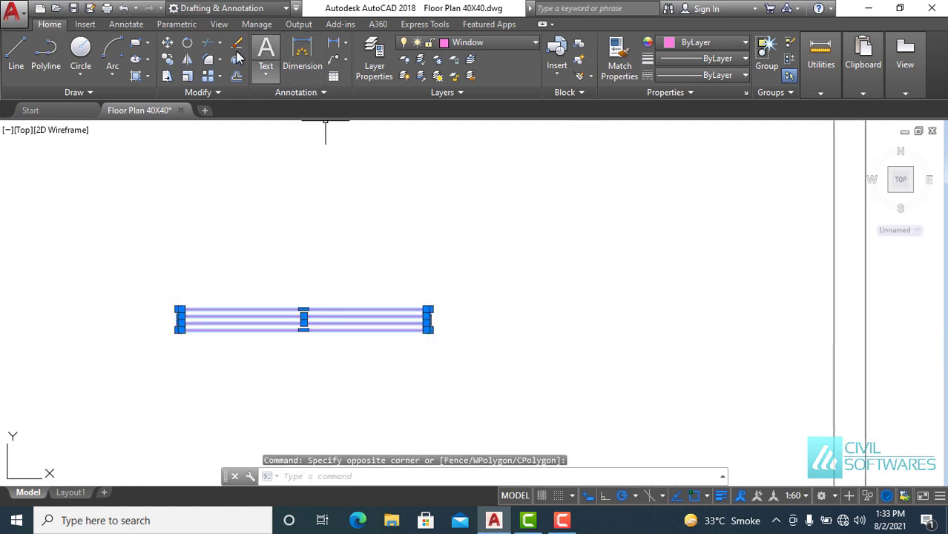
pyautogui.click(166, 63)
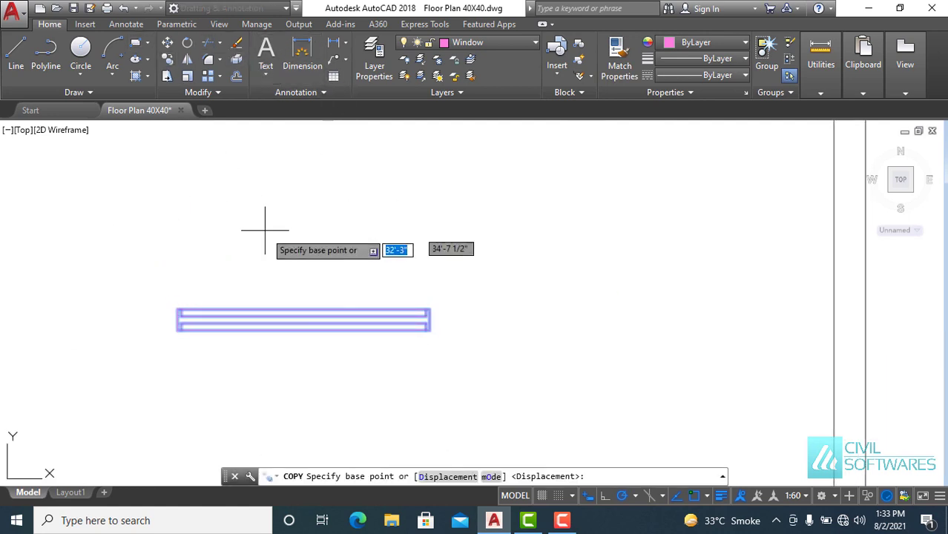
pyautogui.click(304, 319)
pyautogui.scroll(-6, 430, 264)
pyautogui.scroll(-1, 430, 264)
pyautogui.scroll(5, 673, 377)
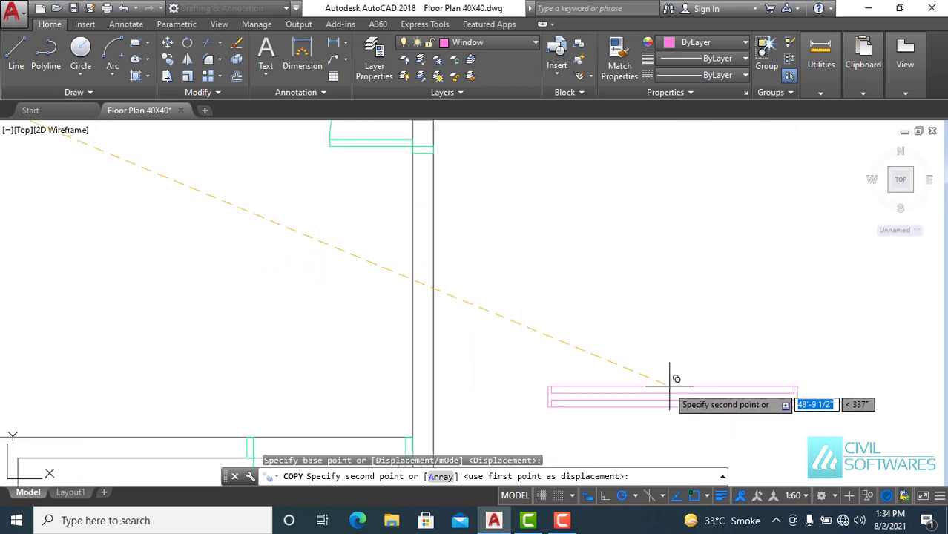
pyautogui.click(574, 330)
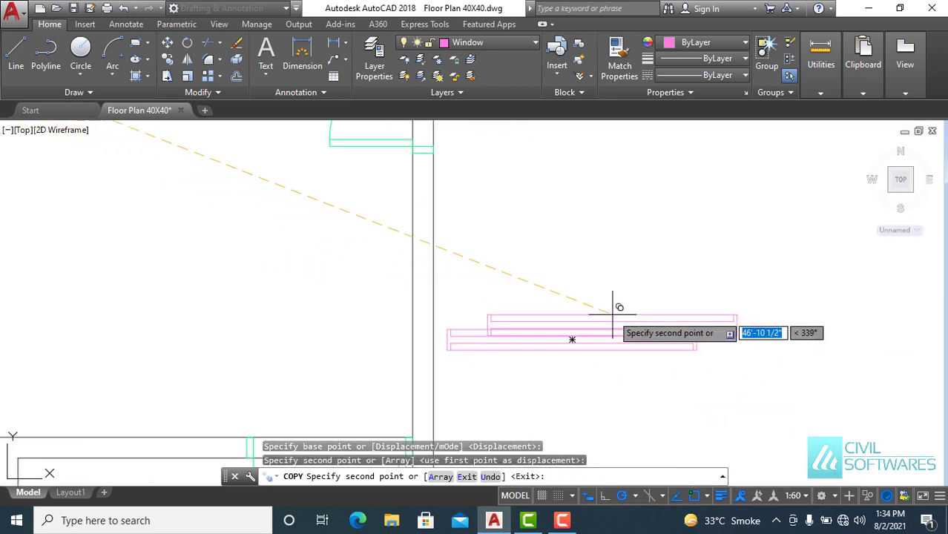
pyautogui.press('Escape')
# - Rotate the new window copy 90° about its corner so it stands vertically
pyautogui.click(440, 301)
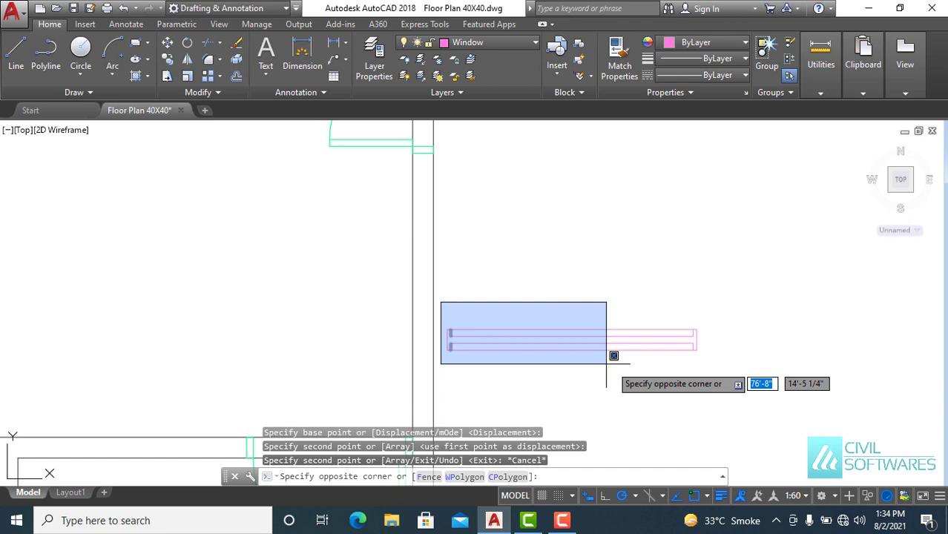
pyautogui.click(735, 374)
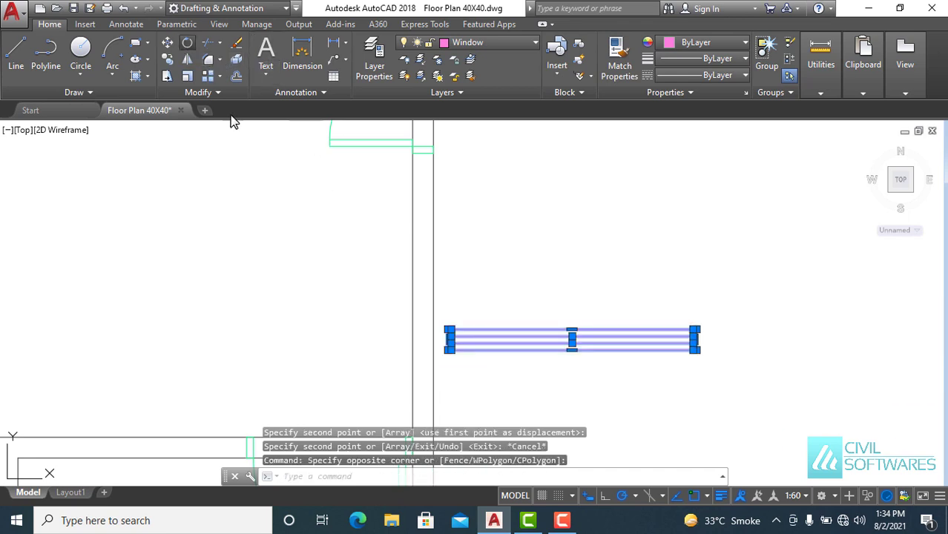
pyautogui.click(187, 42)
pyautogui.click(448, 346)
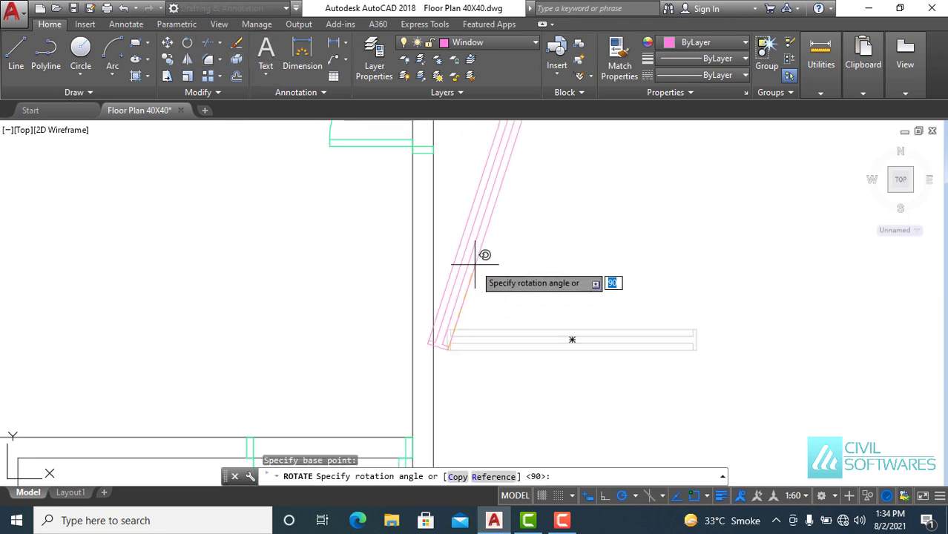
pyautogui.click(457, 420)
# - Copy the vertical window into the right-hand vertical wall opening
pyautogui.moveTo(482, 355); pyautogui.dragTo(514, 253, button='middle')
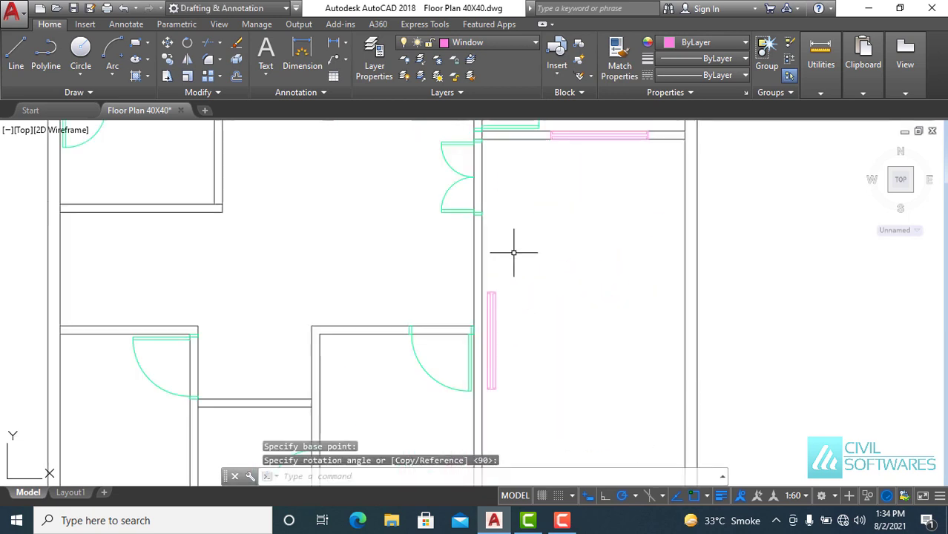
pyautogui.scroll(2, 486, 446)
pyautogui.click(483, 194)
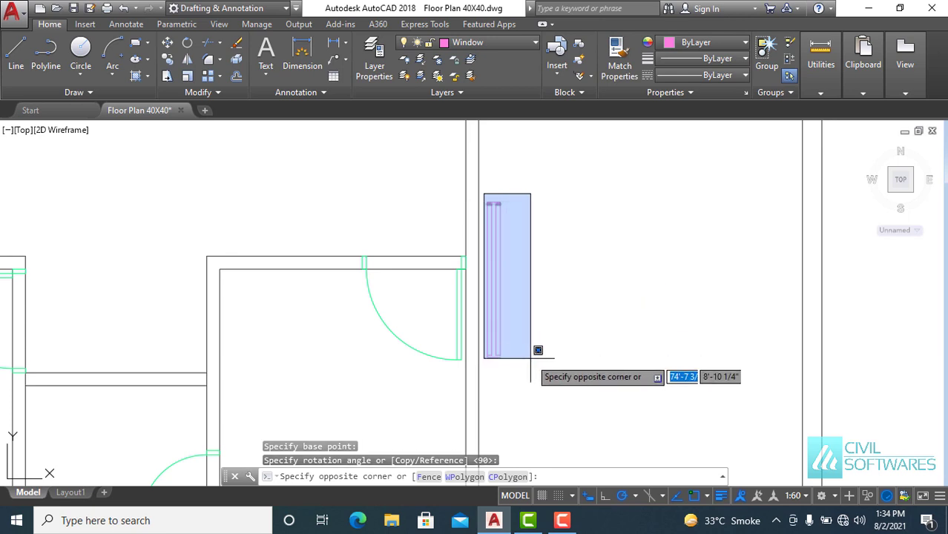
pyautogui.click(537, 377)
pyautogui.click(171, 61)
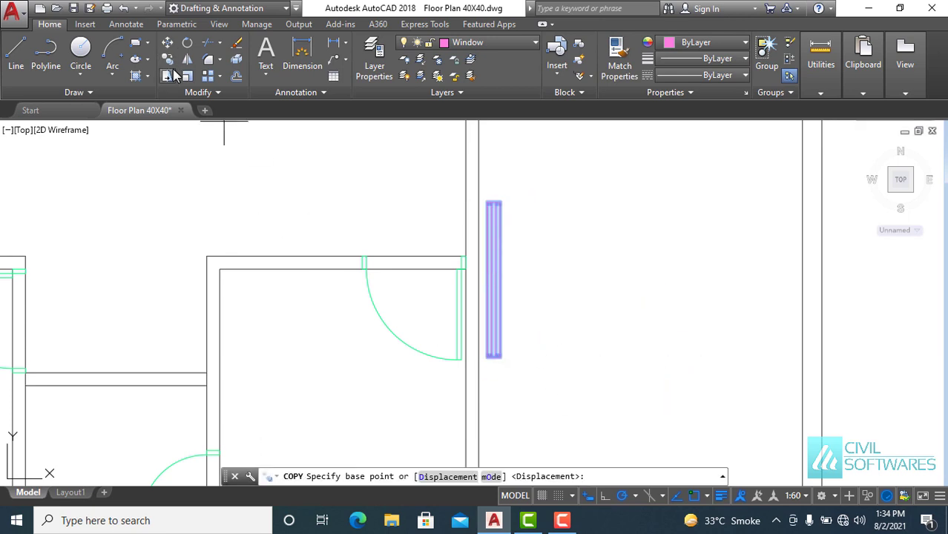
pyautogui.click(491, 277)
pyautogui.scroll(-2, 515, 190)
pyautogui.scroll(2, 508, 186)
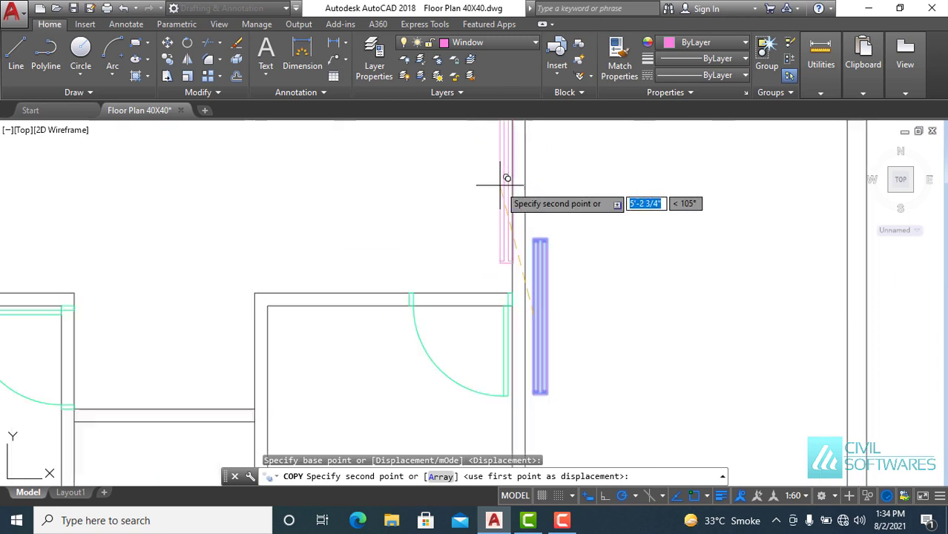
pyautogui.scroll(1, 523, 193)
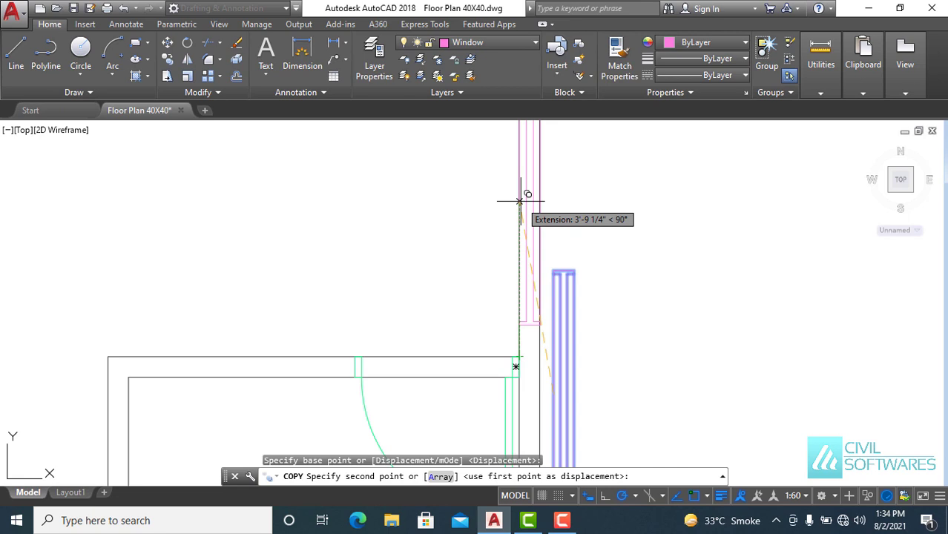
pyautogui.press('Escape')
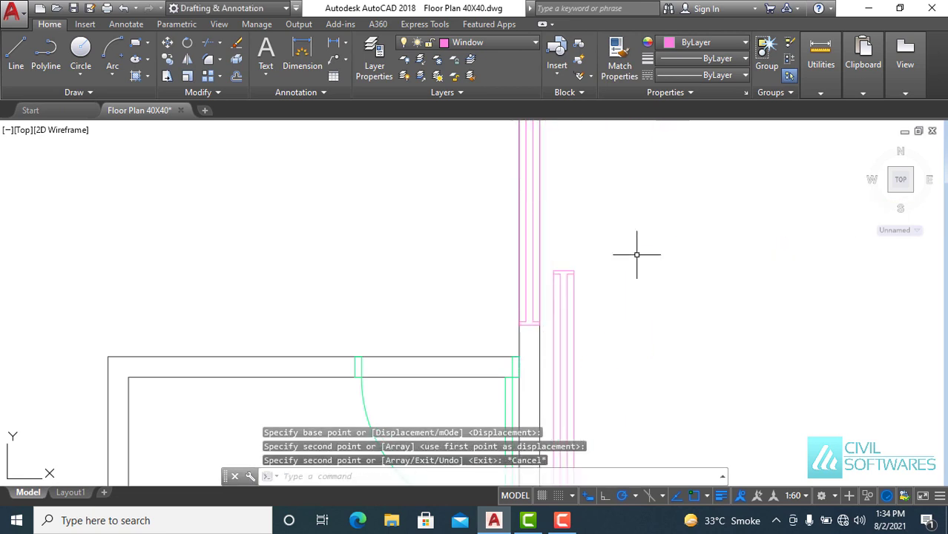
# - Delete the leftover rotated window copy beside the wall
pyautogui.scroll(-3, 612, 208)
pyautogui.scroll(3, 613, 209)
pyautogui.scroll(3, 616, 192)
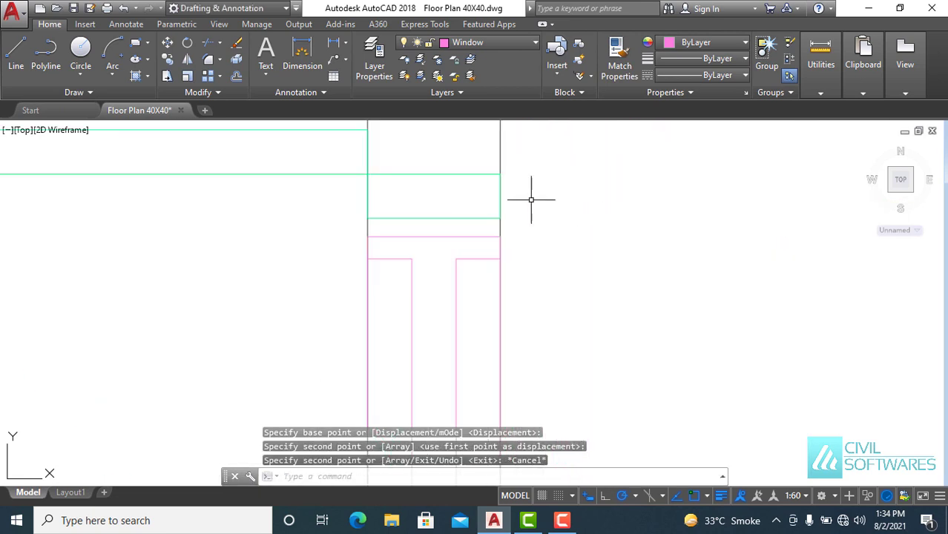
pyautogui.scroll(-3, 531, 199)
pyautogui.scroll(-2, 512, 191)
pyautogui.scroll(2, 527, 381)
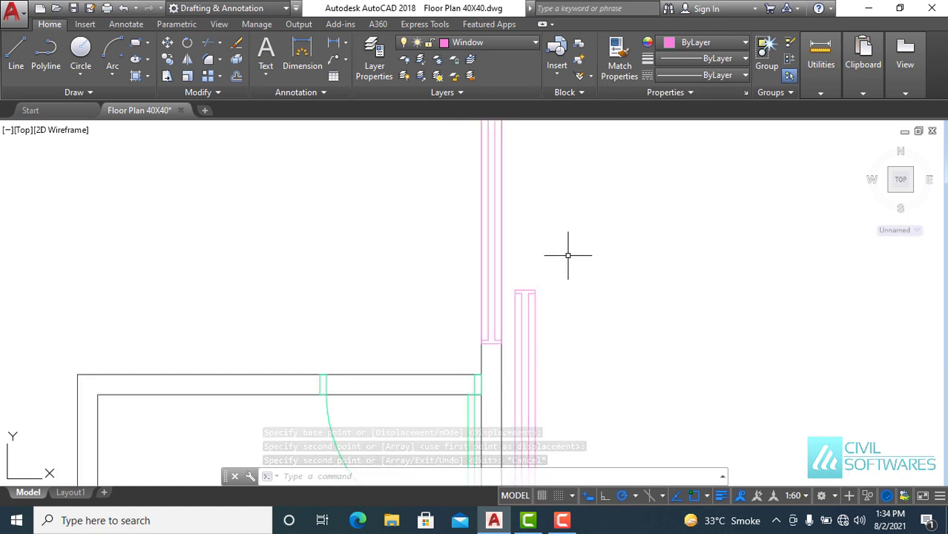
pyautogui.moveTo(568, 255); pyautogui.dragTo(642, 150, button='middle')
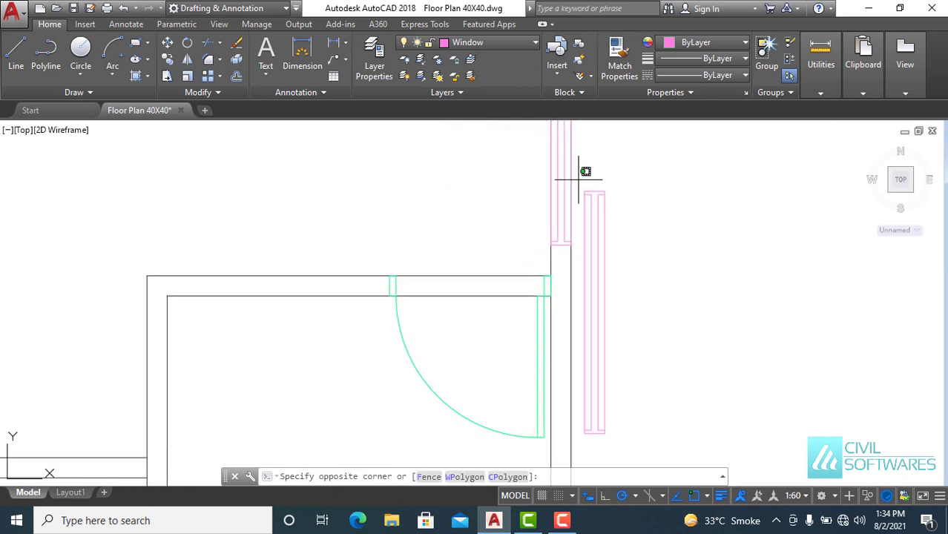
pyautogui.click(627, 436)
pyautogui.press('Delete')
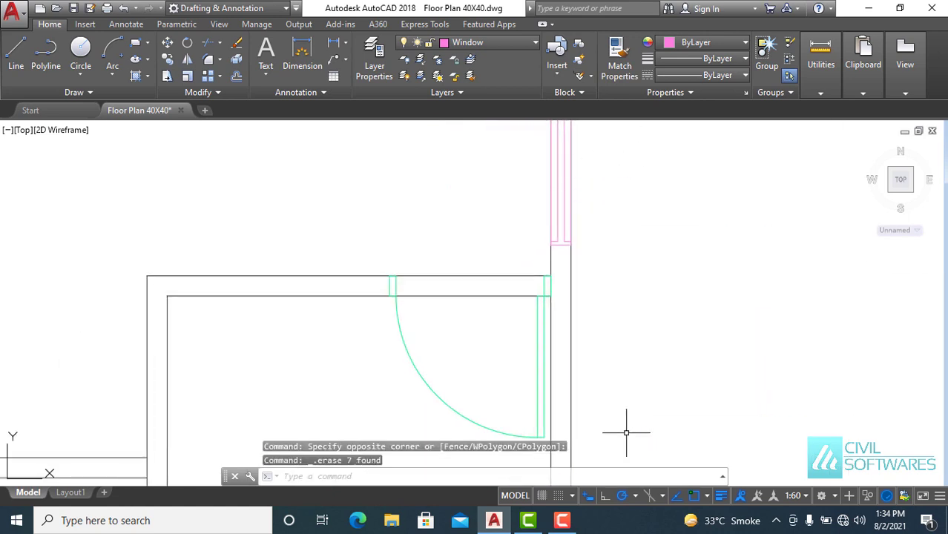
pyautogui.moveTo(531, 187); pyautogui.dragTo(530, 330, button='middle')
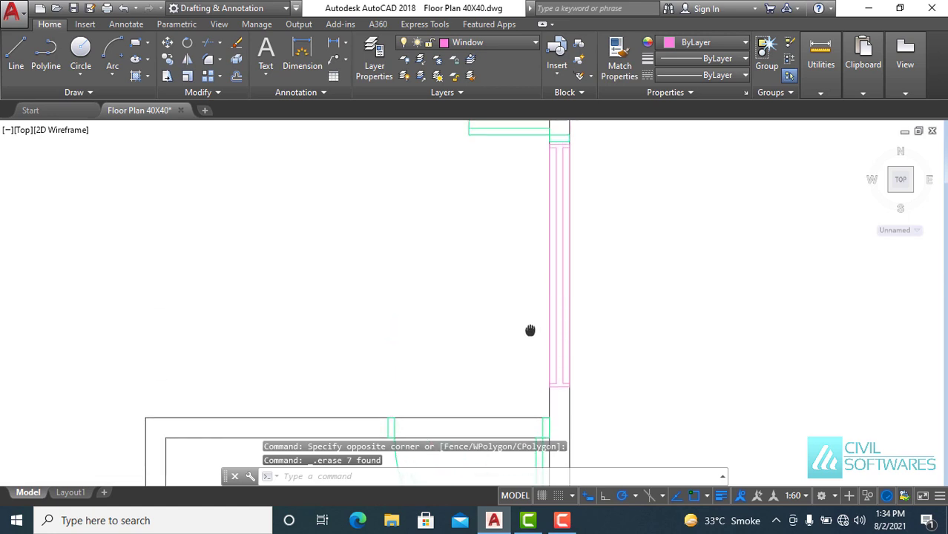
# - Move the wall ends above the window down so they meet the window
pyautogui.click(575, 387)
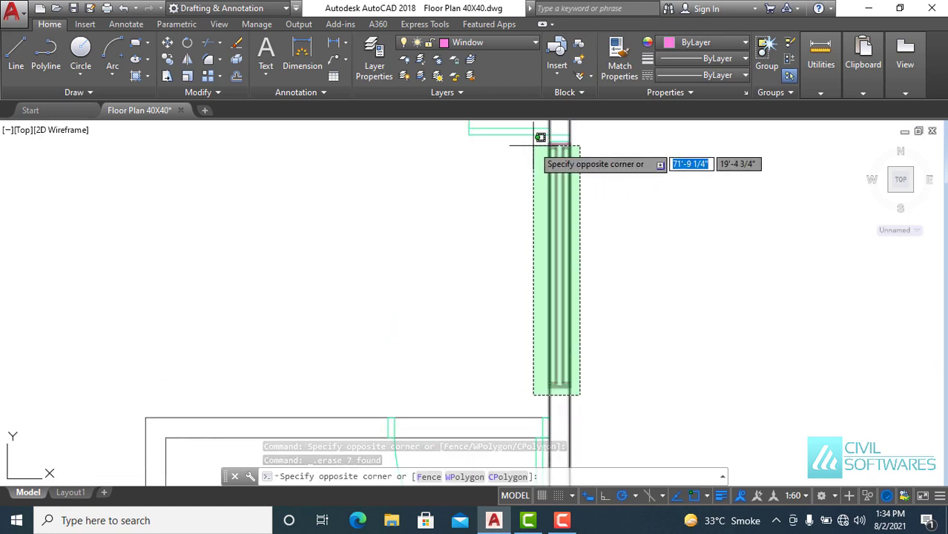
pyautogui.scroll(2, 540, 138)
pyautogui.scroll(2, 535, 142)
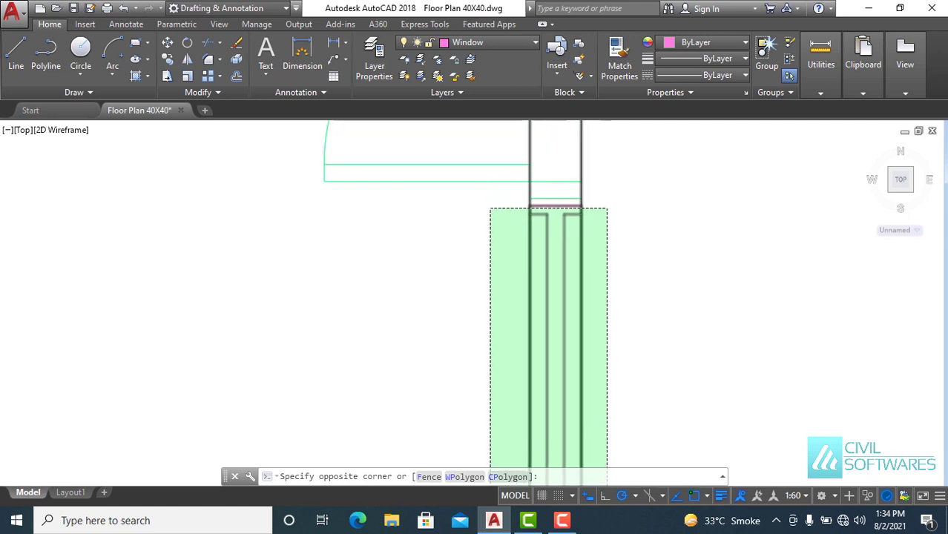
pyautogui.click(494, 202)
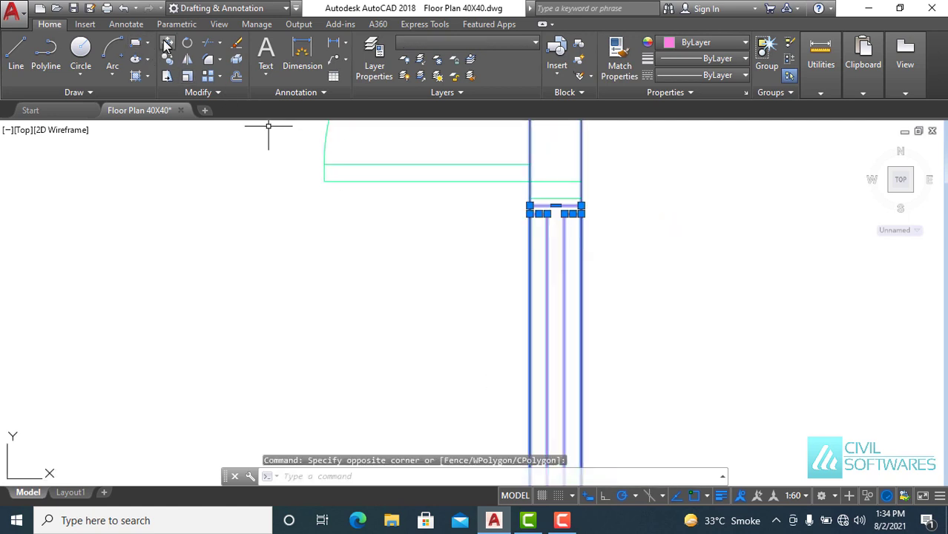
pyautogui.click(167, 45)
pyautogui.click(528, 214)
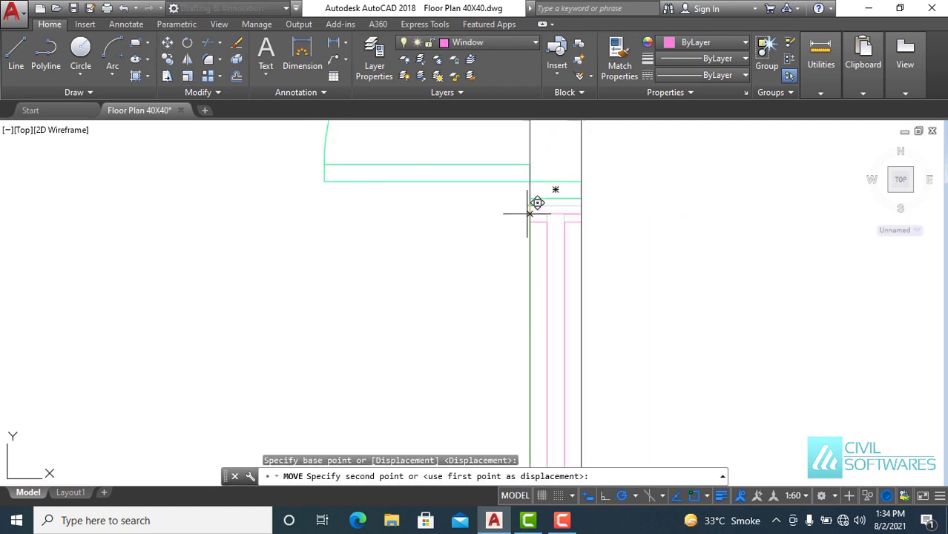
pyautogui.click(529, 227)
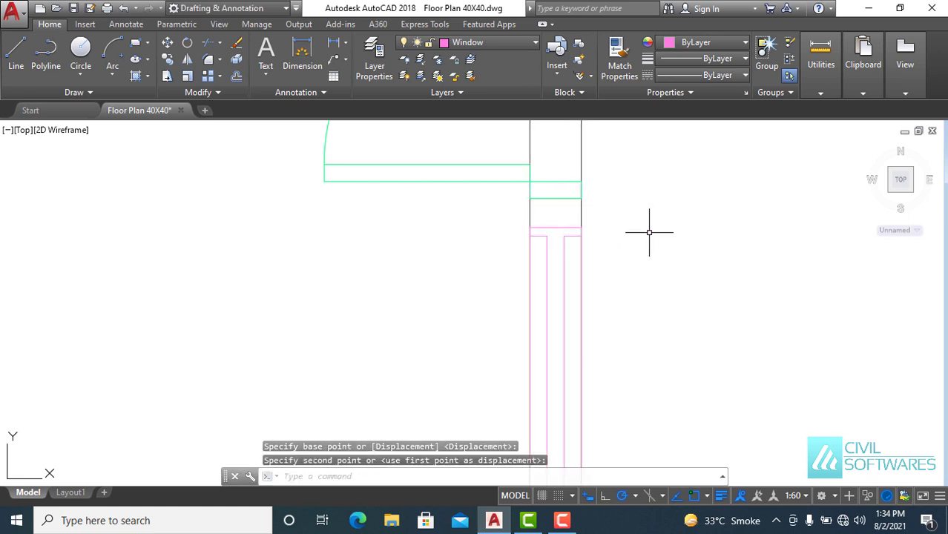
pyautogui.press('Escape')
# - Delete the spare window symbol lying outside the plan's top-left corner
pyautogui.scroll(-3, 649, 232)
pyautogui.scroll(-2, 642, 187)
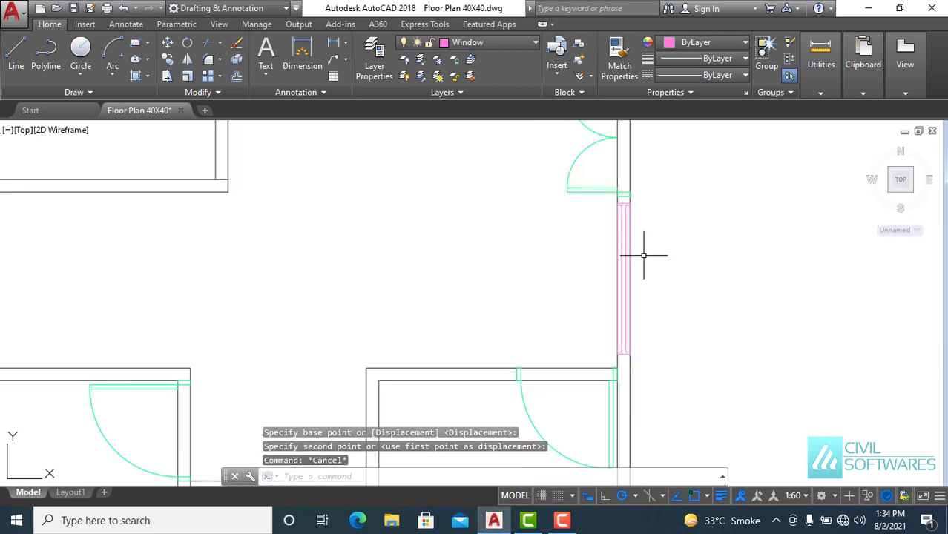
pyautogui.scroll(-1, 643, 255)
pyautogui.scroll(-2, 622, 325)
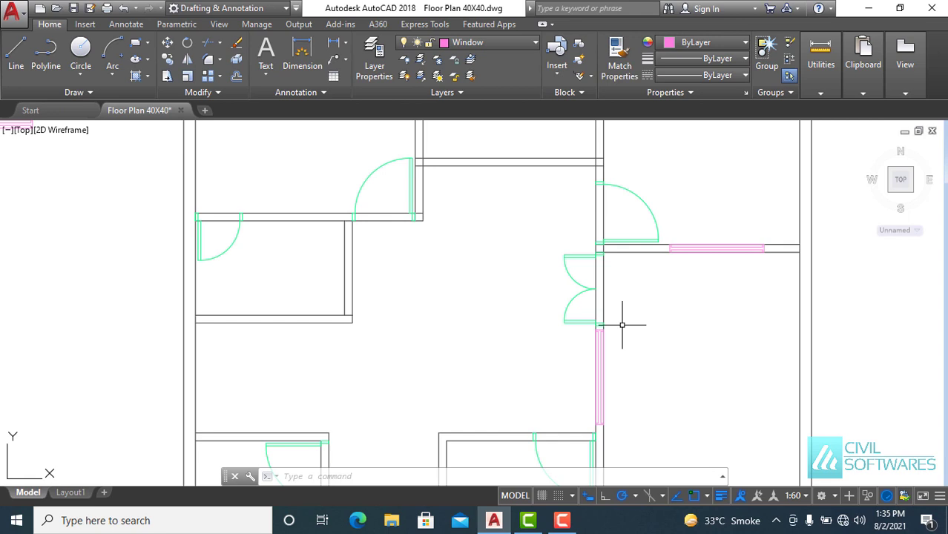
pyautogui.moveTo(361, 264); pyautogui.dragTo(533, 324, button='middle')
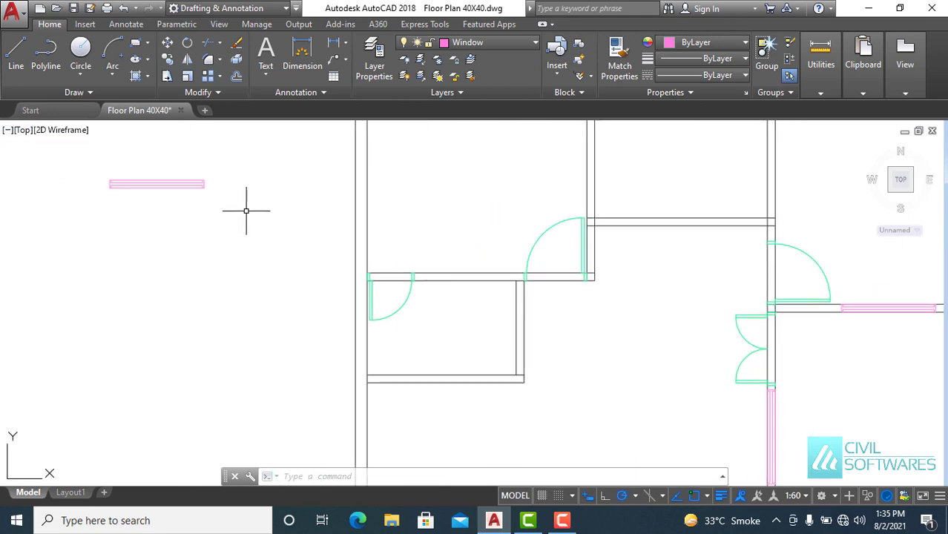
pyautogui.click(87, 159)
pyautogui.click(238, 218)
pyautogui.press('Delete')
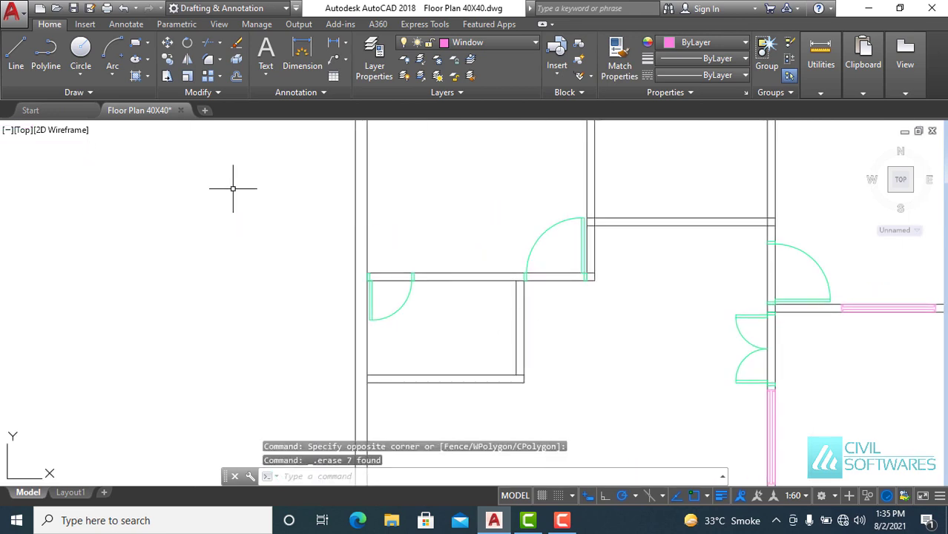
pyautogui.scroll(1, 232, 189)
pyautogui.scroll(1, 298, 214)
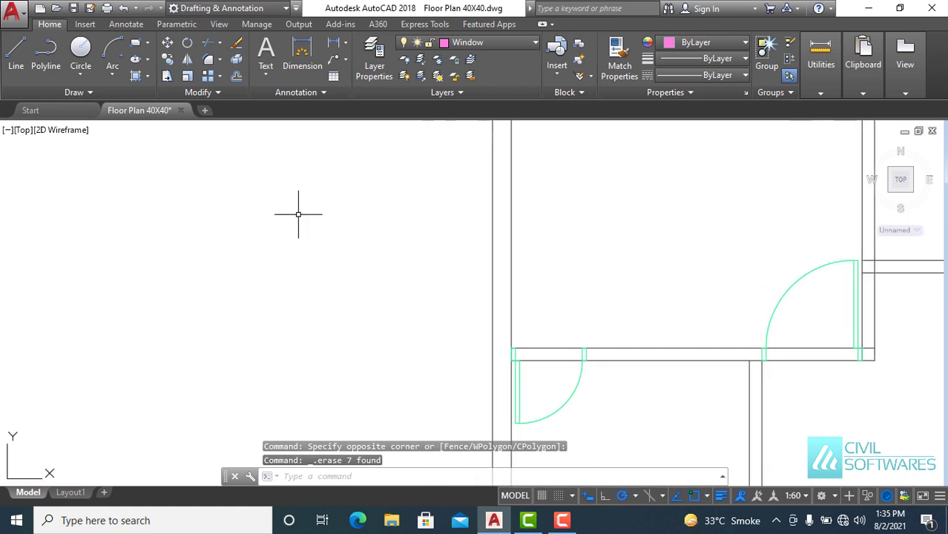
pyautogui.click(135, 76)
# - Draw a 6' by 9" rectangle left of the plan with a horizontal centre line across it
pyautogui.click(256, 301)
pyautogui.write("9'")
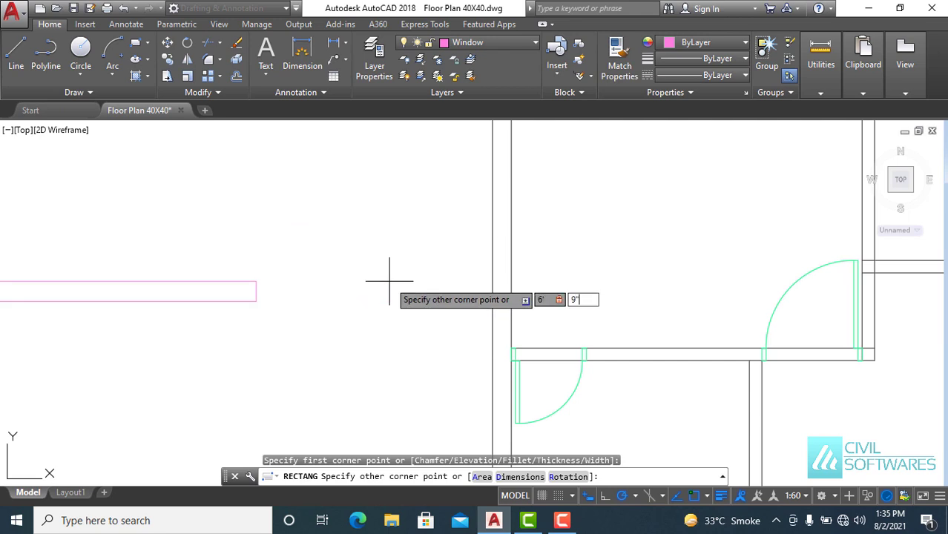
pyautogui.press('Return')
pyautogui.scroll(2, 377, 290)
pyautogui.scroll(2, 322, 290)
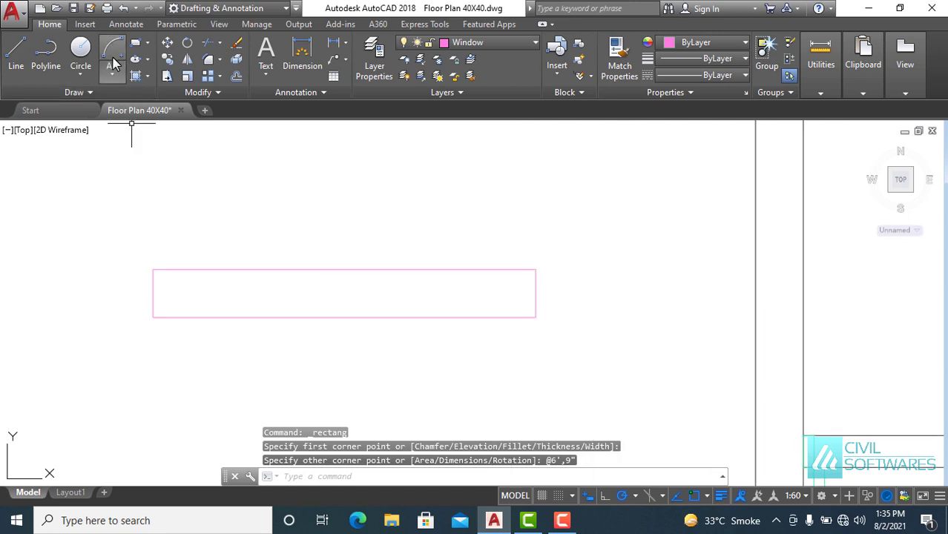
pyautogui.click(16, 52)
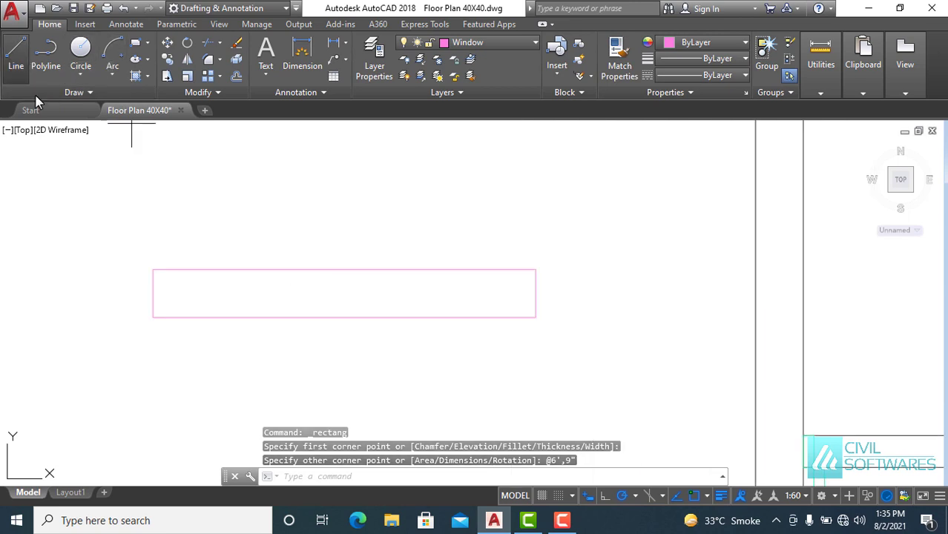
pyautogui.click(153, 293)
pyautogui.click(535, 293)
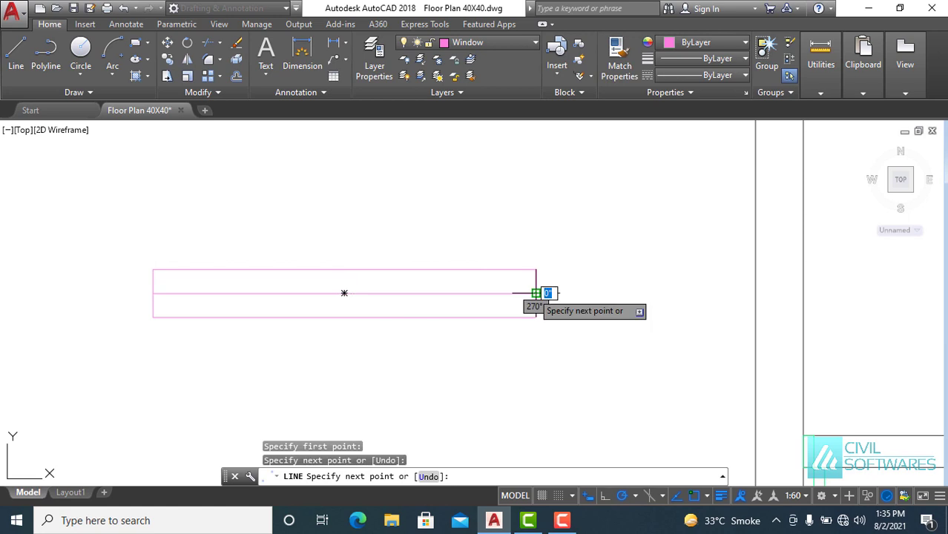
pyautogui.press('Escape')
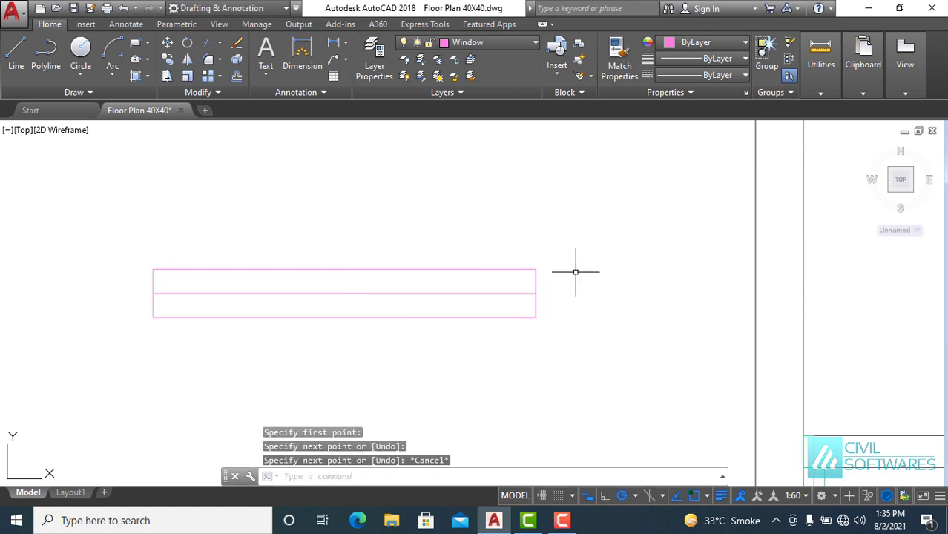
# - Offset the centre line 1" up and 1" down, then erase the centre line
pyautogui.write('o')
pyautogui.press('Return')
pyautogui.press('Return')
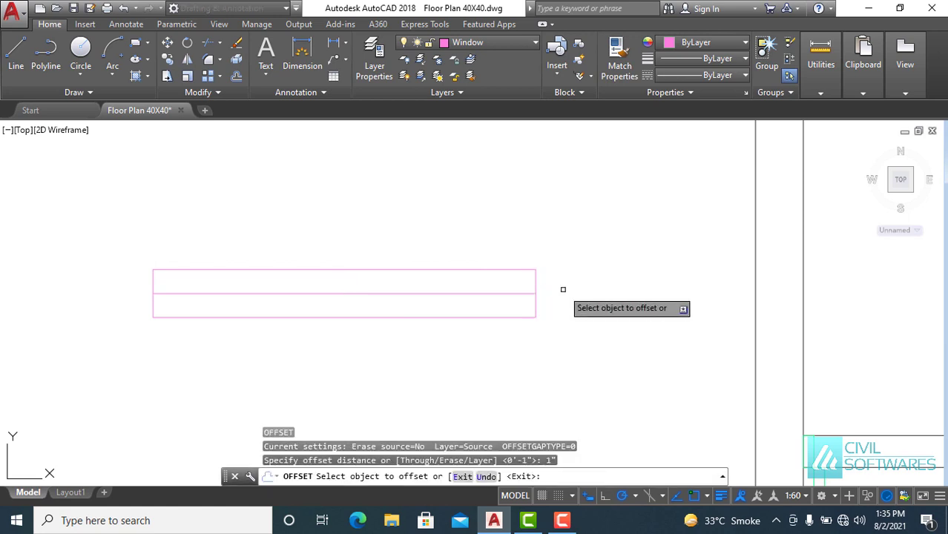
pyautogui.click(511, 293)
pyautogui.click(511, 285)
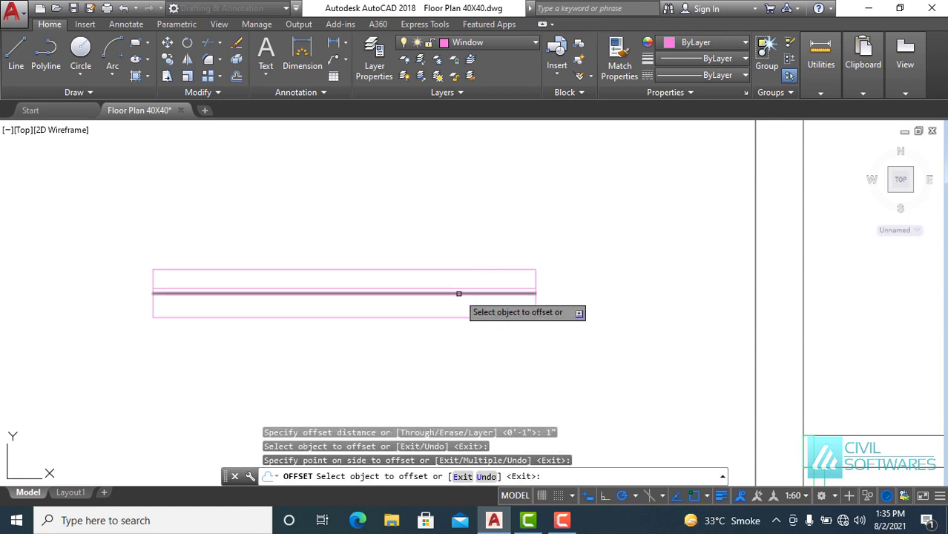
pyautogui.click(456, 292)
pyautogui.click(460, 335)
pyautogui.press('Escape')
pyautogui.scroll(4, 155, 314)
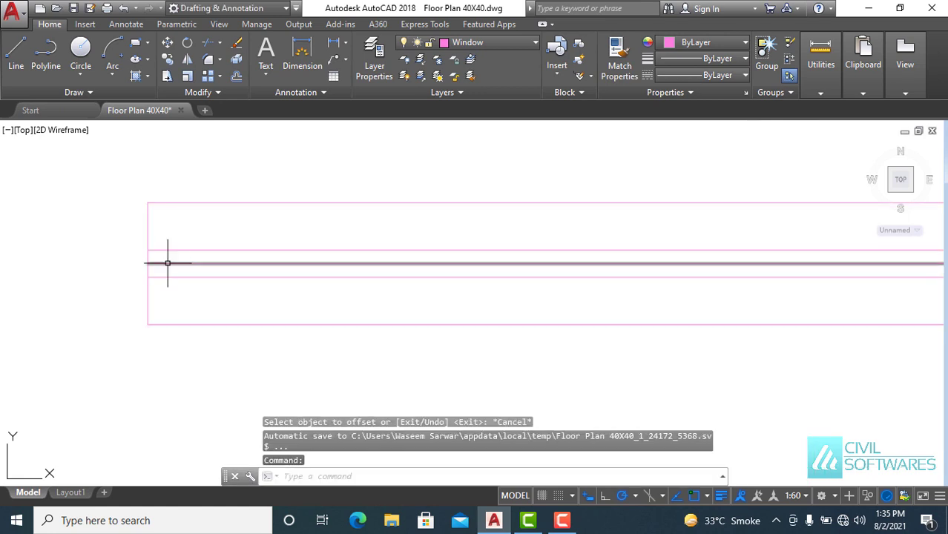
pyautogui.click(170, 263)
pyautogui.press('Delete')
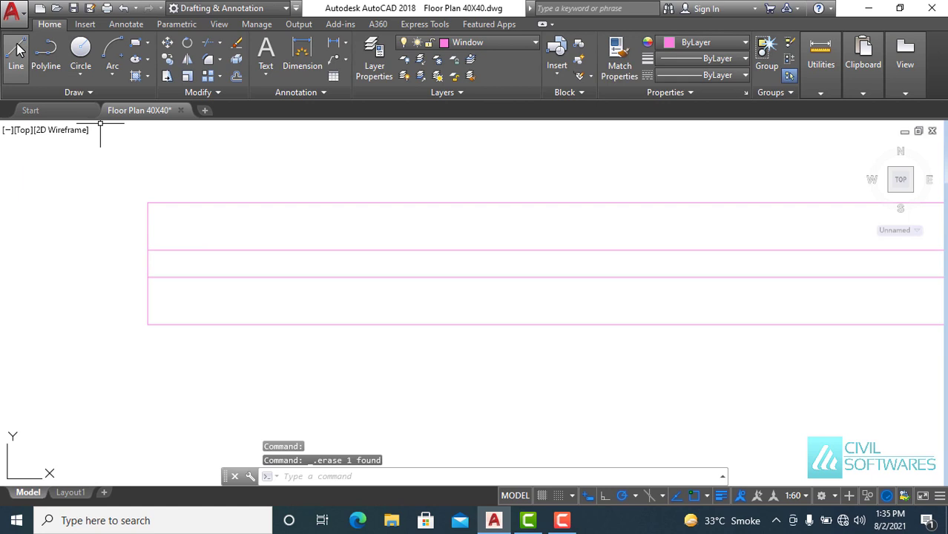
# - Draw vertical lines 1" in from the left and right ends of the window rectangle
pyautogui.click(18, 47)
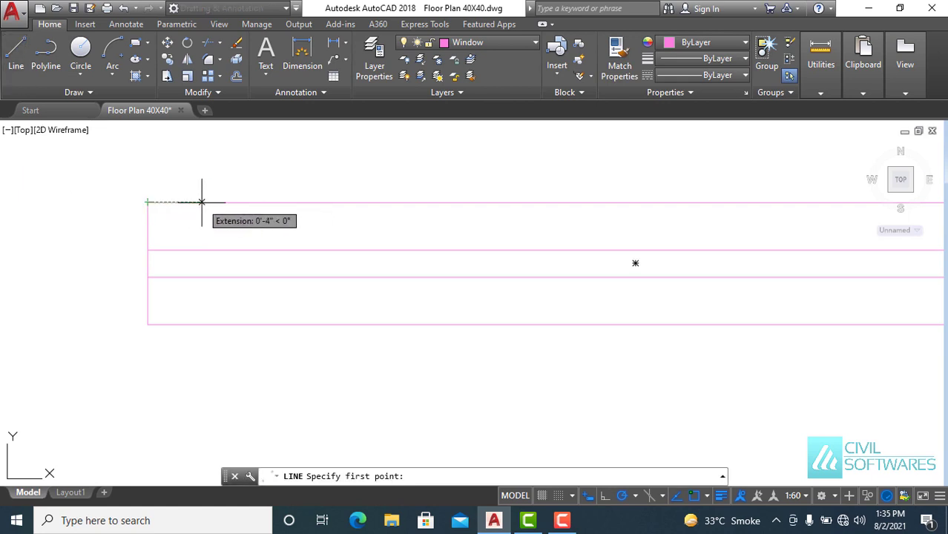
pyautogui.write("1'")
pyautogui.press('Return')
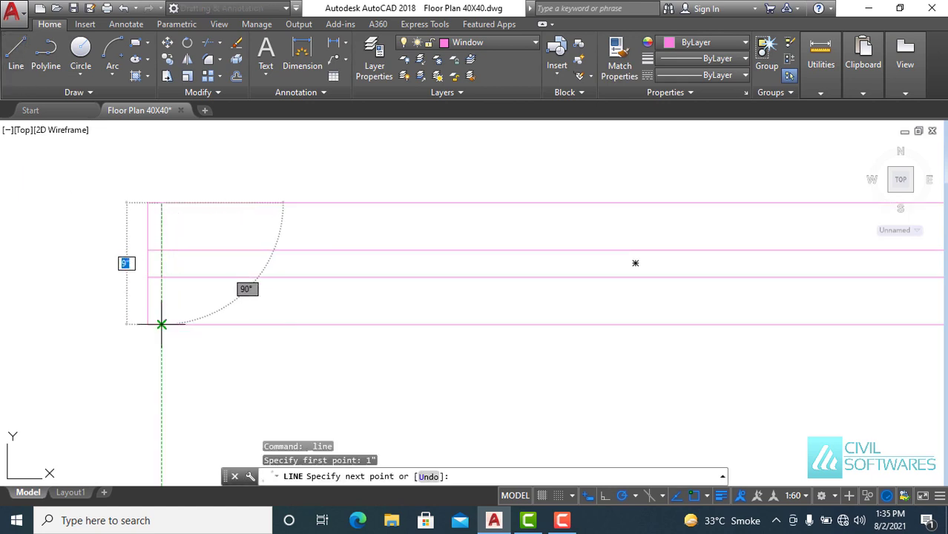
pyautogui.click(160, 323)
pyautogui.press('Escape')
pyautogui.scroll(-4, 289, 347)
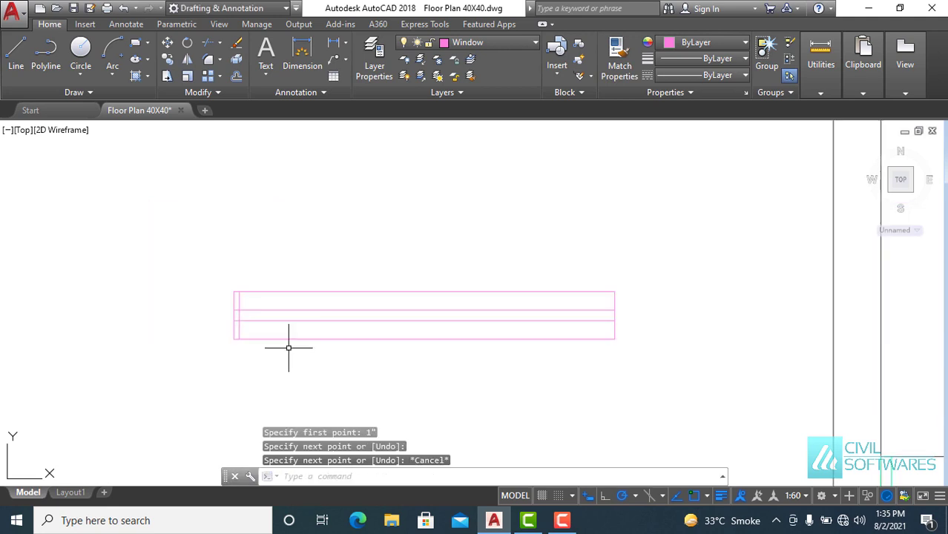
pyautogui.scroll(2, 602, 346)
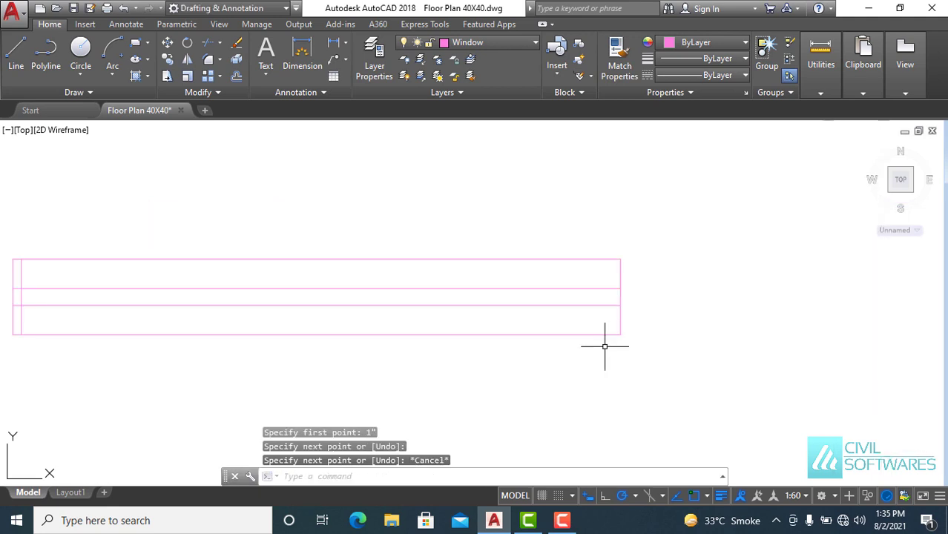
pyautogui.click(26, 55)
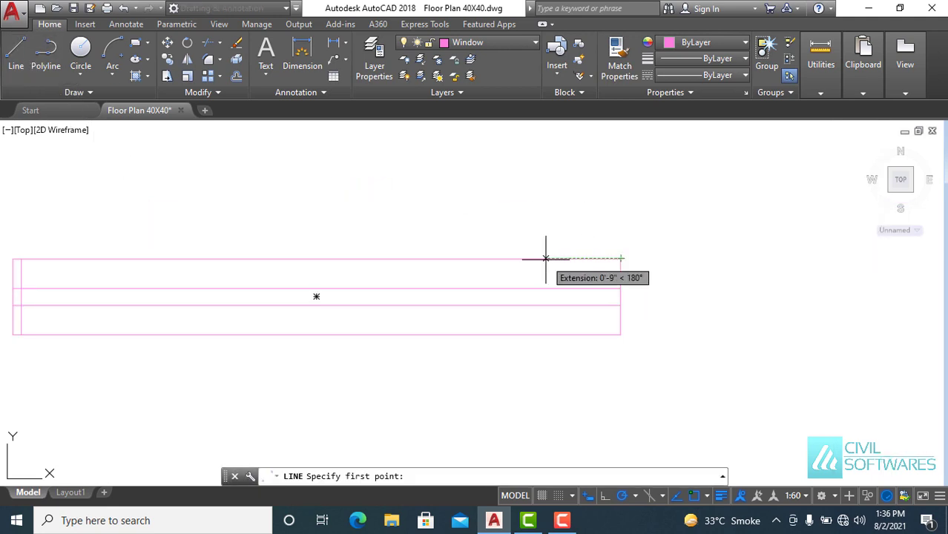
pyautogui.write('1"')
pyautogui.press('Return')
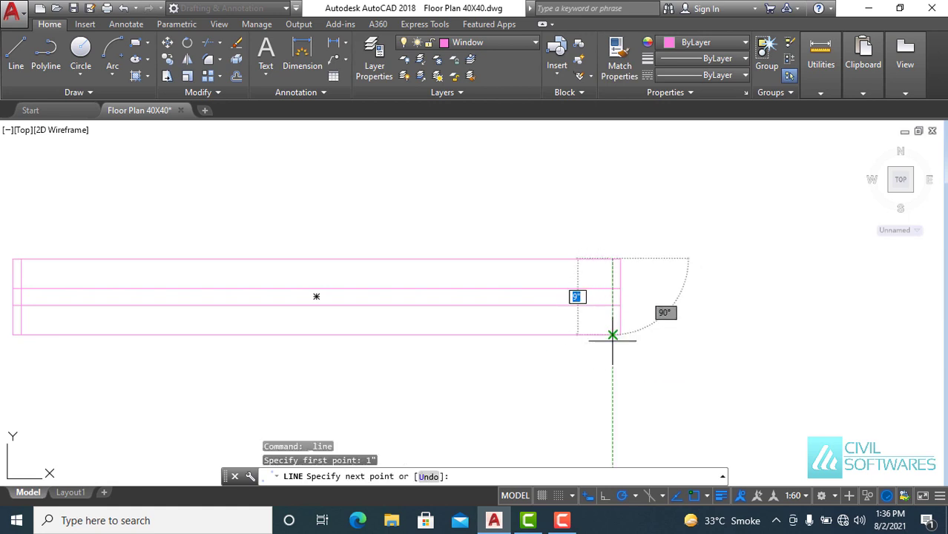
pyautogui.press('Escape')
pyautogui.scroll(4, 644, 294)
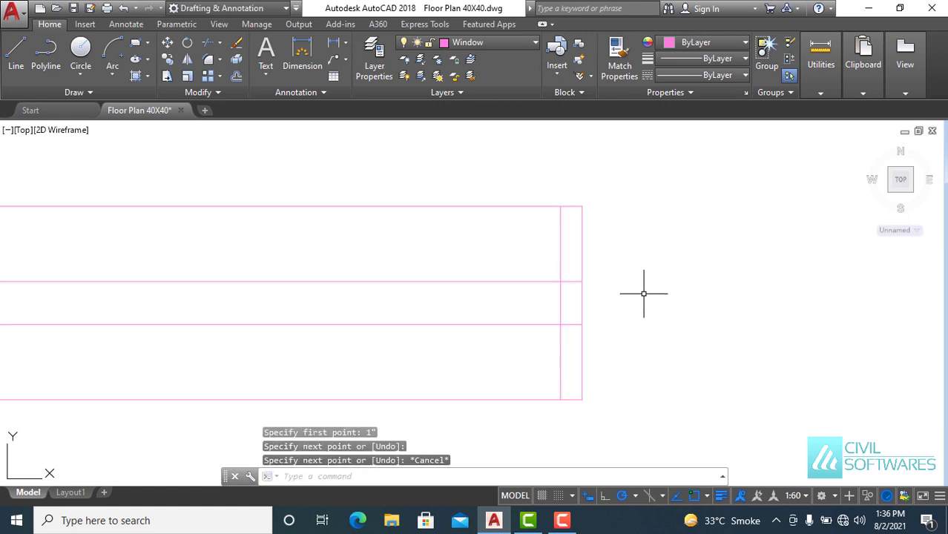
pyautogui.moveTo(633, 302); pyautogui.dragTo(636, 290, button='middle')
# - Trim the middles of both inner vertical lines and the horizontal line's overhanging end
pyautogui.press('Return')
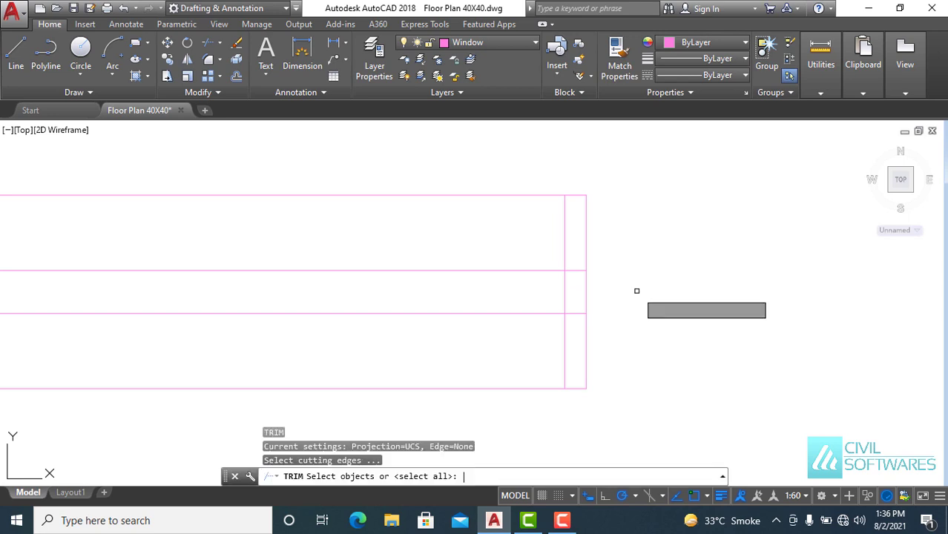
pyautogui.press('Return')
pyautogui.click(566, 286)
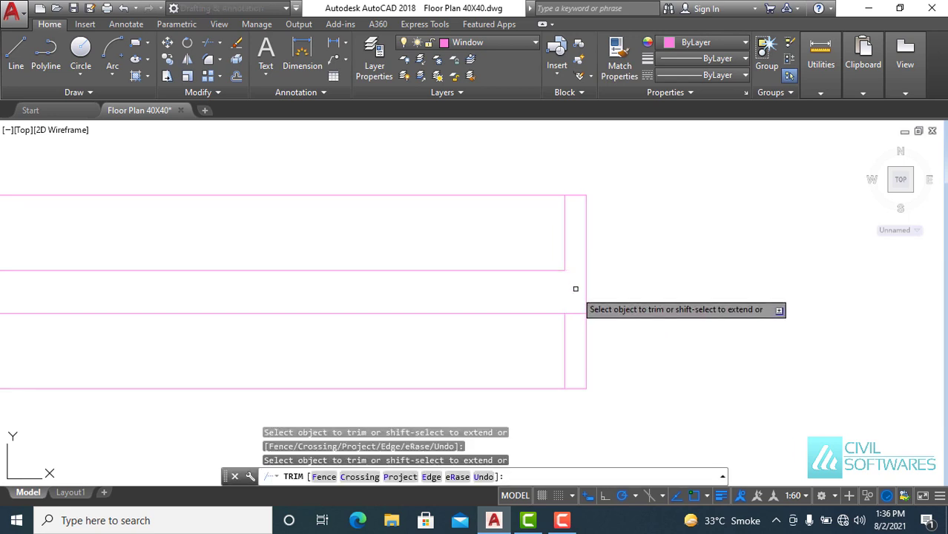
pyautogui.scroll(-4, 649, 287)
pyautogui.scroll(-4, 148, 275)
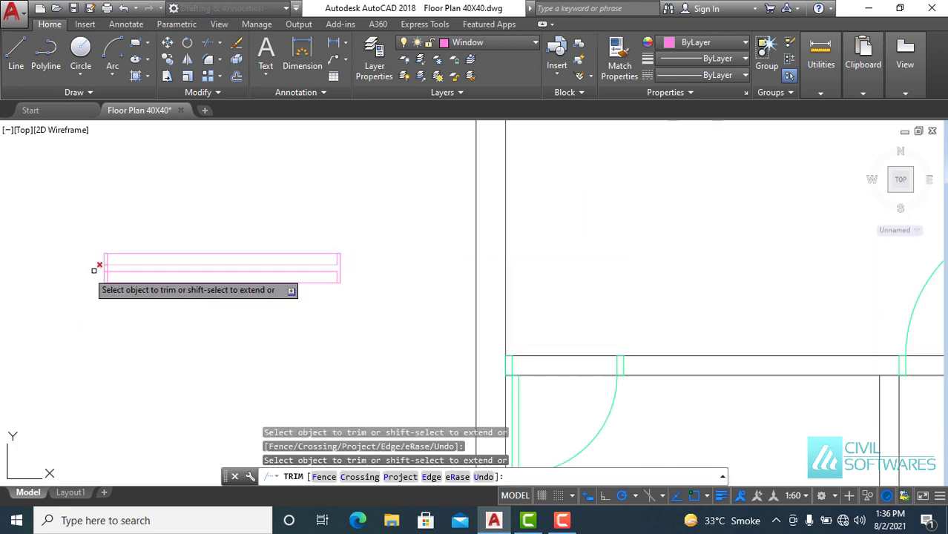
pyautogui.scroll(6, 139, 267)
pyautogui.scroll(5, 288, 220)
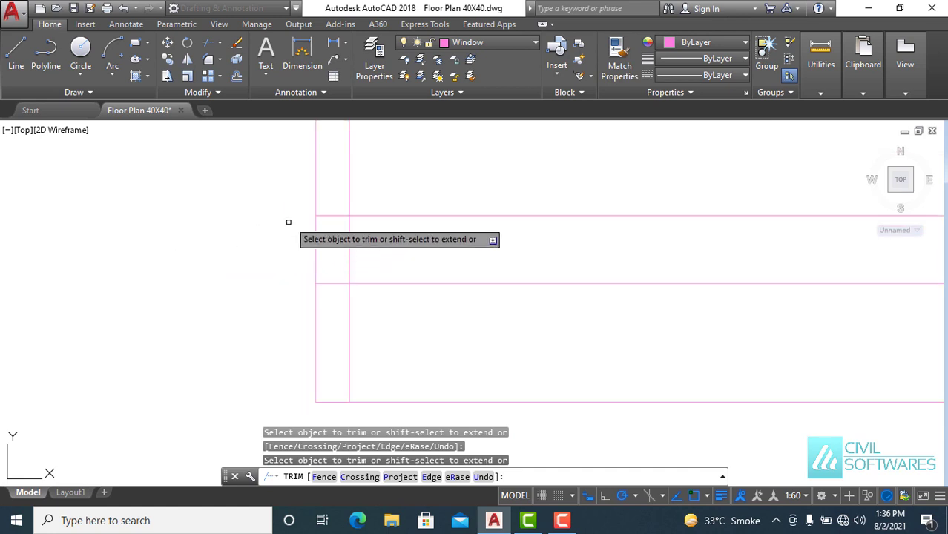
pyautogui.click(334, 215)
pyautogui.click(350, 247)
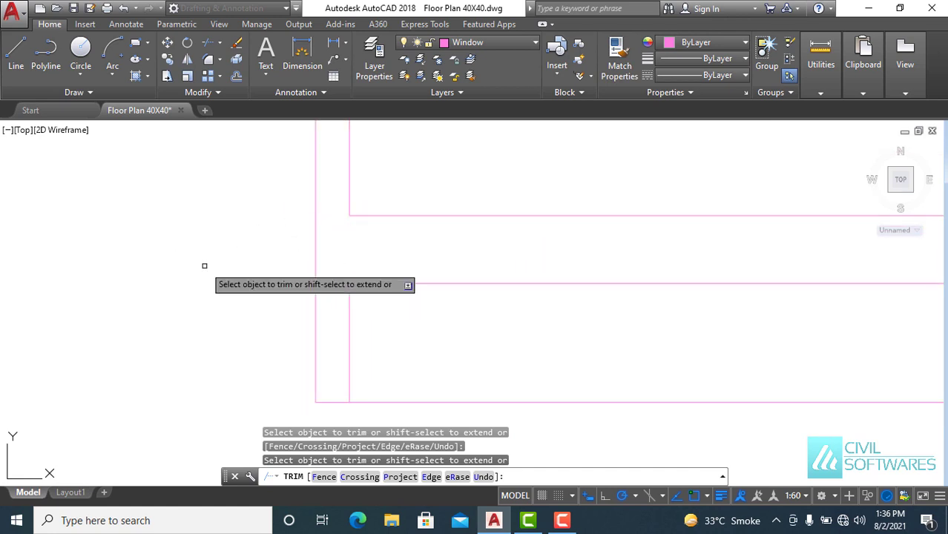
pyautogui.press('Escape')
pyautogui.scroll(-6, 174, 256)
# - Copy the new window symbol into the top-left wall opening
pyautogui.click(163, 204)
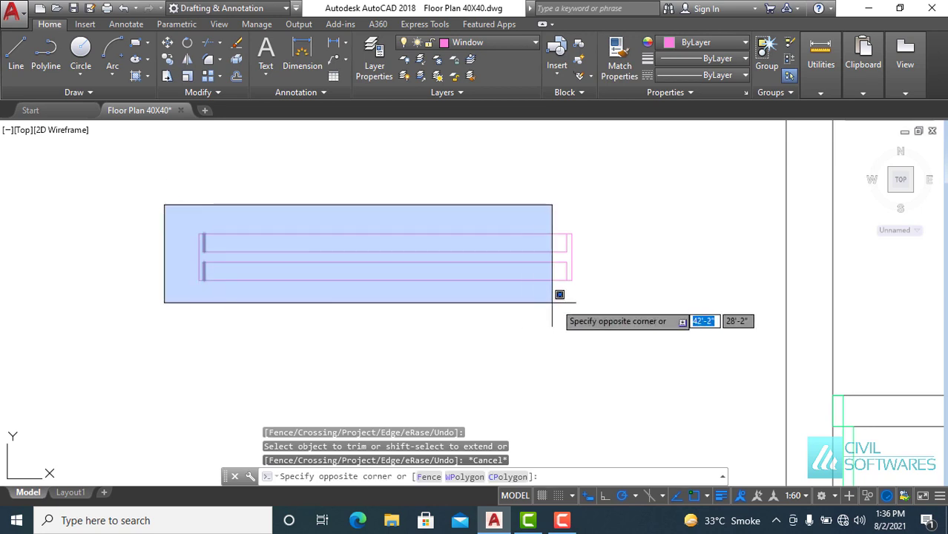
pyautogui.click(597, 303)
pyautogui.click(169, 60)
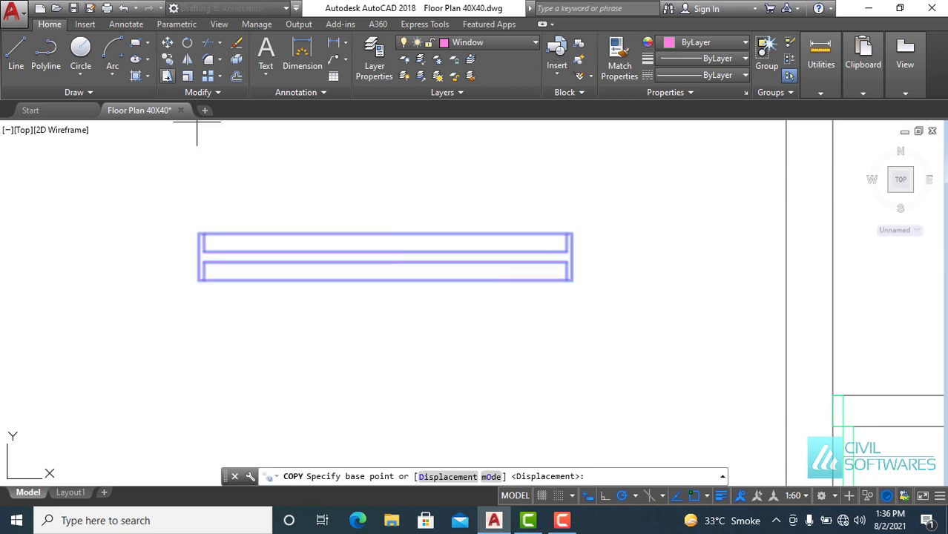
pyautogui.click(385, 234)
pyautogui.scroll(-8, 438, 269)
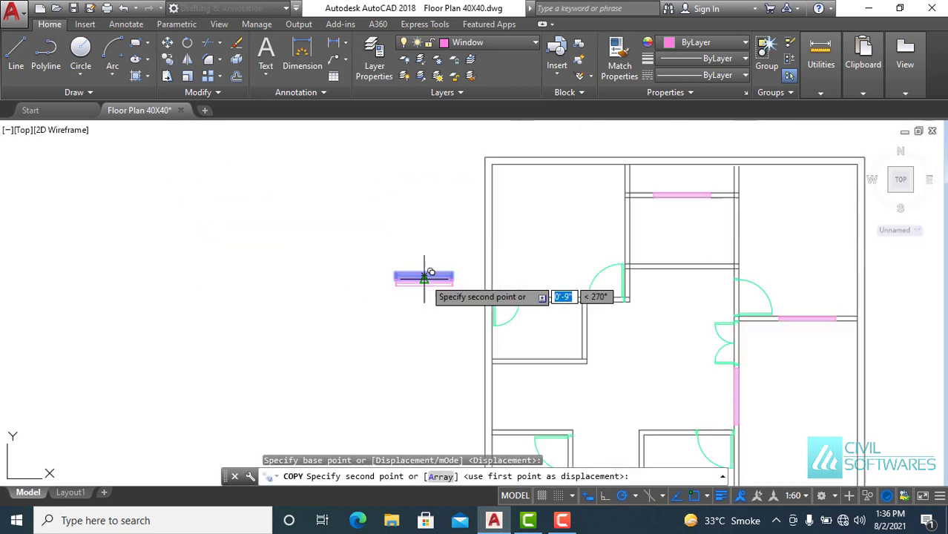
pyautogui.scroll(6, 538, 150)
pyautogui.moveTo(635, 247); pyautogui.dragTo(427, 282, button='middle')
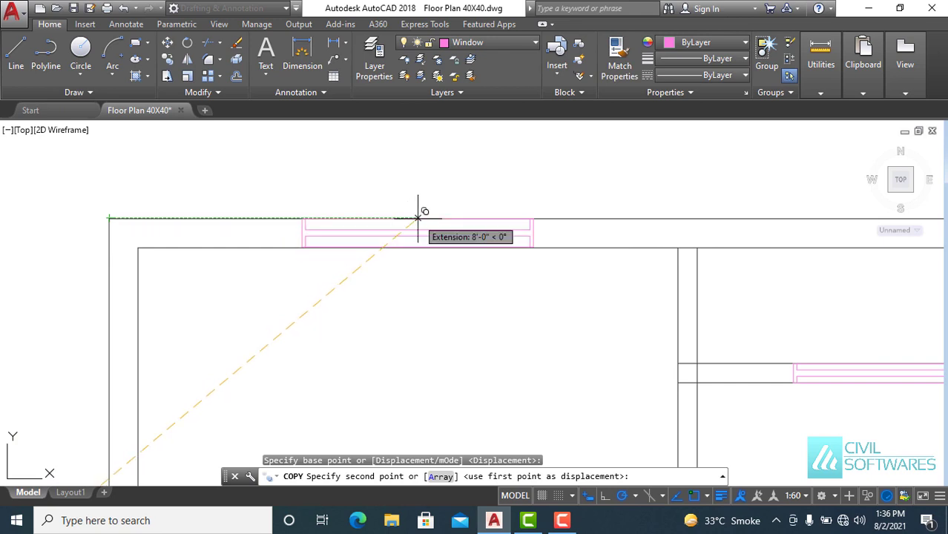
pyautogui.click(418, 218)
pyautogui.press('Escape')
pyautogui.scroll(-2, 440, 282)
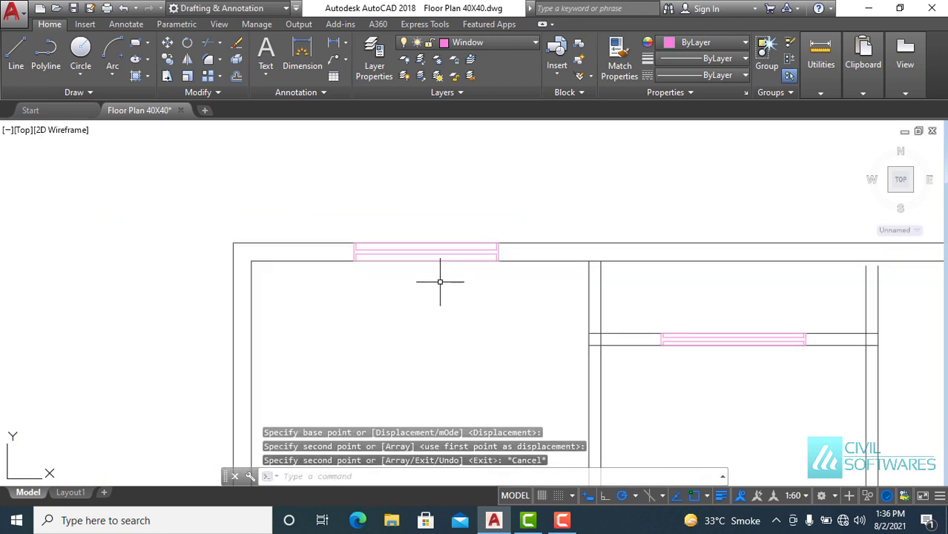
# - Copy the top-wall window from its midpoint into the top-right wall opening
pyautogui.click(334, 222)
pyautogui.click(537, 294)
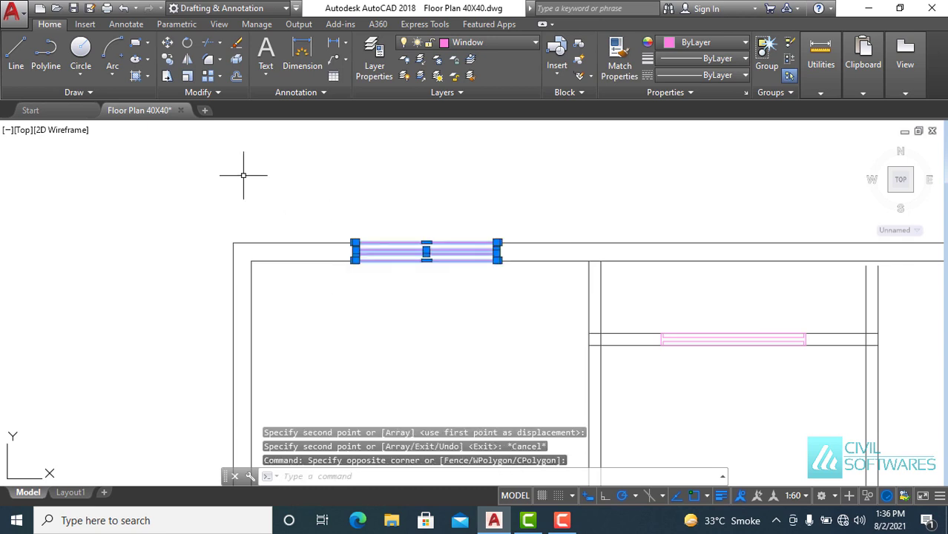
pyautogui.click(167, 61)
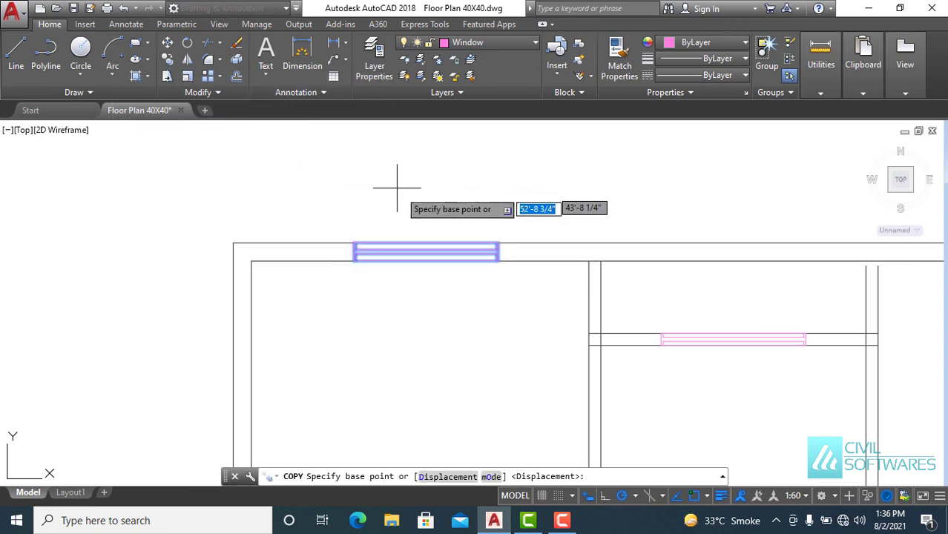
pyautogui.click(426, 251)
pyautogui.moveTo(567, 218); pyautogui.dragTo(412, 245, button='middle')
pyautogui.scroll(-2, 303, 245)
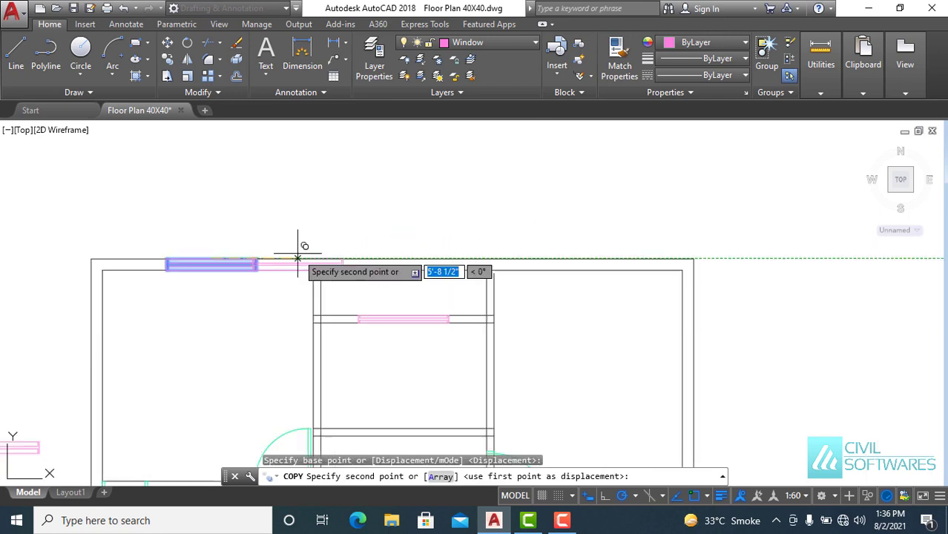
pyautogui.scroll(-2, 308, 256)
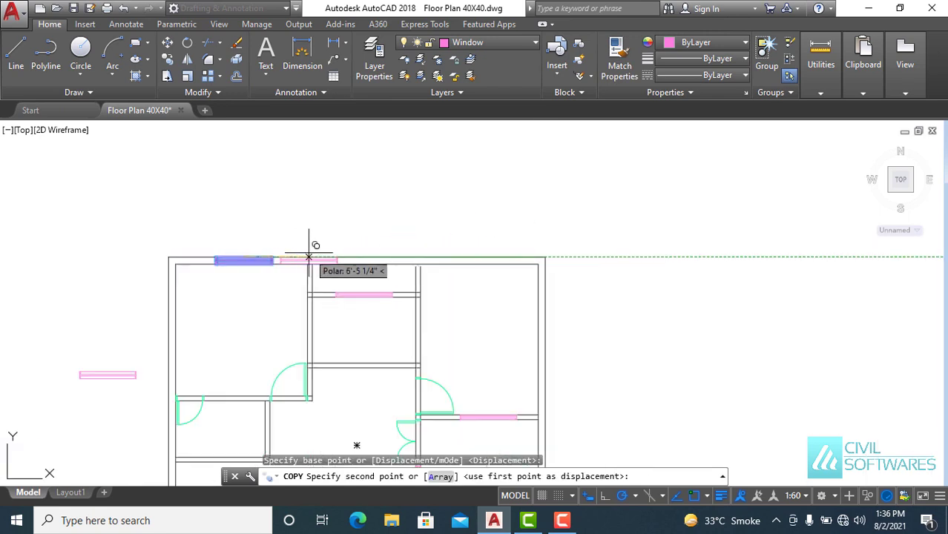
pyautogui.click(480, 255)
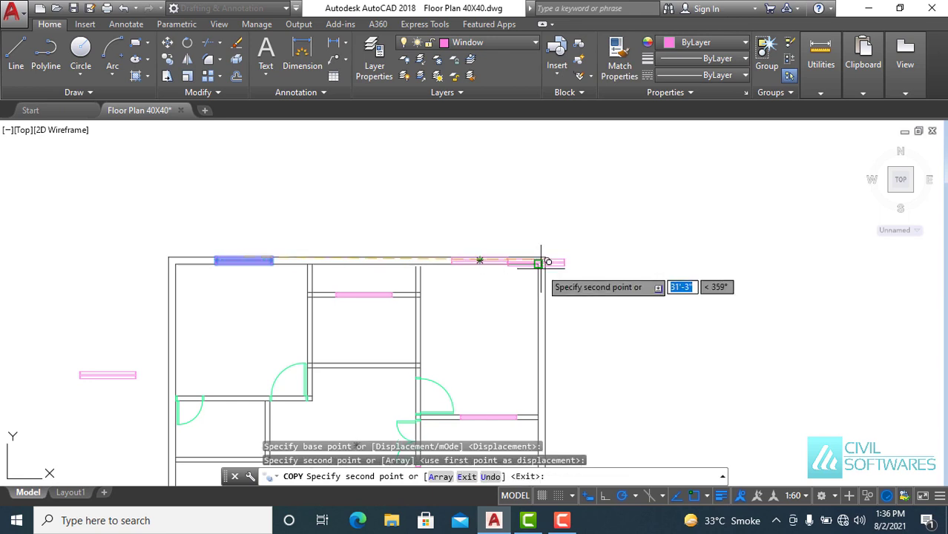
pyautogui.press('Escape')
pyautogui.scroll(-2, 401, 197)
# - Copy the spare 6'×9" window from its midpoint into the bottom-wall openings
pyautogui.scroll(2, 169, 149)
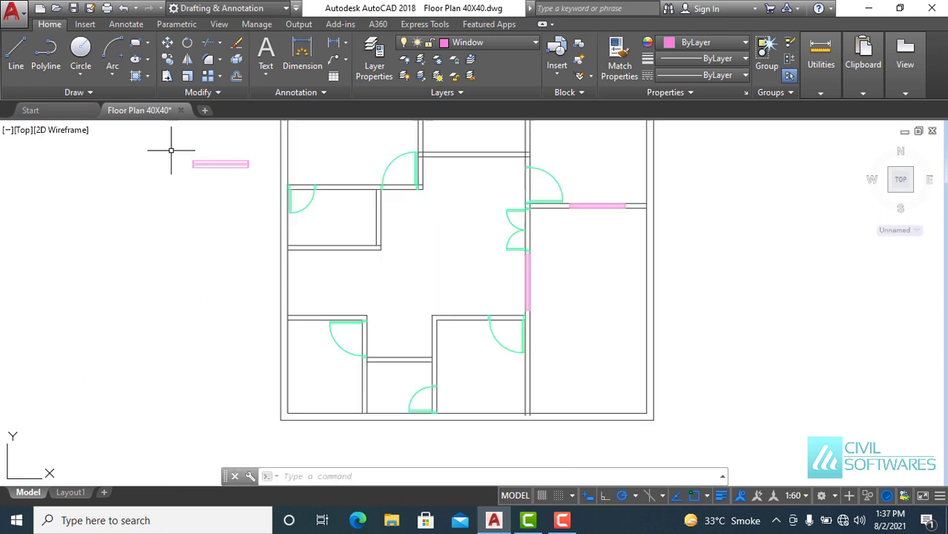
pyautogui.click(170, 150)
pyautogui.click(268, 210)
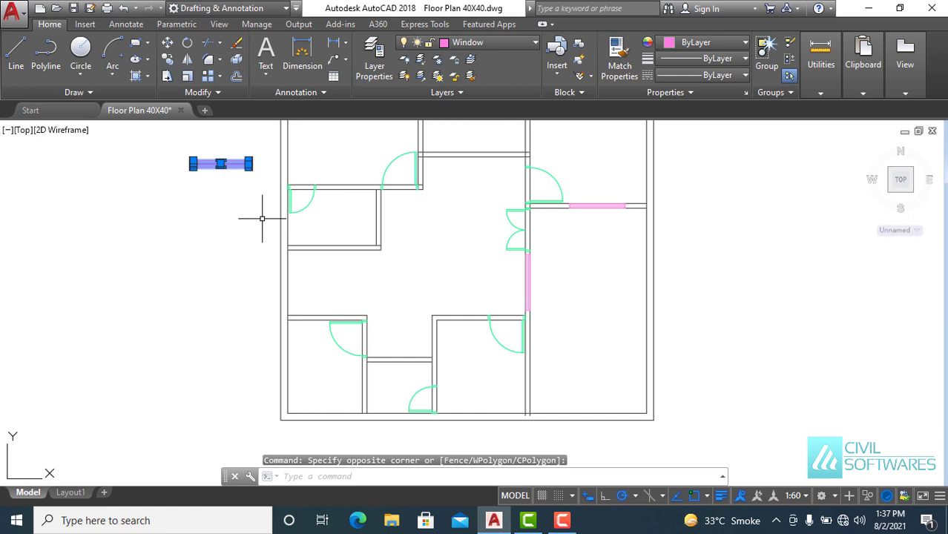
pyautogui.click(168, 60)
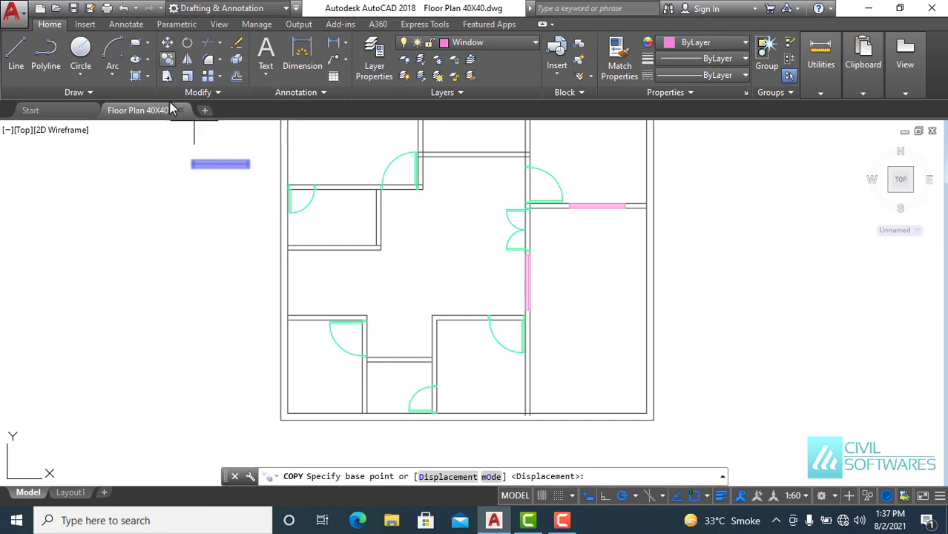
pyautogui.click(220, 164)
pyautogui.scroll(3, 297, 445)
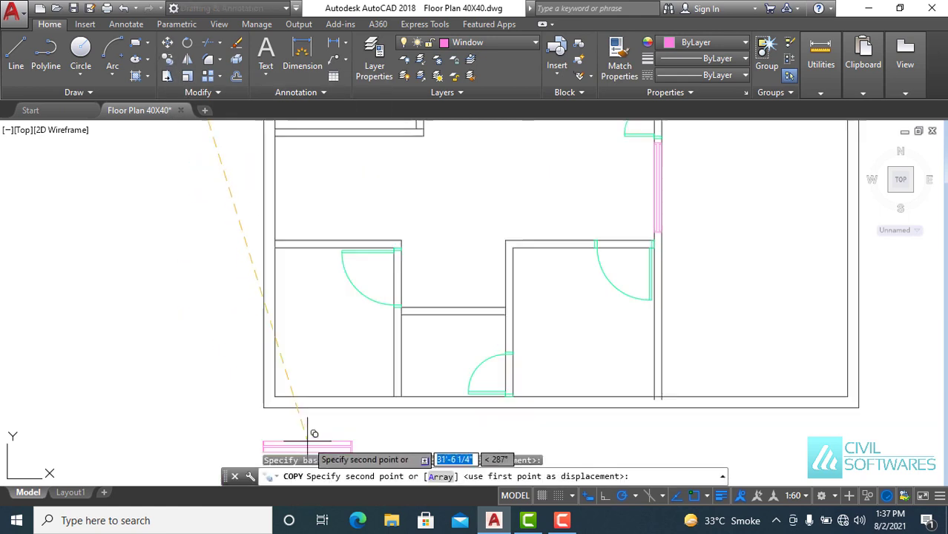
pyautogui.scroll(3, 324, 328)
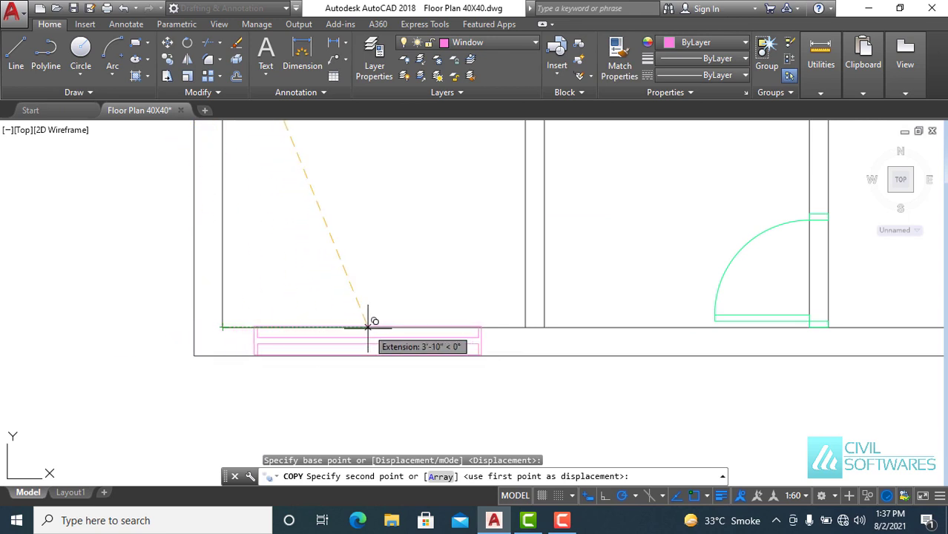
pyautogui.click(367, 326)
pyautogui.scroll(-3, 540, 359)
pyautogui.scroll(3, 705, 363)
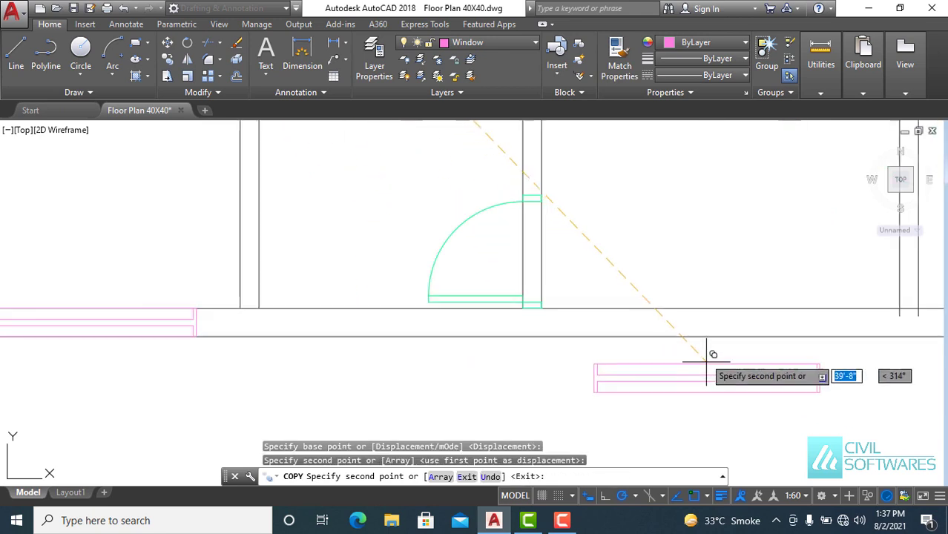
pyautogui.moveTo(705, 271)
pyautogui.mouseDown(button='middle')
pyautogui.moveTo(396, 359)
pyautogui.moveTo(391, 322)
pyautogui.mouseUp(button='middle')
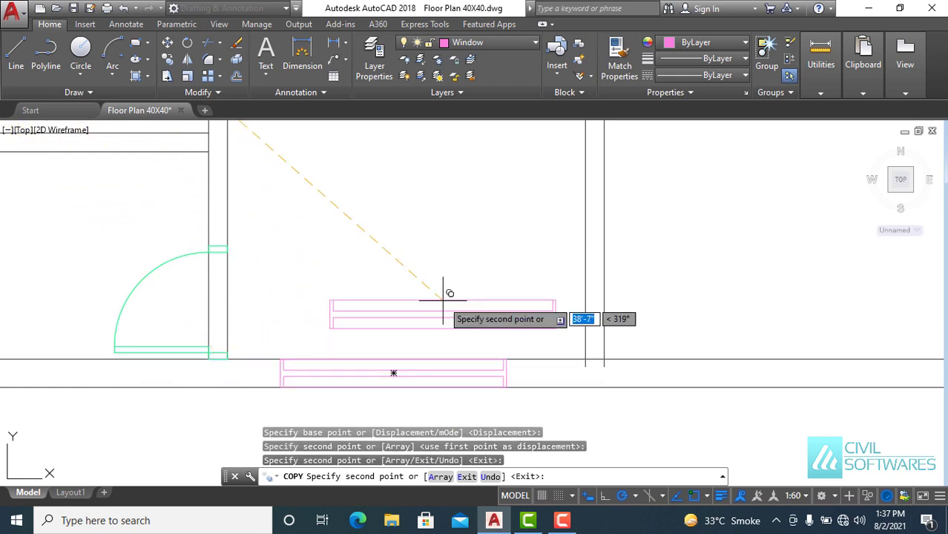
pyautogui.press('Escape')
# - Start TRIM using all lines as cutting edges
pyautogui.scroll(2, 559, 334)
pyautogui.scroll(2, 601, 382)
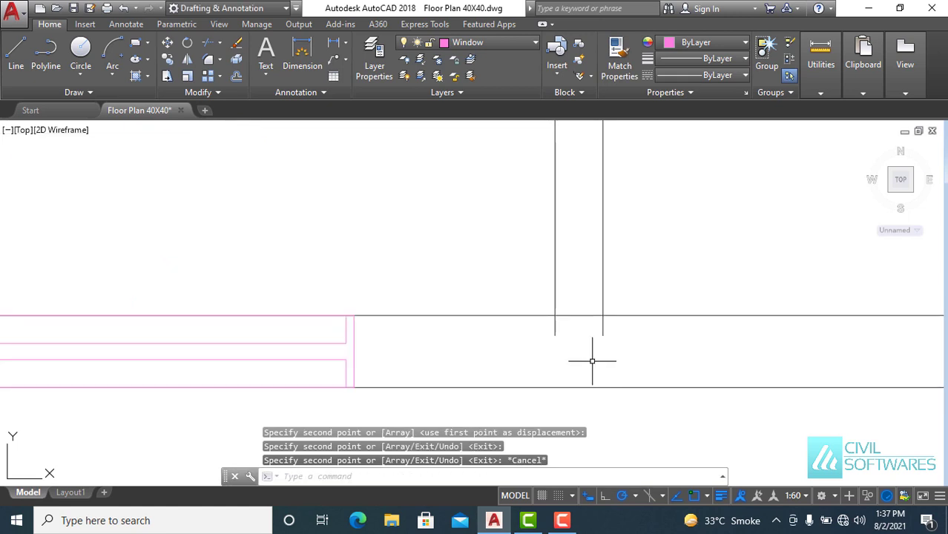
pyautogui.write('tr')
pyautogui.press('Return')
pyautogui.press('Return')
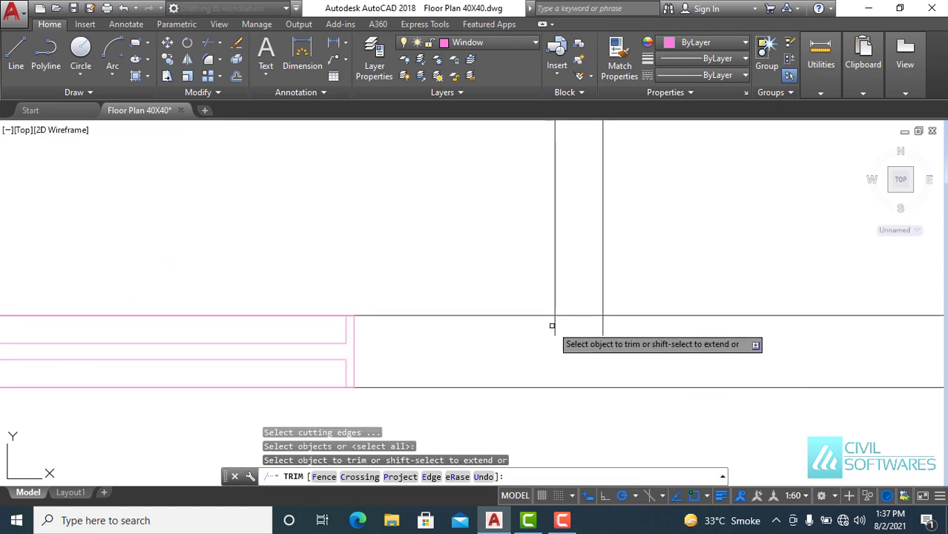
# - Trim the two stray interior-wall line ends poking into the bottom exterior wall
pyautogui.click(555, 325)
pyautogui.click(604, 326)
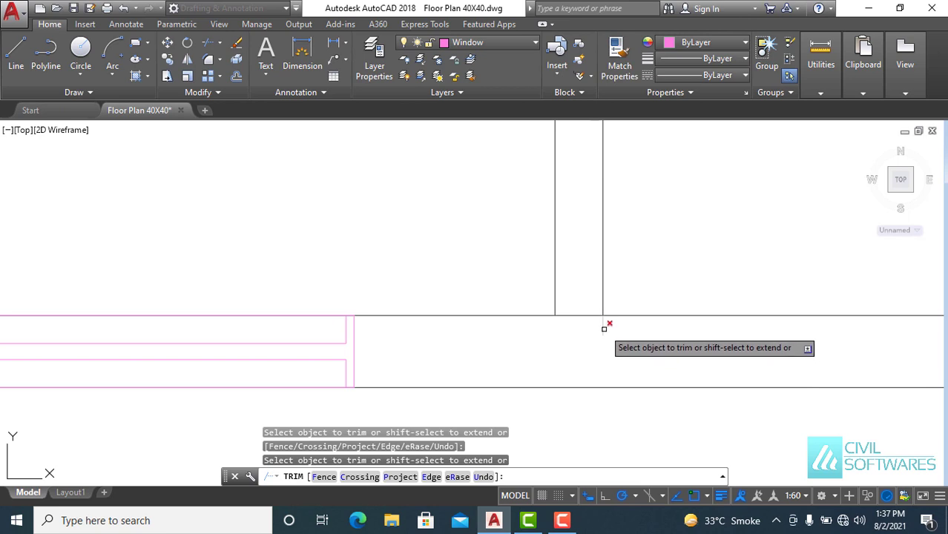
pyautogui.press('Escape')
pyautogui.scroll(-2, 601, 375)
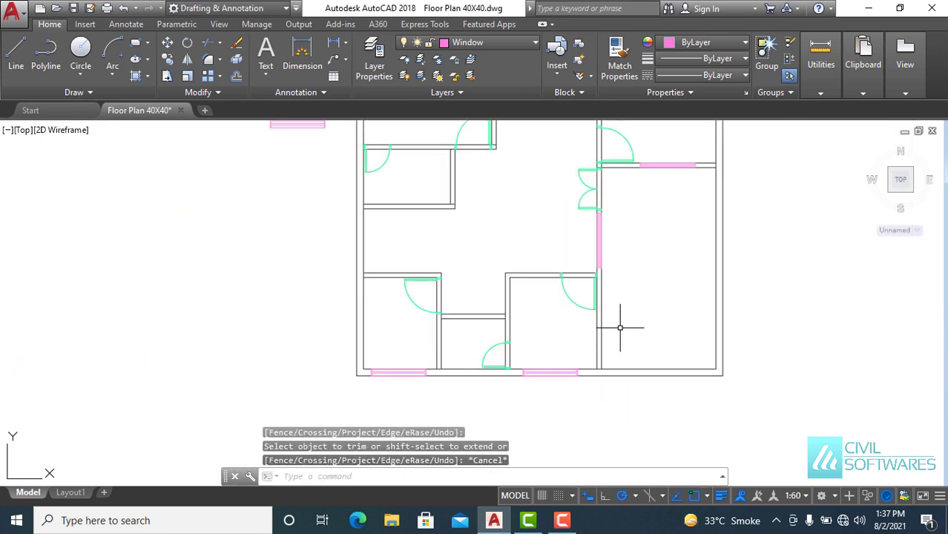
pyautogui.scroll(2, 634, 183)
pyautogui.scroll(-2, 605, 220)
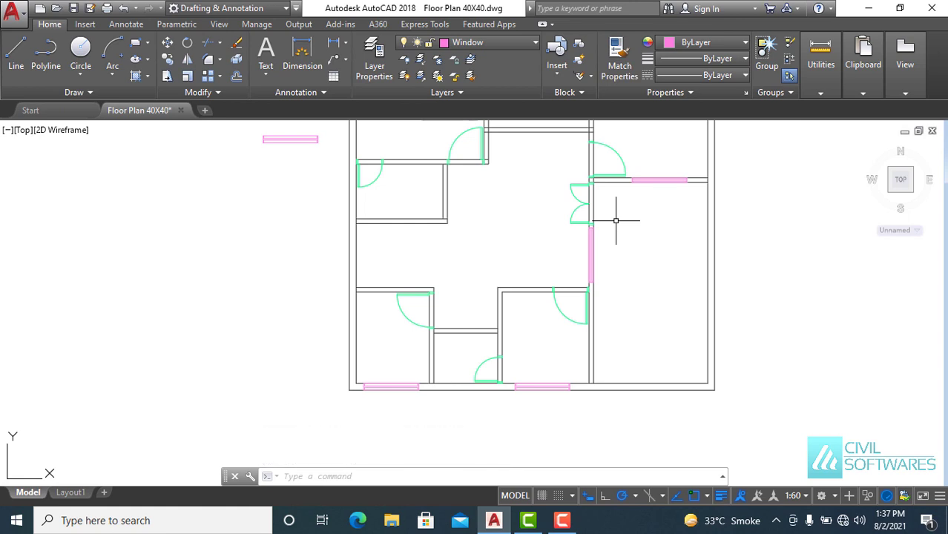
# - Copy the vertical pink window into the lower opening of the interior wall
pyautogui.scroll(3, 616, 221)
pyautogui.scroll(2, 508, 258)
pyautogui.scroll(-1, 497, 239)
pyautogui.scroll(-2, 492, 229)
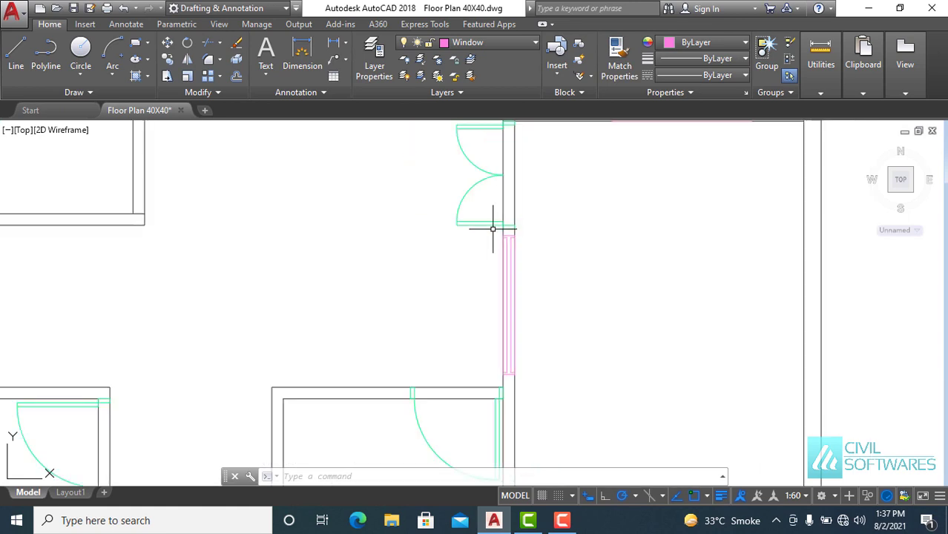
pyautogui.scroll(2, 492, 237)
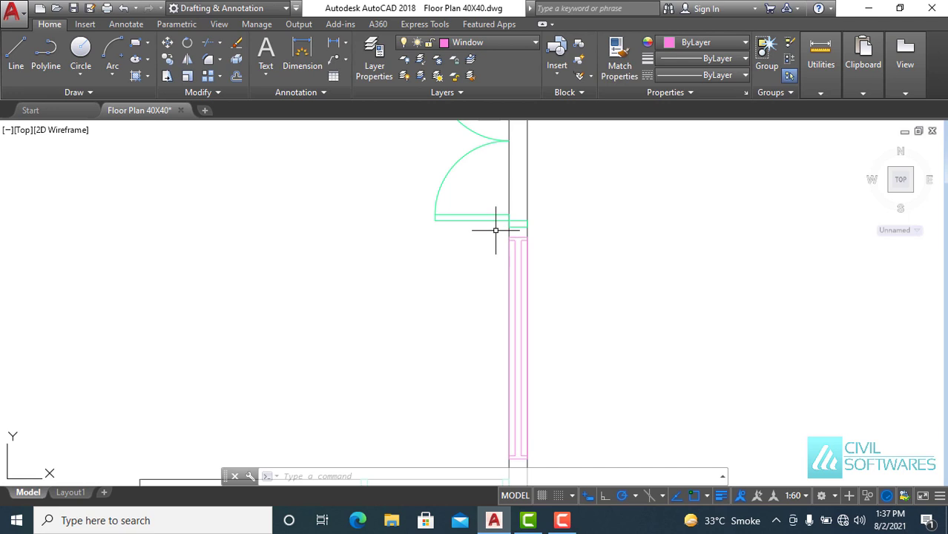
pyautogui.click(496, 230)
pyautogui.click(556, 454)
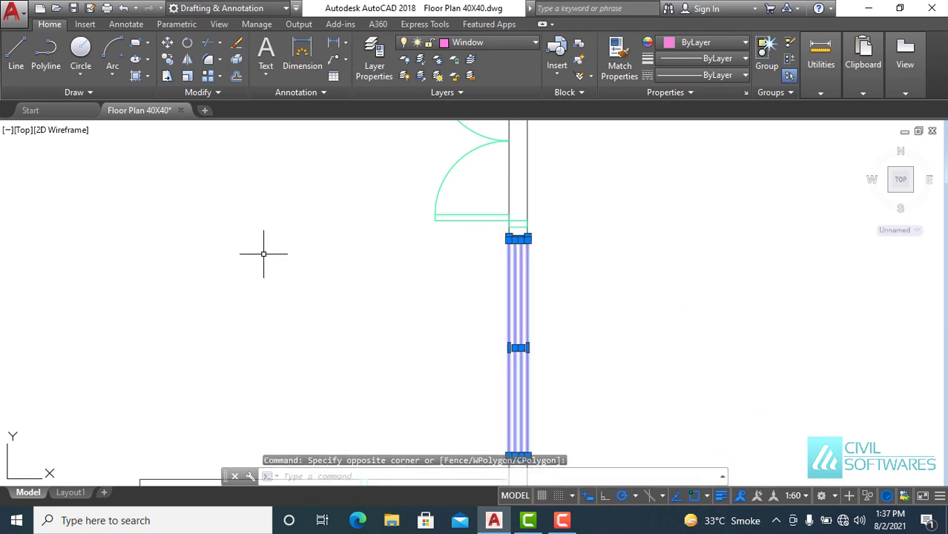
pyautogui.click(167, 60)
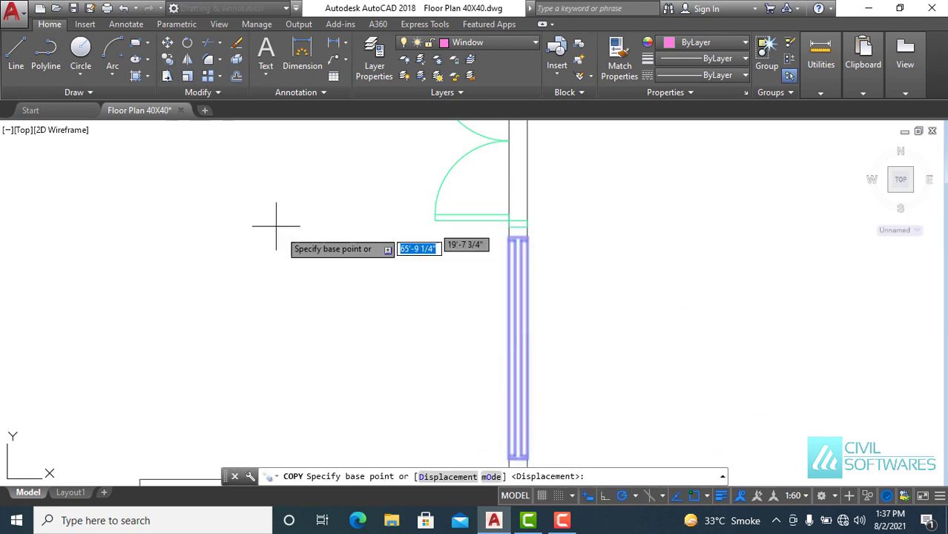
pyautogui.click(527, 348)
pyautogui.scroll(-3, 627, 215)
pyautogui.scroll(-2, 646, 300)
pyautogui.scroll(4, 624, 356)
pyautogui.scroll(2, 592, 333)
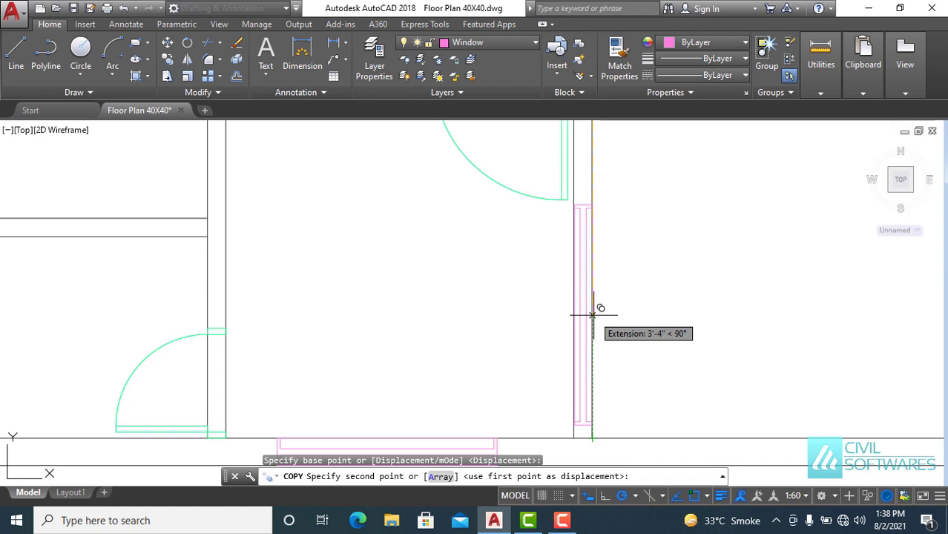
pyautogui.click(592, 315)
pyautogui.press('Escape')
# - Delete the spare window symbol left of the plan
pyautogui.scroll(-4, 700, 309)
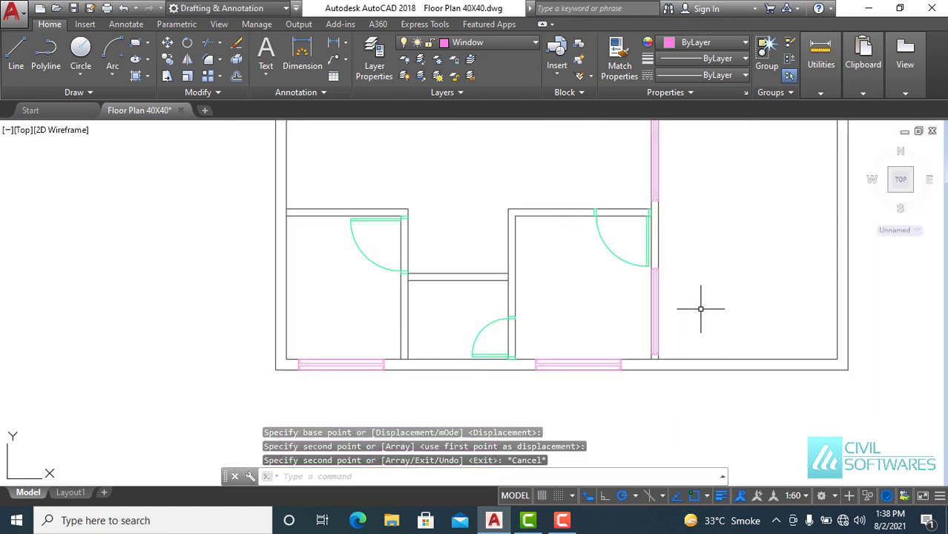
pyautogui.moveTo(700, 309)
pyautogui.mouseDown(button='middle')
pyautogui.moveTo(673, 343)
pyautogui.moveTo(630, 440)
pyautogui.moveTo(645, 333)
pyautogui.mouseUp(button='middle')
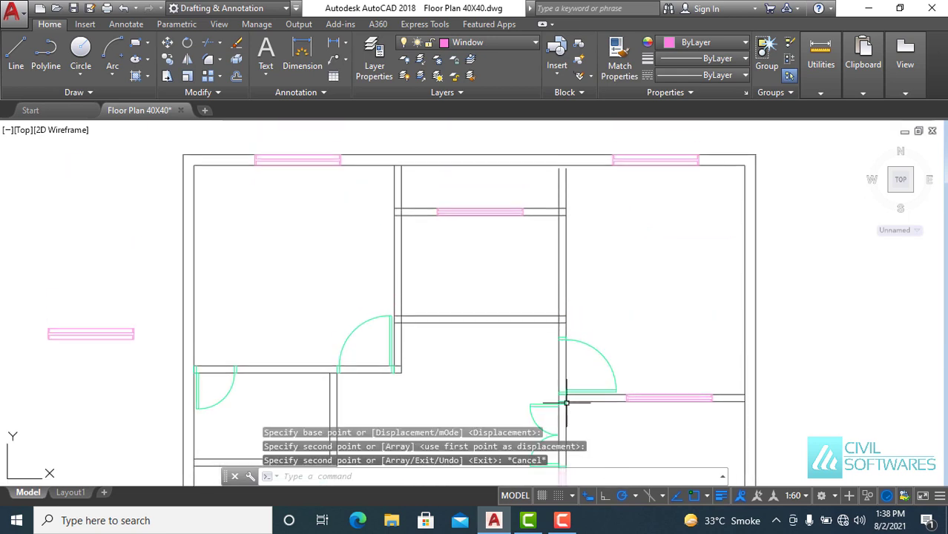
pyautogui.click(25, 305)
pyautogui.click(162, 371)
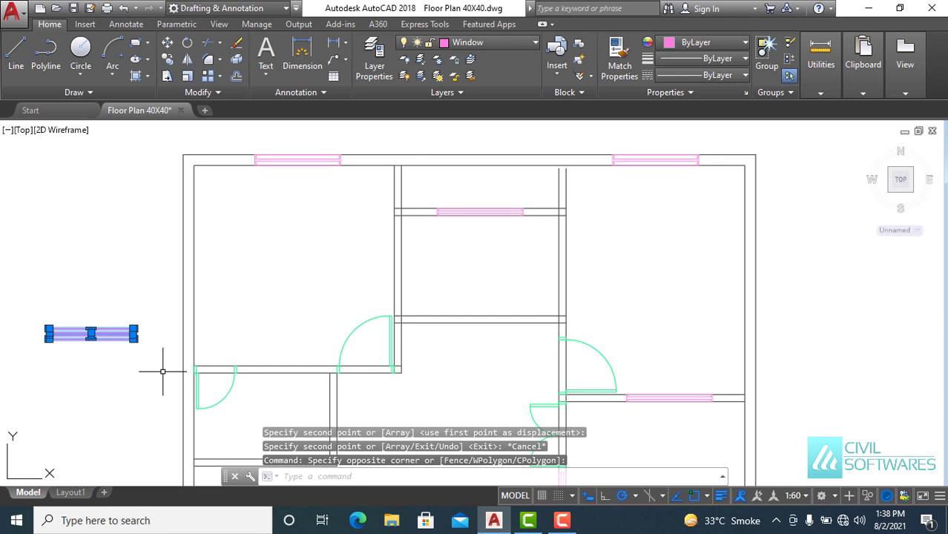
pyautogui.press('Delete')
# - Start a new hatch fill
pyautogui.scroll(3, 269, 138)
pyautogui.scroll(3, 293, 149)
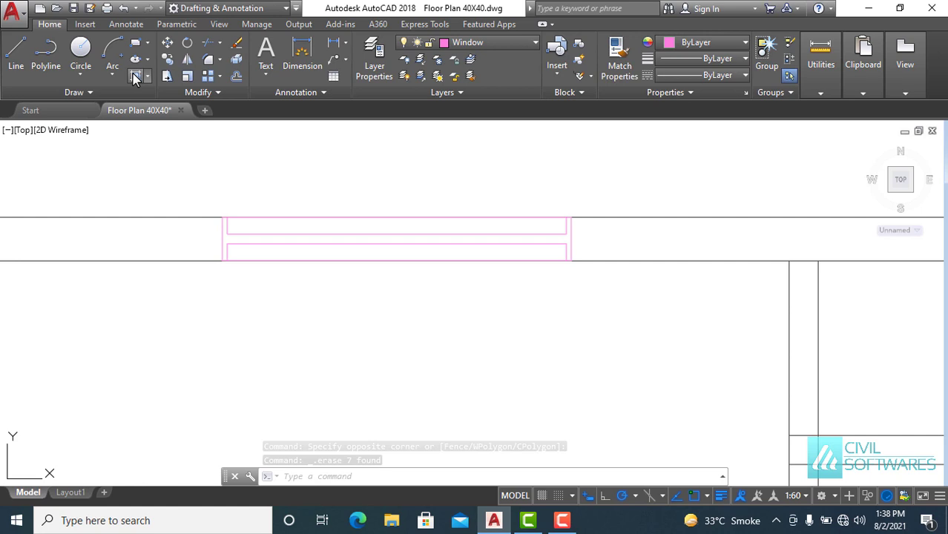
pyautogui.click(135, 78)
# - Fill the first window's middle strip with a SOLID magenta hatch
pyautogui.click(131, 61)
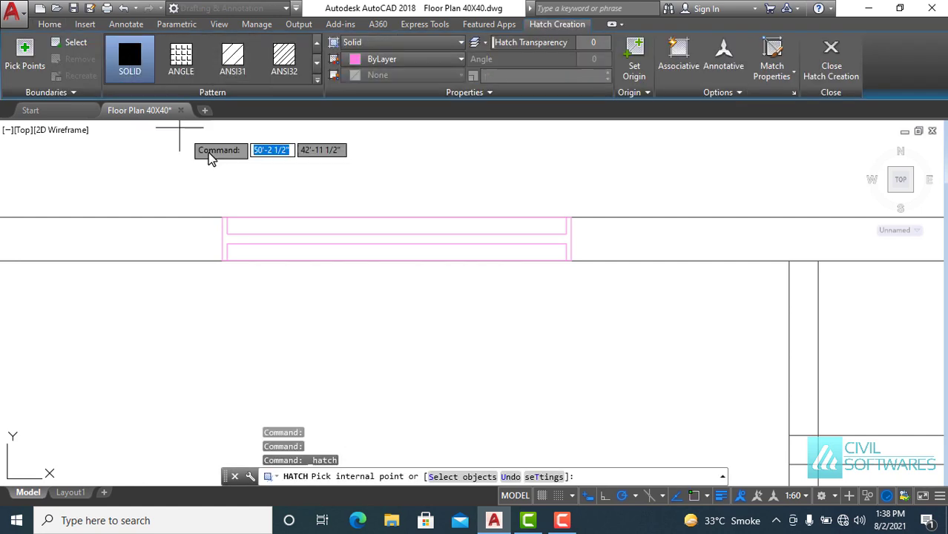
pyautogui.click(241, 240)
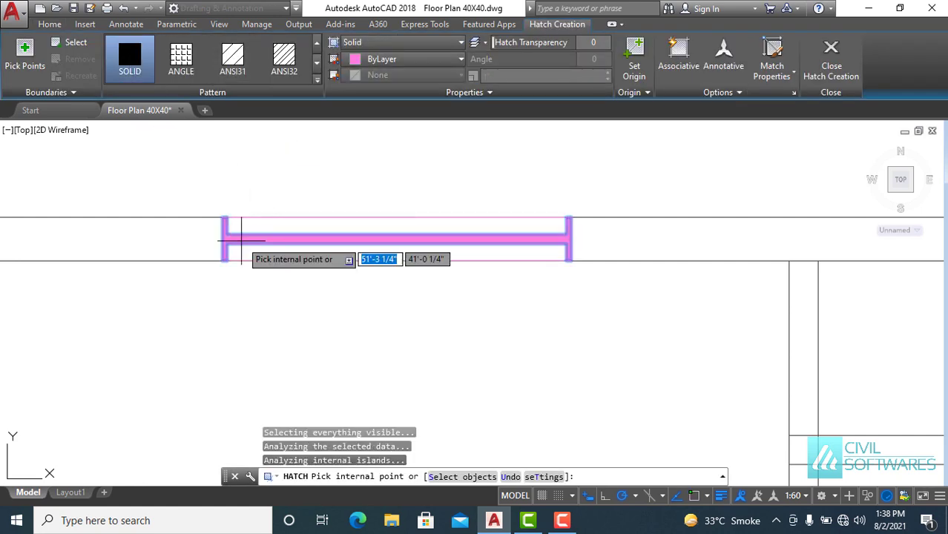
pyautogui.press('Return')
# - Solid-fill the middle strip of the next window
pyautogui.scroll(-2, 661, 153)
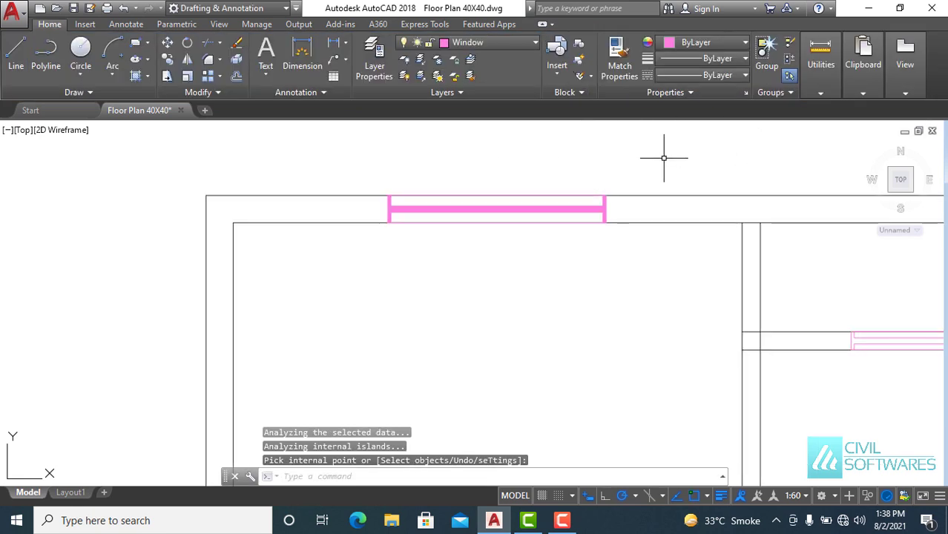
pyautogui.scroll(-2, 725, 211)
pyautogui.moveTo(725, 212)
pyautogui.mouseDown(button='middle')
pyautogui.moveTo(497, 254)
pyautogui.moveTo(333, 264)
pyautogui.mouseUp(button='middle')
pyautogui.scroll(5, 408, 332)
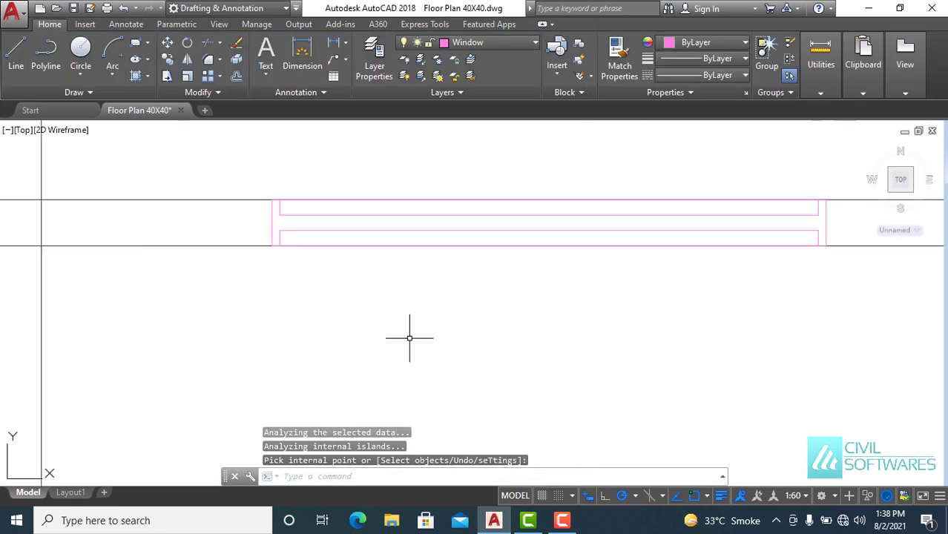
pyautogui.moveTo(568, 176); pyautogui.dragTo(497, 190, button='middle')
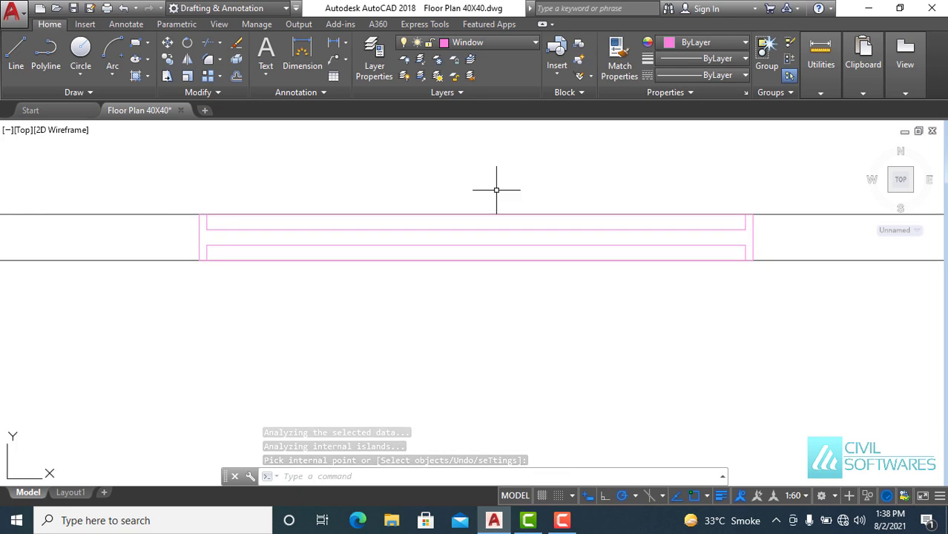
pyautogui.click(131, 80)
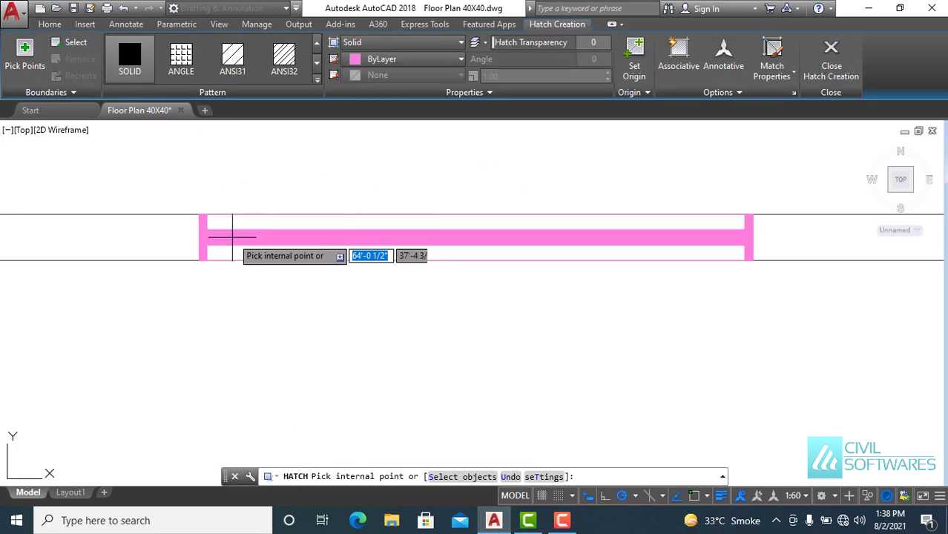
pyautogui.click(230, 236)
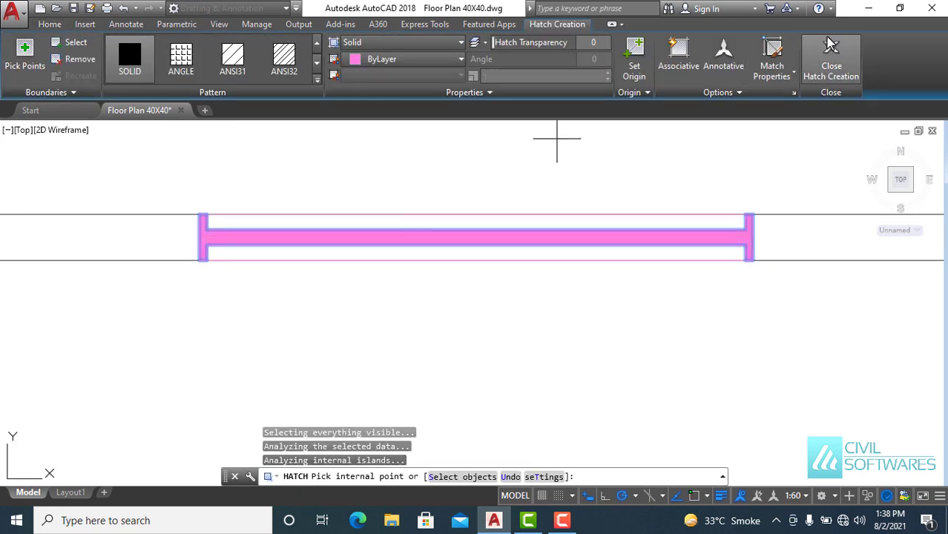
pyautogui.press('Return')
# - Solid-fill the gap between the rectangles of a top-wall window
pyautogui.scroll(-5, 782, 164)
pyautogui.moveTo(783, 163); pyautogui.dragTo(568, 306, button='middle')
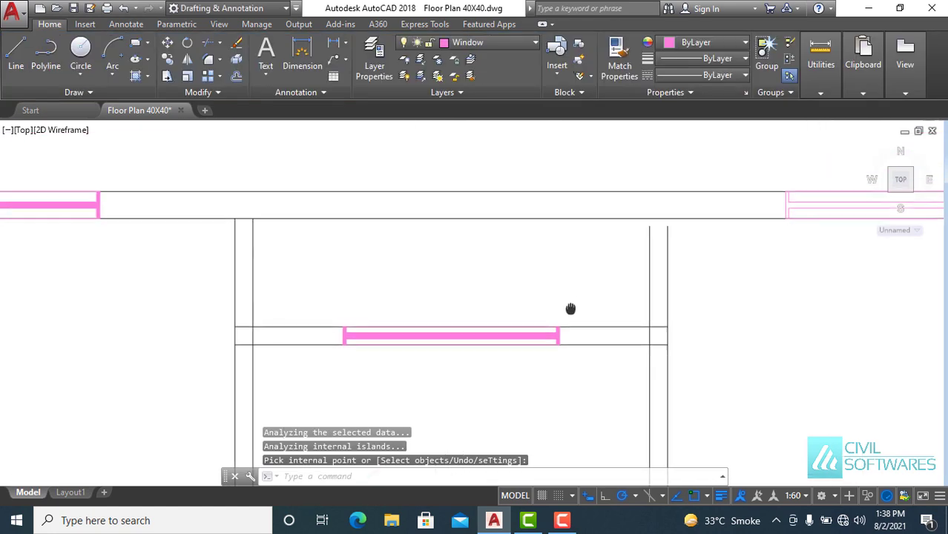
pyautogui.scroll(-3, 750, 266)
pyautogui.moveTo(755, 260); pyautogui.dragTo(457, 297, button='middle')
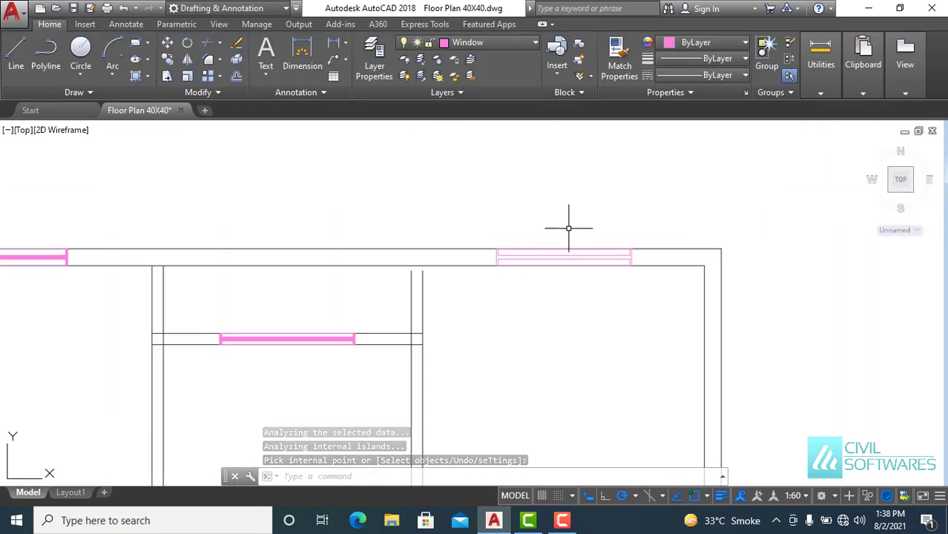
pyautogui.scroll(3, 571, 225)
pyautogui.scroll(1, 577, 228)
pyautogui.scroll(1, 582, 239)
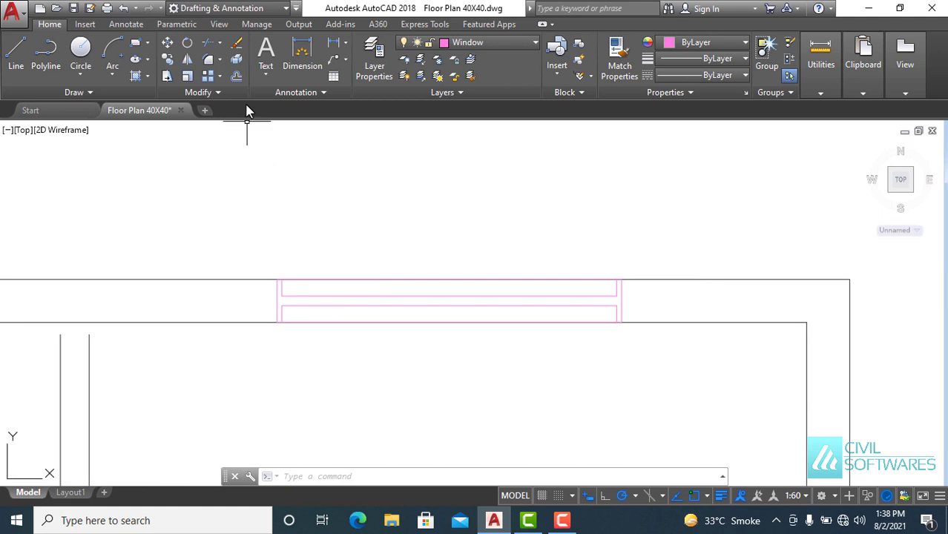
pyautogui.click(135, 76)
pyautogui.click(293, 300)
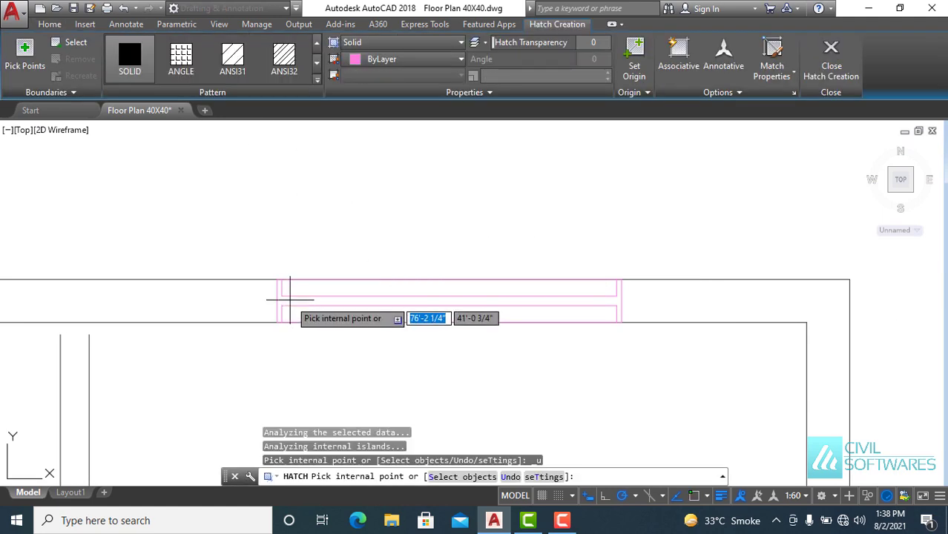
pyautogui.click(824, 77)
# - Solid-fill the middle strip of the fourth window
pyautogui.scroll(-2, 645, 159)
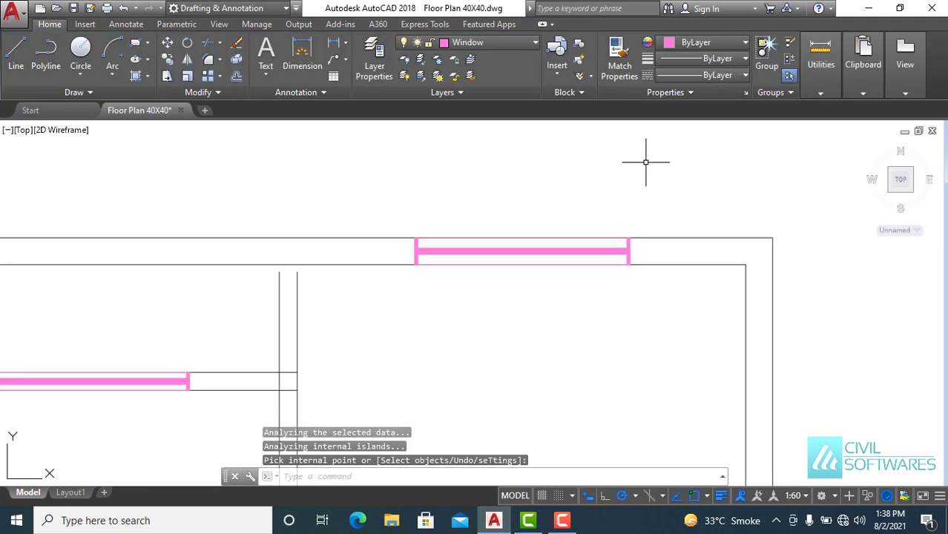
pyautogui.scroll(-1, 646, 163)
pyautogui.scroll(-1, 619, 383)
pyautogui.scroll(3, 620, 383)
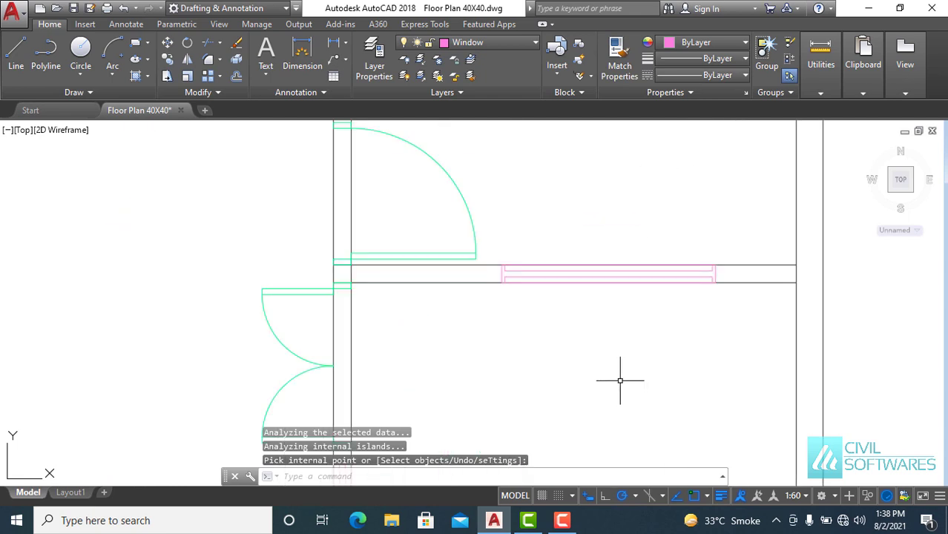
pyautogui.scroll(1, 613, 246)
pyautogui.moveTo(673, 240); pyautogui.dragTo(541, 237, button='middle')
pyautogui.scroll(2, 530, 237)
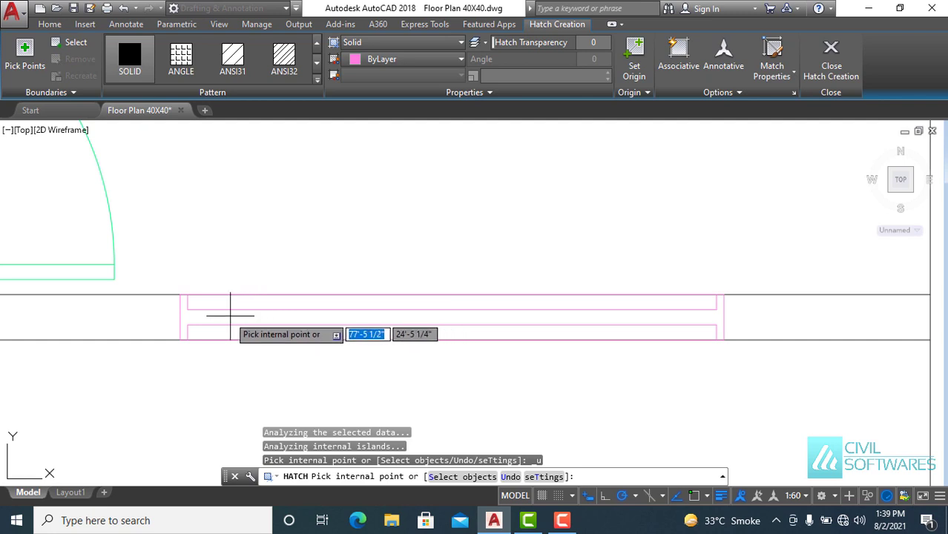
pyautogui.click(831, 60)
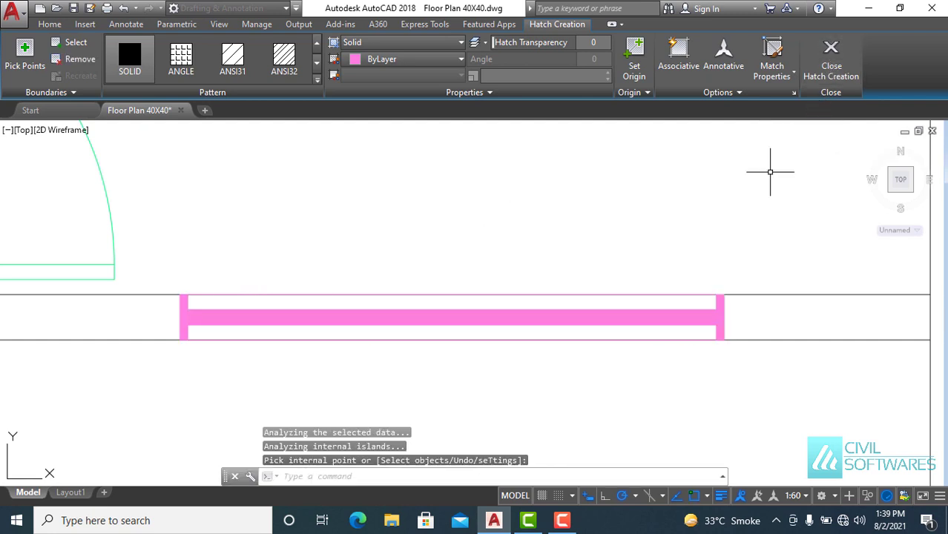
pyautogui.scroll(-4, 606, 239)
pyautogui.scroll(-2, 609, 230)
pyautogui.scroll(-3, 565, 290)
# - Solid-fill the first vertical interior-wall window's middle strip
pyautogui.scroll(-2, 541, 309)
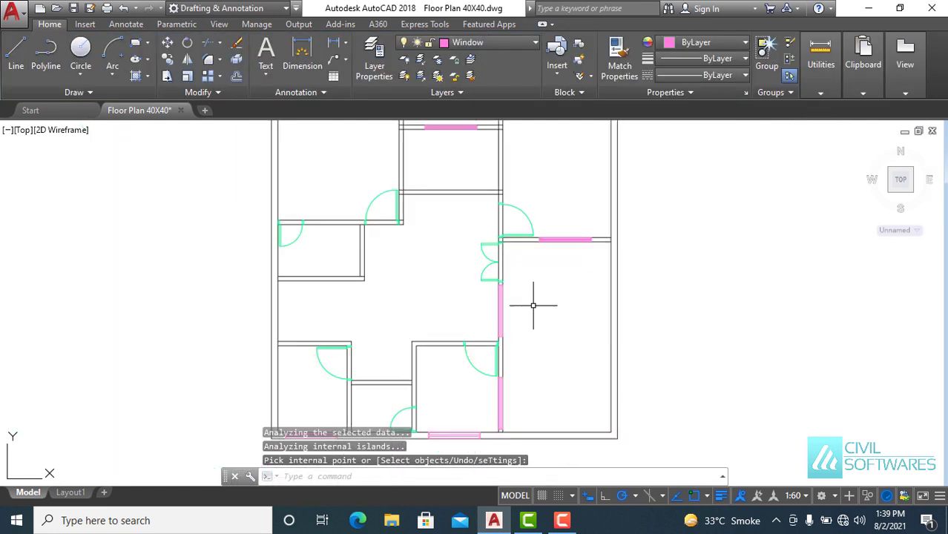
pyautogui.scroll(5, 493, 317)
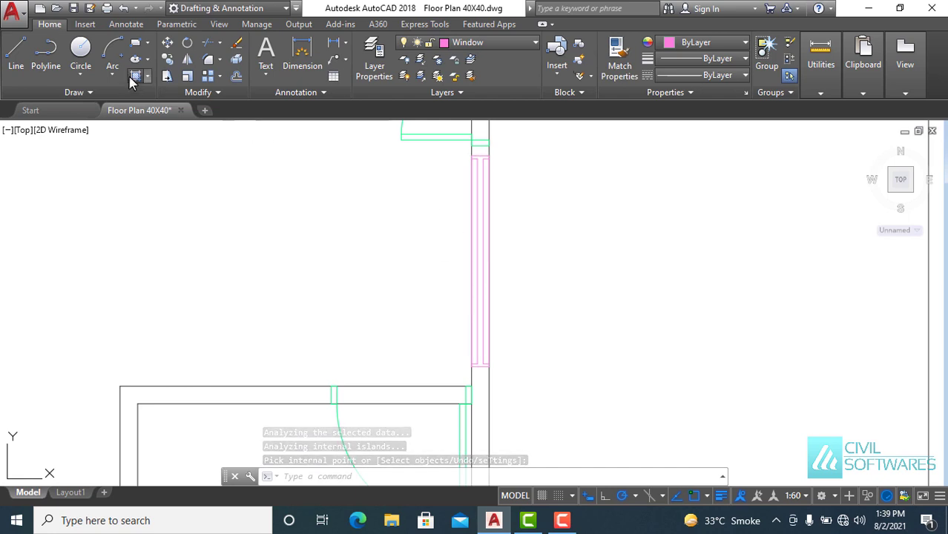
pyautogui.click(136, 59)
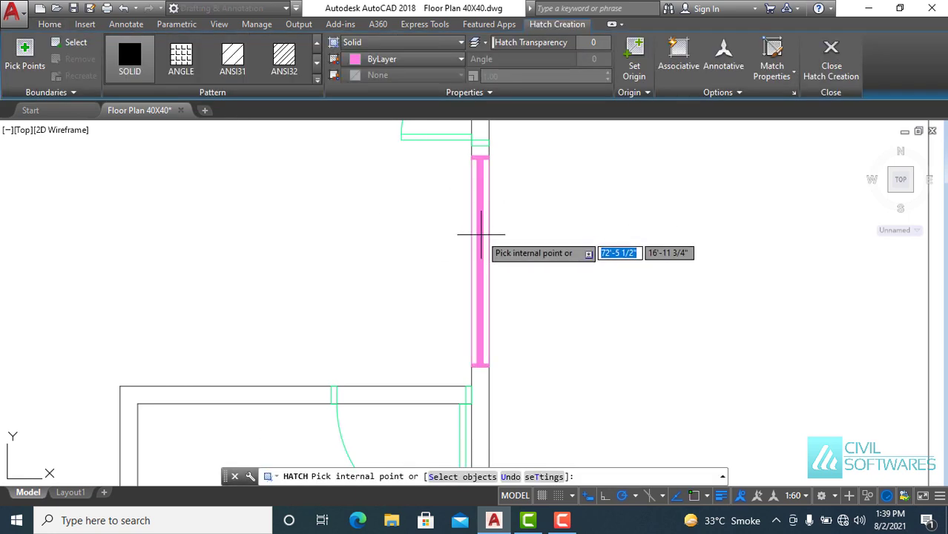
pyautogui.click(480, 234)
pyautogui.click(830, 51)
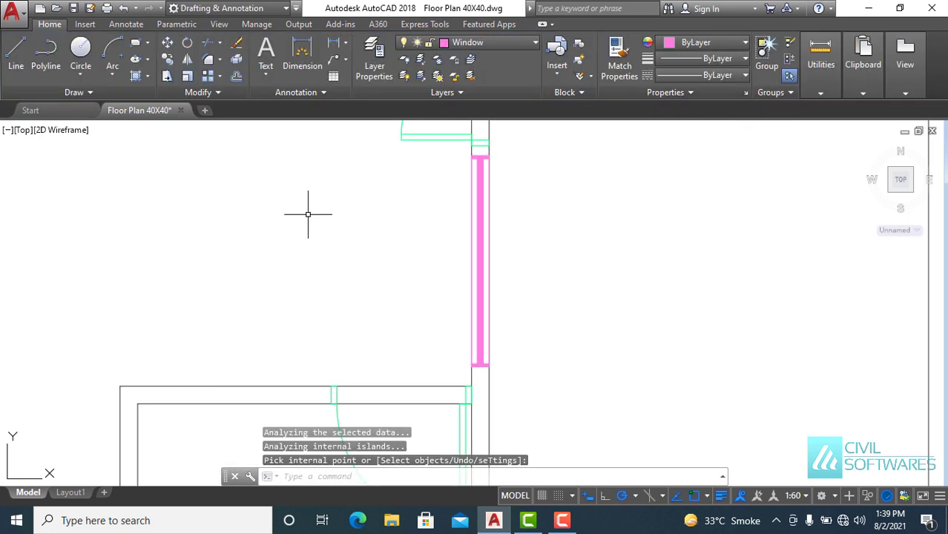
# - Solid-fill the second vertical window's middle strip further along the wall
pyautogui.click(135, 76)
pyautogui.scroll(-3, 380, 265)
pyautogui.scroll(4, 409, 364)
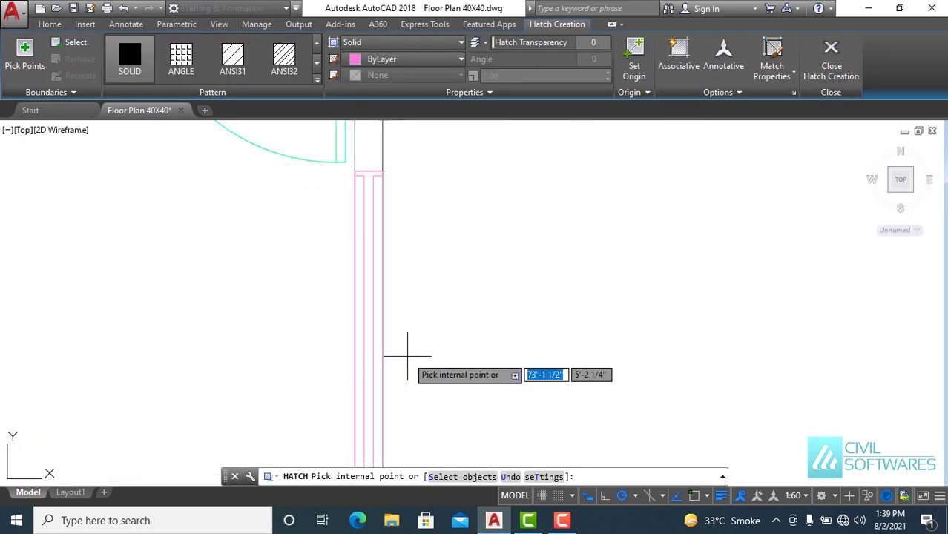
pyautogui.moveTo(409, 364)
pyautogui.mouseDown(button='middle')
pyautogui.moveTo(419, 327)
pyautogui.moveTo(461, 307)
pyautogui.mouseUp(button='middle')
pyautogui.scroll(-2, 449, 335)
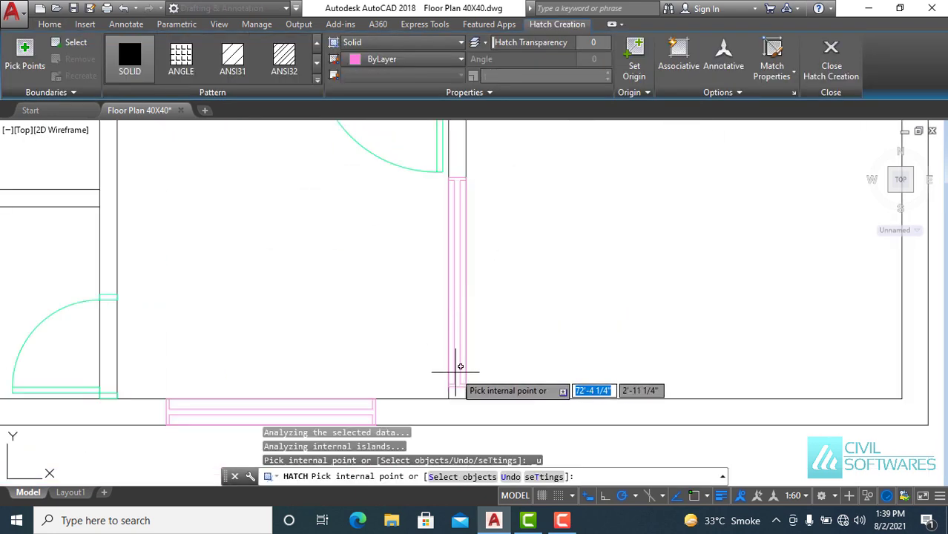
pyautogui.click(461, 369)
pyautogui.click(831, 65)
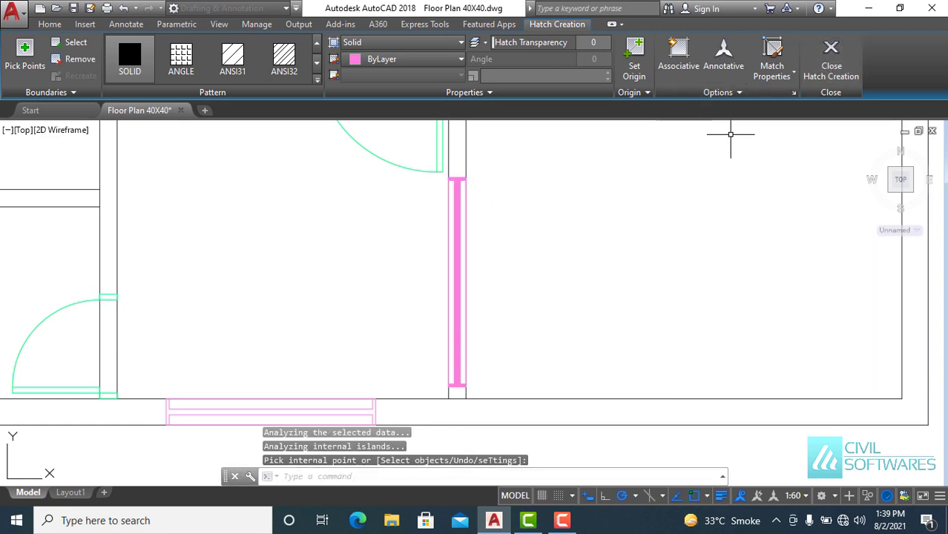
# - Solid-fill the bottom-wall window's middle strip
pyautogui.scroll(-4, 363, 232)
pyautogui.scroll(5, 295, 317)
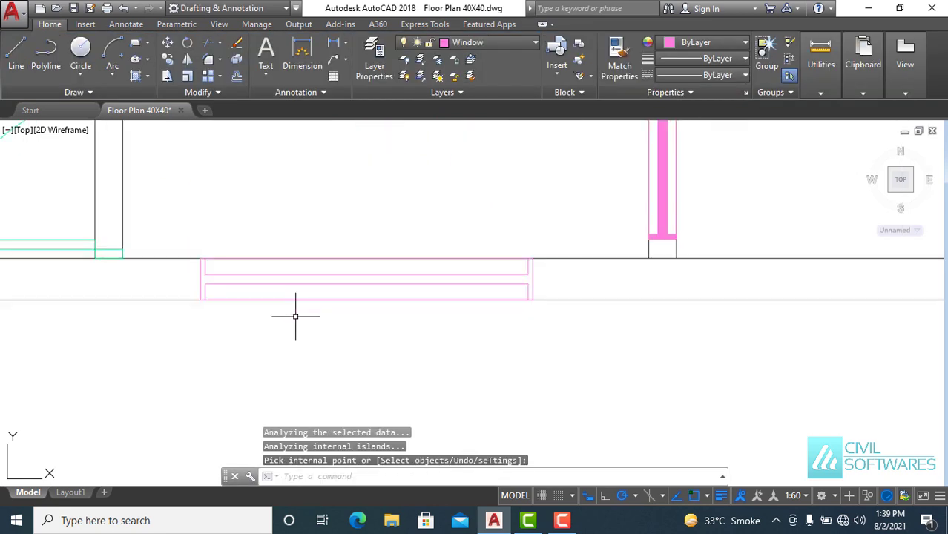
pyautogui.click(138, 77)
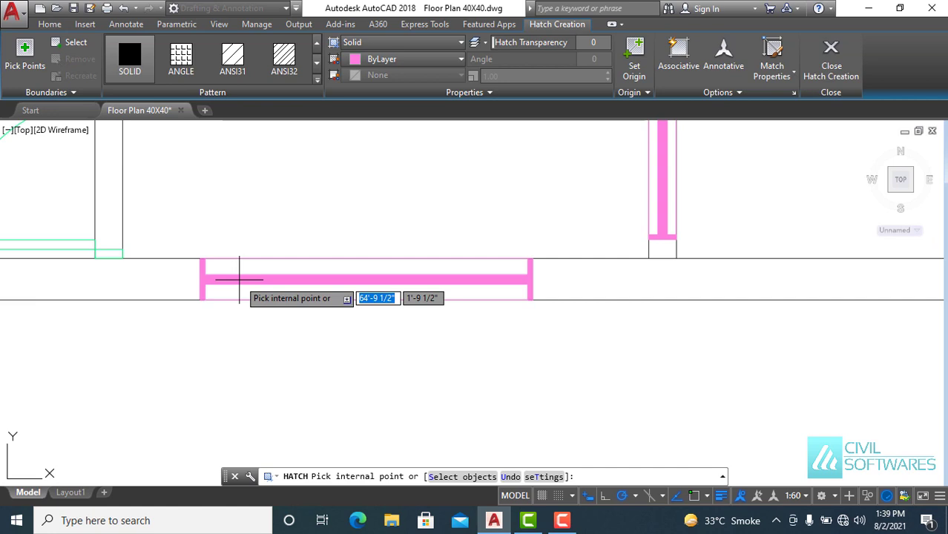
pyautogui.click(239, 278)
pyautogui.click(831, 66)
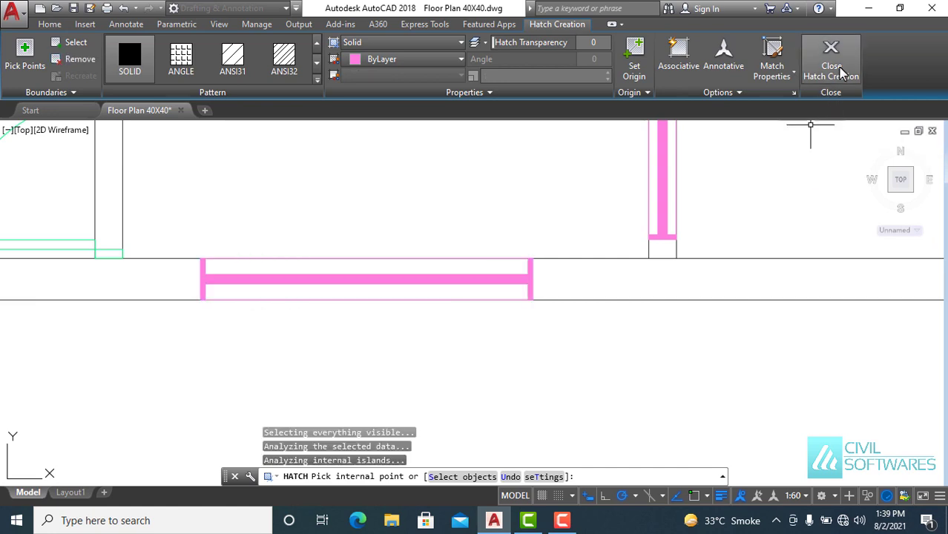
# - Solid-fill the lower-left window's middle strip, undoing a mistaken first pick
pyautogui.scroll(-3, 493, 220)
pyautogui.scroll(-3, 129, 239)
pyautogui.scroll(4, 78, 219)
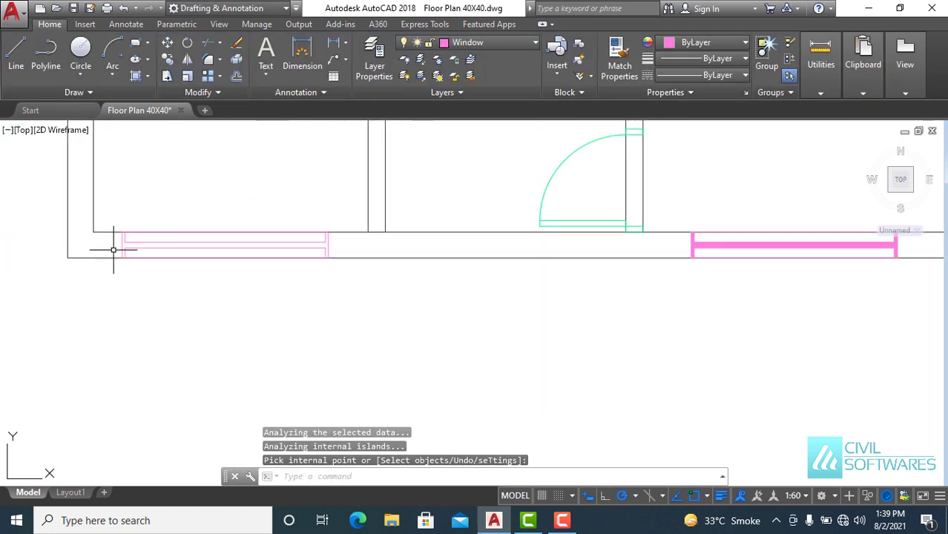
pyautogui.click(136, 76)
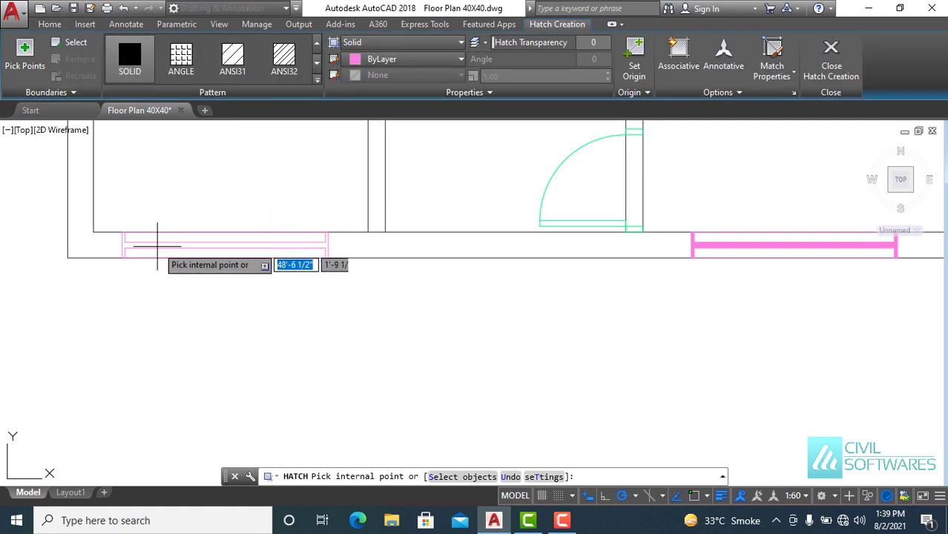
pyautogui.click(169, 245)
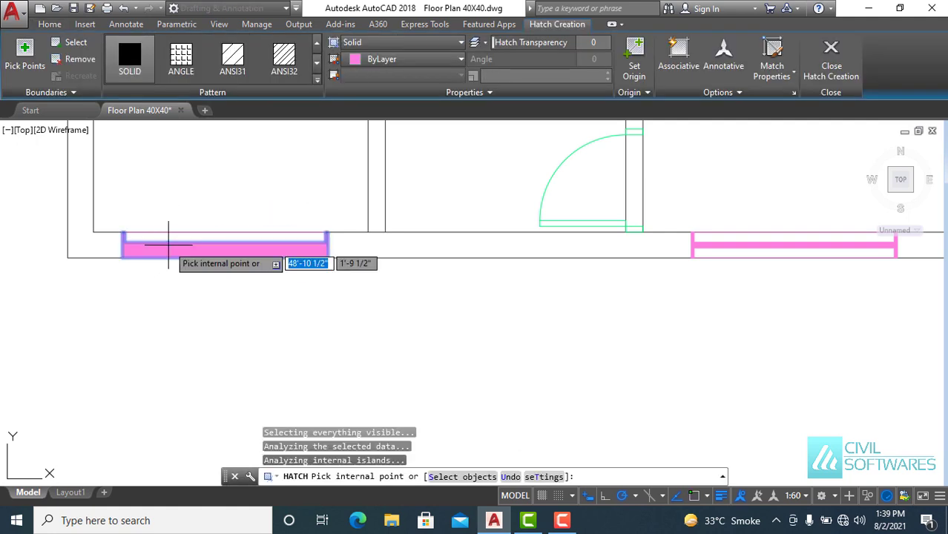
pyautogui.hotkey('ctrl', 'z')
pyautogui.scroll(2, 169, 245)
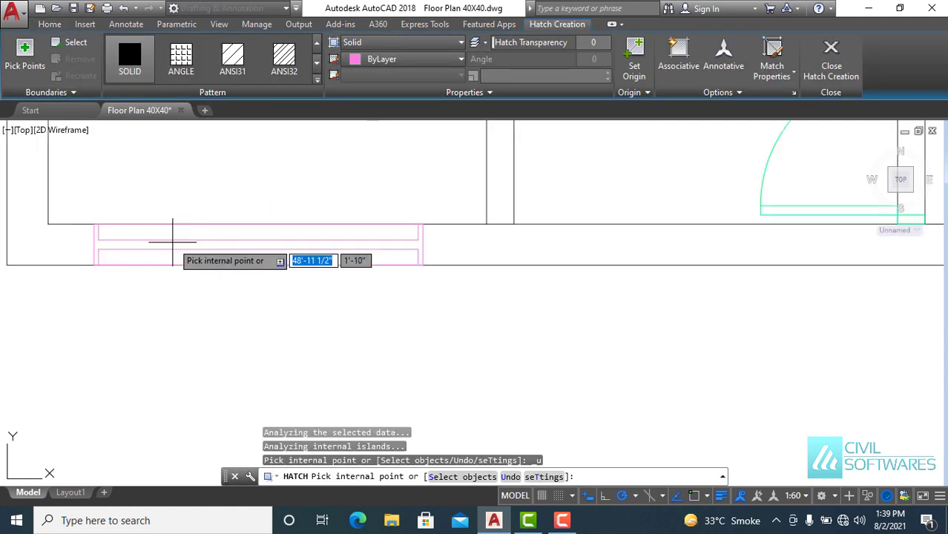
pyautogui.click(174, 242)
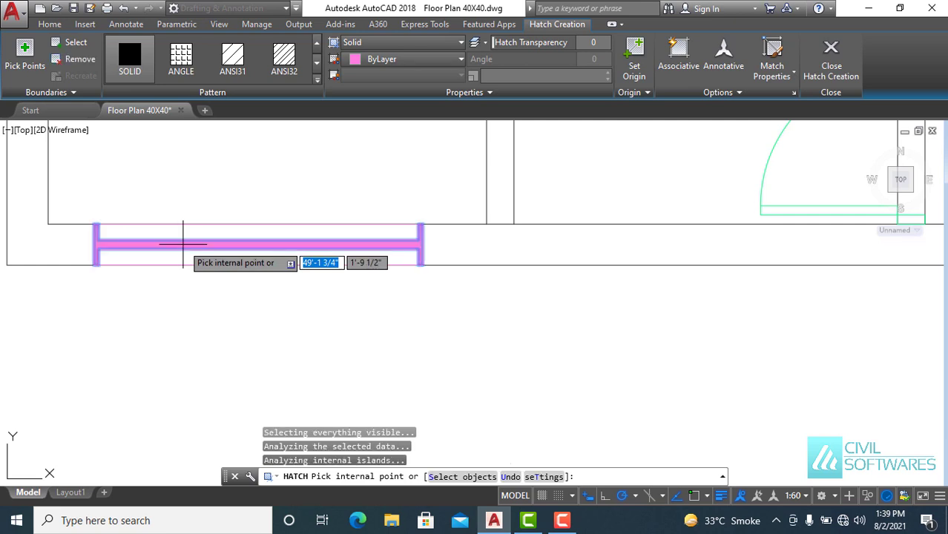
pyautogui.click(836, 67)
pyautogui.scroll(-2, 677, 250)
pyautogui.scroll(-2, 745, 187)
# - Offset the pink line across the wall 1'-6" up and down, then delete the original
pyautogui.scroll(-2, 673, 265)
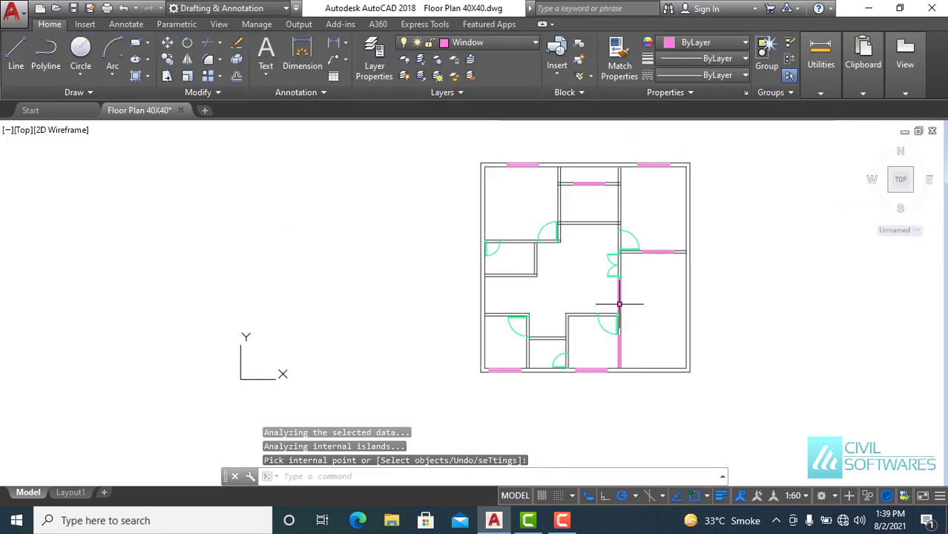
pyautogui.scroll(2, 603, 371)
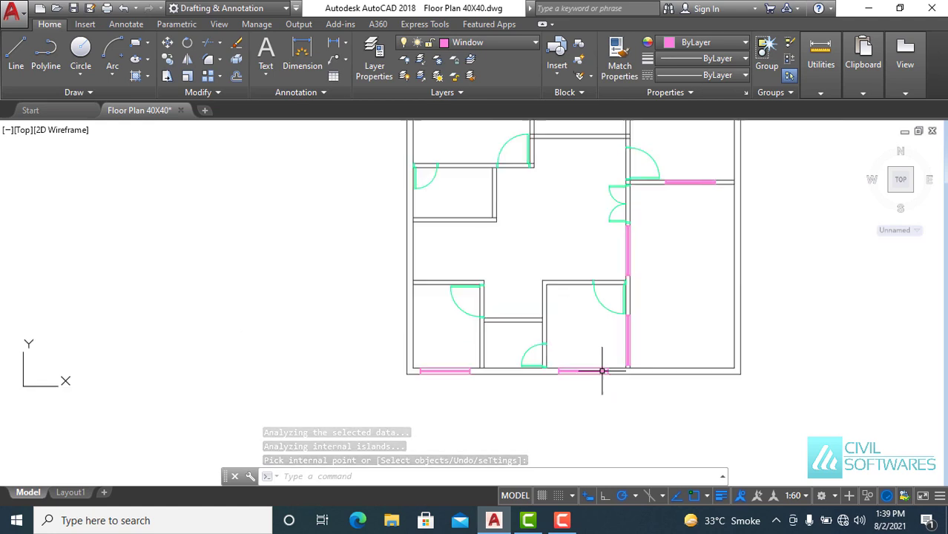
pyautogui.scroll(5, 646, 349)
pyautogui.scroll(-3, 646, 349)
pyautogui.scroll(3, 467, 146)
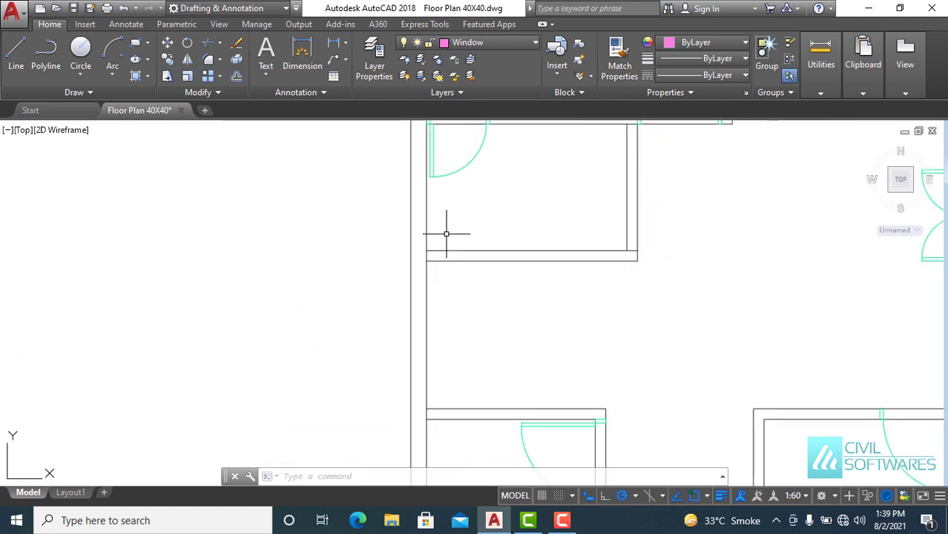
pyautogui.moveTo(453, 233); pyautogui.dragTo(472, 323, button='middle')
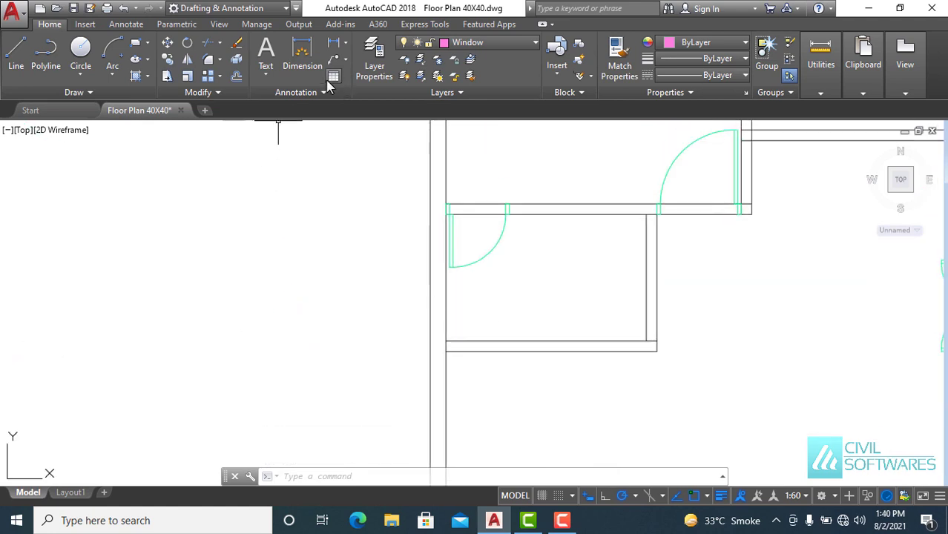
pyautogui.click(28, 50)
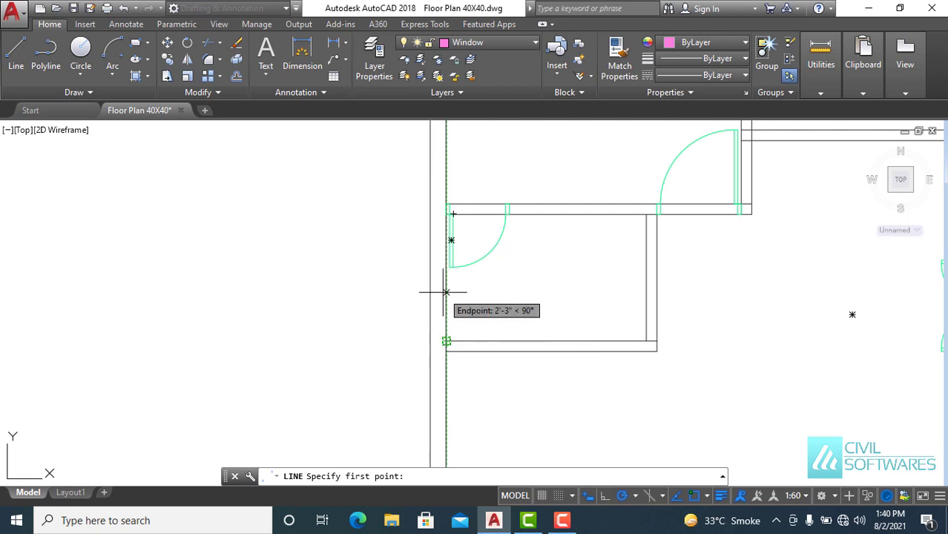
pyautogui.click(446, 286)
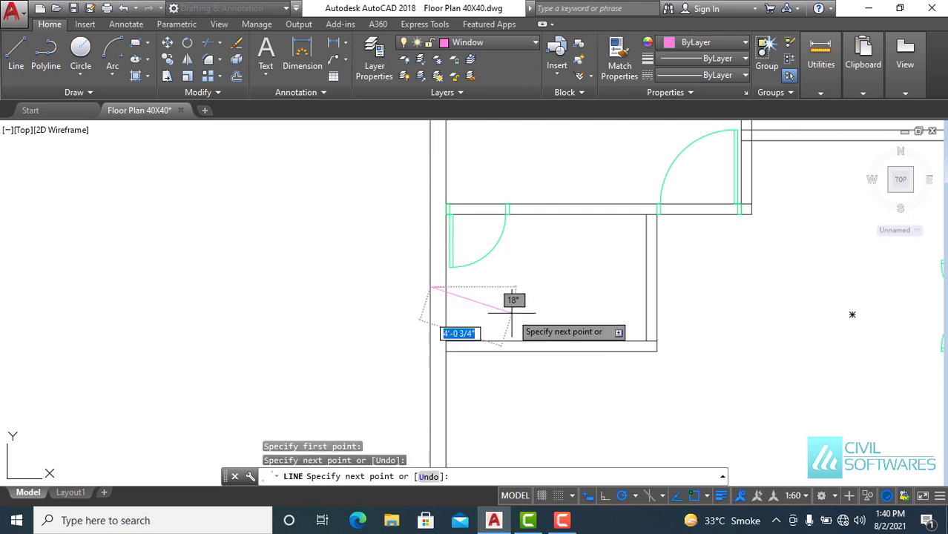
pyautogui.press('Escape')
pyautogui.scroll(3, 487, 297)
pyautogui.scroll(3, 519, 304)
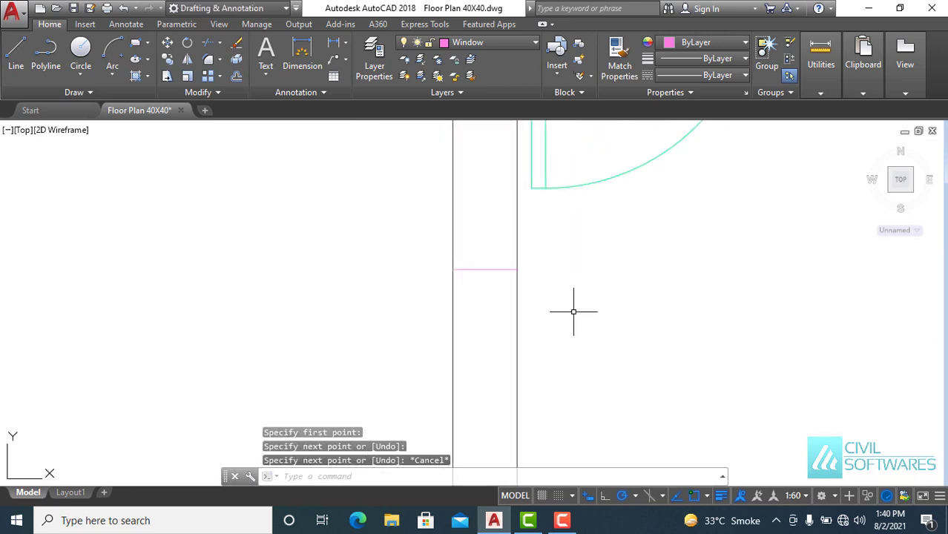
pyautogui.write('o')
pyautogui.press('Return')
pyautogui.write('1\'-6"')
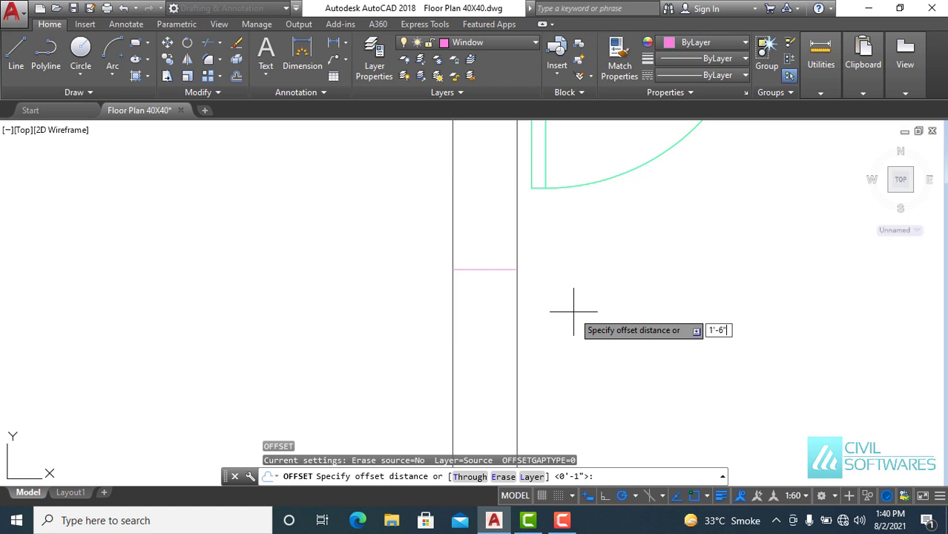
pyautogui.press('Return')
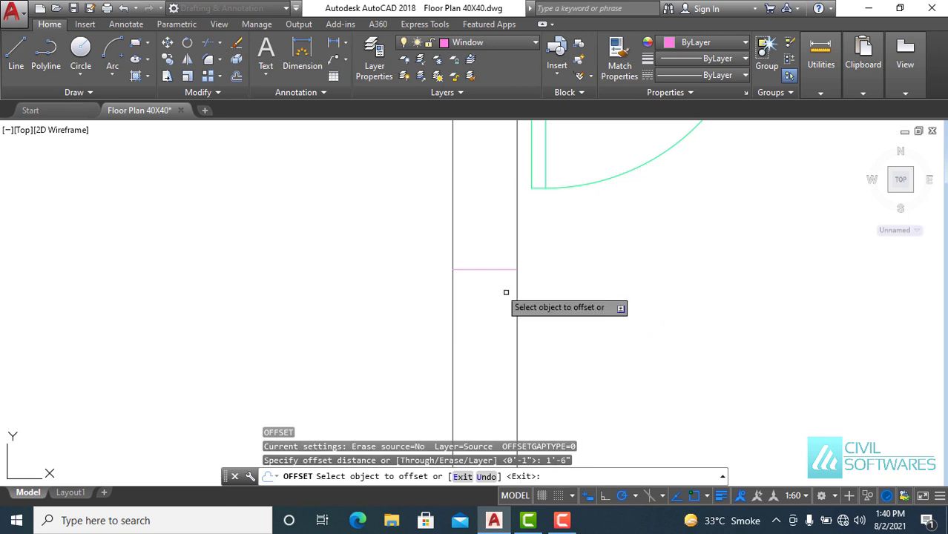
pyautogui.click(485, 269)
pyautogui.click(499, 196)
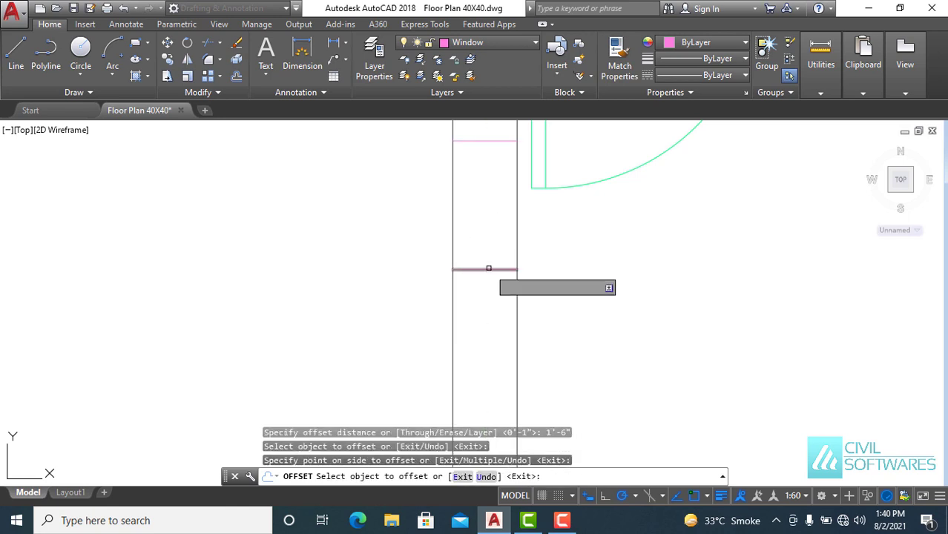
pyautogui.click(489, 270)
pyautogui.click(490, 331)
pyautogui.press('Escape')
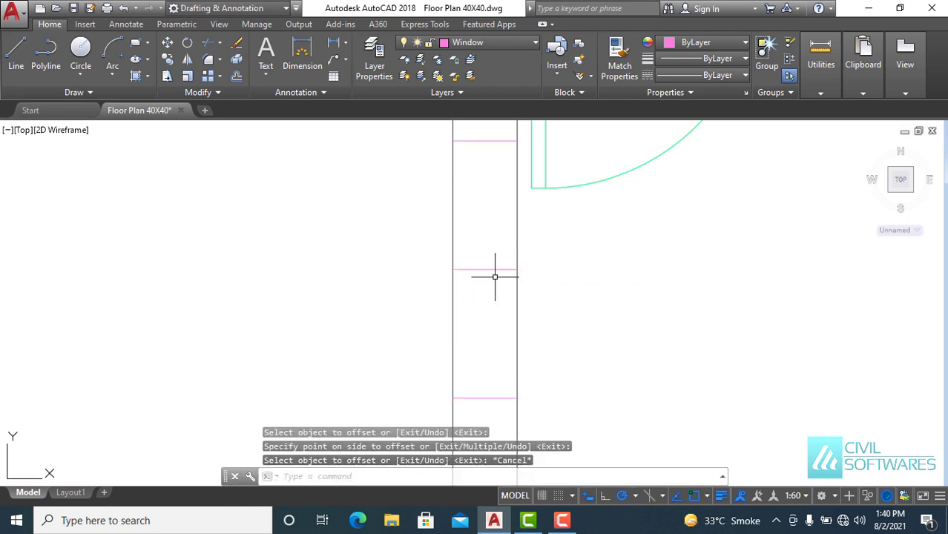
pyautogui.press('Delete')
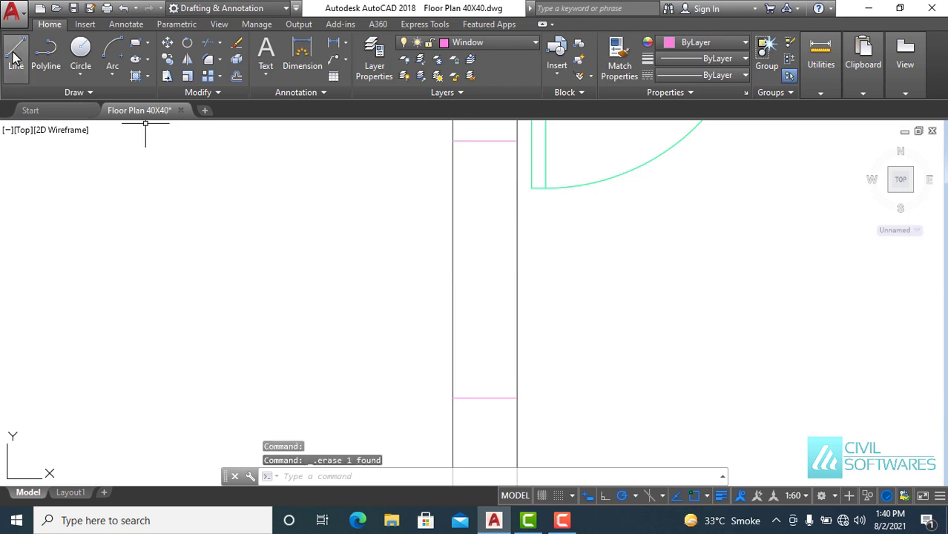
# - Draw vertical lines along both wall faces and the centre between the two pink lines
pyautogui.click(13, 58)
pyautogui.click(453, 140)
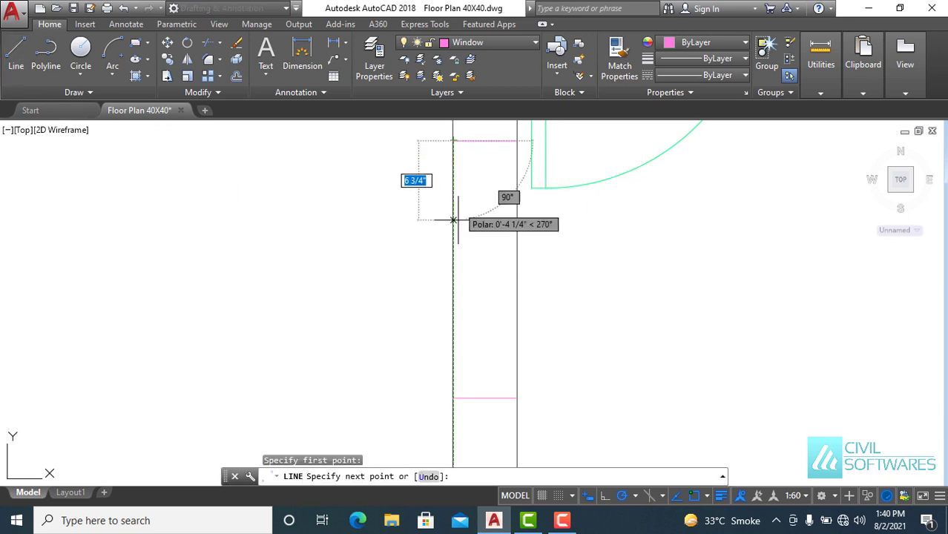
pyautogui.click(453, 398)
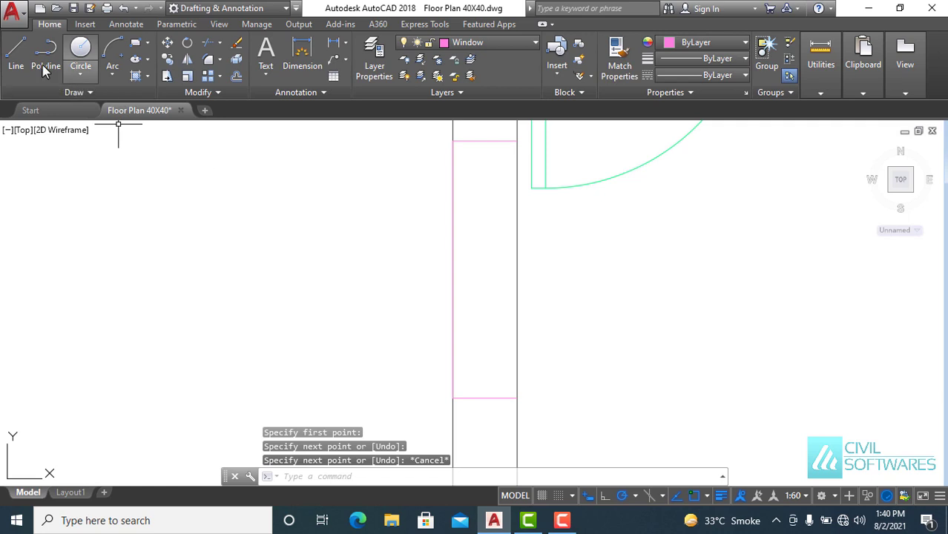
pyautogui.click(16, 56)
pyautogui.click(517, 140)
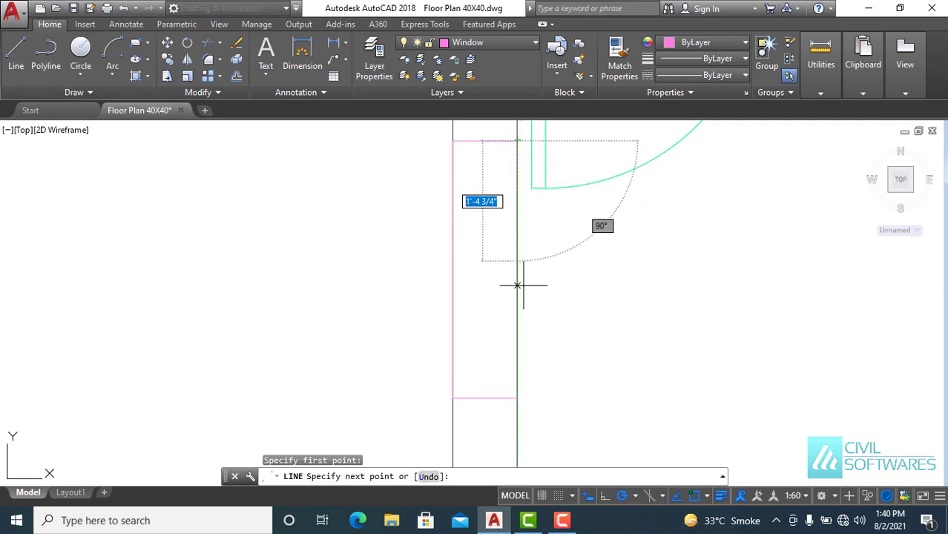
pyautogui.click(517, 398)
pyautogui.press('Escape')
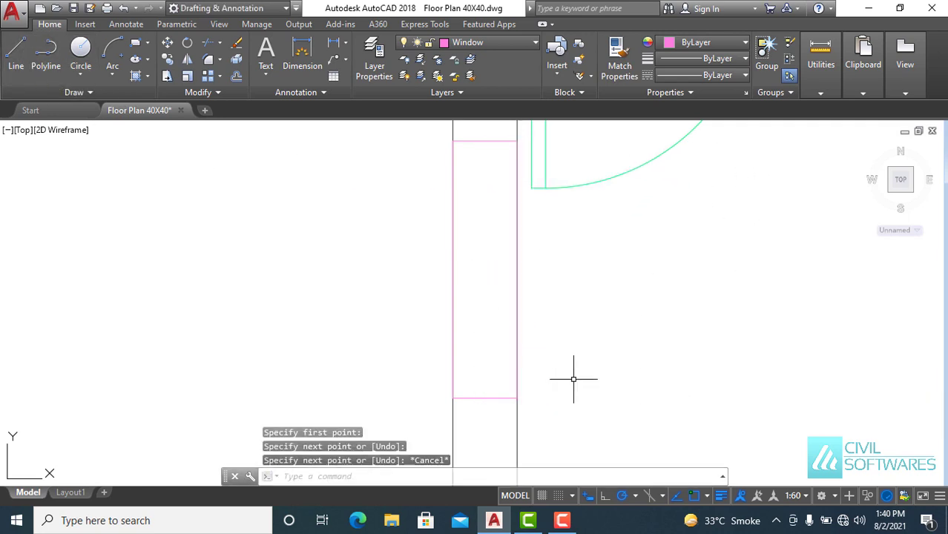
pyautogui.click(20, 65)
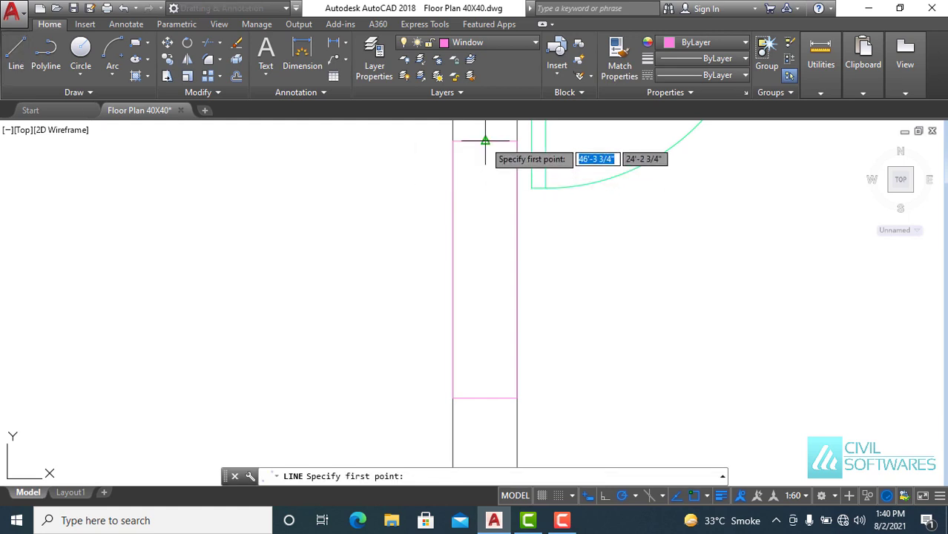
pyautogui.click(485, 140)
pyautogui.click(485, 397)
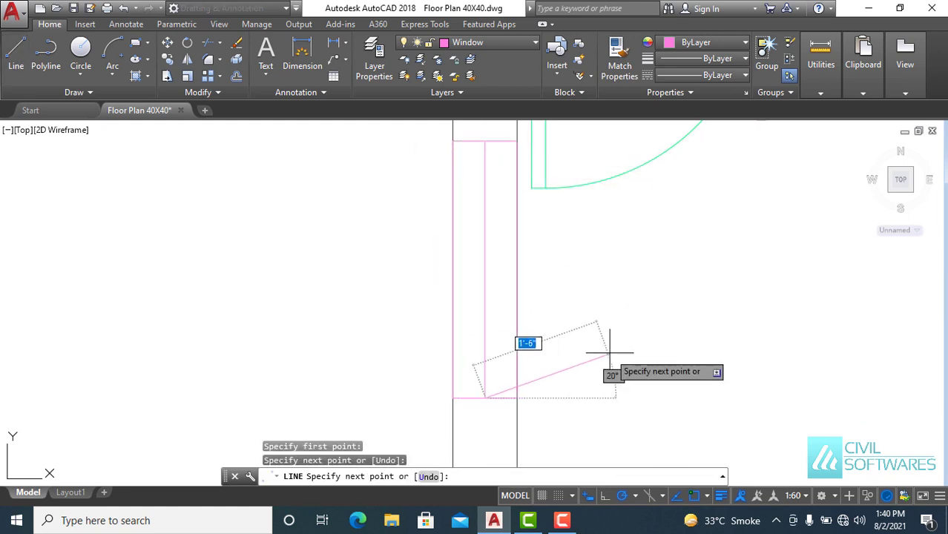
pyautogui.press('Escape')
# - Offset the centre line 1" to each side and delete the original centre line
pyautogui.press('Return')
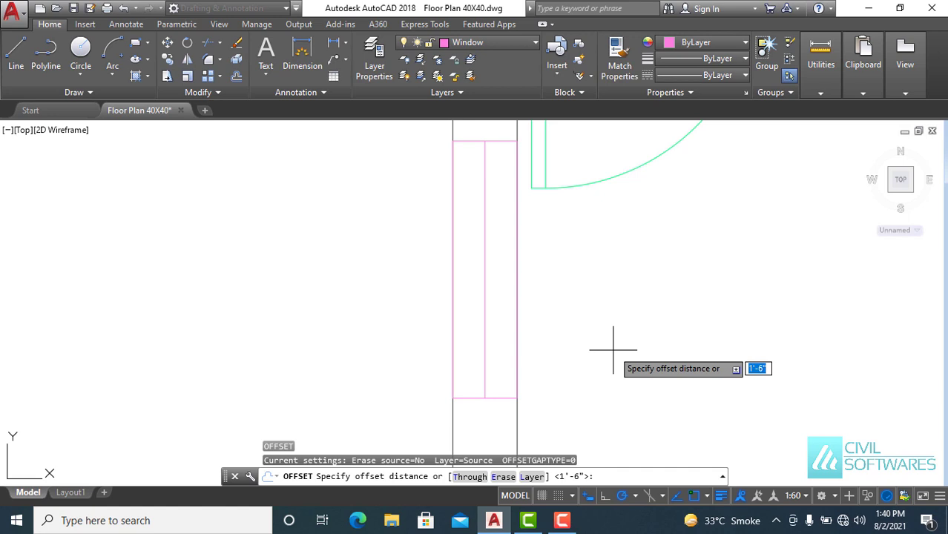
pyautogui.write('1"')
pyautogui.press('Return')
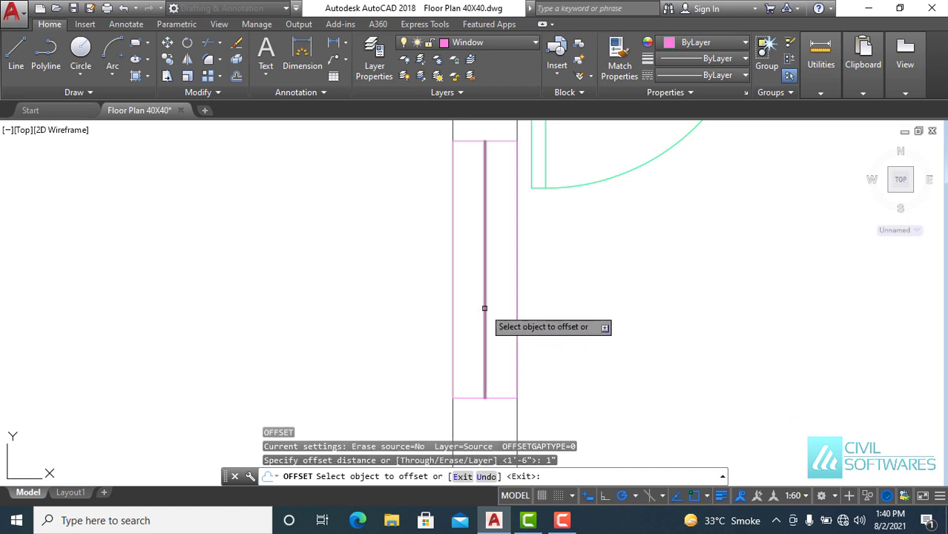
pyautogui.click(484, 308)
pyautogui.click(495, 319)
pyautogui.click(485, 319)
pyautogui.click(458, 318)
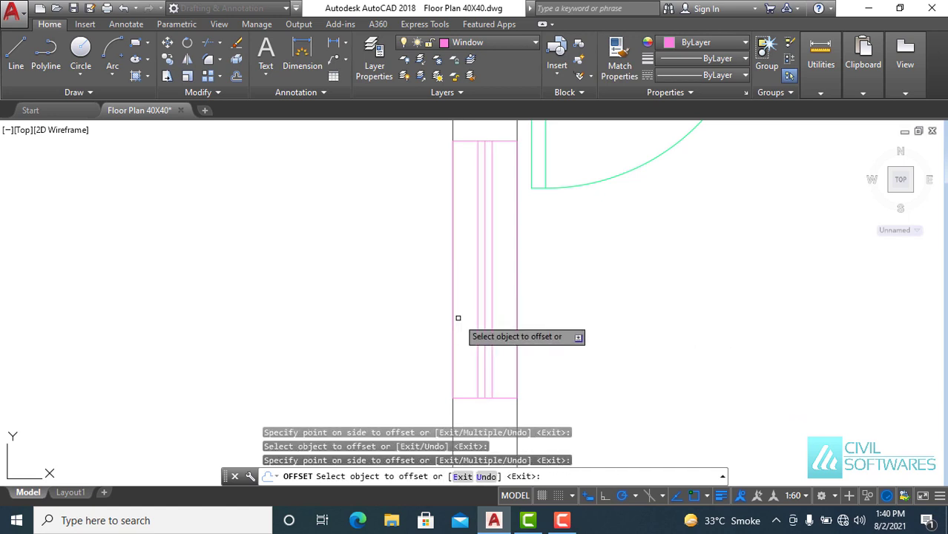
pyautogui.press('Escape')
pyautogui.click(485, 288)
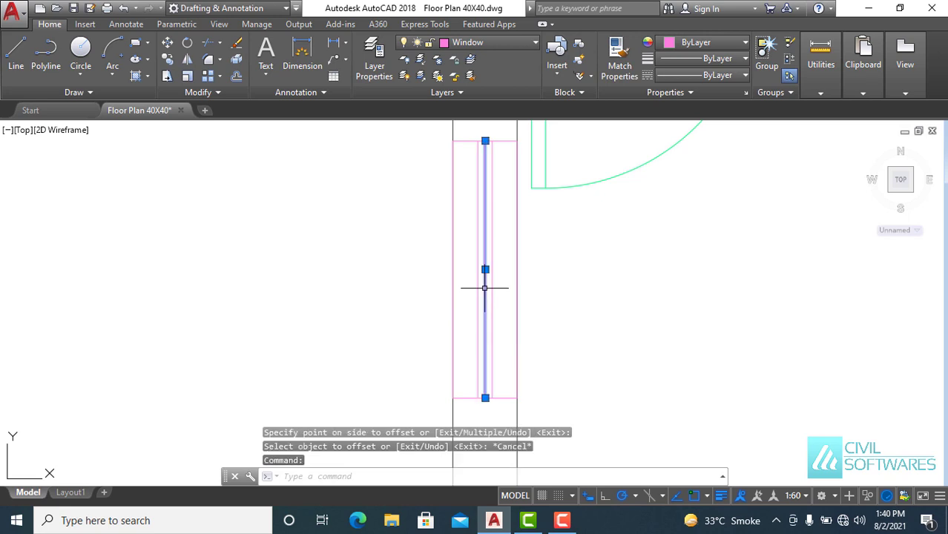
pyautogui.press('Delete')
# - Offset the window's top and bottom end lines 1" inward
pyautogui.scroll(4, 496, 122)
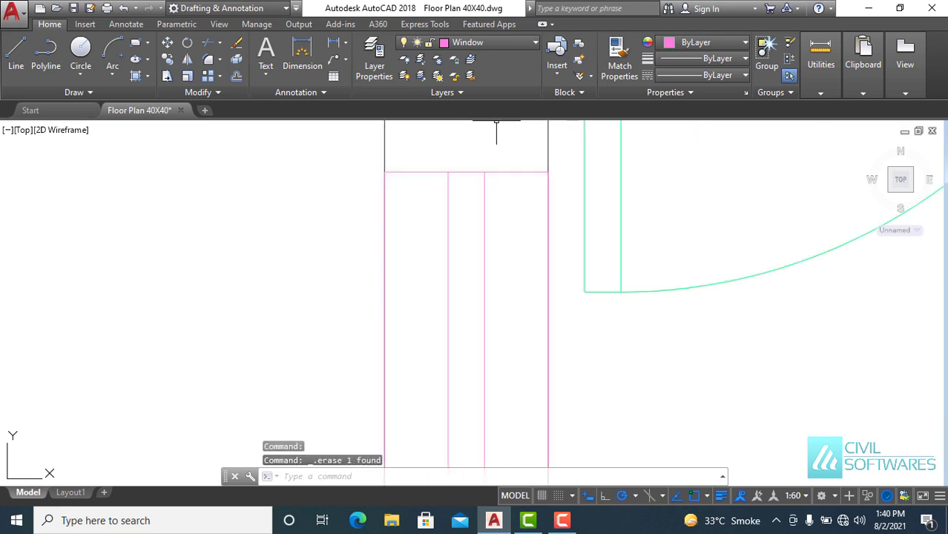
pyautogui.write('o')
pyautogui.press('Return')
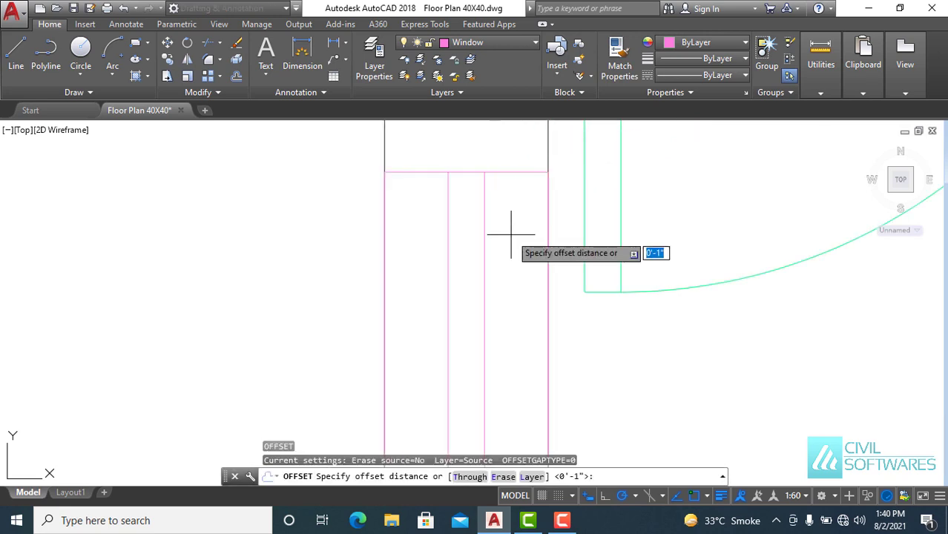
pyautogui.write('1')
pyautogui.press('Return')
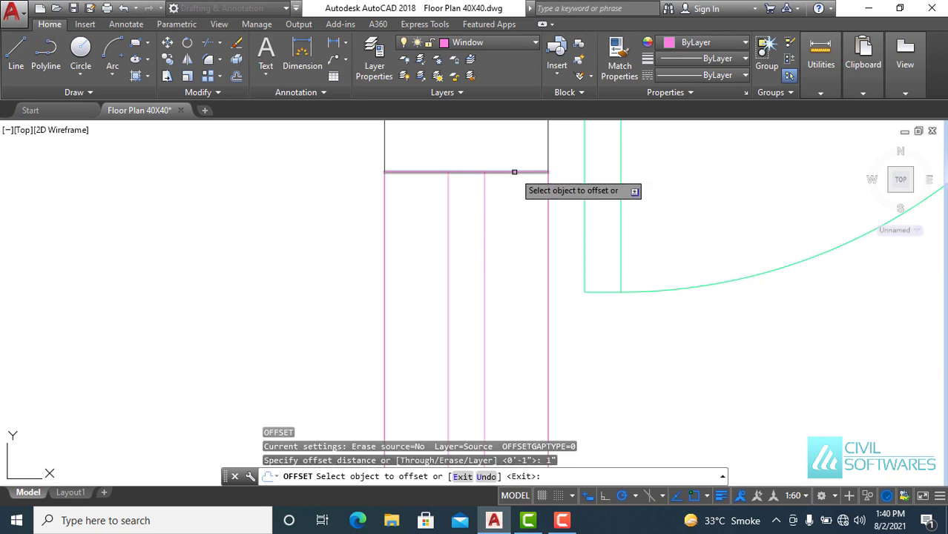
pyautogui.click(514, 172)
pyautogui.click(518, 212)
pyautogui.moveTo(529, 205); pyautogui.dragTo(571, 264, button='middle')
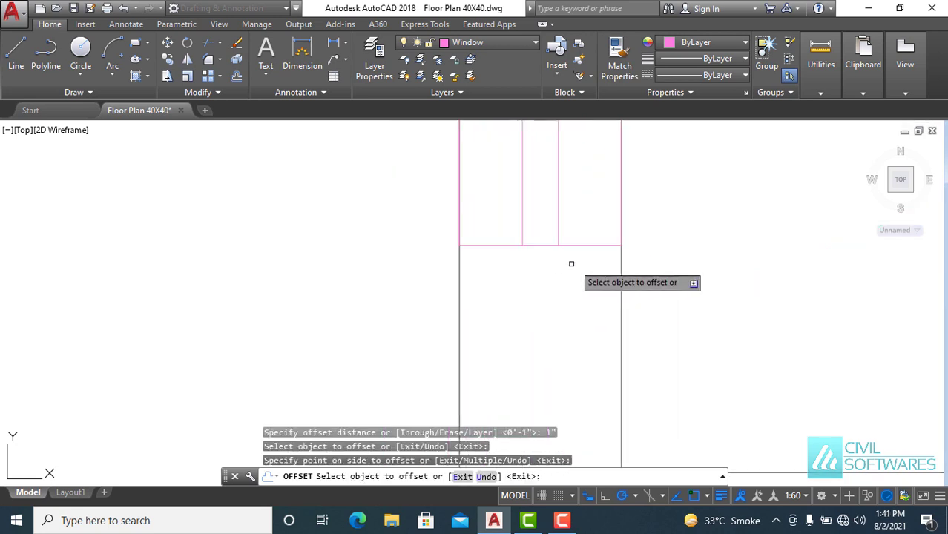
pyautogui.click(598, 245)
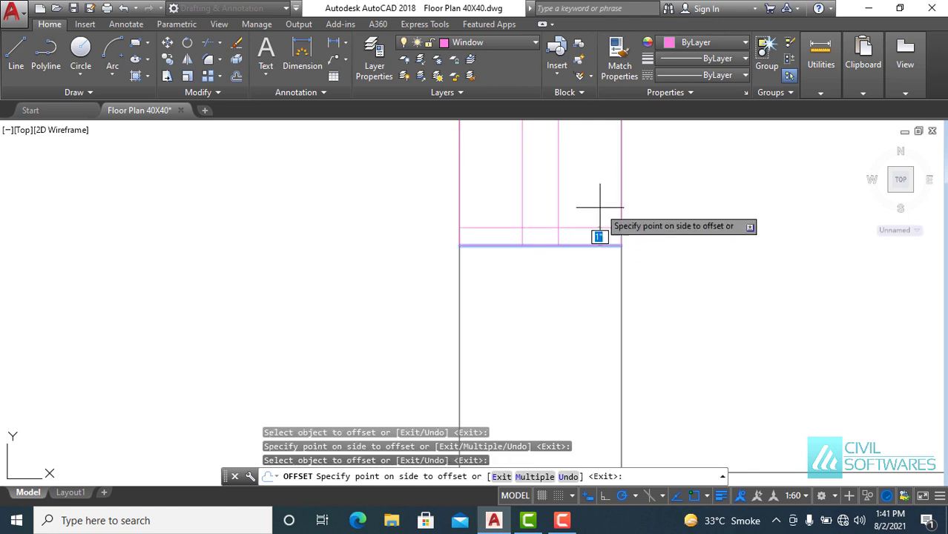
pyautogui.click(601, 204)
pyautogui.press('Escape')
# - Trim away the stray line segment inside the window symbol
pyautogui.scroll(2, 562, 280)
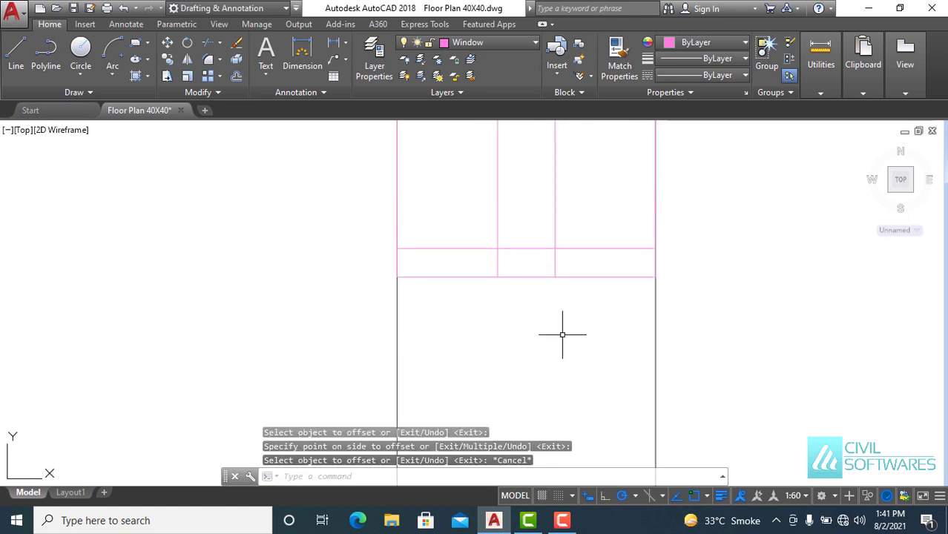
pyautogui.write('tr')
pyautogui.press('Return')
pyautogui.press('Return')
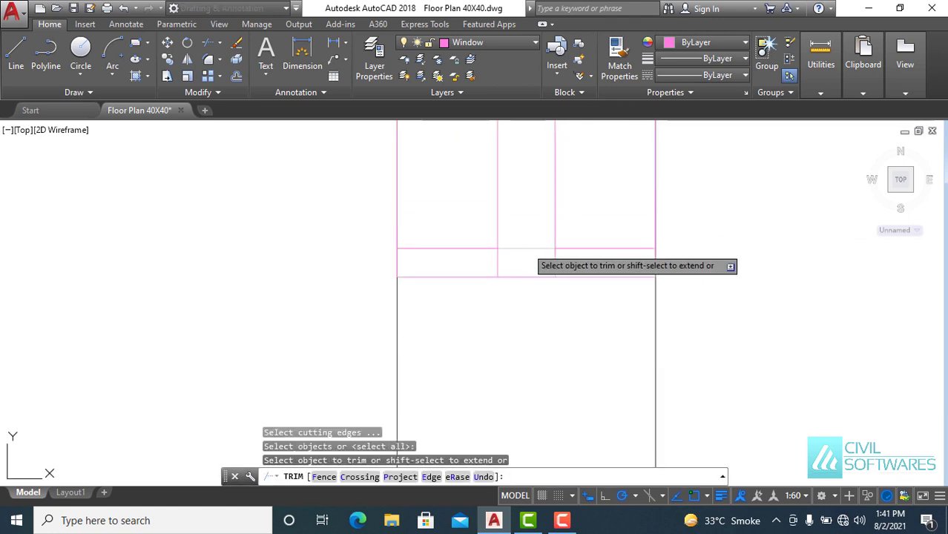
pyautogui.click(527, 250)
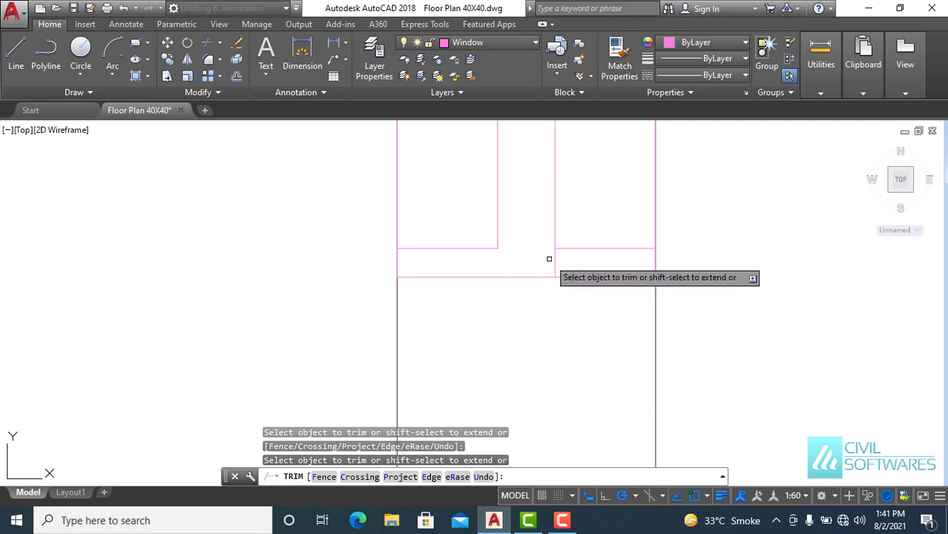
pyautogui.scroll(-2, 552, 331)
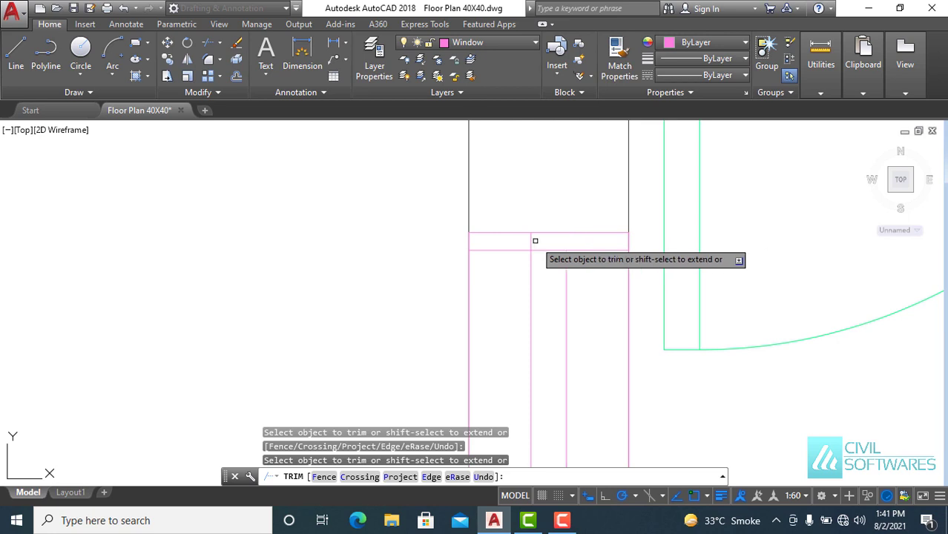
pyautogui.press('Escape')
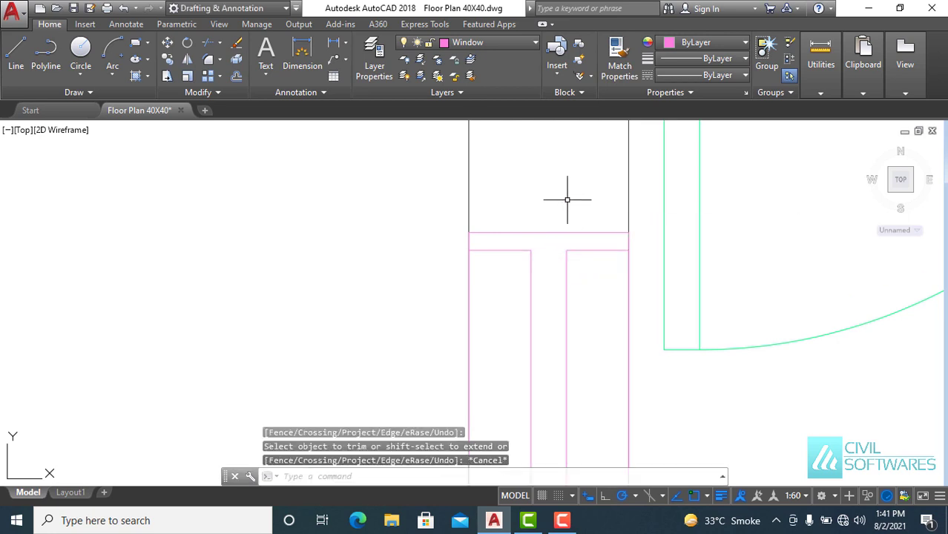
# - Fill the window symbol's regions with SOLID magenta hatch
pyautogui.scroll(-2, 497, 180)
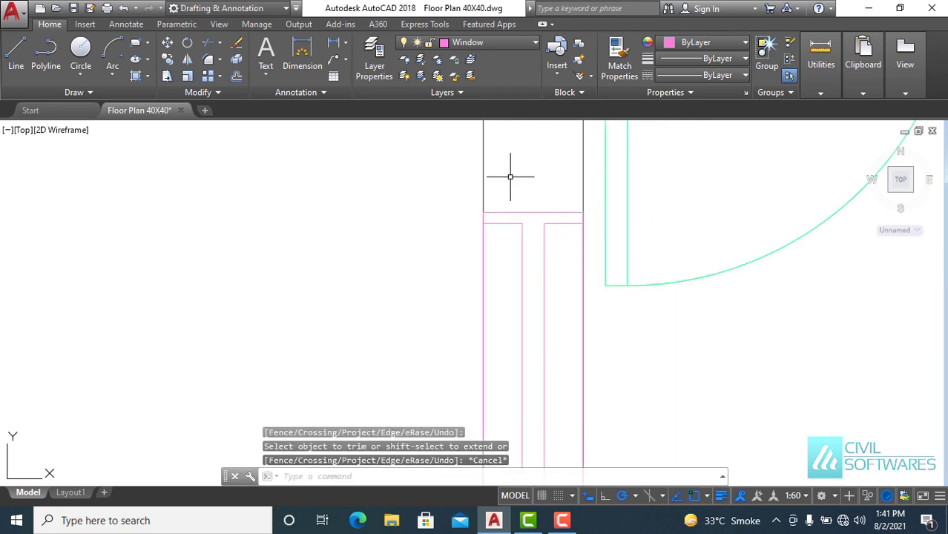
pyautogui.click(137, 77)
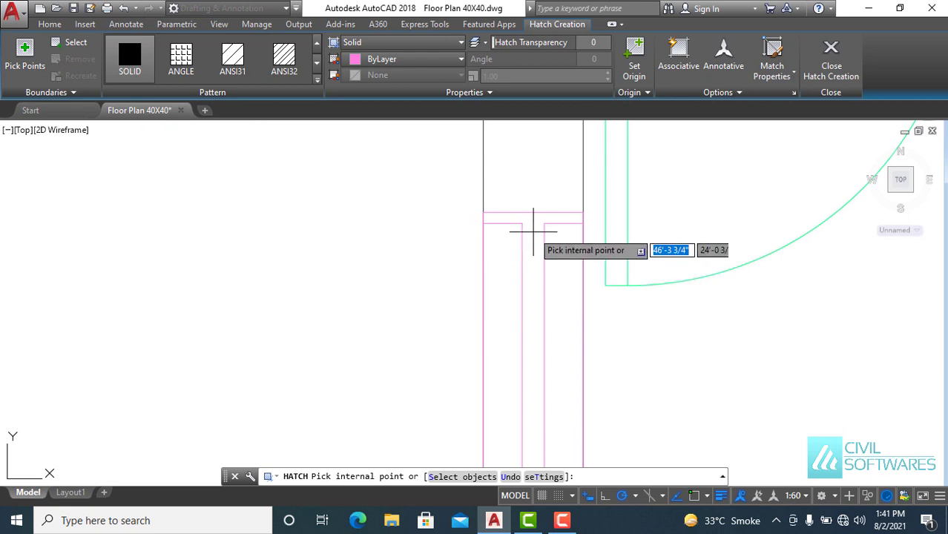
pyautogui.scroll(-2, 533, 231)
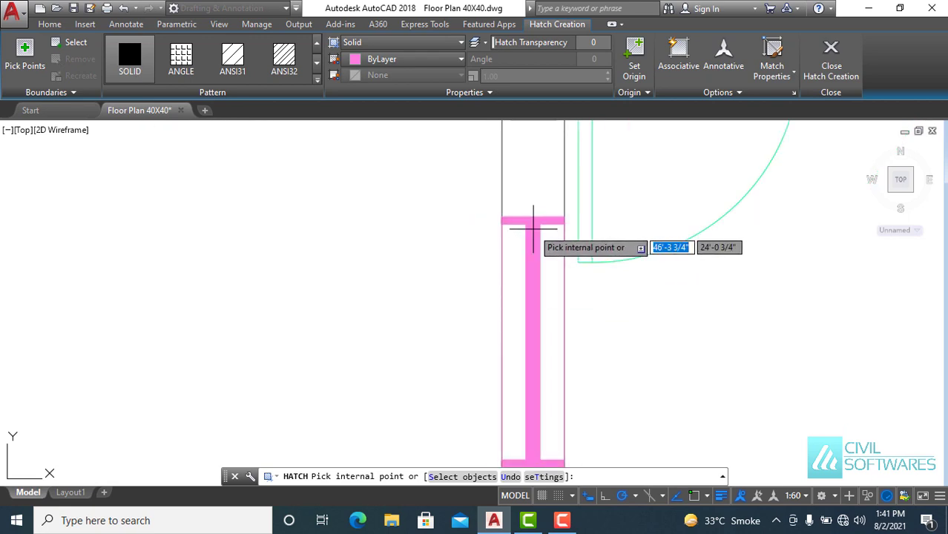
pyautogui.click(533, 231)
pyautogui.click(831, 65)
pyautogui.scroll(-5, 719, 294)
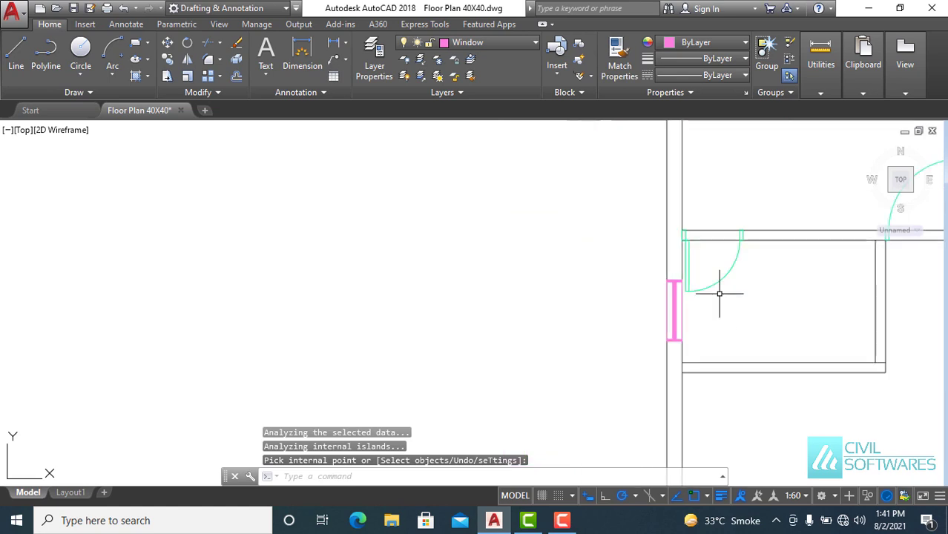
# - End hatching and trim the wall lines across the first two door openings
pyautogui.moveTo(719, 294); pyautogui.dragTo(500, 366, button='middle')
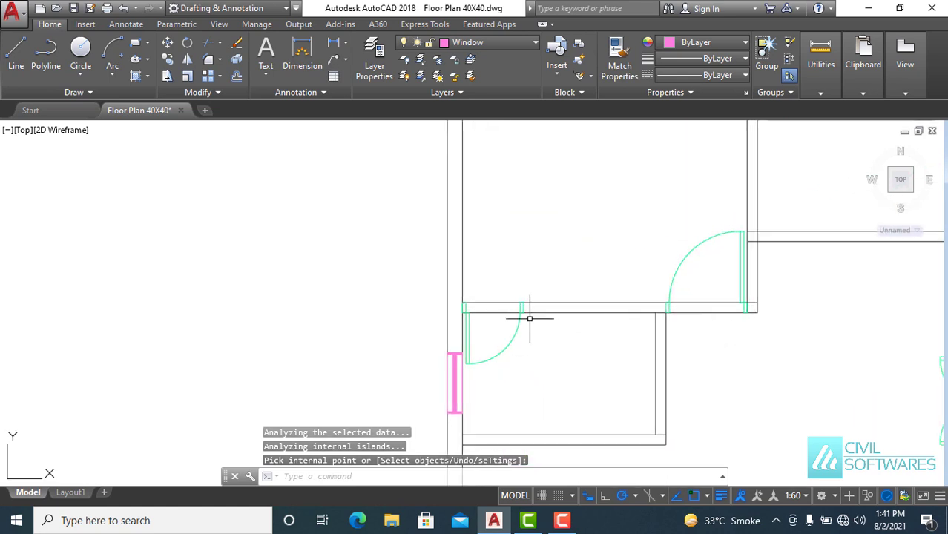
pyautogui.scroll(5, 529, 318)
pyautogui.press('Escape')
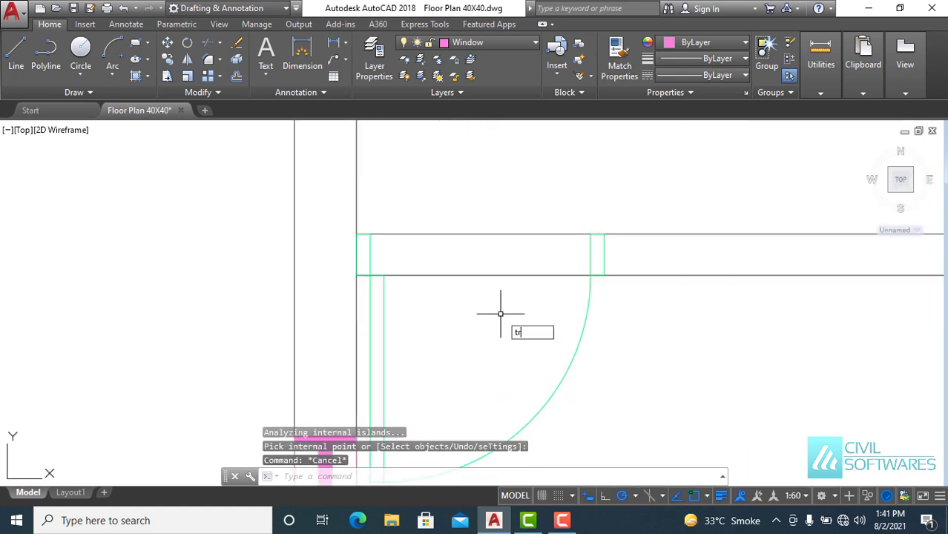
pyautogui.press('Return')
pyautogui.moveTo(529, 294); pyautogui.dragTo(479, 197)
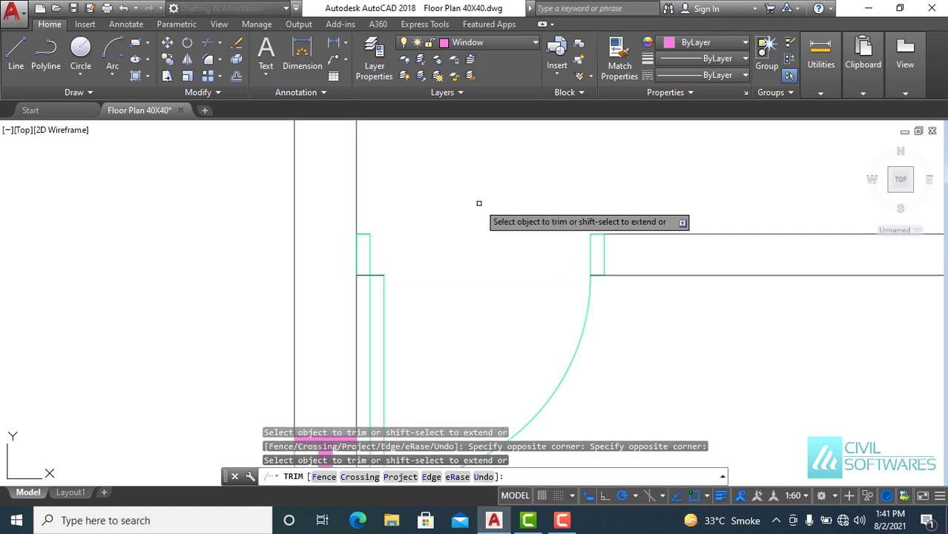
pyautogui.scroll(-2, 478, 203)
pyautogui.scroll(-1, 478, 204)
pyautogui.click(695, 238)
pyautogui.click(683, 202)
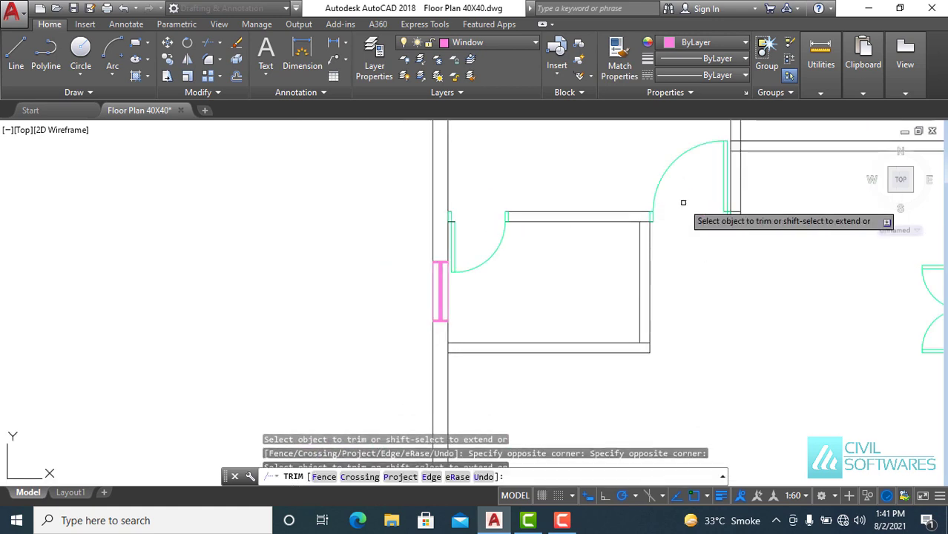
pyautogui.moveTo(687, 259); pyautogui.dragTo(464, 317, button='middle')
pyautogui.moveTo(681, 285); pyautogui.dragTo(626, 303, button='middle')
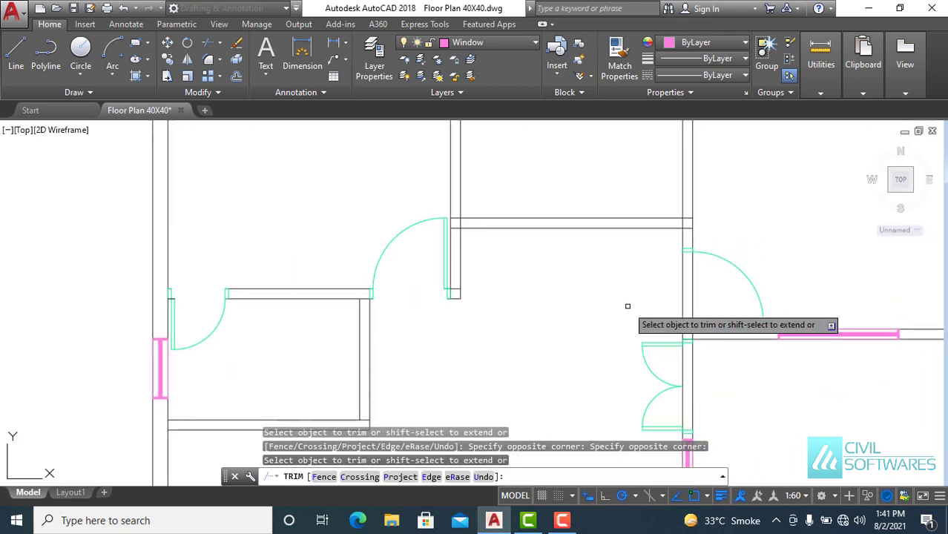
pyautogui.click(708, 294)
pyautogui.click(653, 268)
# - Trim the wall lines between the two doors and across the right door
pyautogui.scroll(-2, 586, 237)
pyautogui.scroll(-2, 615, 297)
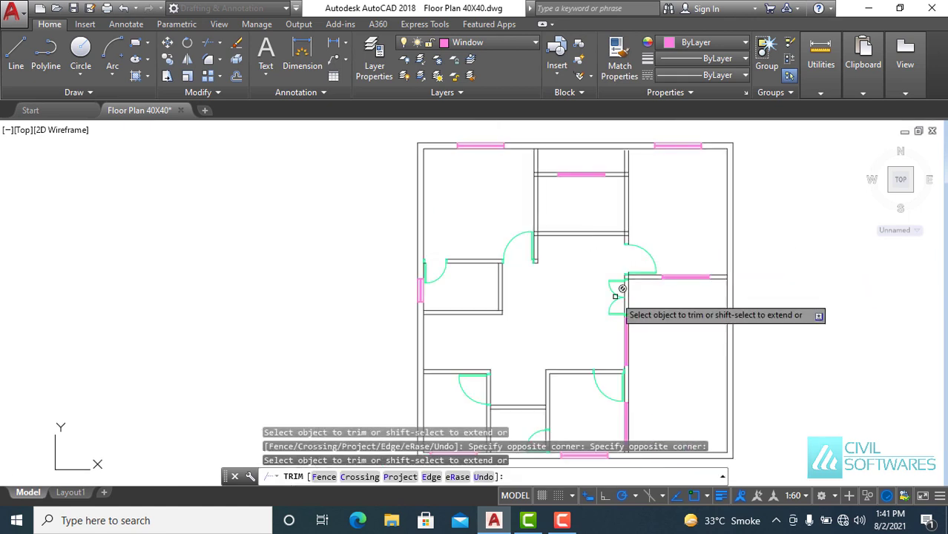
pyautogui.scroll(4, 635, 318)
pyautogui.click(623, 304)
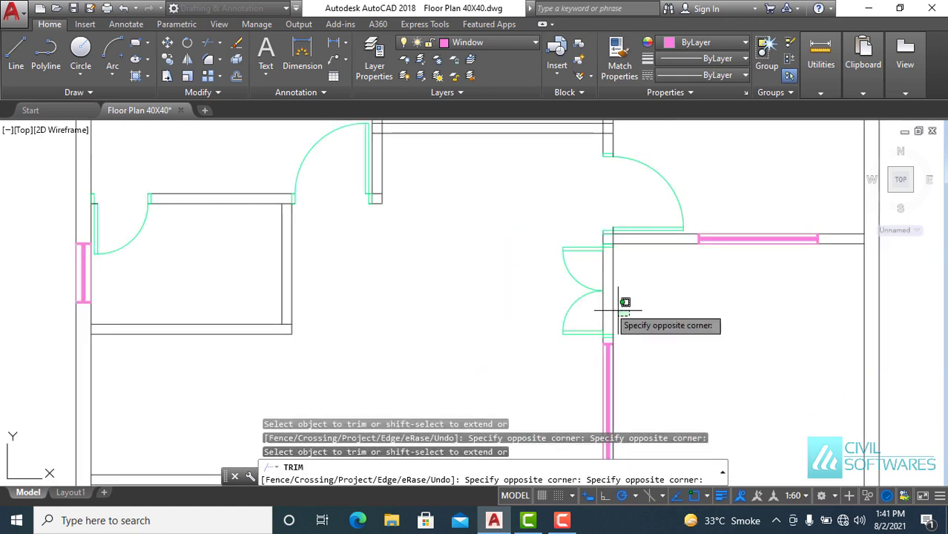
pyautogui.click(596, 316)
pyautogui.click(629, 263)
pyautogui.click(597, 259)
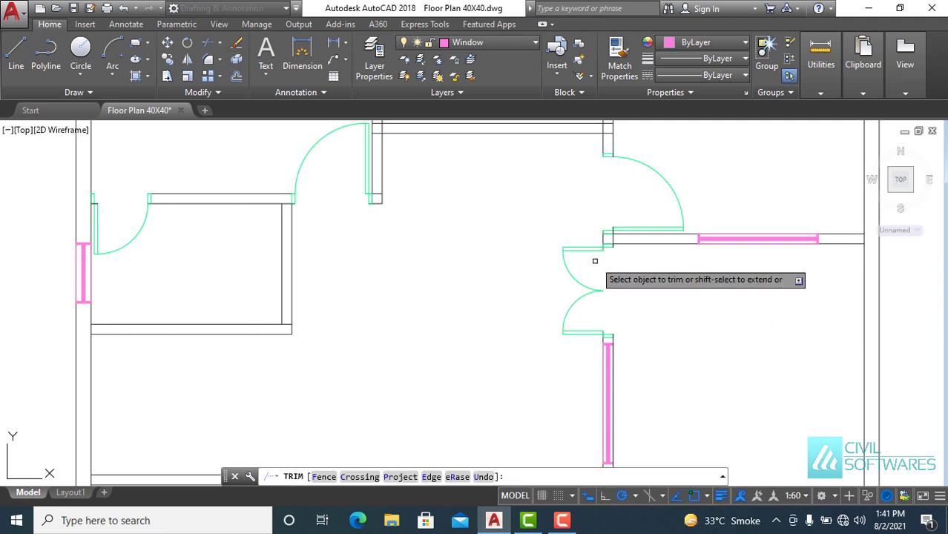
pyautogui.scroll(-3, 640, 250)
pyautogui.scroll(2, 635, 322)
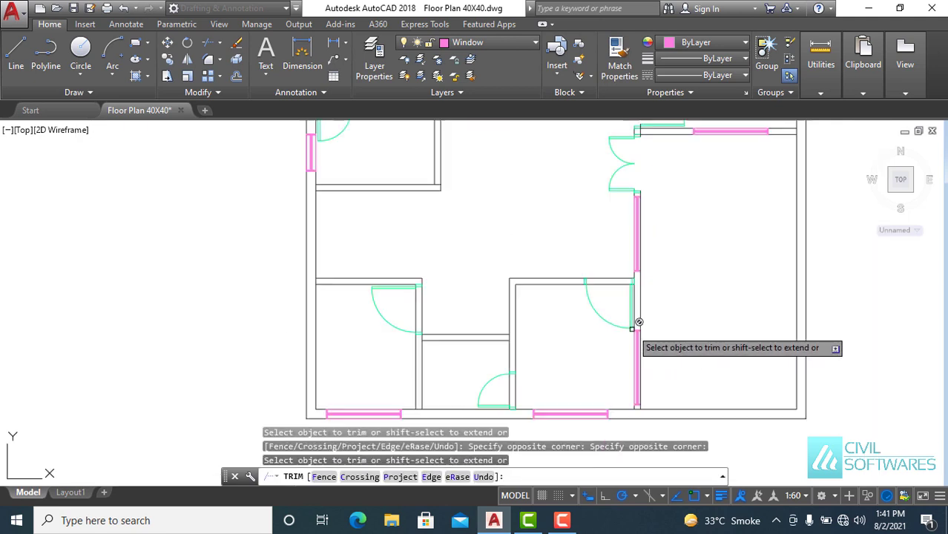
pyautogui.scroll(2, 609, 279)
pyautogui.click(609, 275)
pyautogui.click(602, 239)
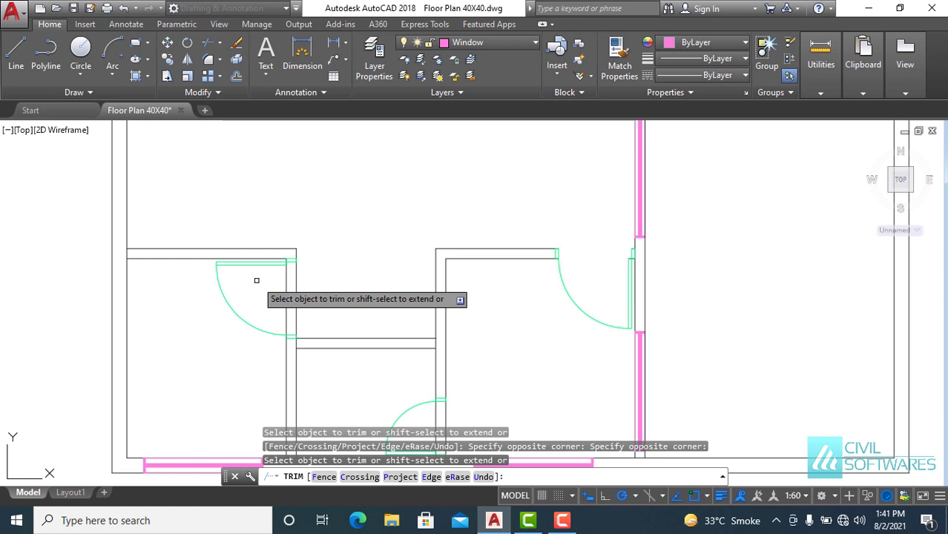
# - Trim the wall lines at the middle room's door and the lower door opening
pyautogui.click(315, 305)
pyautogui.click(275, 286)
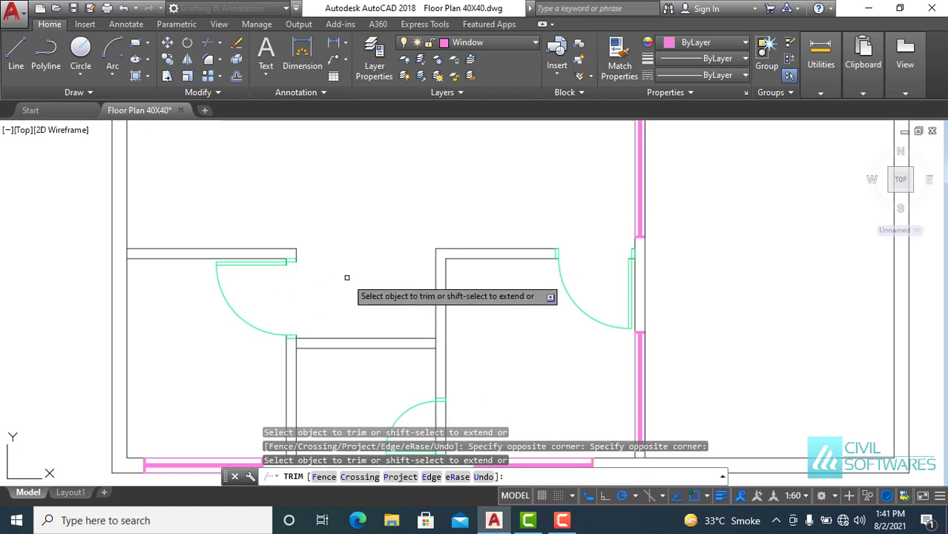
pyautogui.scroll(-3, 379, 250)
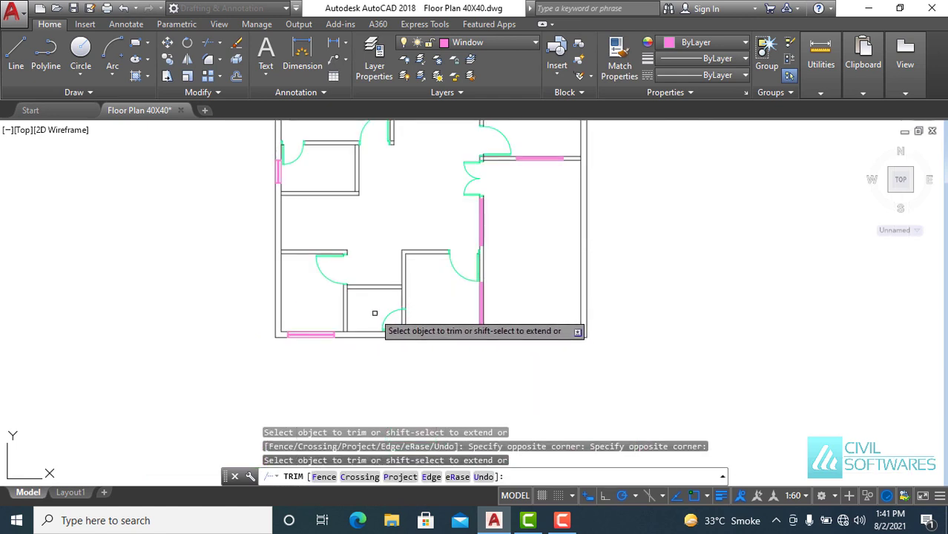
pyautogui.scroll(2, 373, 310)
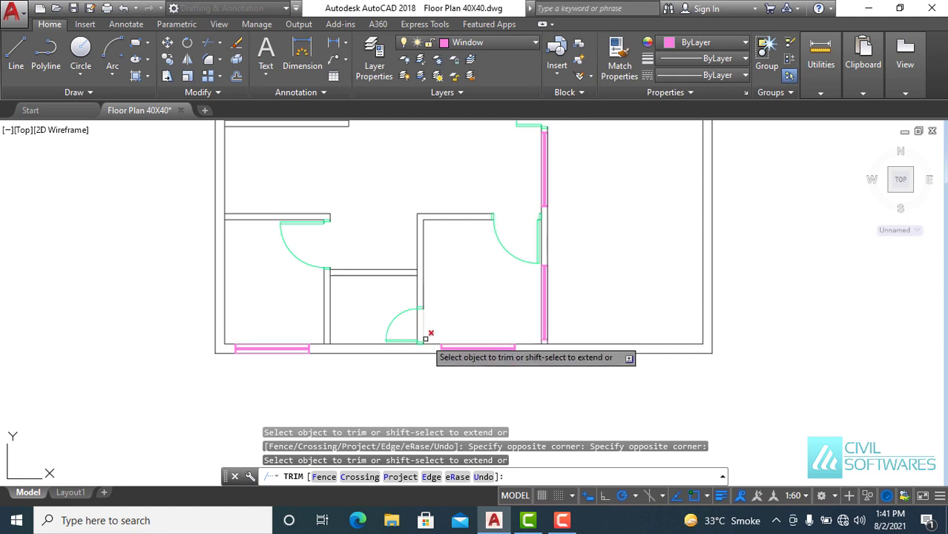
pyautogui.scroll(4, 424, 337)
pyautogui.click(424, 275)
pyautogui.click(377, 276)
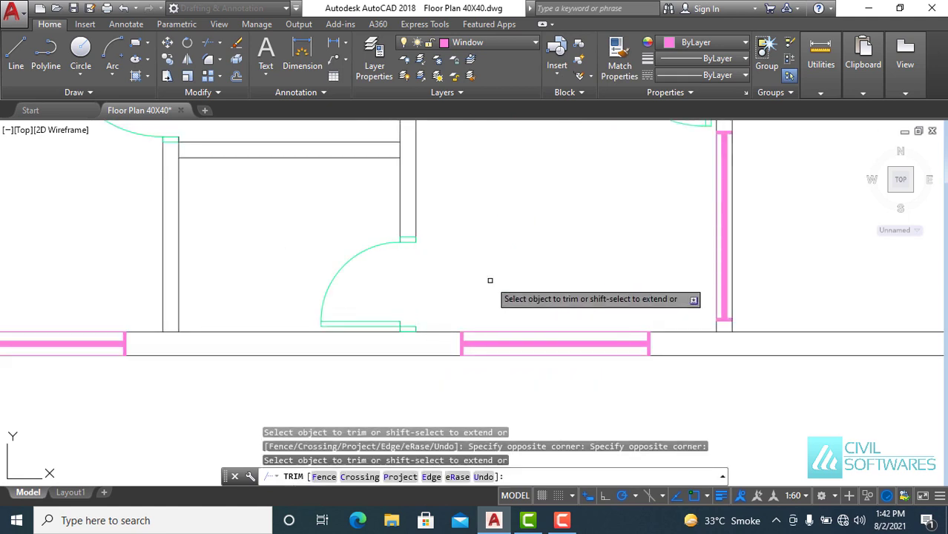
pyautogui.press('Escape')
pyautogui.scroll(-5, 489, 281)
pyautogui.scroll(-3, 489, 281)
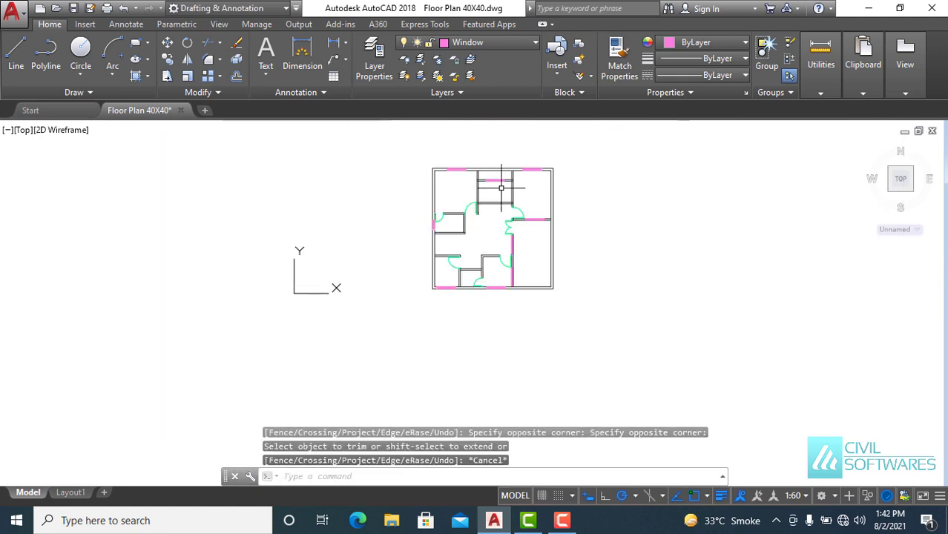
pyautogui.scroll(4, 502, 189)
pyautogui.scroll(3, 499, 191)
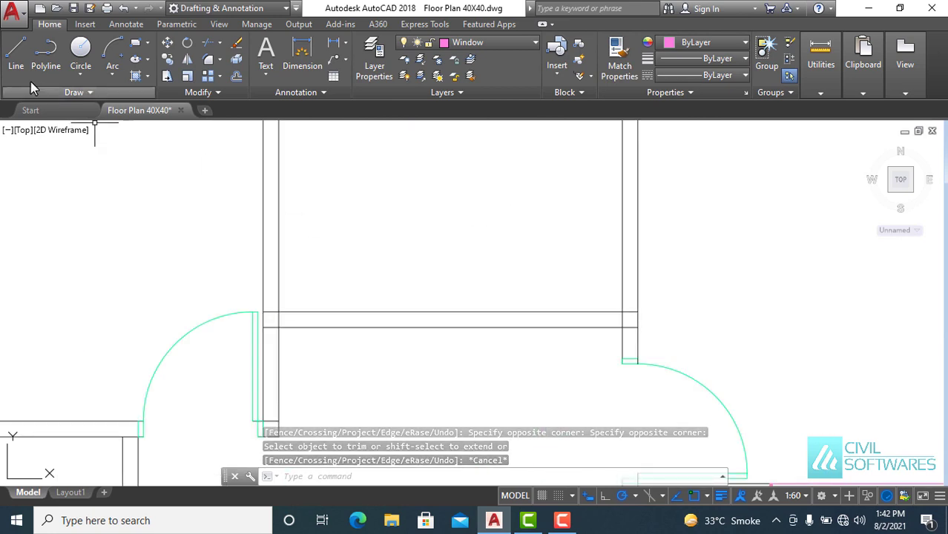
# - Switch the current layer to Walls and start a new line
pyautogui.click(501, 43)
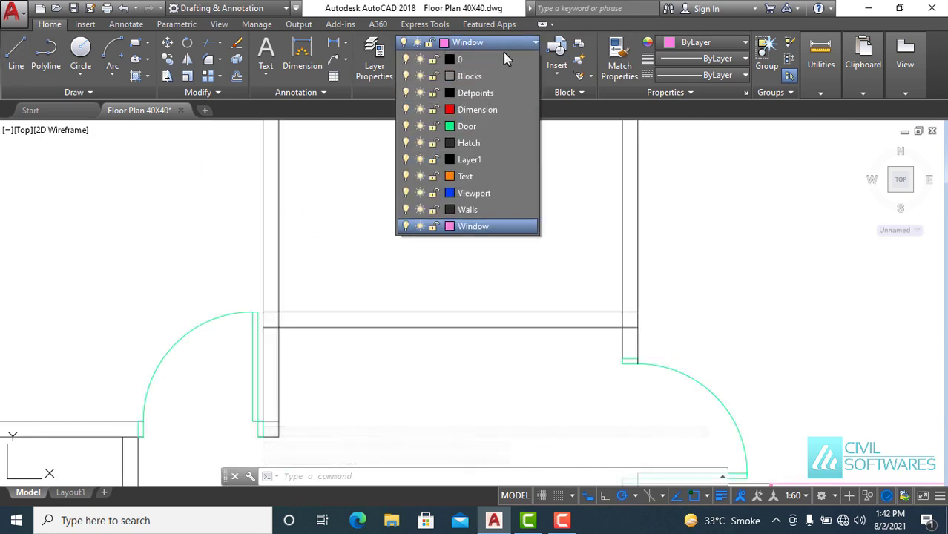
pyautogui.click(475, 211)
pyautogui.click(15, 52)
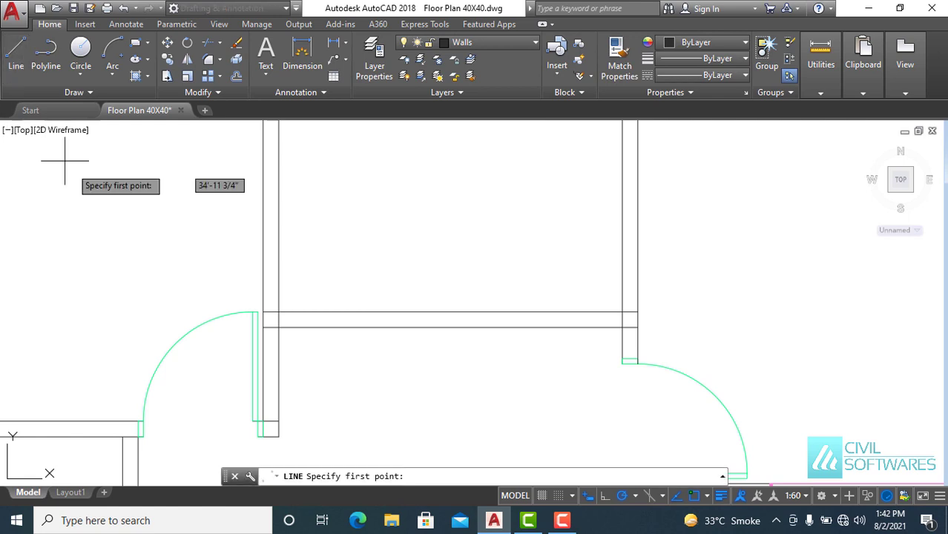
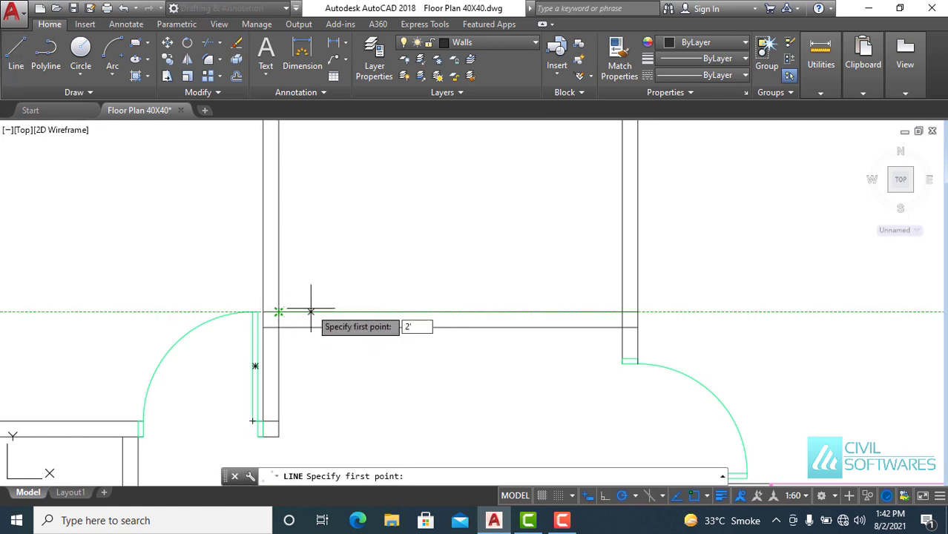
# - Draw two short lines across the interior wall, each 2' in from a corner
pyautogui.press('Return')
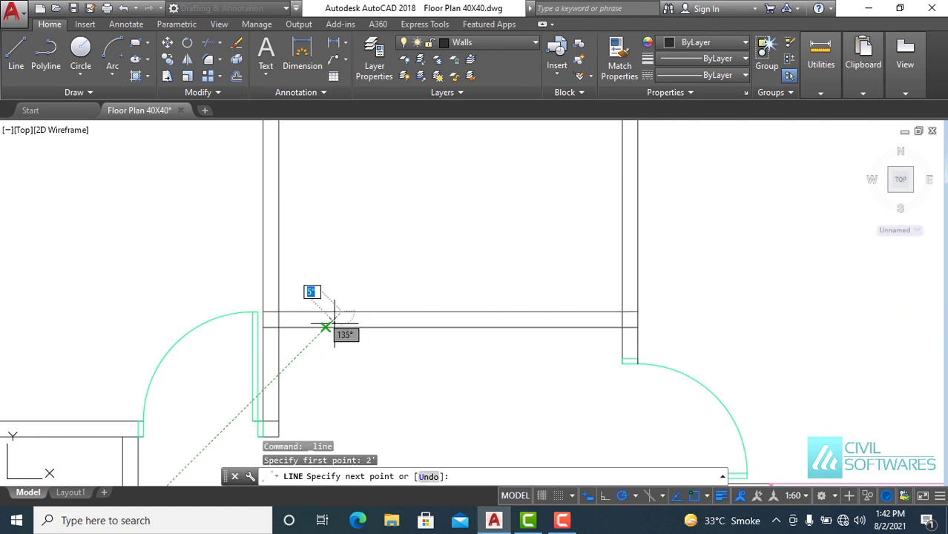
pyautogui.click(341, 326)
pyautogui.press('Escape')
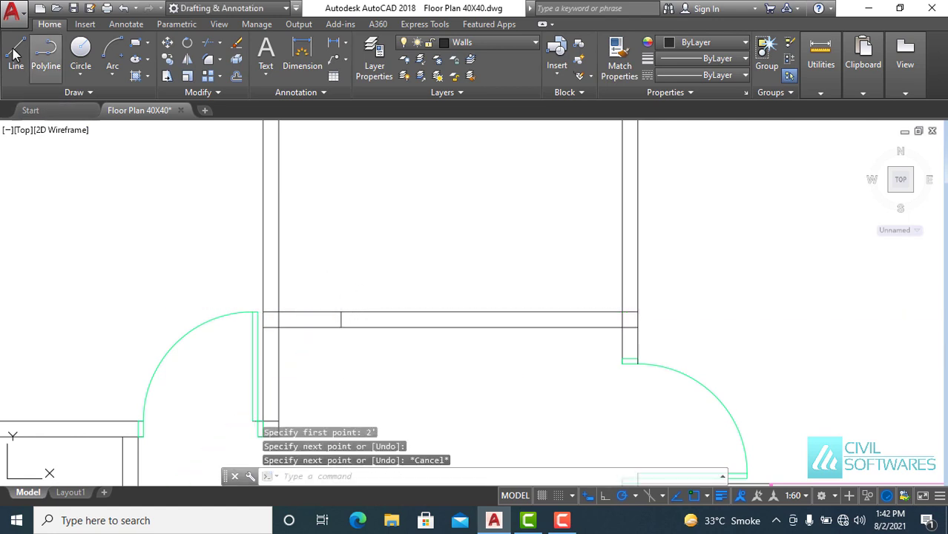
pyautogui.click(16, 52)
pyautogui.write("2'")
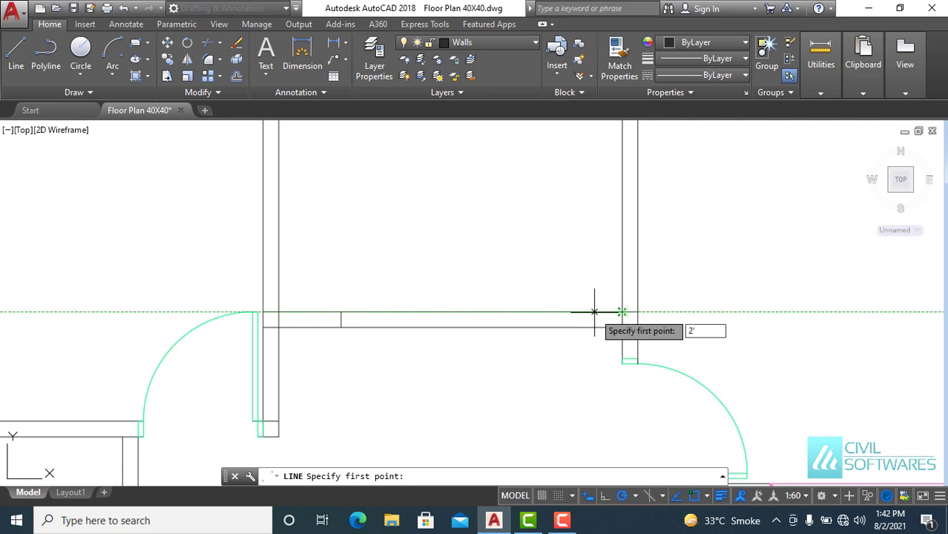
pyautogui.press('Return')
pyautogui.click(561, 328)
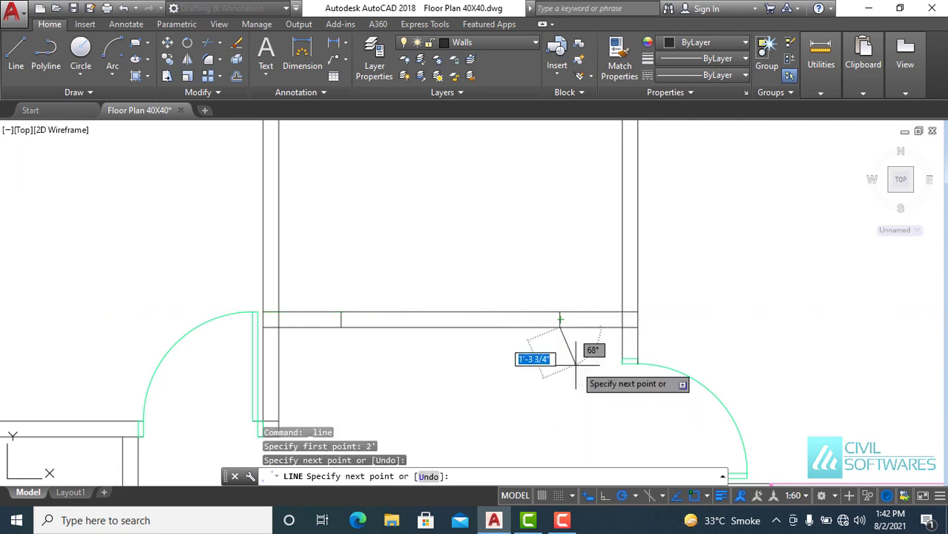
pyautogui.press('Escape')
# - Trim the wall lines between the two cut lines to open the wall
pyautogui.scroll(5, 555, 344)
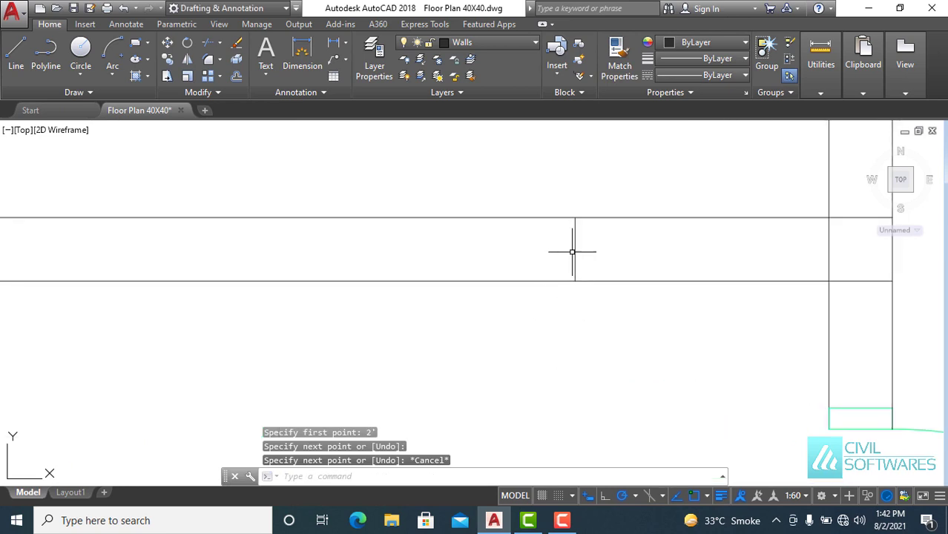
pyautogui.press('Escape')
pyautogui.scroll(-2, 519, 333)
pyautogui.scroll(-2, 374, 334)
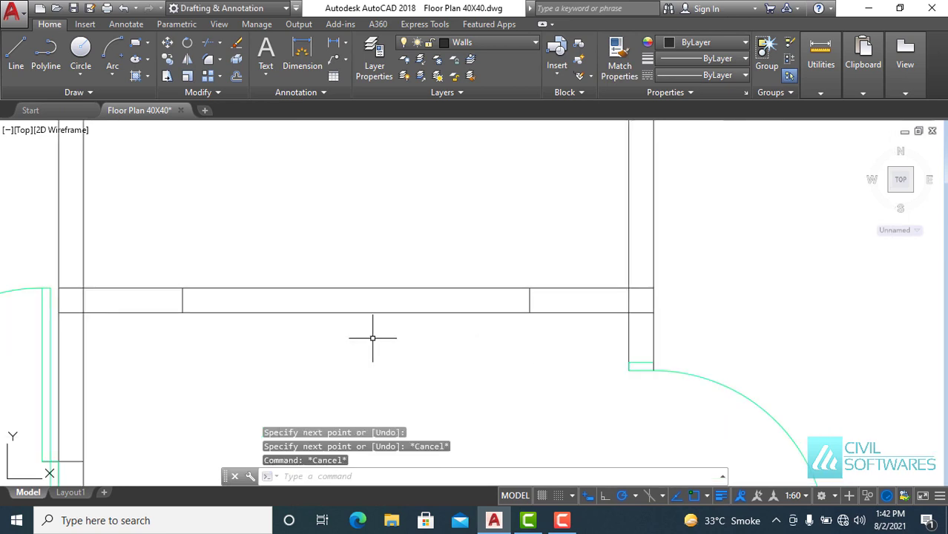
pyautogui.moveTo(374, 335); pyautogui.dragTo(417, 340, button='middle')
pyautogui.write('tr')
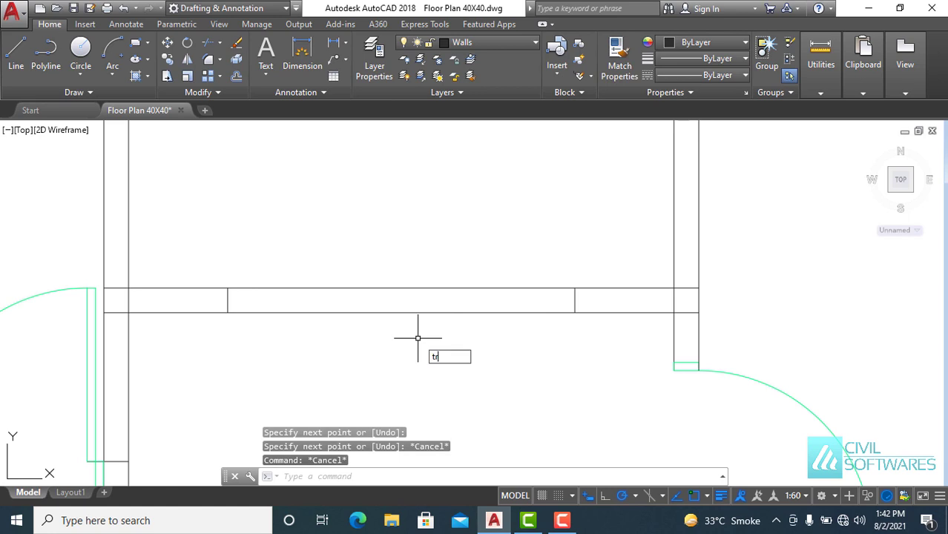
pyautogui.press('Return')
pyautogui.click(417, 338)
pyautogui.click(411, 267)
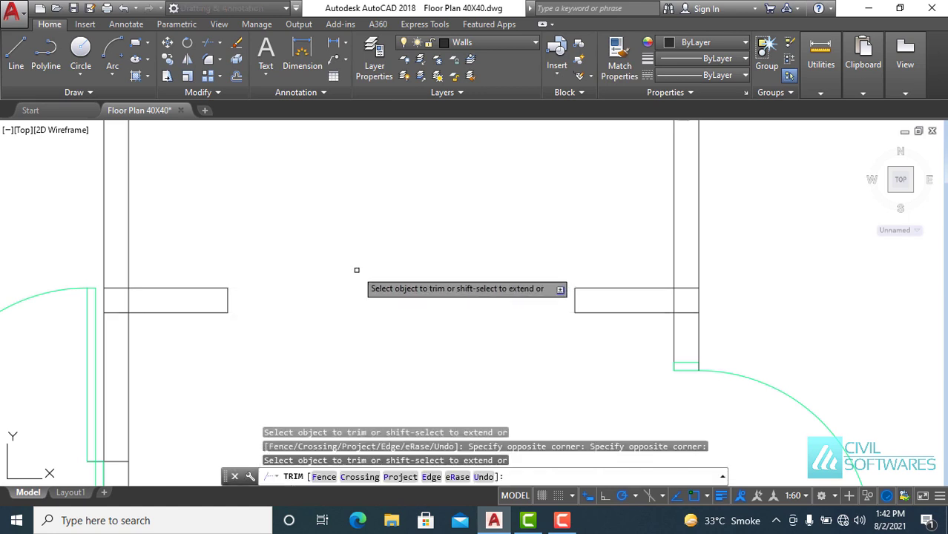
pyautogui.press('Escape')
# - Draw a single line spanning the new wall opening from side to side
pyautogui.click(16, 58)
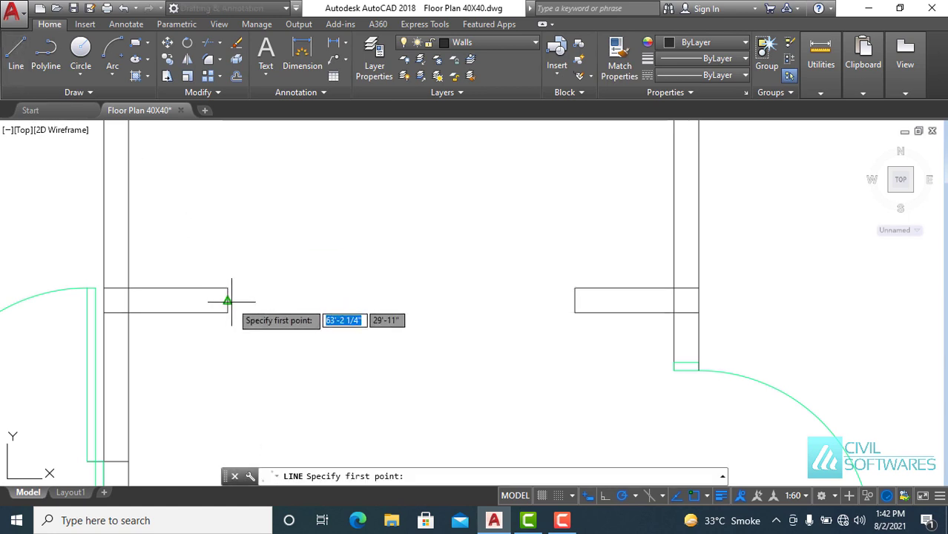
pyautogui.click(227, 300)
pyautogui.click(574, 300)
pyautogui.press('Escape')
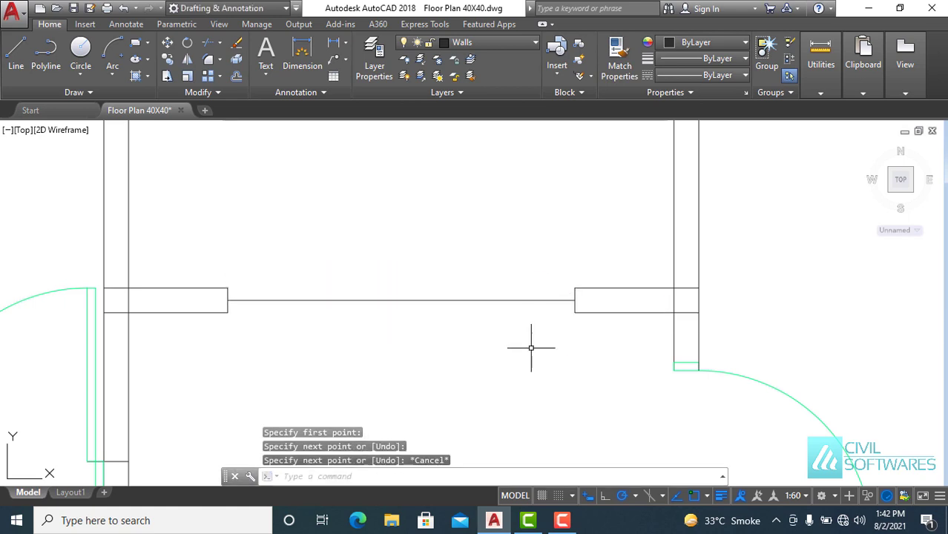
pyautogui.scroll(-4, 487, 339)
pyautogui.scroll(-2, 487, 339)
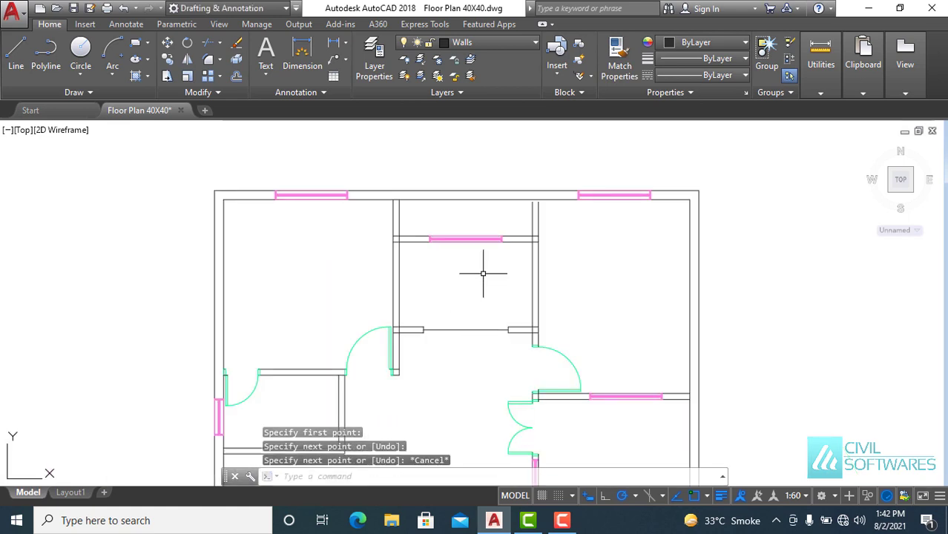
pyautogui.scroll(3, 389, 354)
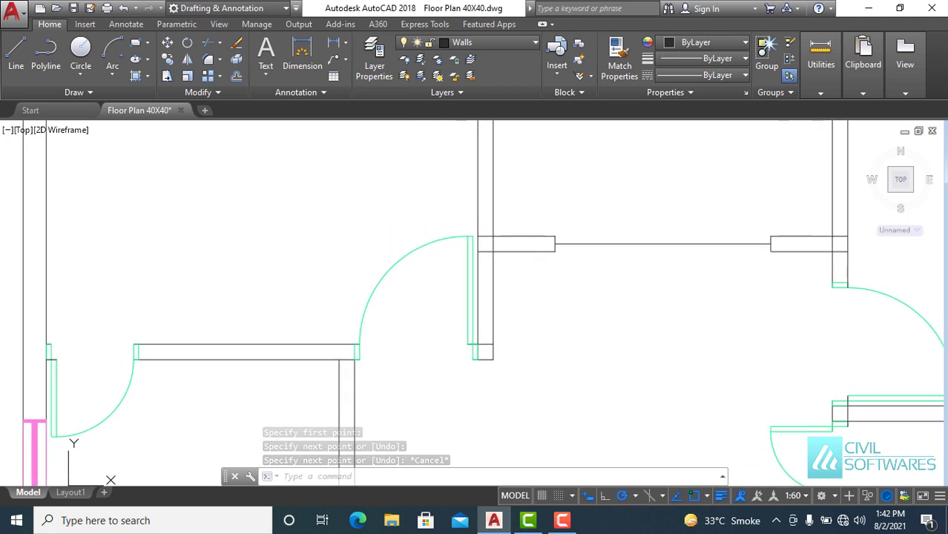
pyautogui.scroll(2, 413, 362)
# - Make Door the current layer and solid-hatch the first door's jambs and leaf
pyautogui.click(482, 42)
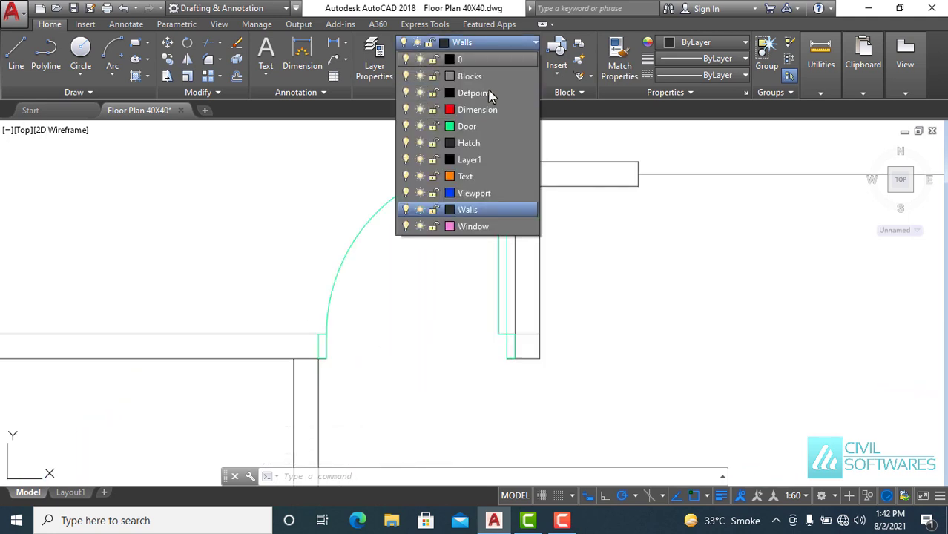
pyautogui.click(476, 127)
pyautogui.click(135, 80)
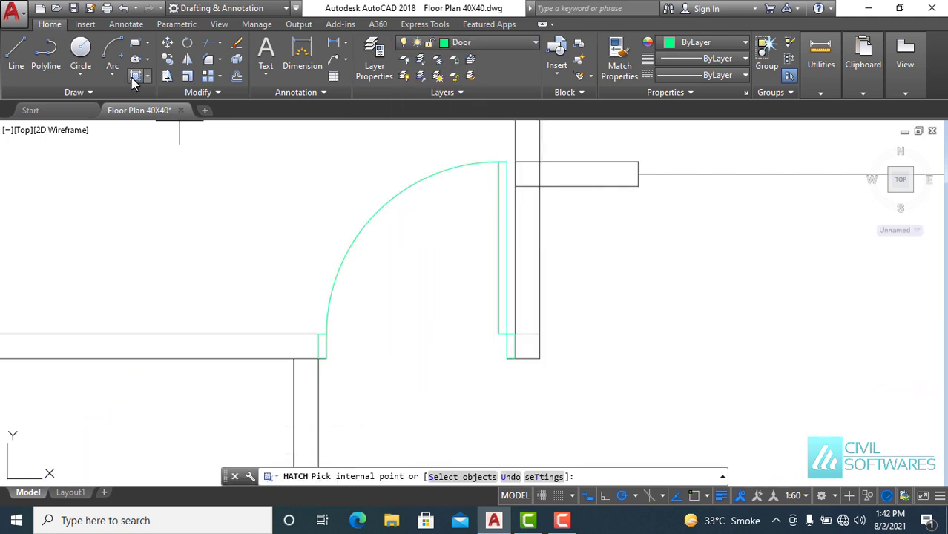
pyautogui.click(133, 65)
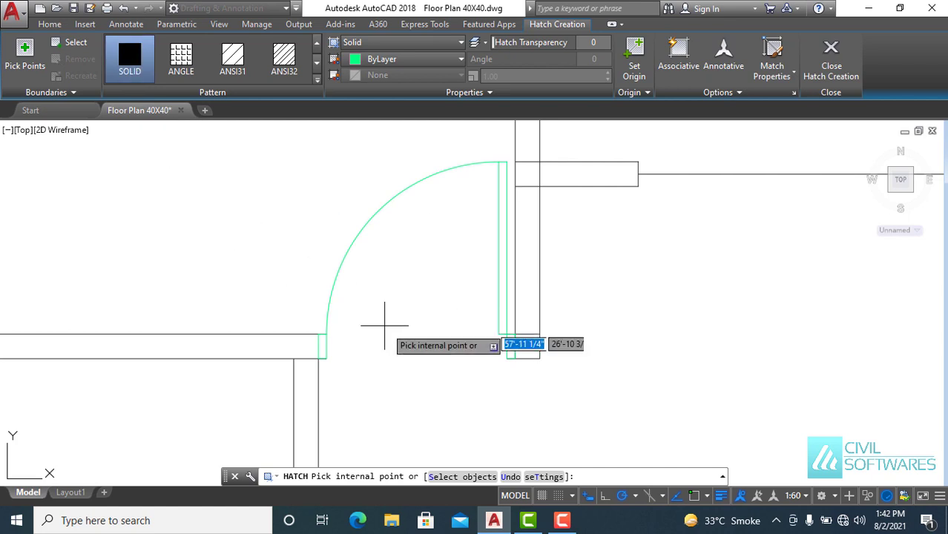
pyautogui.click(322, 343)
pyautogui.click(323, 342)
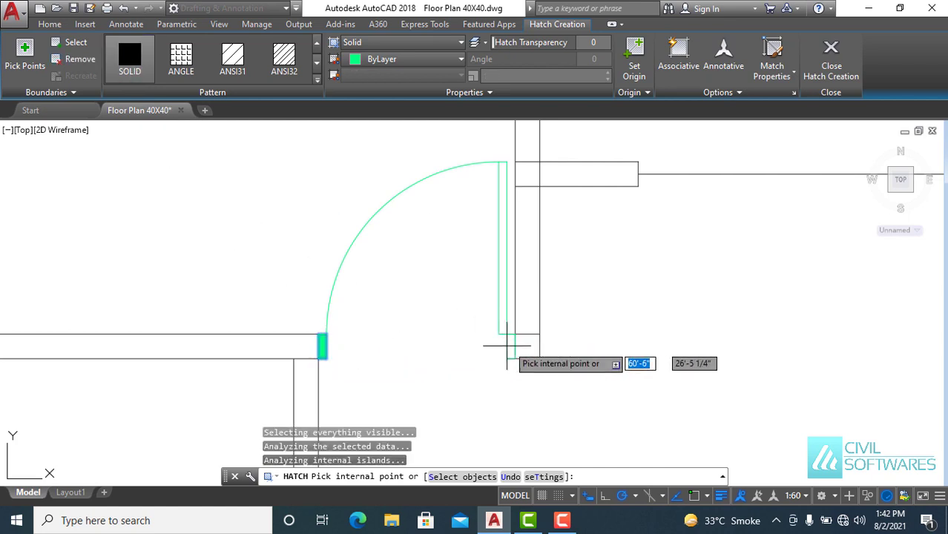
pyautogui.click(510, 343)
pyautogui.click(502, 319)
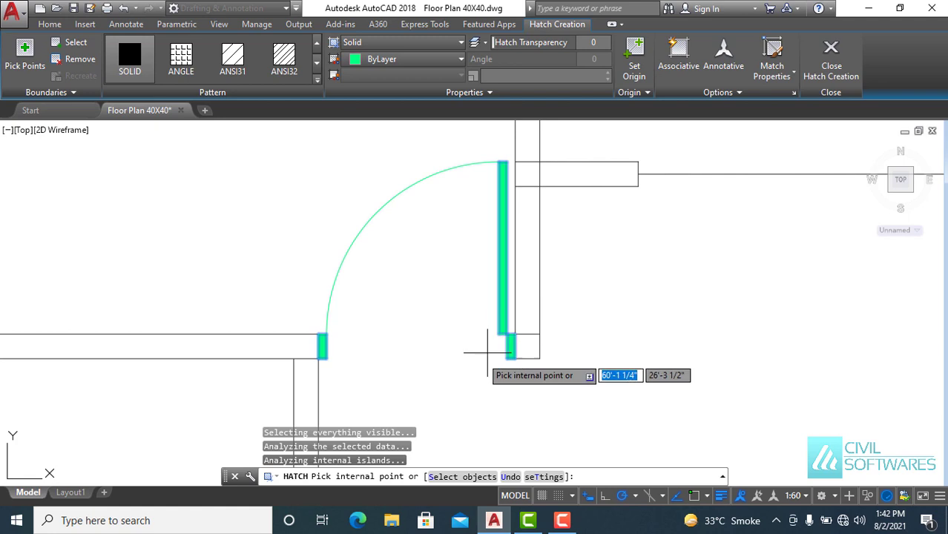
pyautogui.click(823, 66)
pyautogui.scroll(-4, 611, 263)
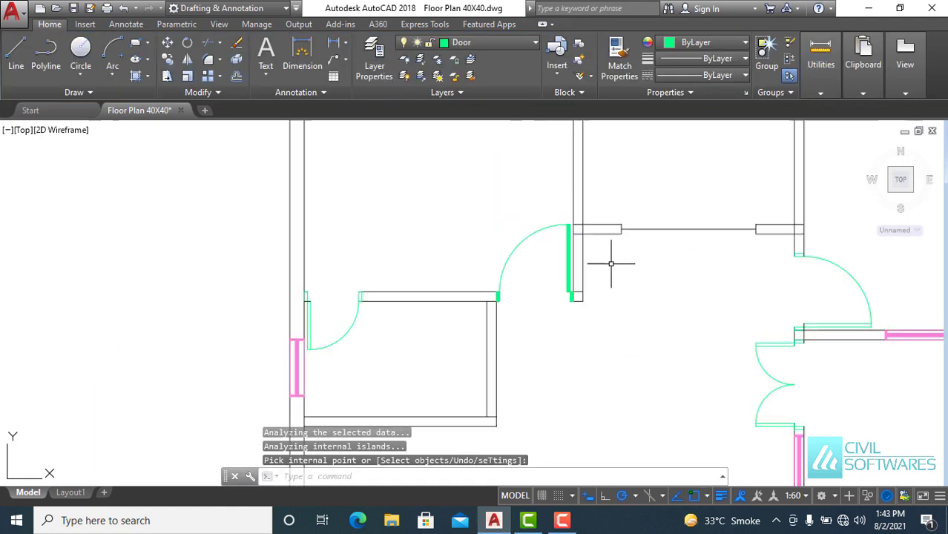
pyautogui.scroll(3, 332, 341)
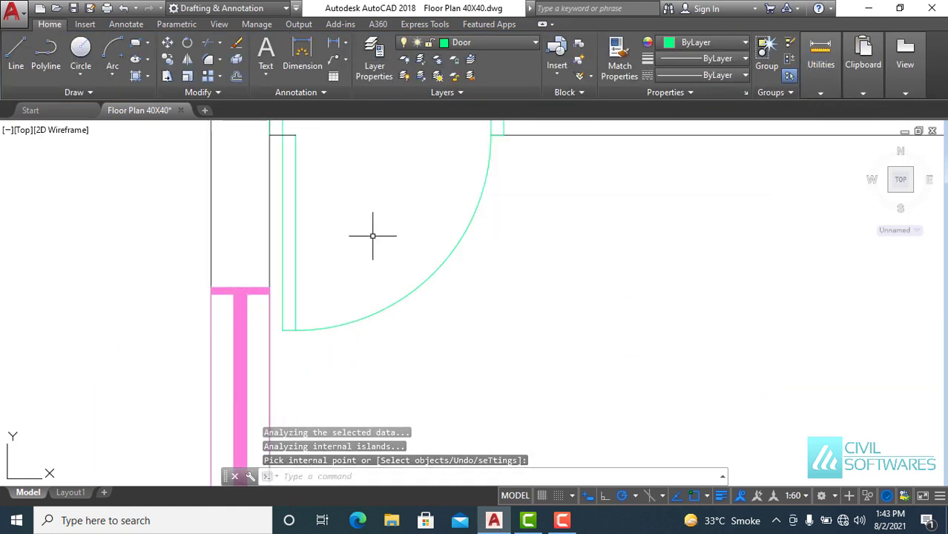
pyautogui.scroll(2, 372, 236)
pyautogui.scroll(1, 432, 275)
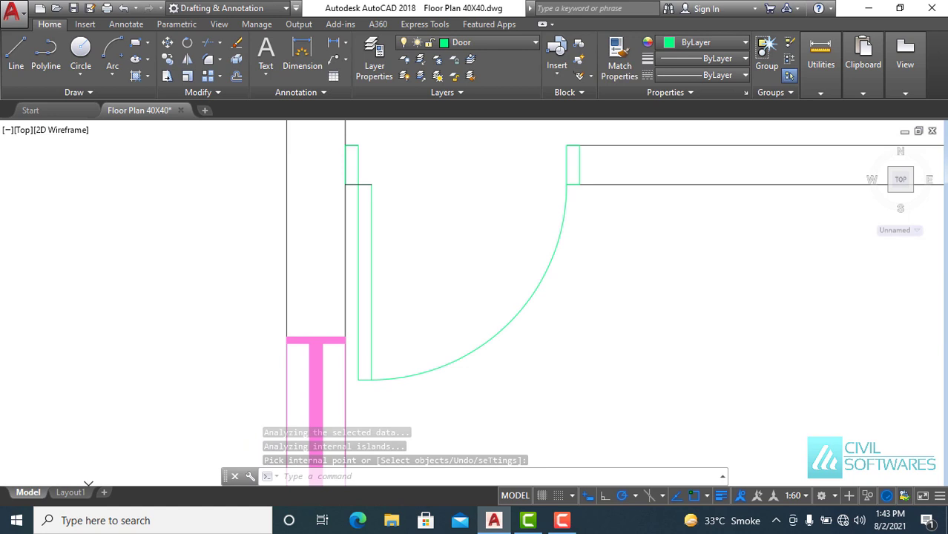
# - Solid-fill the two jamb rectangles beside the next door
pyautogui.click(136, 78)
pyautogui.click(351, 159)
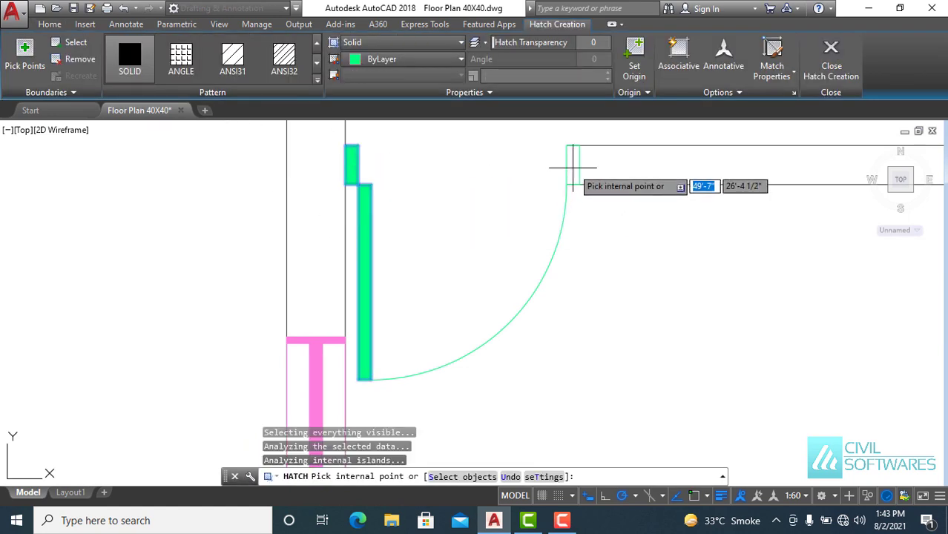
pyautogui.click(573, 163)
pyautogui.click(831, 60)
pyautogui.scroll(-3, 771, 146)
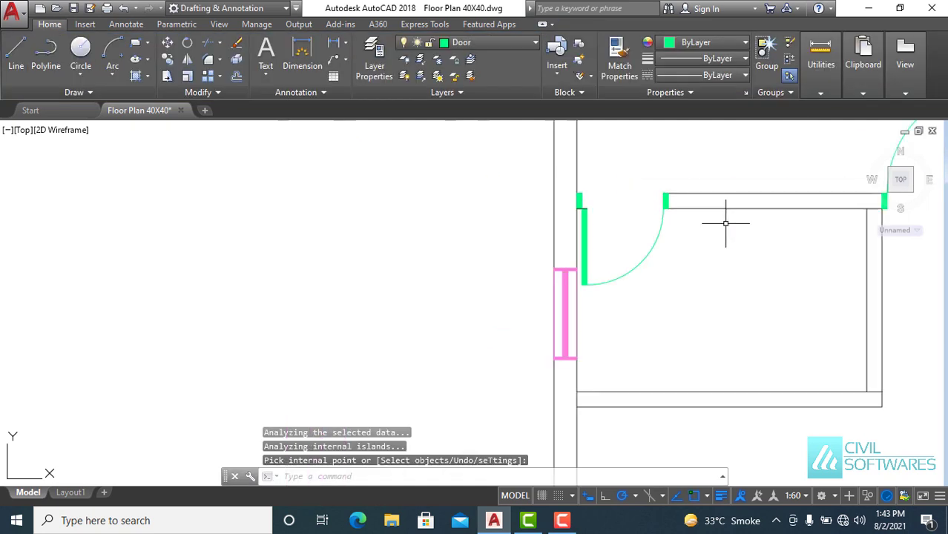
pyautogui.scroll(-2, 747, 245)
# - Solid-fill the upper and lower jambs and long leaf of the large door
pyautogui.moveTo(746, 247); pyautogui.dragTo(275, 275, button='middle')
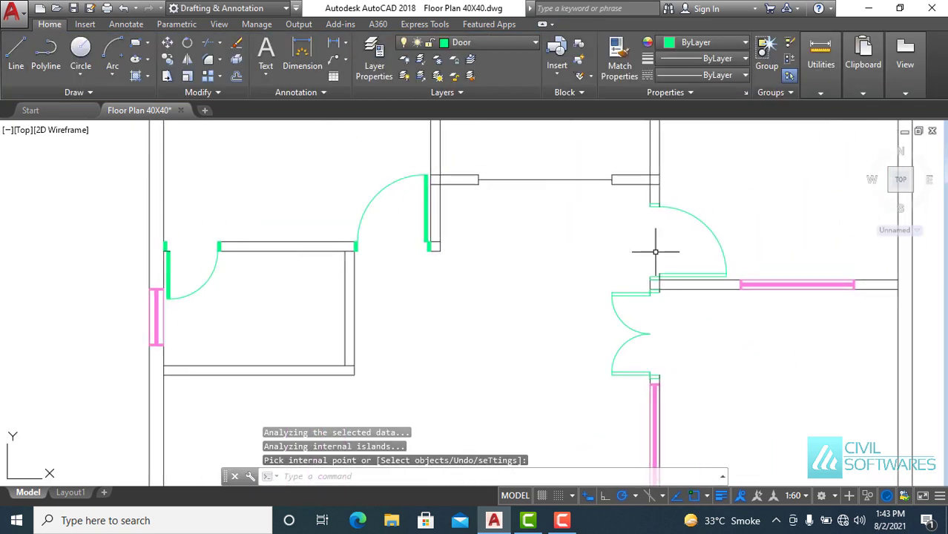
pyautogui.scroll(3, 684, 265)
pyautogui.moveTo(683, 265)
pyautogui.mouseDown(button='middle')
pyautogui.moveTo(674, 246)
pyautogui.moveTo(616, 307)
pyautogui.mouseUp(button='middle')
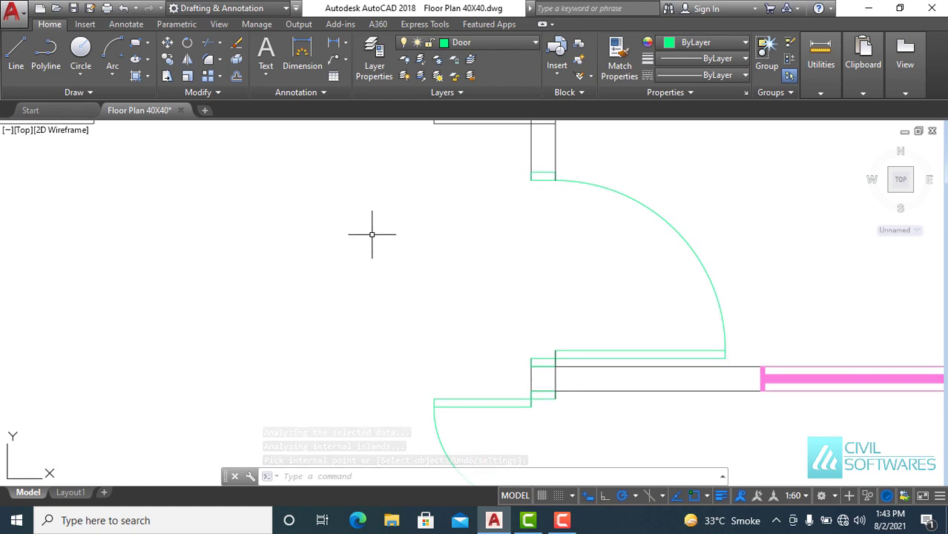
pyautogui.click(134, 78)
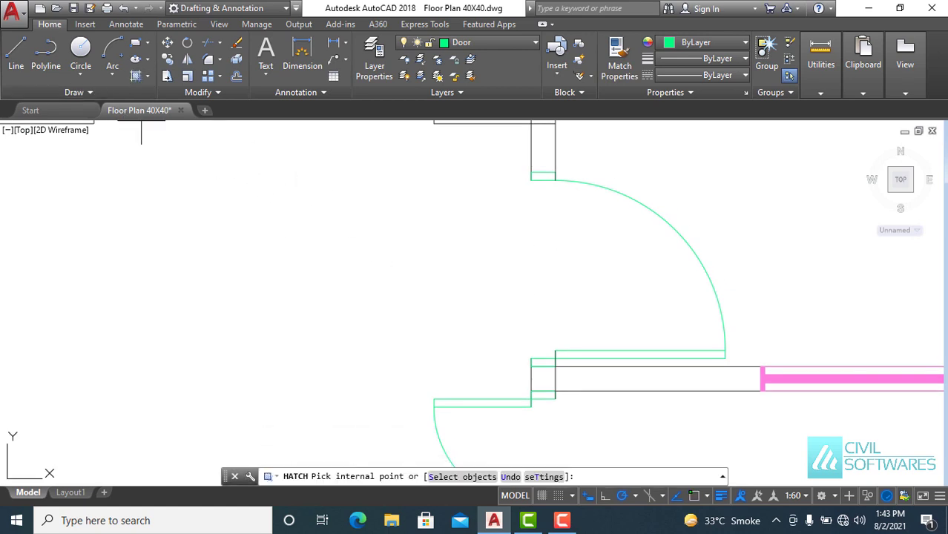
pyautogui.click(541, 176)
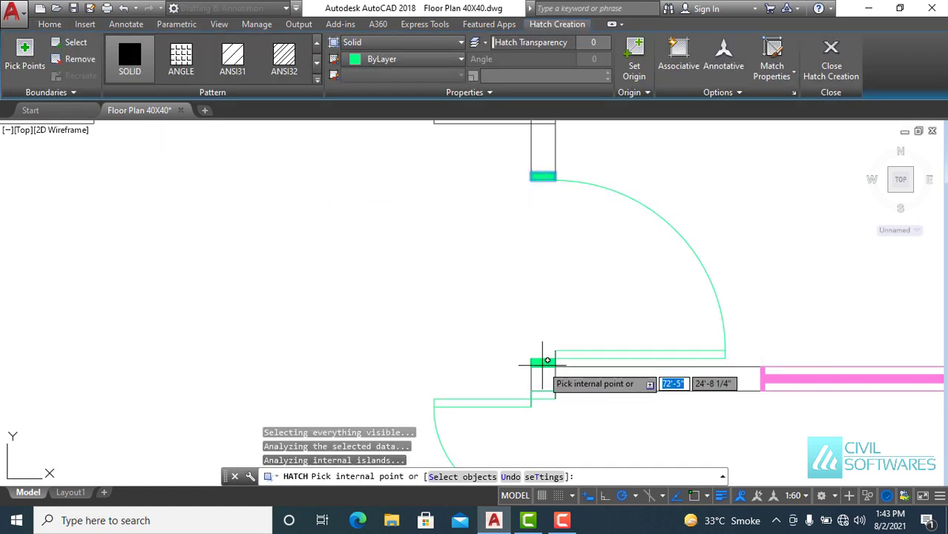
pyautogui.click(541, 362)
pyautogui.click(580, 355)
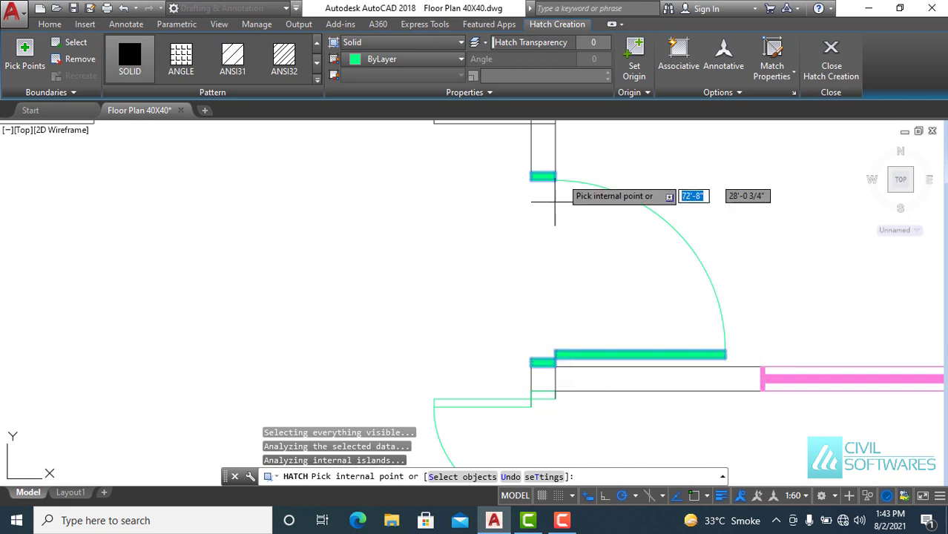
pyautogui.click(828, 56)
pyautogui.scroll(-2, 556, 208)
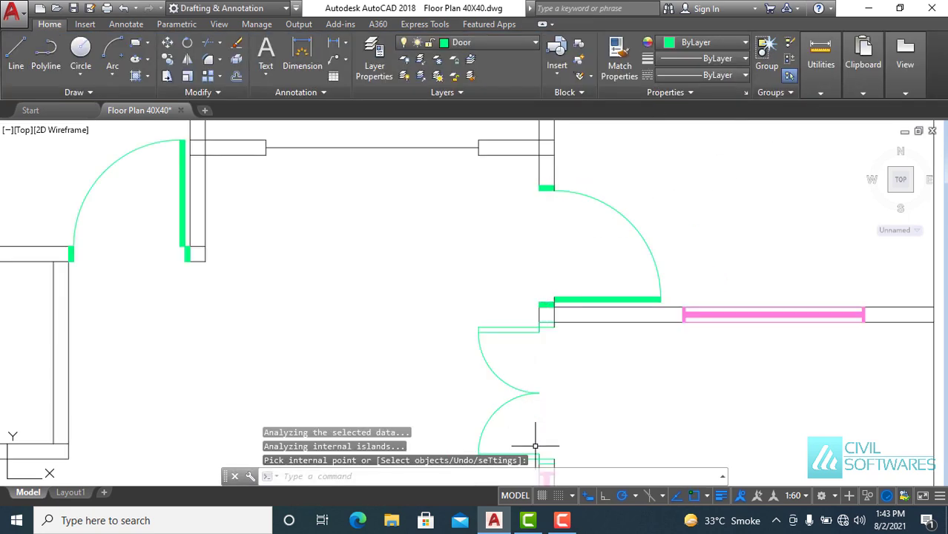
pyautogui.scroll(2, 535, 446)
# - Solid-fill the next door's leaf strip and small jamb box green
pyautogui.scroll(3, 540, 254)
pyautogui.moveTo(539, 254); pyautogui.dragTo(518, 331, button='middle')
pyautogui.click(135, 58)
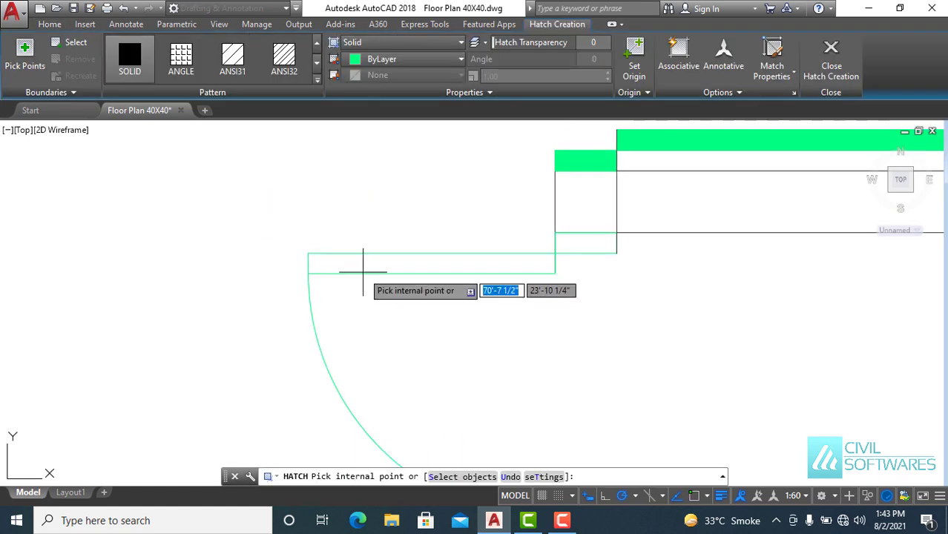
pyautogui.click(426, 260)
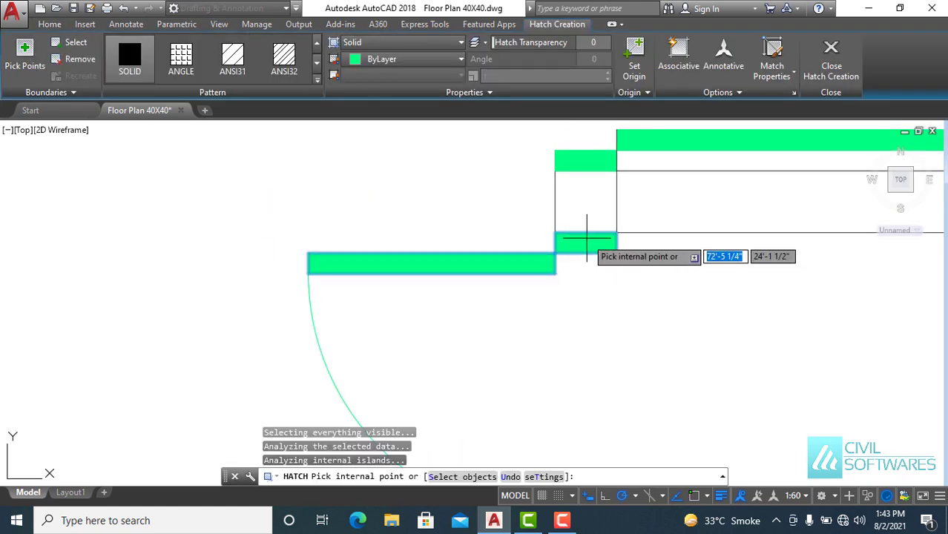
pyautogui.scroll(-6, 586, 239)
pyautogui.scroll(3, 561, 381)
pyautogui.scroll(3, 567, 271)
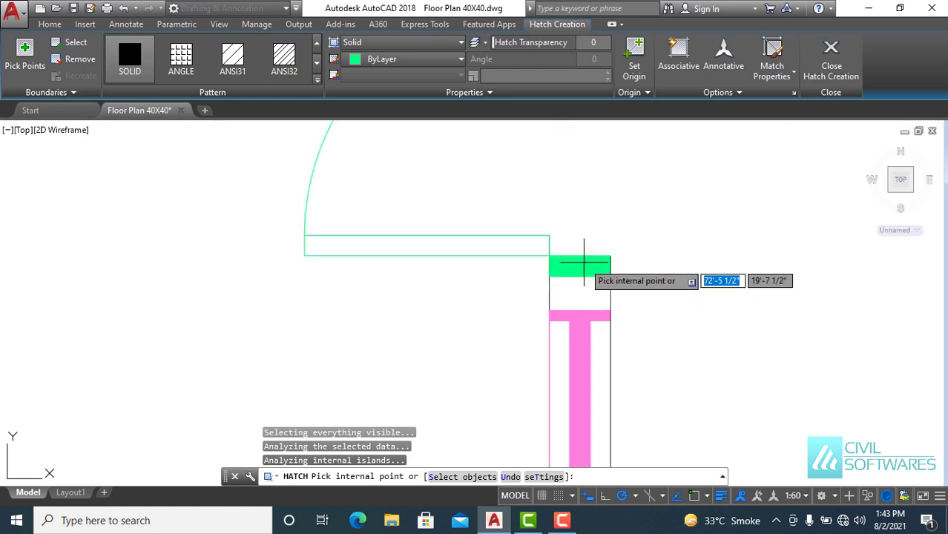
pyautogui.click(584, 262)
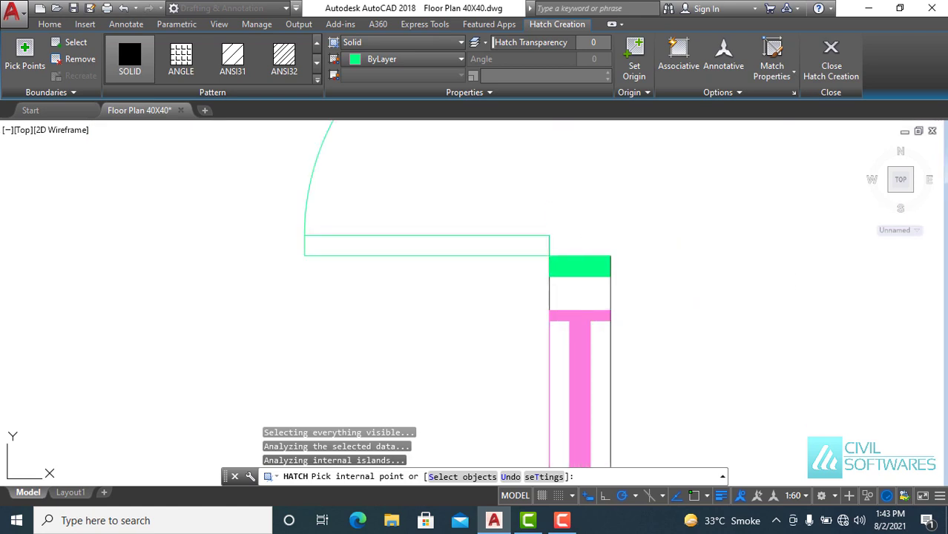
pyautogui.click(822, 66)
pyautogui.scroll(-2, 596, 153)
pyautogui.scroll(-2, 590, 178)
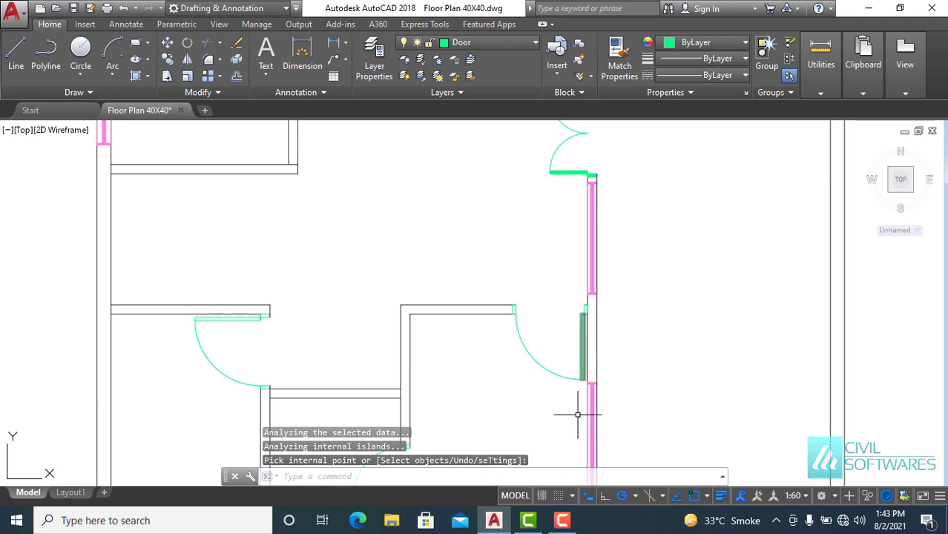
pyautogui.scroll(3, 577, 414)
# - Fill the following door's left and right jambs and thin leaf green
pyautogui.moveTo(554, 201); pyautogui.dragTo(571, 275, button='middle')
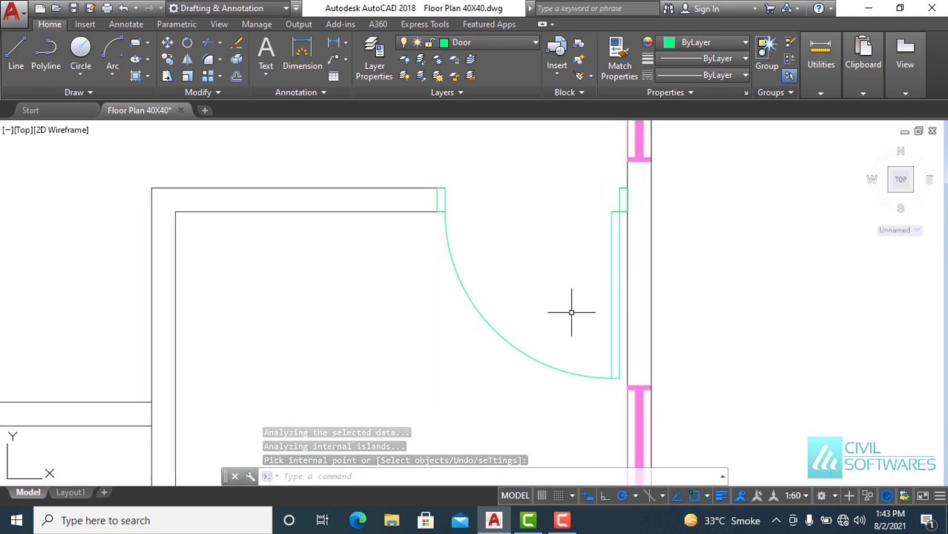
pyautogui.click(136, 78)
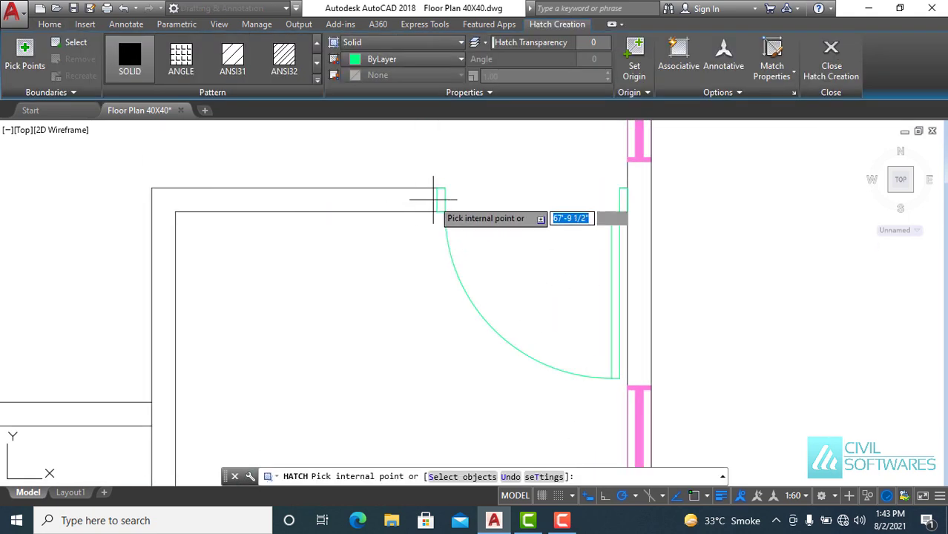
pyautogui.click(440, 199)
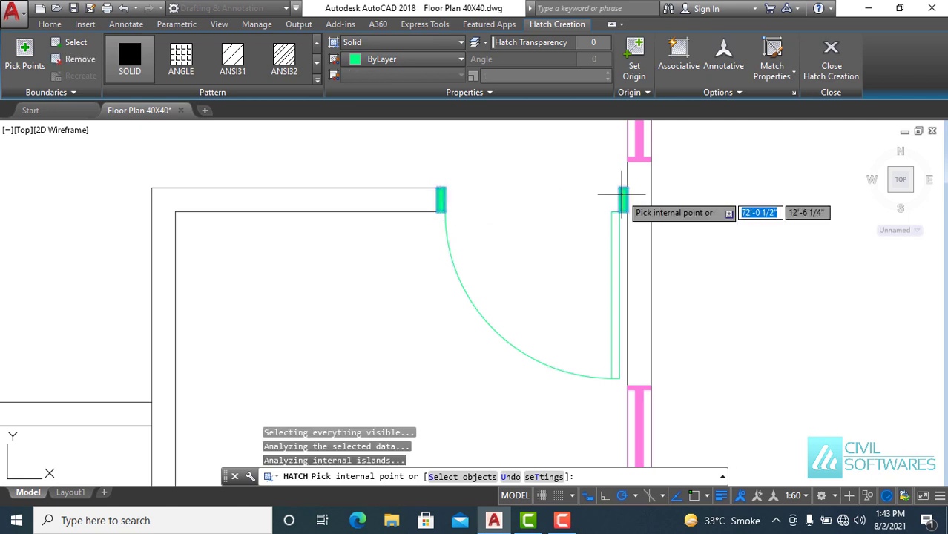
pyautogui.click(622, 197)
pyautogui.click(615, 250)
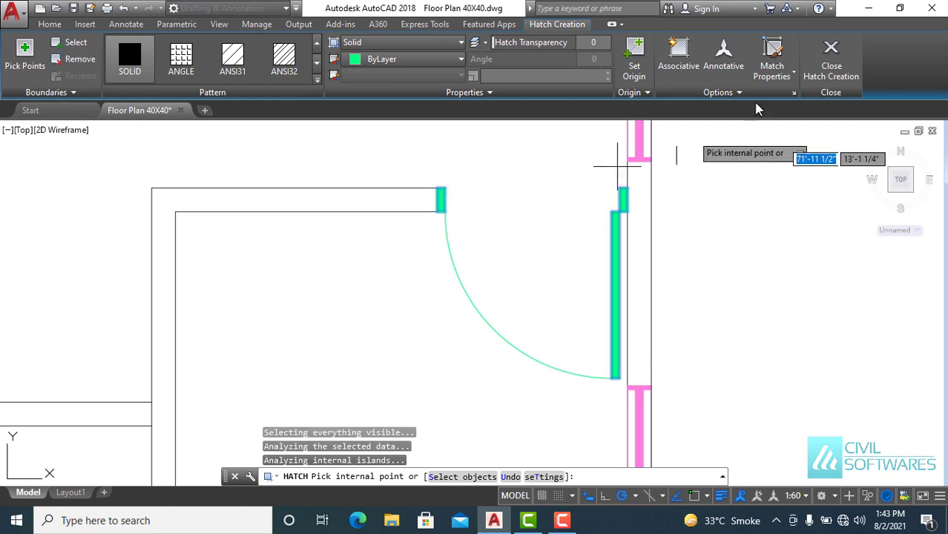
pyautogui.click(831, 63)
pyautogui.scroll(-2, 551, 250)
pyautogui.scroll(-3, 461, 287)
pyautogui.scroll(6, 544, 166)
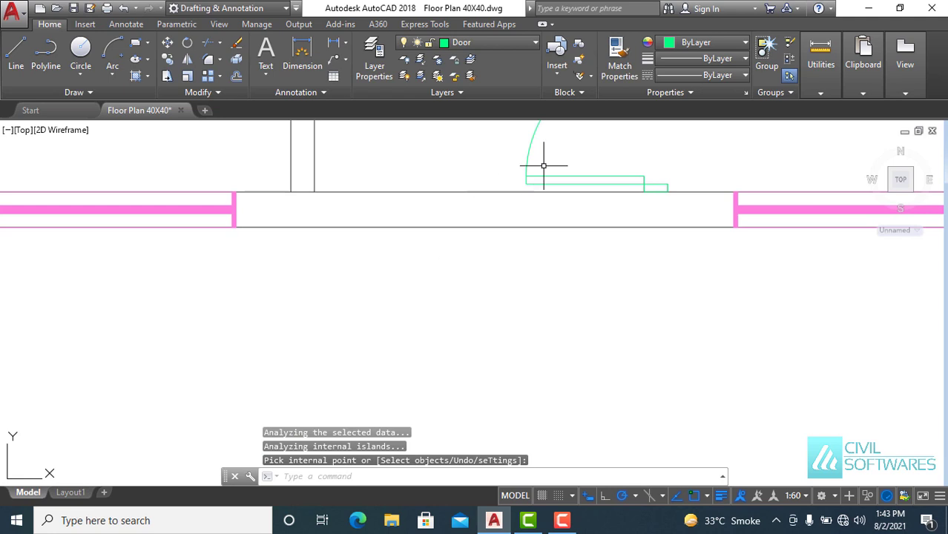
# - Fill another door's top jamb, long leaf and lower jamb green
pyautogui.moveTo(544, 166); pyautogui.dragTo(499, 317, button='middle')
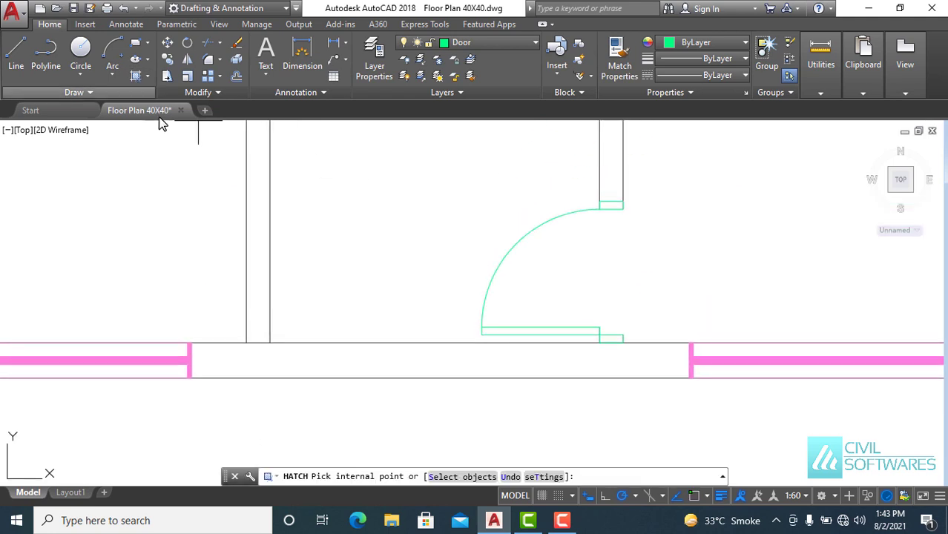
pyautogui.click(608, 207)
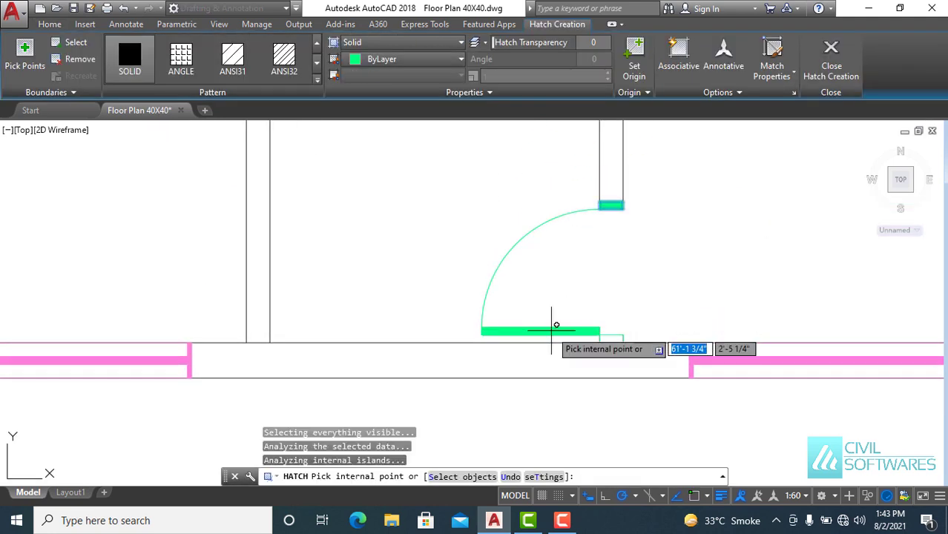
pyautogui.click(558, 331)
pyautogui.click(617, 337)
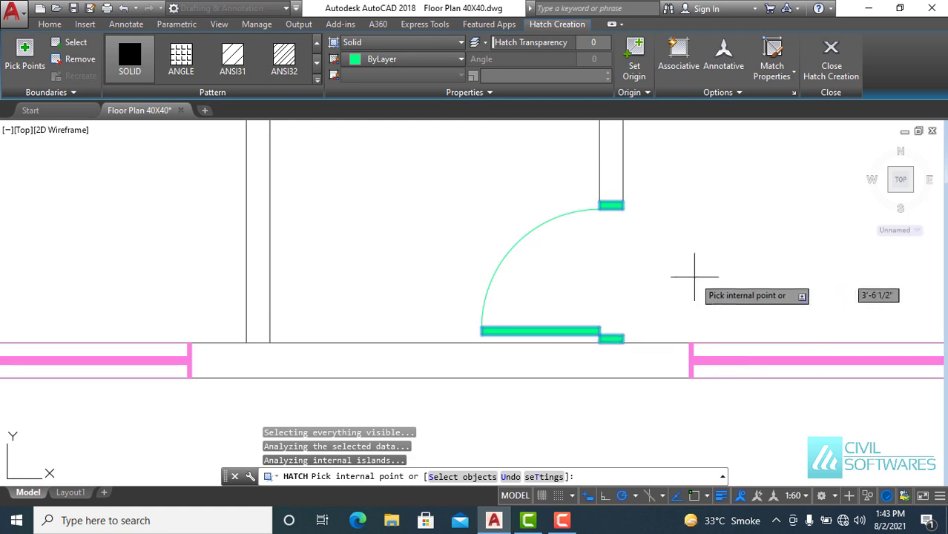
pyautogui.click(830, 60)
pyautogui.scroll(-4, 671, 238)
pyautogui.scroll(1, 612, 184)
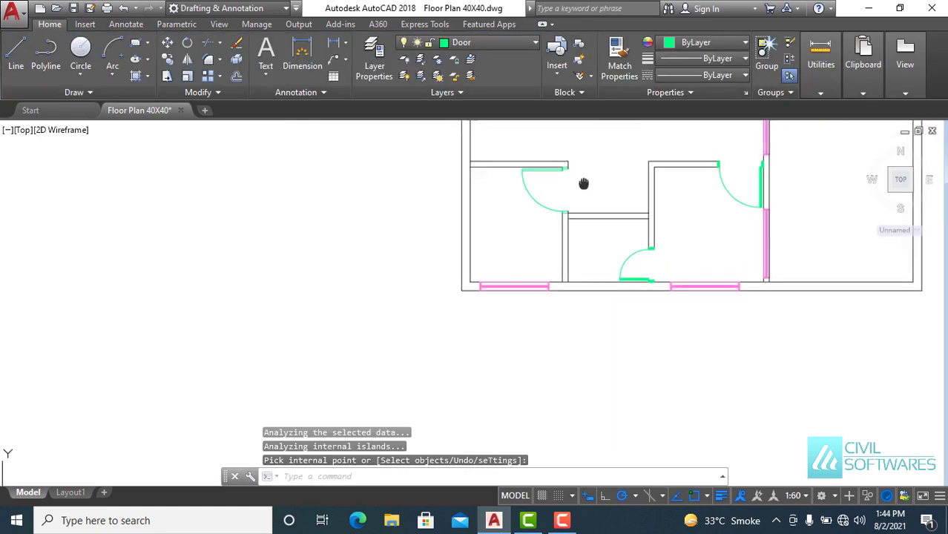
pyautogui.scroll(2, 525, 239)
pyautogui.scroll(2, 525, 245)
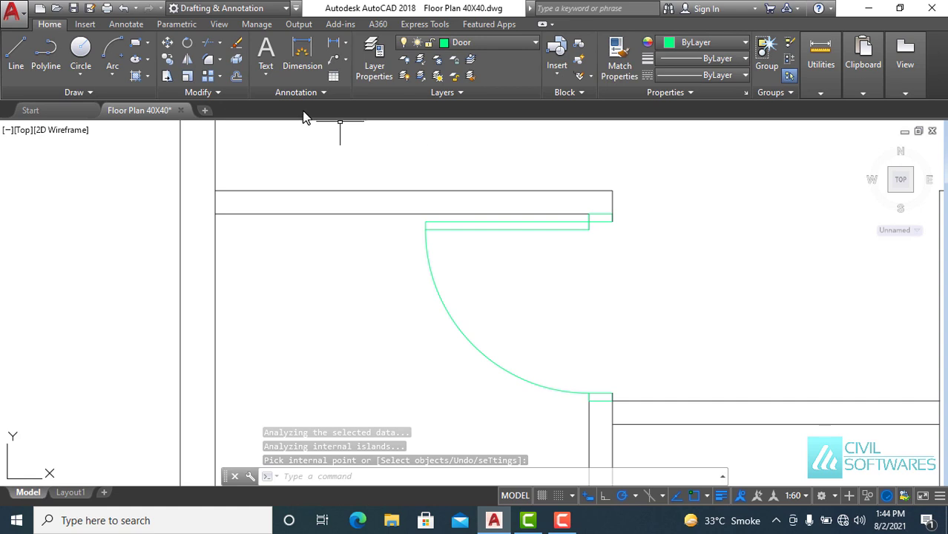
# - Fill the last door's leaf, end jamb and lower jamb green
pyautogui.click(135, 78)
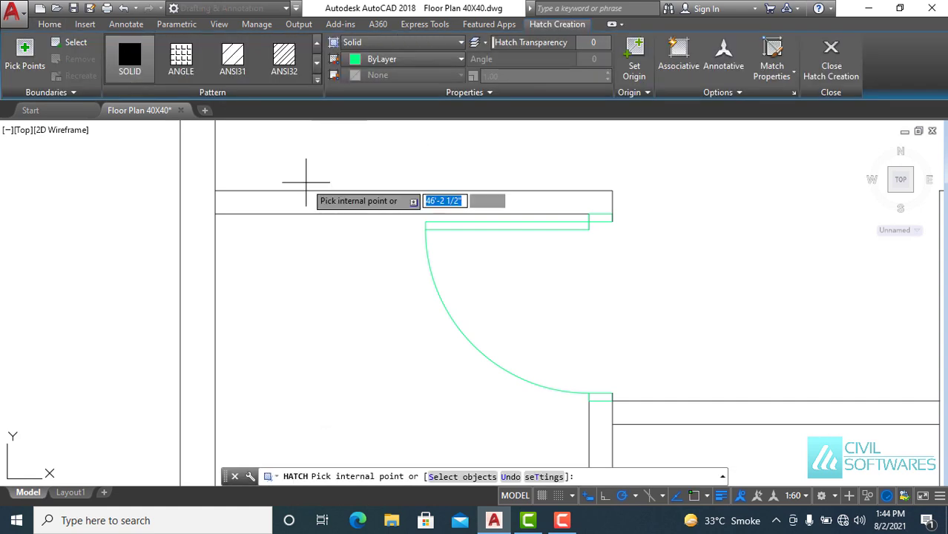
pyautogui.click(501, 225)
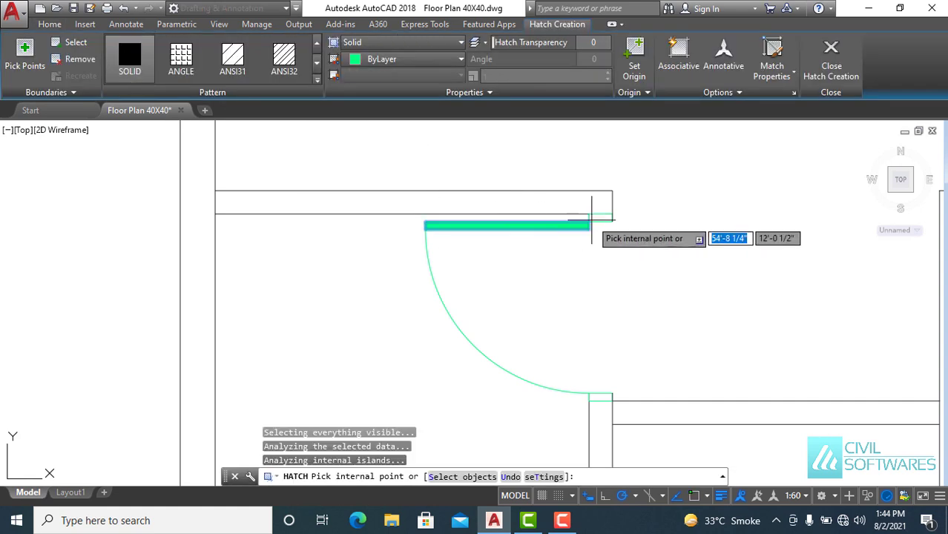
pyautogui.click(602, 230)
pyautogui.click(601, 397)
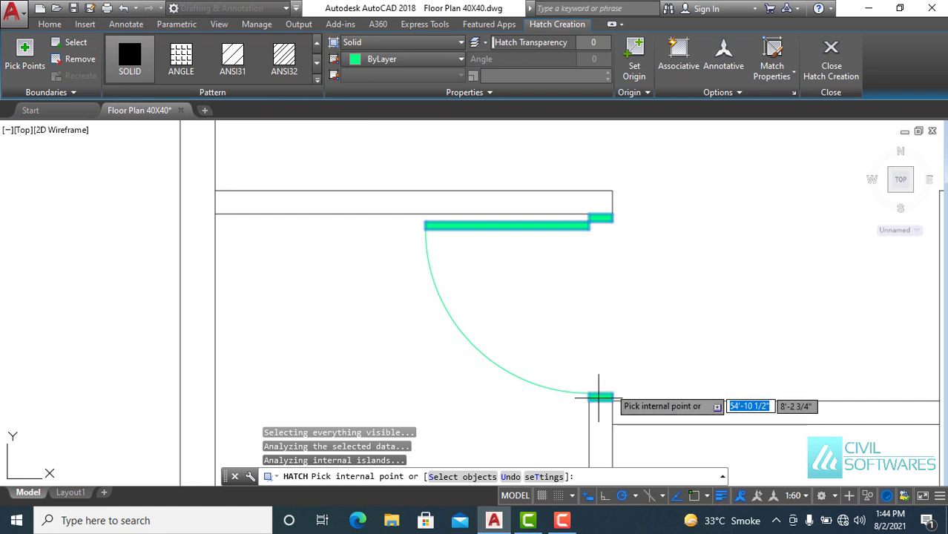
pyautogui.click(831, 66)
pyautogui.scroll(-5, 694, 206)
pyautogui.scroll(3, 791, 311)
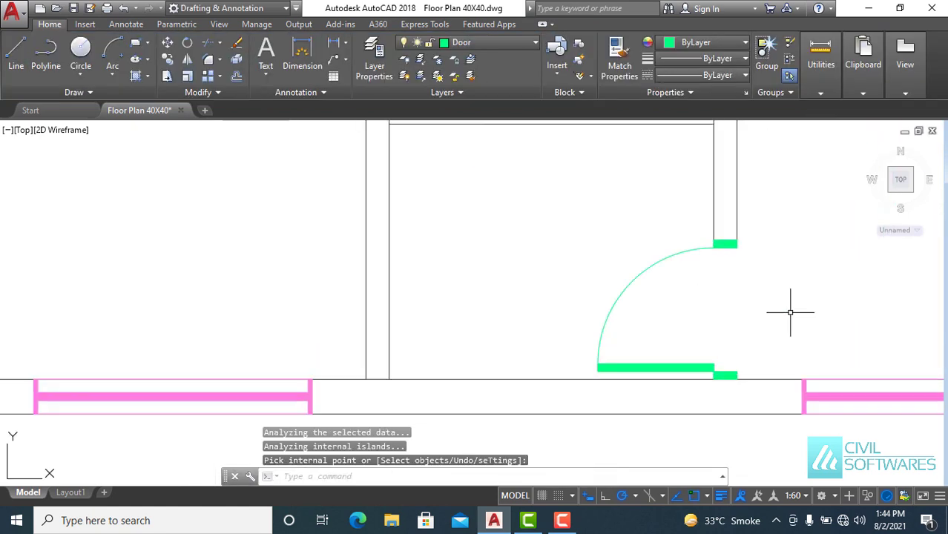
pyautogui.scroll(-2, 790, 311)
pyautogui.scroll(-2, 697, 222)
pyautogui.scroll(2, 697, 223)
pyautogui.scroll(3, 726, 260)
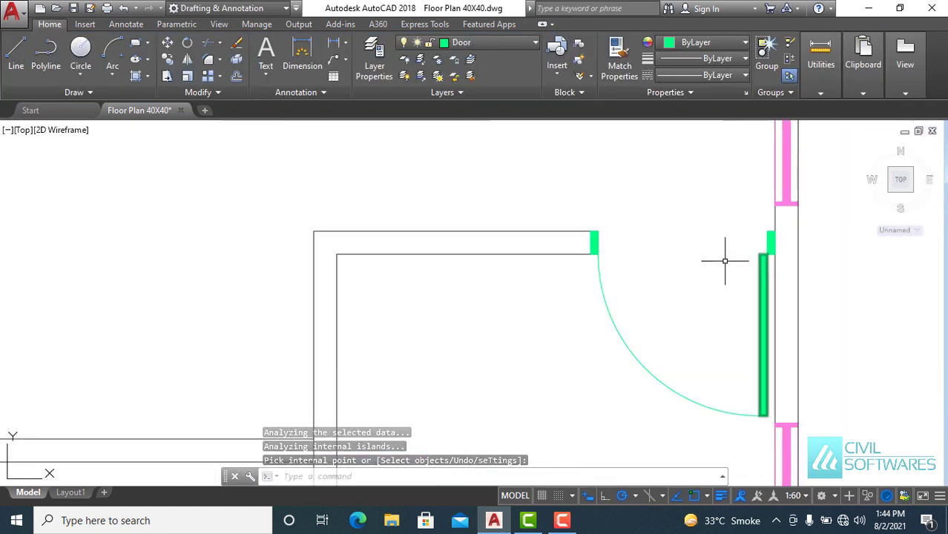
# - Pan around the plan to check the doors, rooms and bottom wall, clearing a stray selection
pyautogui.moveTo(726, 261); pyautogui.dragTo(681, 383, button='middle')
pyautogui.scroll(-1, 666, 302)
pyautogui.scroll(-3, 669, 205)
pyautogui.scroll(4, 650, 213)
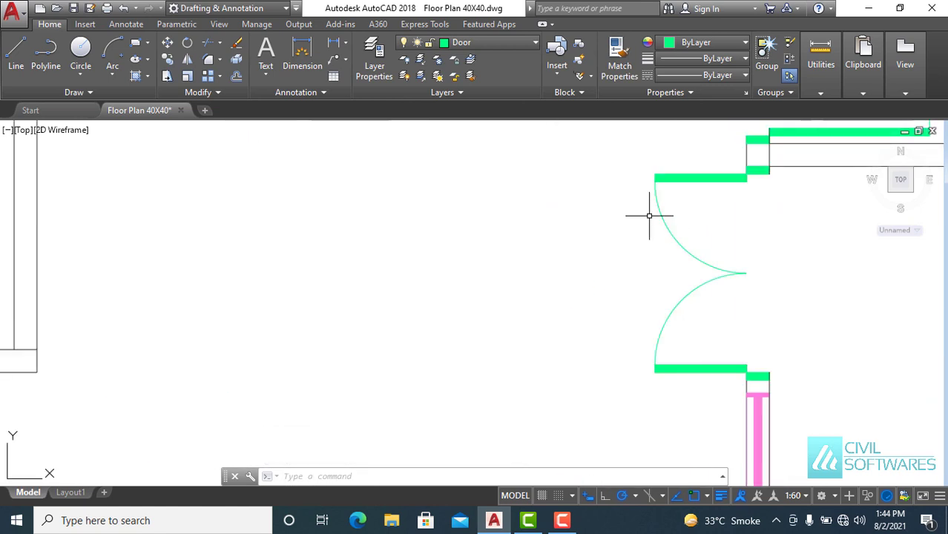
pyautogui.scroll(-1, 458, 240)
pyautogui.moveTo(428, 201); pyautogui.dragTo(451, 295, button='middle')
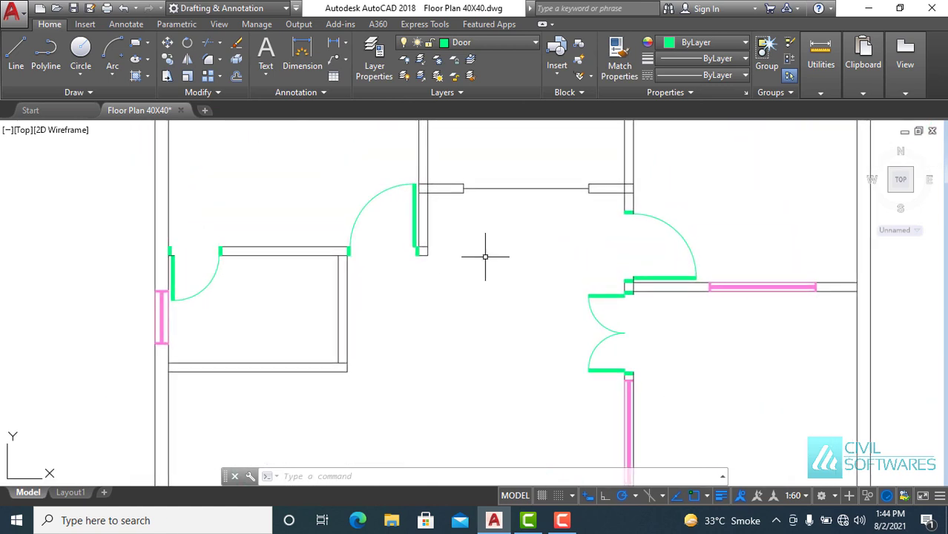
pyautogui.moveTo(485, 256); pyautogui.dragTo(456, 337, button='middle')
pyautogui.scroll(-3, 464, 309)
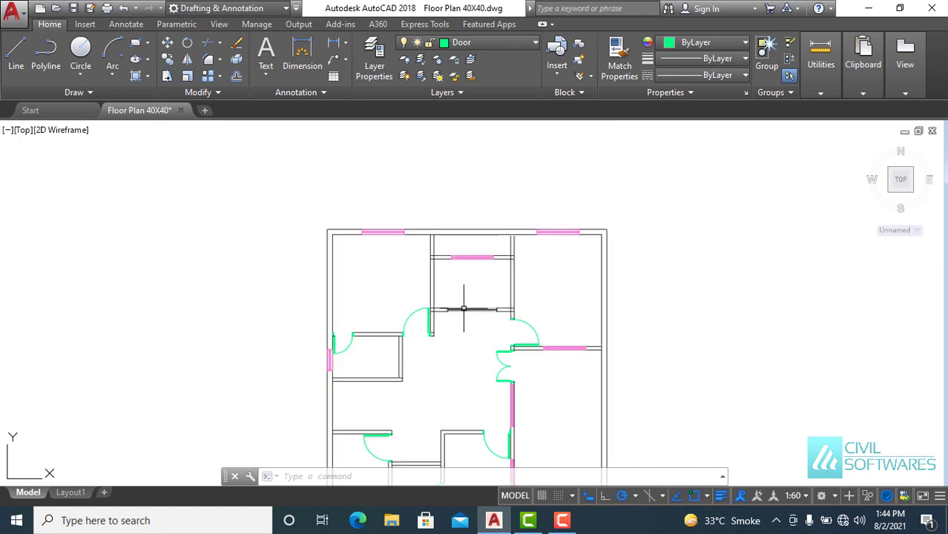
pyautogui.moveTo(557, 372)
pyautogui.mouseDown(button='middle')
pyautogui.moveTo(551, 208)
pyautogui.moveTo(551, 237)
pyautogui.mouseUp(button='middle')
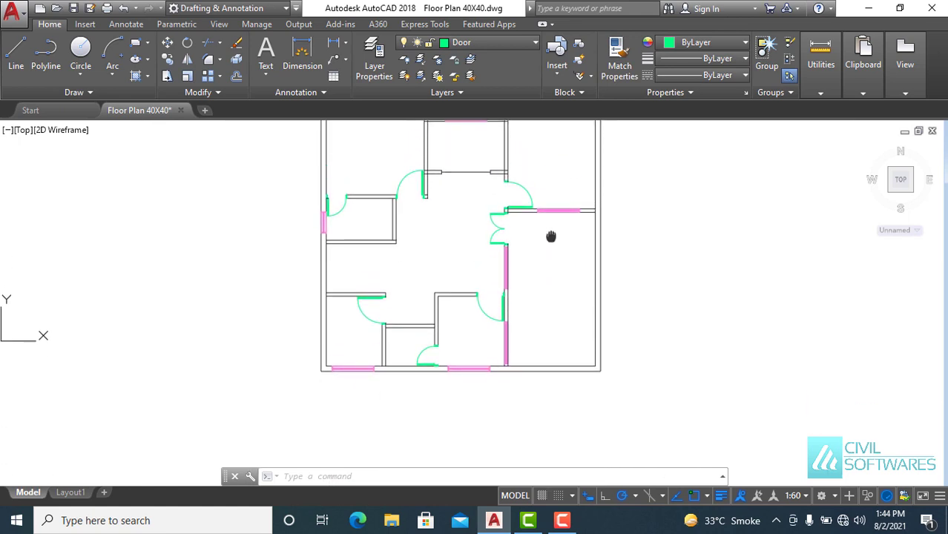
pyautogui.scroll(2, 524, 376)
pyautogui.scroll(2, 501, 376)
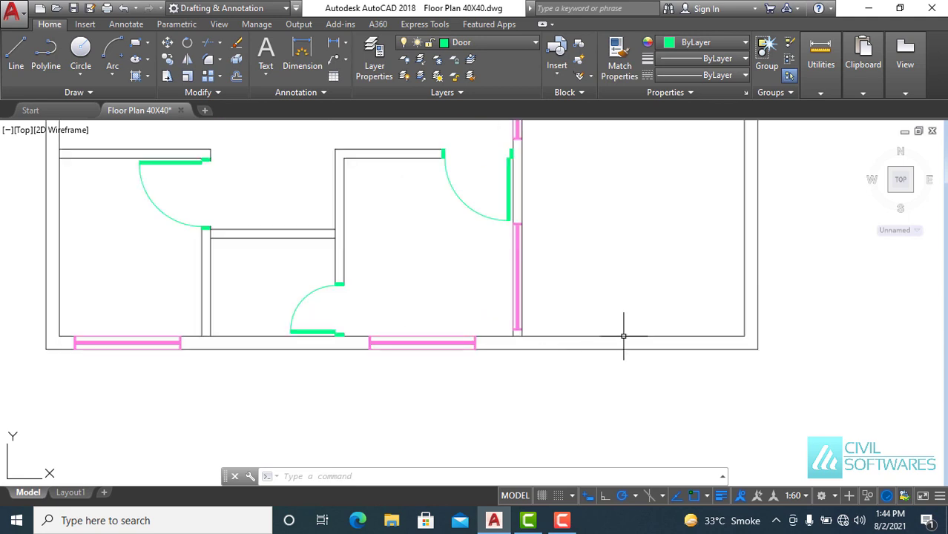
pyautogui.scroll(2, 623, 336)
pyautogui.press('Escape')
pyautogui.press('Escape')
# - Attempt lines starting 1' from the outer wall corner, cancelling each one
pyautogui.click(12, 56)
pyautogui.scroll(2, 470, 364)
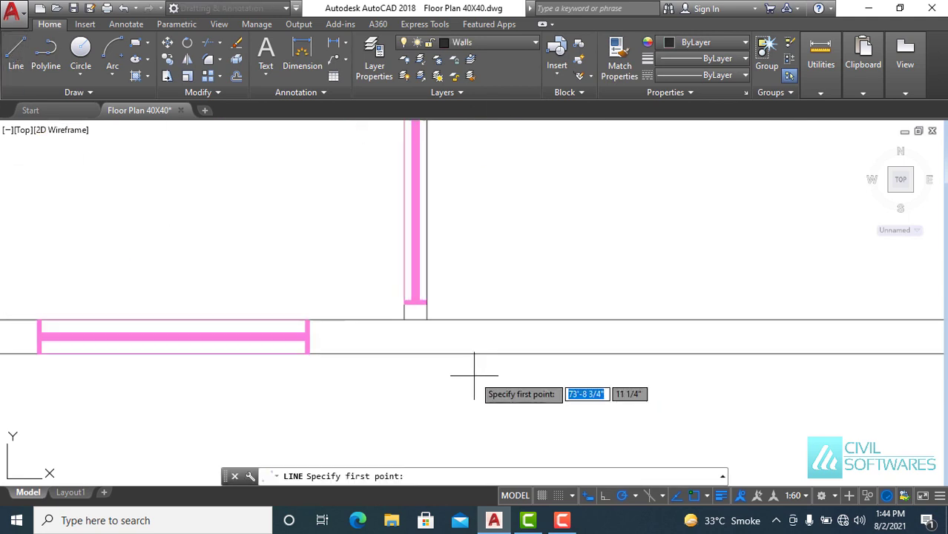
pyautogui.scroll(2, 470, 365)
pyautogui.write("1'")
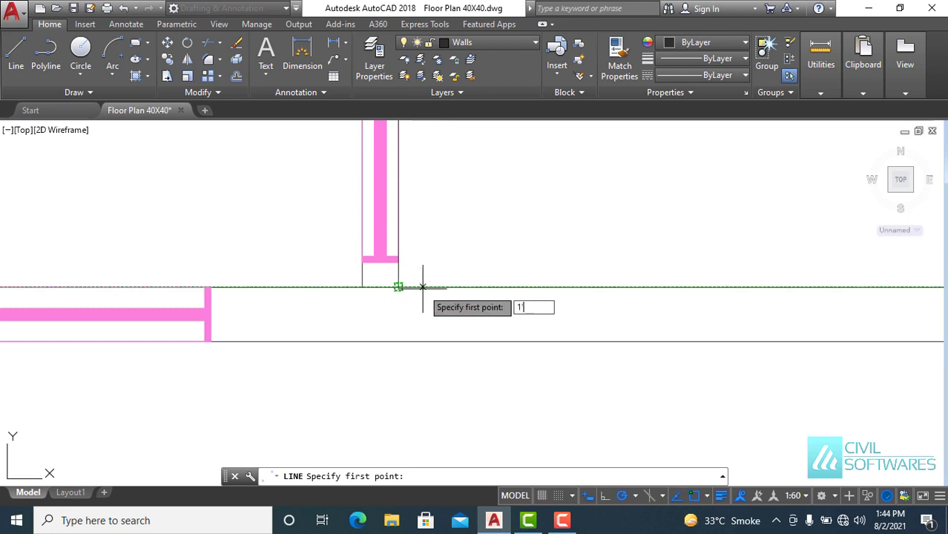
pyautogui.press('Return')
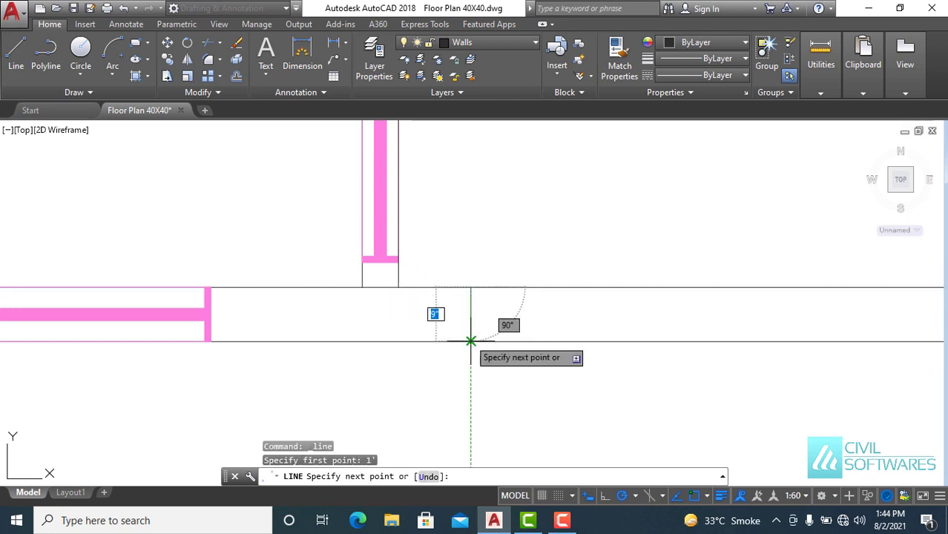
pyautogui.press('Escape')
pyautogui.scroll(-6, 545, 349)
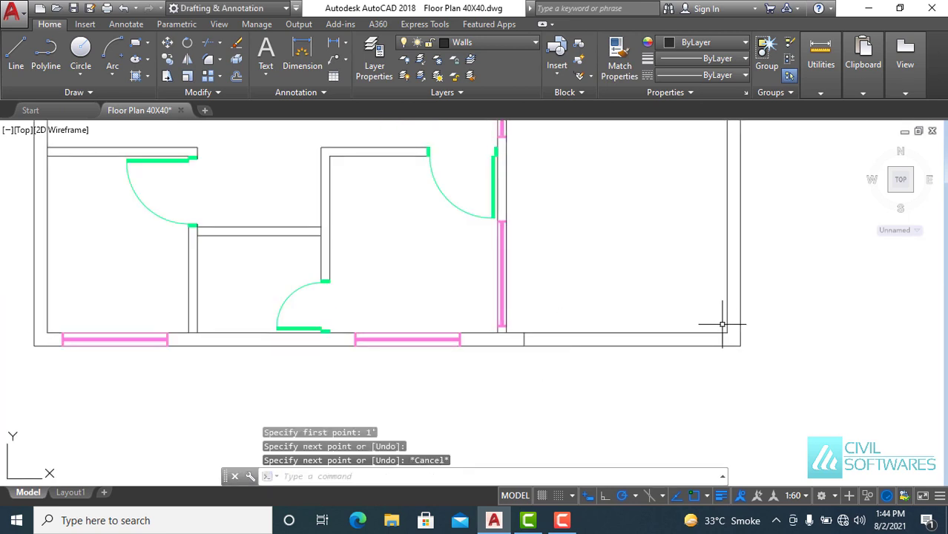
pyautogui.scroll(2, 722, 324)
pyautogui.click(26, 56)
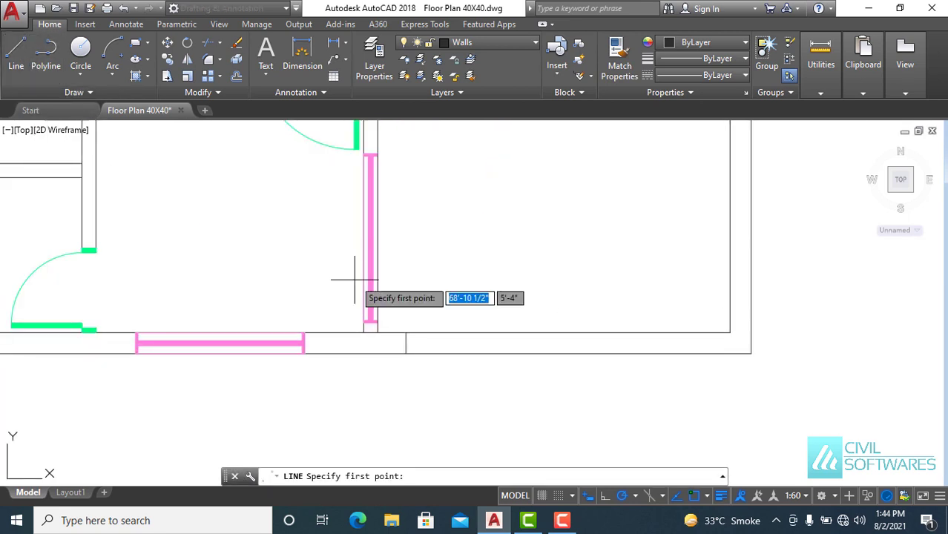
pyautogui.click(731, 353)
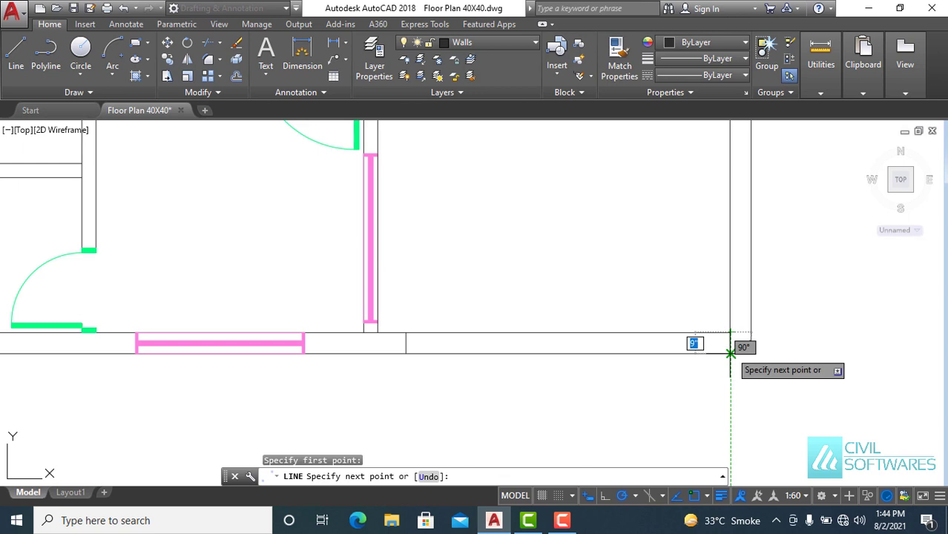
pyautogui.press('Escape')
pyautogui.click(16, 49)
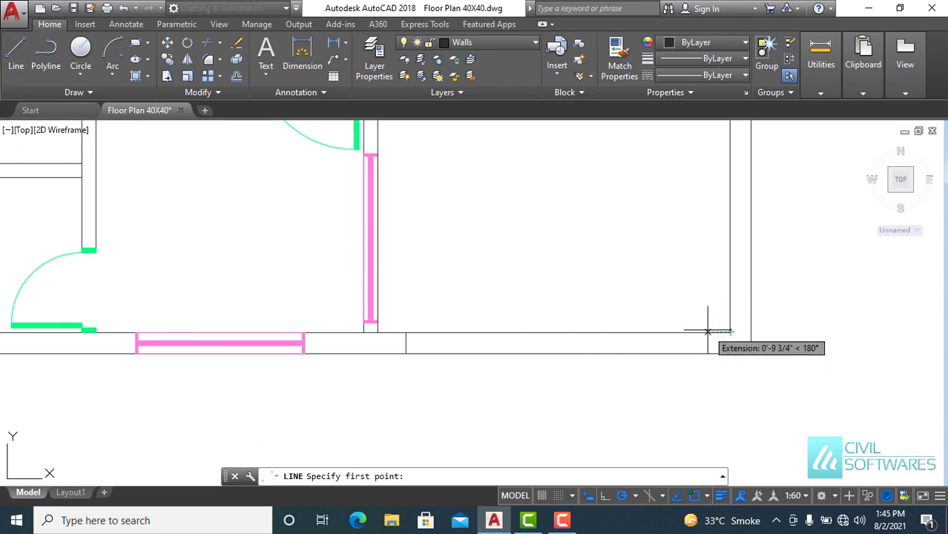
pyautogui.write("1'")
pyautogui.press('Return')
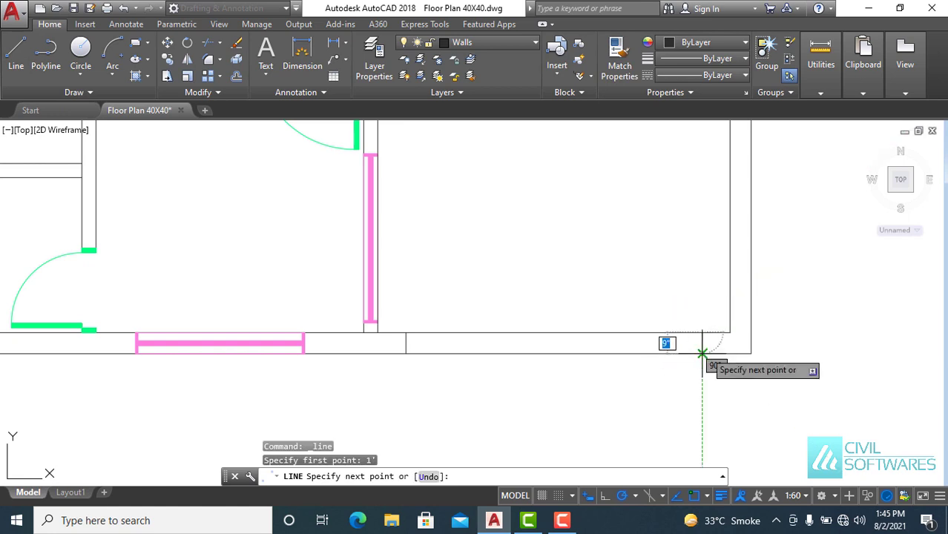
pyautogui.press('Escape')
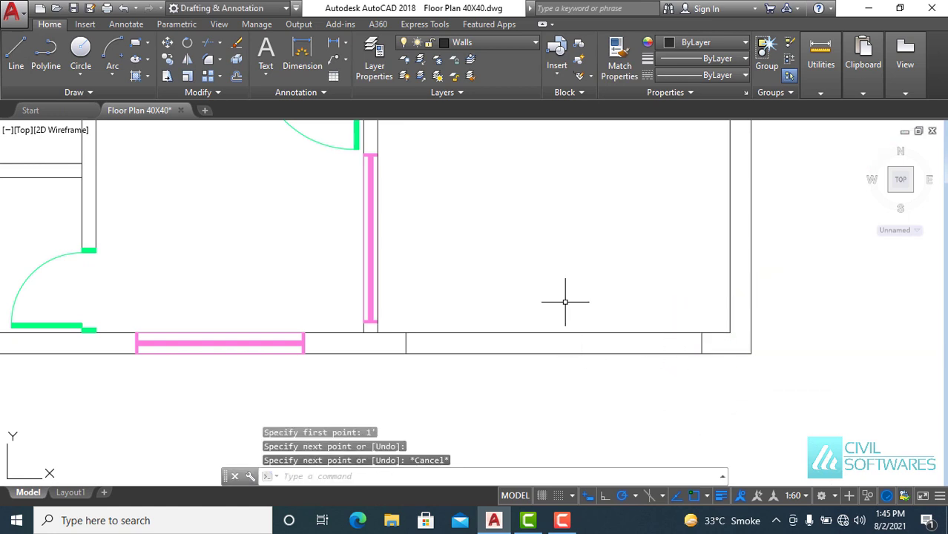
pyautogui.write('tr')
# - Trim the bottom wall lines with a crossing window and zoom out to the whole building
pyautogui.press('Return')
pyautogui.press('Return')
pyautogui.click(632, 365)
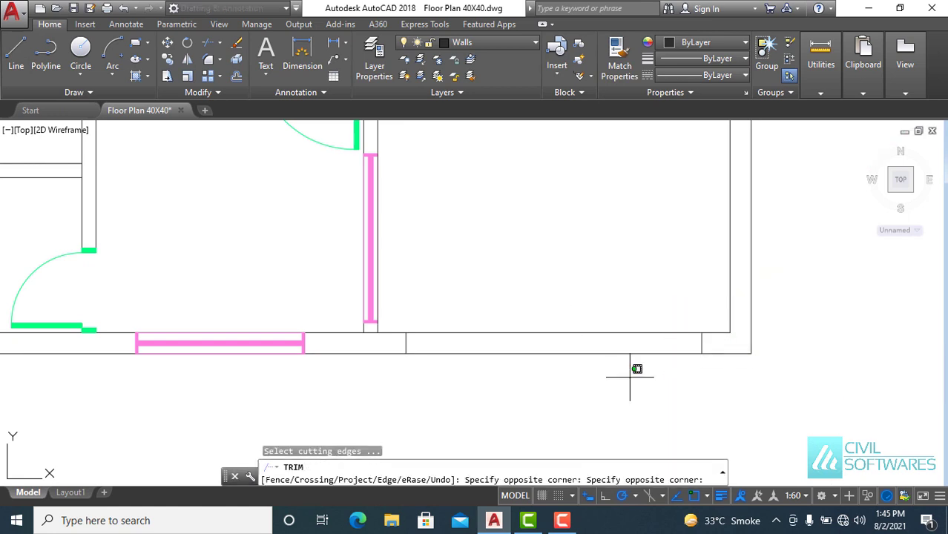
pyautogui.click(549, 302)
pyautogui.press('Escape')
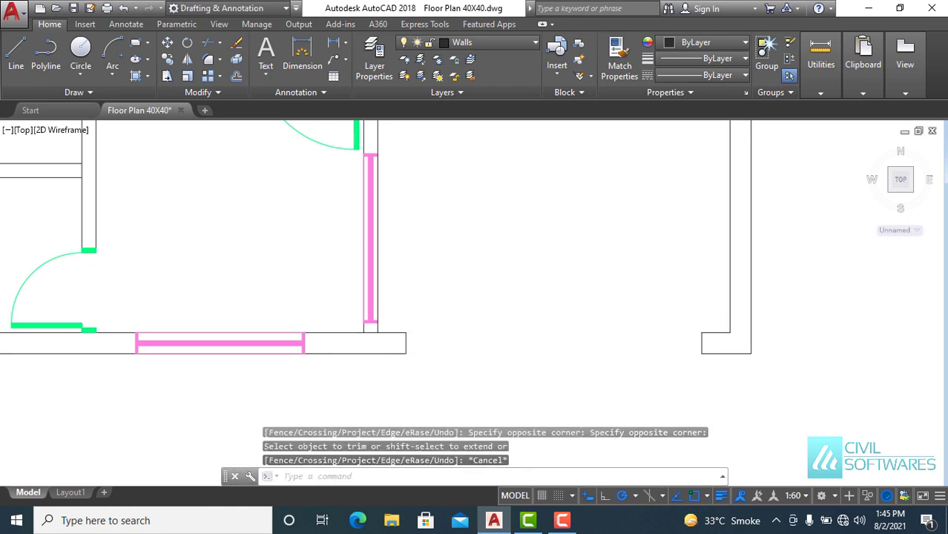
pyautogui.scroll(-2, 557, 331)
pyautogui.moveTo(529, 264); pyautogui.dragTo(571, 336, button='middle')
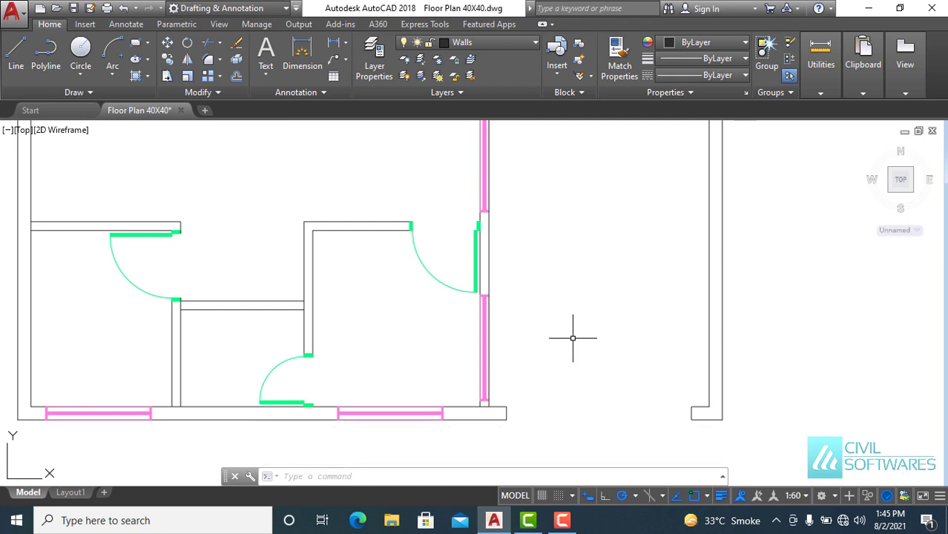
pyautogui.scroll(-2, 573, 338)
pyautogui.moveTo(576, 269)
pyautogui.mouseDown(button='middle')
pyautogui.moveTo(575, 394)
pyautogui.moveTo(594, 254)
pyautogui.moveTo(603, 309)
pyautogui.mouseUp(button='middle')
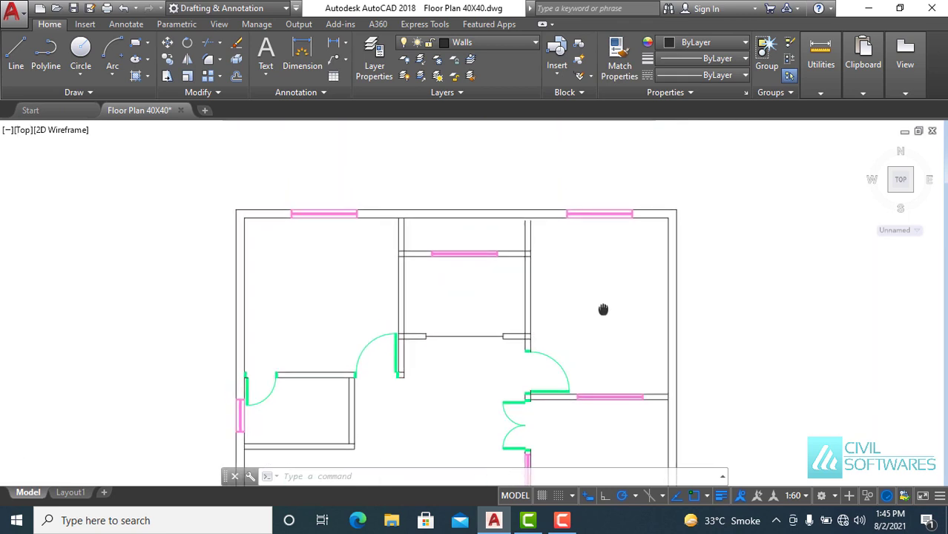
# - Make Blocks the current layer and place the Bed - Queen block left of the plan
pyautogui.click(497, 44)
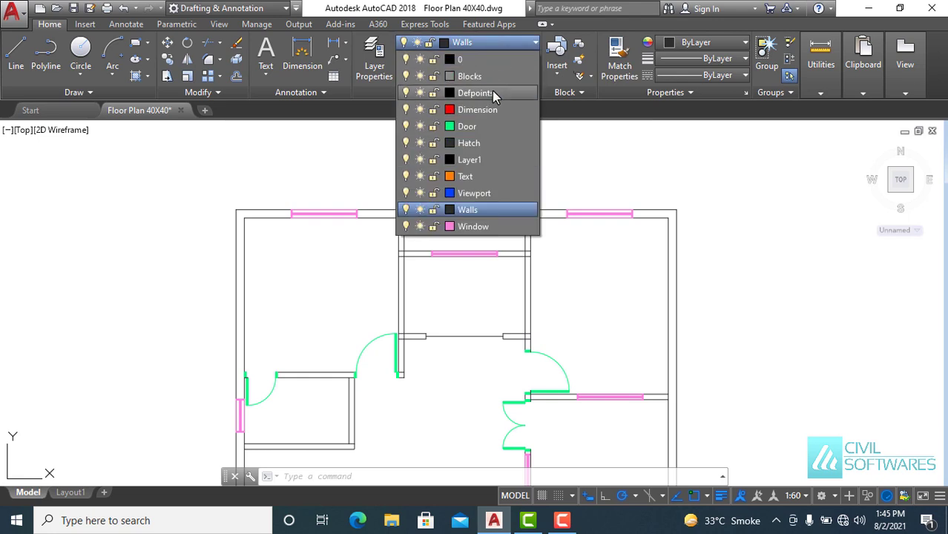
pyautogui.click(475, 76)
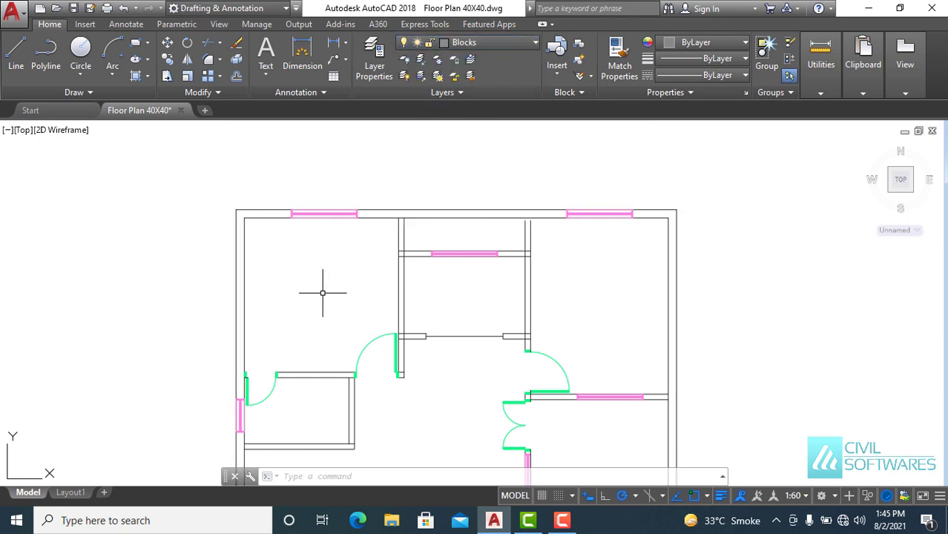
pyautogui.hotkey('ctrl', '2')
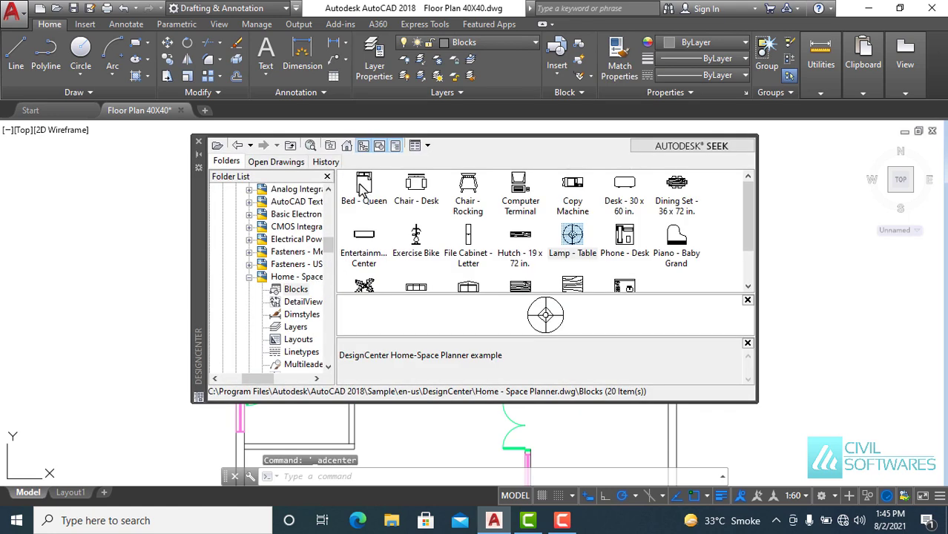
pyautogui.moveTo(171, 320); pyautogui.dragTo(178, 279)
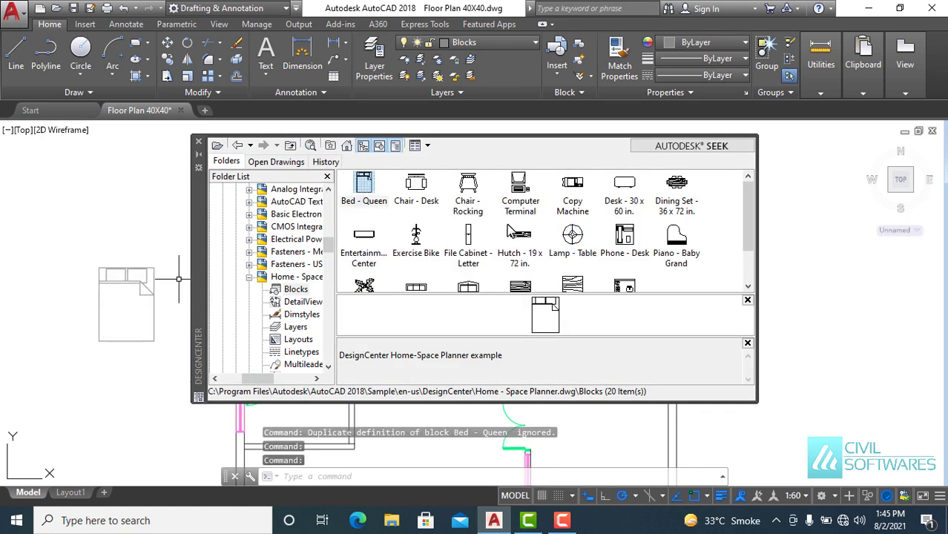
pyautogui.scroll(-1, 507, 229)
pyautogui.scroll(1, 507, 230)
# - Place the dining set, plant and Lamp - Table blocks beside the plan
pyautogui.moveTo(676, 185)
pyautogui.mouseDown()
pyautogui.moveTo(136, 386)
pyautogui.moveTo(148, 363)
pyautogui.mouseUp()
pyautogui.scroll(-1, 466, 245)
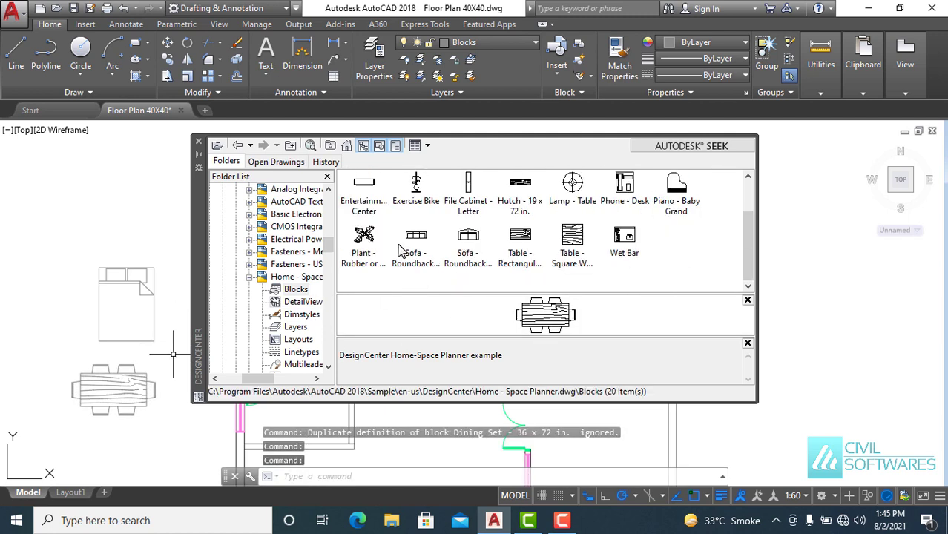
pyautogui.moveTo(371, 244); pyautogui.dragTo(123, 210)
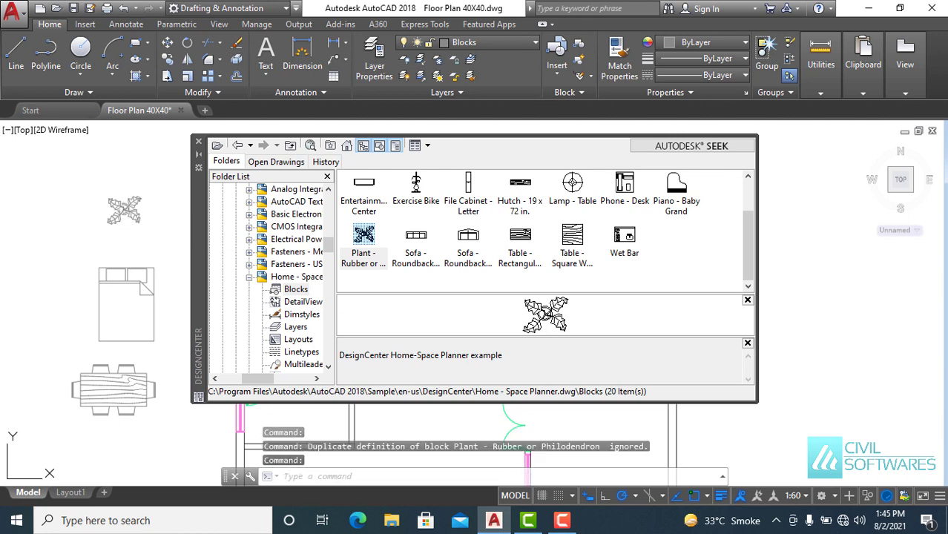
pyautogui.moveTo(578, 184); pyautogui.dragTo(208, 241)
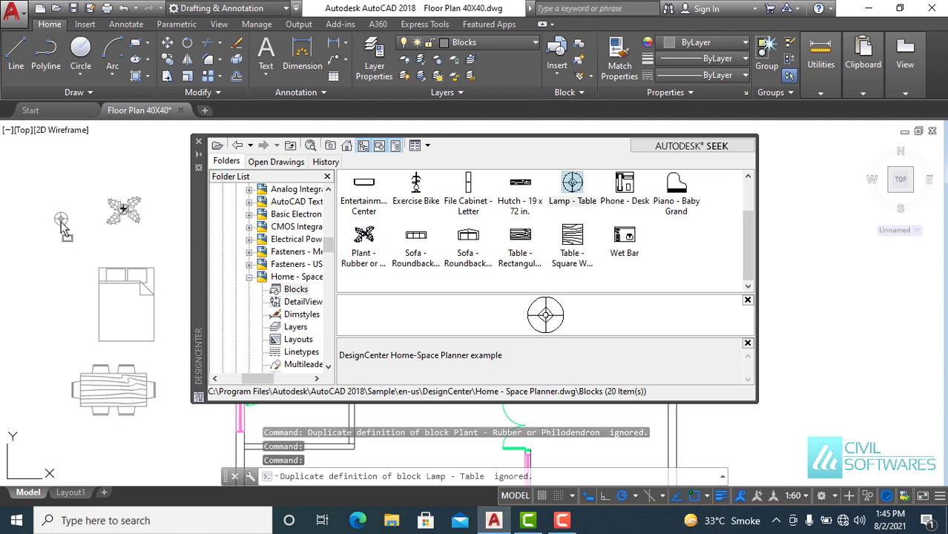
# - Add the Chair - Desk and Piano - Baby Grand blocks, then close DesignCenter
pyautogui.scroll(1, 472, 236)
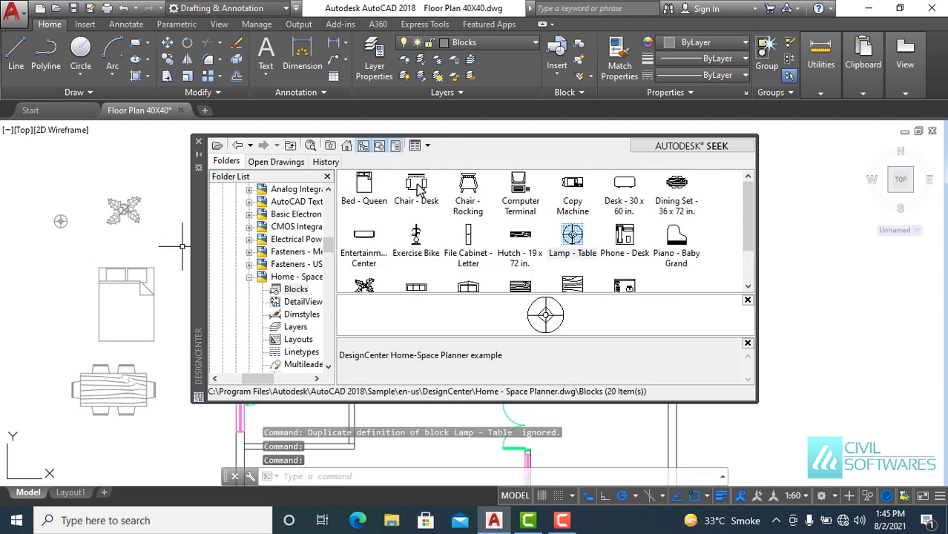
pyautogui.click(64, 186)
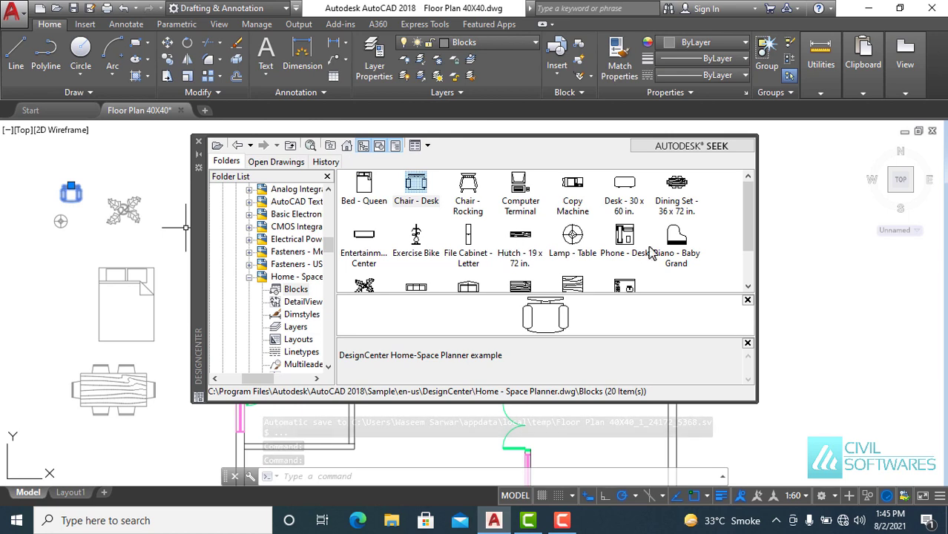
pyautogui.moveTo(656, 256); pyautogui.dragTo(337, 324)
pyautogui.moveTo(52, 312); pyautogui.dragTo(50, 312)
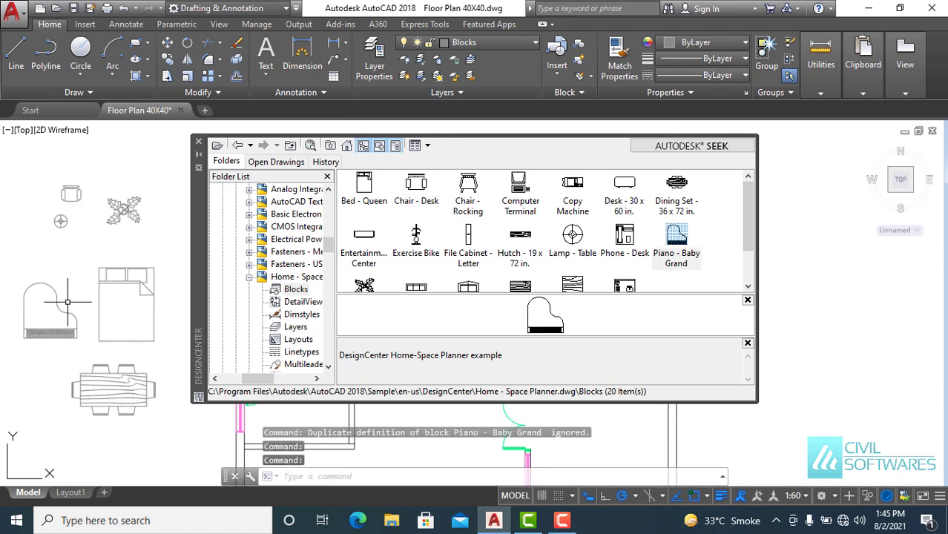
pyautogui.click(198, 142)
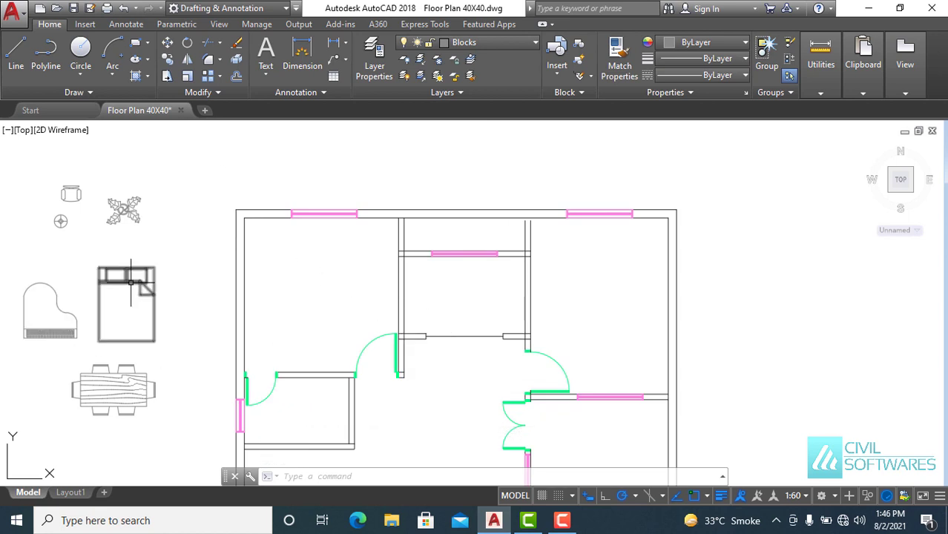
# - Copy the queen bed into the top-left room with a table lamp beside it
pyautogui.click(167, 59)
pyautogui.click(98, 267)
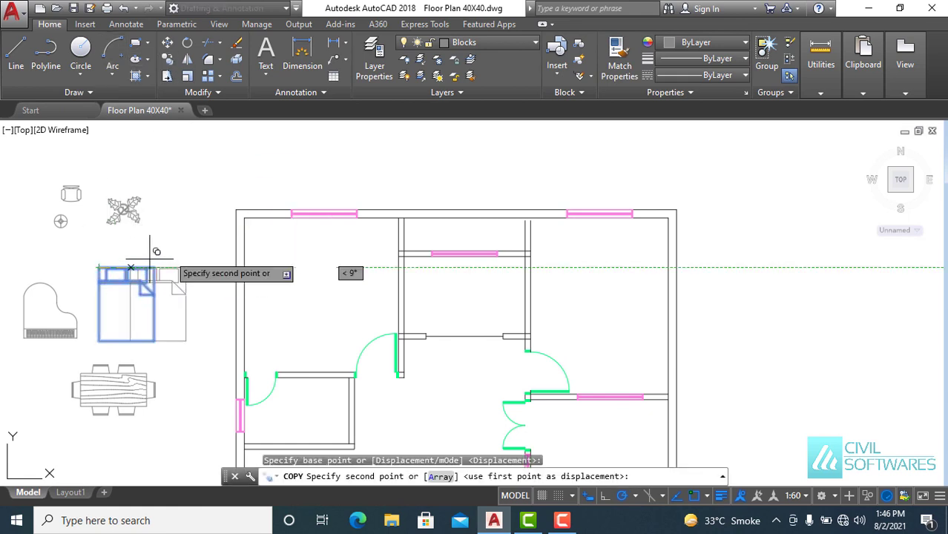
pyautogui.click(256, 228)
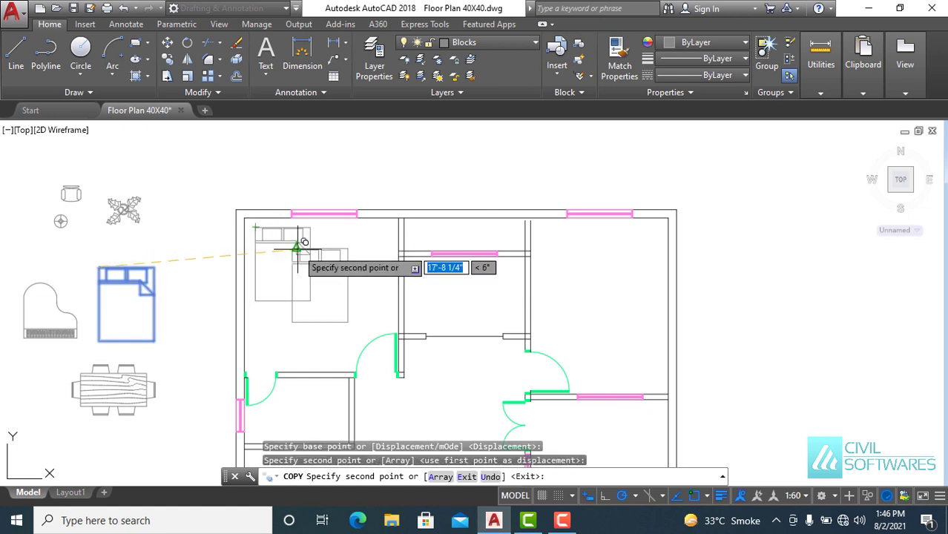
pyautogui.press('Escape')
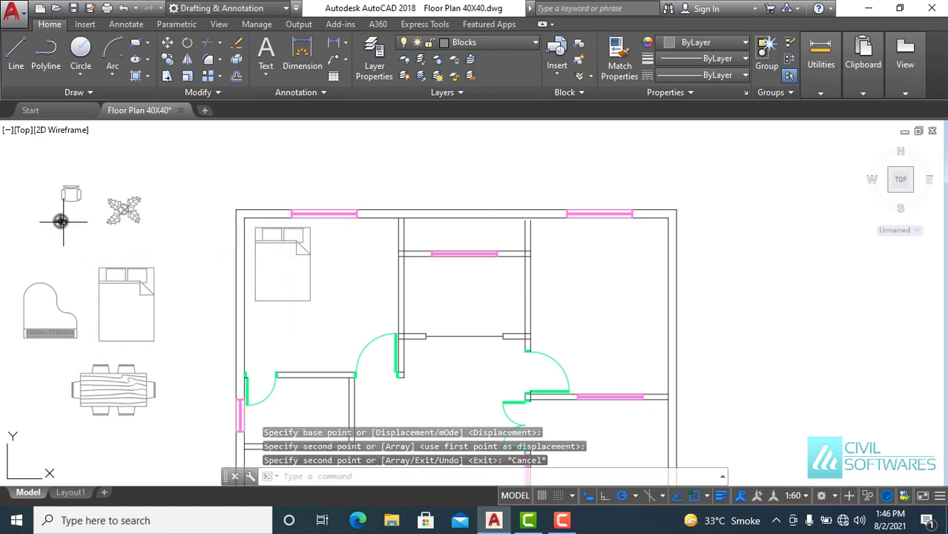
pyautogui.click(169, 62)
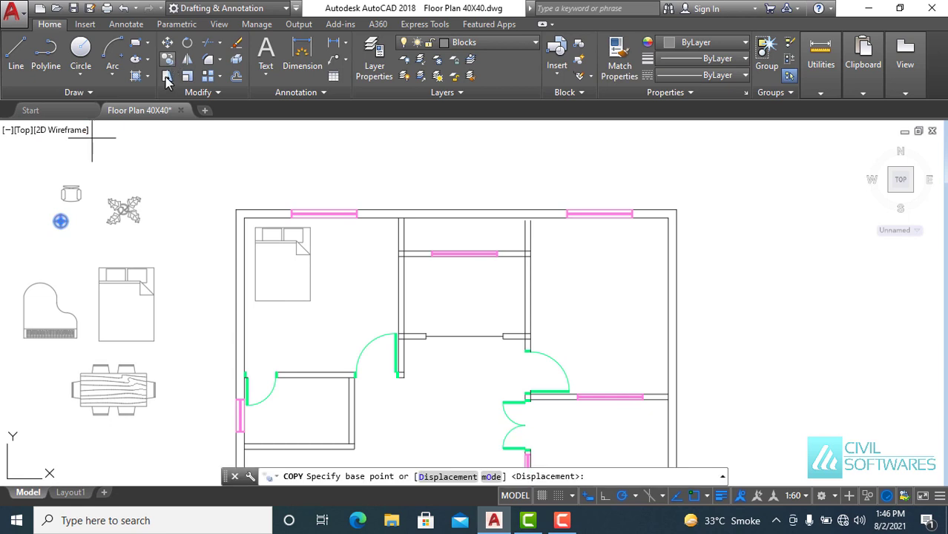
pyautogui.click(60, 221)
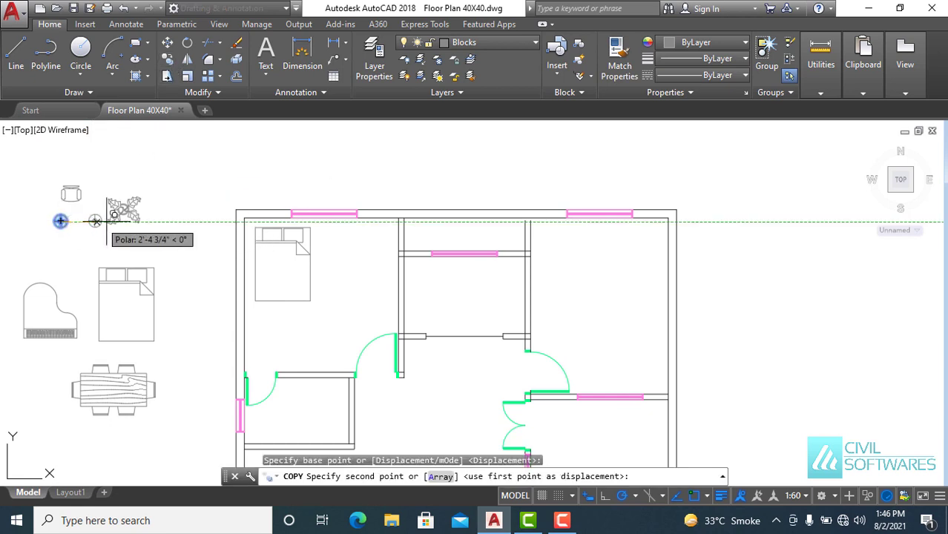
pyautogui.click(324, 233)
pyautogui.press('Escape')
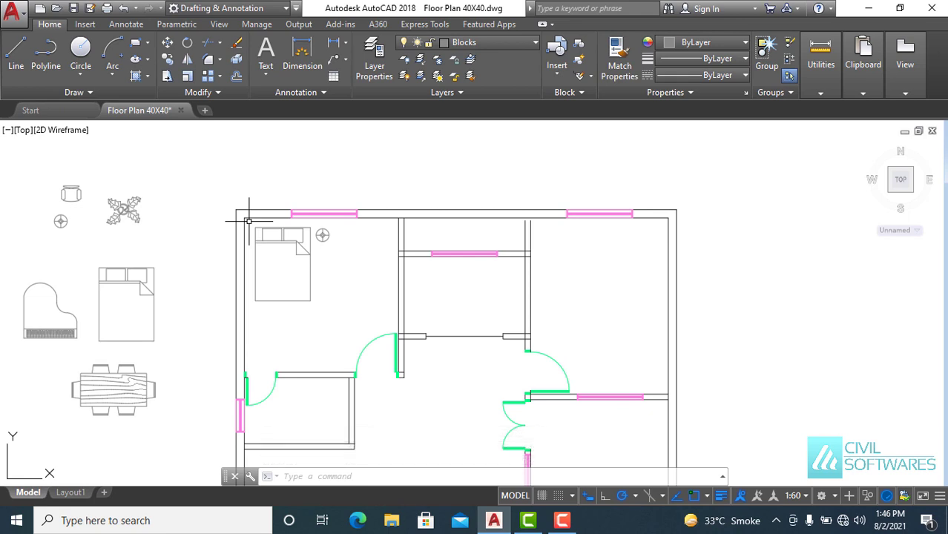
# - Copy the top-left bed into the top-right room
pyautogui.click(249, 220)
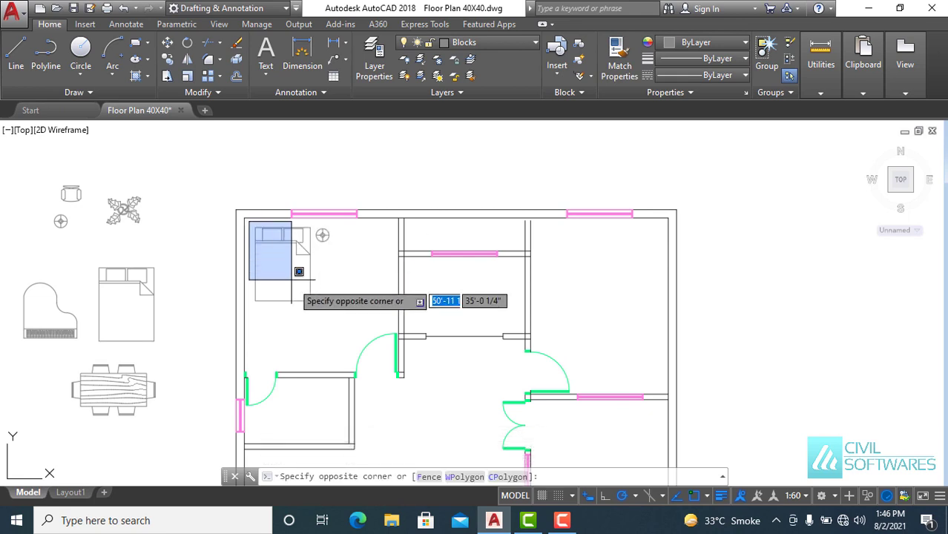
pyautogui.click(339, 338)
pyautogui.click(166, 61)
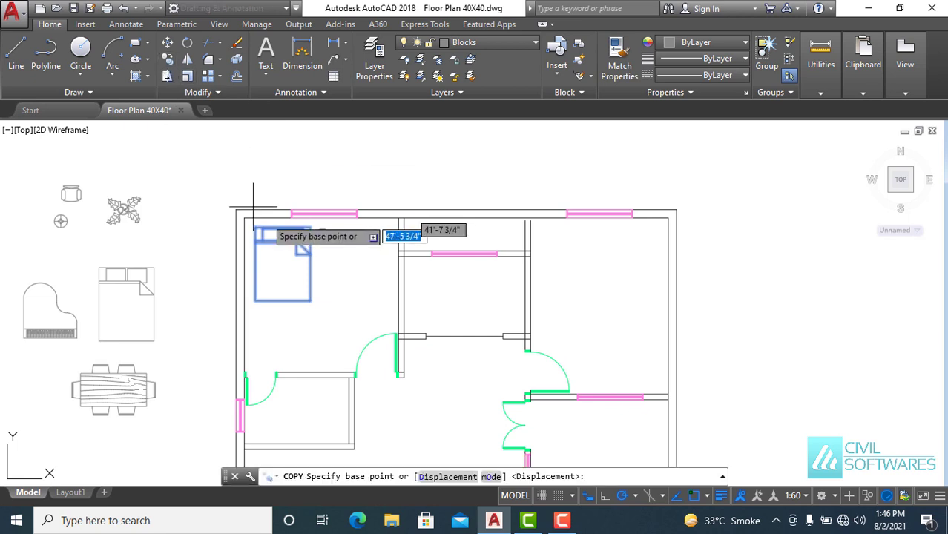
pyautogui.click(311, 227)
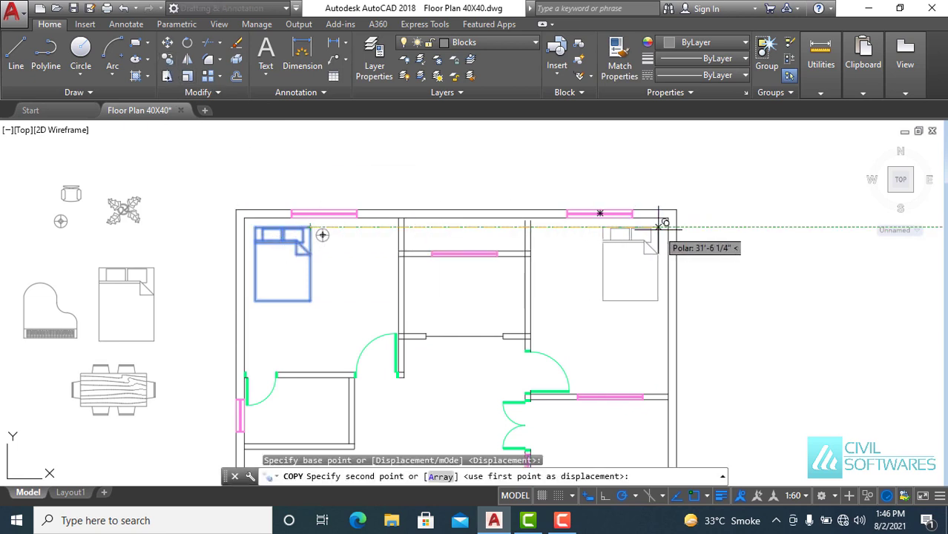
pyautogui.click(660, 227)
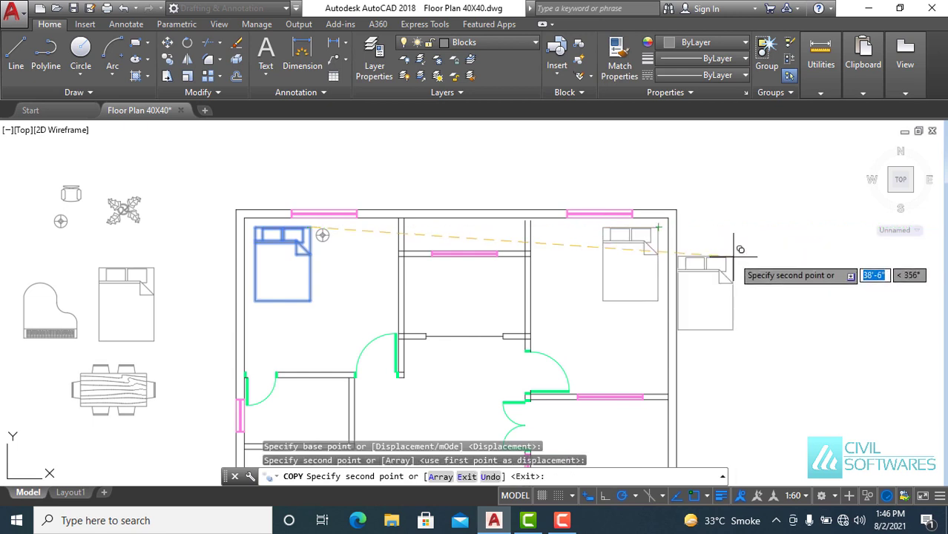
pyautogui.press('Escape')
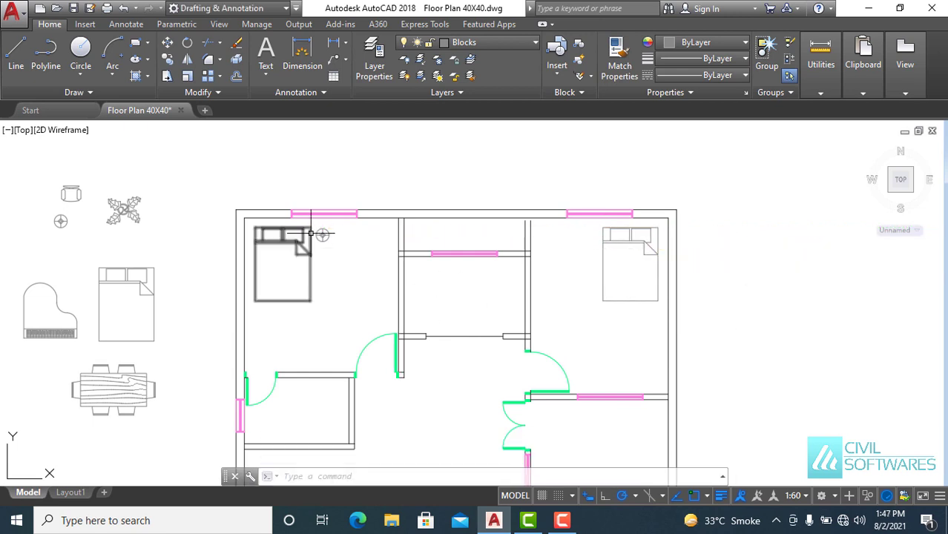
# - Copy the table lamp beside the bed in the top-right room
pyautogui.click(167, 59)
pyautogui.scroll(2, 319, 236)
pyautogui.moveTo(338, 228)
pyautogui.mouseDown(button='middle')
pyautogui.moveTo(313, 257)
pyautogui.moveTo(290, 265)
pyautogui.mouseUp(button='middle')
pyautogui.click(256, 261)
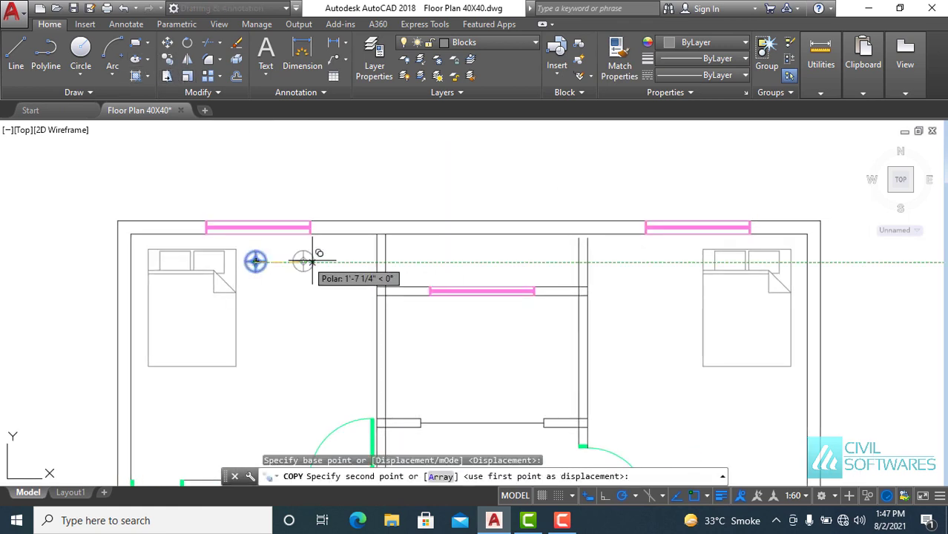
pyautogui.click(684, 261)
pyautogui.press('Escape')
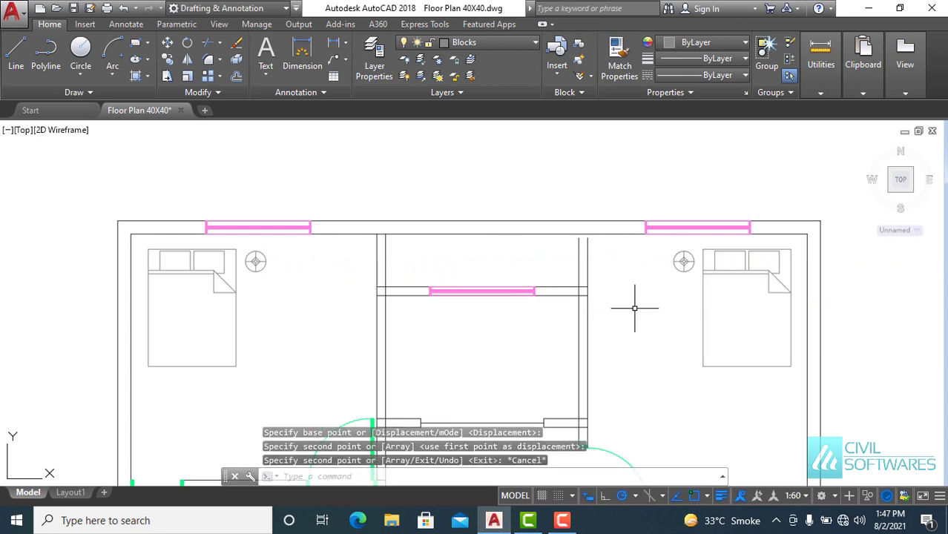
pyautogui.scroll(-5, 613, 264)
pyautogui.scroll(2, 289, 265)
pyautogui.scroll(2, 290, 264)
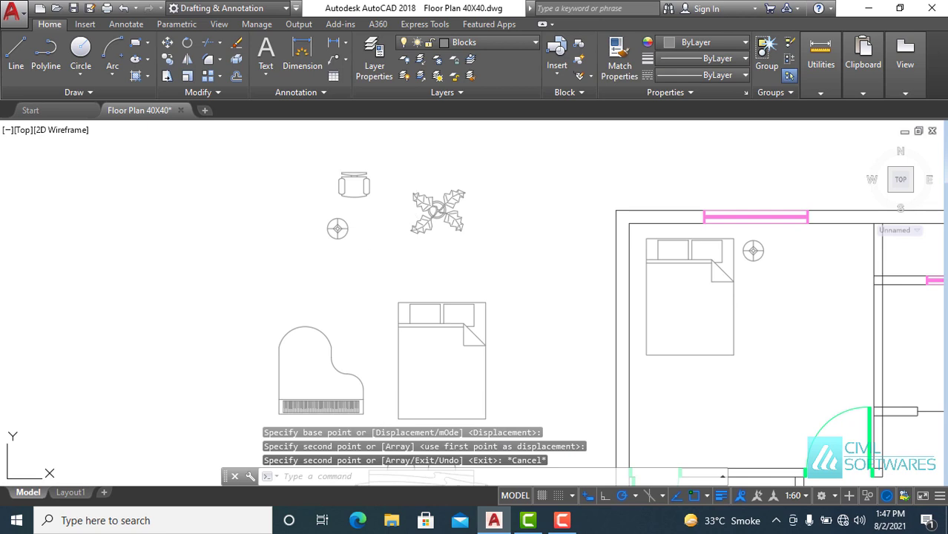
pyautogui.moveTo(414, 181); pyautogui.dragTo(391, 180, button='middle')
# - Scale the baby grand piano by 0.8 from its lower-left corner
pyautogui.click(311, 352)
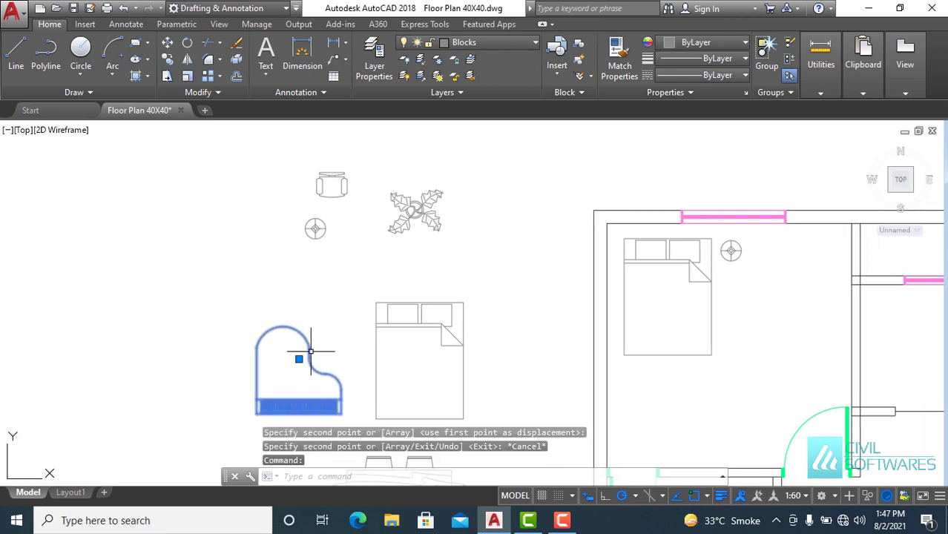
pyautogui.click(186, 76)
pyautogui.click(258, 411)
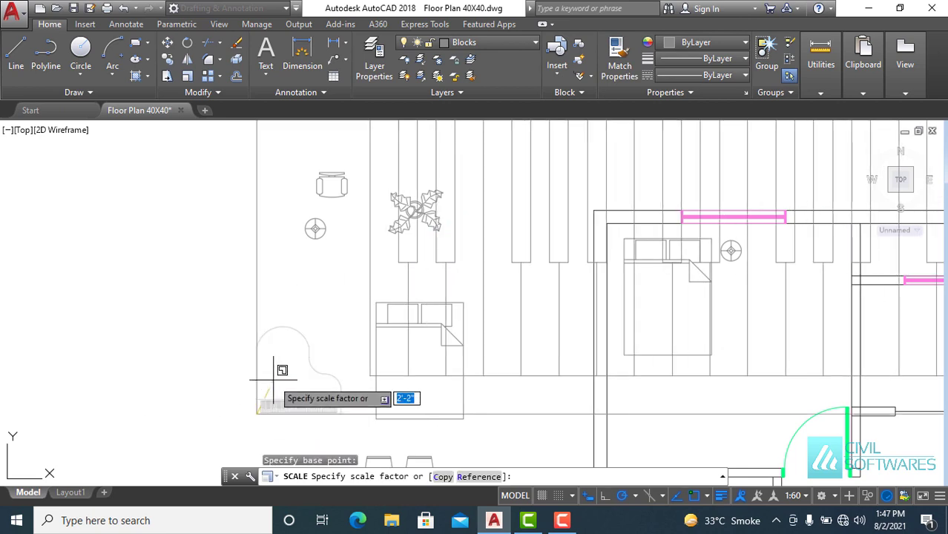
pyautogui.write('8')
pyautogui.scroll(-2, 273, 378)
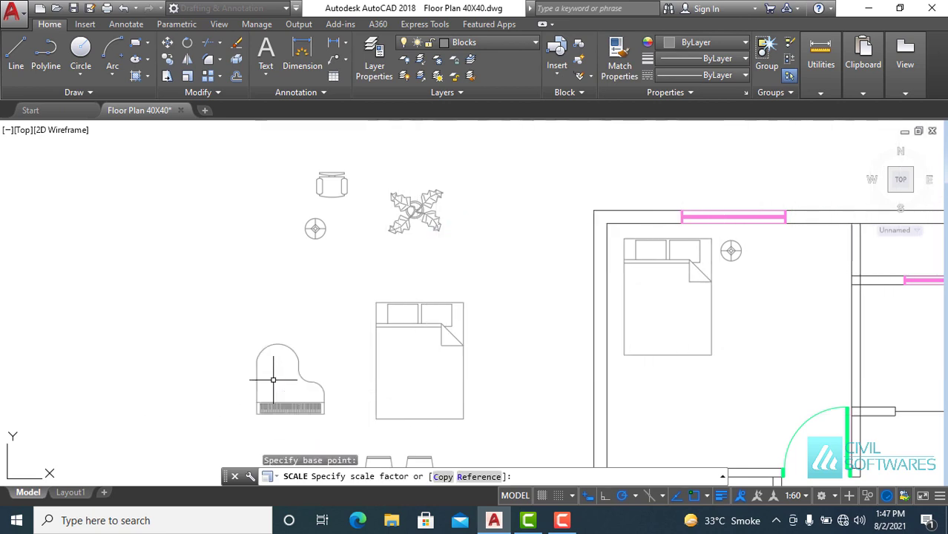
pyautogui.press('Return')
# - Copy the piano into the middle room between the bedrooms
pyautogui.click(242, 307)
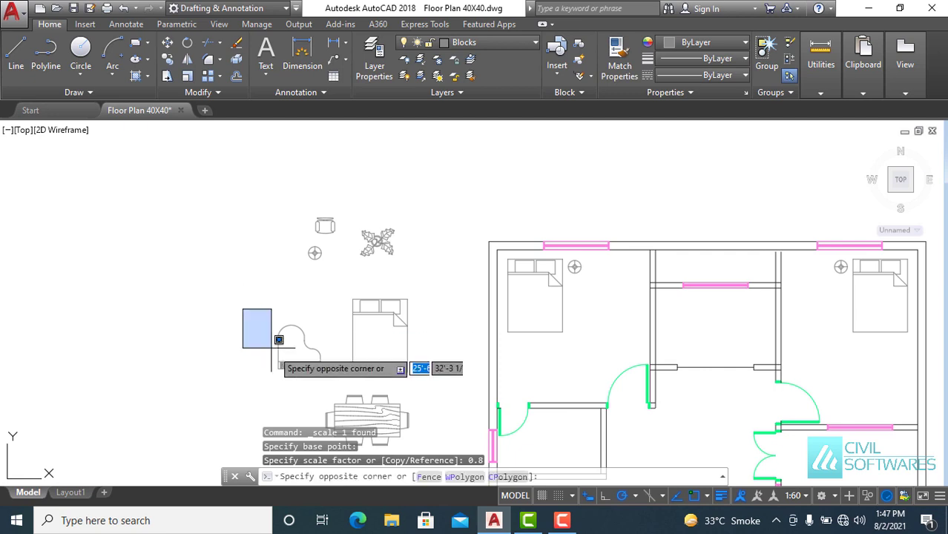
pyautogui.click(339, 382)
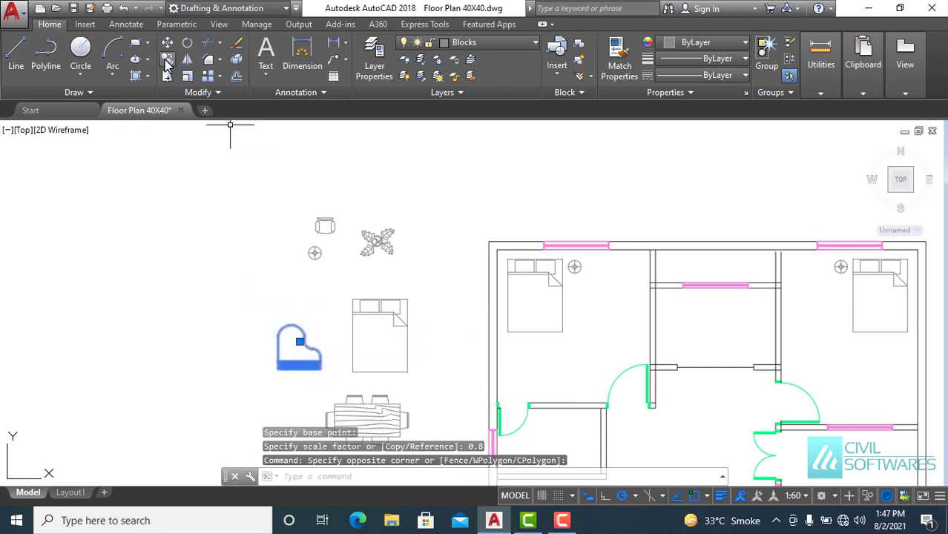
pyautogui.click(166, 63)
pyautogui.click(286, 364)
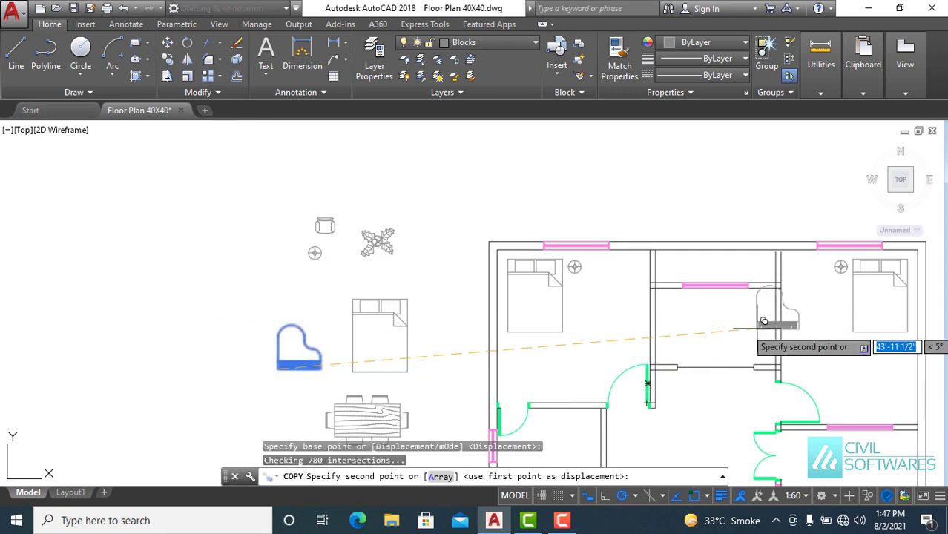
pyautogui.click(733, 335)
pyautogui.press('Escape')
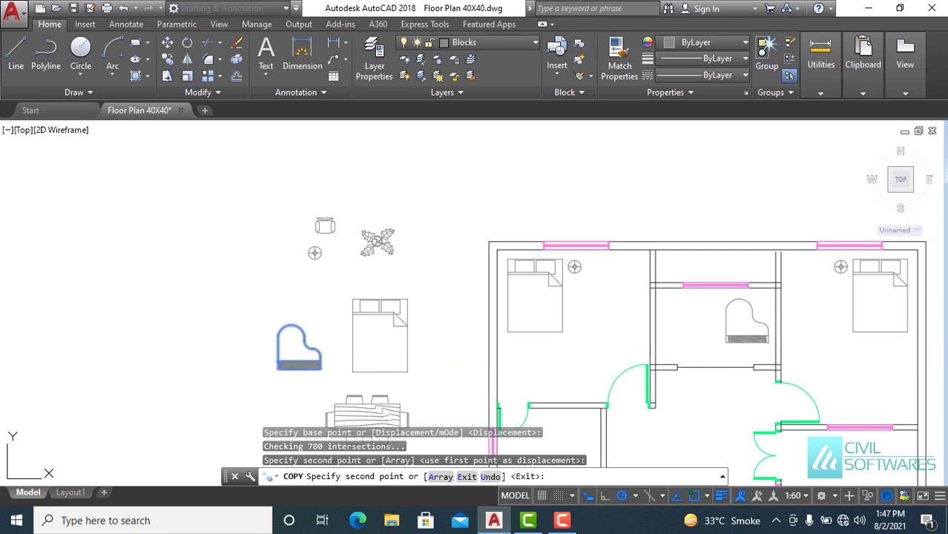
# - Rotate the copied piano to a diagonal angle around its keyboard corner
pyautogui.scroll(2, 757, 341)
pyautogui.scroll(2, 758, 345)
pyautogui.click(754, 361)
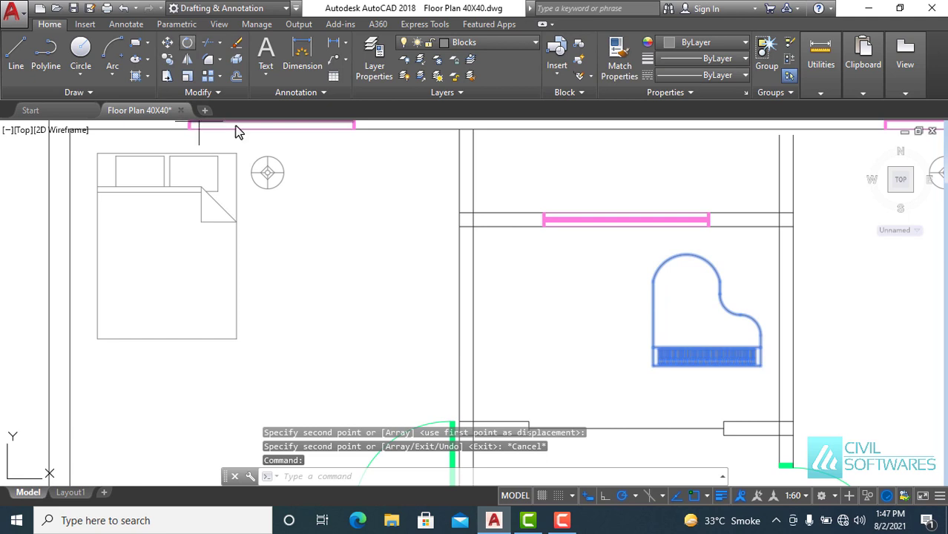
pyautogui.click(761, 363)
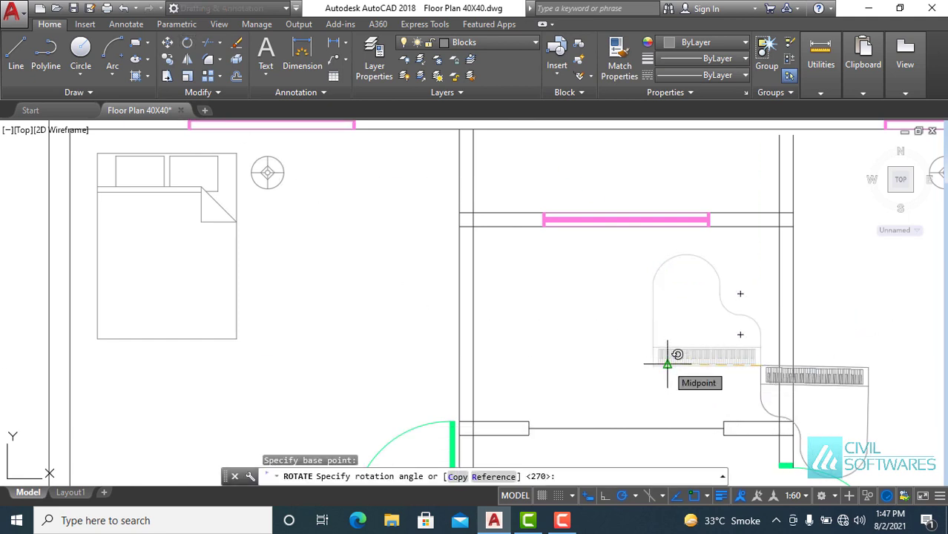
pyautogui.click(754, 360)
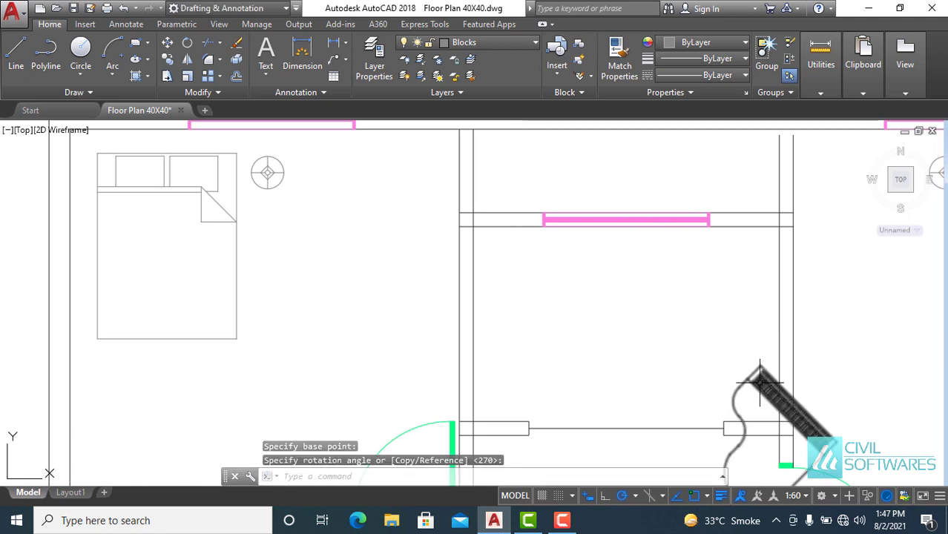
# - Move the angled piano into the middle room's upper-right area
pyautogui.click(762, 382)
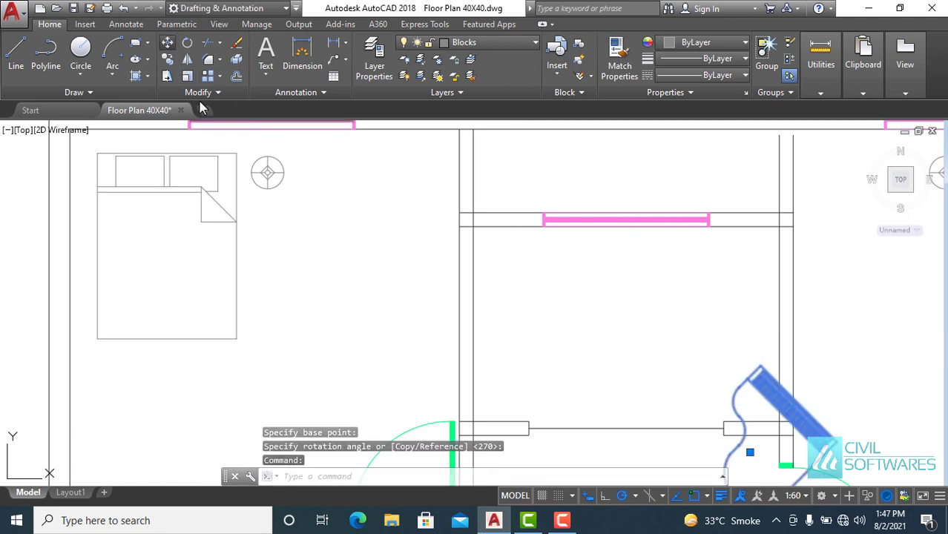
pyautogui.click(167, 42)
pyautogui.click(756, 371)
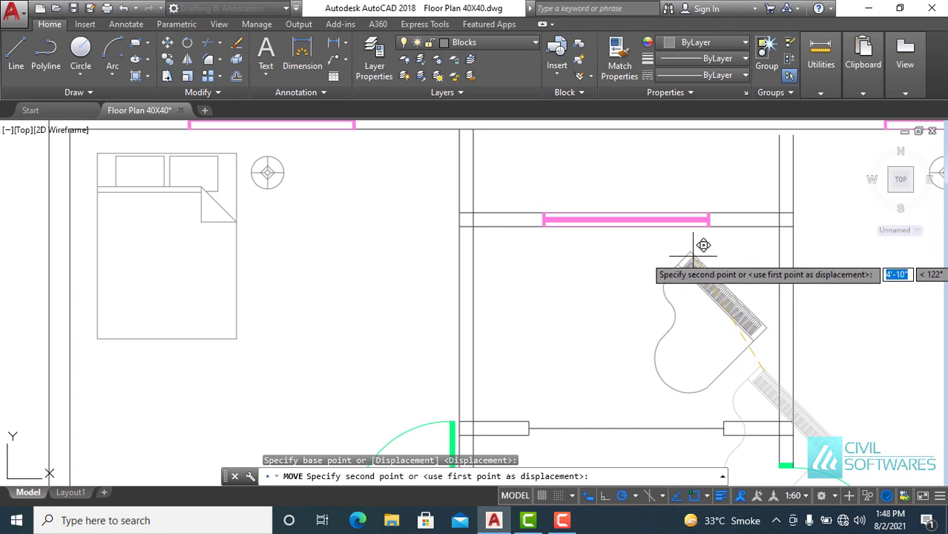
pyautogui.click(693, 260)
pyautogui.scroll(-3, 644, 338)
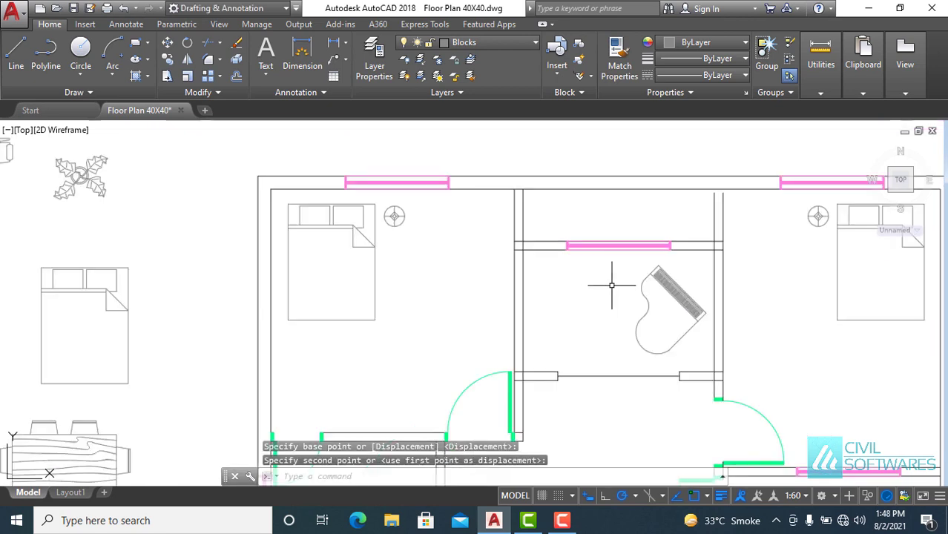
pyautogui.scroll(-2, 423, 279)
pyautogui.click(224, 197)
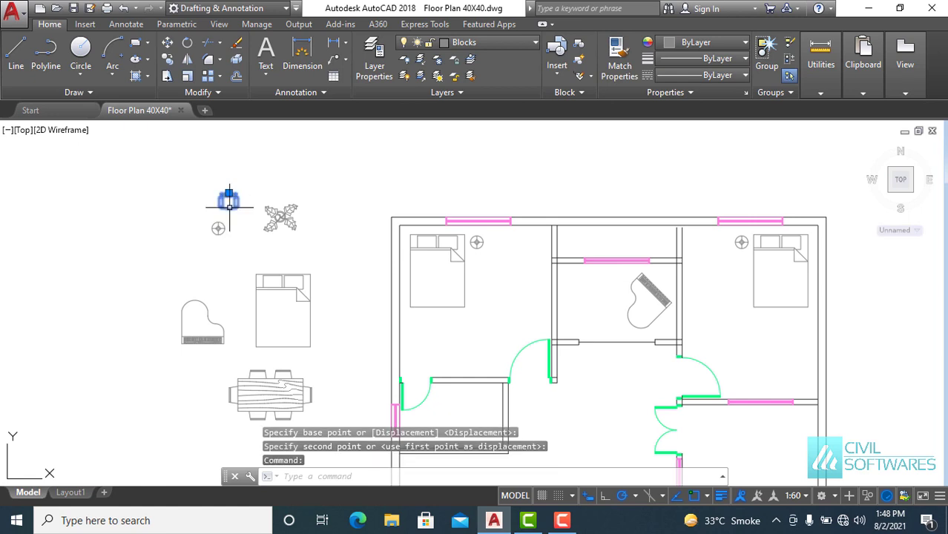
# - Copy the spare desk chair into the middle room
pyautogui.click(166, 60)
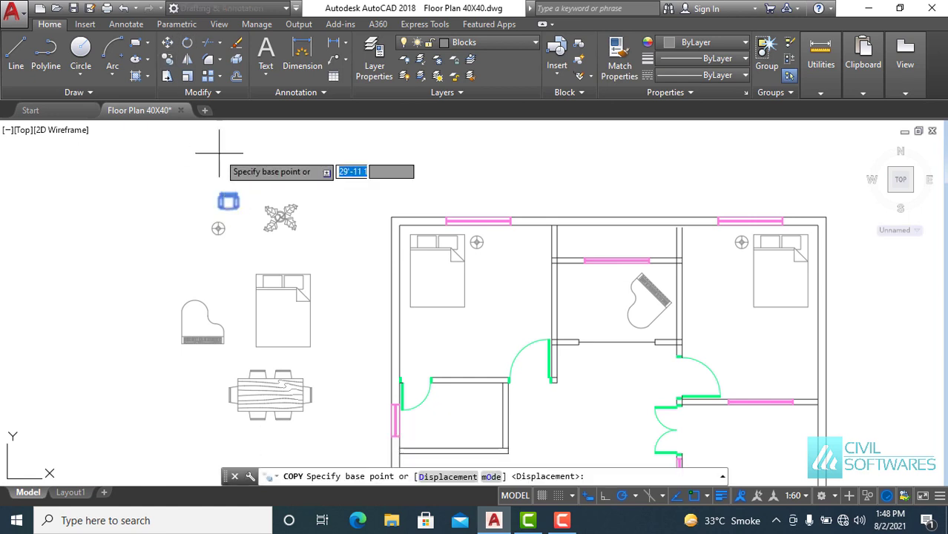
pyautogui.click(227, 200)
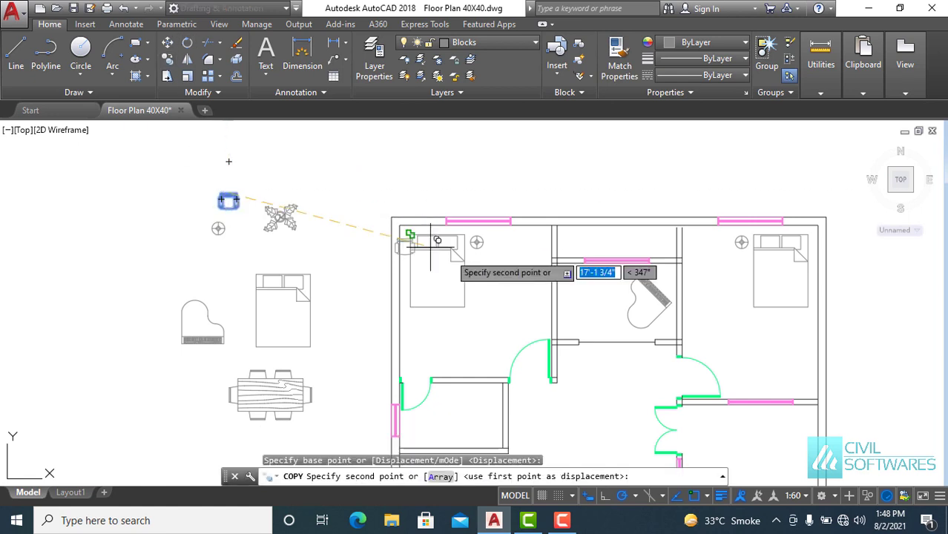
pyautogui.click(574, 283)
pyautogui.press('Escape')
pyautogui.scroll(3, 572, 301)
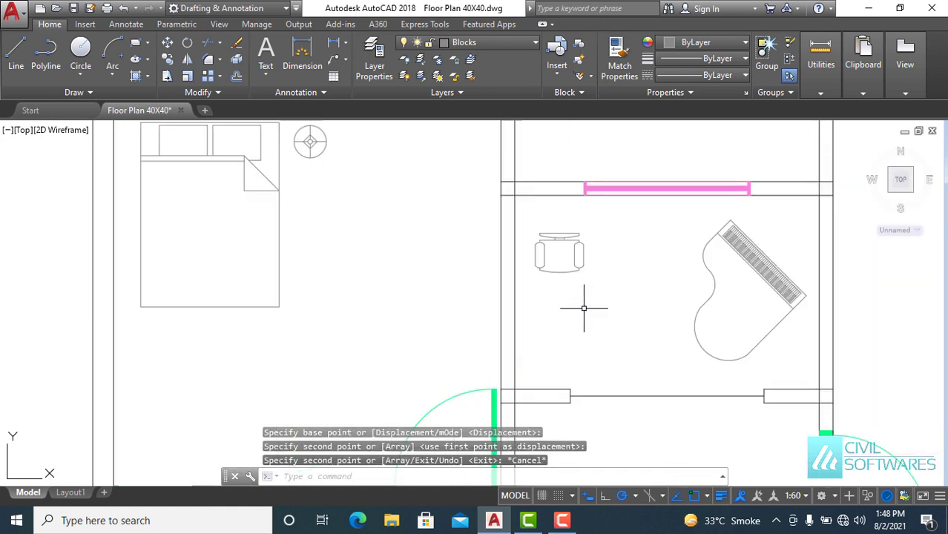
pyautogui.scroll(-2, 584, 307)
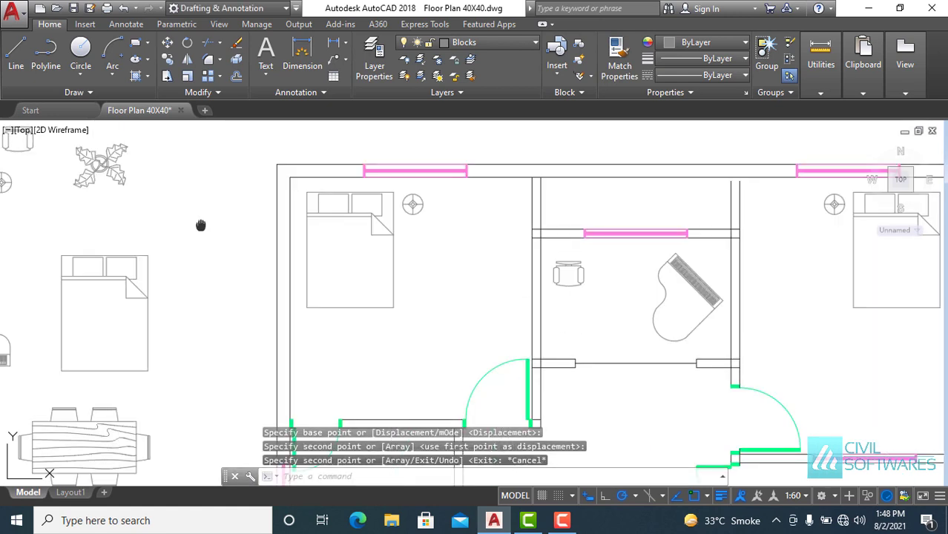
pyautogui.moveTo(200, 225); pyautogui.dragTo(263, 245, button='middle')
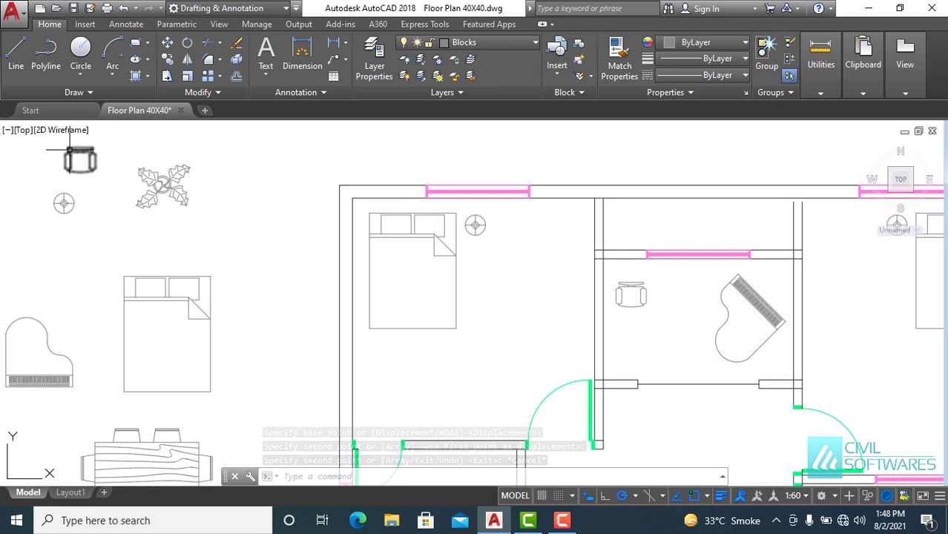
# - Copy a second desk chair into the middle room below the first
pyautogui.click(164, 62)
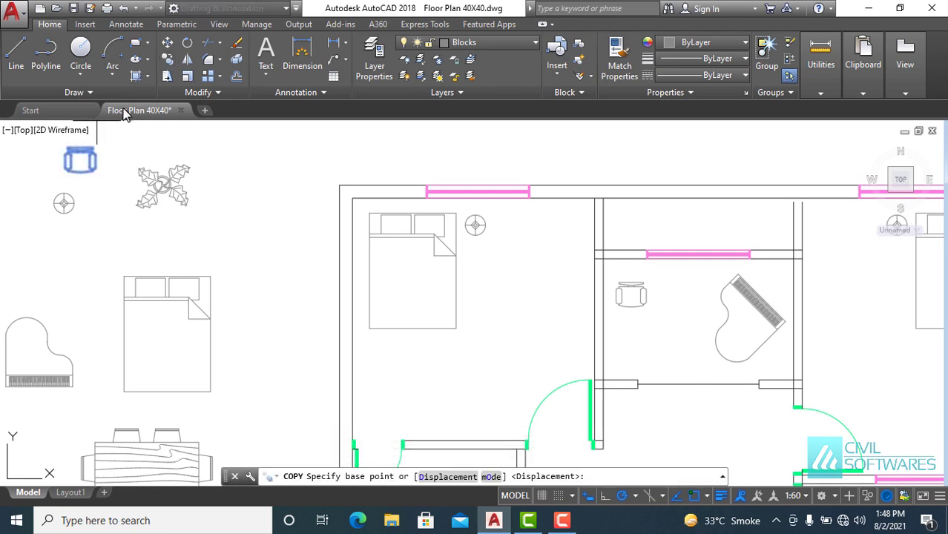
pyautogui.click(80, 160)
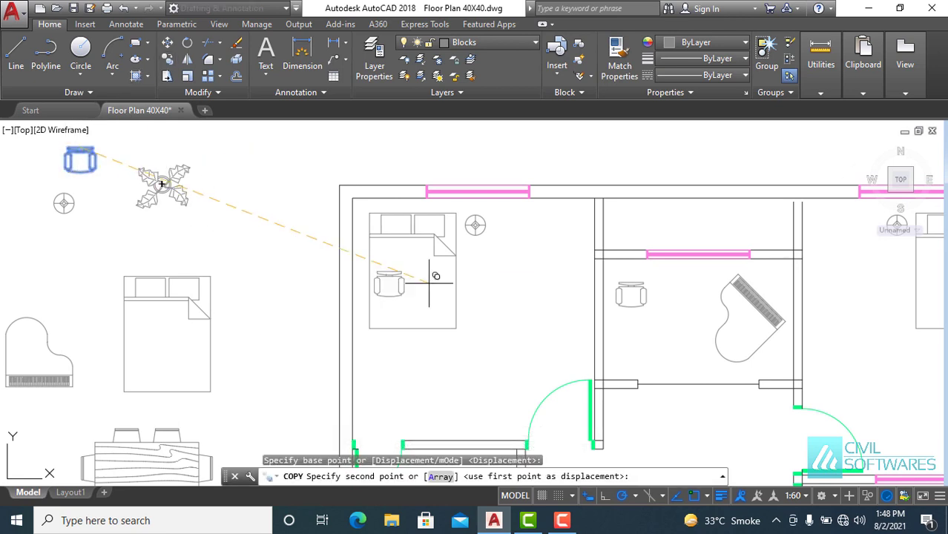
pyautogui.click(632, 338)
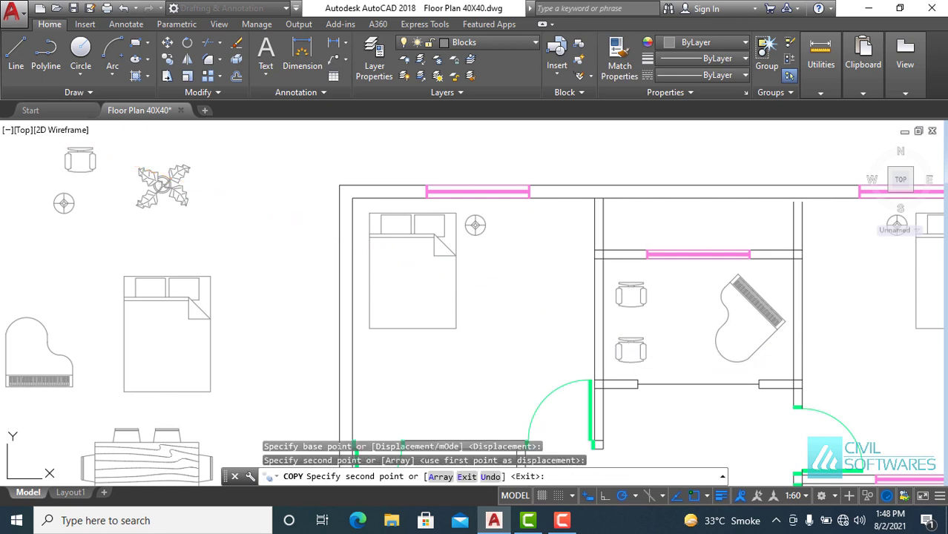
pyautogui.press('Escape')
pyautogui.scroll(3, 637, 364)
# - Turn the lower chair to face the other and line it up below the upper chair
pyautogui.click(644, 300)
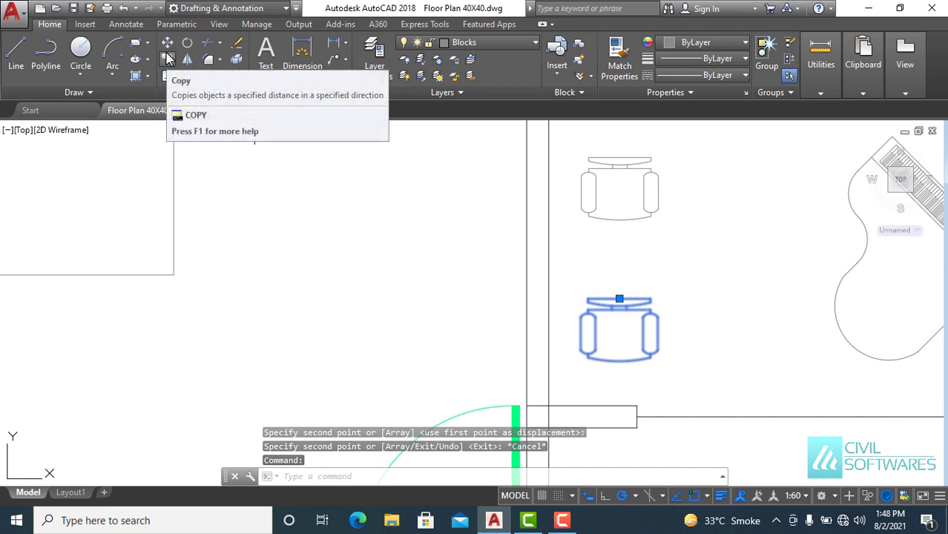
pyautogui.click(187, 42)
pyautogui.click(657, 350)
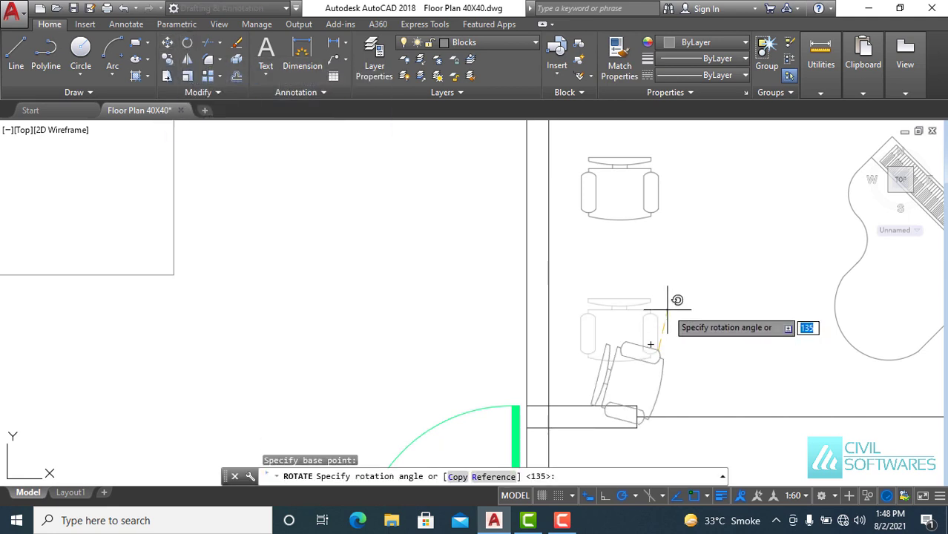
pyautogui.click(574, 348)
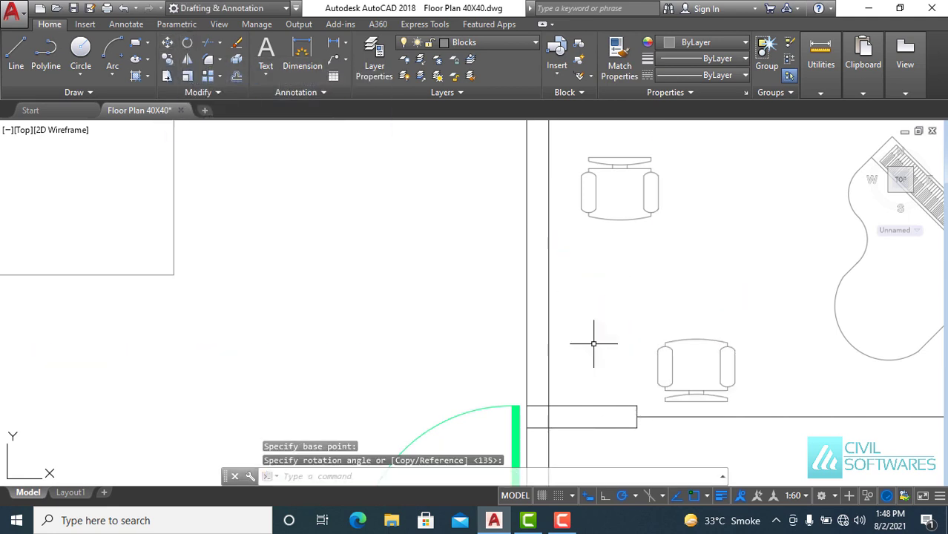
pyautogui.click(695, 337)
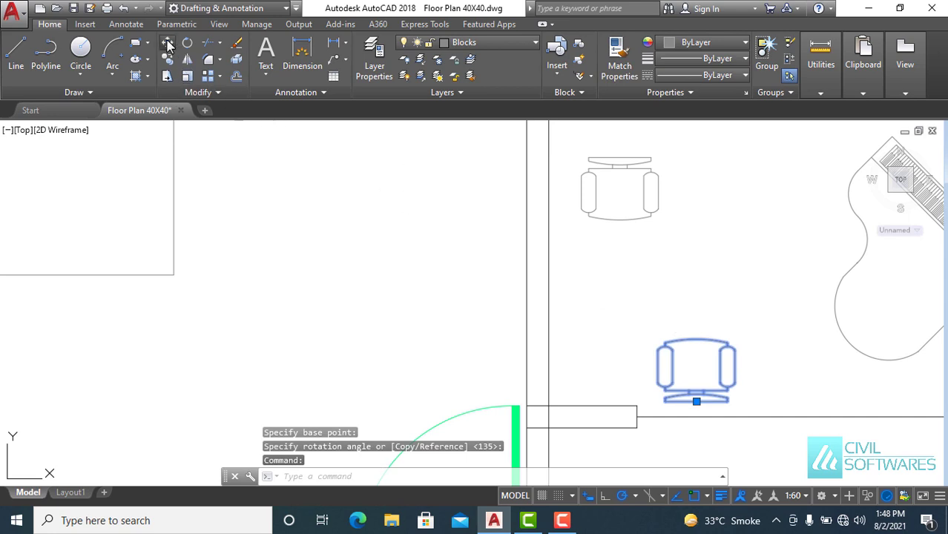
pyautogui.click(168, 44)
pyautogui.click(696, 338)
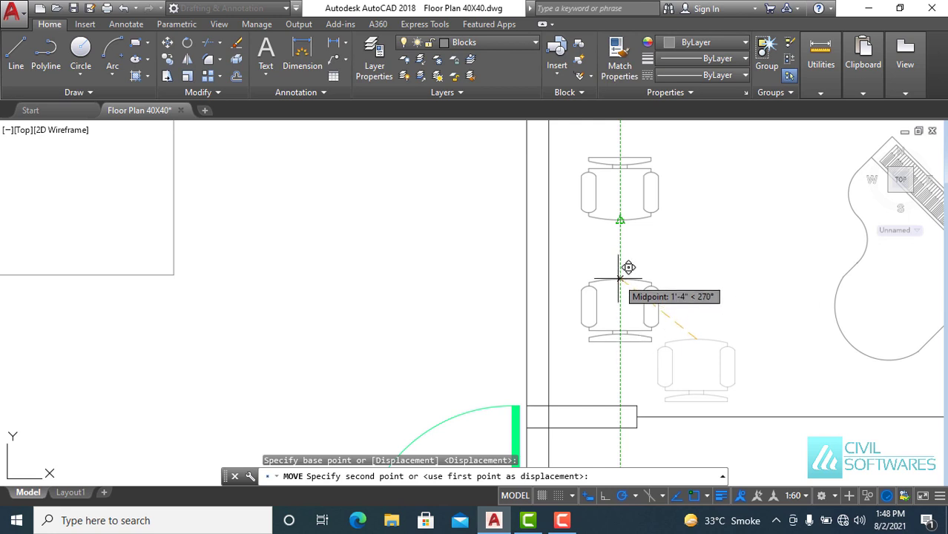
pyautogui.click(622, 278)
pyautogui.press('Escape')
# - Copy the spare table lamp from its centre toward the piano in the middle room
pyautogui.scroll(-3, 698, 270)
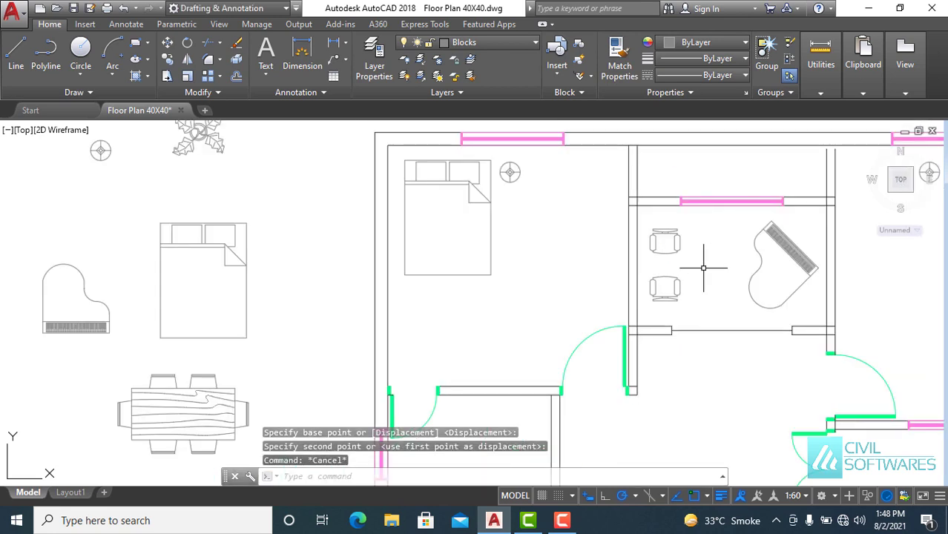
pyautogui.moveTo(703, 269); pyautogui.dragTo(635, 301, button='middle')
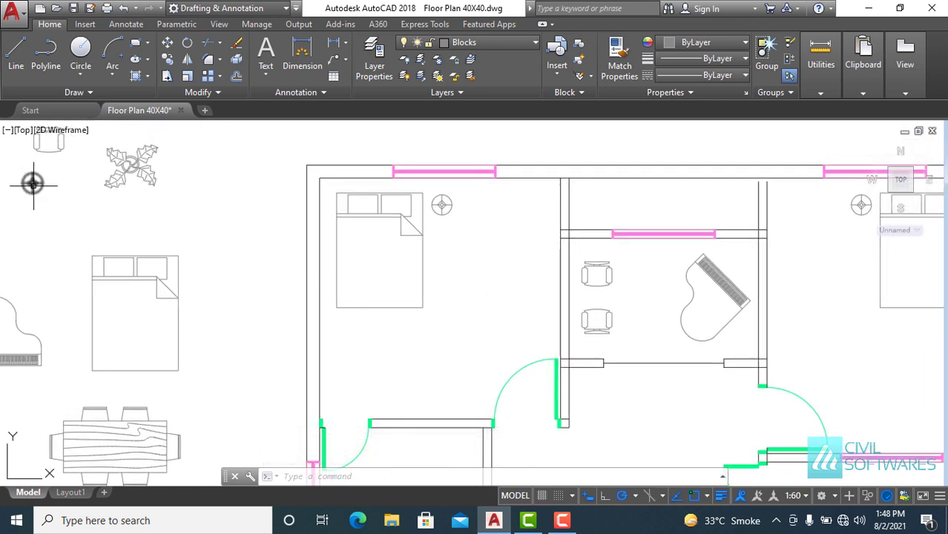
pyautogui.click(167, 60)
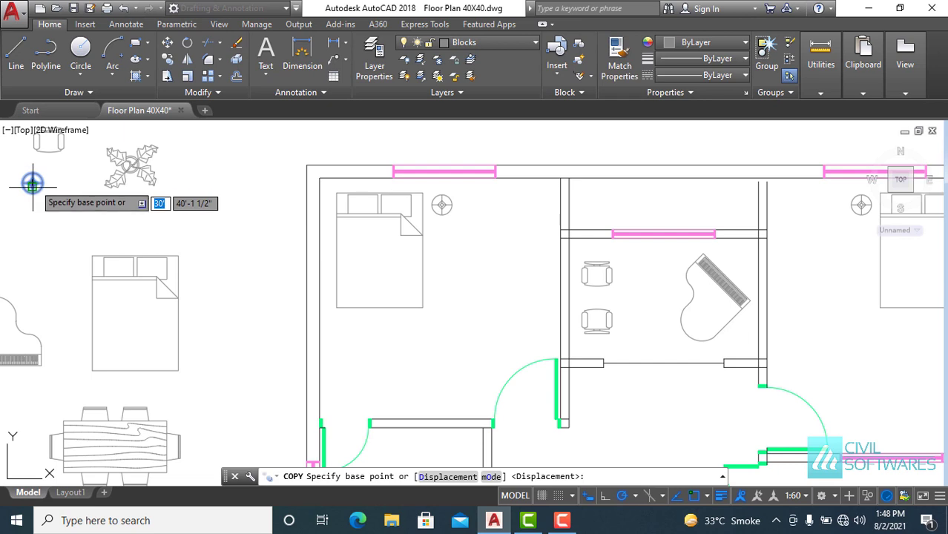
pyautogui.click(32, 183)
pyautogui.scroll(3, 612, 269)
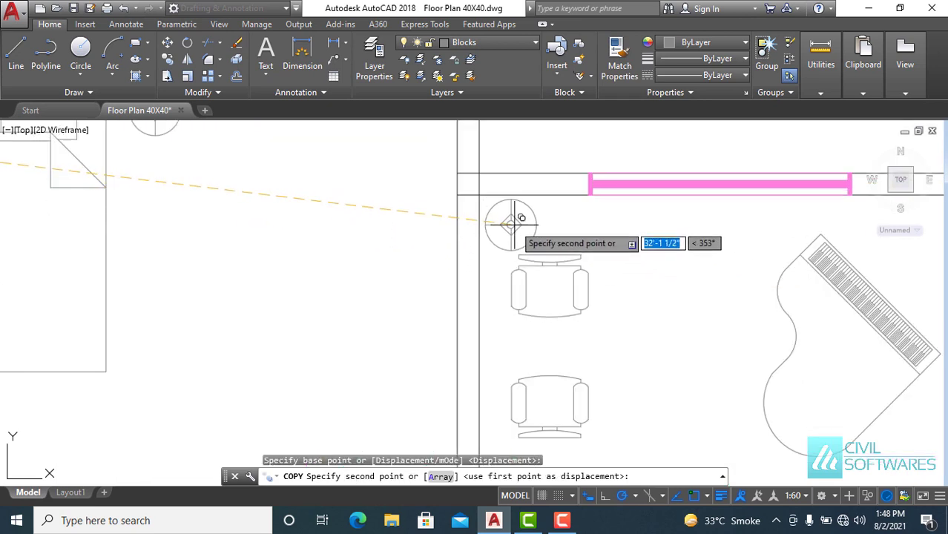
pyautogui.press('Escape')
pyautogui.scroll(-4, 639, 250)
pyautogui.scroll(1, 640, 250)
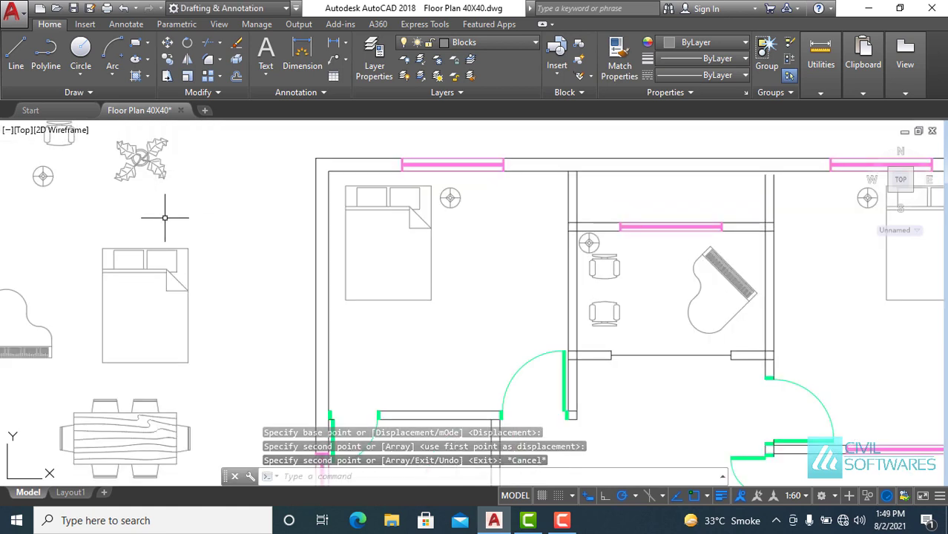
pyautogui.scroll(-2, 157, 189)
pyautogui.scroll(2, 149, 191)
pyautogui.scroll(2, 144, 200)
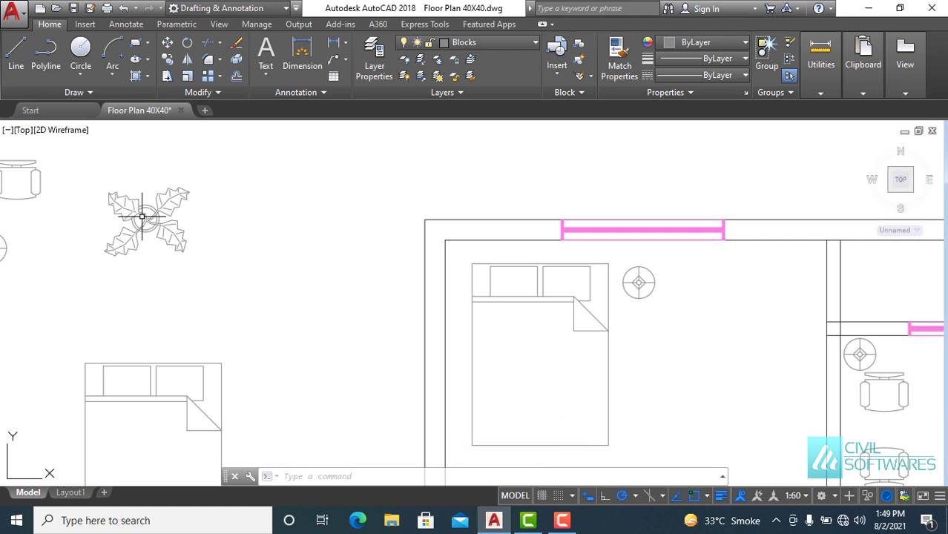
# - Scale the plant symbol by 0.8 about its centre
pyautogui.click(146, 218)
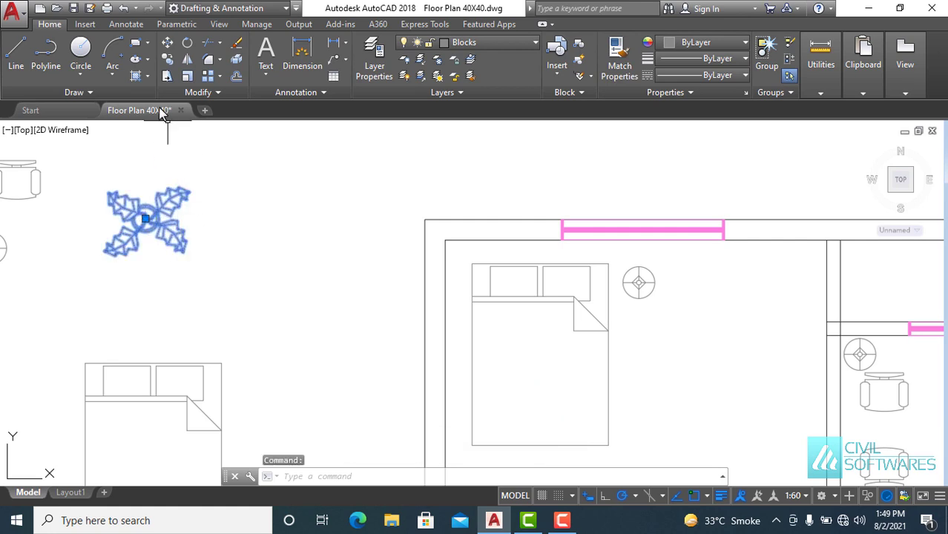
pyautogui.click(187, 76)
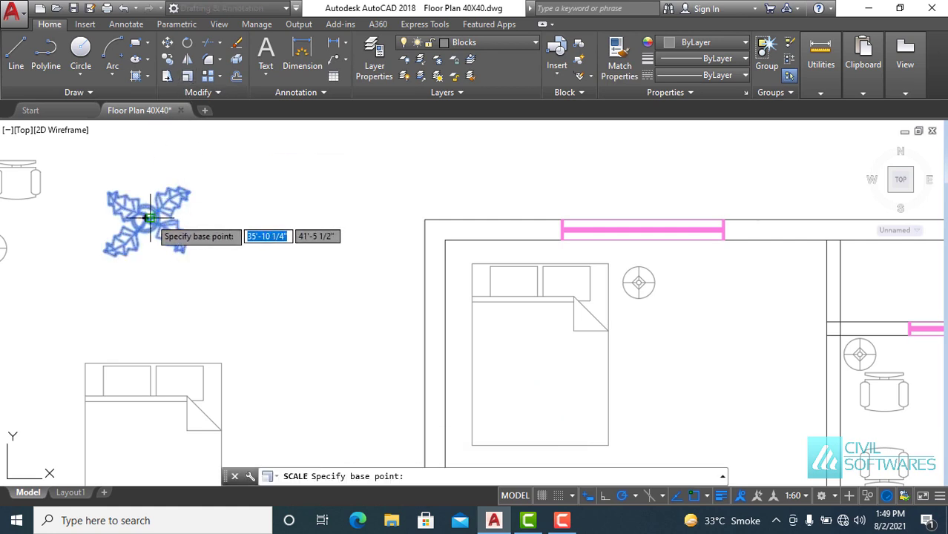
pyautogui.click(146, 217)
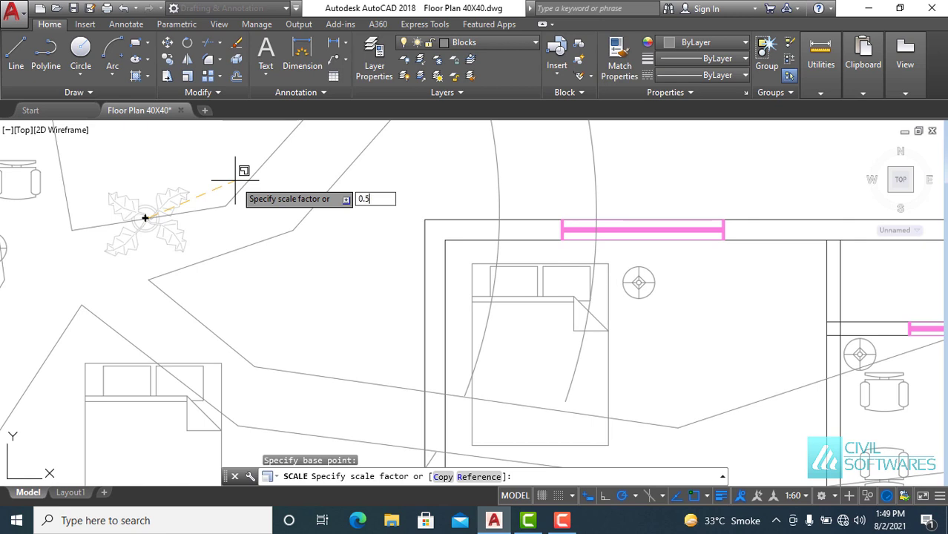
pyautogui.write('8')
pyautogui.press('Return')
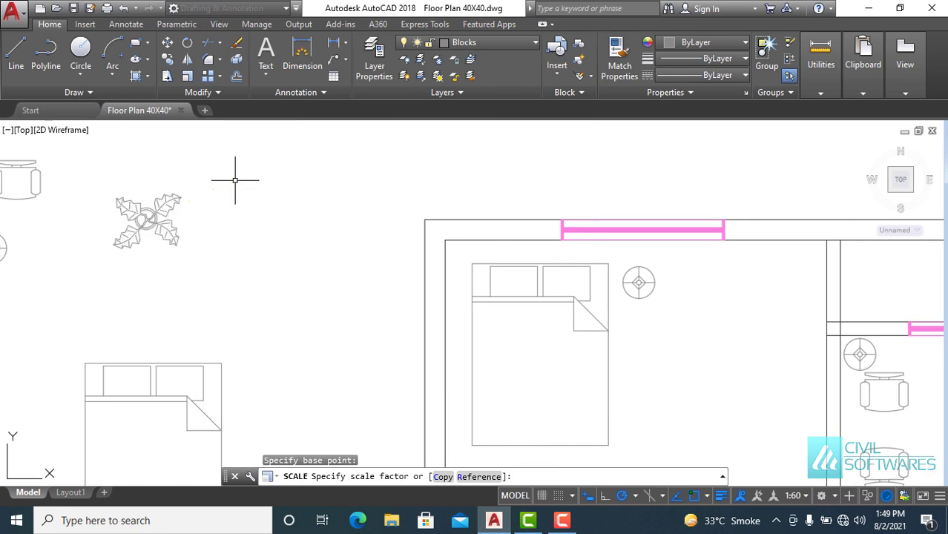
# - Copy the plant beside the pink hallway window and into the right-hand room
pyautogui.click(145, 218)
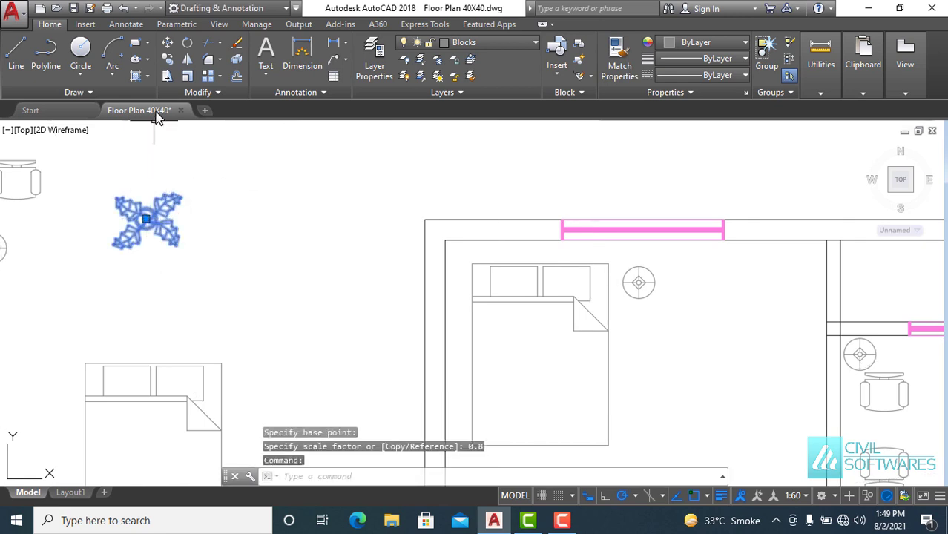
pyautogui.click(169, 65)
pyautogui.click(146, 217)
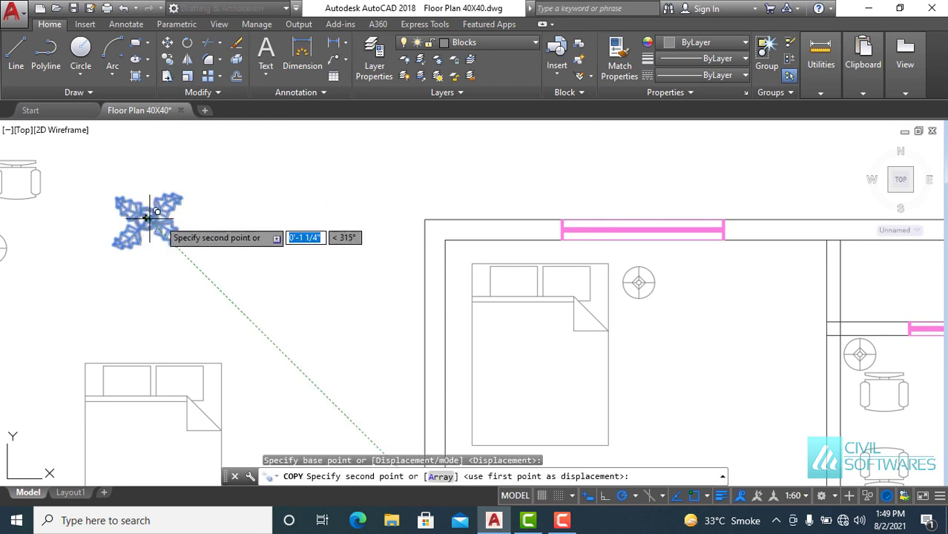
pyautogui.scroll(-4, 310, 192)
pyautogui.scroll(4, 429, 328)
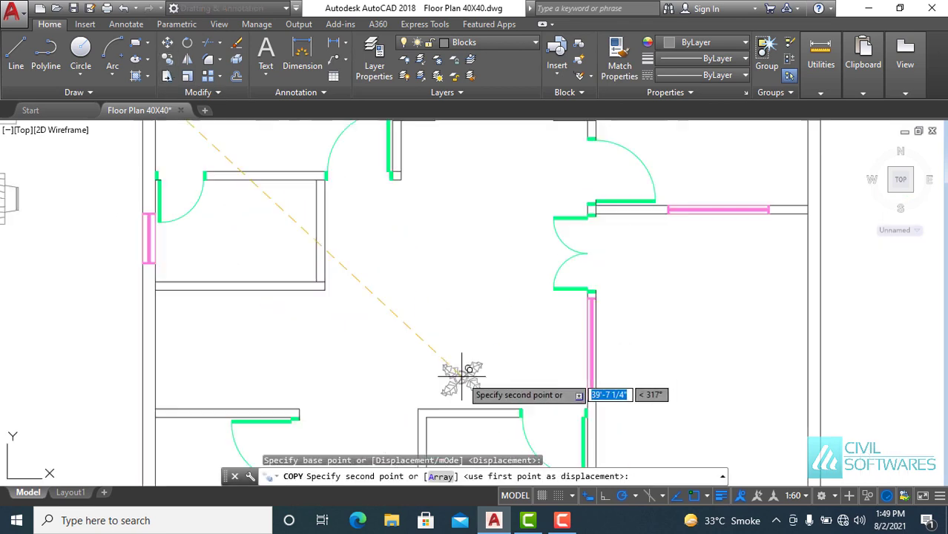
pyautogui.click(561, 316)
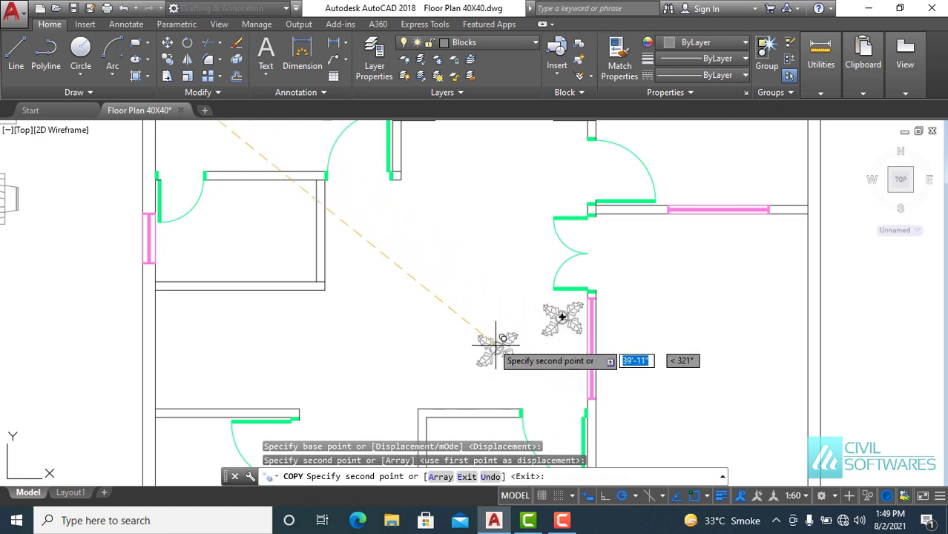
pyautogui.scroll(-2, 474, 344)
pyautogui.moveTo(481, 274); pyautogui.dragTo(430, 388, button='middle')
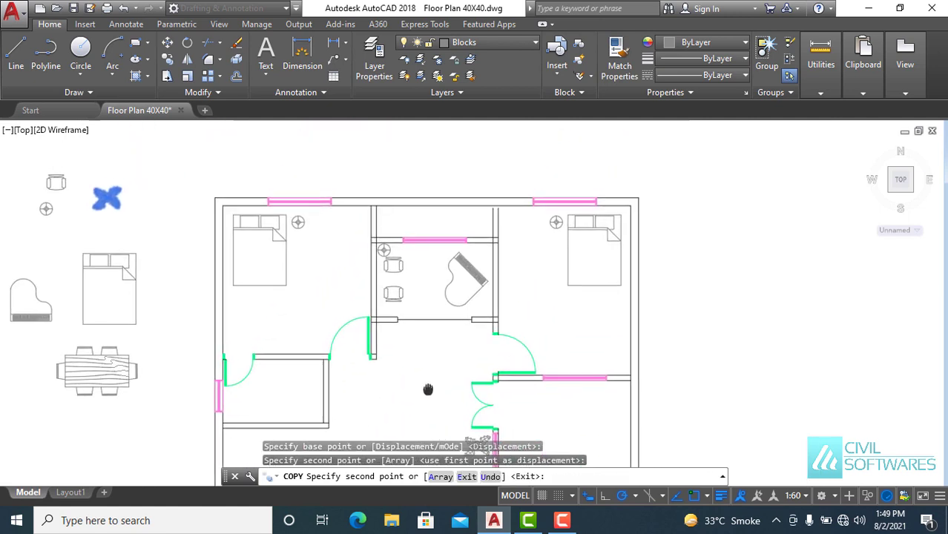
pyautogui.click(615, 354)
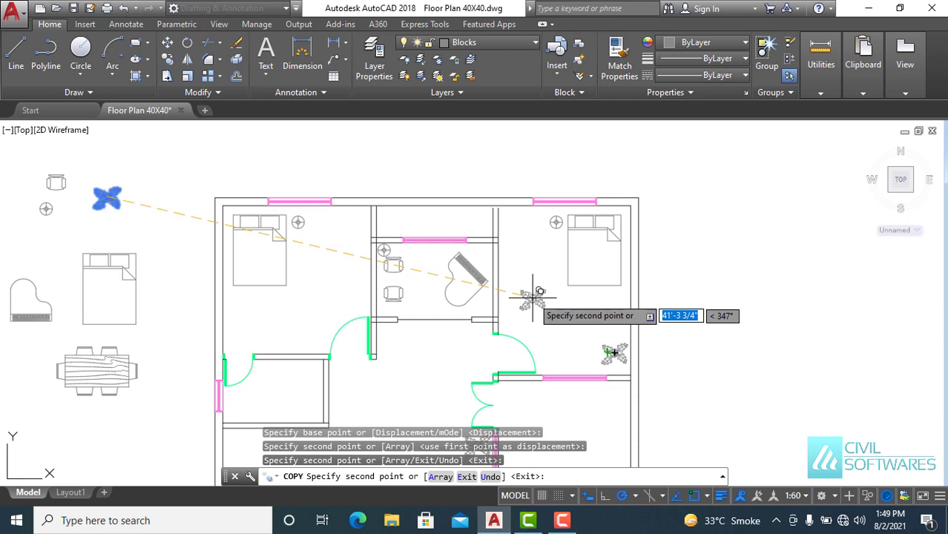
pyautogui.scroll(-2, 520, 197)
pyautogui.moveTo(532, 249); pyautogui.dragTo(534, 190, button='middle')
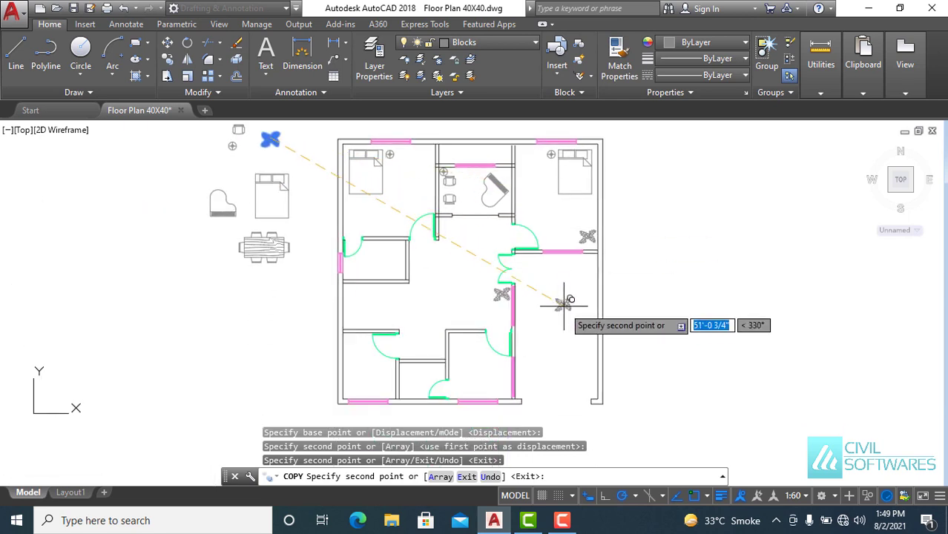
pyautogui.press('Escape')
# - Window-select the spare bed outside the plan
pyautogui.scroll(2, 514, 401)
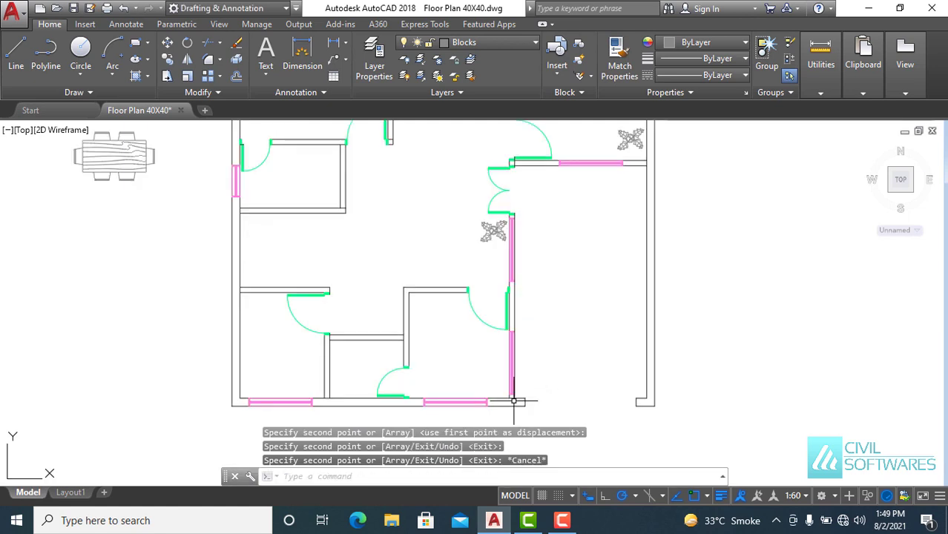
pyautogui.scroll(-2, 410, 352)
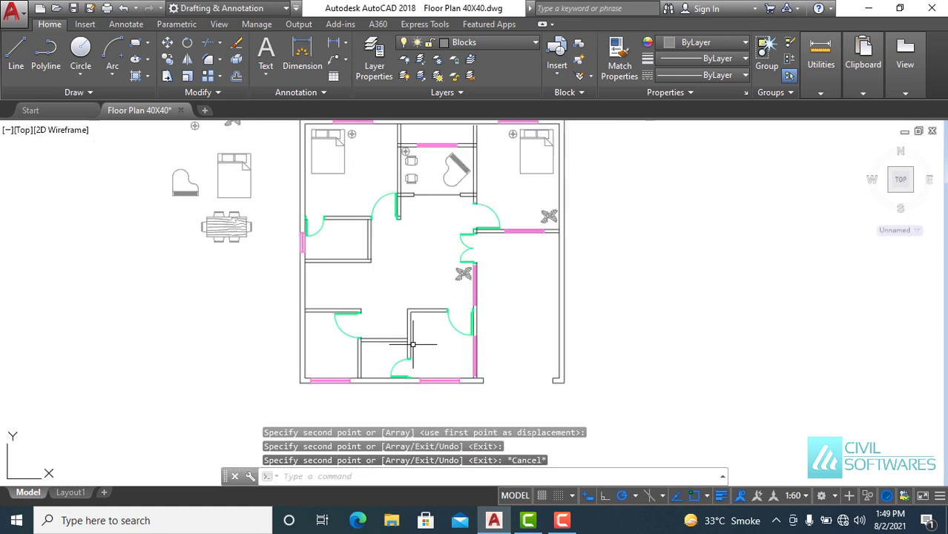
pyautogui.click(210, 146)
pyautogui.click(260, 206)
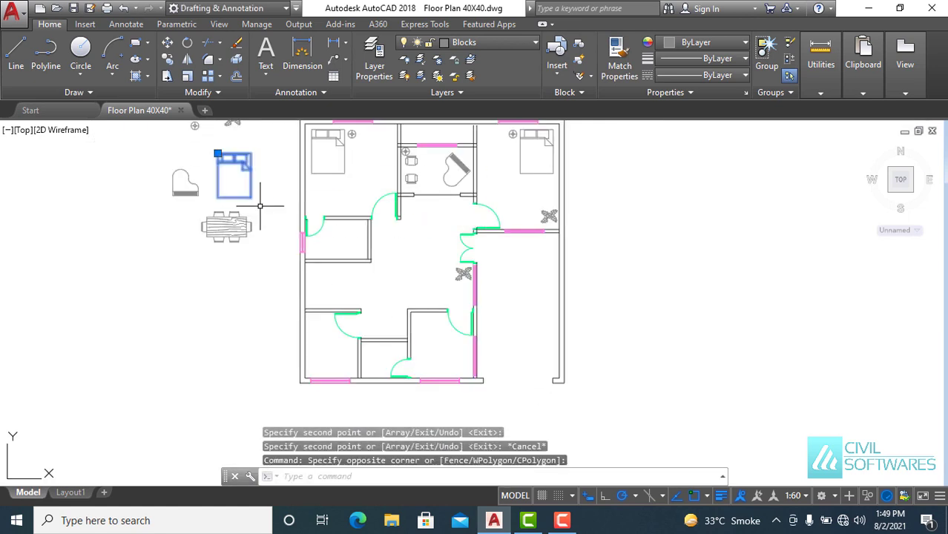
# - Copy the spare bed into the lower-right room
pyautogui.click(167, 62)
pyautogui.click(237, 197)
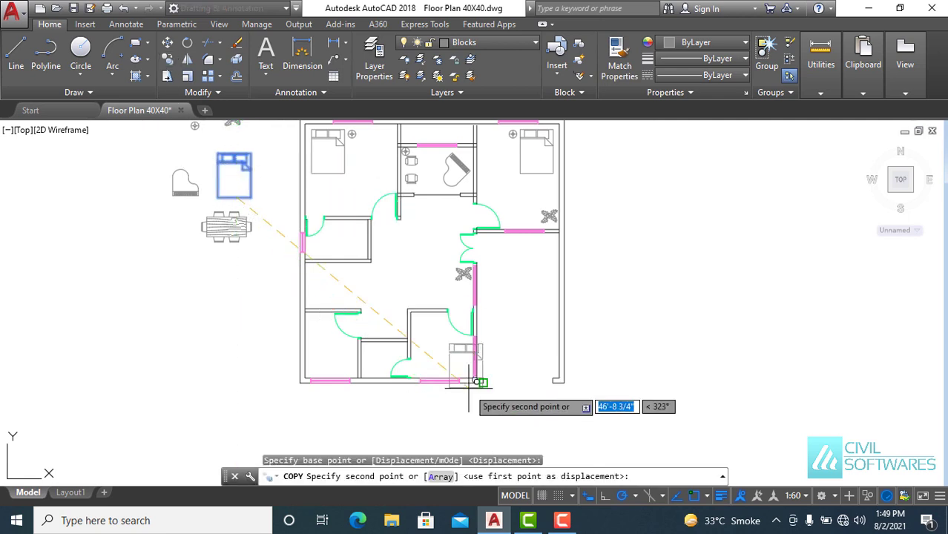
pyautogui.click(514, 357)
pyautogui.press('Escape')
pyautogui.scroll(2, 545, 387)
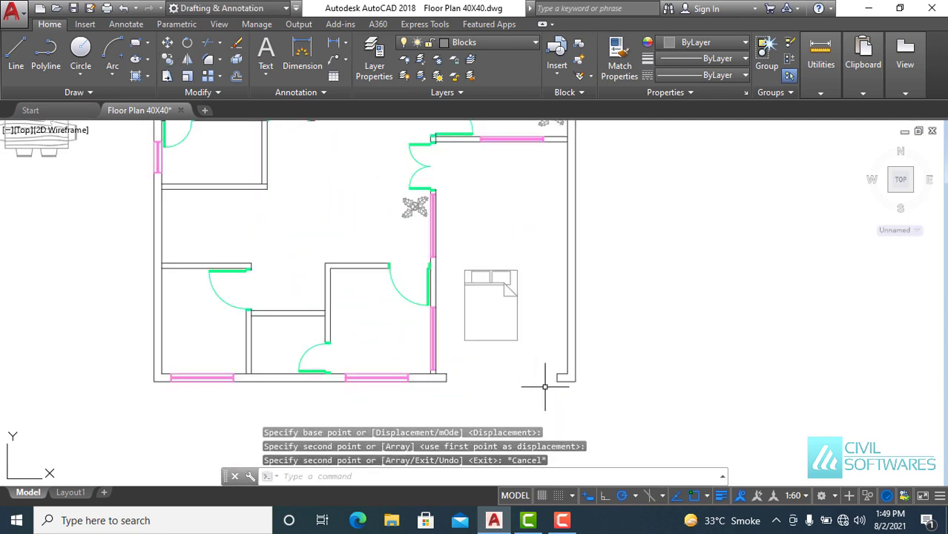
# - Rotate the bed copy 180 degrees about its lower-right corner
pyautogui.click(187, 42)
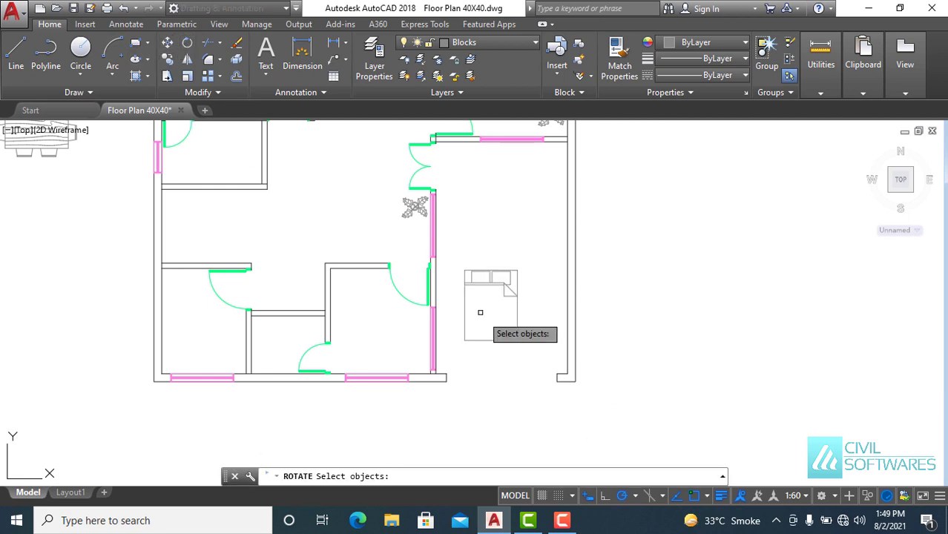
pyautogui.click(517, 327)
pyautogui.press('Return')
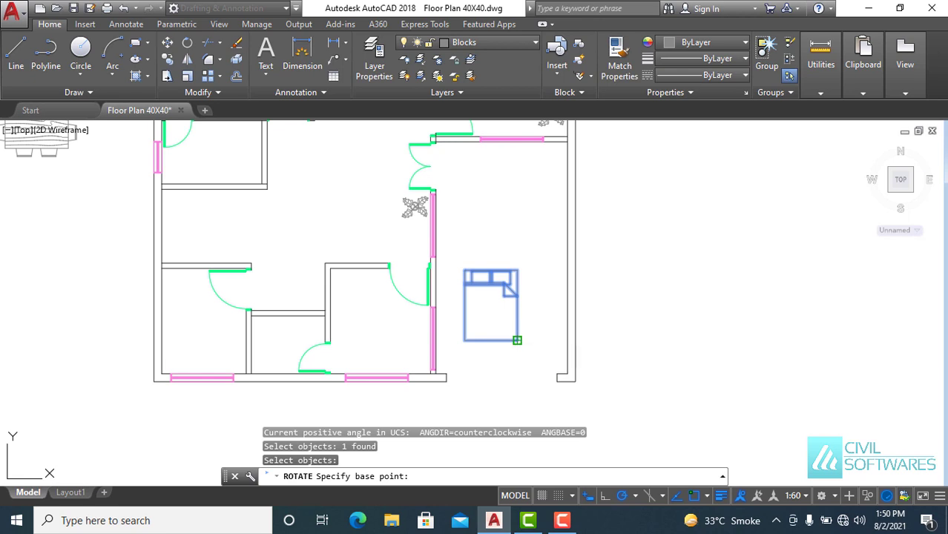
pyautogui.click(518, 341)
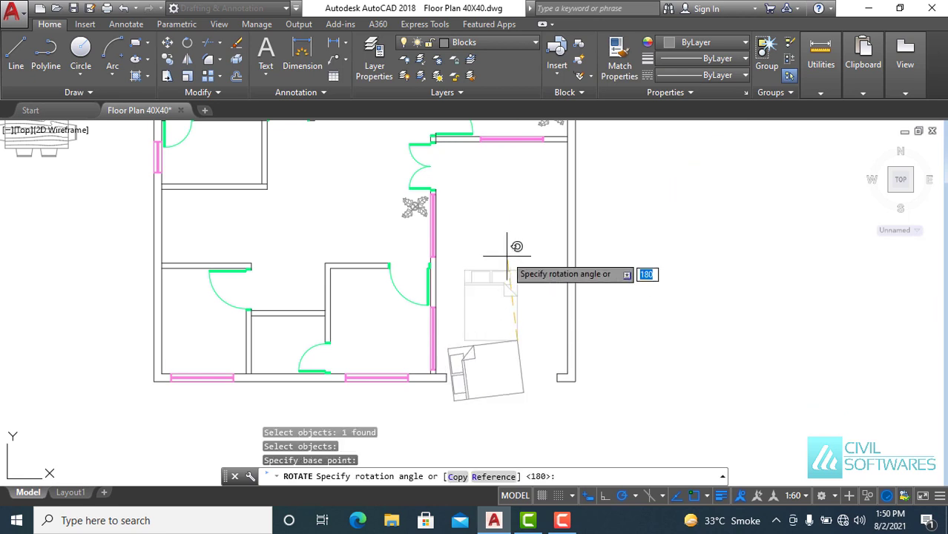
pyautogui.click(442, 342)
pyautogui.press('Return')
# - Move the rotated bed against the room's bottom wall
pyautogui.click(531, 339)
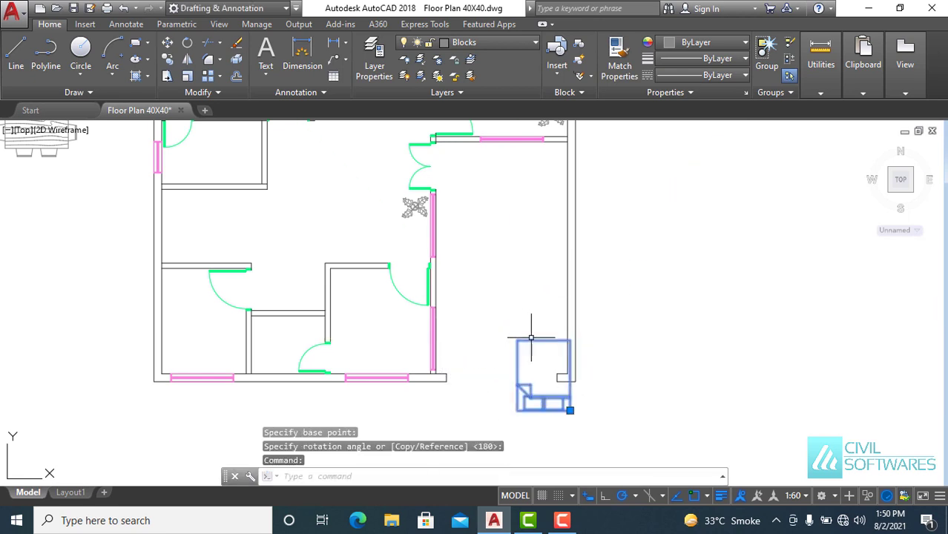
pyautogui.click(167, 42)
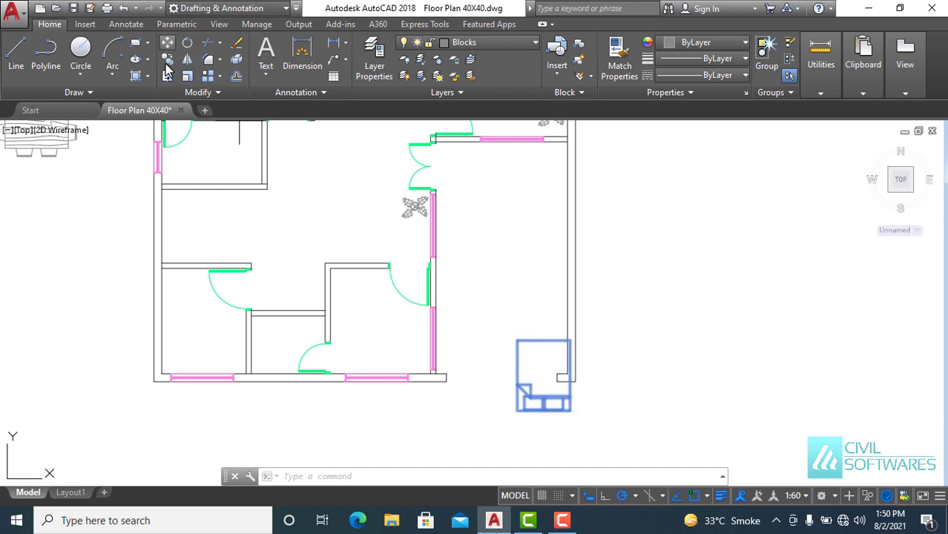
pyautogui.click(517, 409)
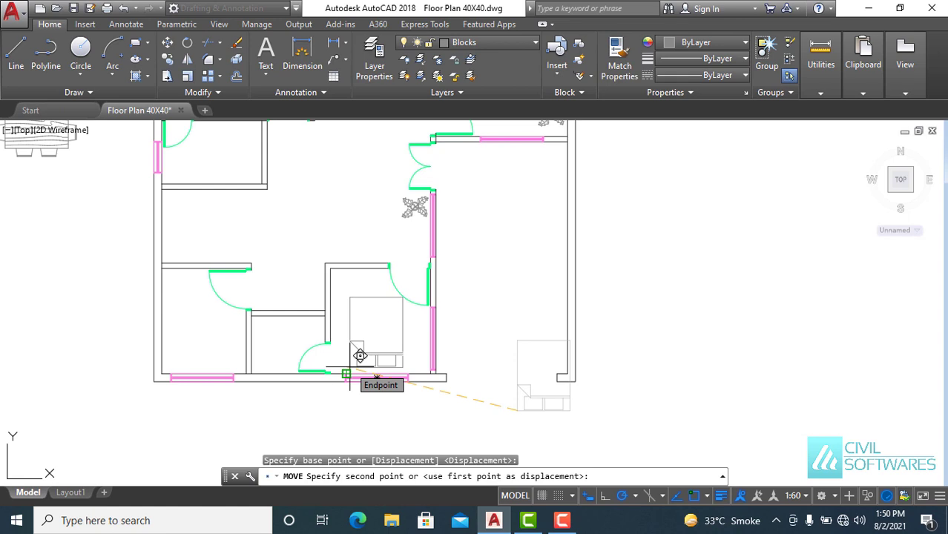
pyautogui.scroll(4, 352, 368)
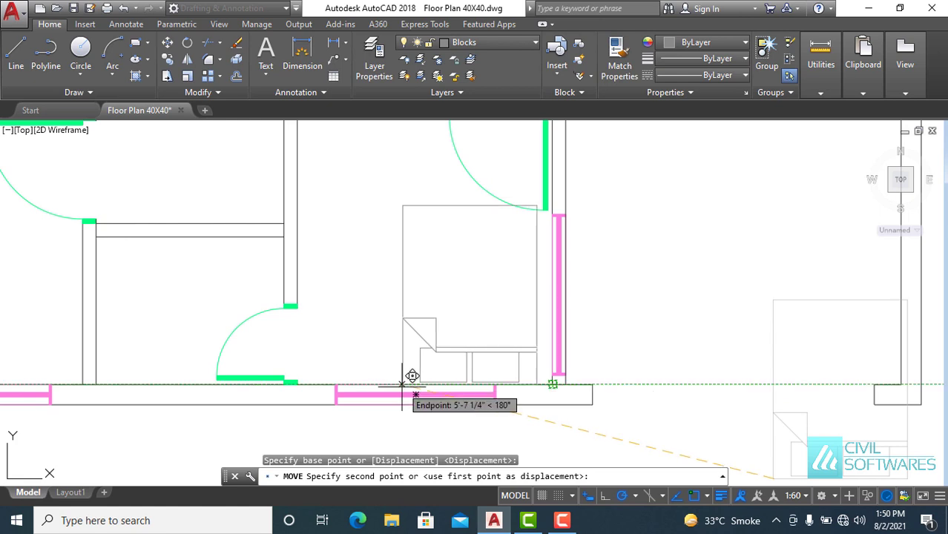
pyautogui.click(403, 385)
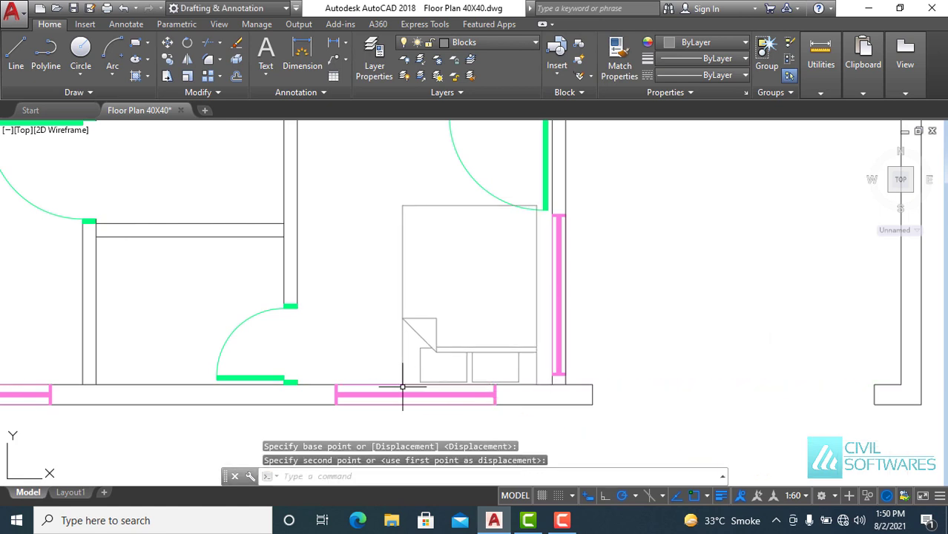
# - Scale the bed down to 0.8 about its top-left corner
pyautogui.click(415, 205)
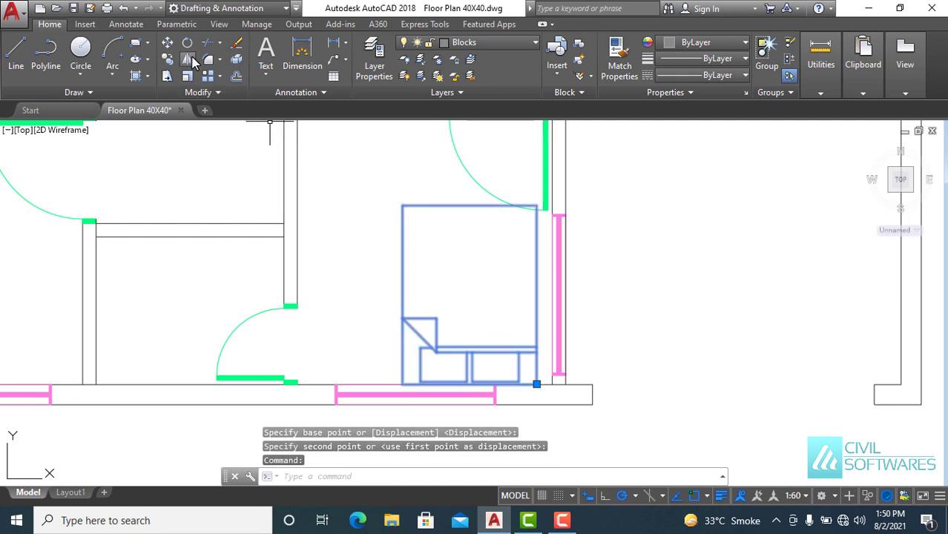
pyautogui.click(168, 77)
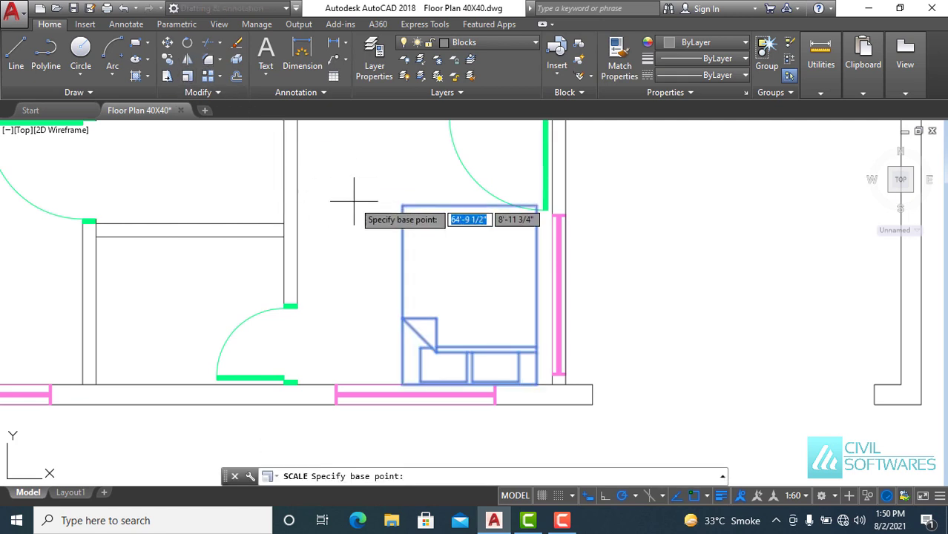
pyautogui.click(402, 205)
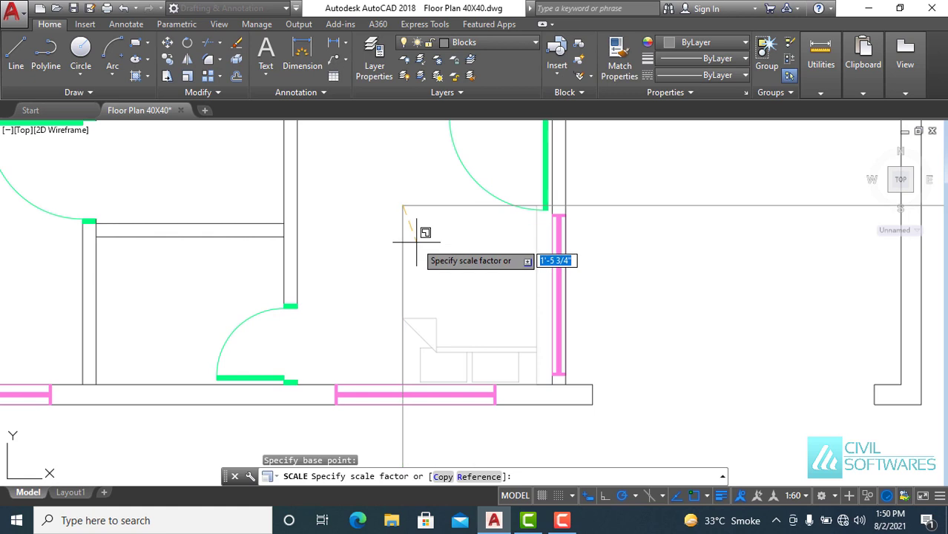
pyautogui.press('Return')
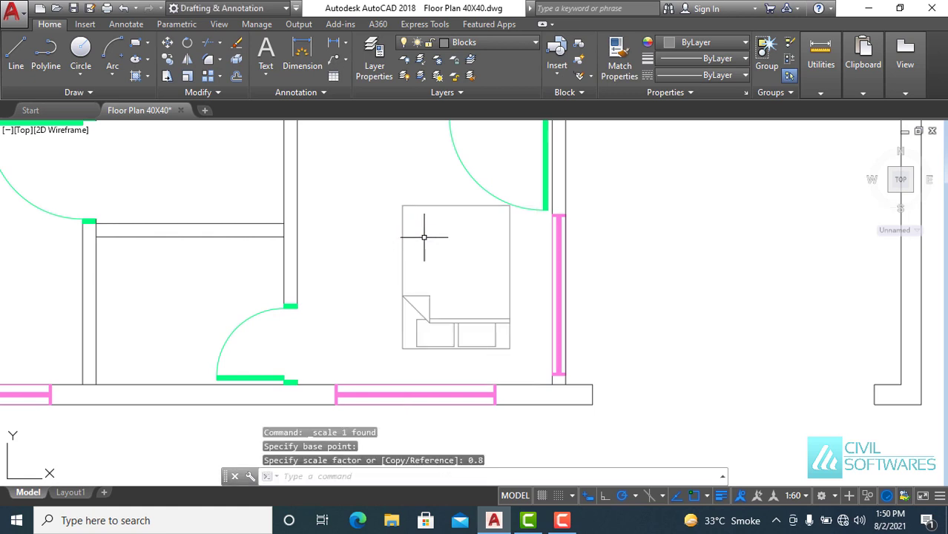
# - Move the resized bed into the room's corner
pyautogui.click(430, 205)
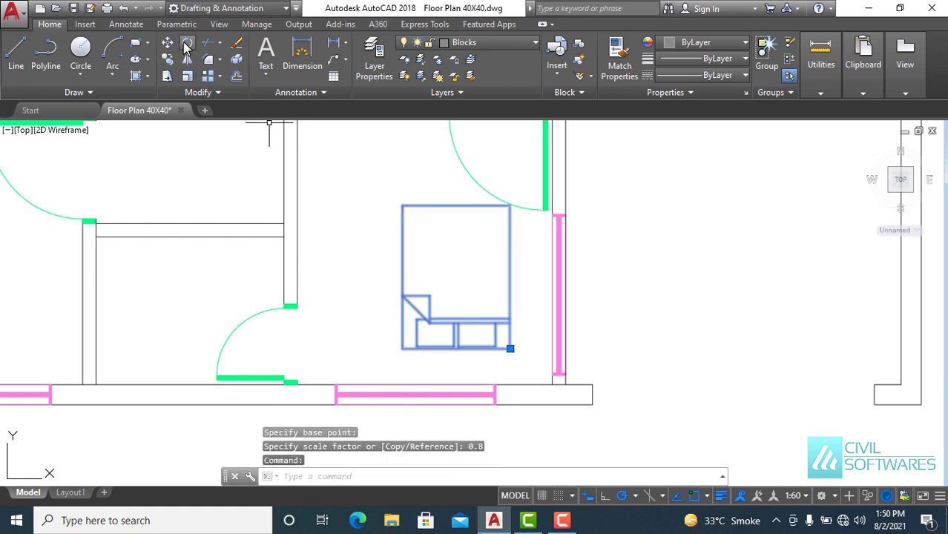
pyautogui.click(168, 42)
pyautogui.click(511, 348)
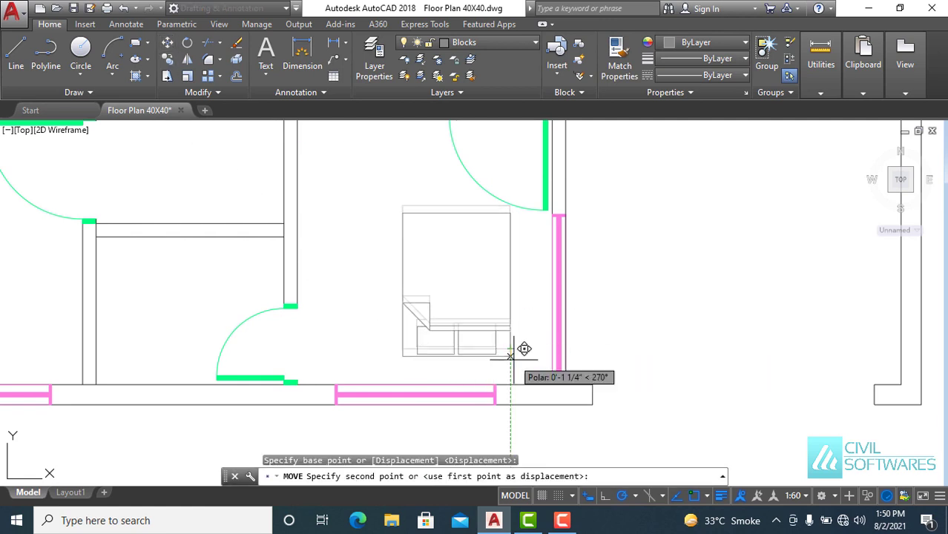
pyautogui.click(531, 376)
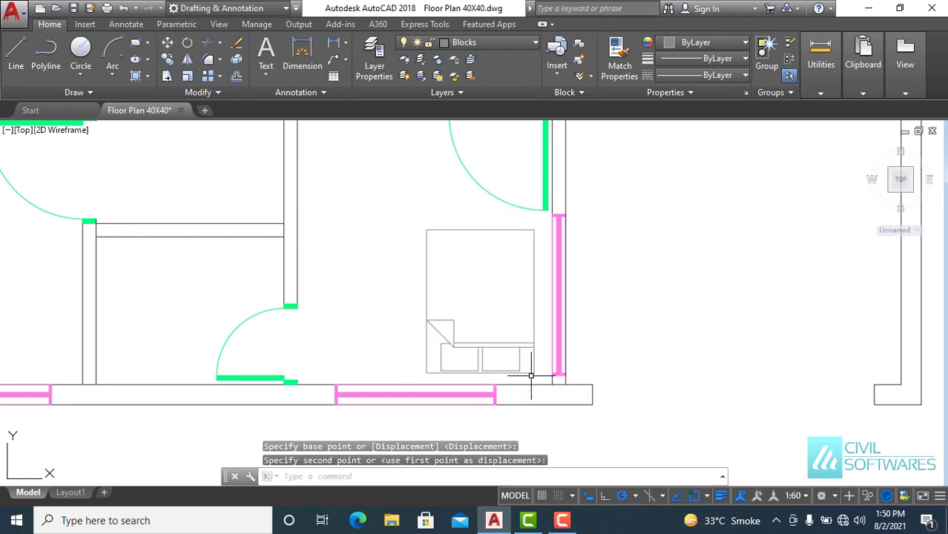
pyautogui.press('Escape')
pyautogui.scroll(-5, 659, 342)
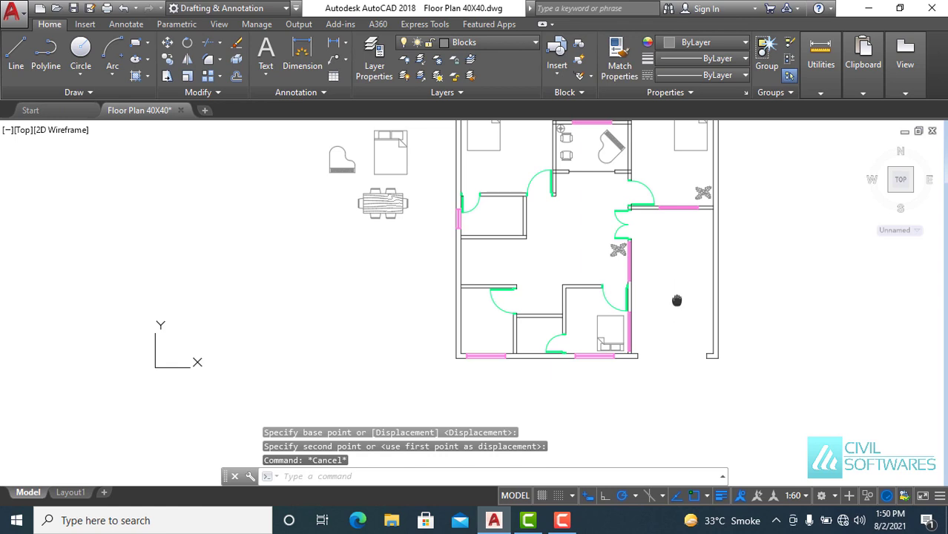
# - Window-select and delete the queen bed and table lamp, keeping the plant
pyautogui.moveTo(677, 300); pyautogui.dragTo(563, 351, button='middle')
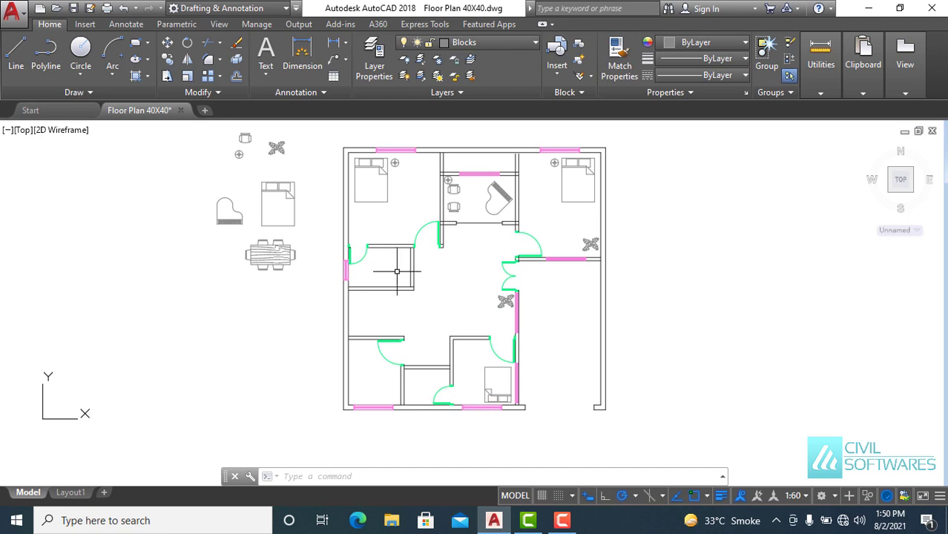
pyautogui.scroll(4, 567, 157)
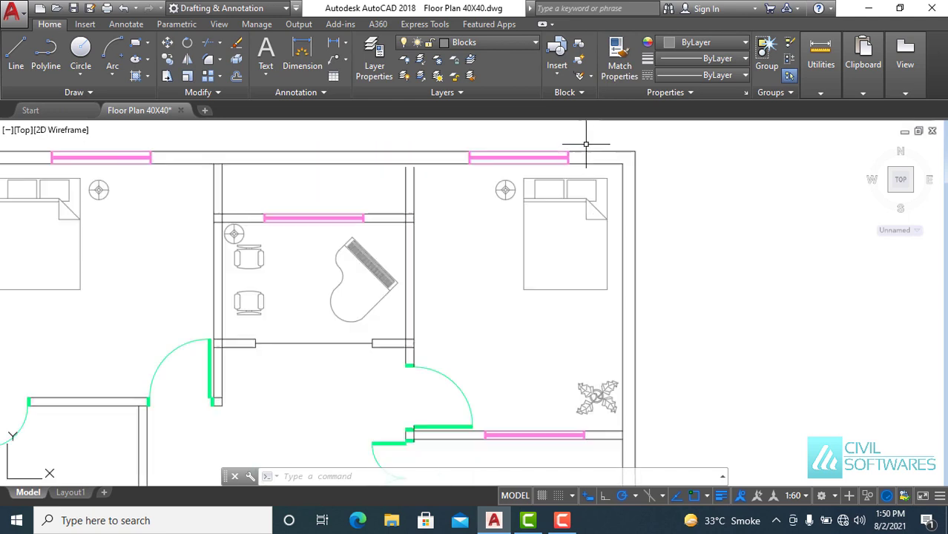
pyautogui.click(488, 173)
pyautogui.click(630, 322)
pyautogui.press('Delete')
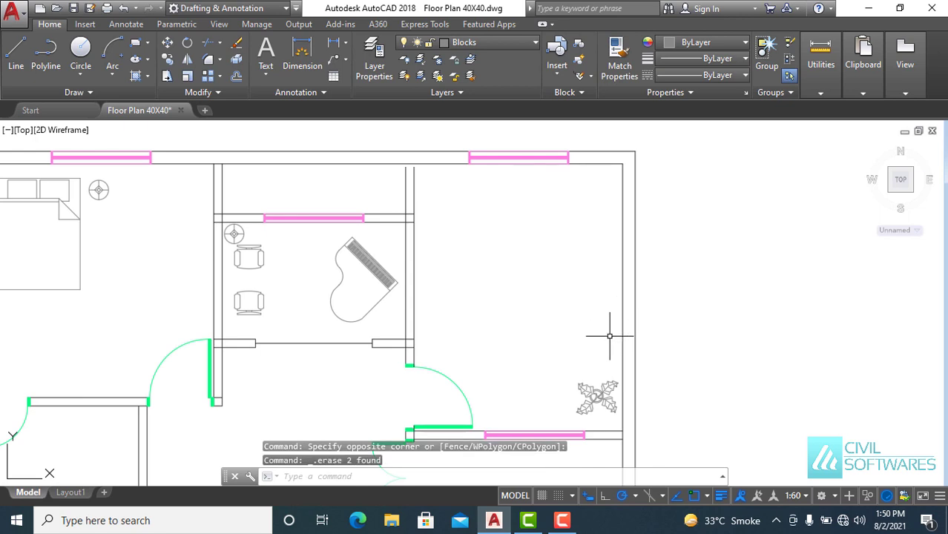
pyautogui.click(597, 396)
pyautogui.press('Escape')
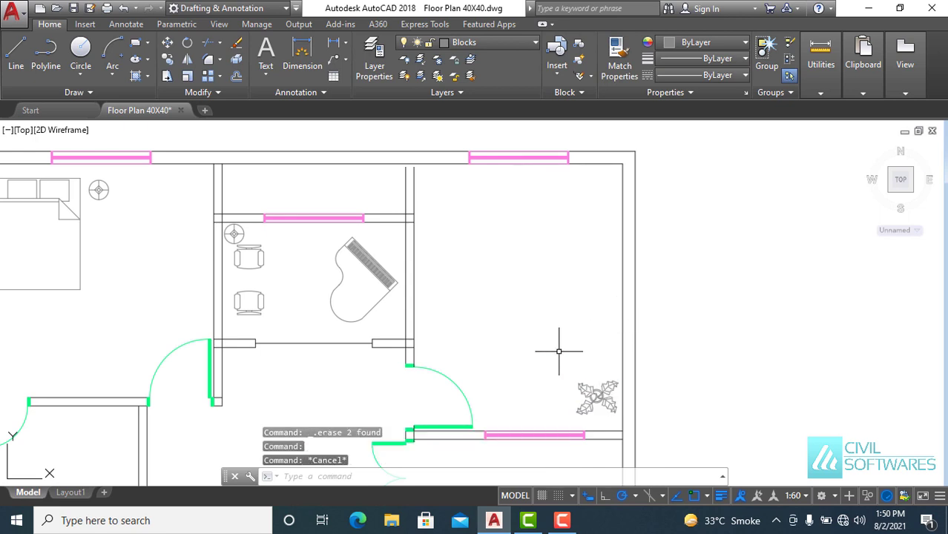
pyautogui.scroll(-6, 530, 297)
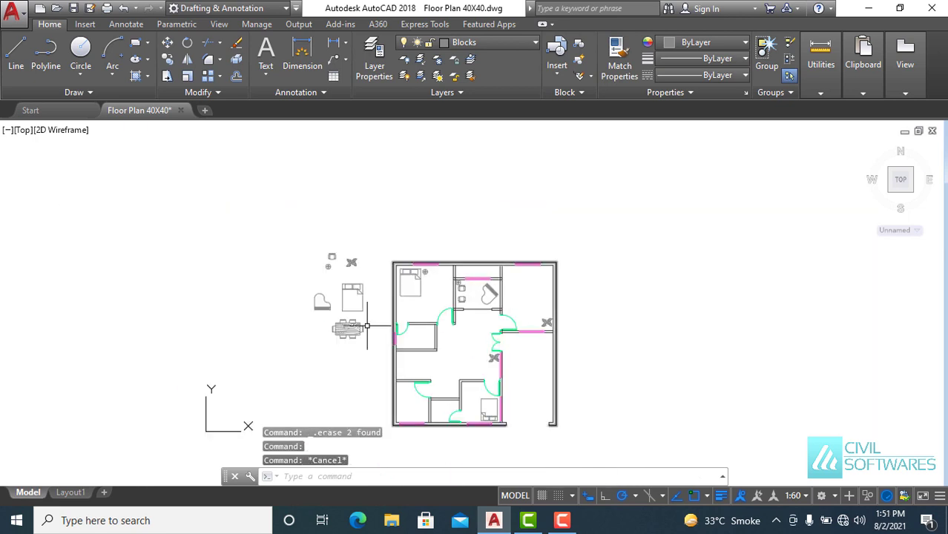
pyautogui.scroll(2, 387, 324)
pyautogui.moveTo(487, 382); pyautogui.dragTo(435, 342, button='middle')
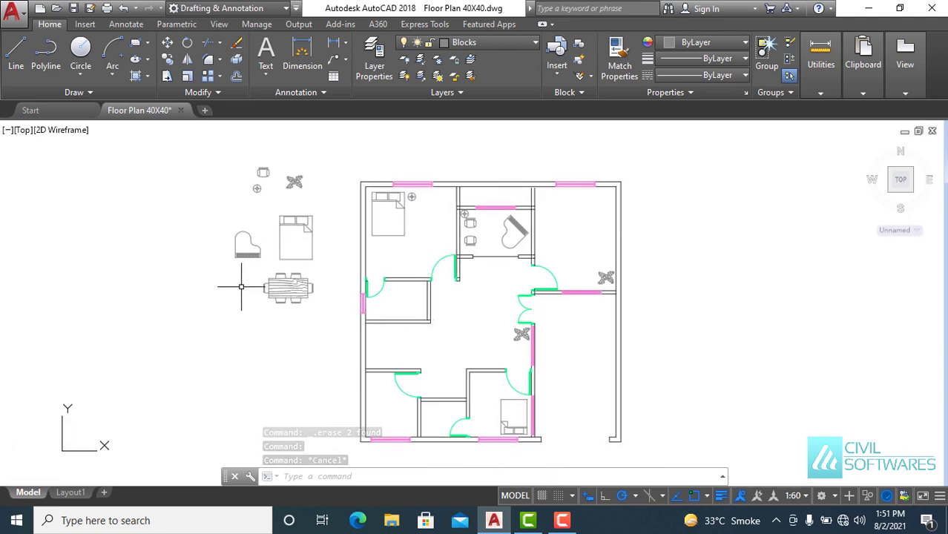
# - Copy the dining table into the central hall beside the plant
pyautogui.click(300, 288)
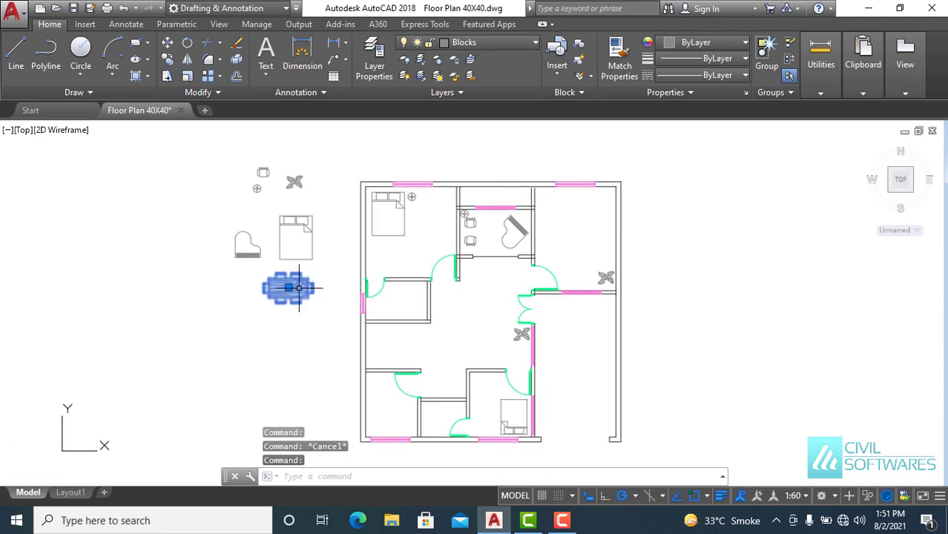
pyautogui.click(171, 59)
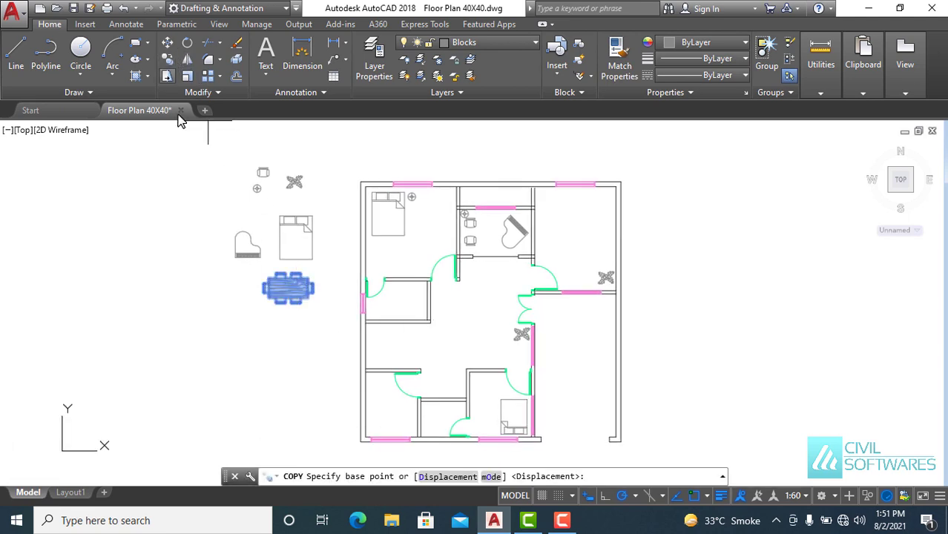
pyautogui.click(291, 287)
pyautogui.scroll(5, 509, 355)
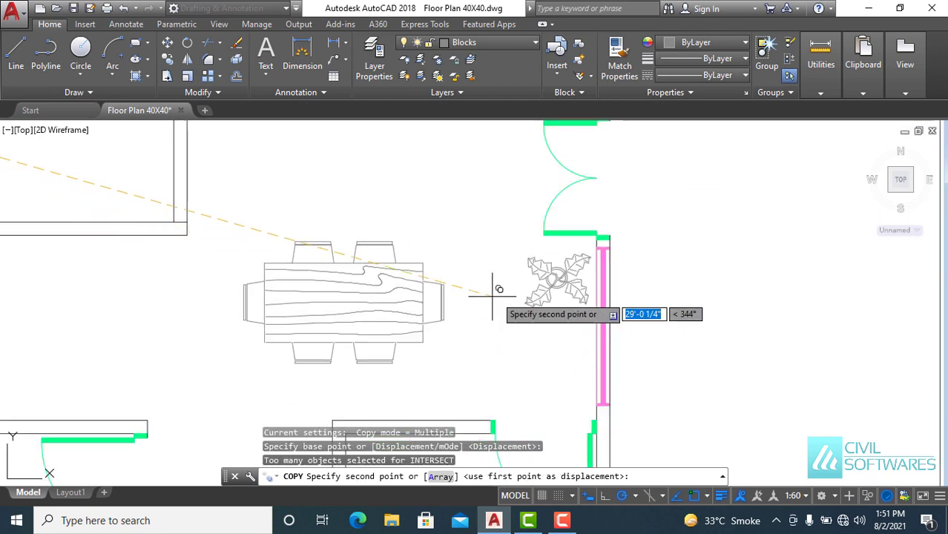
pyautogui.click(534, 287)
pyautogui.press('Escape')
pyautogui.scroll(-2, 512, 312)
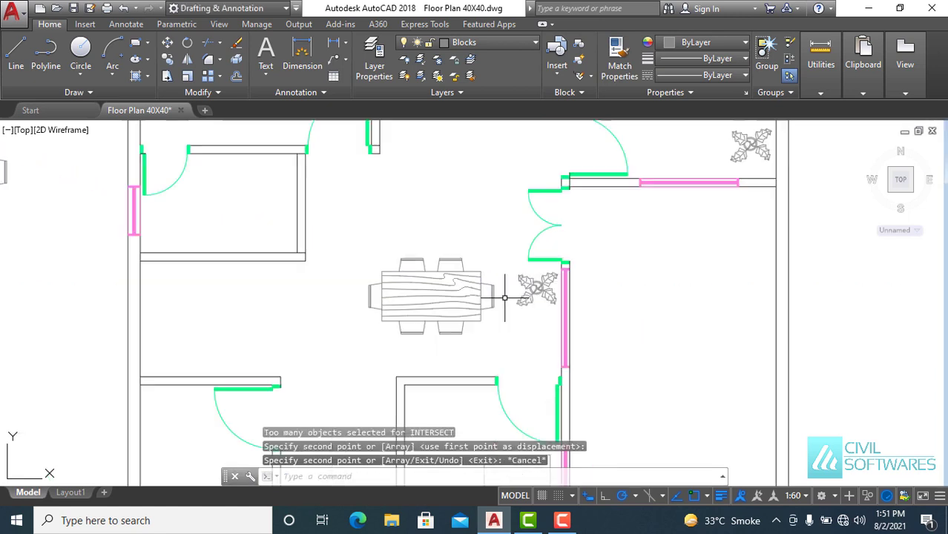
pyautogui.scroll(-2, 497, 297)
# - Rotate the table copy to a vertical orientation
pyautogui.click(461, 294)
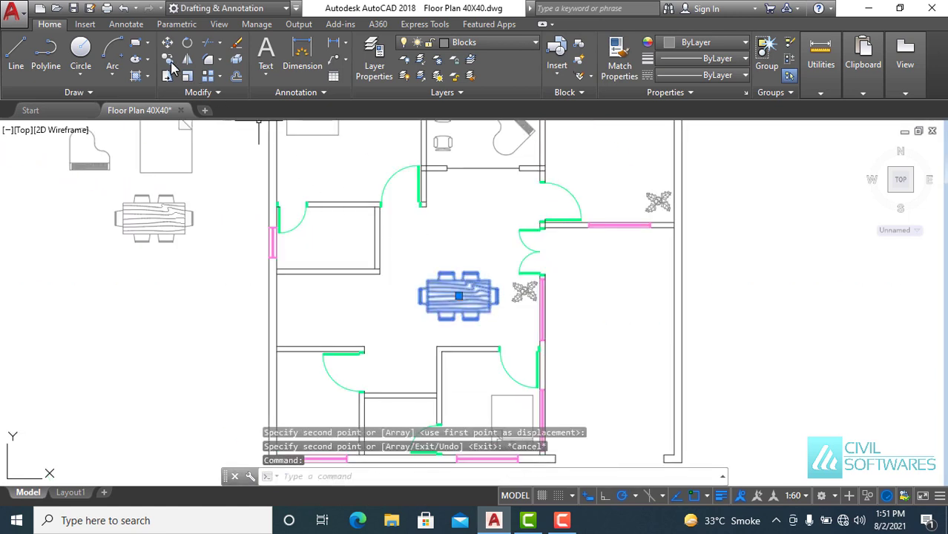
pyautogui.click(188, 45)
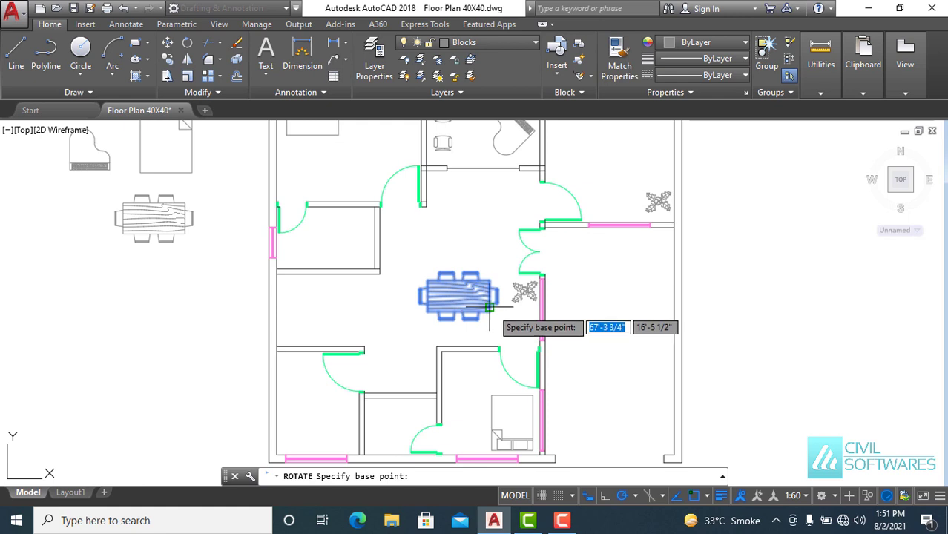
pyautogui.click(494, 301)
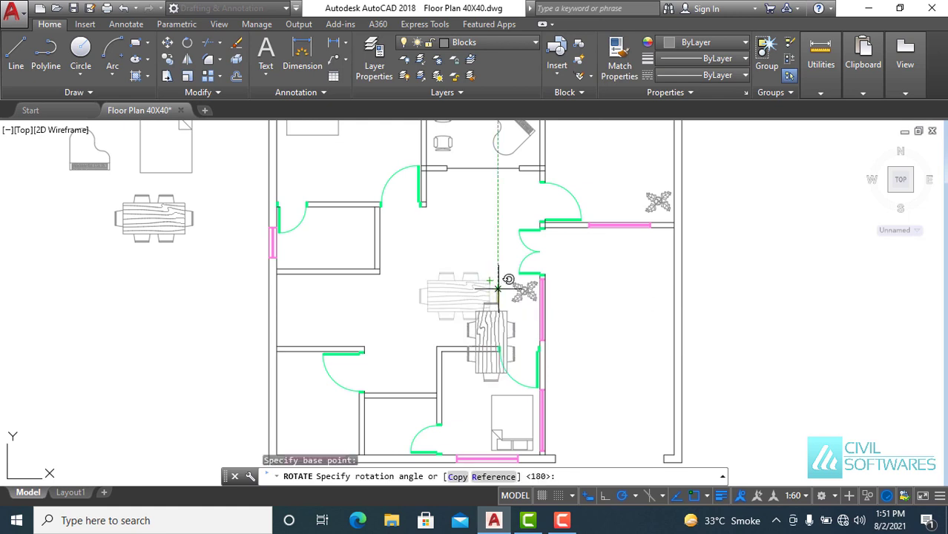
pyautogui.click(486, 321)
# - Grip-move the upright table up into the center of the hall
pyautogui.click(488, 331)
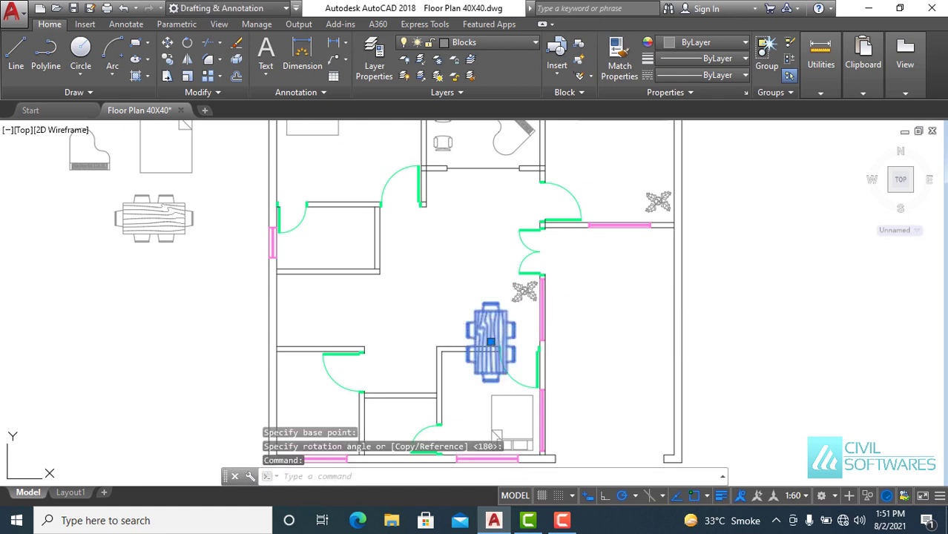
pyautogui.press('Escape')
pyautogui.click(490, 333)
pyautogui.click(490, 341)
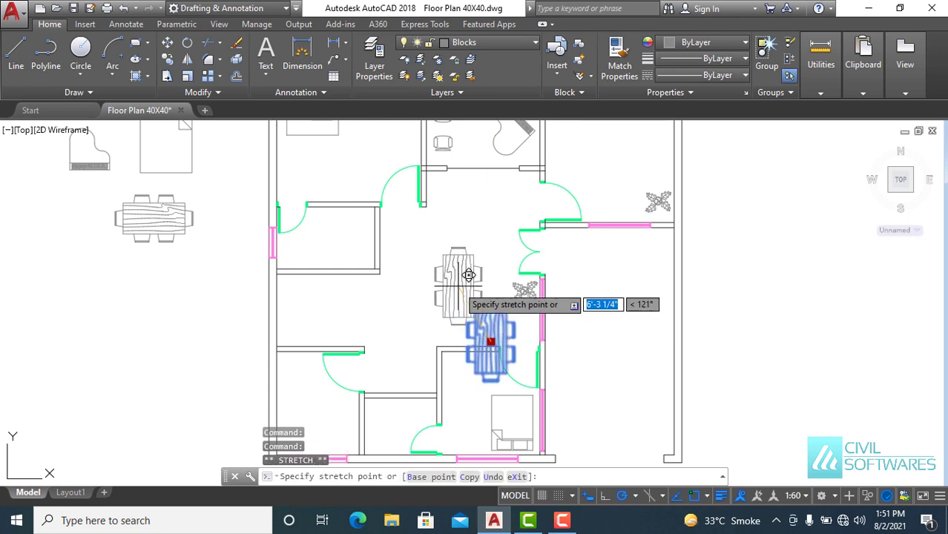
pyautogui.click(468, 275)
pyautogui.press('Escape')
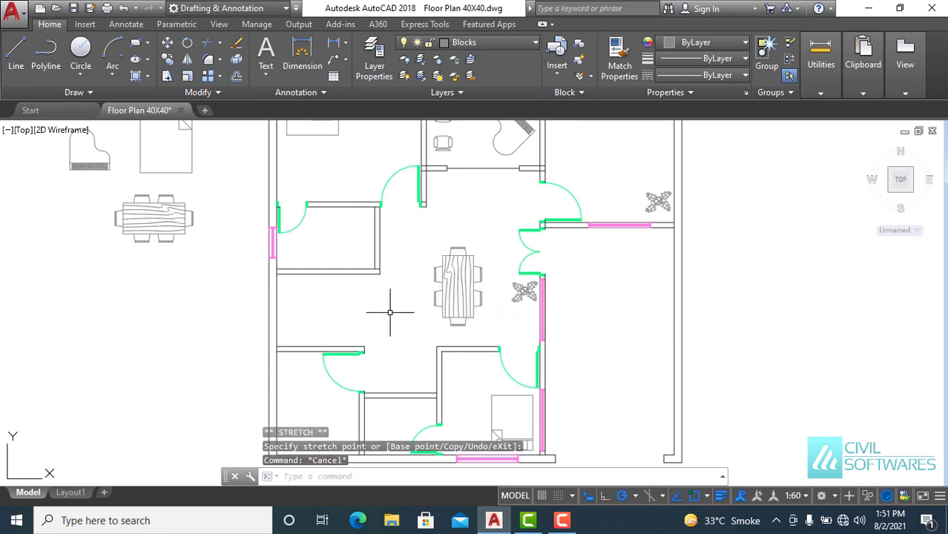
pyautogui.click(509, 43)
# - Make Walls the current layer and draw a 3'-6 vertical stair line
pyautogui.click(471, 207)
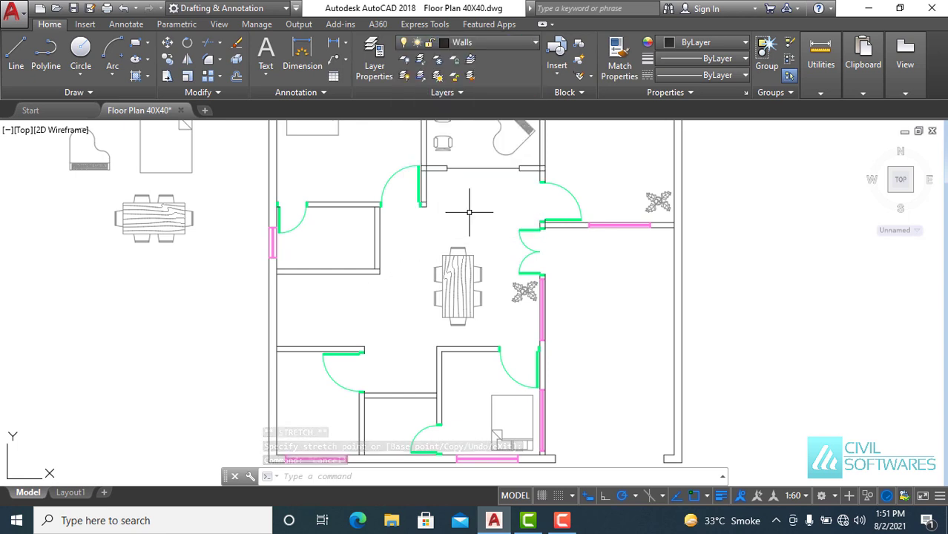
pyautogui.scroll(2, 322, 313)
pyautogui.scroll(2, 317, 313)
pyautogui.scroll(1, 385, 285)
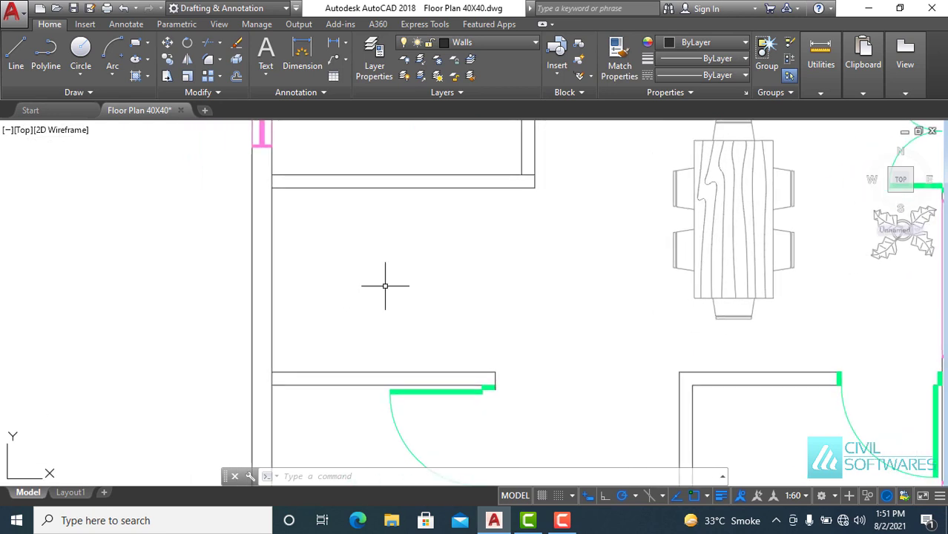
pyautogui.click(15, 52)
pyautogui.write("3'-6")
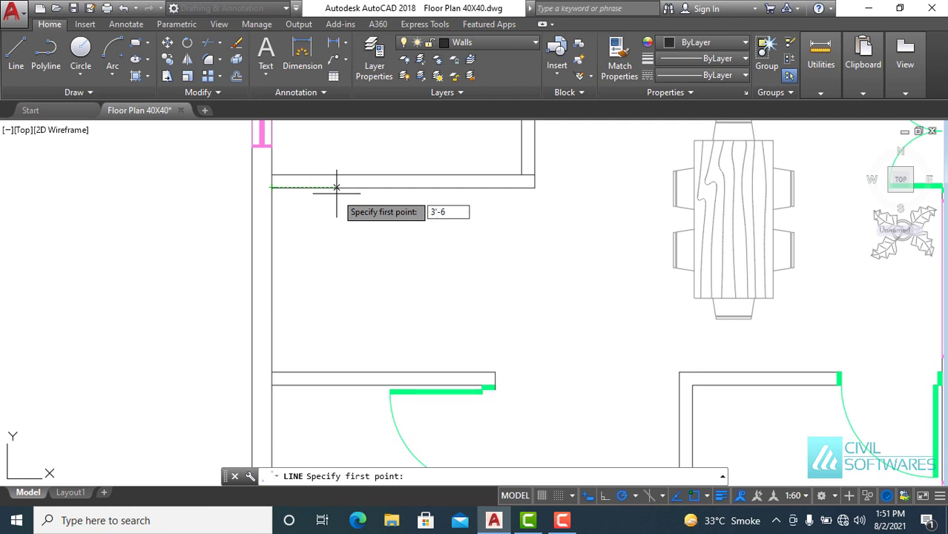
pyautogui.press('Return')
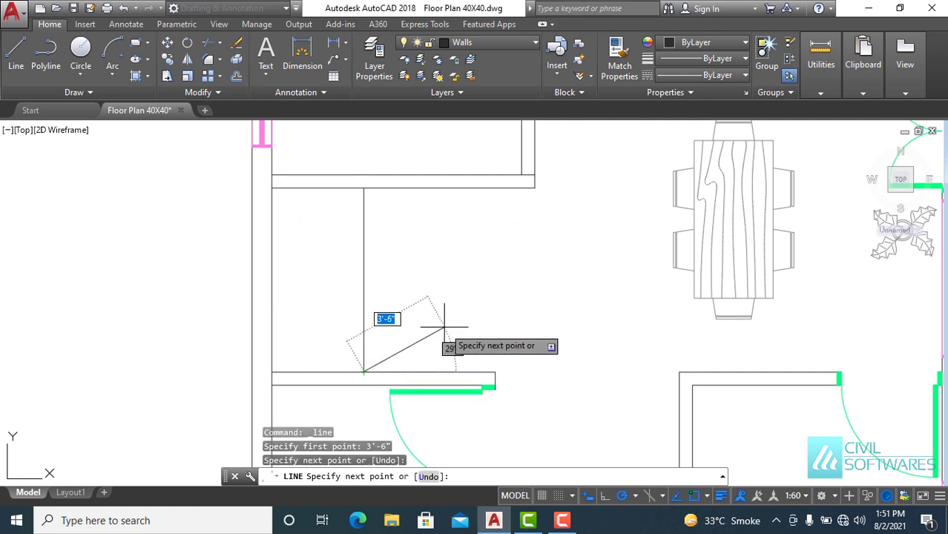
pyautogui.press('Escape')
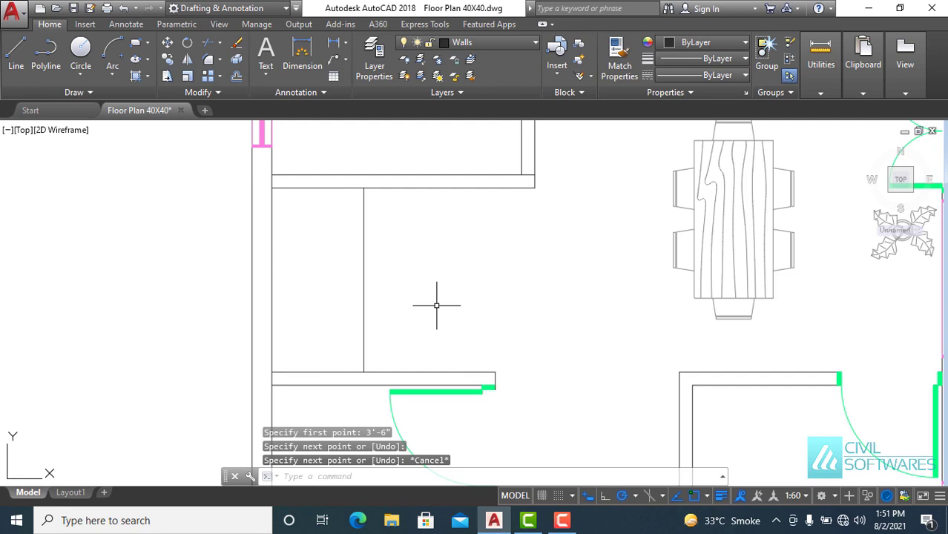
# - Offset the line at 9 spacing to create eight tread lines to the right
pyautogui.write('o')
pyautogui.press('Return')
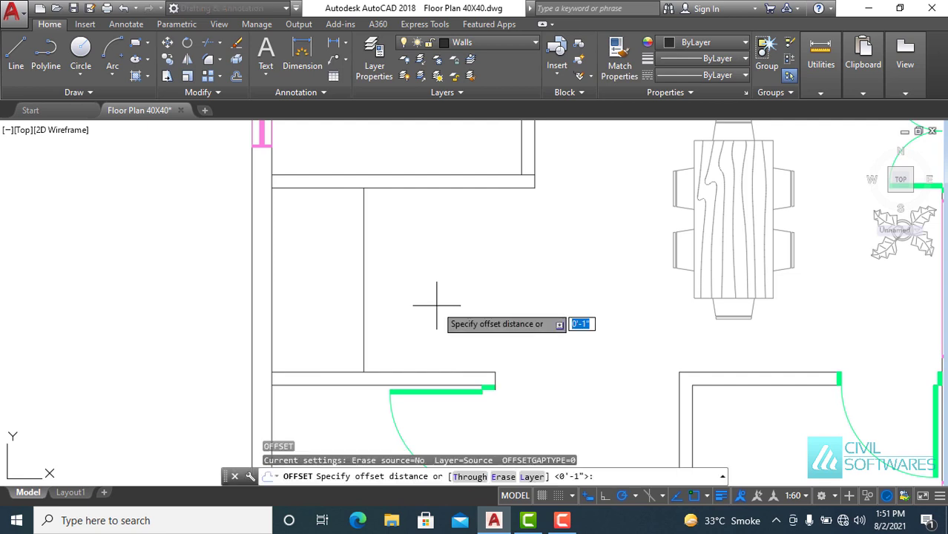
pyautogui.press('Return')
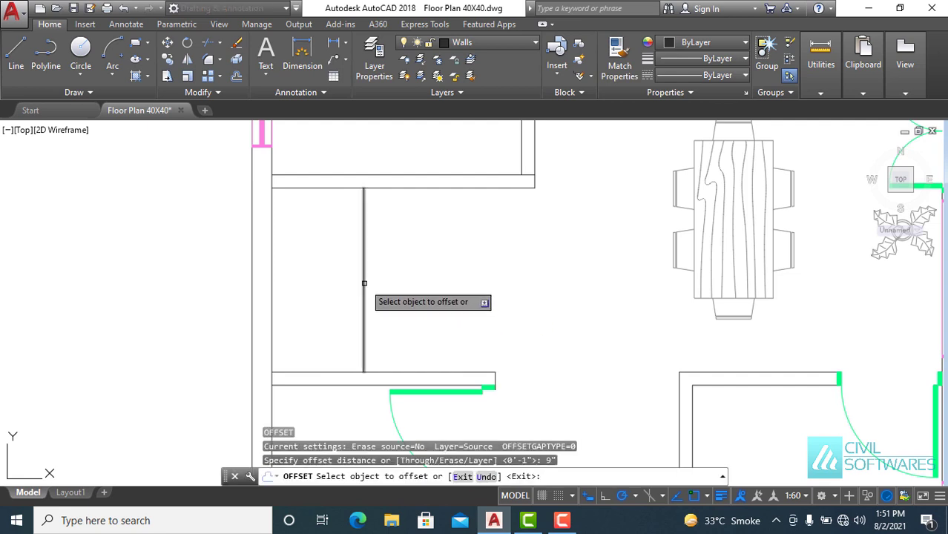
pyautogui.click(364, 296)
pyautogui.click(387, 286)
pyautogui.click(384, 277)
pyautogui.click(410, 295)
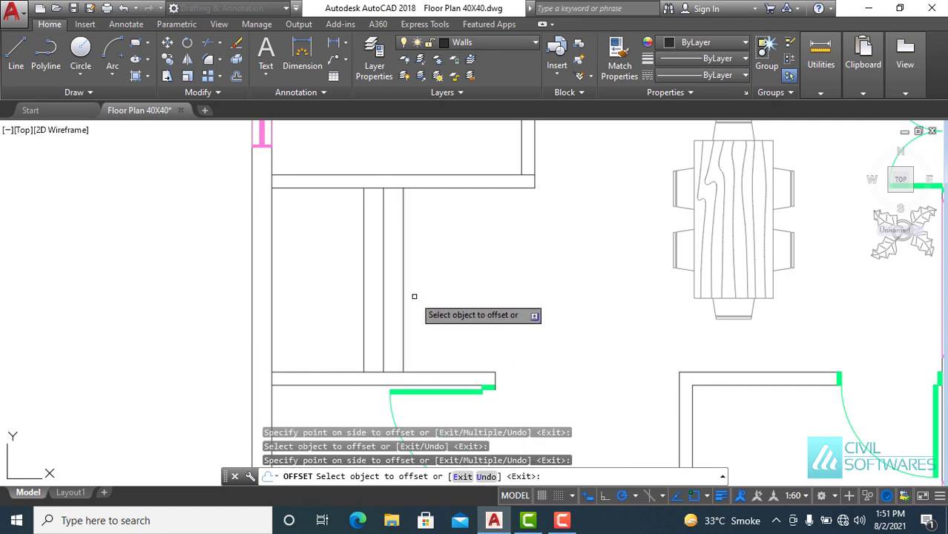
pyautogui.click(404, 304)
pyautogui.click(449, 305)
pyautogui.click(423, 317)
pyautogui.click(468, 319)
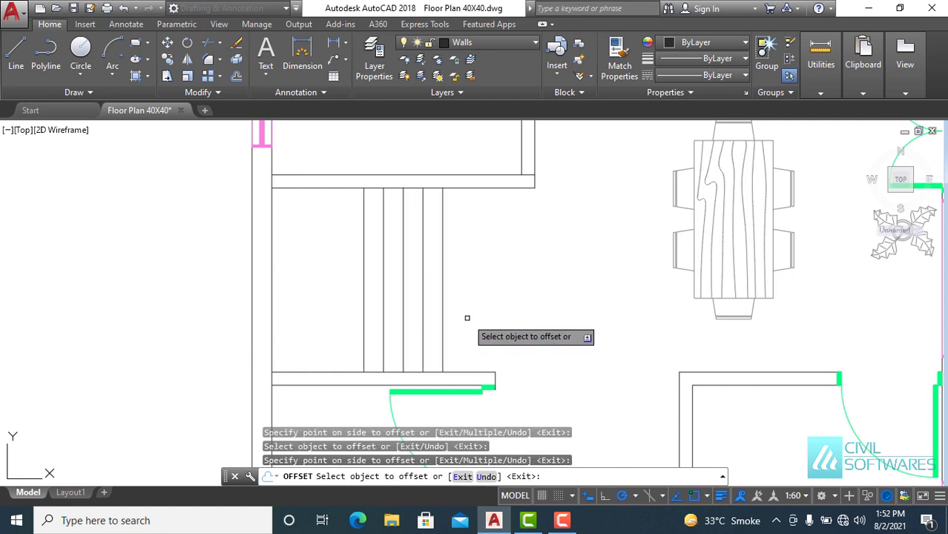
pyautogui.click(444, 320)
pyautogui.click(474, 324)
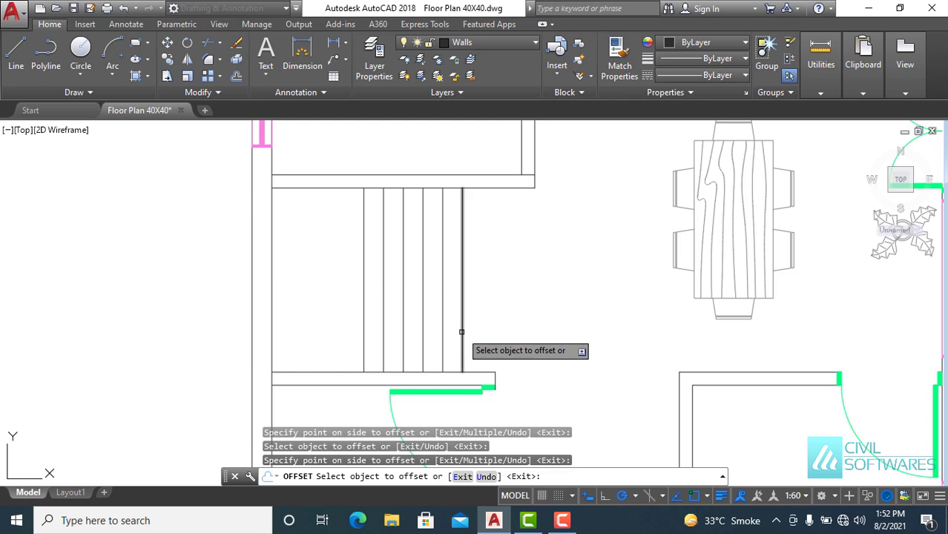
pyautogui.click(463, 328)
pyautogui.click(498, 336)
pyautogui.click(483, 327)
pyautogui.click(496, 319)
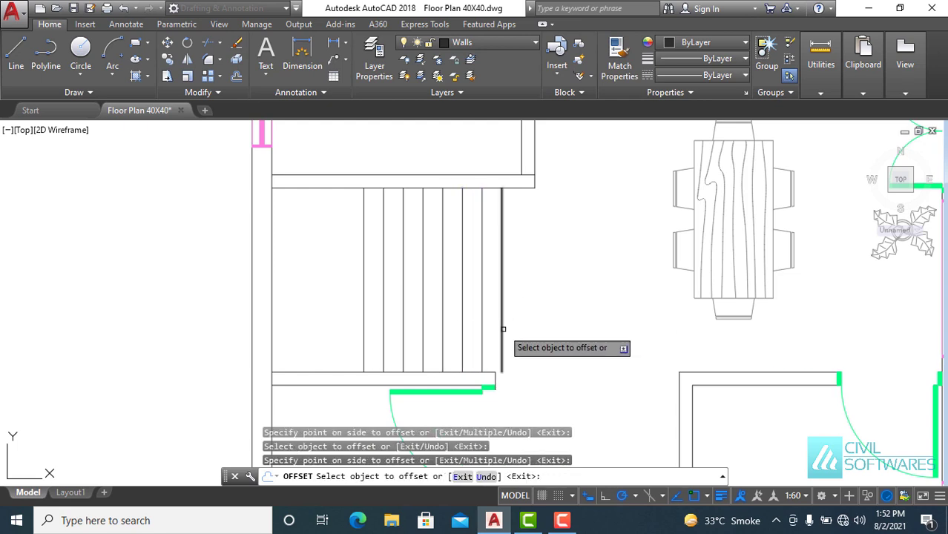
pyautogui.click(503, 323)
pyautogui.click(531, 325)
pyautogui.press('Escape')
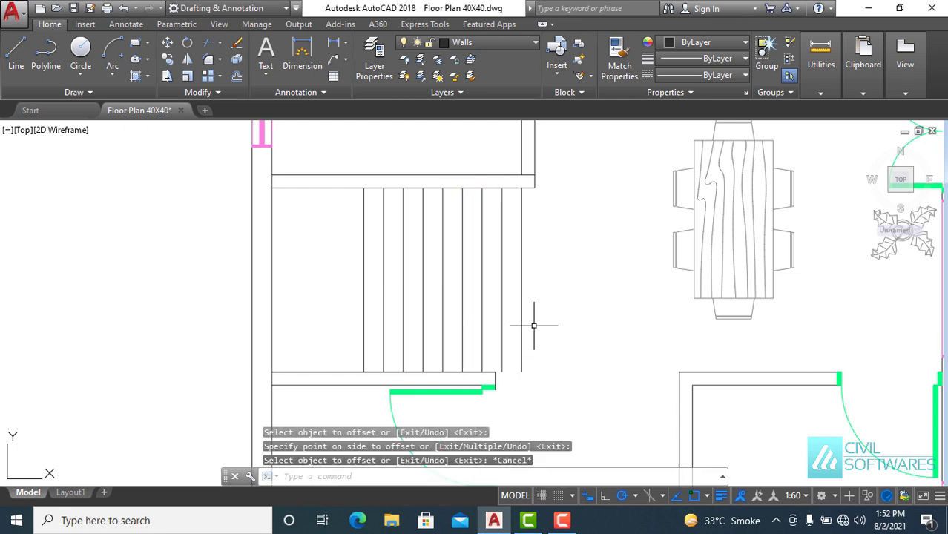
# - Draw a horizontal midline across the staircase
pyautogui.click(15, 55)
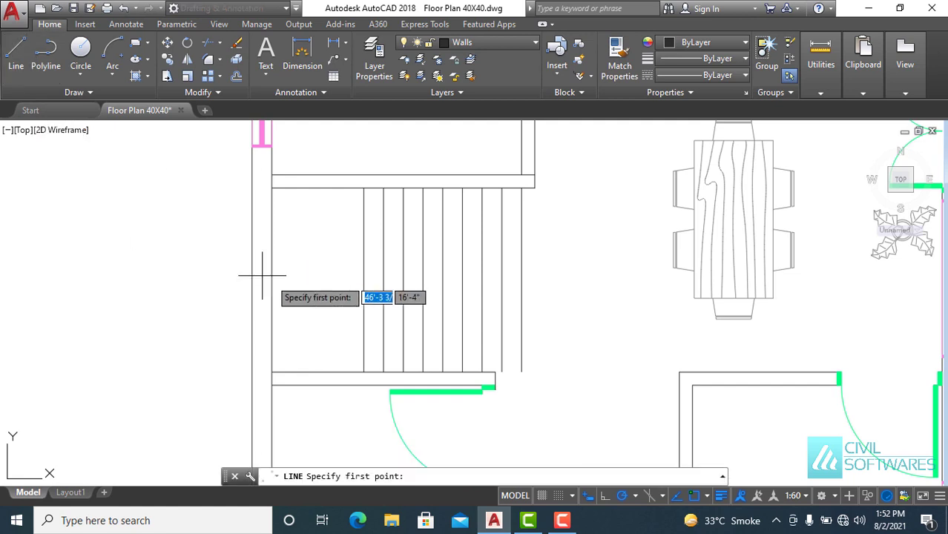
pyautogui.click(363, 280)
pyautogui.click(522, 280)
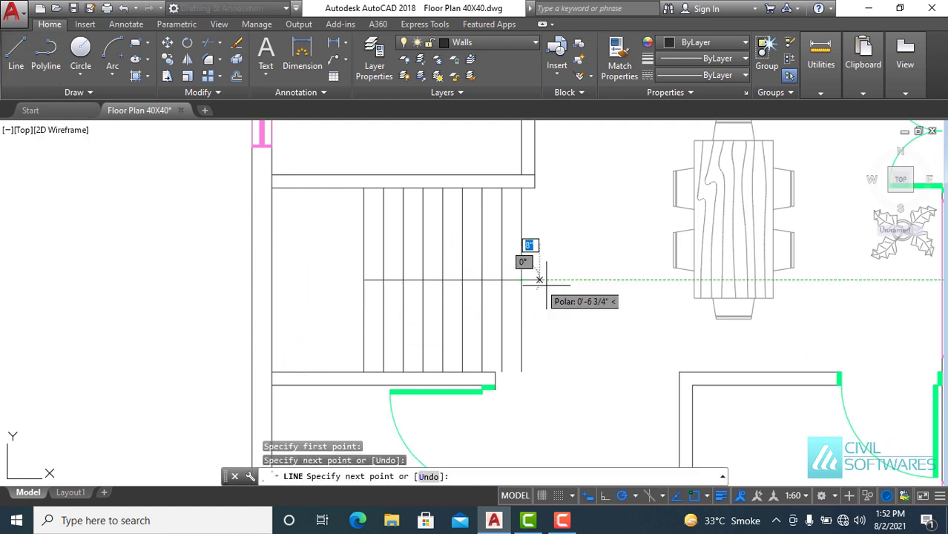
pyautogui.press('Escape')
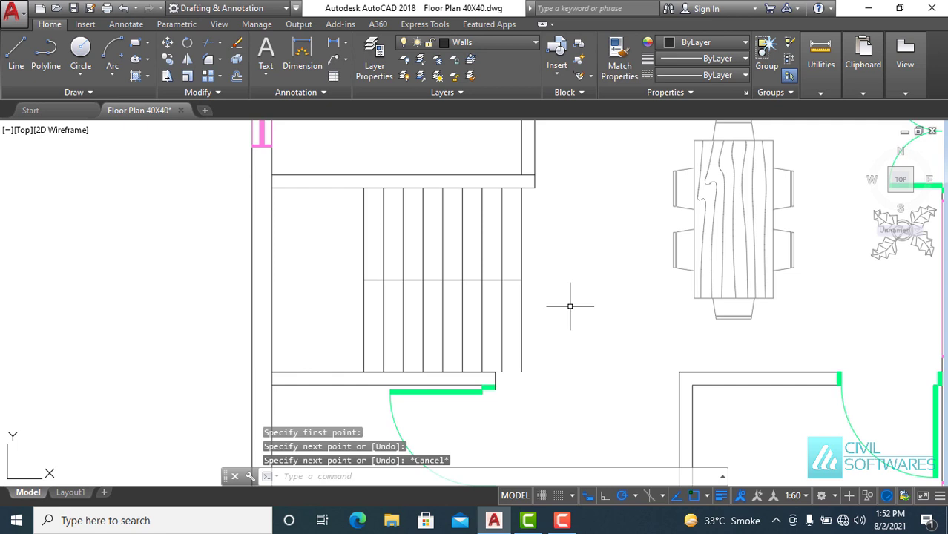
# - Trim the tread lines below the midline with a crossing window
pyautogui.write('tr')
pyautogui.press('Return')
pyautogui.press('Return')
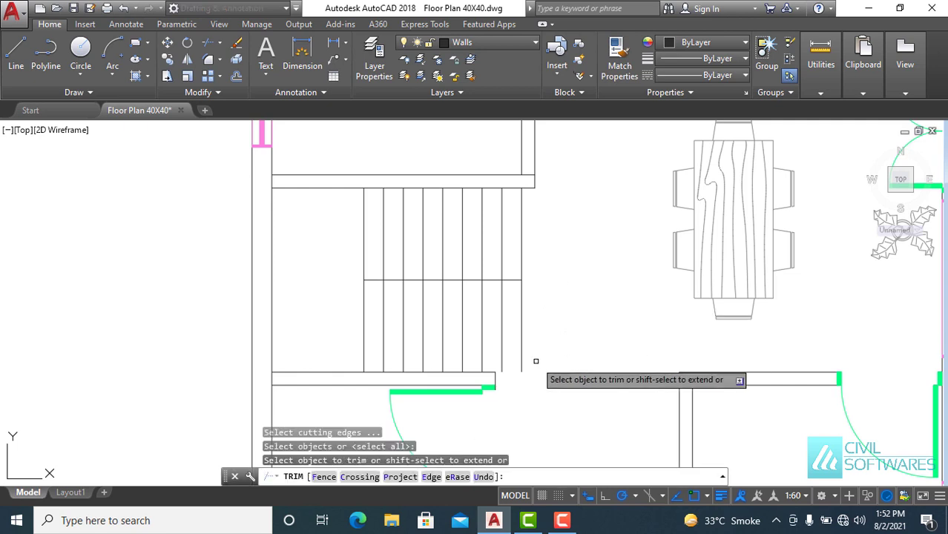
pyautogui.click(535, 361)
pyautogui.click(496, 326)
pyautogui.press('Escape')
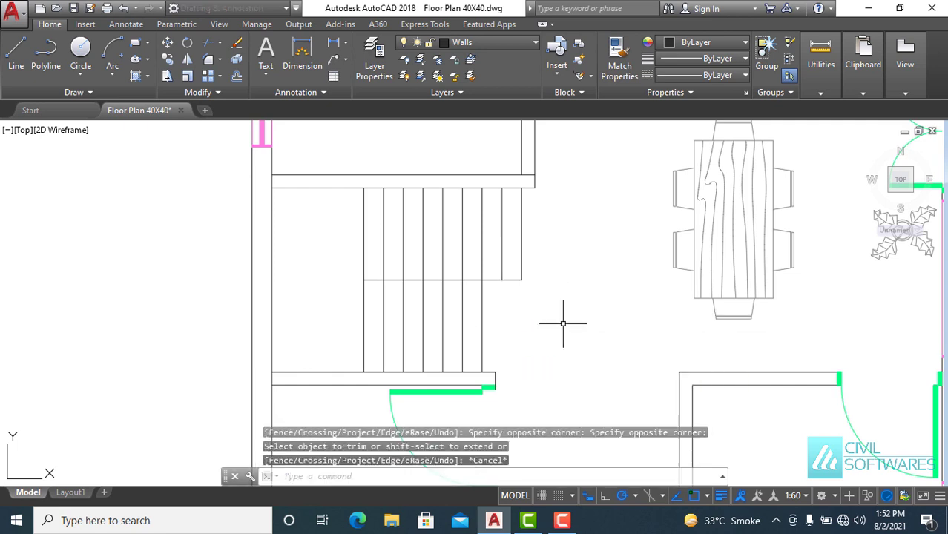
# - Draw a polyline arrow on the stairs tapering from 6" width to a 0 tip
pyautogui.click(63, 68)
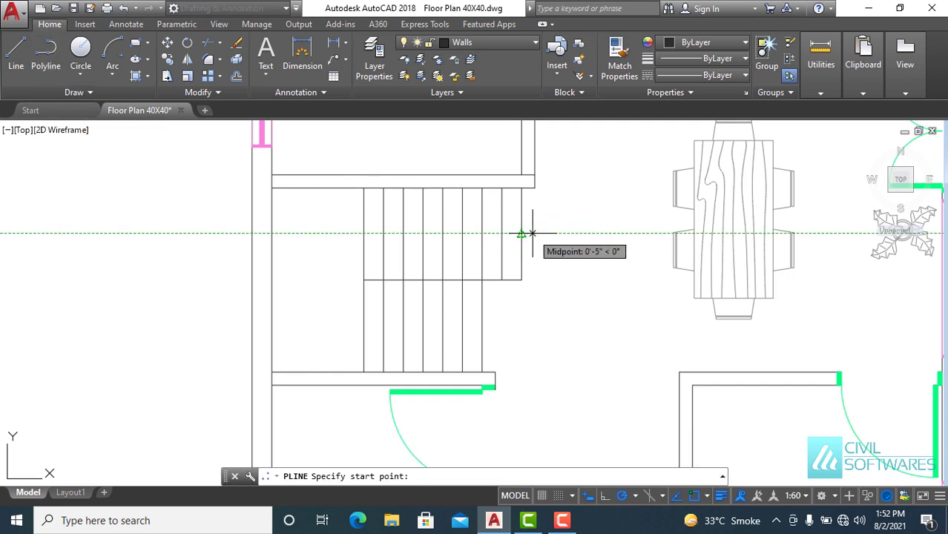
pyautogui.click(532, 233)
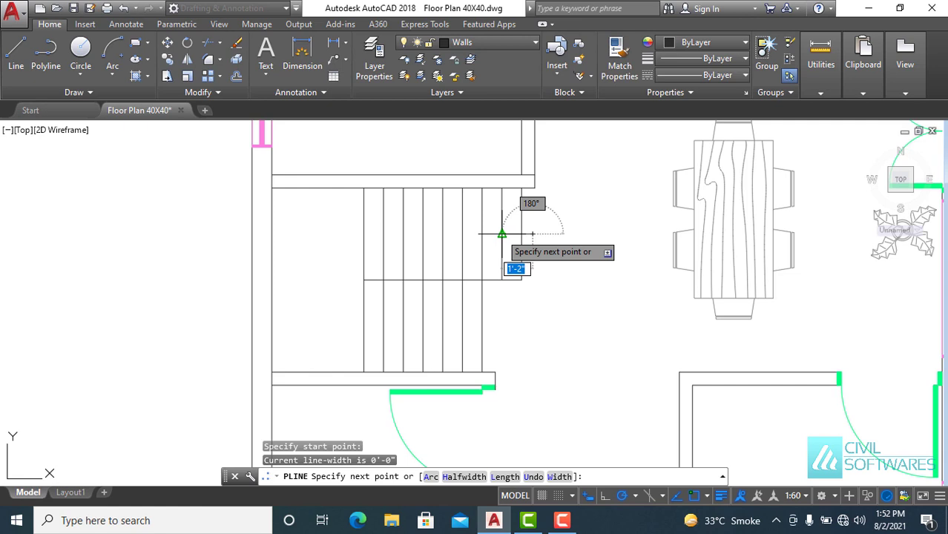
pyautogui.click(502, 235)
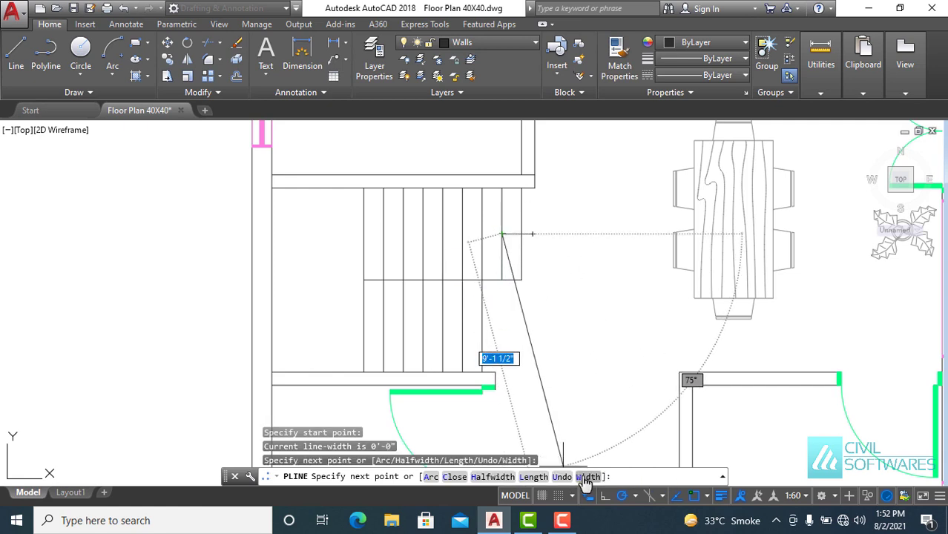
pyautogui.write('w')
pyautogui.press('Return')
pyautogui.write('6"')
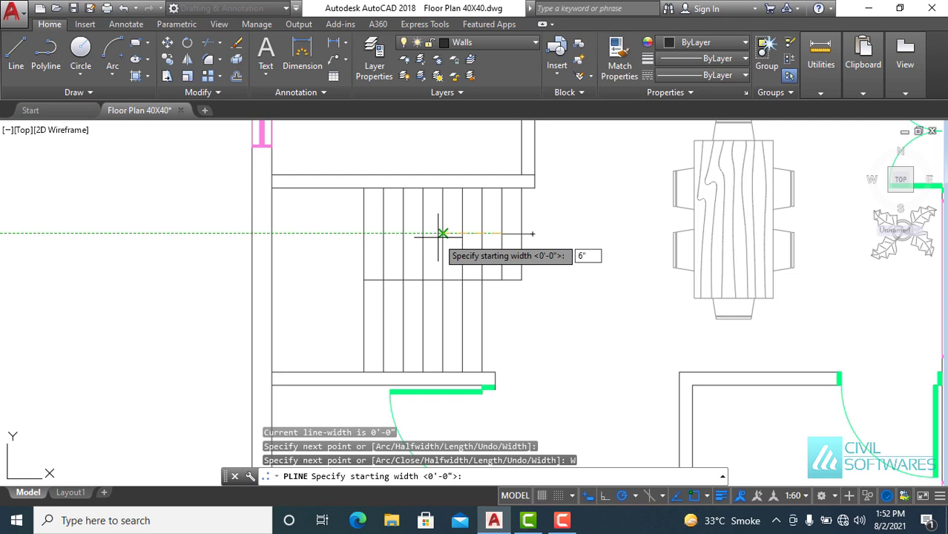
pyautogui.press('Return')
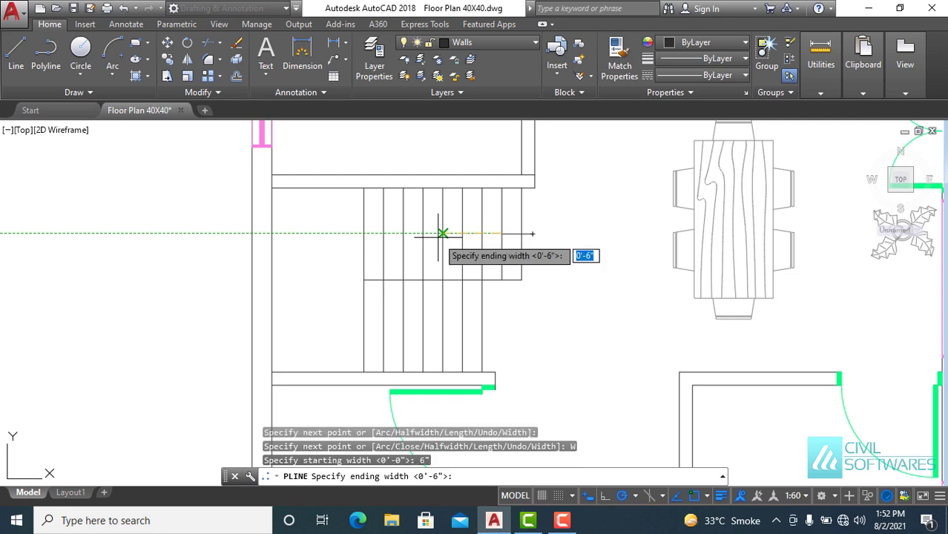
pyautogui.press('Return')
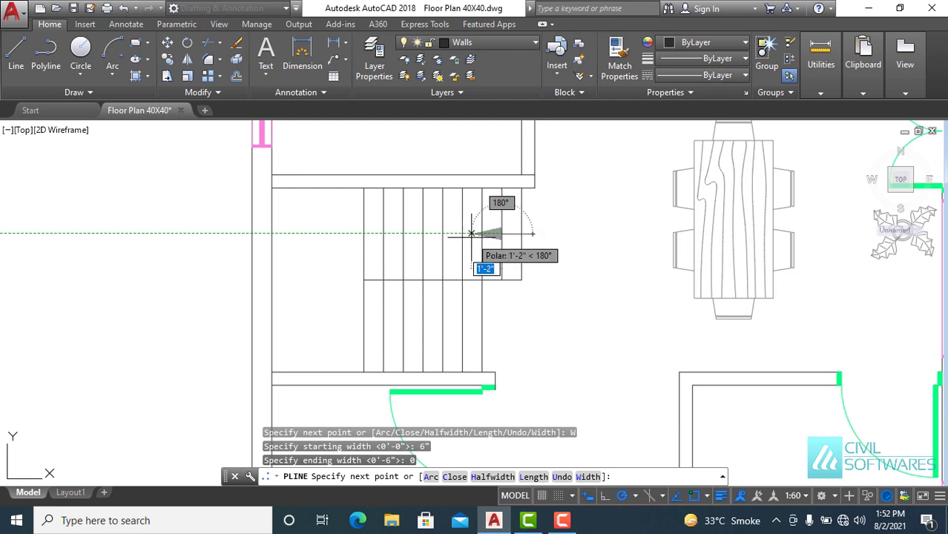
pyautogui.click(472, 234)
pyautogui.press('Escape')
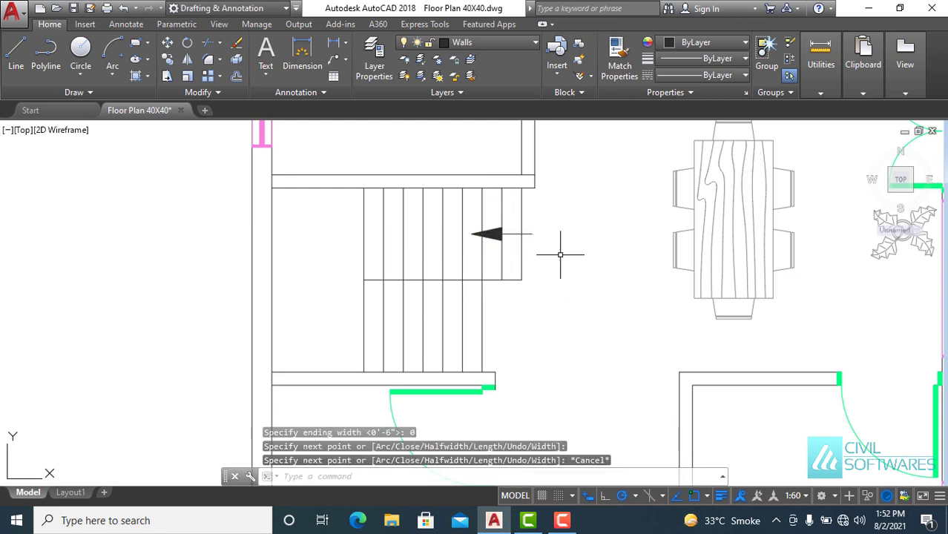
# - Move the arrow slightly to the left
pyautogui.scroll(2, 563, 233)
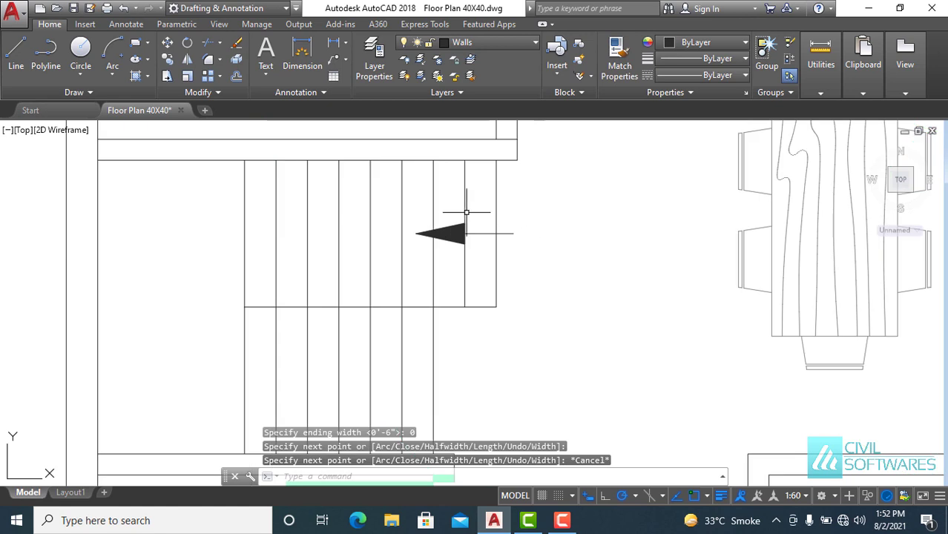
pyautogui.click(408, 205)
pyautogui.click(533, 250)
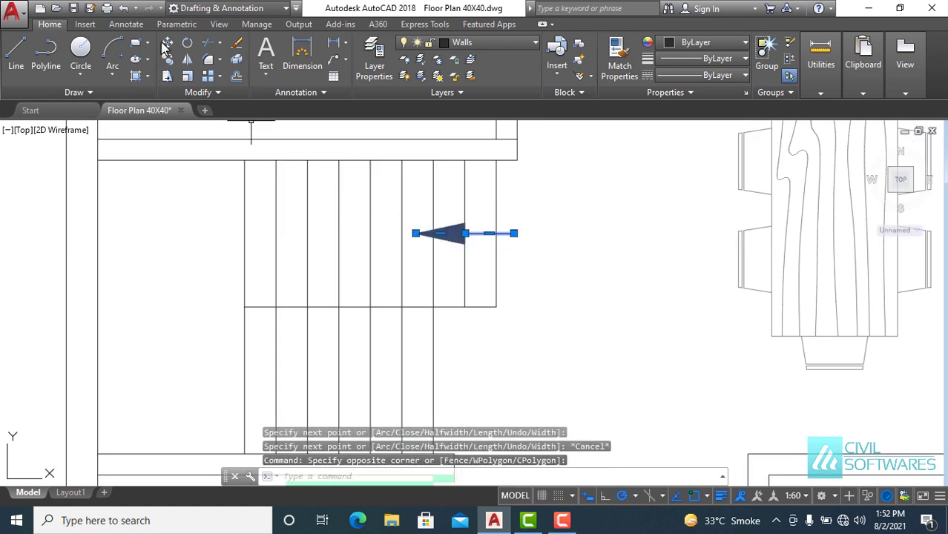
pyautogui.click(166, 43)
pyautogui.click(514, 234)
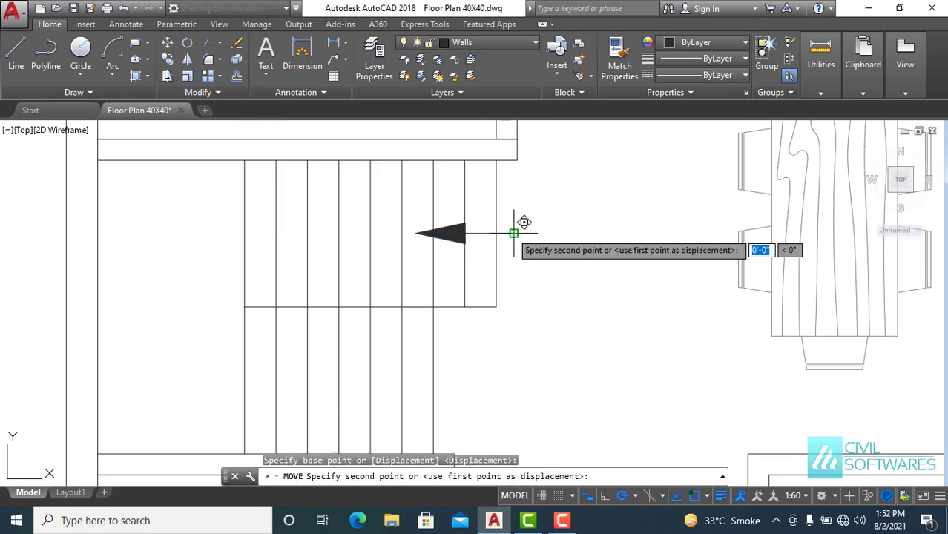
pyautogui.click(504, 233)
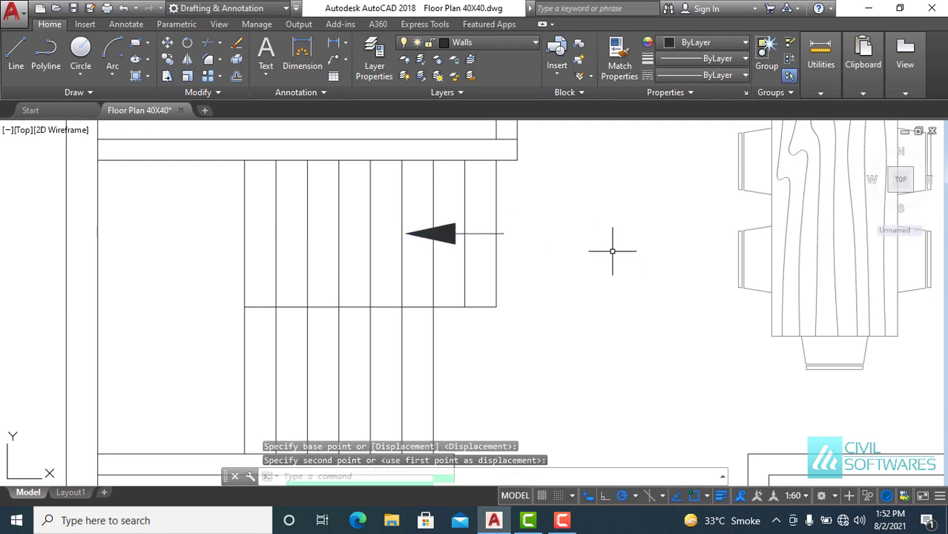
pyautogui.press('Escape')
pyautogui.scroll(-2, 607, 251)
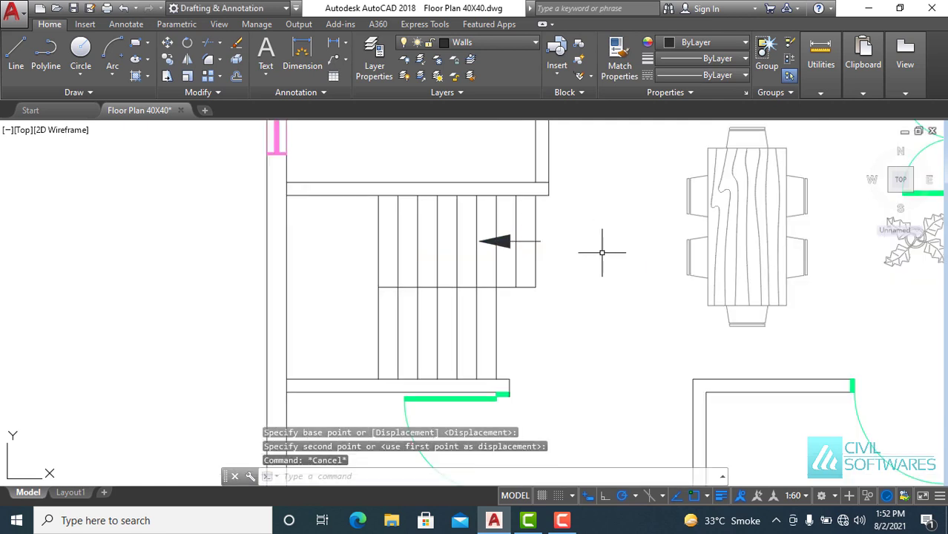
pyautogui.moveTo(602, 252); pyautogui.dragTo(502, 330, button='middle')
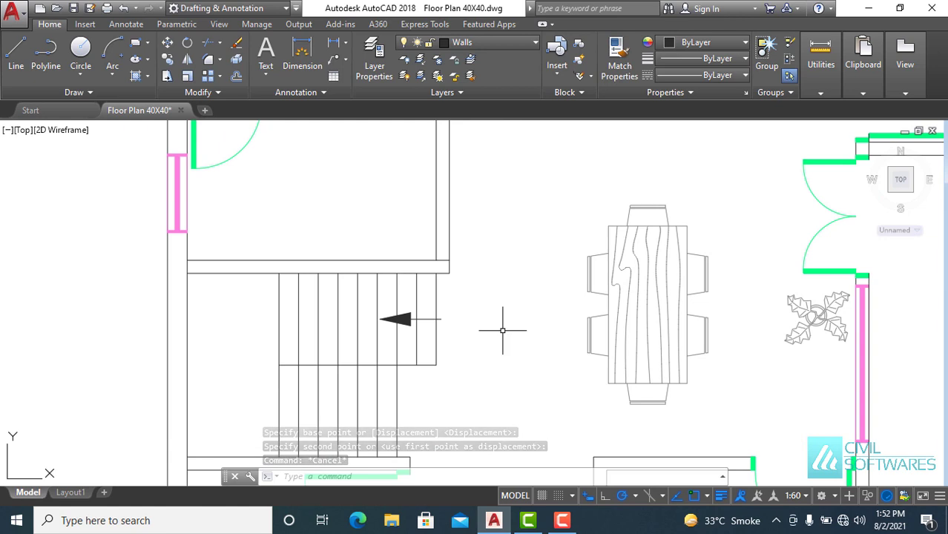
pyautogui.scroll(-2, 512, 317)
# - Delete the lamp symbol beside the chairs in the piano room
pyautogui.scroll(-2, 526, 260)
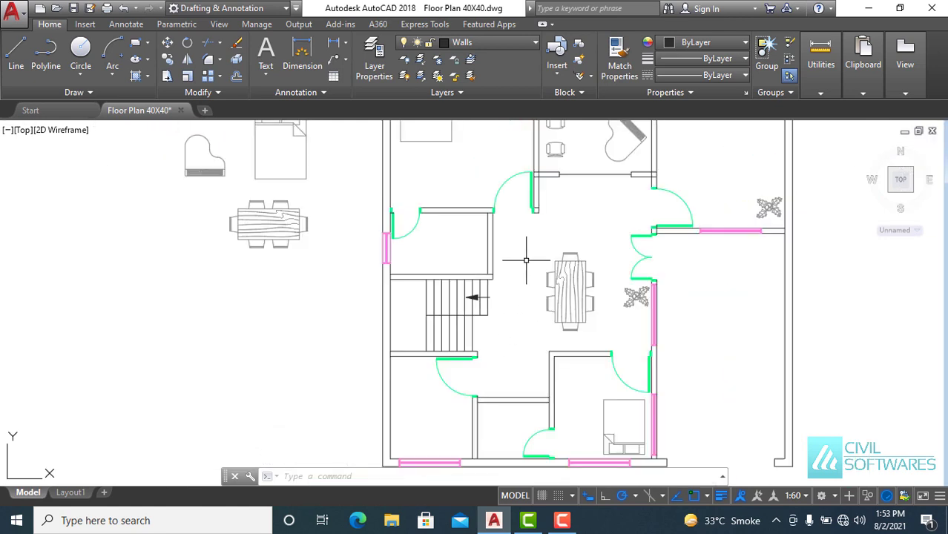
pyautogui.moveTo(527, 236); pyautogui.dragTo(486, 342, button='middle')
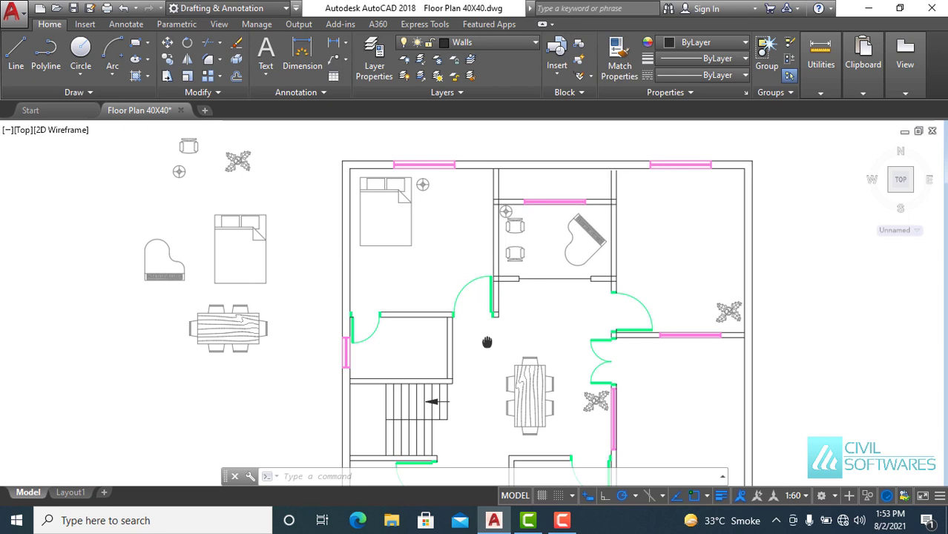
pyautogui.scroll(3, 553, 215)
pyautogui.click(475, 218)
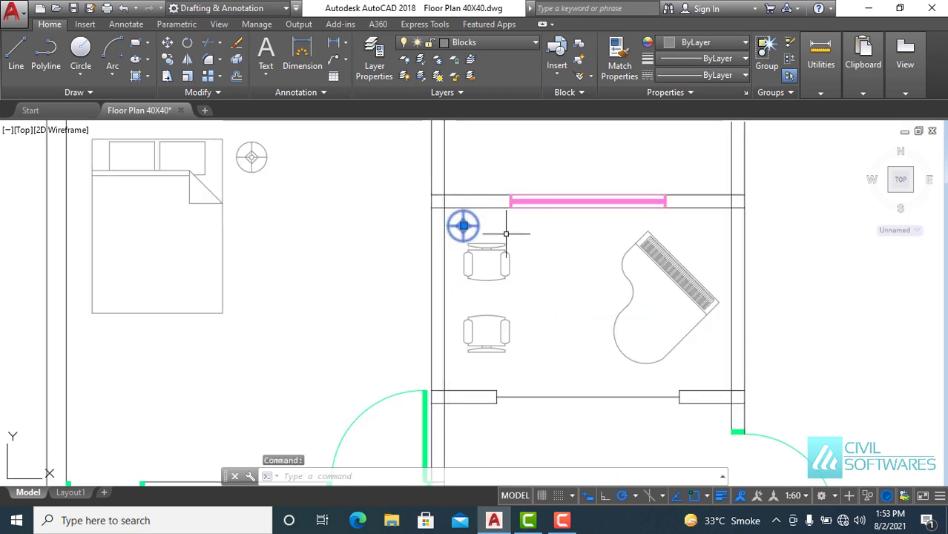
pyautogui.press('Delete')
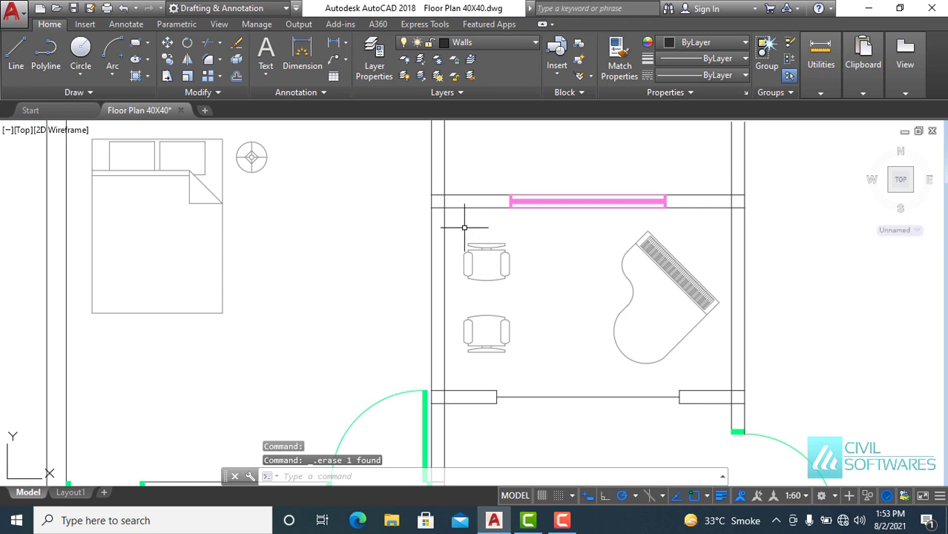
# - Rotate both chairs to an angle about the lower chair
pyautogui.click(464, 228)
pyautogui.click(540, 371)
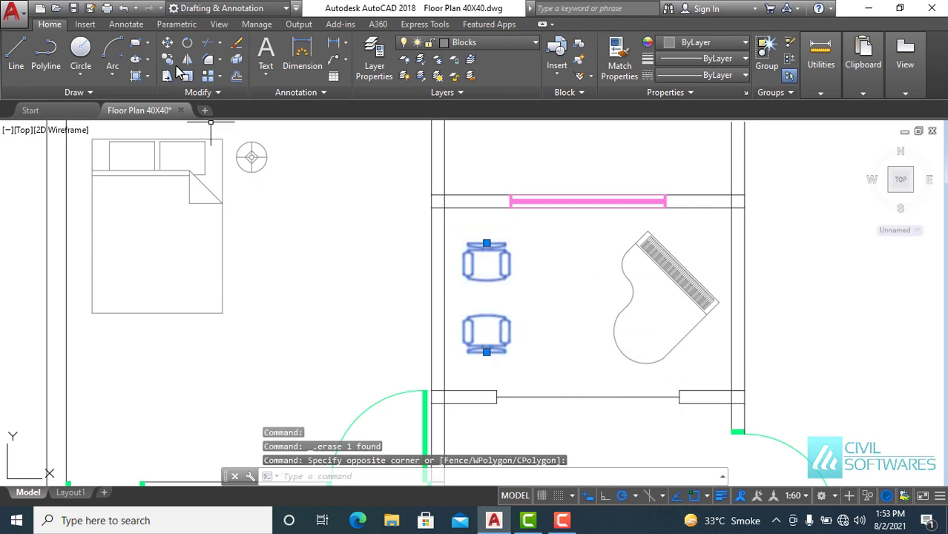
pyautogui.click(188, 43)
pyautogui.click(506, 350)
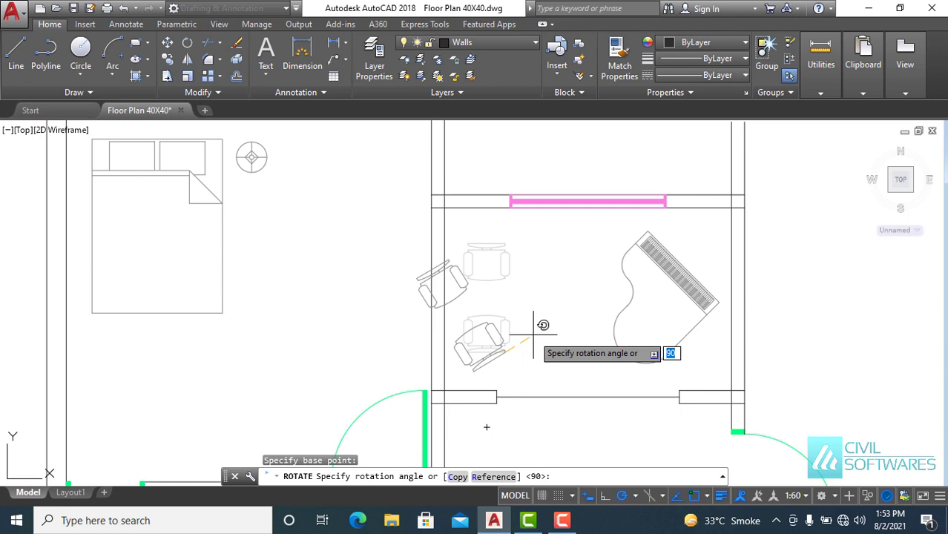
pyautogui.click(534, 334)
# - Move the angled chairs closer to the grand piano
pyautogui.click(380, 245)
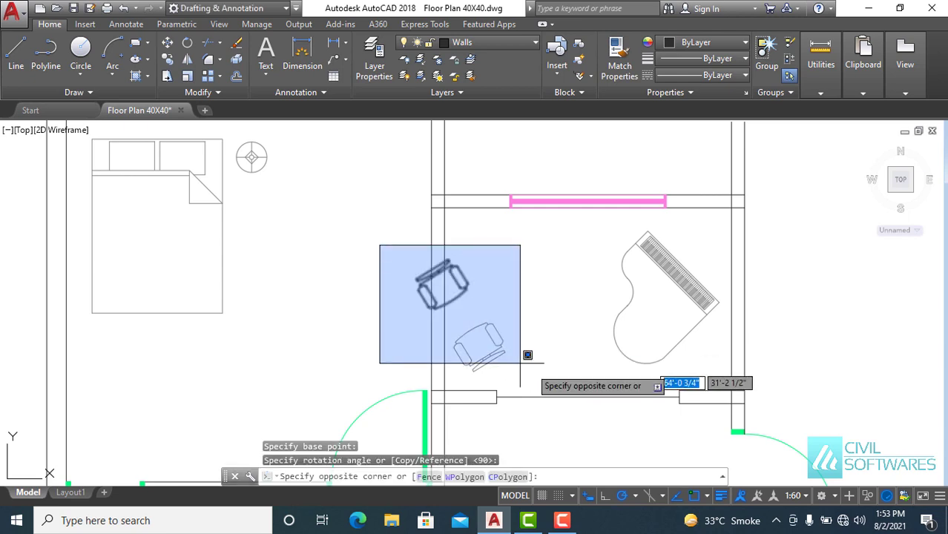
pyautogui.click(557, 379)
pyautogui.click(187, 46)
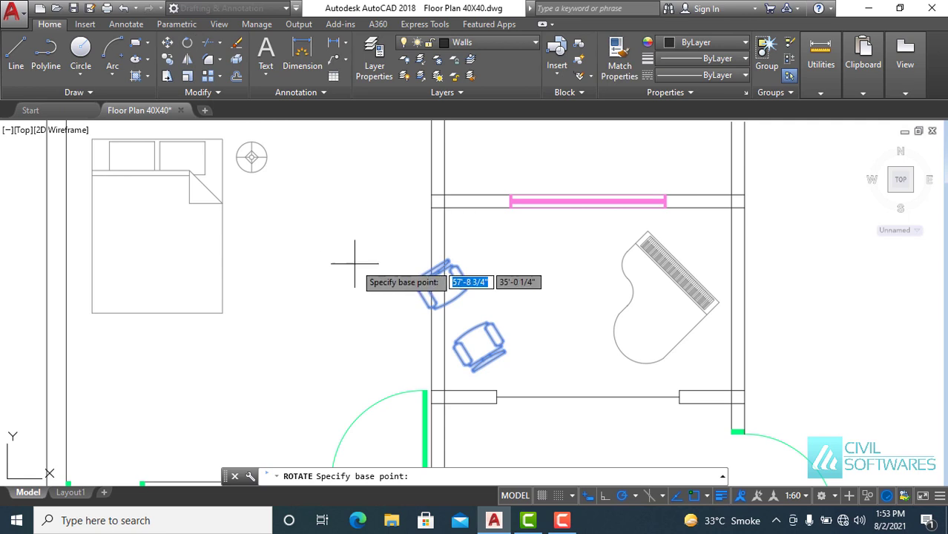
pyautogui.click(167, 42)
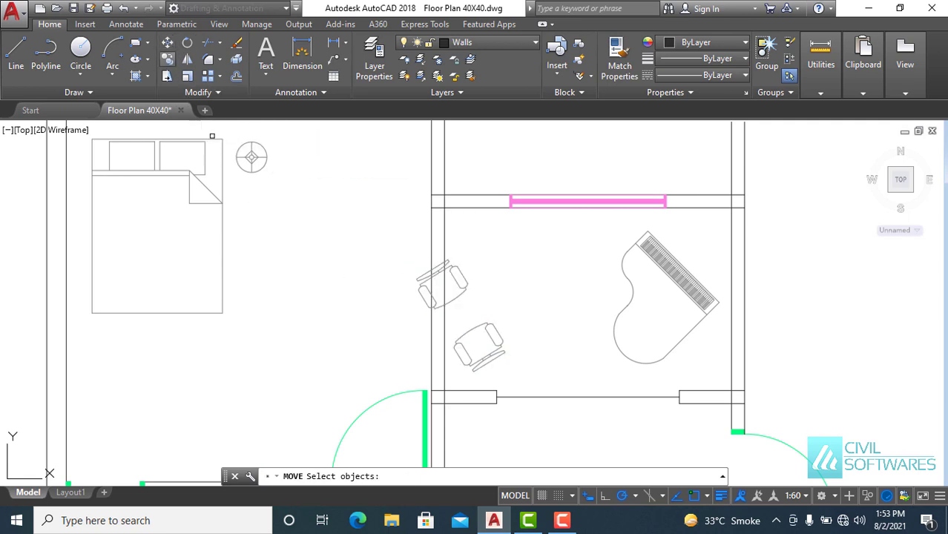
pyautogui.click(380, 239)
pyautogui.click(557, 376)
pyautogui.press('Return')
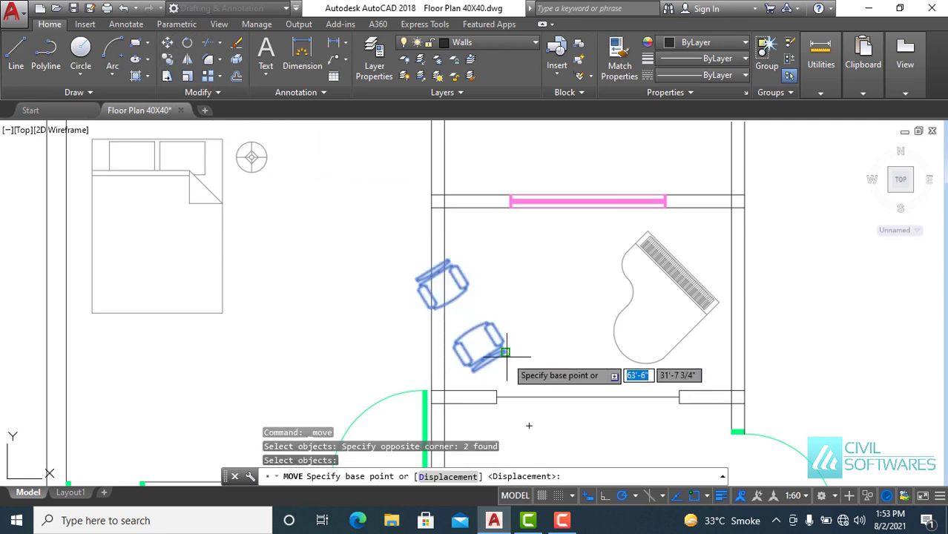
pyautogui.click(505, 353)
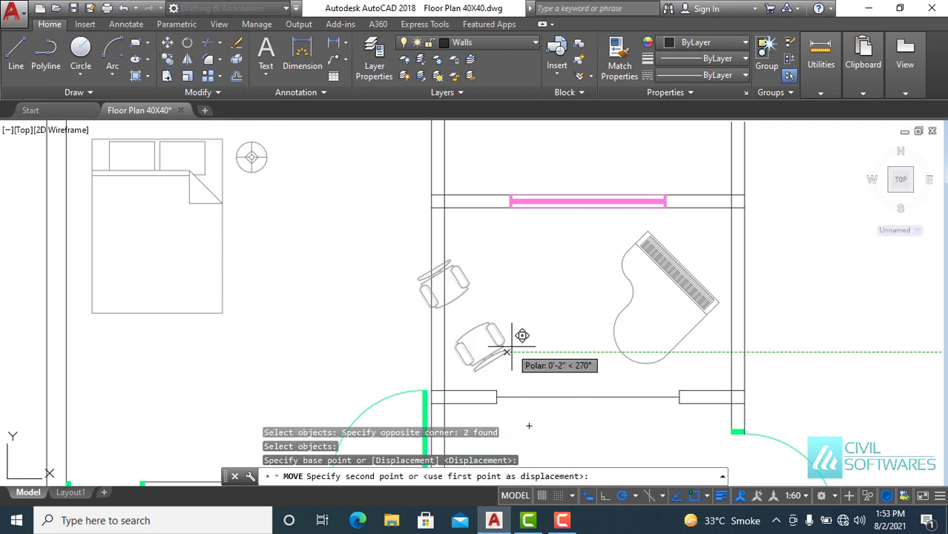
pyautogui.click(549, 321)
pyautogui.press('Escape')
pyautogui.scroll(-4, 553, 351)
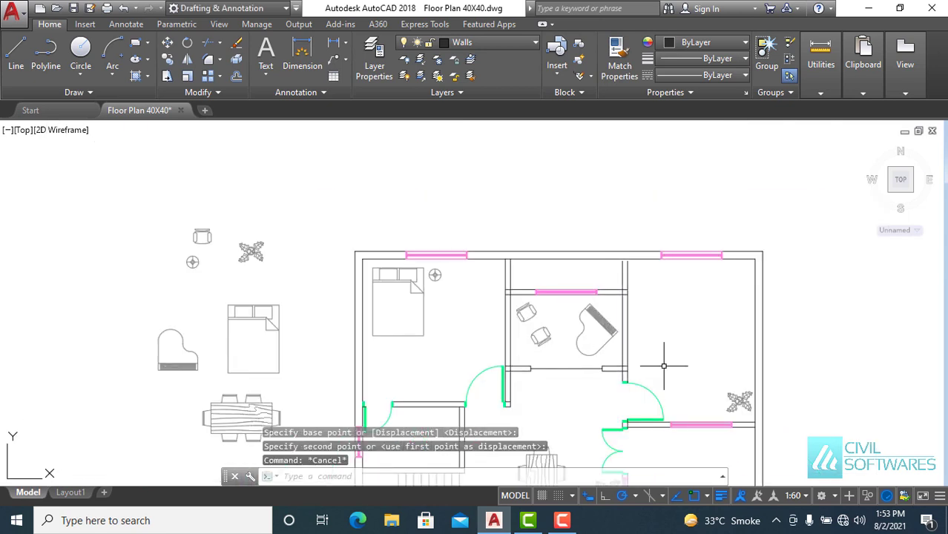
pyautogui.moveTo(672, 320); pyautogui.dragTo(661, 273, button='middle')
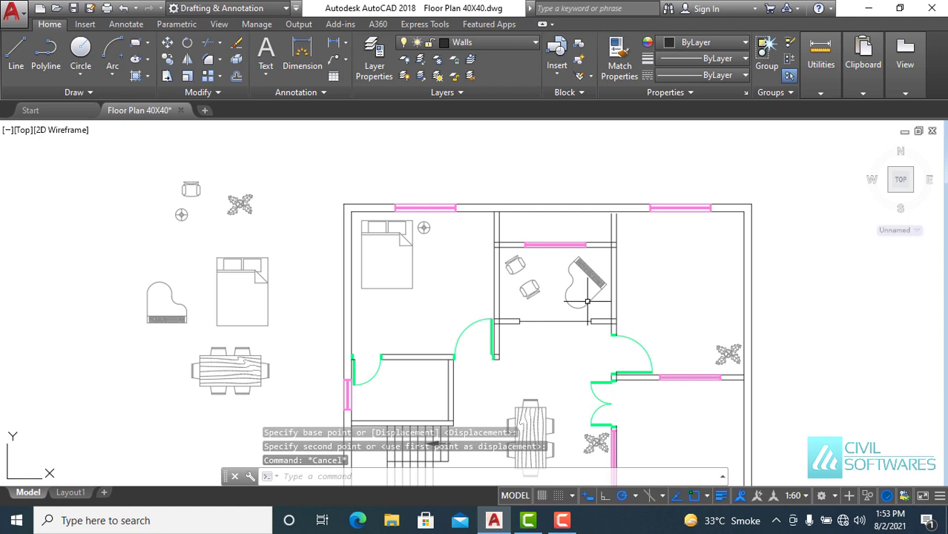
# - Insert the roundback sofa and rectangular table blocks from DesignCenter, then close the palette
pyautogui.hotkey('ctrl', '2')
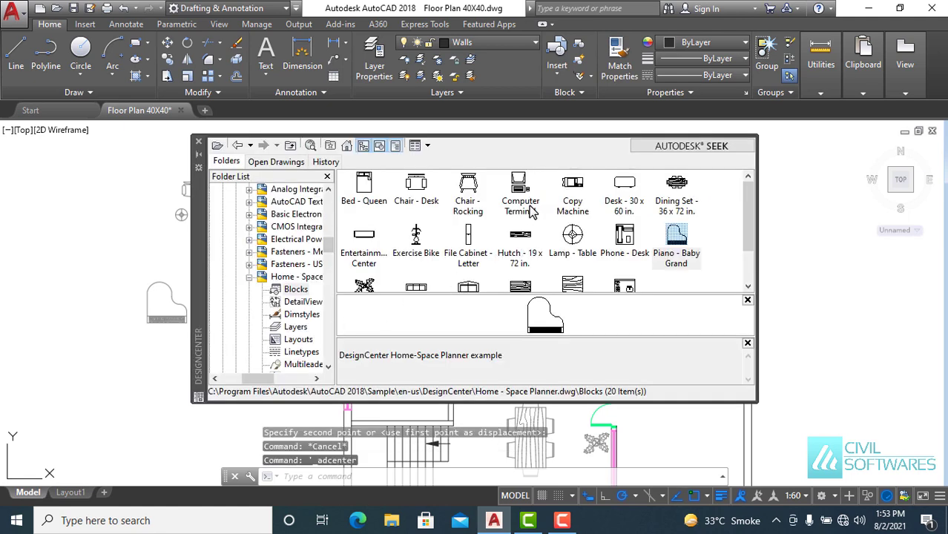
pyautogui.scroll(-1, 530, 211)
pyautogui.moveTo(416, 241); pyautogui.dragTo(70, 256)
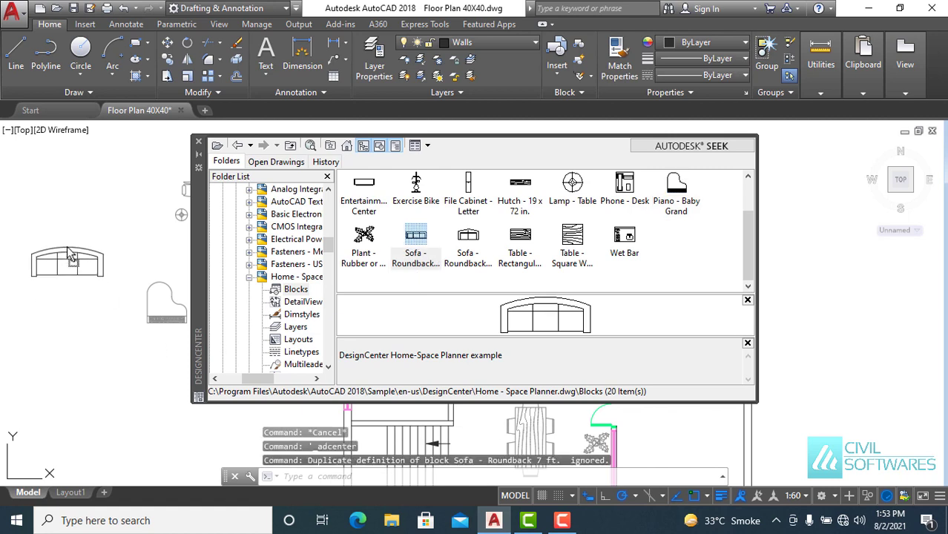
pyautogui.moveTo(531, 239); pyautogui.dragTo(41, 303)
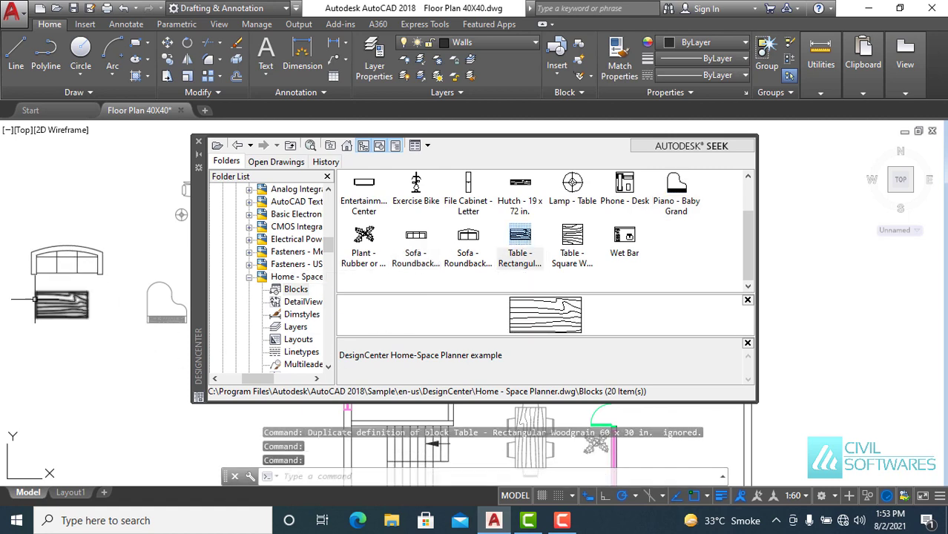
pyautogui.click(199, 142)
pyautogui.scroll(4, 39, 304)
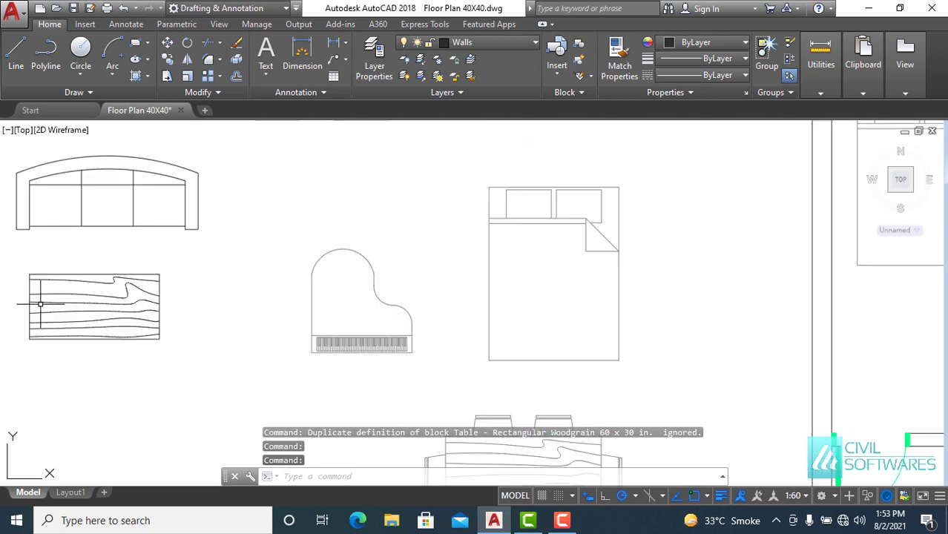
# - Move the table down below the sofa
pyautogui.click(87, 271)
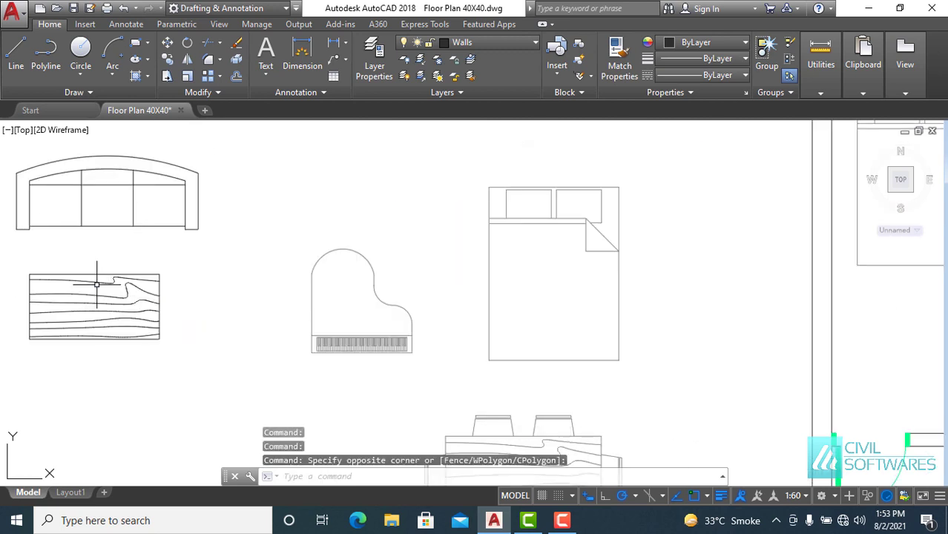
pyautogui.click(91, 303)
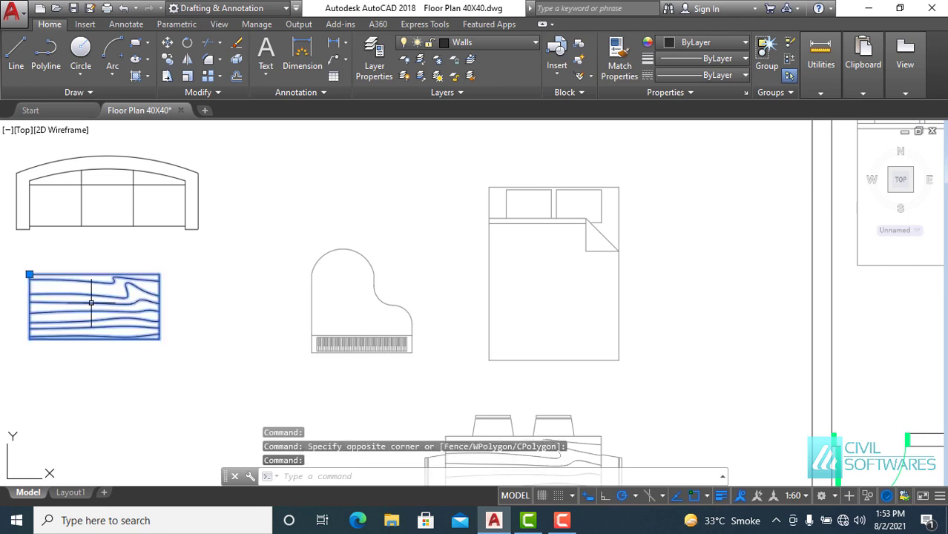
pyautogui.click(168, 43)
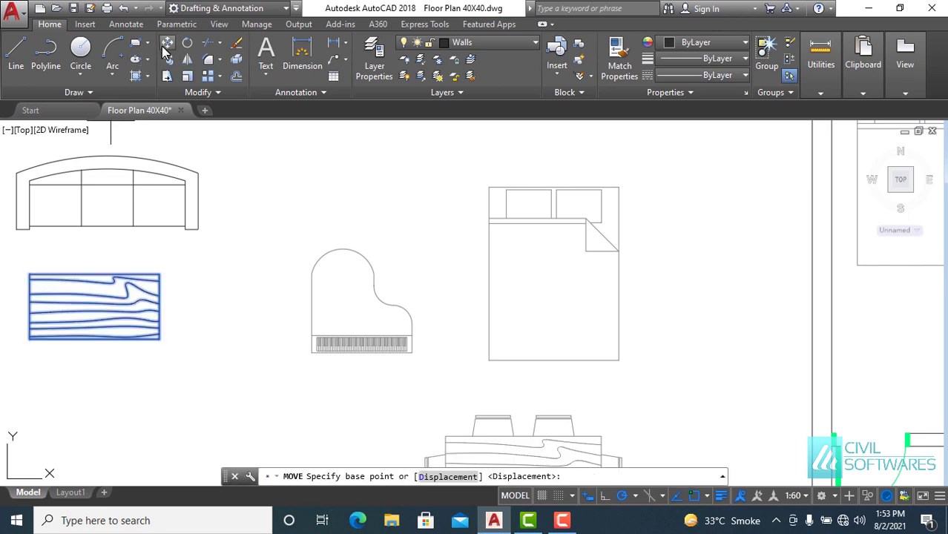
pyautogui.click(29, 274)
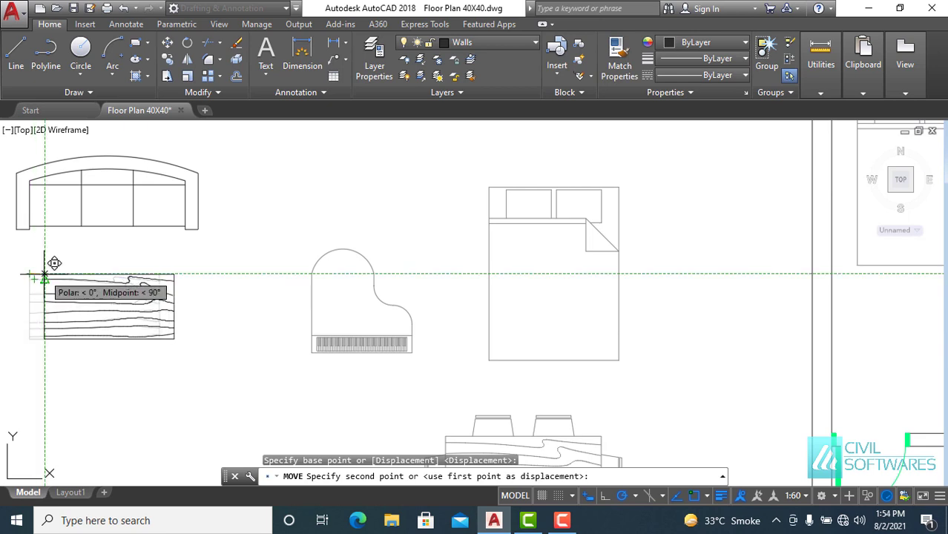
pyautogui.click(45, 274)
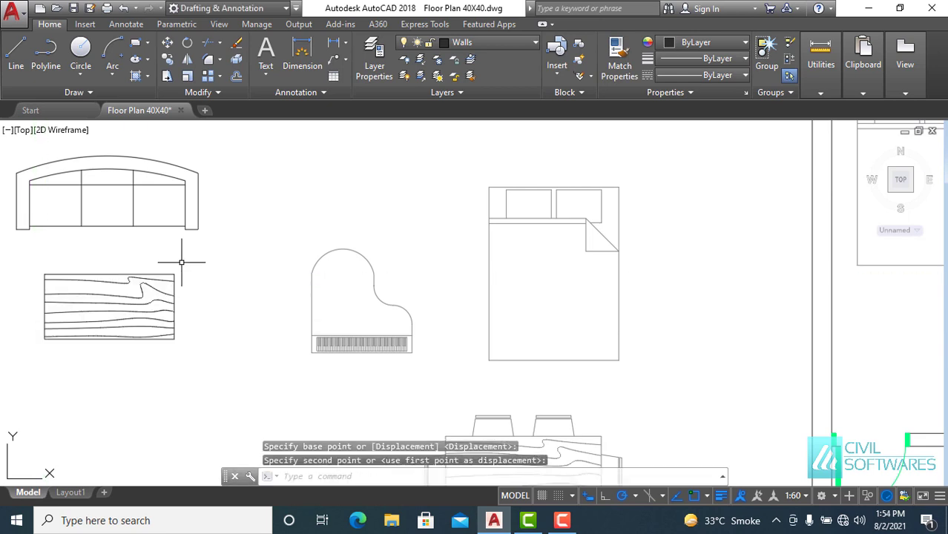
pyautogui.scroll(-4, 184, 262)
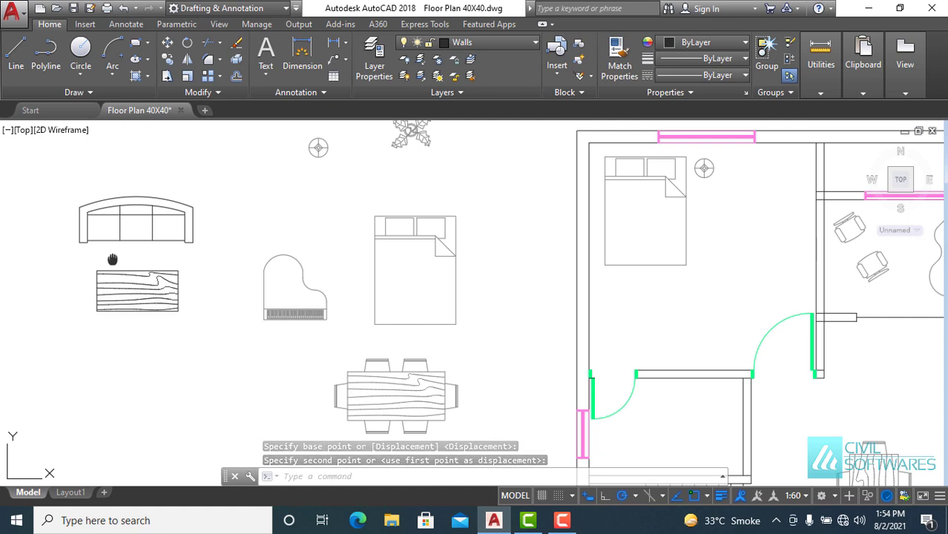
pyautogui.scroll(2, 184, 267)
# - Move the table again from its lower-right corner so it sits centred under the sofa
pyautogui.click(185, 269)
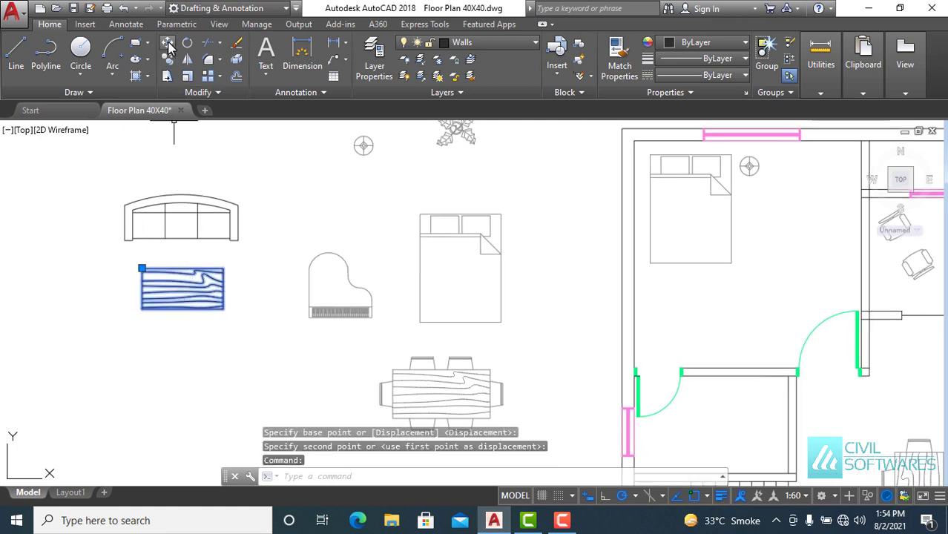
pyautogui.click(168, 45)
pyautogui.click(223, 309)
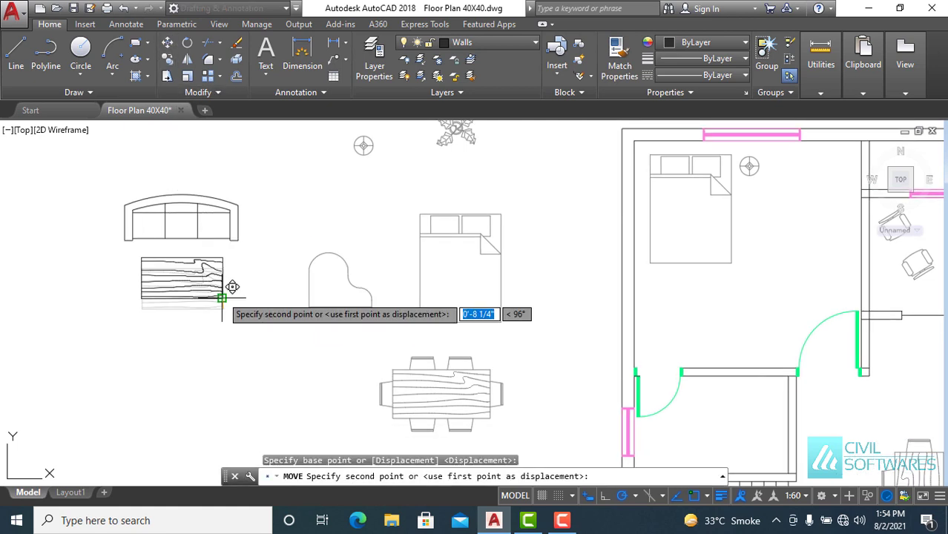
pyautogui.scroll(4, 228, 289)
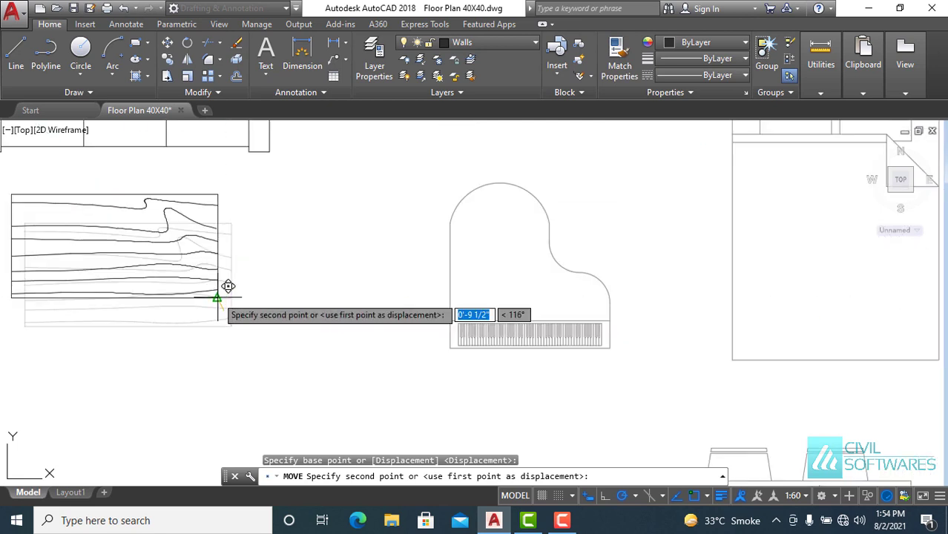
pyautogui.moveTo(217, 297); pyautogui.dragTo(292, 354, button='middle')
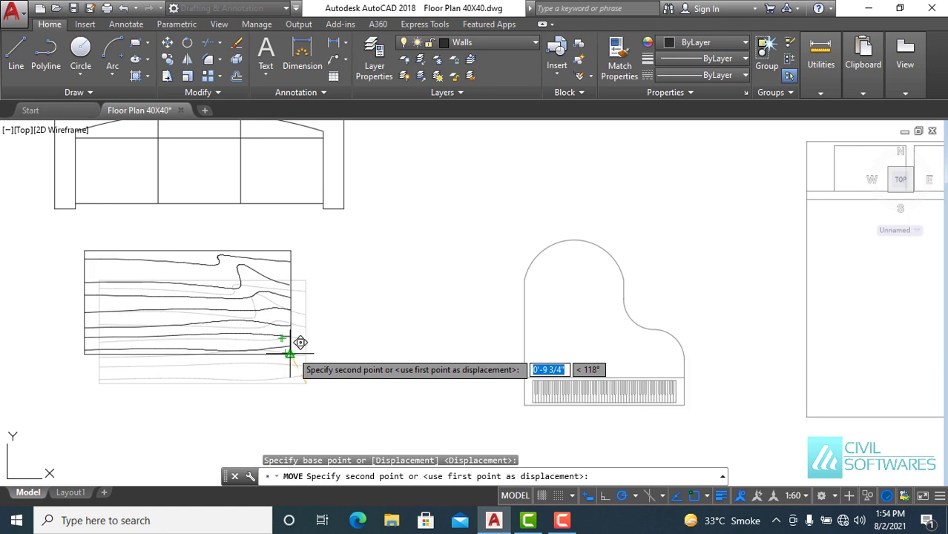
pyautogui.click(290, 353)
pyautogui.press('Escape')
pyautogui.scroll(-2, 351, 329)
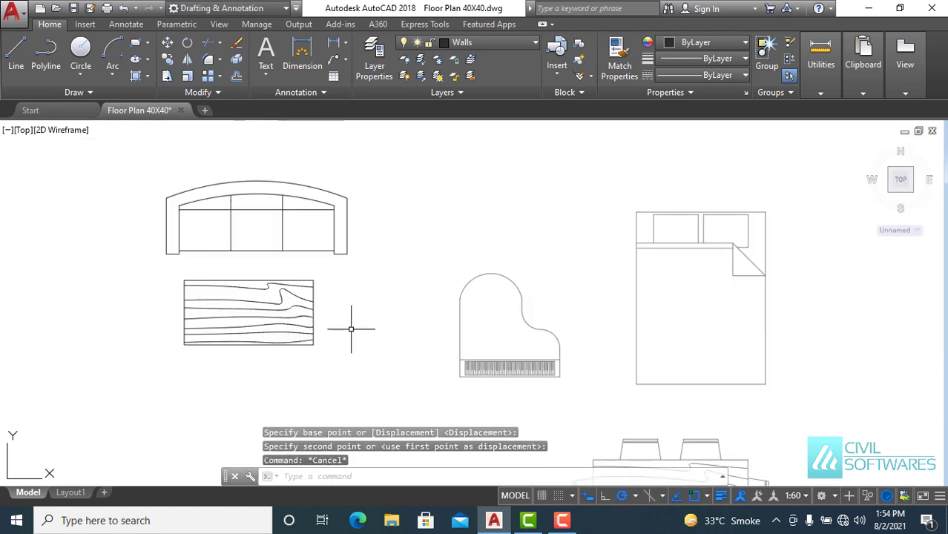
# - Mirror the sofa across the table, keeping the original, to create a facing sofa
pyautogui.click(121, 163)
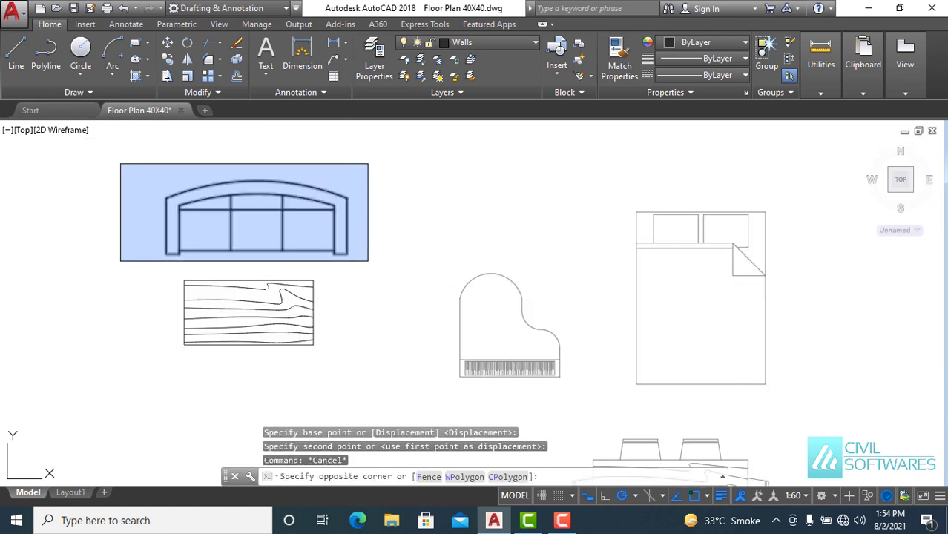
pyautogui.click(369, 276)
pyautogui.click(188, 60)
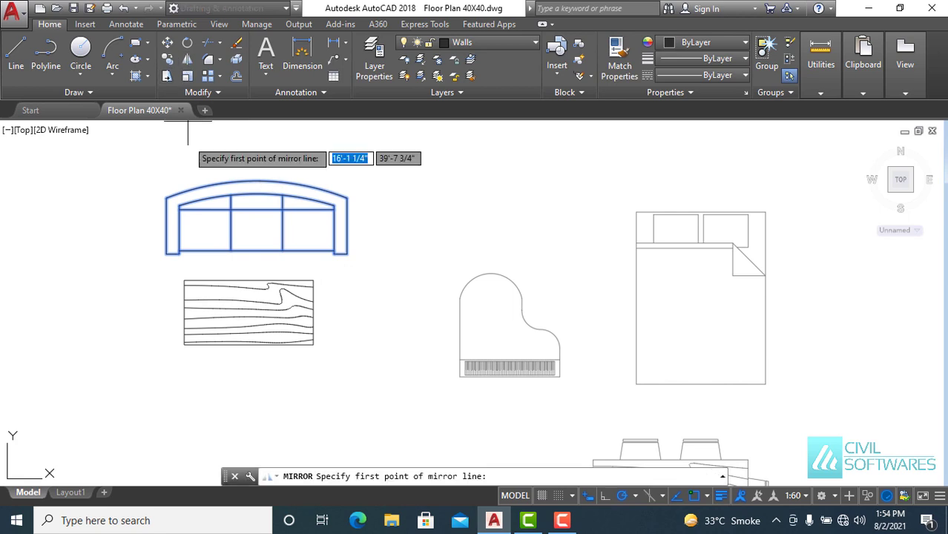
pyautogui.click(158, 317)
pyautogui.click(44, 319)
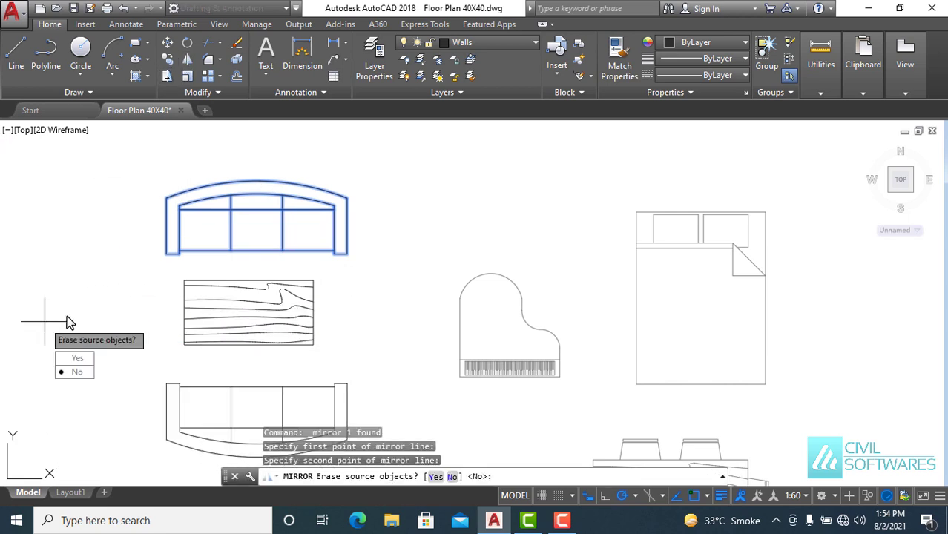
pyautogui.press('Return')
pyautogui.scroll(-4, 153, 207)
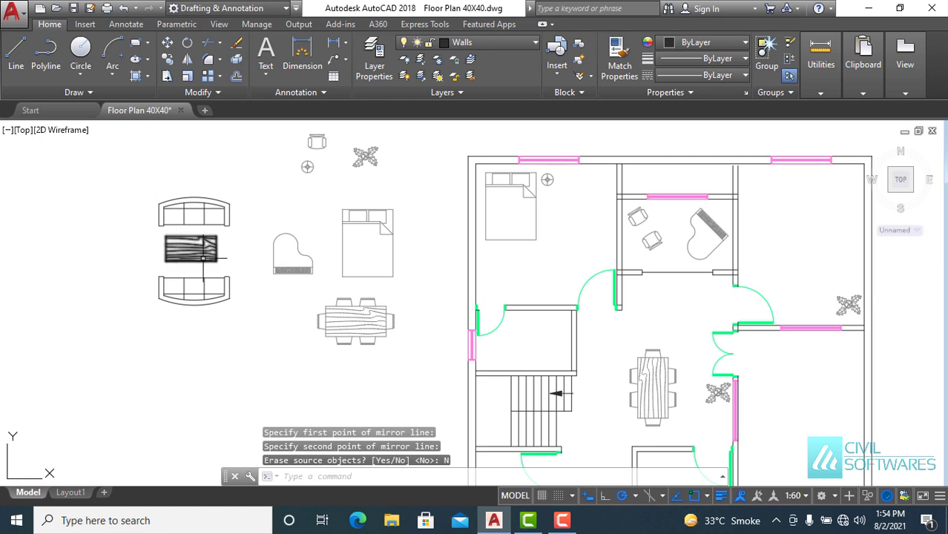
# - Copy both sofas and the table into the top-right room
pyautogui.click(110, 170)
pyautogui.click(258, 330)
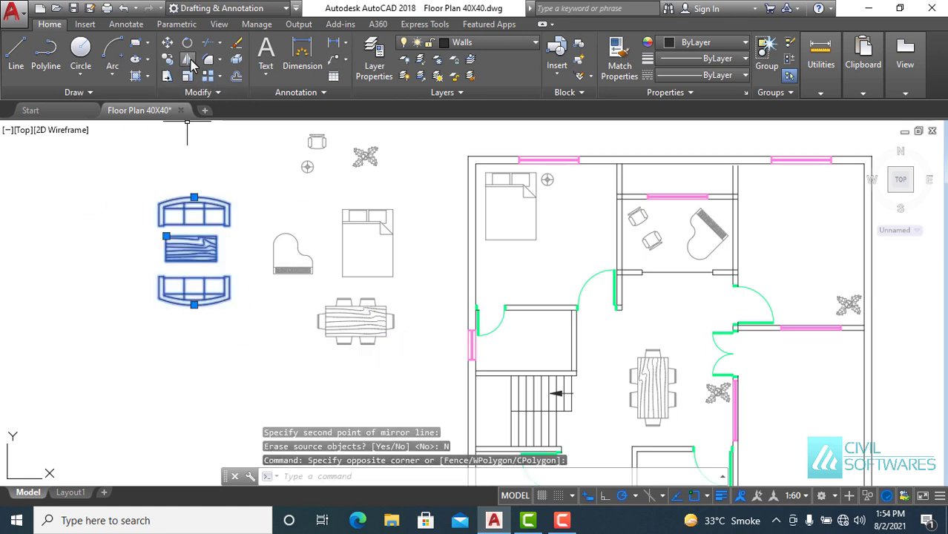
pyautogui.click(167, 60)
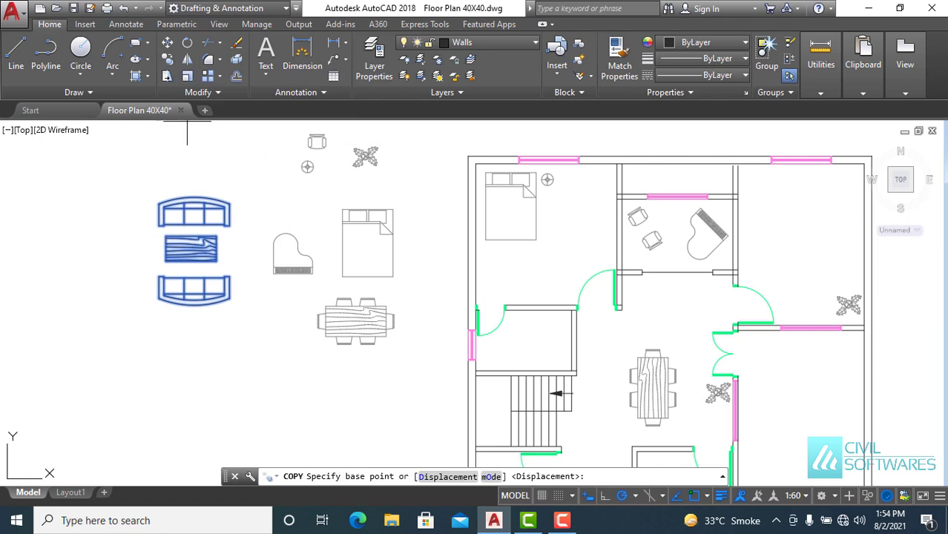
pyautogui.click(214, 251)
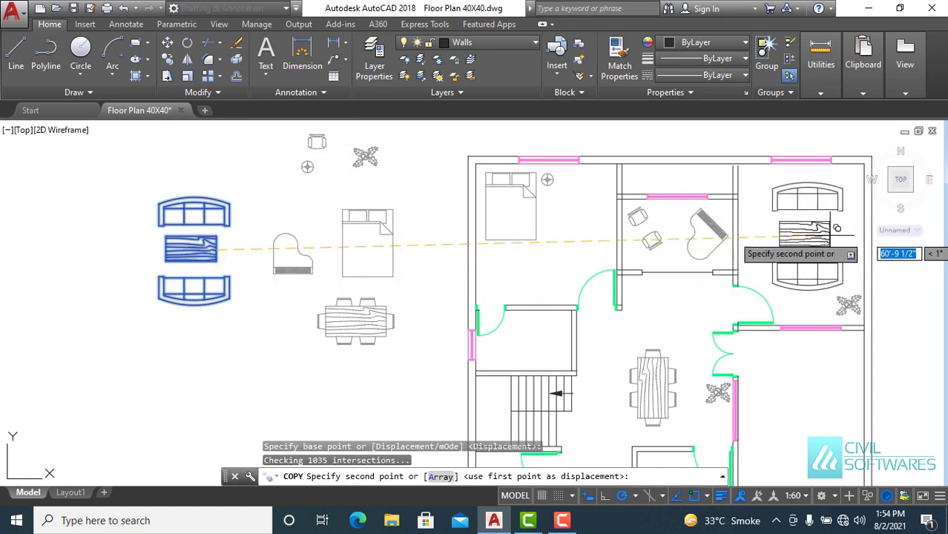
pyautogui.click(831, 225)
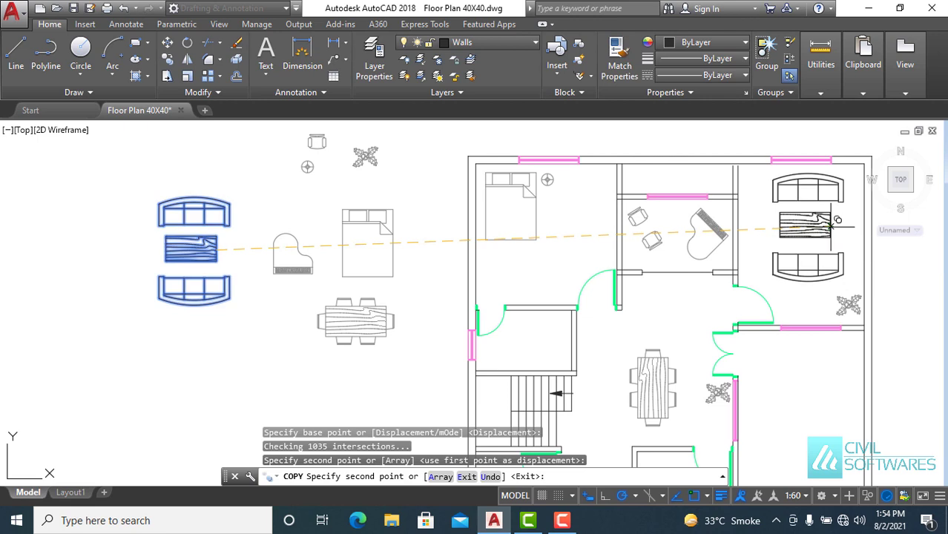
pyautogui.press('Escape')
# - Start moving the copied table, cancel the move, and pan out to the whole floor plan
pyautogui.scroll(2, 838, 245)
pyautogui.scroll(2, 614, 215)
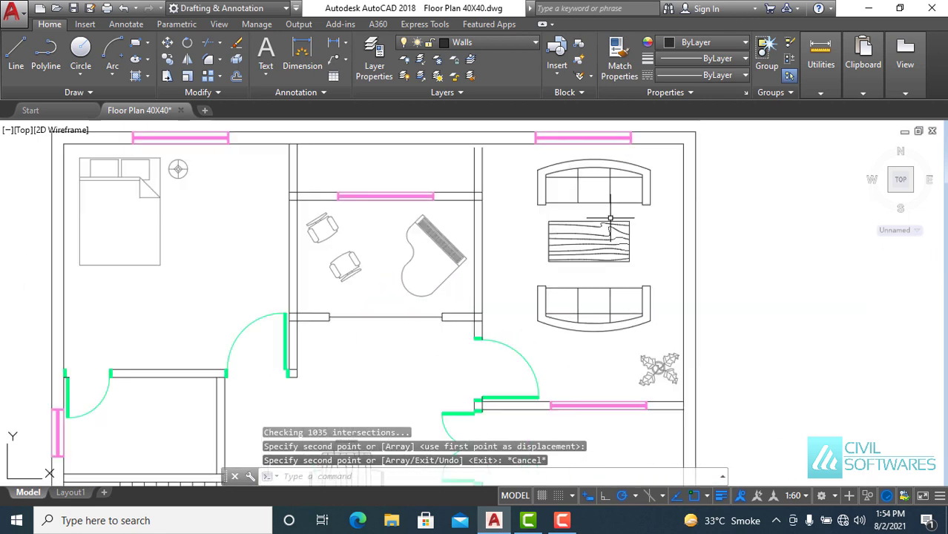
pyautogui.scroll(2, 624, 218)
pyautogui.click(399, 196)
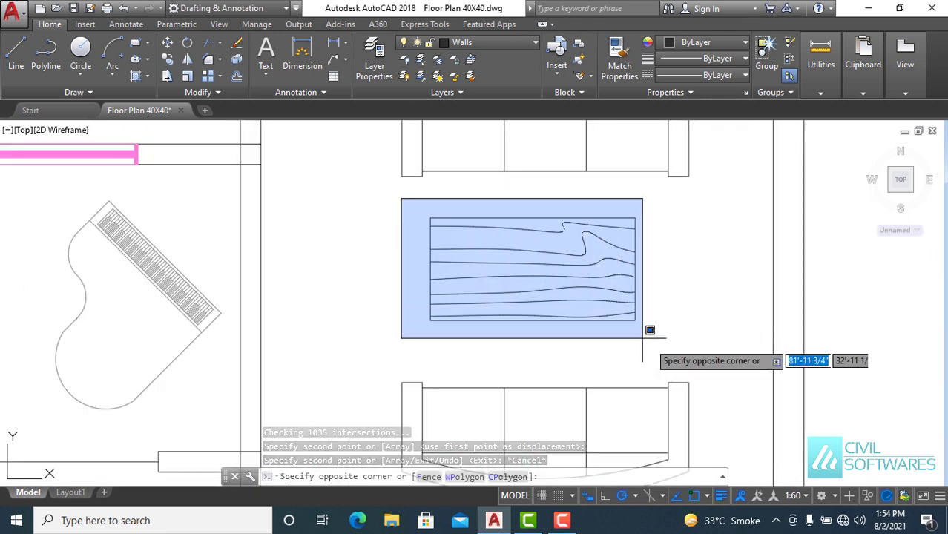
pyautogui.click(696, 360)
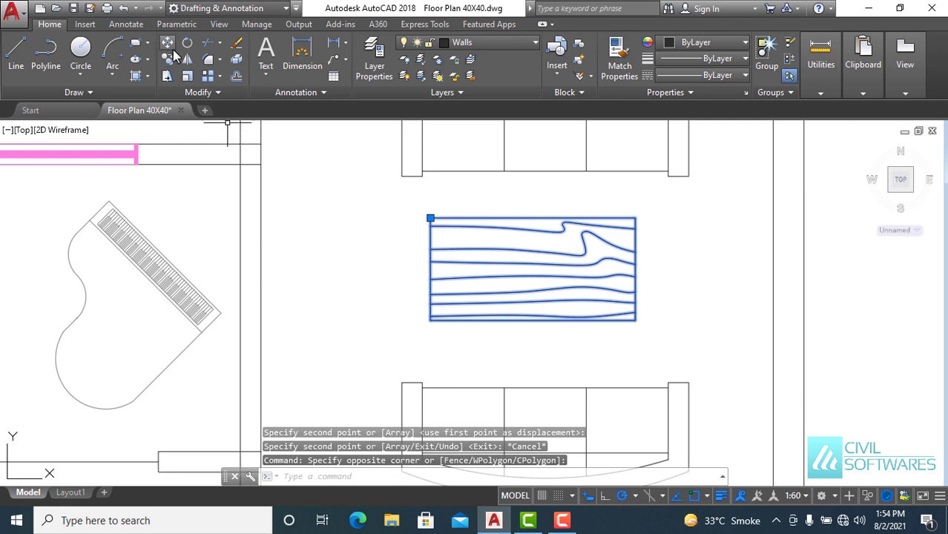
pyautogui.click(168, 44)
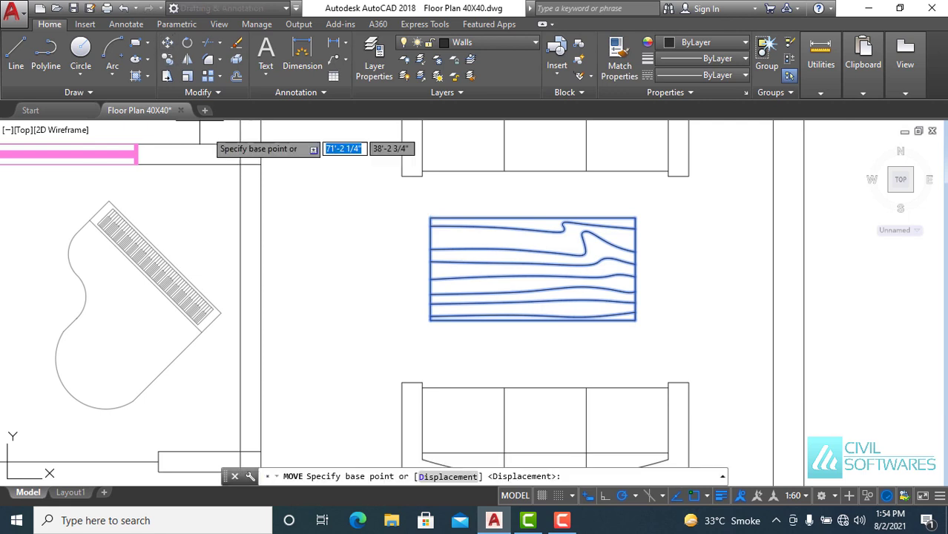
pyautogui.click(635, 319)
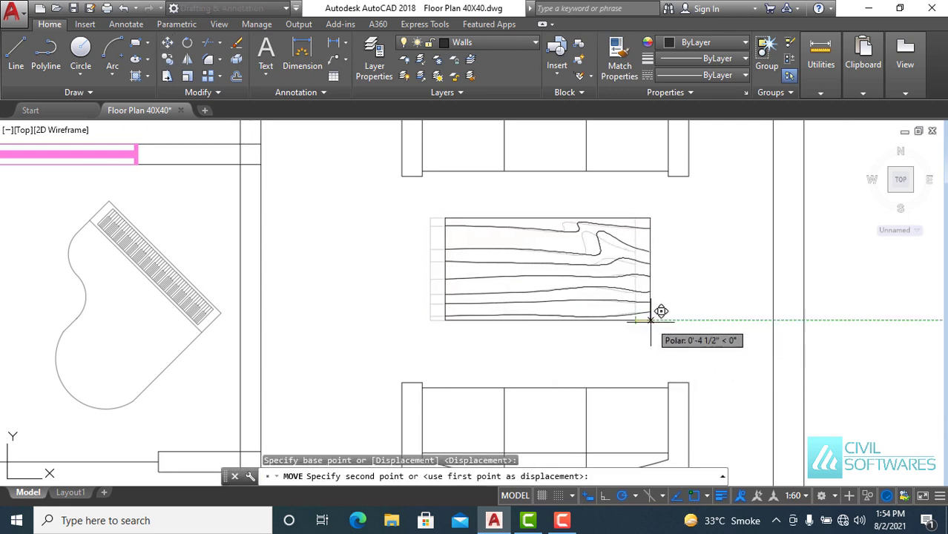
pyautogui.press('Escape')
pyautogui.scroll(-2, 686, 305)
pyautogui.scroll(-4, 689, 307)
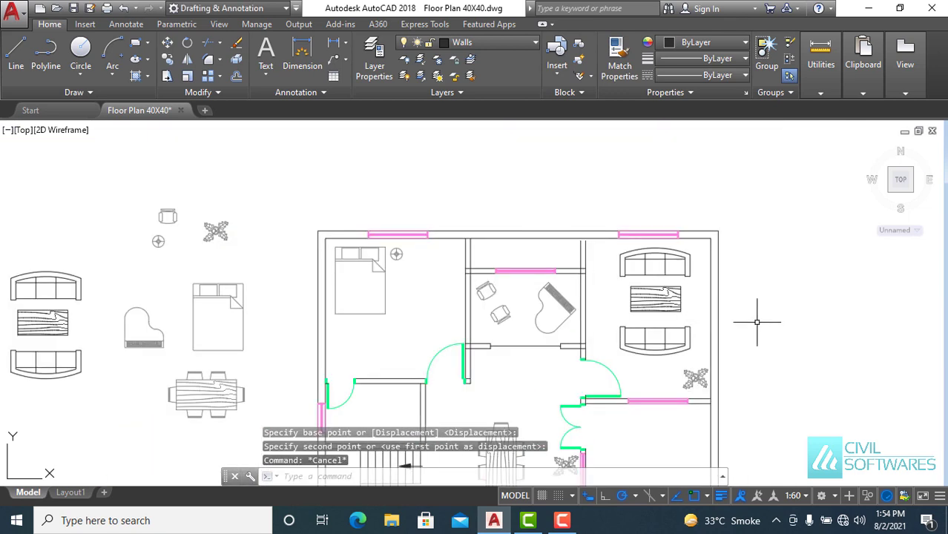
pyautogui.scroll(-2, 757, 322)
pyautogui.moveTo(685, 402)
pyautogui.mouseDown(button='middle')
pyautogui.moveTo(637, 261)
pyautogui.moveTo(627, 299)
pyautogui.mouseUp(button='middle')
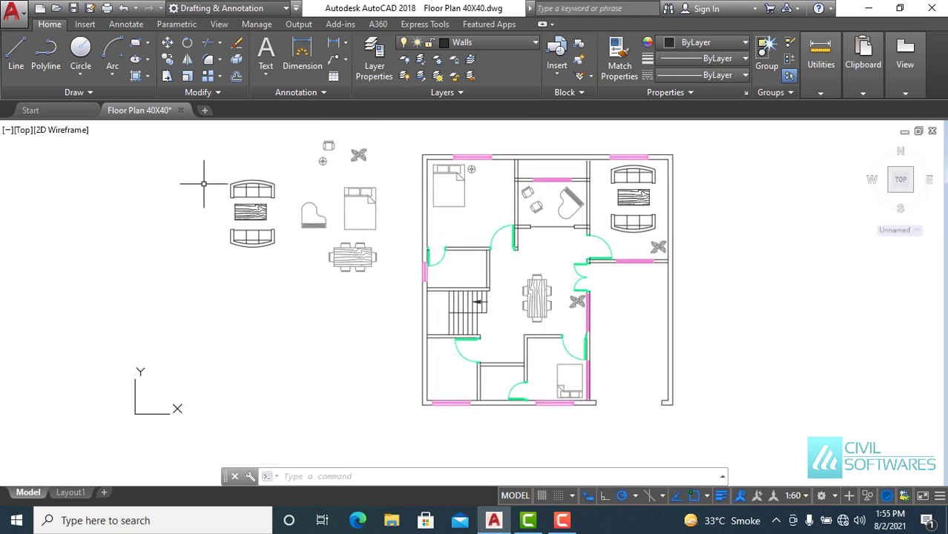
# - Delete the spare furniture blocks left outside the plan
pyautogui.click(219, 129)
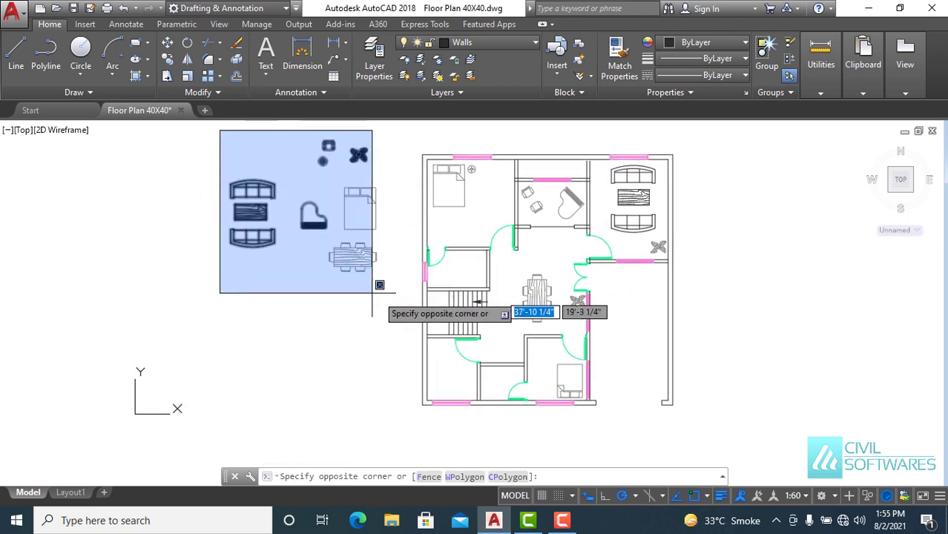
pyautogui.click(400, 305)
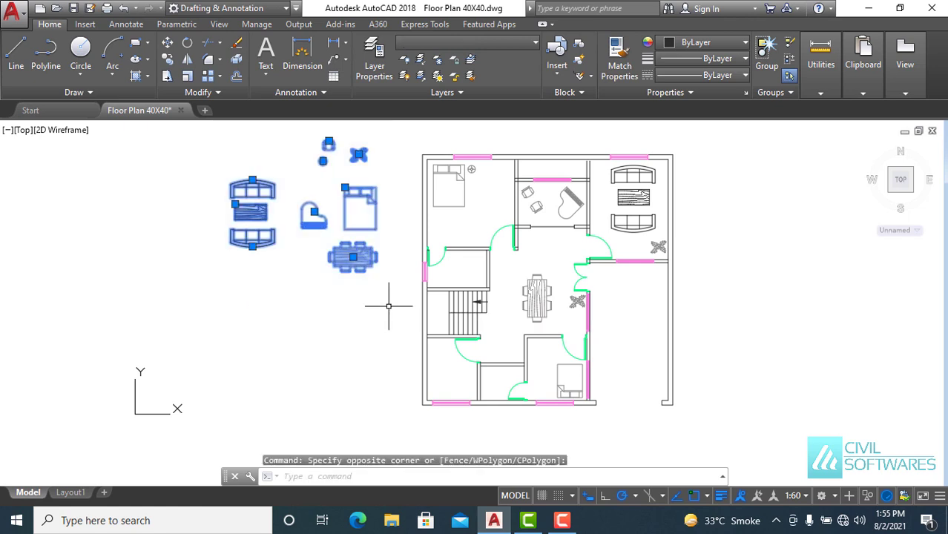
pyautogui.press('Delete')
# - Add the Sink - Oval top and toilet blocks from the House Designer samples
pyautogui.hotkey('ctrl', '2')
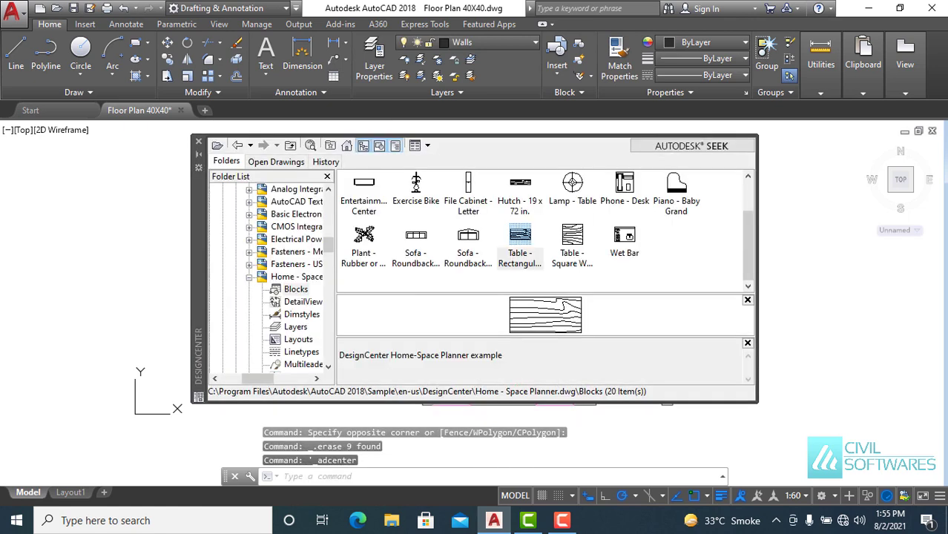
pyautogui.scroll(2, 413, 265)
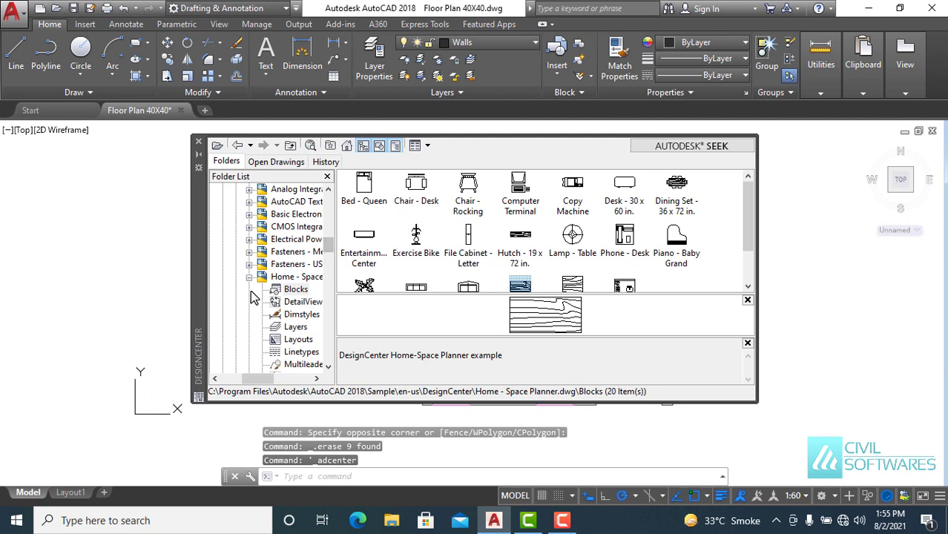
pyautogui.scroll(-1, 253, 289)
pyautogui.scroll(-1, 255, 289)
pyautogui.scroll(-1, 257, 288)
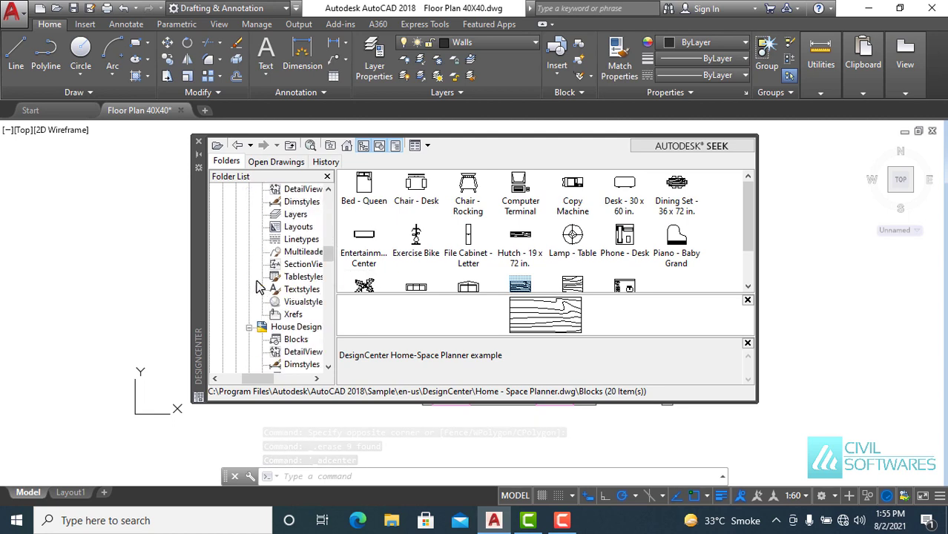
pyautogui.click(295, 339)
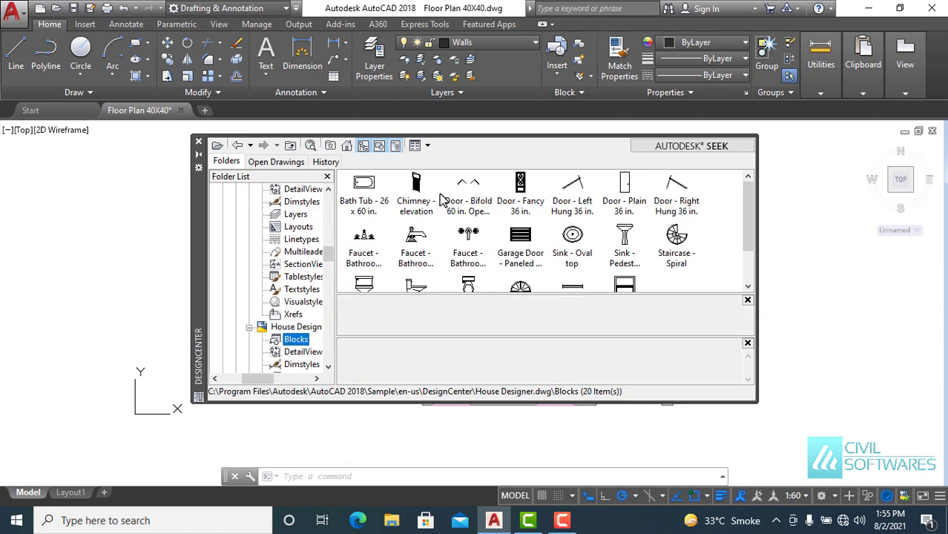
pyautogui.moveTo(576, 244); pyautogui.dragTo(104, 244)
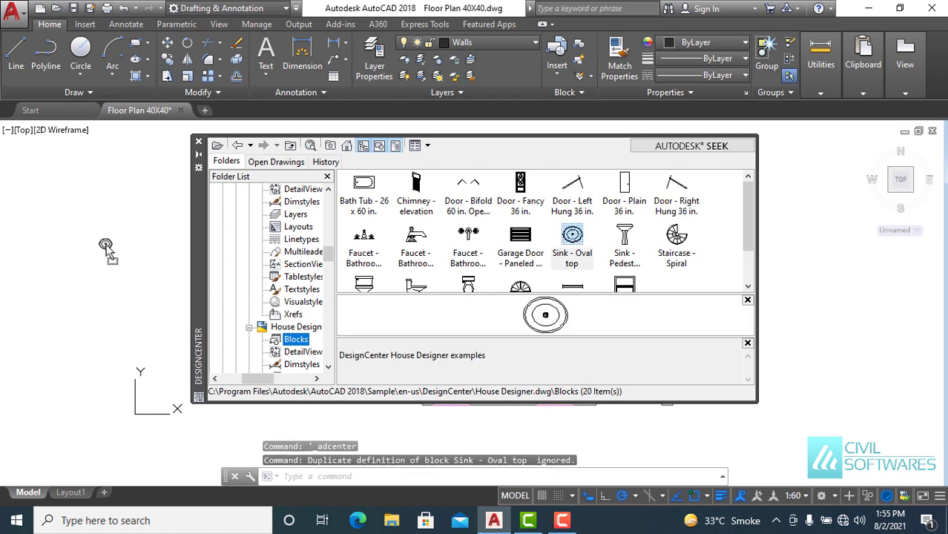
pyautogui.moveTo(468, 288); pyautogui.dragTo(110, 291)
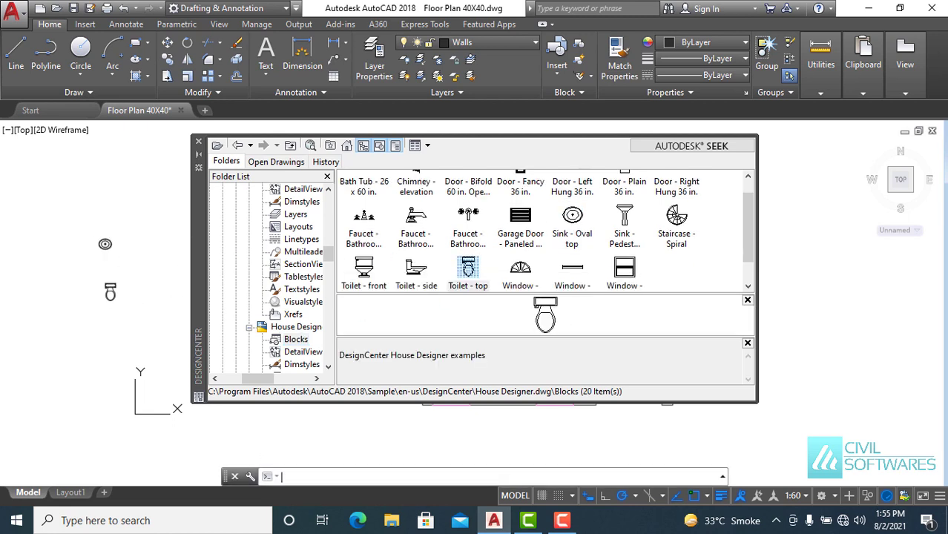
# - Add the Wall Cabinet - 18 x 36 in and single sink blocks from the kitchen samples, then close the palette
pyautogui.scroll(-1, 282, 290)
pyautogui.scroll(-1, 282, 289)
pyautogui.scroll(-2, 282, 290)
pyautogui.scroll(-2, 289, 308)
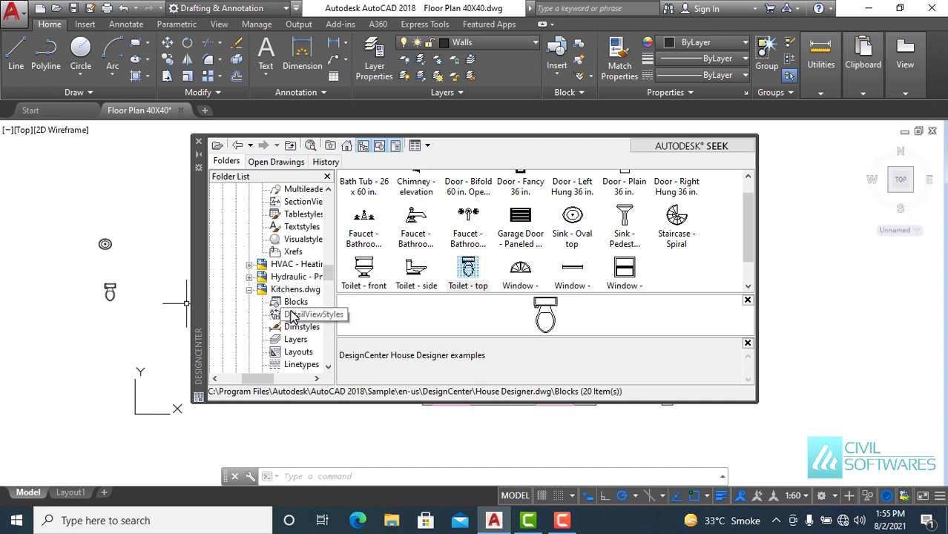
pyautogui.click(294, 301)
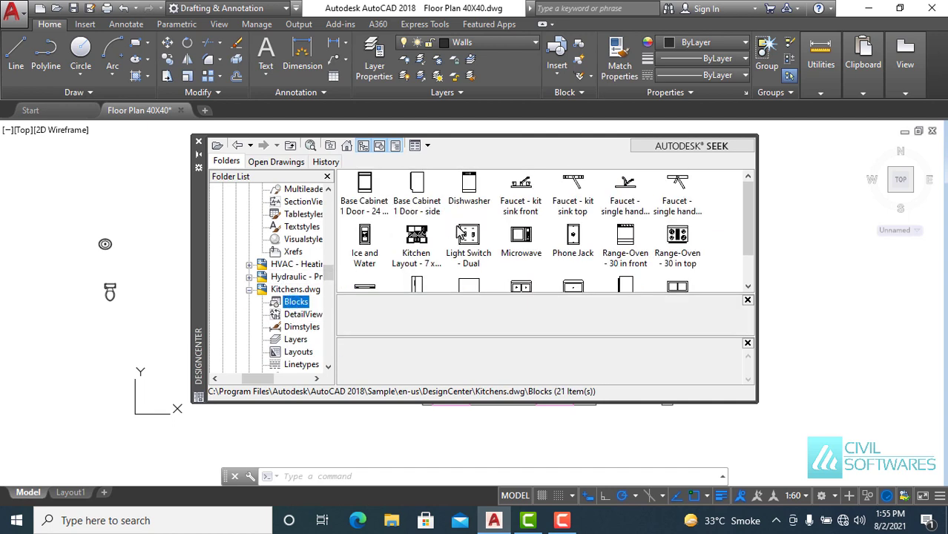
pyautogui.scroll(-1, 460, 233)
pyautogui.click(677, 249)
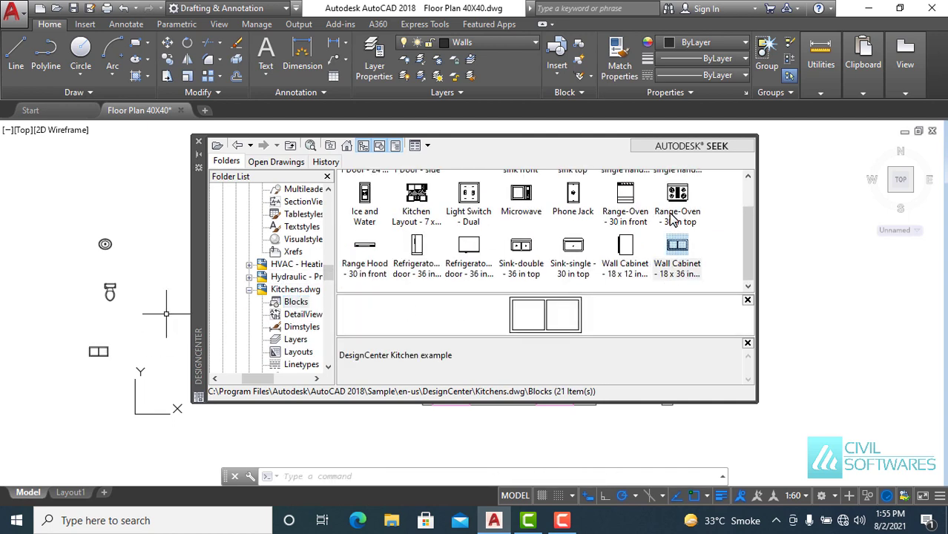
pyautogui.moveTo(677, 194); pyautogui.dragTo(479, 273)
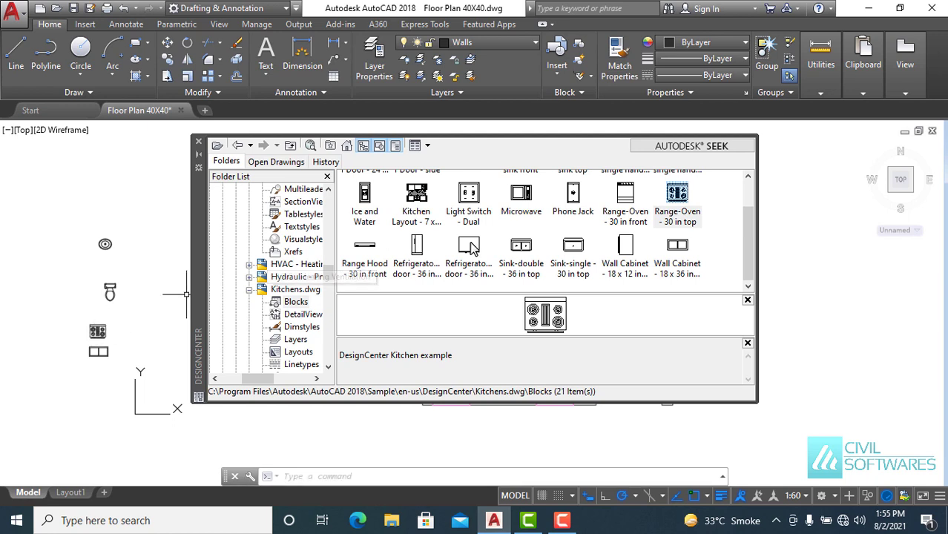
pyautogui.moveTo(572, 248); pyautogui.dragTo(137, 305)
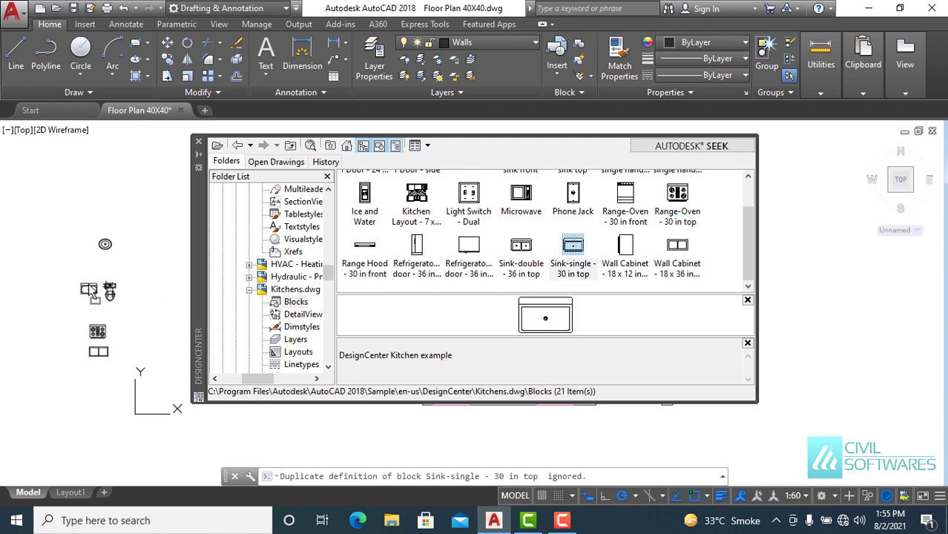
pyautogui.click(198, 148)
pyautogui.scroll(2, 468, 274)
# - Move all the new fixture blocks to just left of the floor plan
pyautogui.scroll(-2, 346, 282)
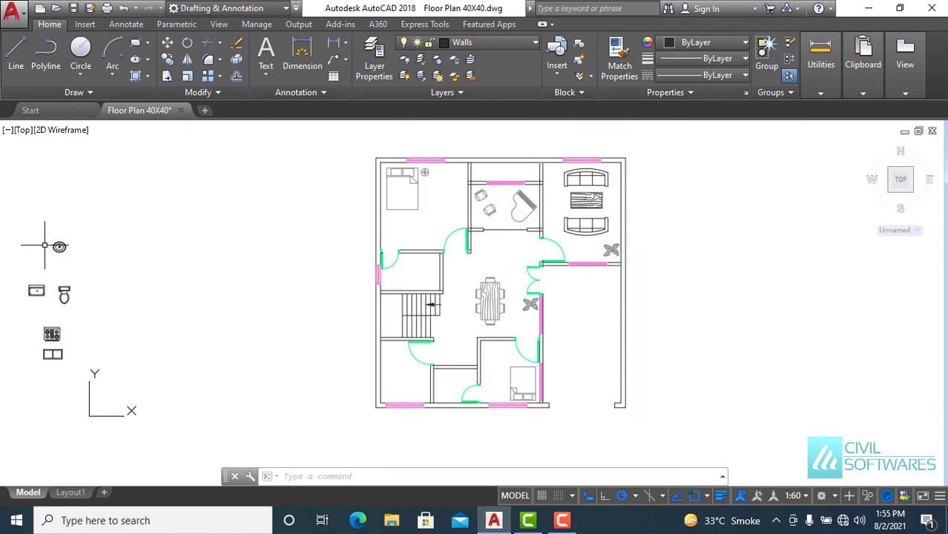
pyautogui.click(6, 230)
pyautogui.click(128, 388)
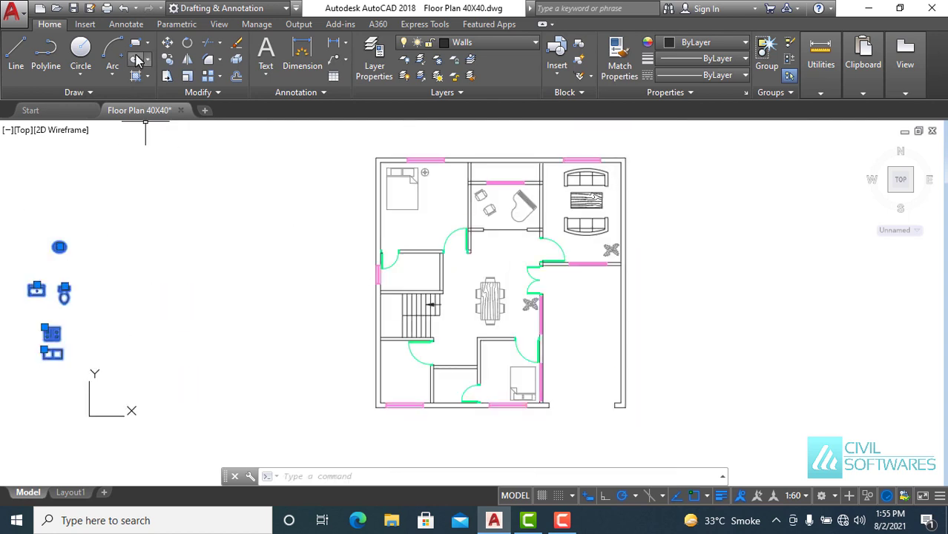
pyautogui.click(168, 43)
pyautogui.click(52, 354)
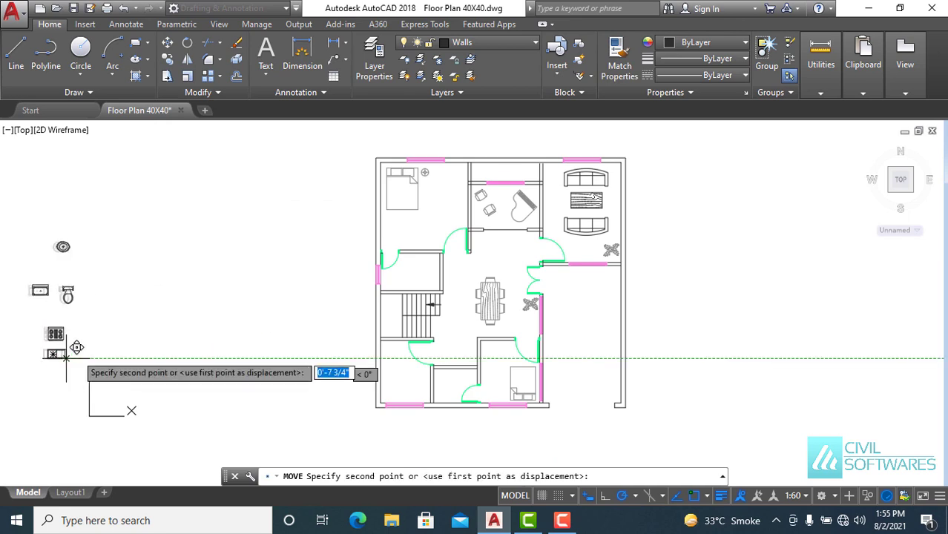
pyautogui.click(346, 335)
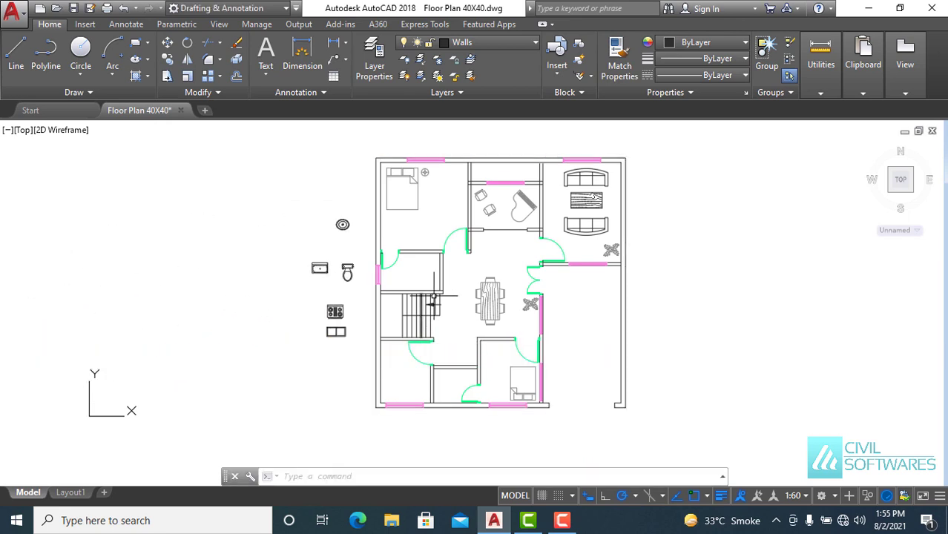
pyautogui.scroll(2, 439, 281)
pyautogui.scroll(2, 396, 211)
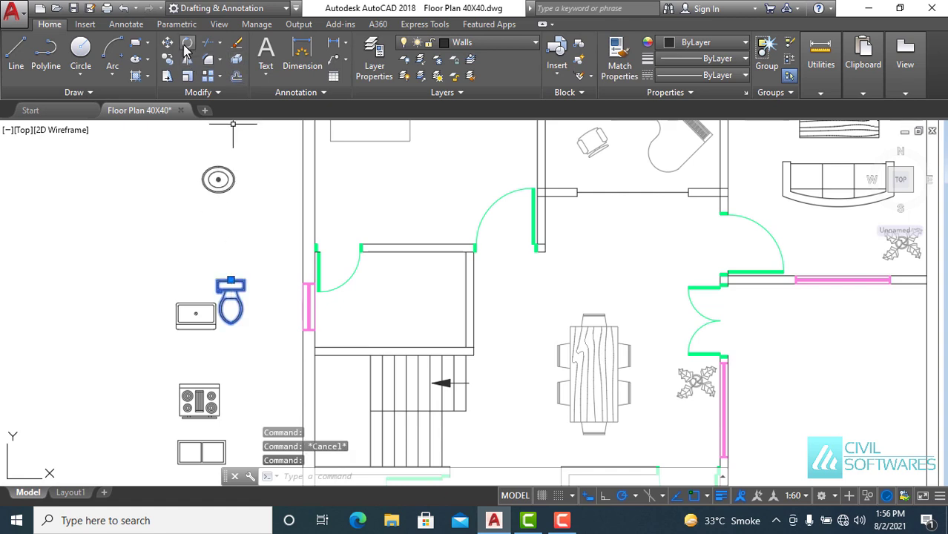
# - Copy the toilet into the bathroom above the staircase and rotate it sideways
pyautogui.click(167, 61)
pyautogui.click(231, 284)
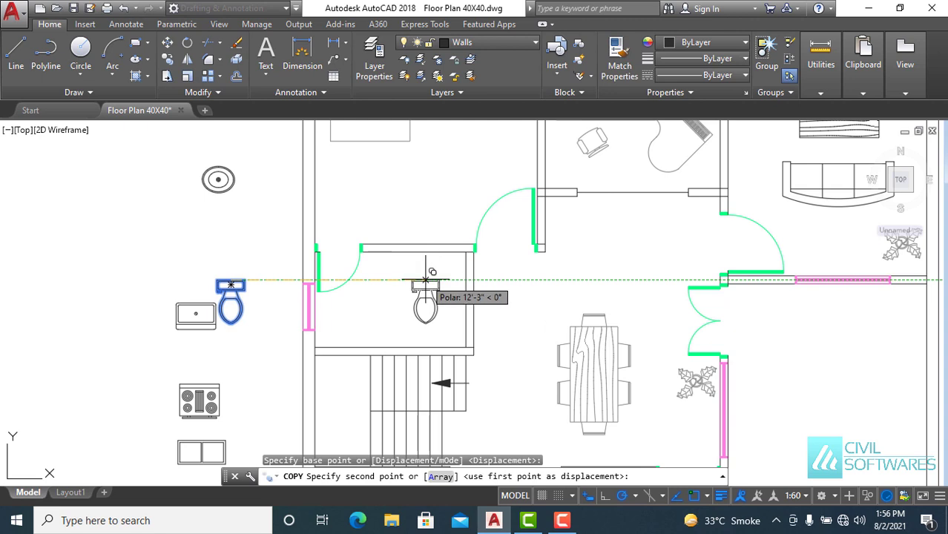
pyautogui.click(393, 300)
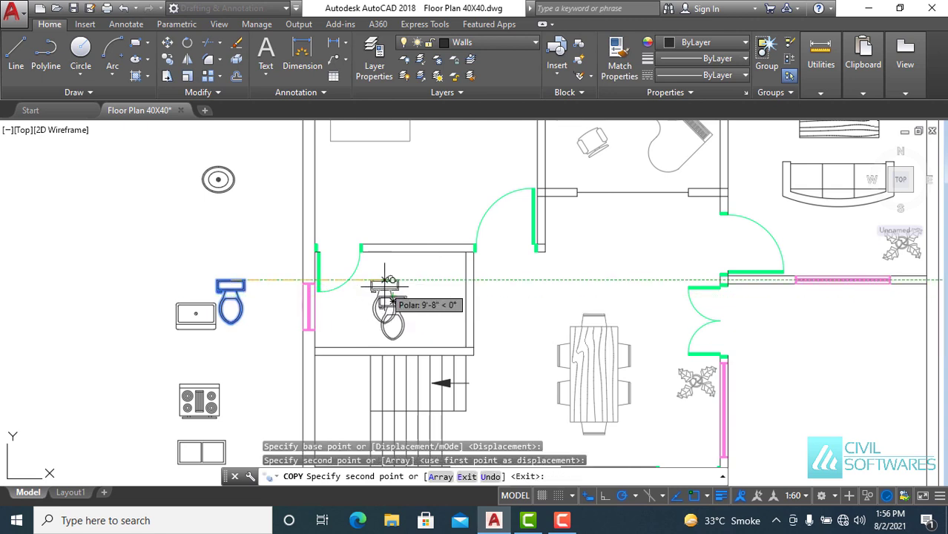
pyautogui.press('Escape')
pyautogui.click(369, 291)
pyautogui.click(434, 340)
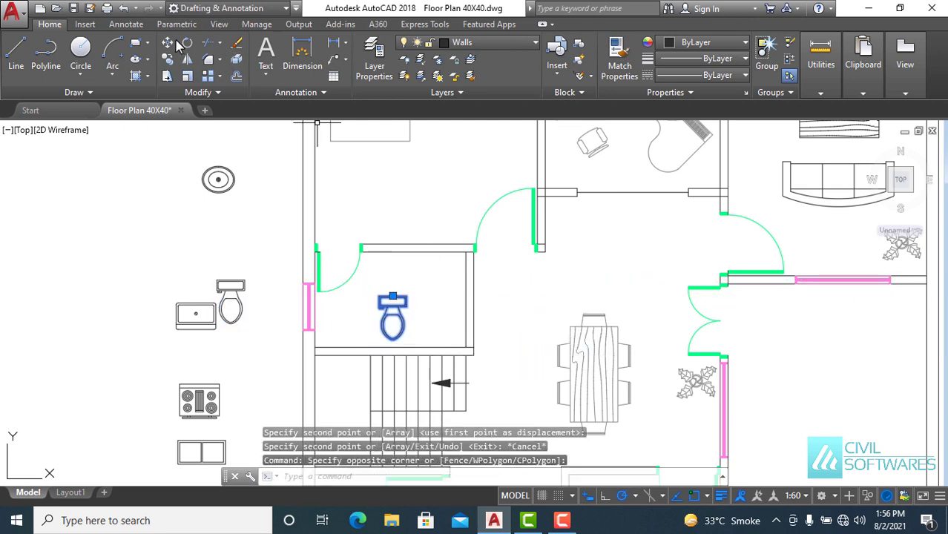
pyautogui.click(187, 43)
pyautogui.click(392, 300)
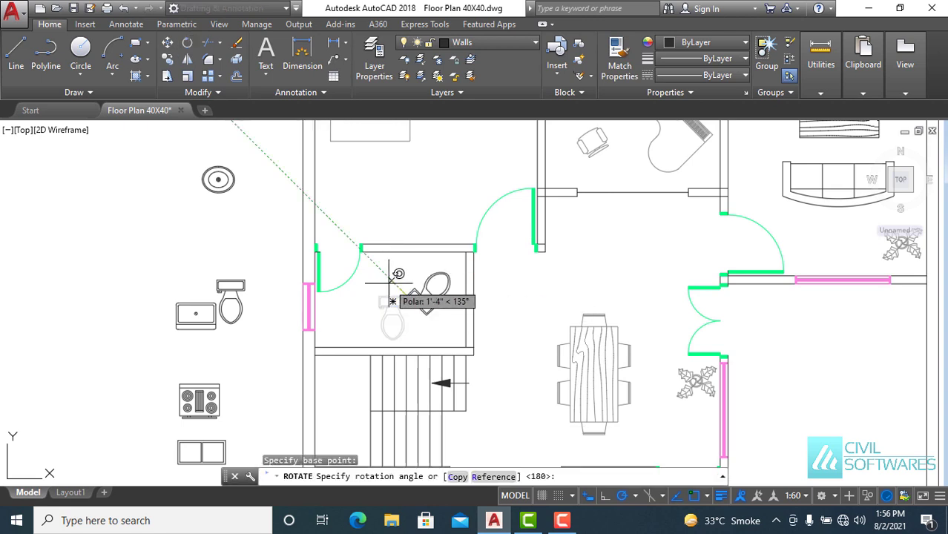
pyautogui.click(406, 280)
# - Select the rotated toilet and begin copying it from a base point on it
pyautogui.click(339, 276)
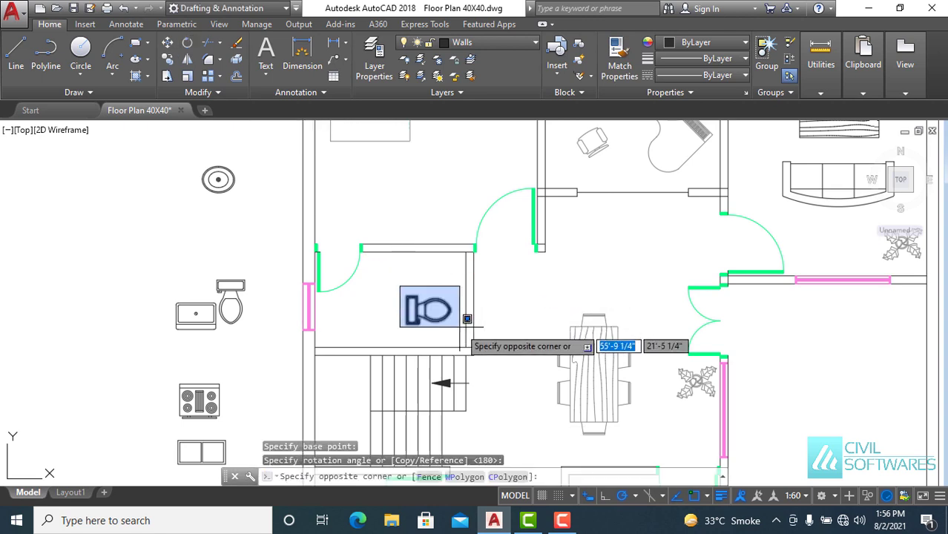
pyautogui.click(456, 339)
pyautogui.click(169, 62)
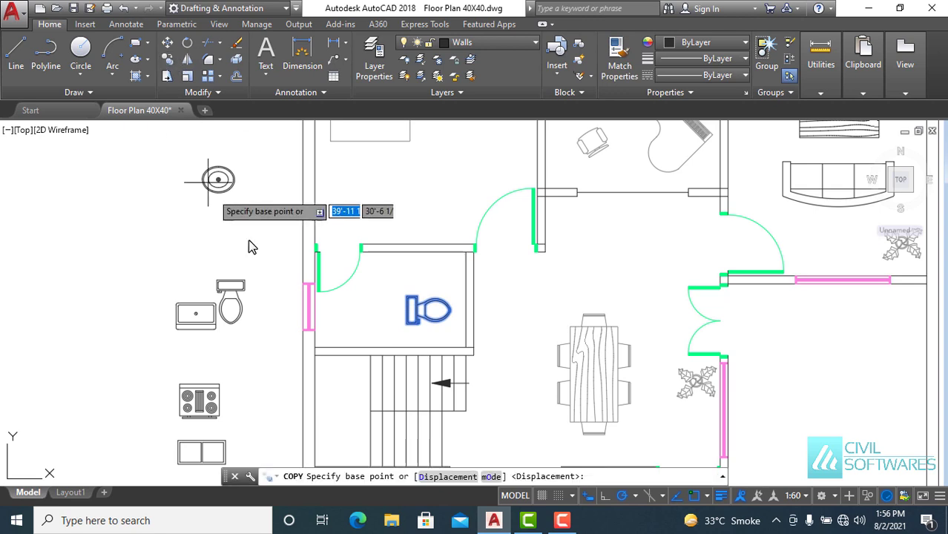
pyautogui.click(407, 311)
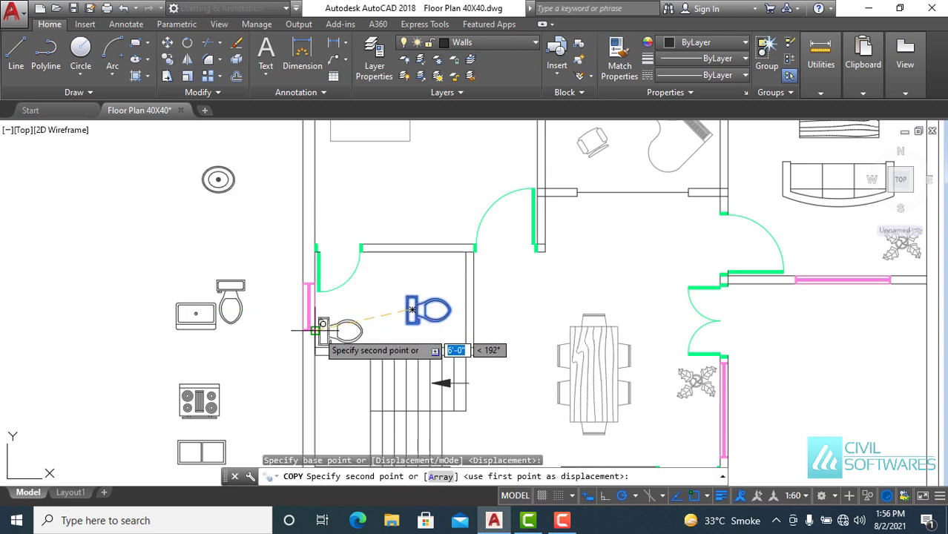
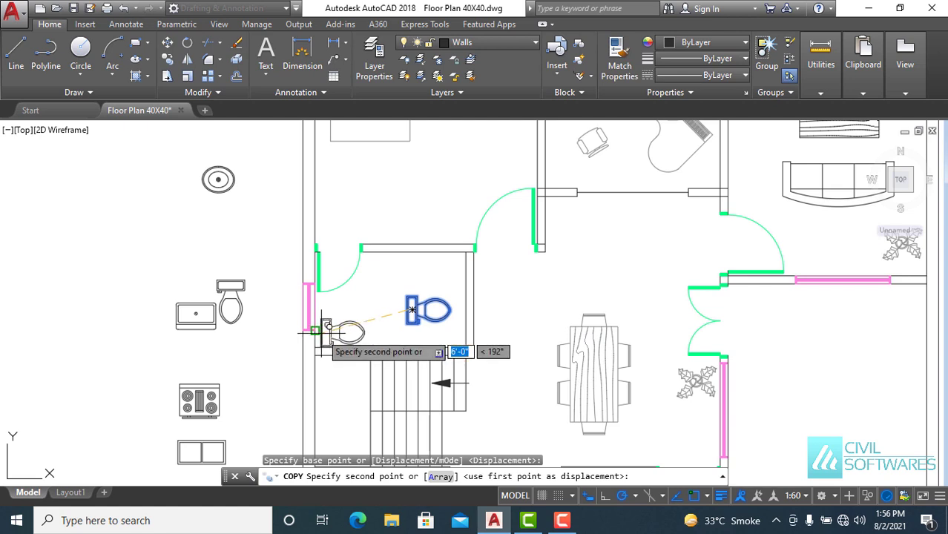
# - Place the toilet copy against the small bathroom's left wall, abandoning a trial move of it
pyautogui.click(316, 331)
pyautogui.press('Escape')
pyautogui.scroll(4, 354, 348)
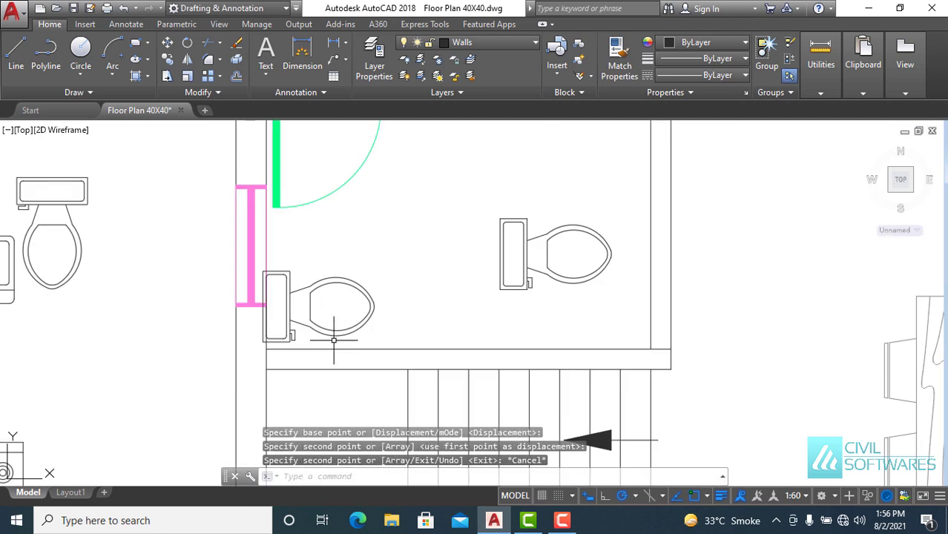
pyautogui.click(334, 285)
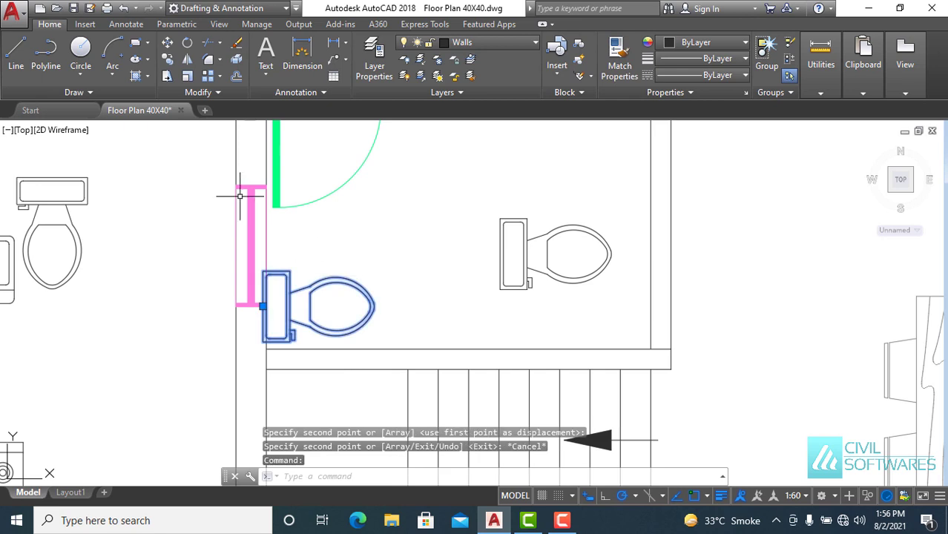
pyautogui.click(165, 44)
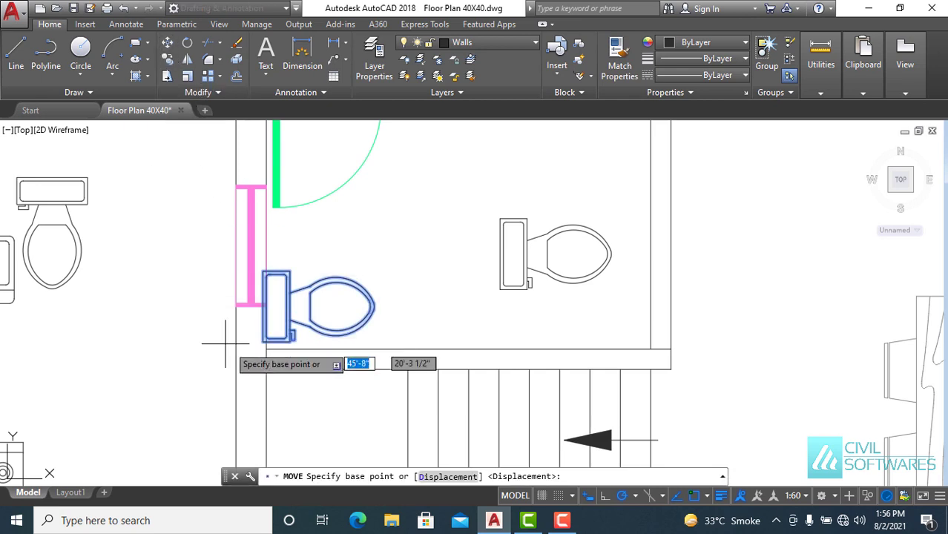
pyautogui.click(263, 342)
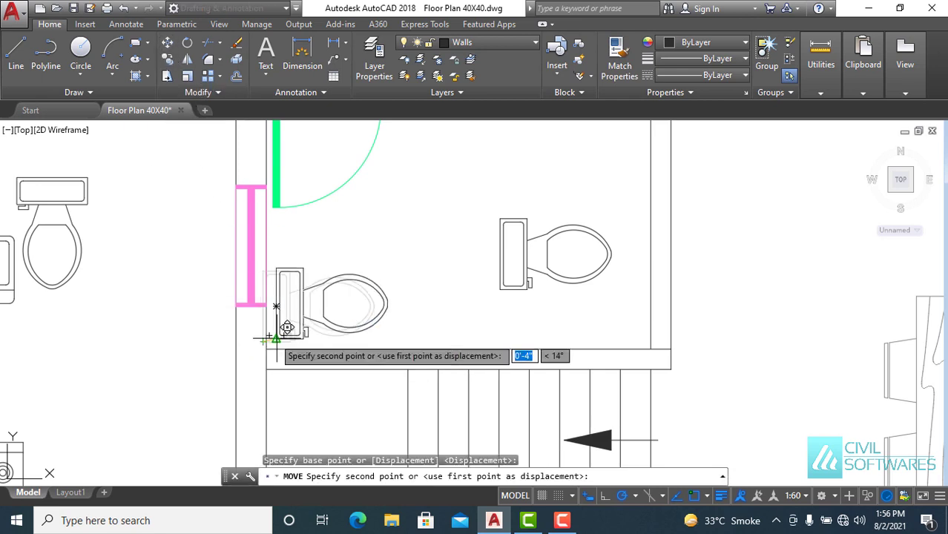
pyautogui.press('Escape')
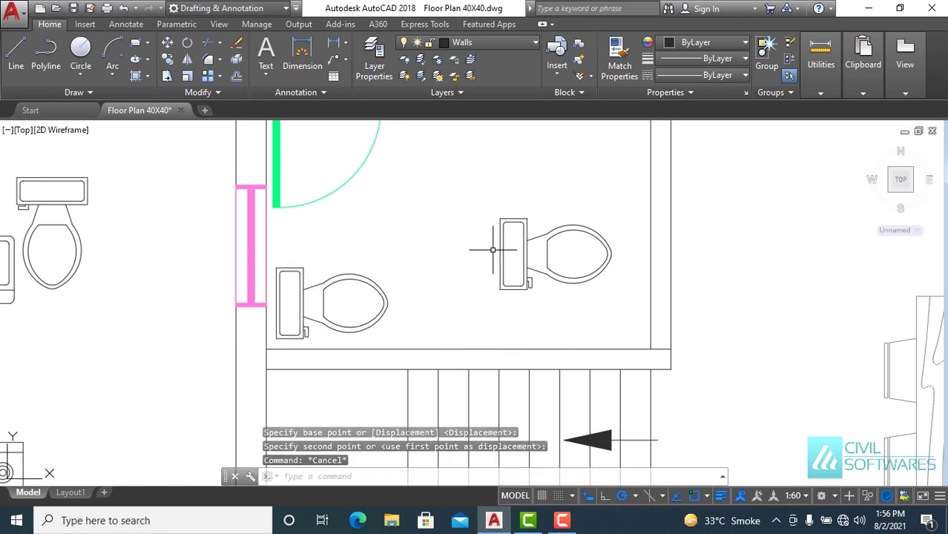
# - Window-select the extra toilet and delete it, leaving the round fixture symbol untouched
pyautogui.click(490, 186)
pyautogui.click(621, 300)
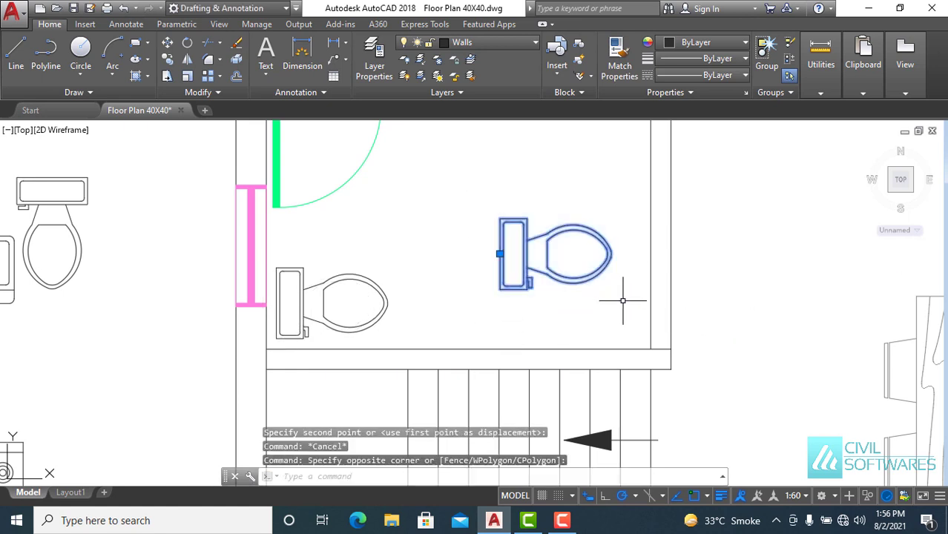
pyautogui.press('Delete')
pyautogui.scroll(-2, 430, 289)
pyautogui.scroll(-2, 308, 271)
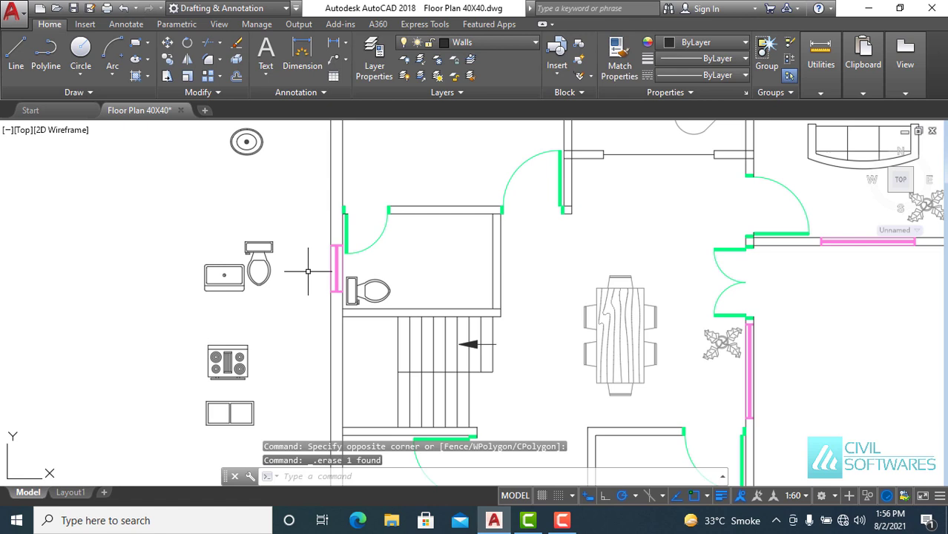
pyautogui.click(245, 141)
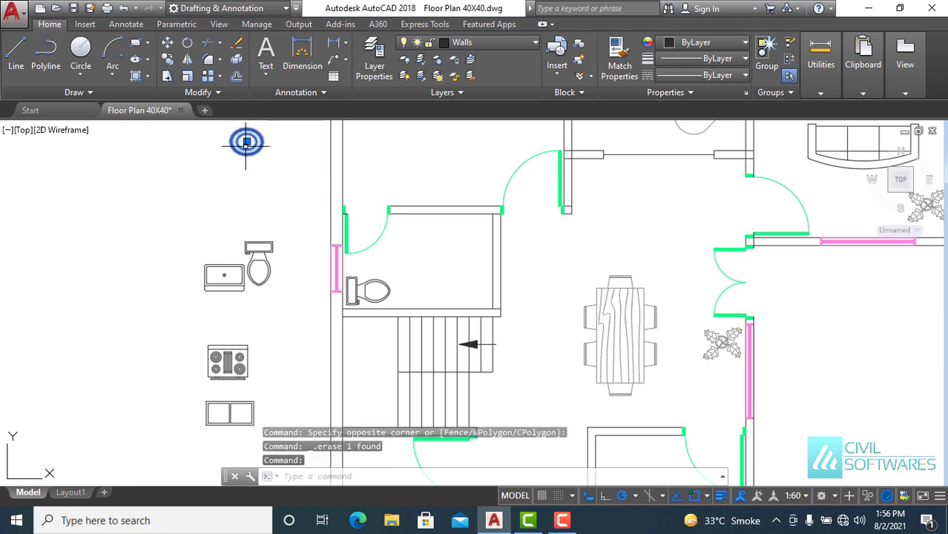
pyautogui.moveTo(247, 142)
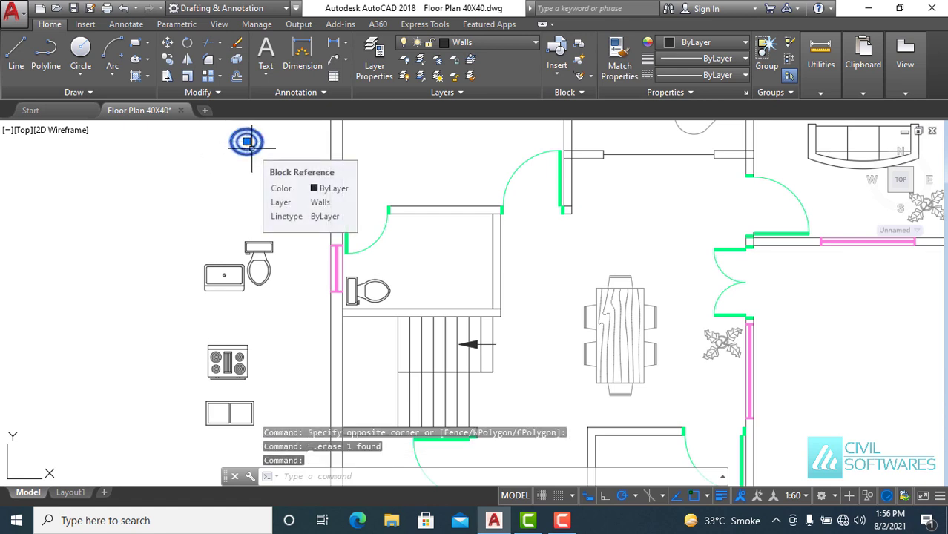
pyautogui.press('Escape')
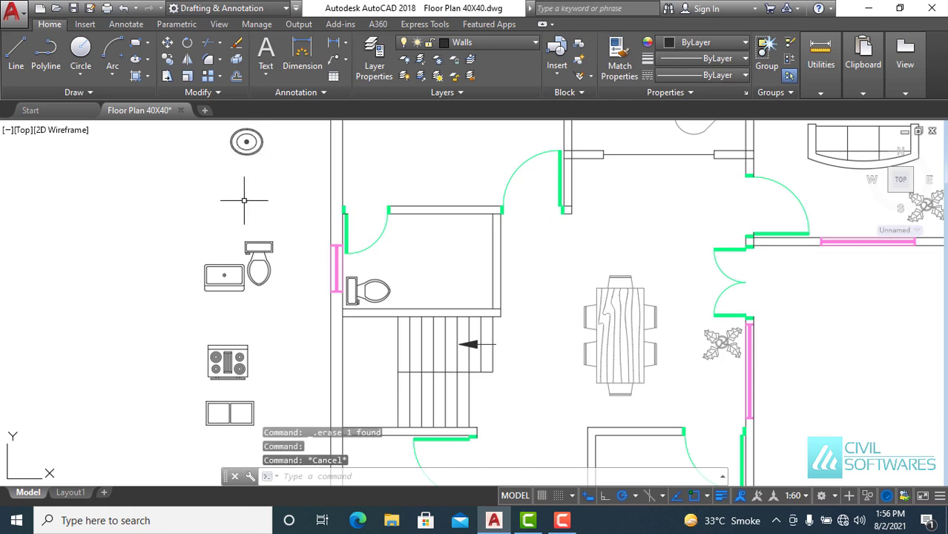
pyautogui.hotkey('ctrl', '2')
# - Drag the 'Bath Tub - 26 x 60 in.' block from House Designer.dwg into the drawing left of the plan
pyautogui.scroll(1, 417, 224)
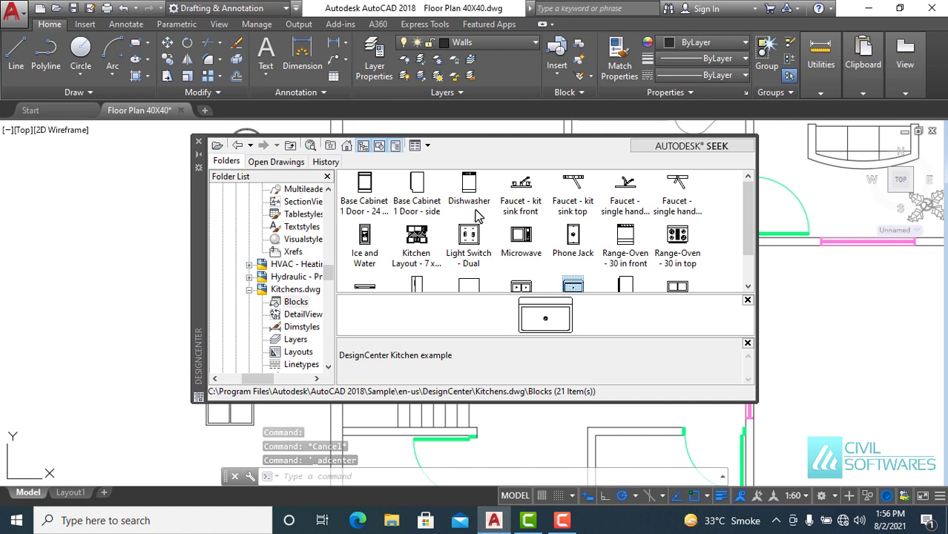
pyautogui.scroll(-1, 477, 215)
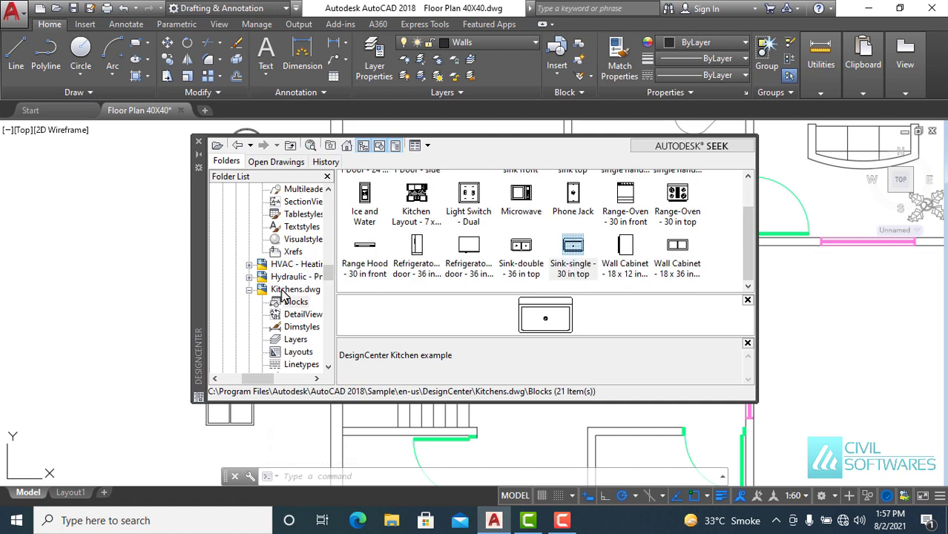
pyautogui.scroll(-1, 283, 298)
pyautogui.scroll(-1, 285, 307)
pyautogui.scroll(-1, 286, 318)
pyautogui.scroll(-1, 289, 326)
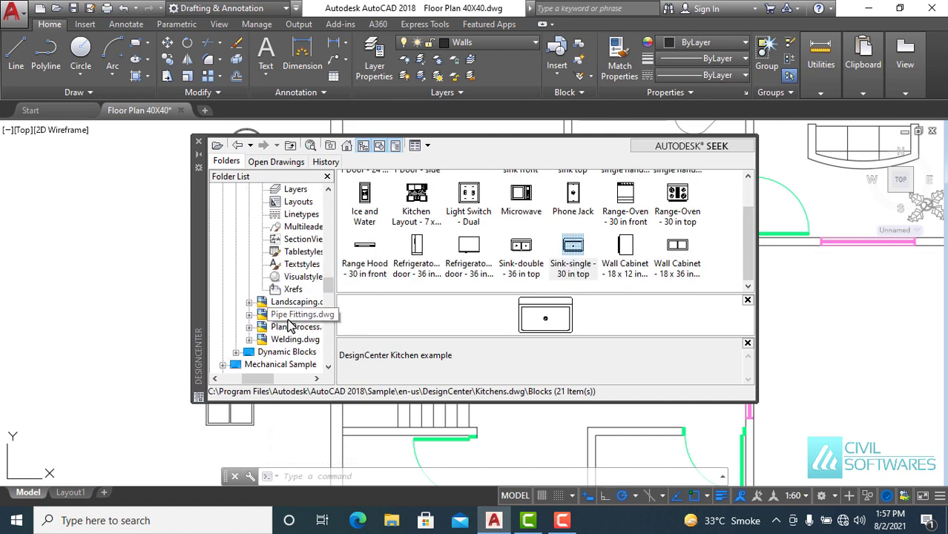
pyautogui.scroll(2, 291, 326)
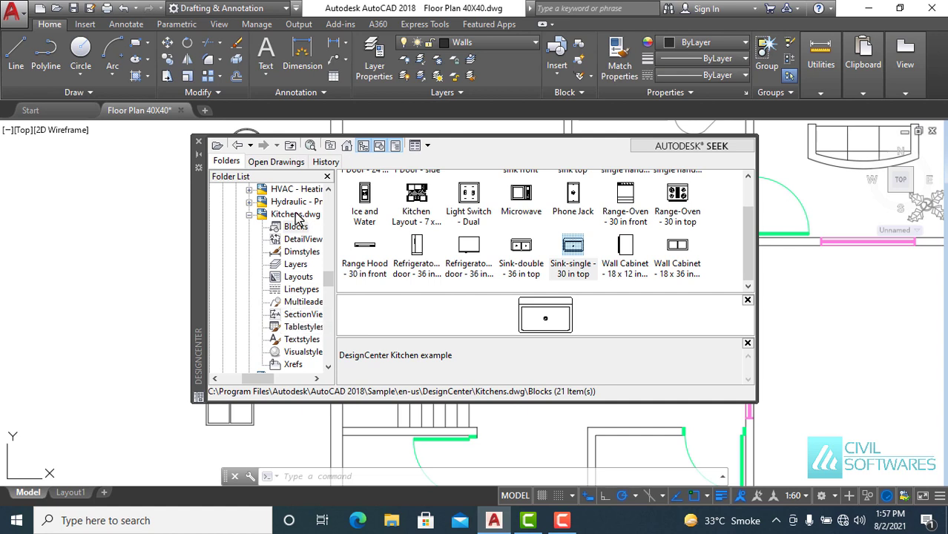
pyautogui.scroll(1, 296, 217)
pyautogui.scroll(2, 295, 217)
pyautogui.scroll(2, 295, 217)
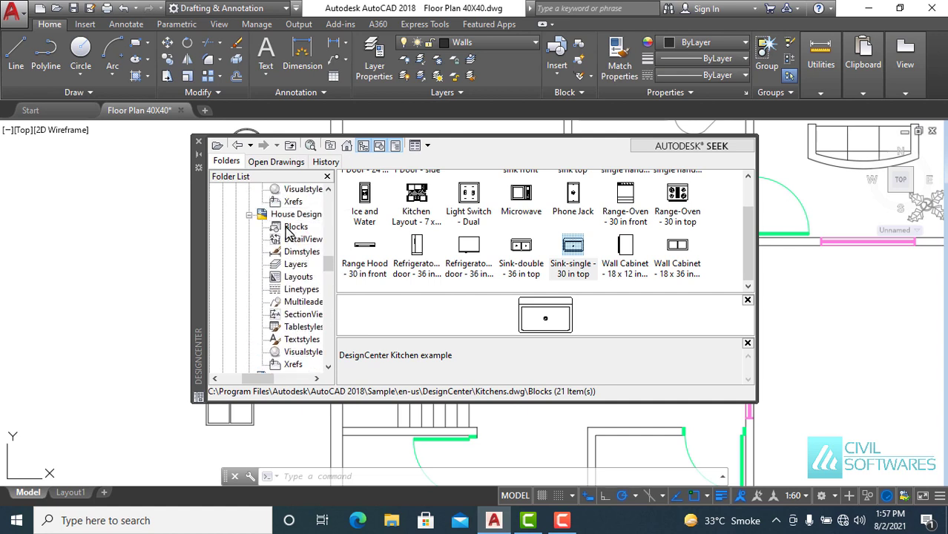
pyautogui.click(294, 227)
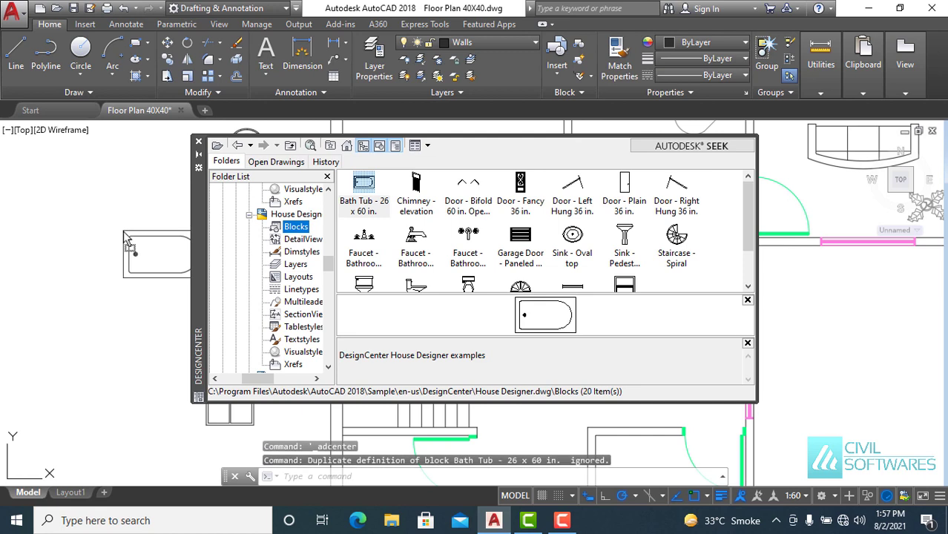
pyautogui.moveTo(365, 184); pyautogui.dragTo(163, 255)
pyautogui.click(198, 141)
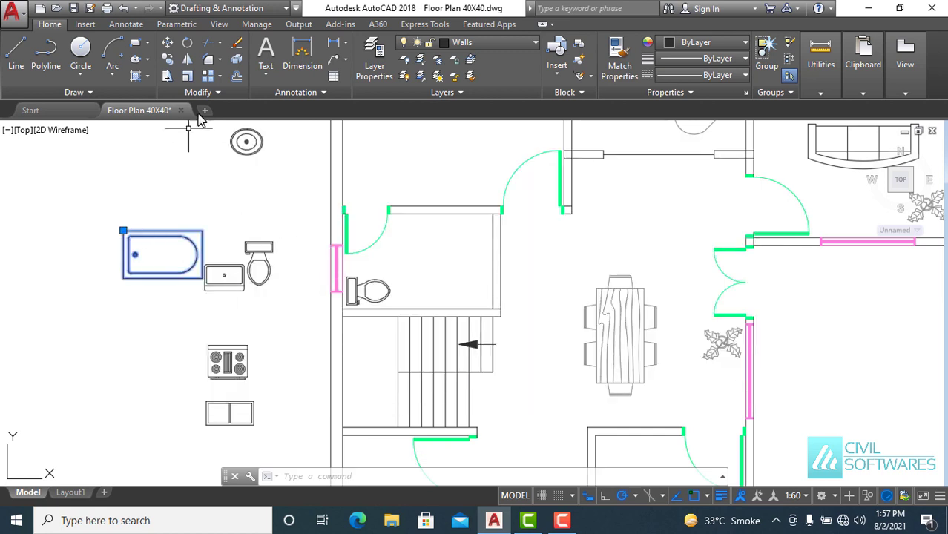
# - Rotate the bathtub 270° about its centre and move it into the bathroom corner beside the toilet
pyautogui.click(187, 46)
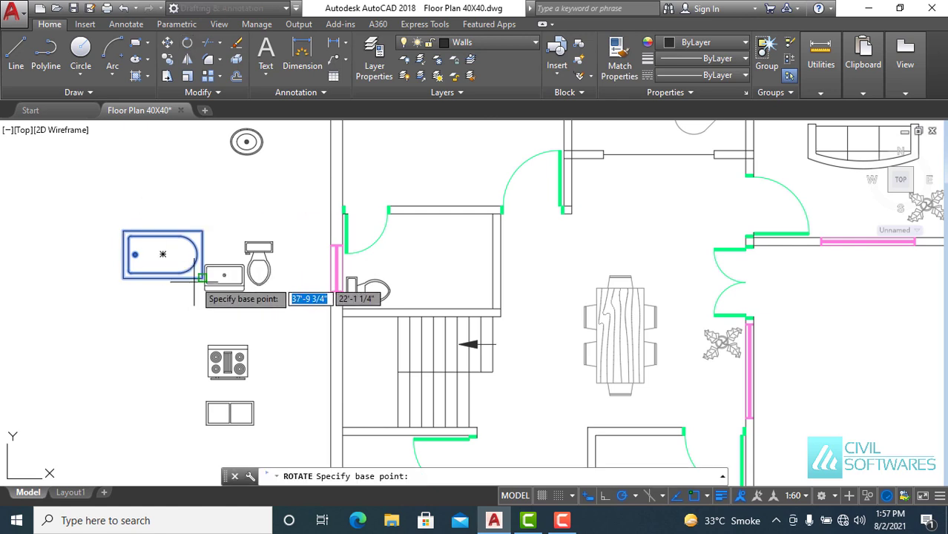
pyautogui.click(163, 255)
pyautogui.click(197, 301)
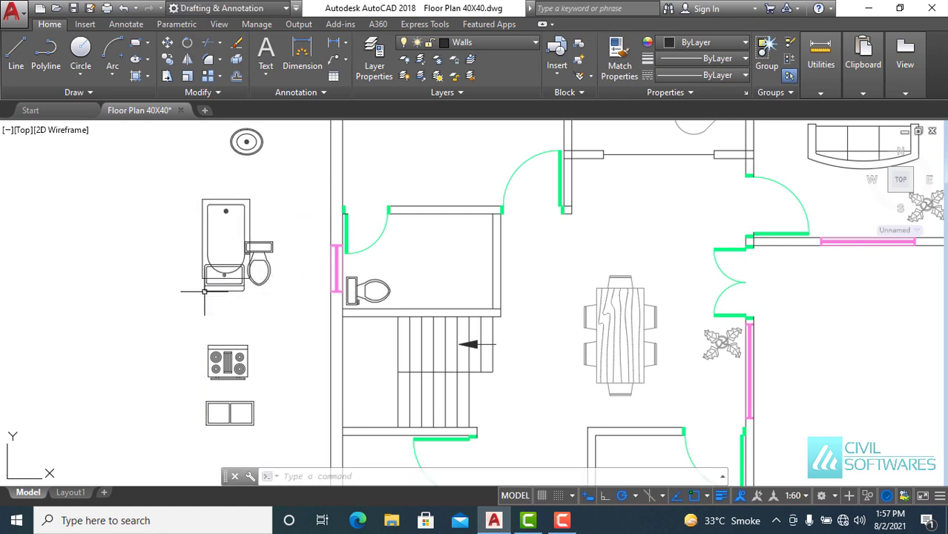
pyautogui.click(242, 201)
pyautogui.click(248, 198)
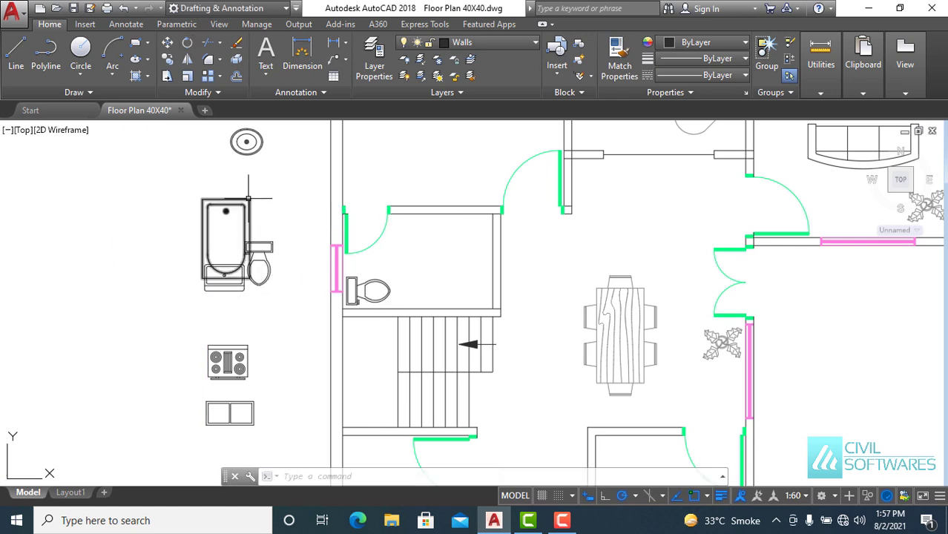
pyautogui.click(168, 44)
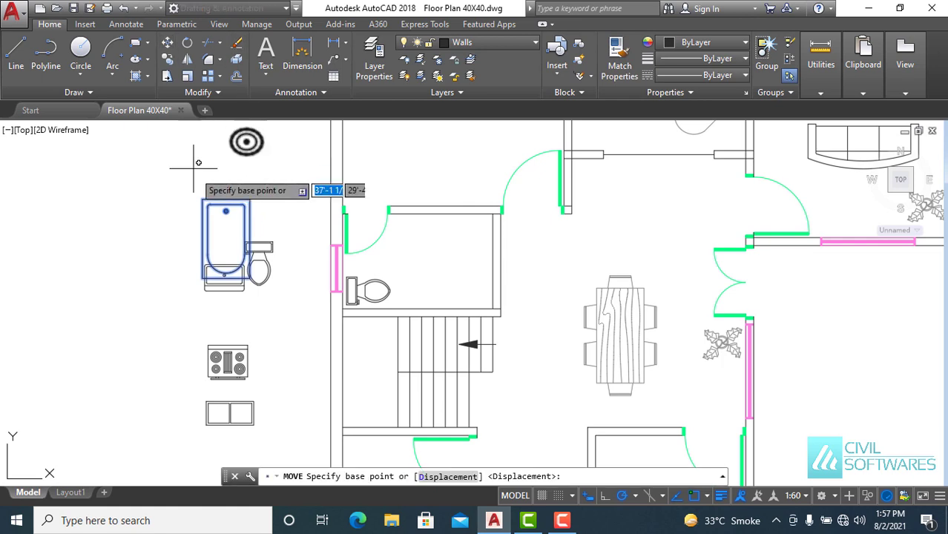
pyautogui.click(242, 207)
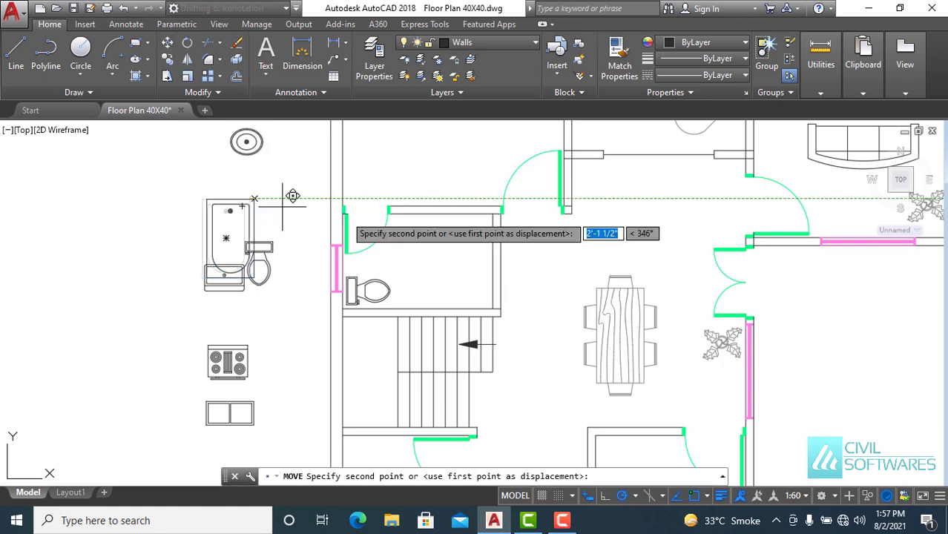
pyautogui.click(493, 214)
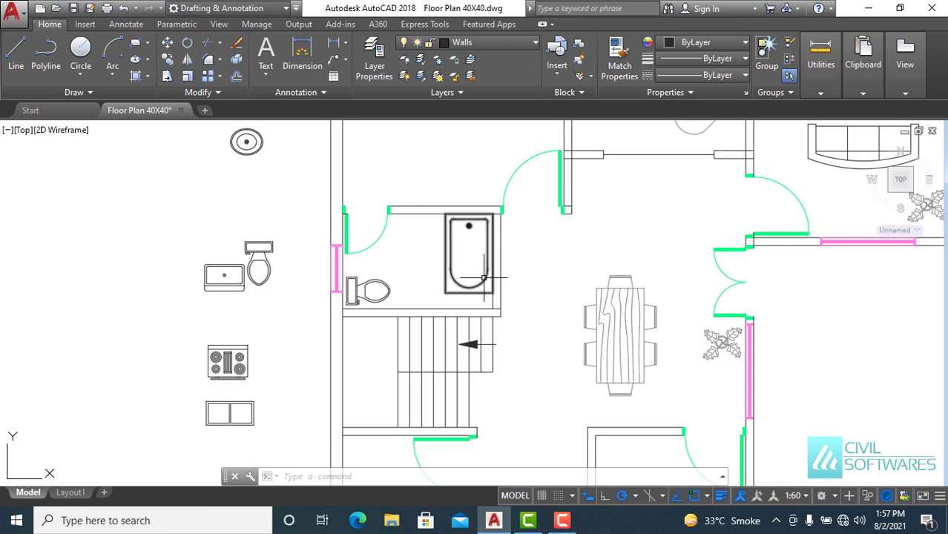
pyautogui.scroll(-2, 549, 235)
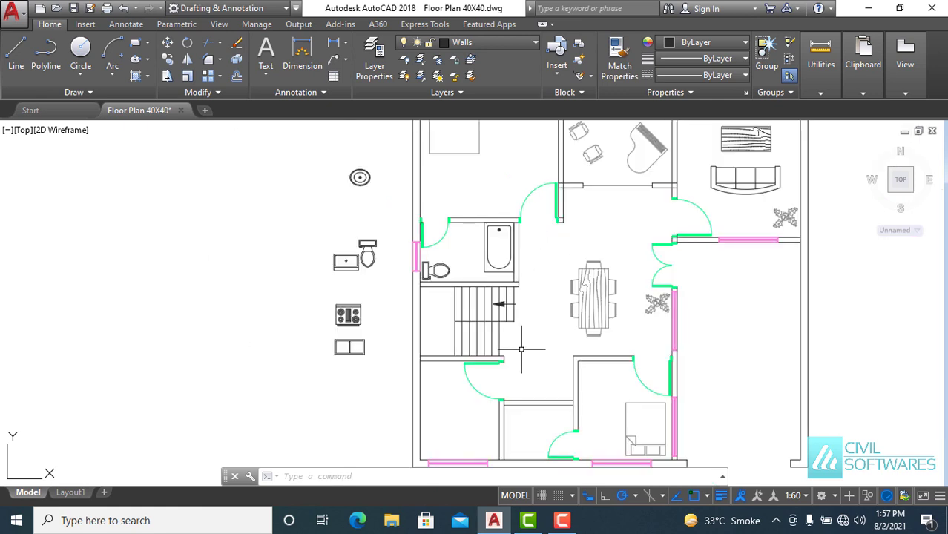
# - Copy the spare toilet against the top wall of the second small bathroom beside the bedroom
pyautogui.moveTo(502, 341); pyautogui.dragTo(436, 303, button='middle')
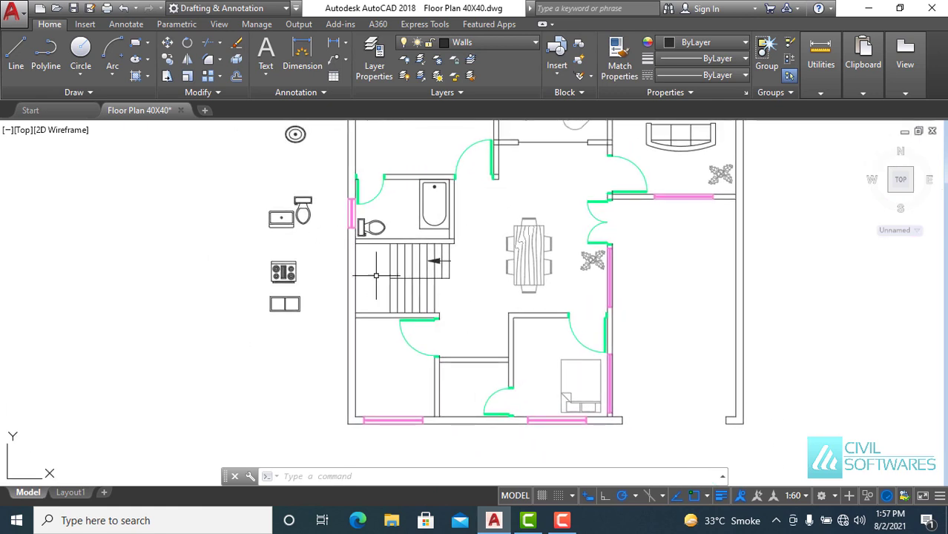
pyautogui.click(310, 197)
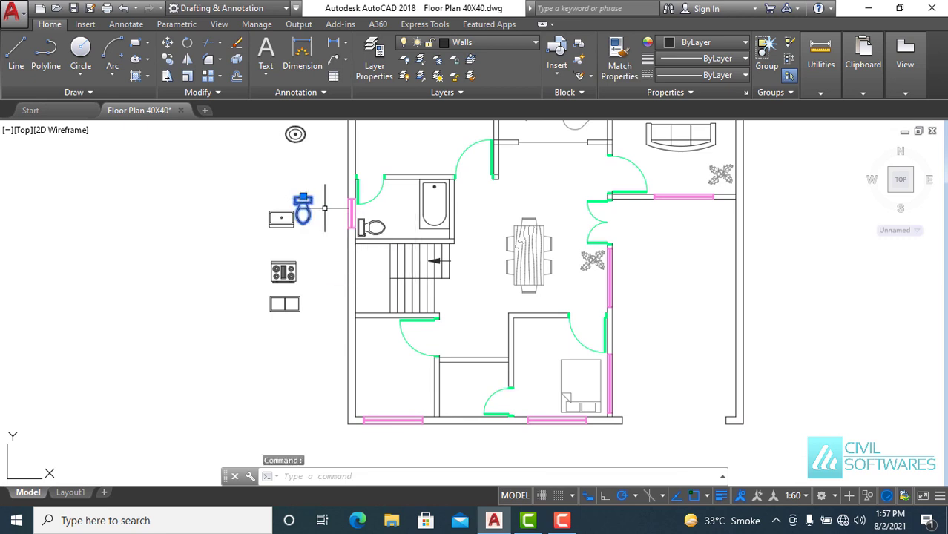
pyautogui.click(167, 59)
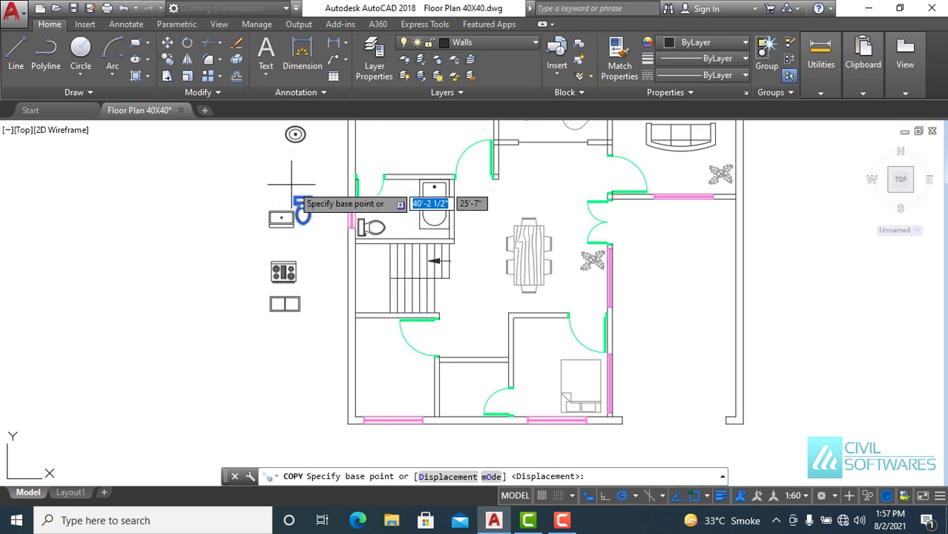
pyautogui.click(304, 199)
pyautogui.scroll(4, 504, 388)
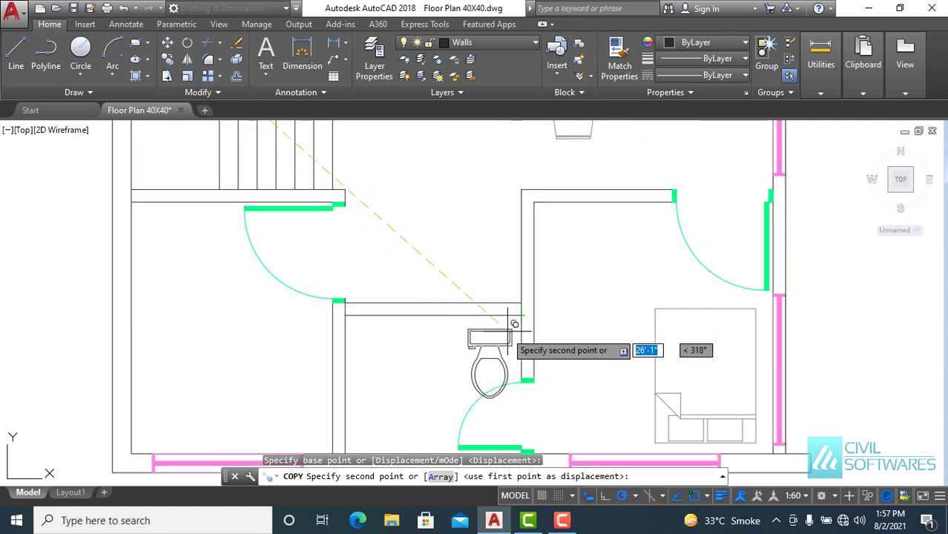
pyautogui.scroll(5, 345, 314)
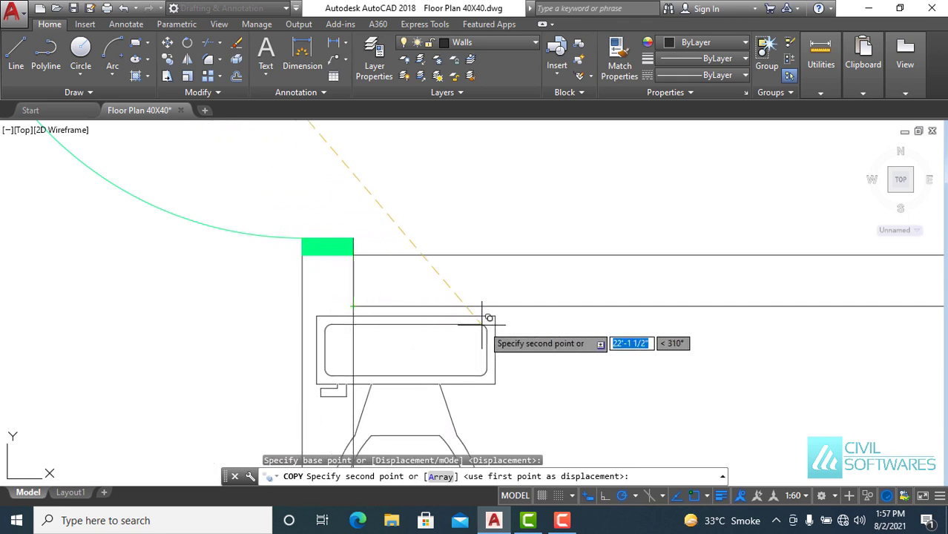
pyautogui.click(530, 322)
pyautogui.press('Escape')
pyautogui.scroll(-3, 574, 235)
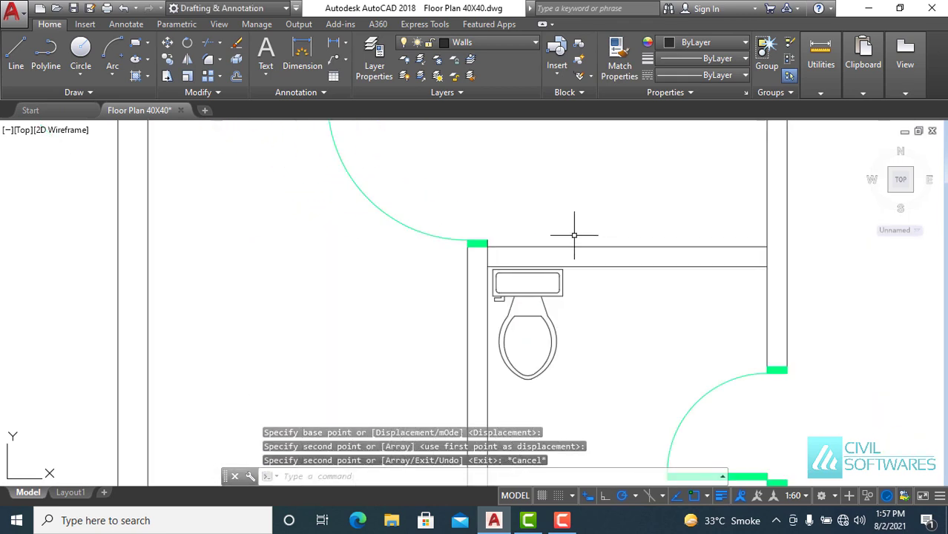
pyautogui.scroll(-3, 579, 258)
pyautogui.scroll(-2, 549, 281)
pyautogui.moveTo(378, 193); pyautogui.dragTo(382, 323, button='middle')
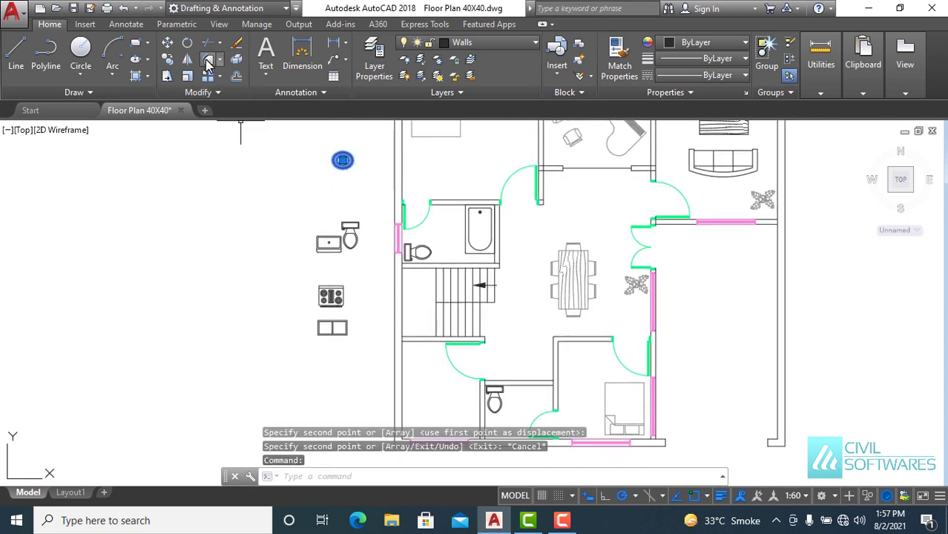
# - Copy the round washbasin into the second bathroom below the toilet
pyautogui.click(170, 63)
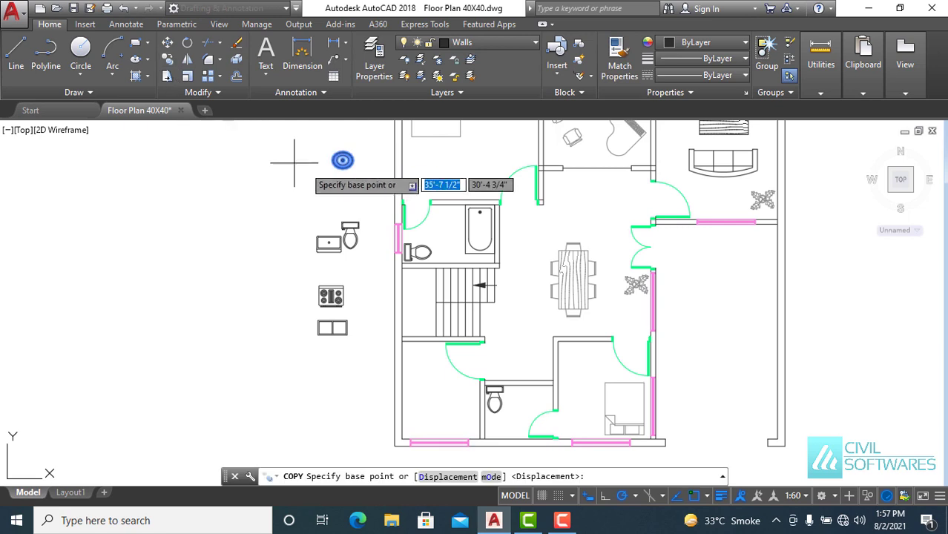
pyautogui.click(343, 160)
pyautogui.scroll(4, 454, 251)
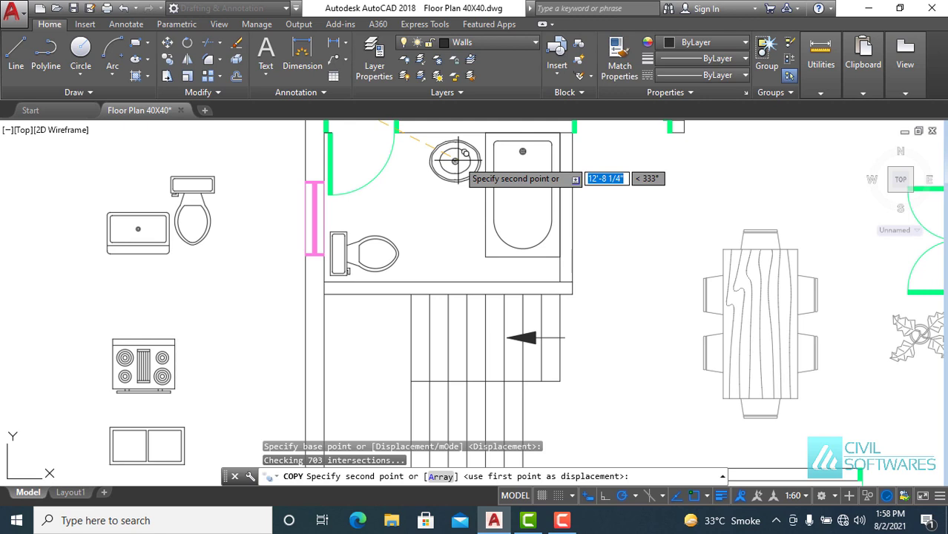
pyautogui.click(455, 161)
pyautogui.scroll(-2, 483, 149)
pyautogui.scroll(-3, 507, 271)
pyautogui.scroll(3, 509, 288)
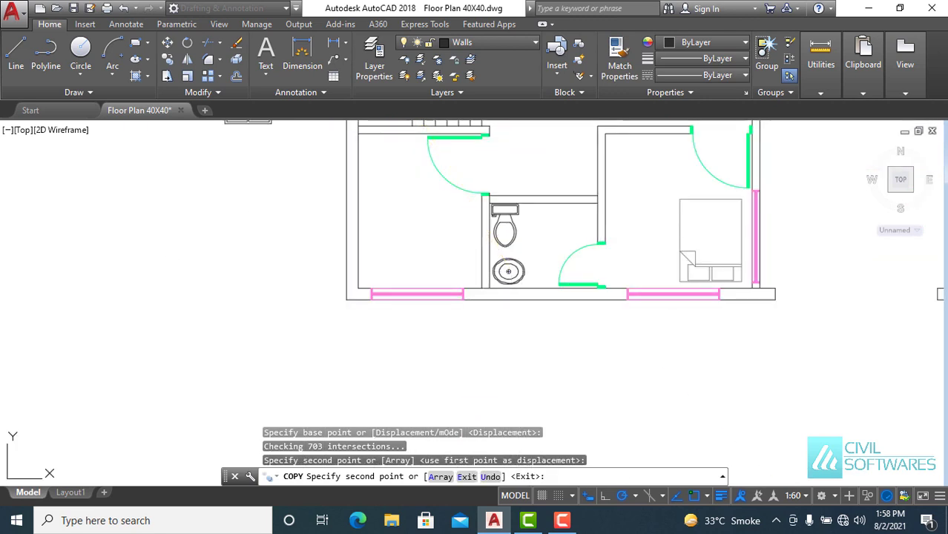
pyautogui.press('Escape')
pyautogui.scroll(-2, 504, 319)
pyautogui.scroll(-4, 507, 326)
pyautogui.scroll(4, 446, 212)
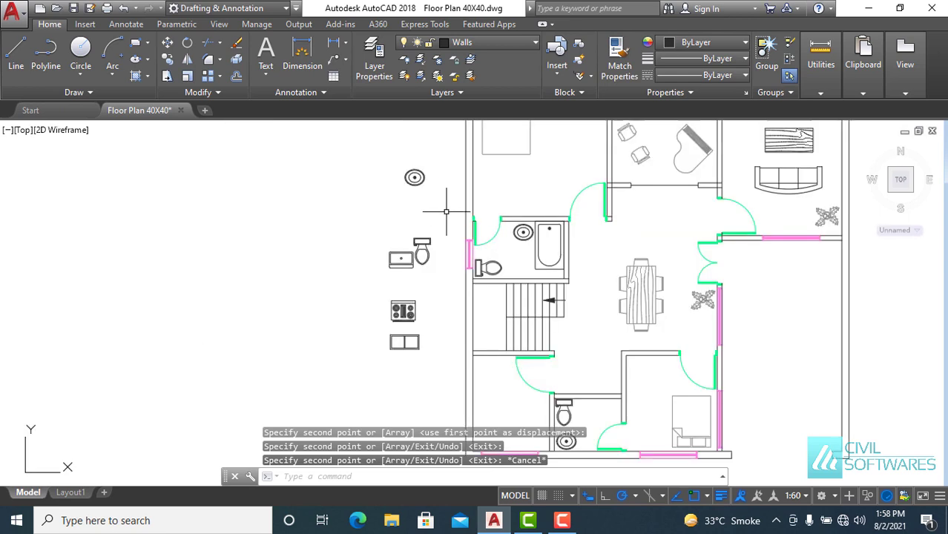
# - Delete the spare round basin and toilet symbols left of the plan
pyautogui.click(385, 147)
pyautogui.click(433, 212)
pyautogui.press('Delete')
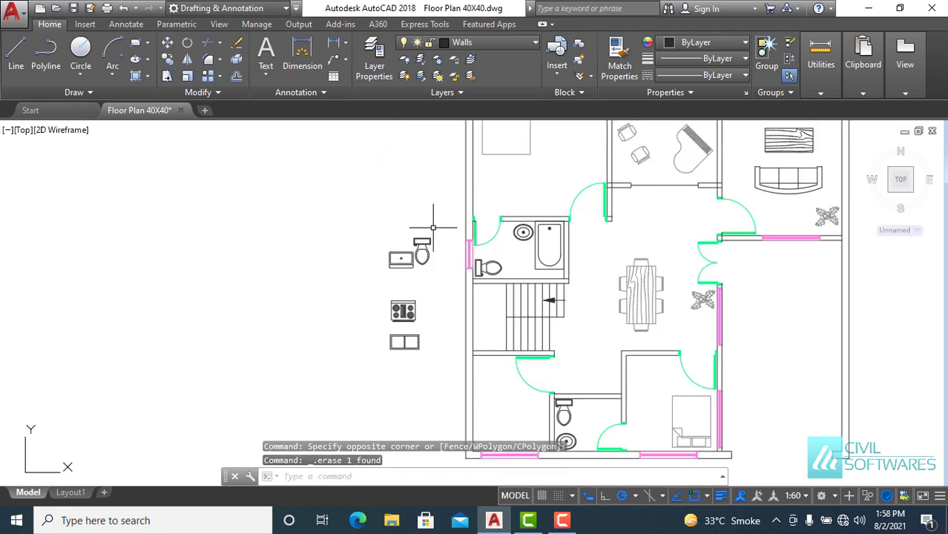
pyautogui.press('Delete')
pyautogui.scroll(2, 429, 325)
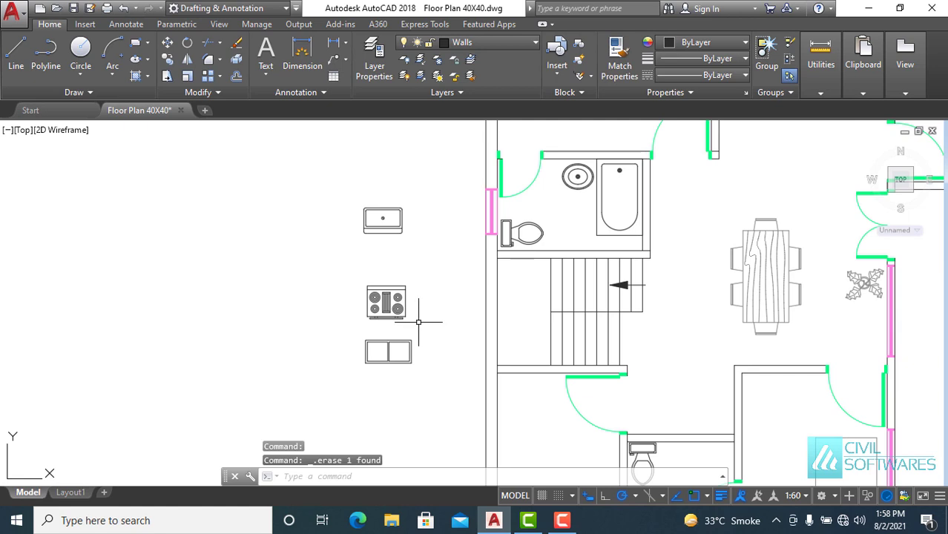
pyautogui.scroll(-2, 404, 239)
pyautogui.scroll(2, 471, 404)
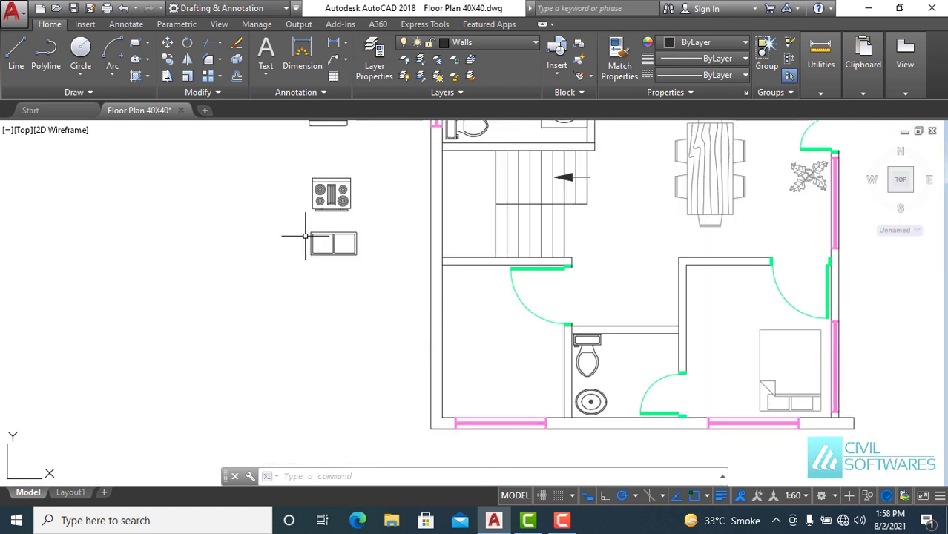
# - Rotate the stove symbol and copy it against the bottom kitchen wall
pyautogui.click(298, 172)
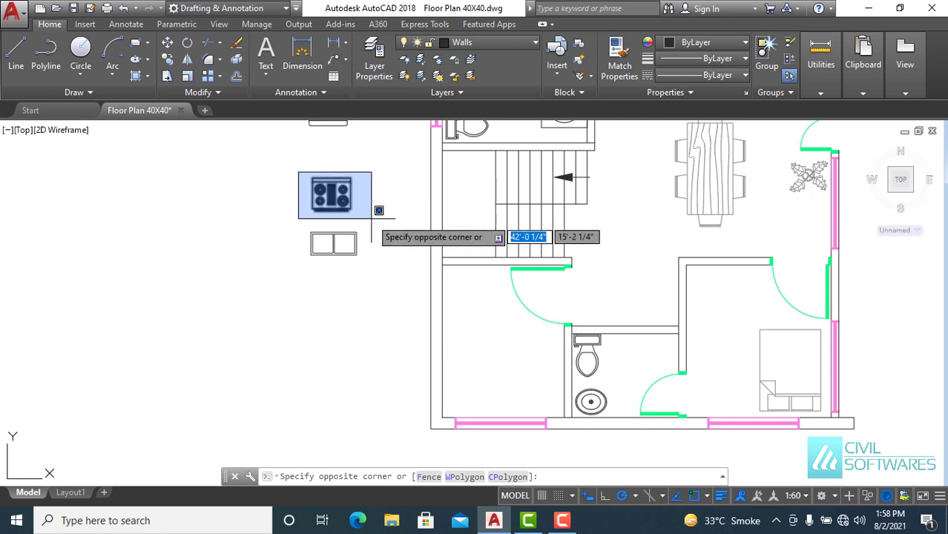
pyautogui.click(383, 222)
pyautogui.click(187, 42)
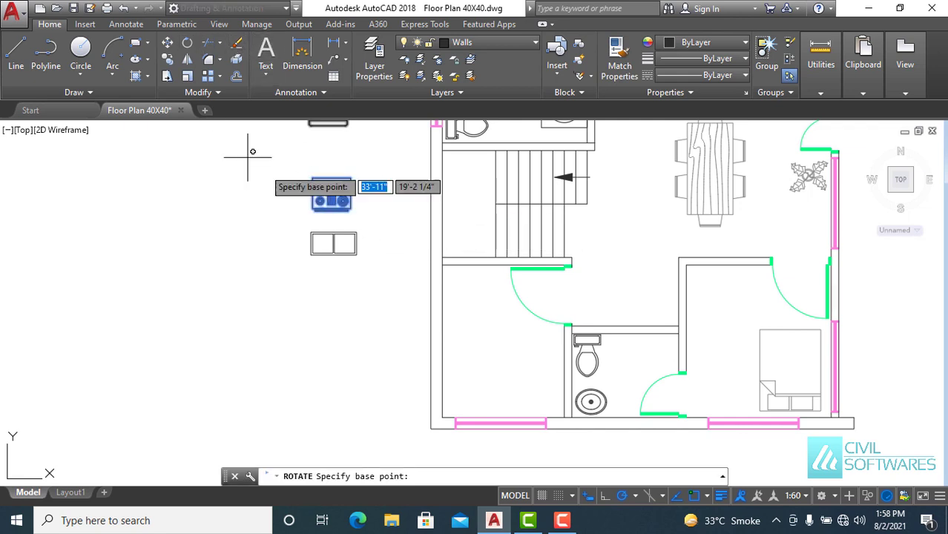
pyautogui.click(332, 193)
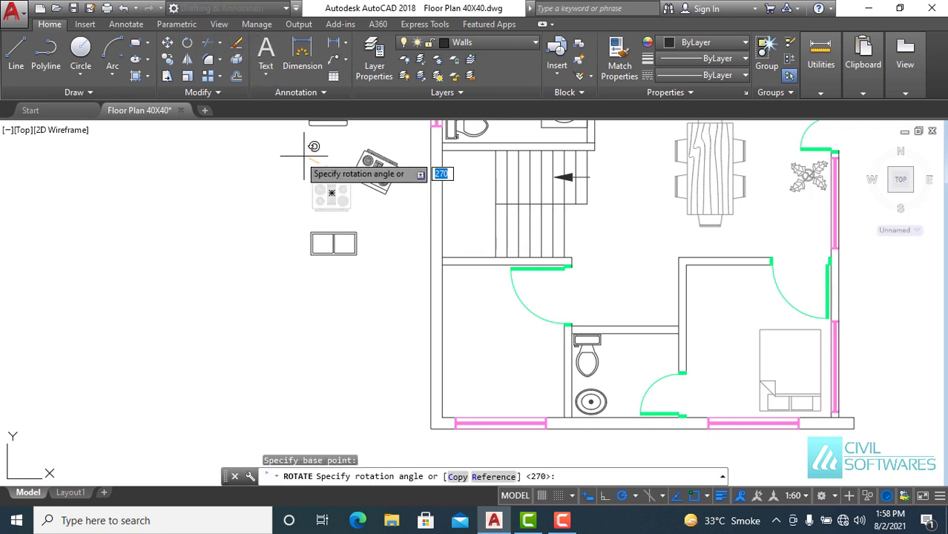
pyautogui.click(290, 191)
pyautogui.click(340, 136)
pyautogui.click(423, 189)
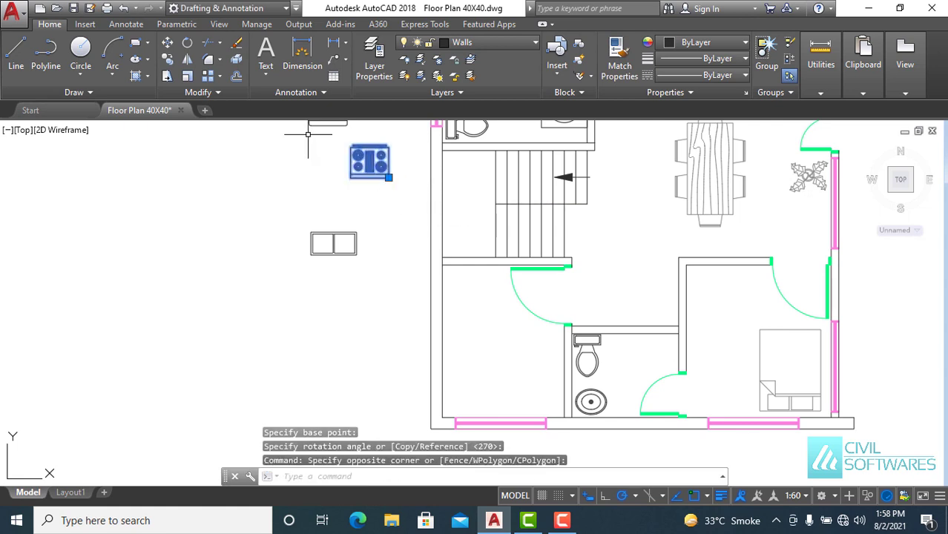
pyautogui.click(170, 61)
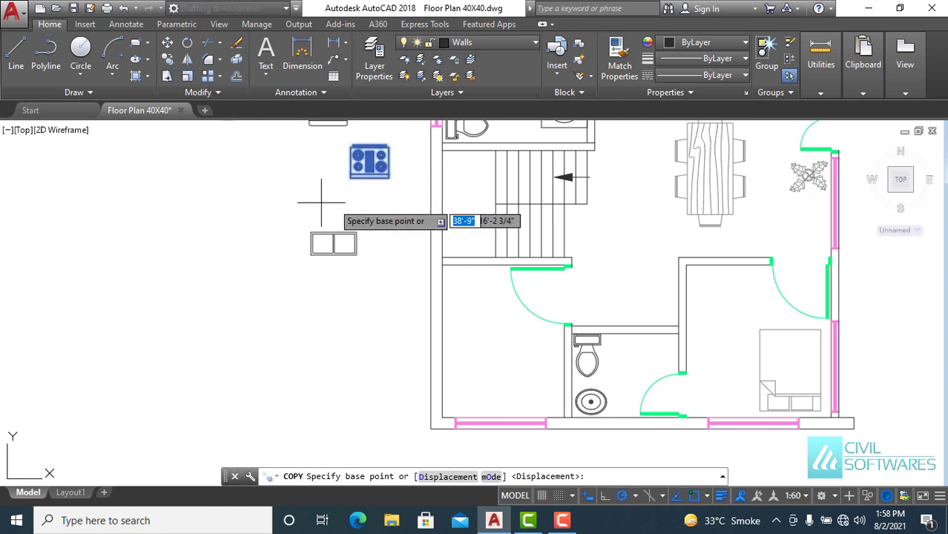
pyautogui.click(389, 178)
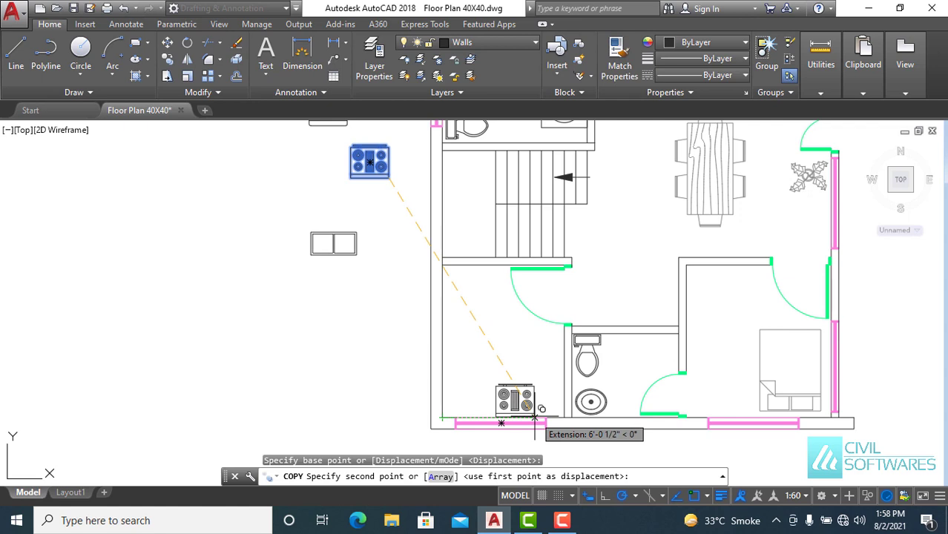
pyautogui.click(534, 417)
pyautogui.press('Escape')
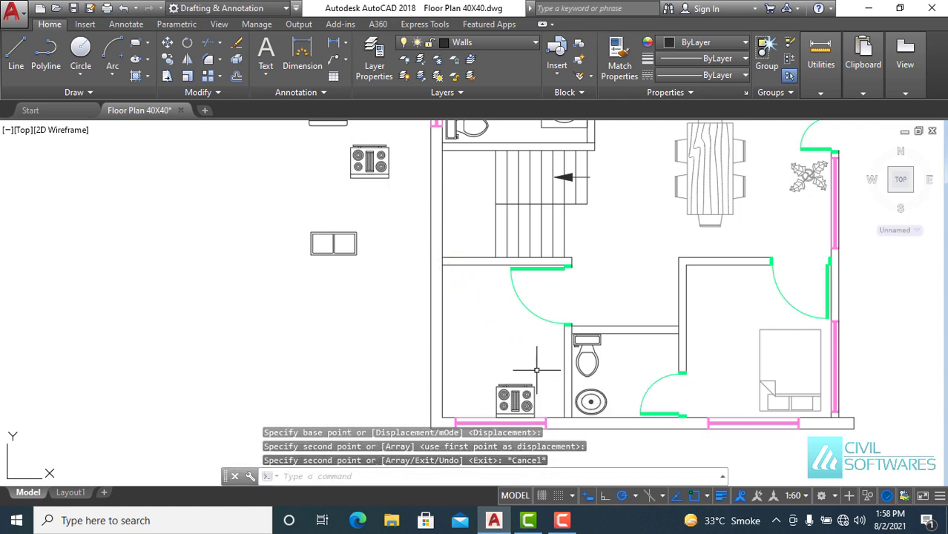
# - Turn the double sink vertical and copy it against the kitchen's left wall
pyautogui.click(282, 207)
pyautogui.click(376, 292)
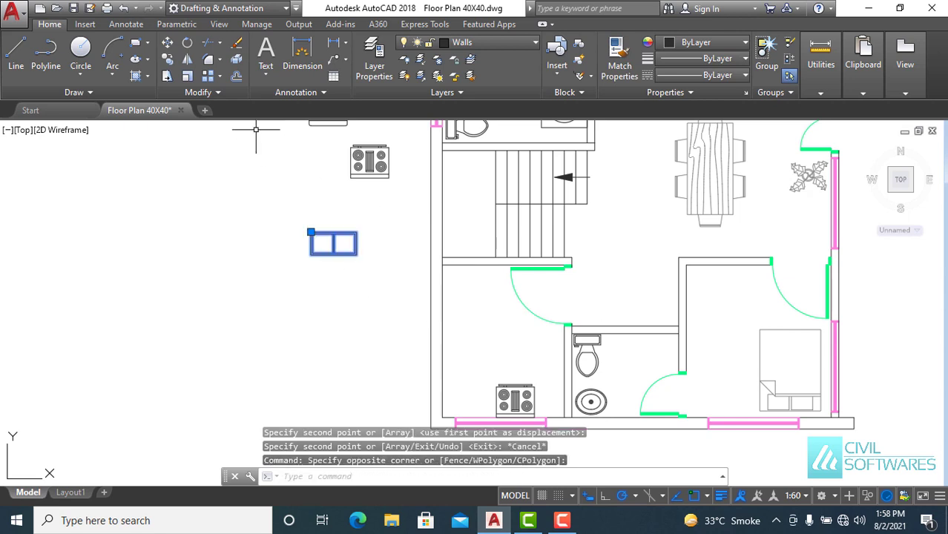
pyautogui.click(187, 42)
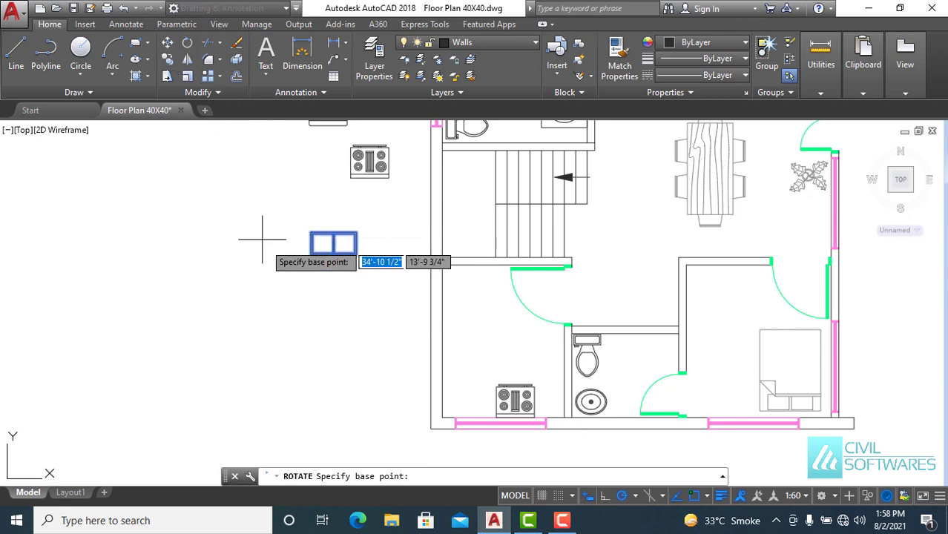
pyautogui.click(353, 254)
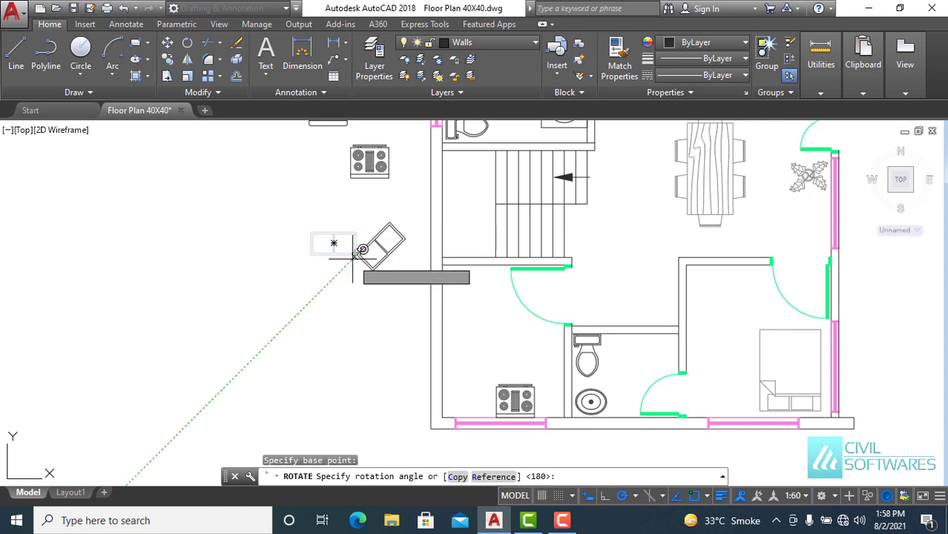
pyautogui.click(358, 277)
pyautogui.click(341, 199)
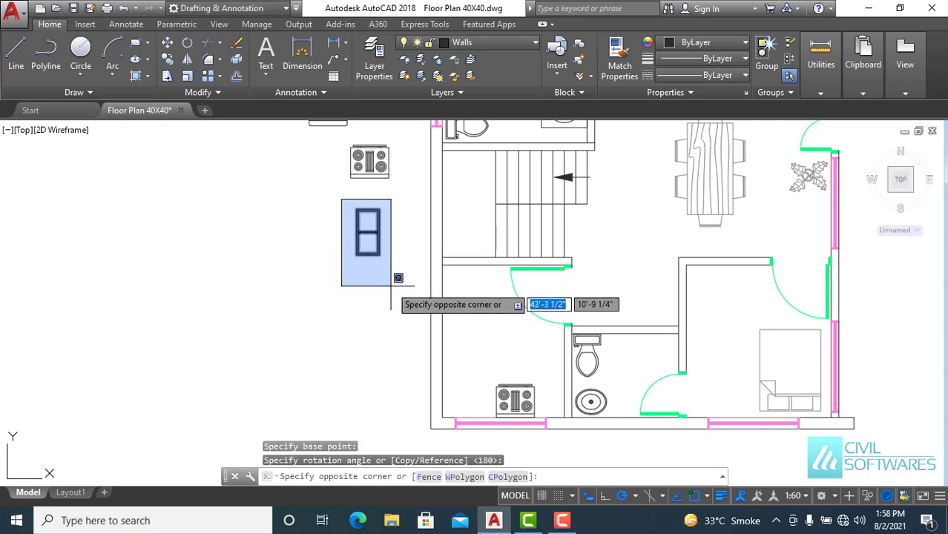
pyautogui.click(394, 276)
pyautogui.click(165, 63)
pyautogui.scroll(3, 334, 178)
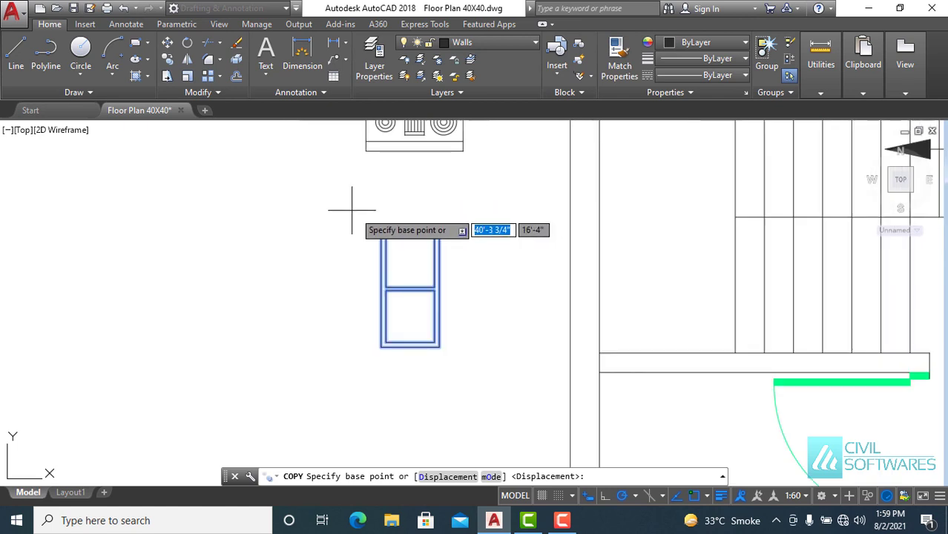
pyautogui.click(383, 229)
pyautogui.scroll(-3, 438, 222)
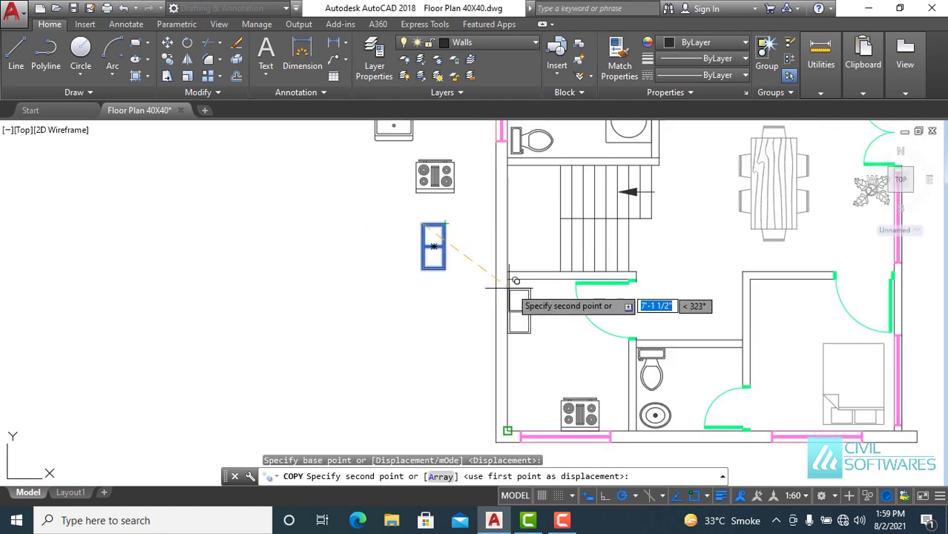
pyautogui.click(509, 281)
pyautogui.press('Escape')
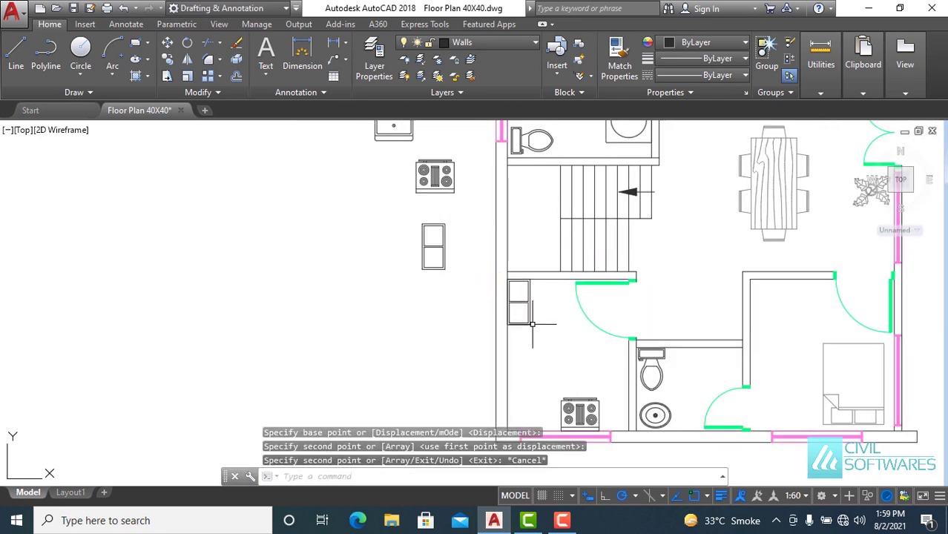
# - Turn the rectangular sink vertical and copy it along the kitchen's left wall
pyautogui.scroll(-2, 489, 322)
pyautogui.click(408, 175)
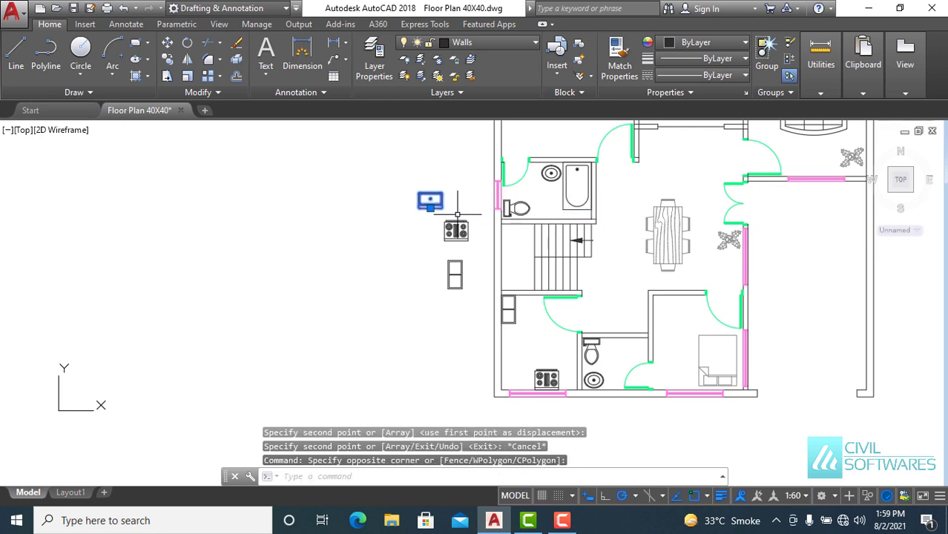
pyautogui.click(187, 43)
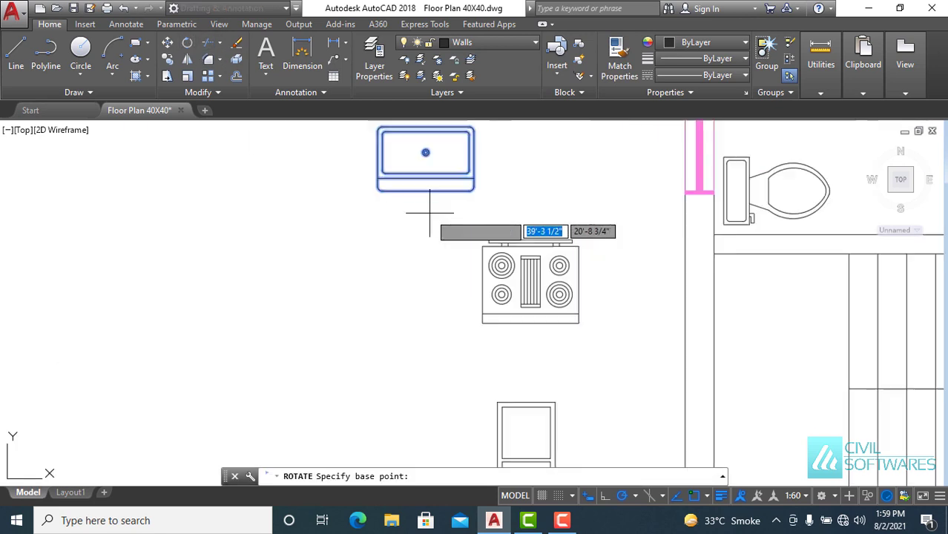
pyautogui.scroll(5, 433, 214)
pyautogui.click(426, 178)
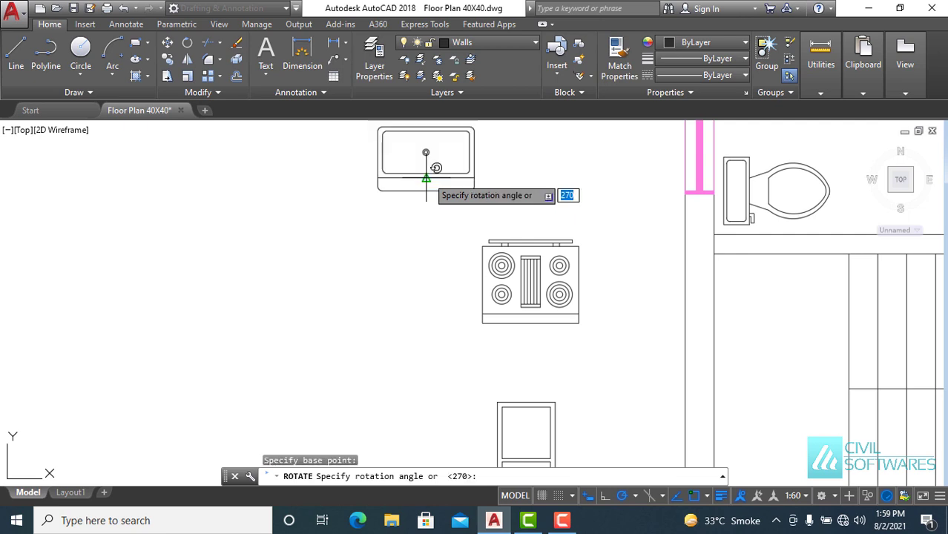
pyautogui.click(426, 212)
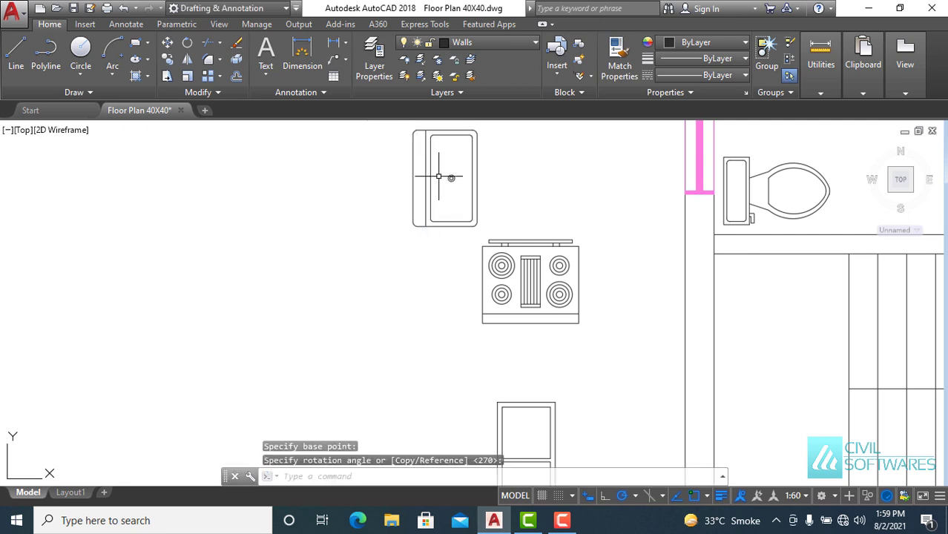
pyautogui.scroll(-3, 470, 239)
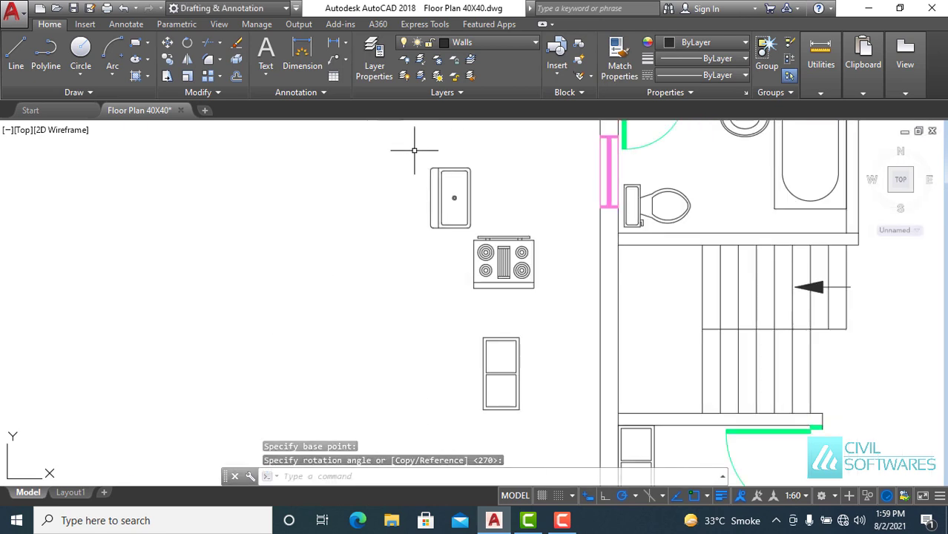
pyautogui.click(414, 148)
pyautogui.click(481, 237)
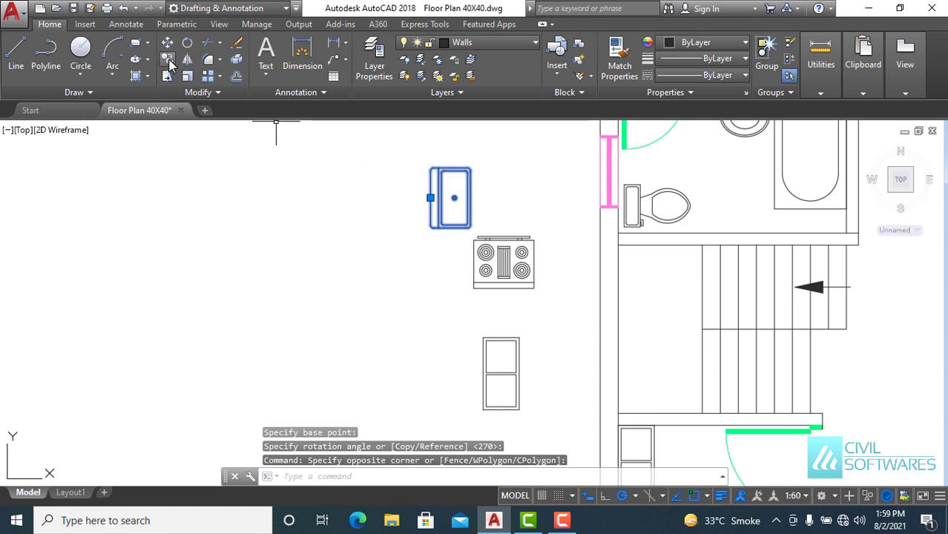
pyautogui.click(169, 61)
pyautogui.click(431, 197)
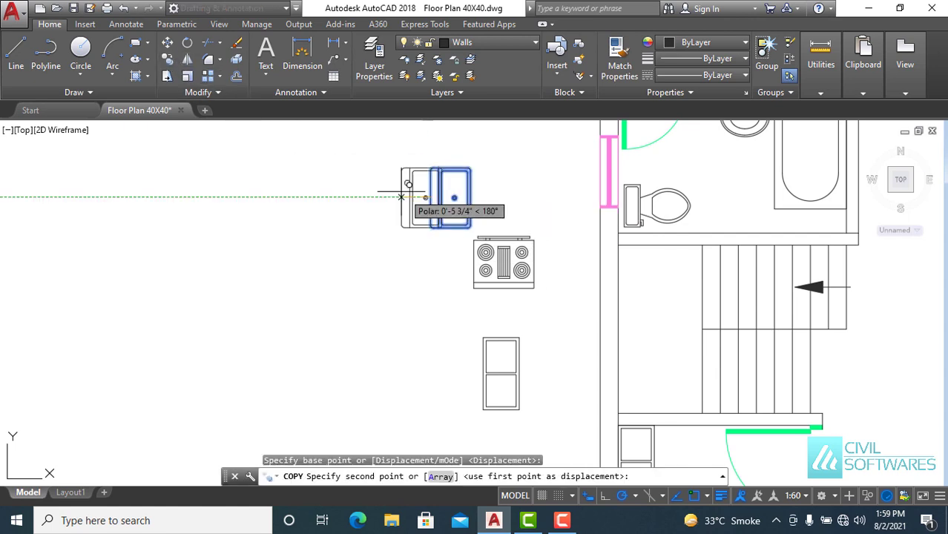
pyautogui.scroll(-3, 400, 197)
pyautogui.scroll(2, 386, 214)
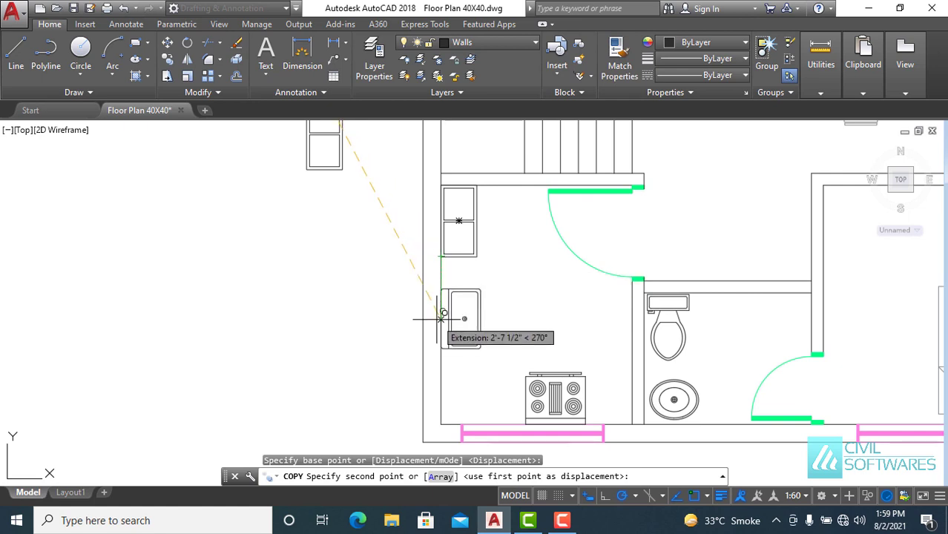
pyautogui.click(437, 319)
pyautogui.press('Escape')
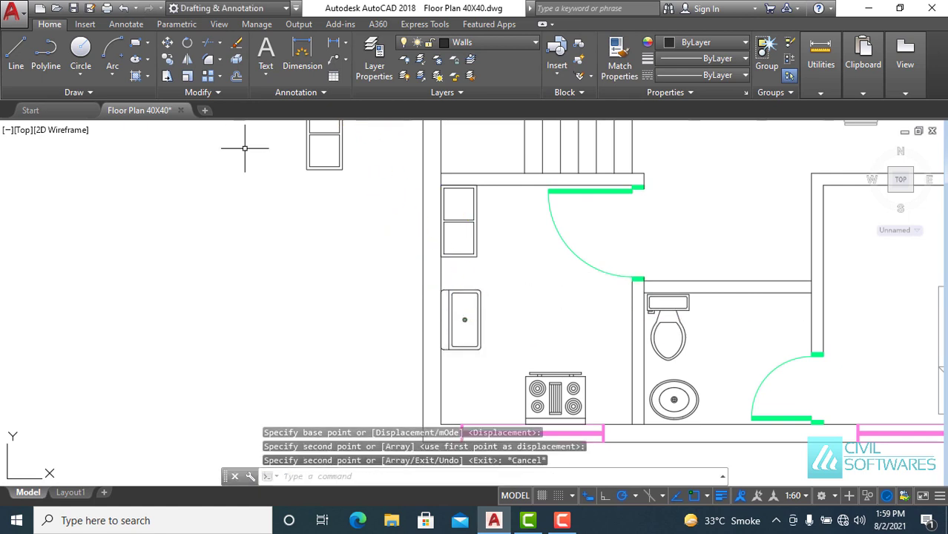
# - Draw a counter line from the stove's top-right corner across to the wall
pyautogui.click(16, 52)
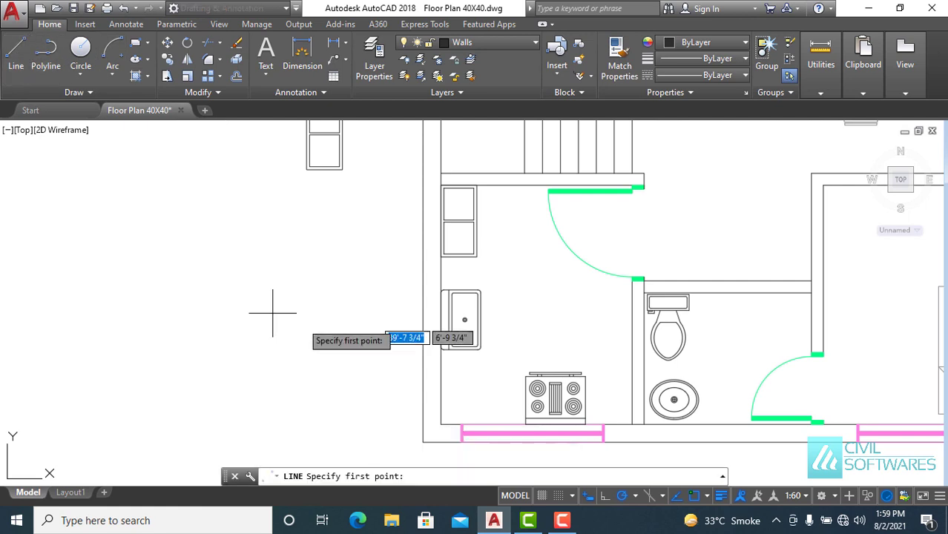
pyautogui.scroll(4, 623, 386)
pyautogui.click(527, 365)
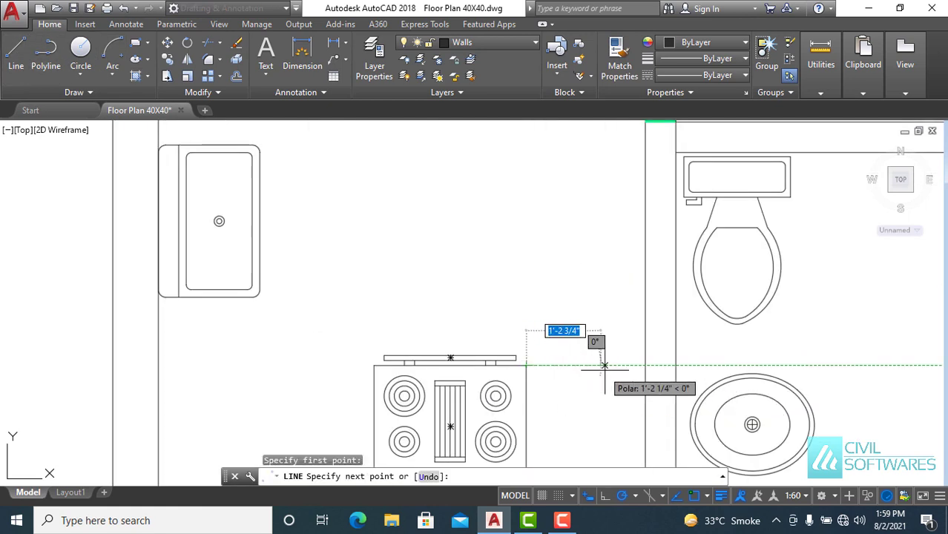
pyautogui.click(645, 365)
pyautogui.press('Escape')
pyautogui.scroll(-6, 341, 243)
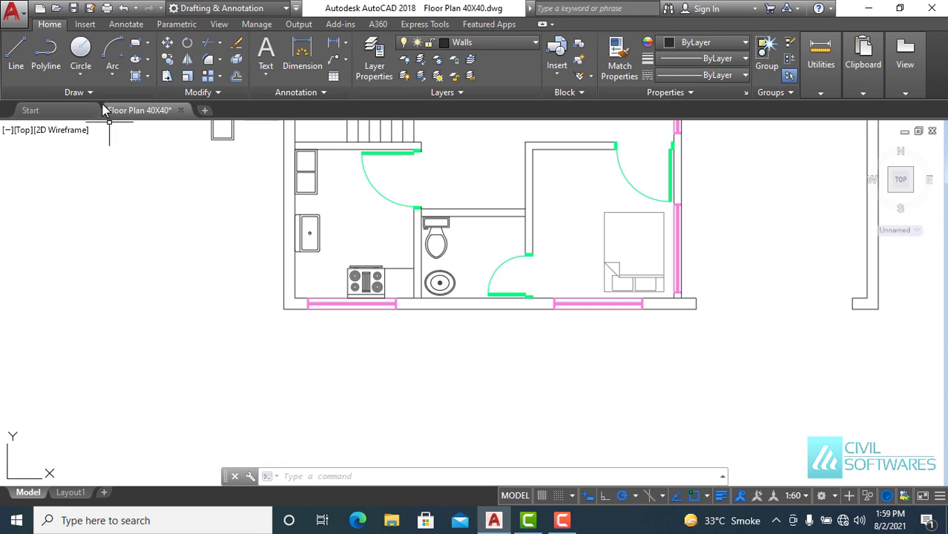
# - Draw the counter edge from below the cabinet down the kitchen's left side and across to the stove
pyautogui.click(15, 56)
pyautogui.scroll(4, 360, 251)
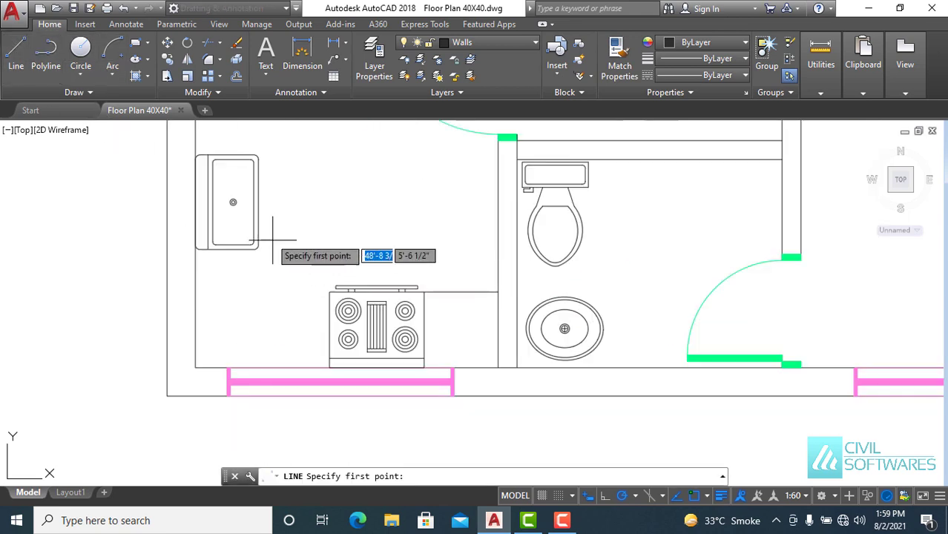
pyautogui.click(259, 203)
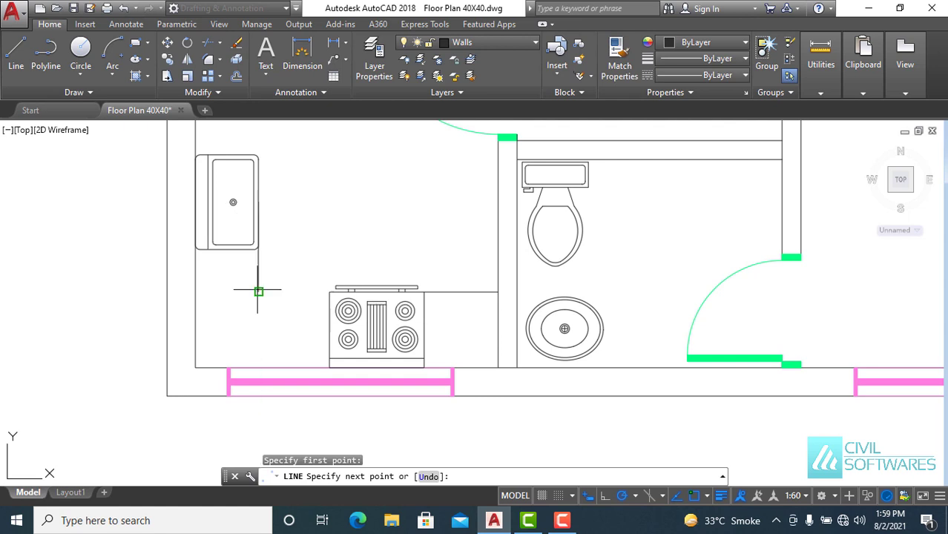
pyautogui.click(258, 292)
pyautogui.click(329, 292)
pyautogui.press('Escape')
pyautogui.scroll(-2, 293, 250)
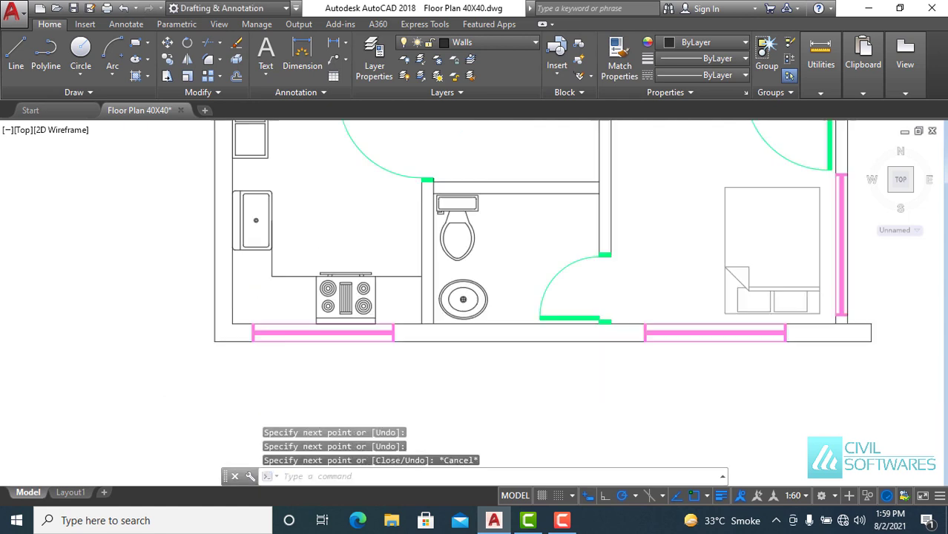
pyautogui.scroll(-2, 307, 180)
# - Begin a line at the sink cabinet edge, then cancel it unfinished
pyautogui.moveTo(307, 180); pyautogui.dragTo(311, 269, button='middle')
pyautogui.scroll(2, 310, 259)
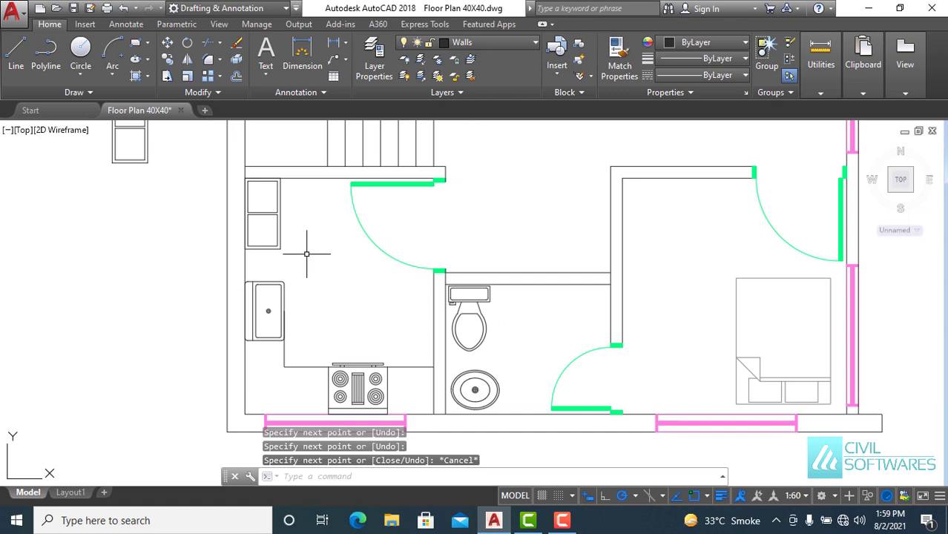
pyautogui.click(16, 51)
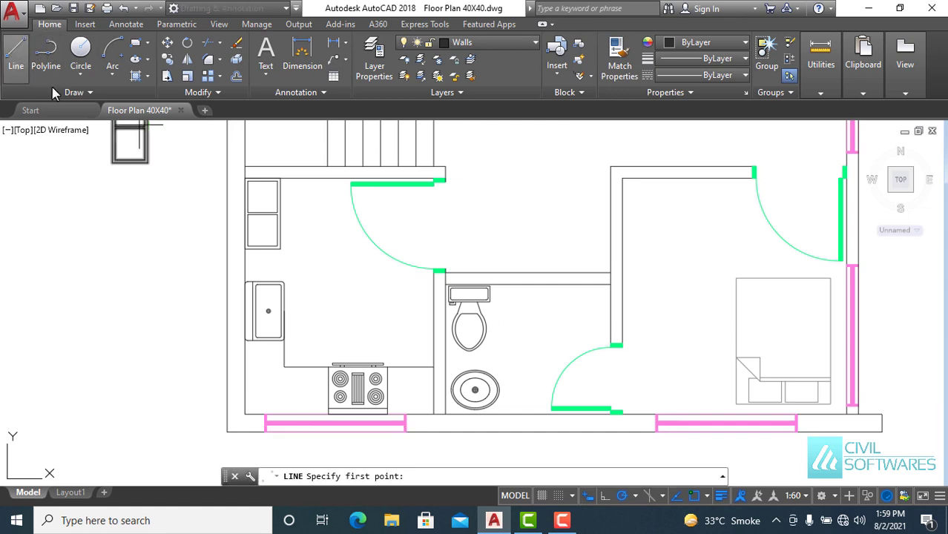
pyautogui.click(284, 311)
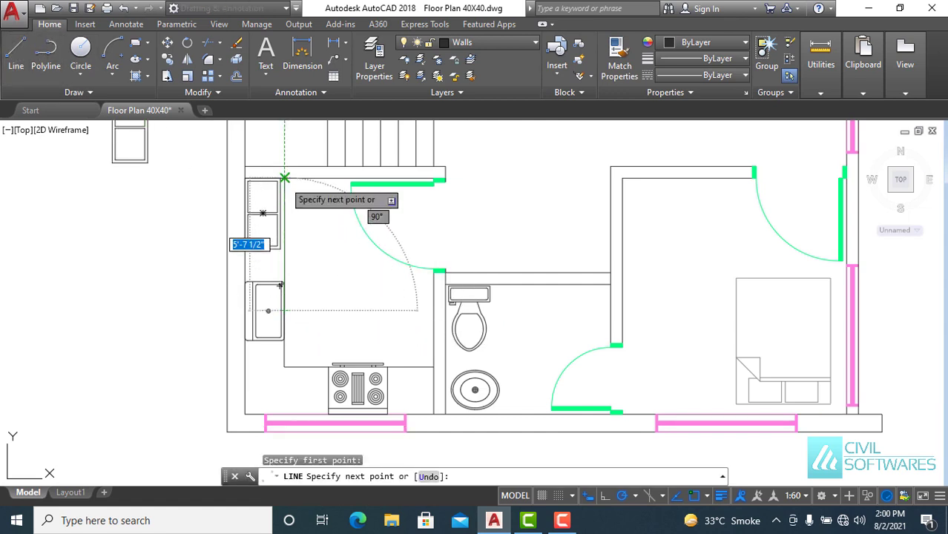
pyautogui.press('Escape')
# - Put the stove, sink, kitchen cabinet and dining table blocks on the Blocks layer
pyautogui.click(521, 42)
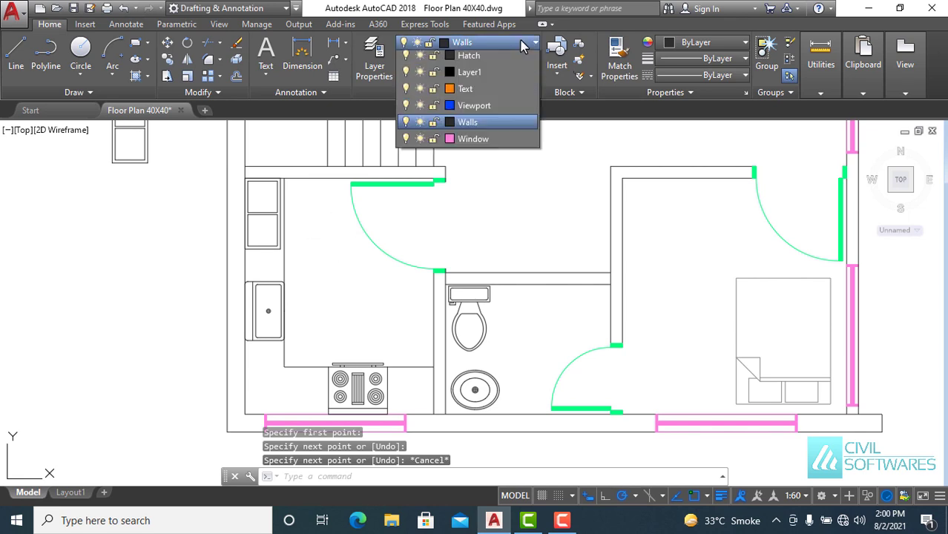
pyautogui.click(483, 73)
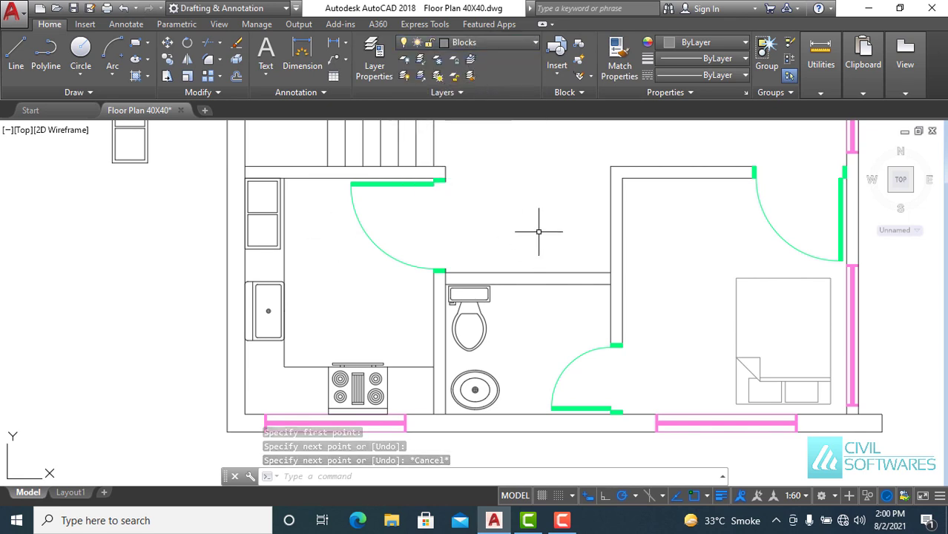
pyautogui.click(375, 379)
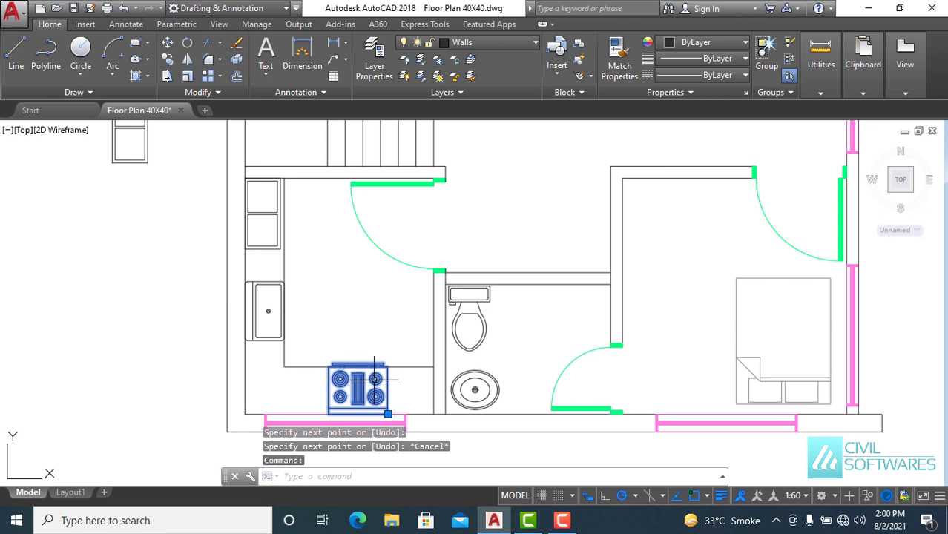
pyautogui.click(261, 305)
pyautogui.click(269, 212)
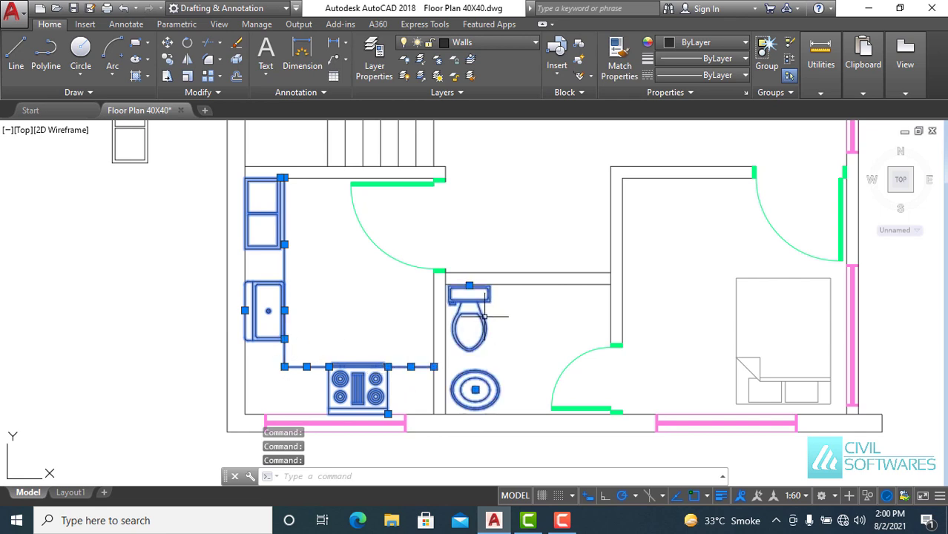
pyautogui.scroll(-2, 713, 345)
pyautogui.scroll(-3, 712, 319)
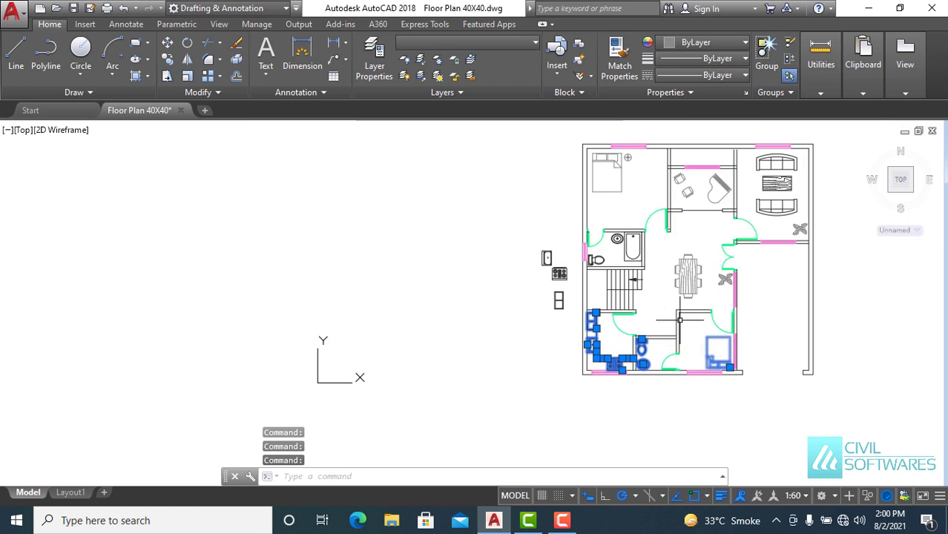
pyautogui.scroll(5, 668, 280)
pyautogui.click(642, 288)
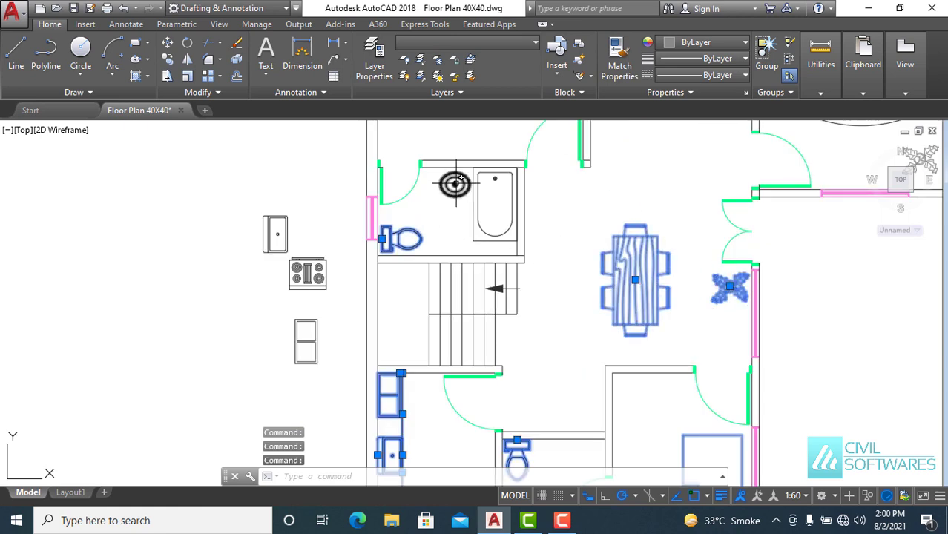
pyautogui.scroll(-5, 479, 275)
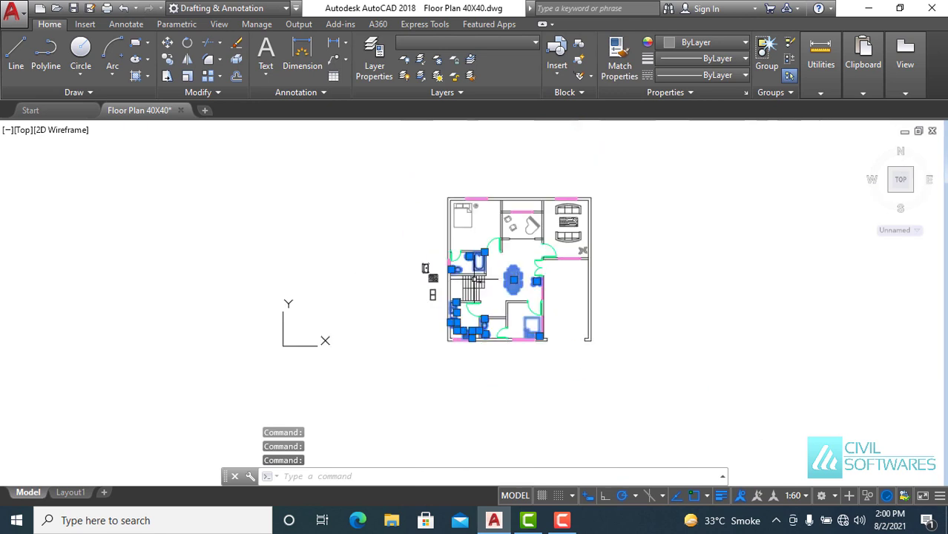
pyautogui.scroll(2, 531, 230)
pyautogui.scroll(2, 532, 230)
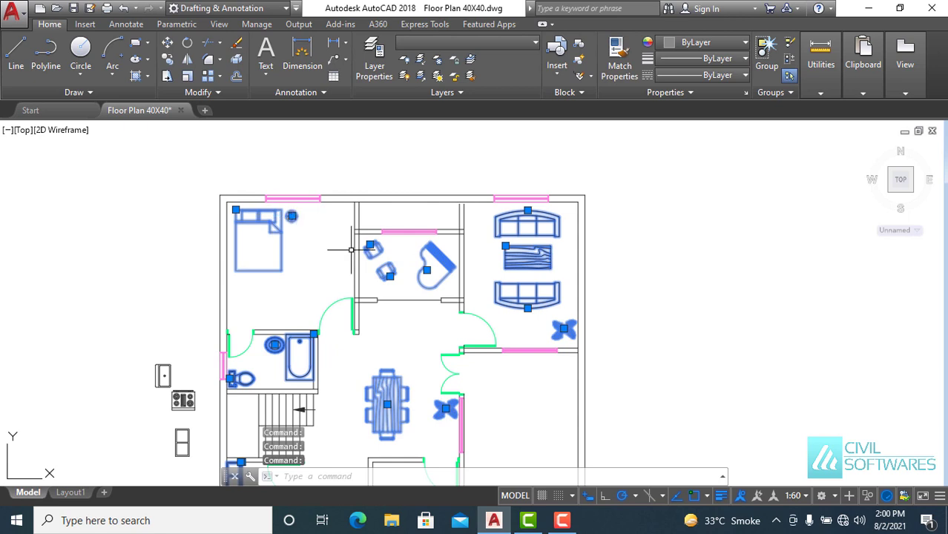
pyautogui.scroll(-2, 351, 250)
pyautogui.click(501, 40)
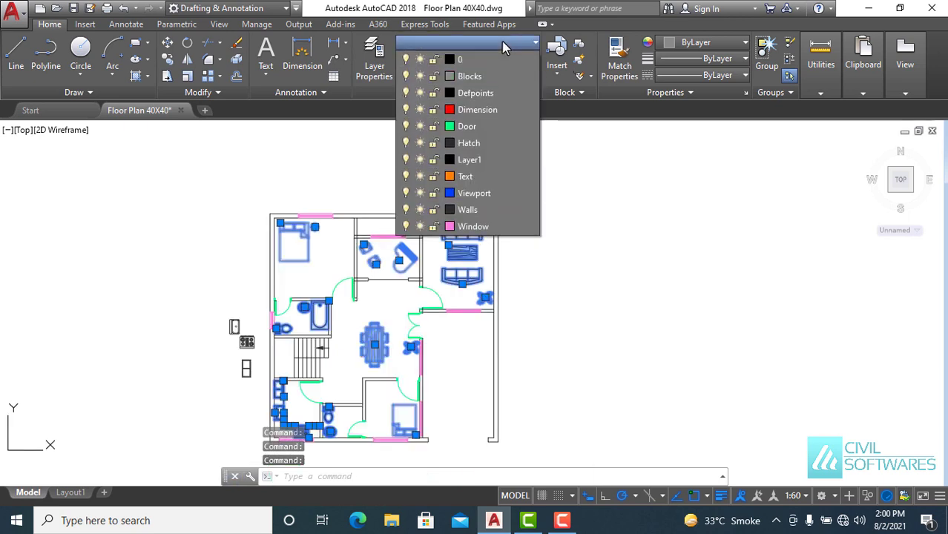
pyautogui.click(460, 77)
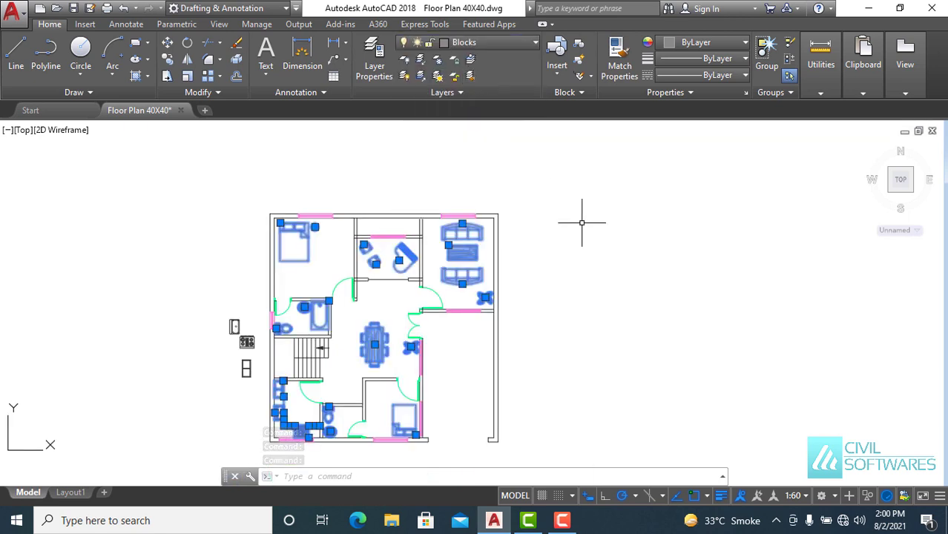
pyautogui.press('Escape')
# - Erase the three spare fixtures left of the floor plan
pyautogui.scroll(-1, 567, 187)
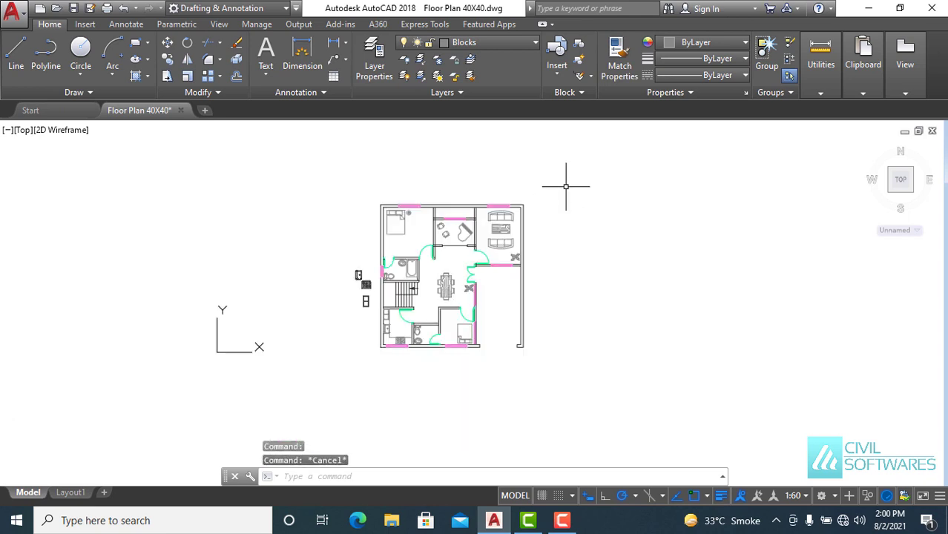
pyautogui.scroll(1, 563, 187)
pyautogui.scroll(2, 252, 166)
pyautogui.click(251, 166)
pyautogui.click(337, 304)
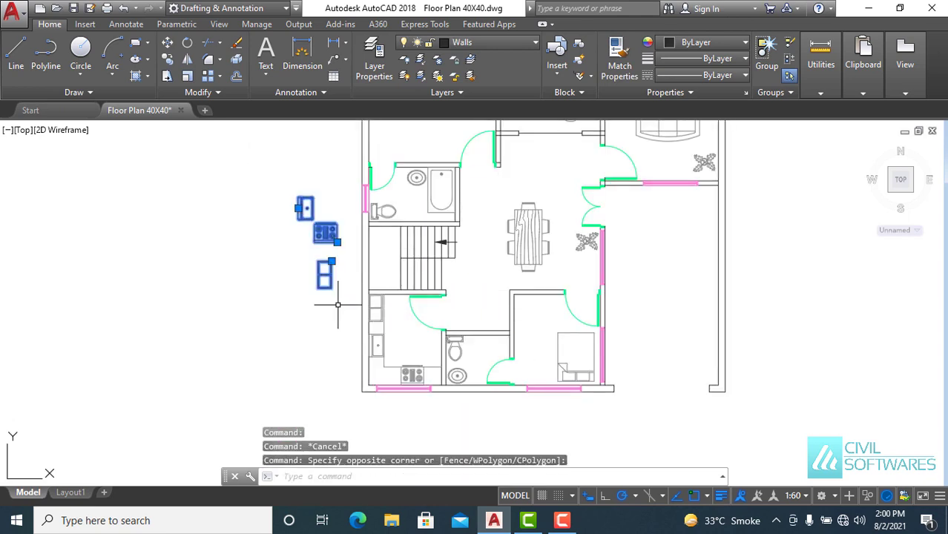
pyautogui.press('Delete')
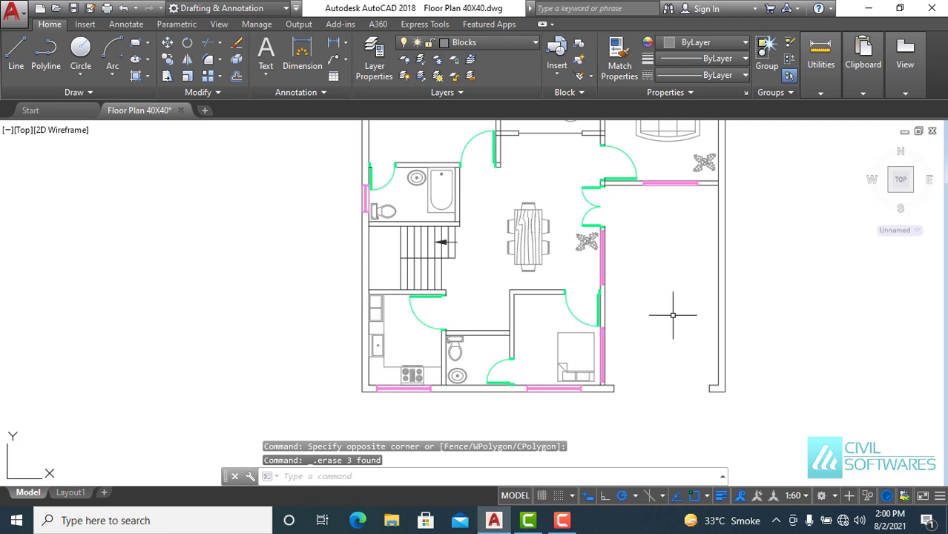
pyautogui.moveTo(661, 301); pyautogui.dragTo(654, 325, button='middle')
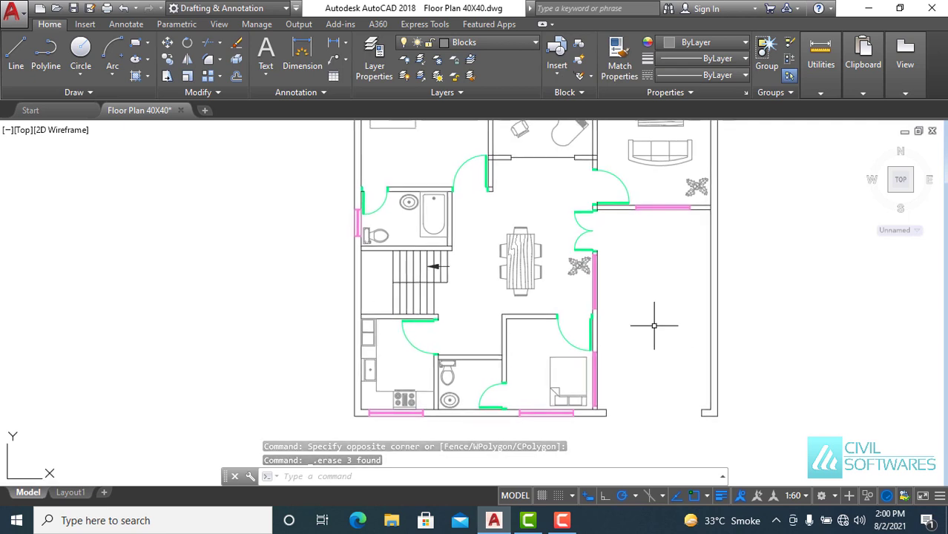
# - Insert a car and a tree block from the tool palette, just left of the plan
pyautogui.hotkey('ctrl', '3')
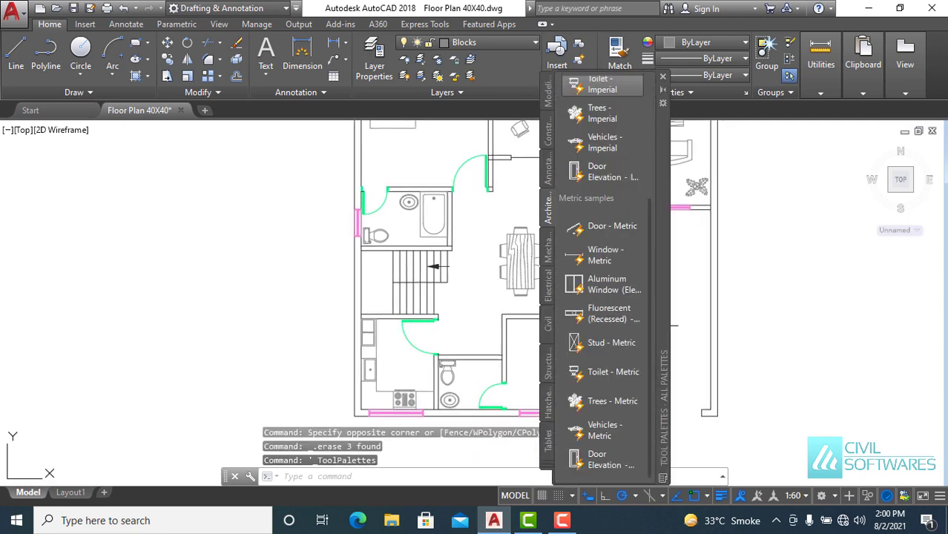
pyautogui.click(604, 142)
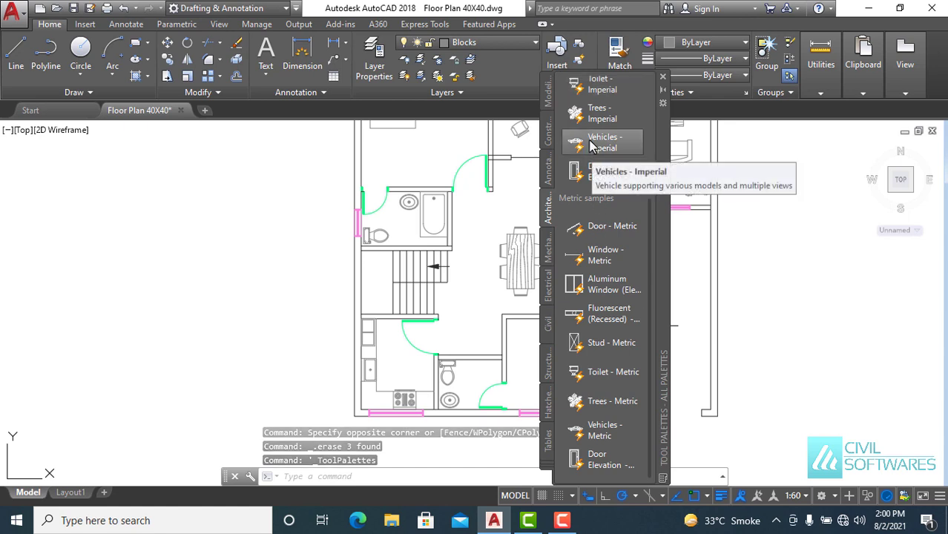
pyautogui.click(250, 209)
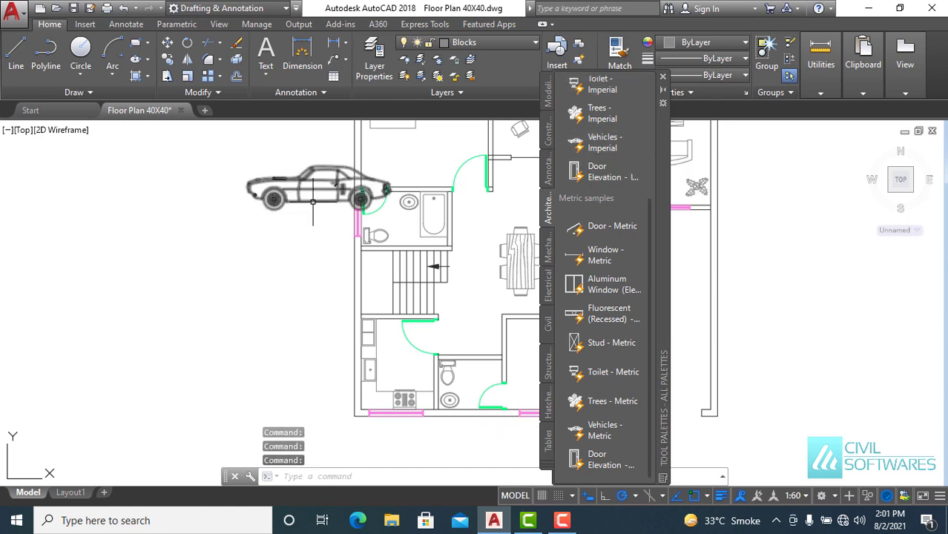
pyautogui.scroll(4, 596, 172)
pyautogui.scroll(2, 595, 173)
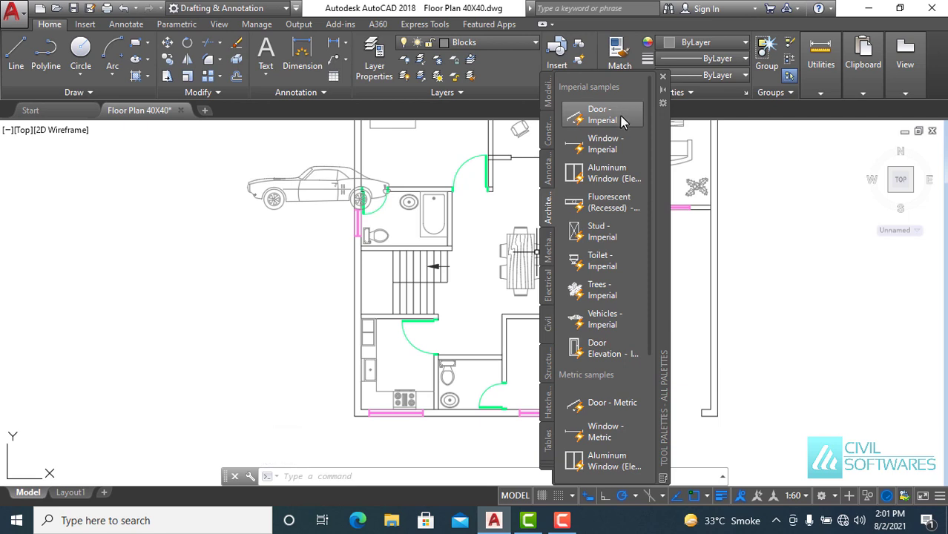
pyautogui.moveTo(362, 304); pyautogui.dragTo(206, 261)
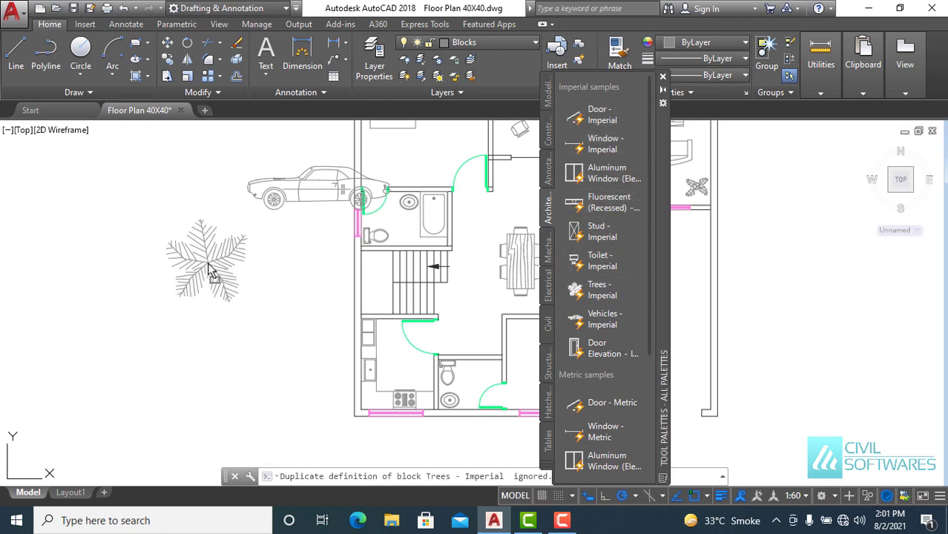
pyautogui.click(663, 79)
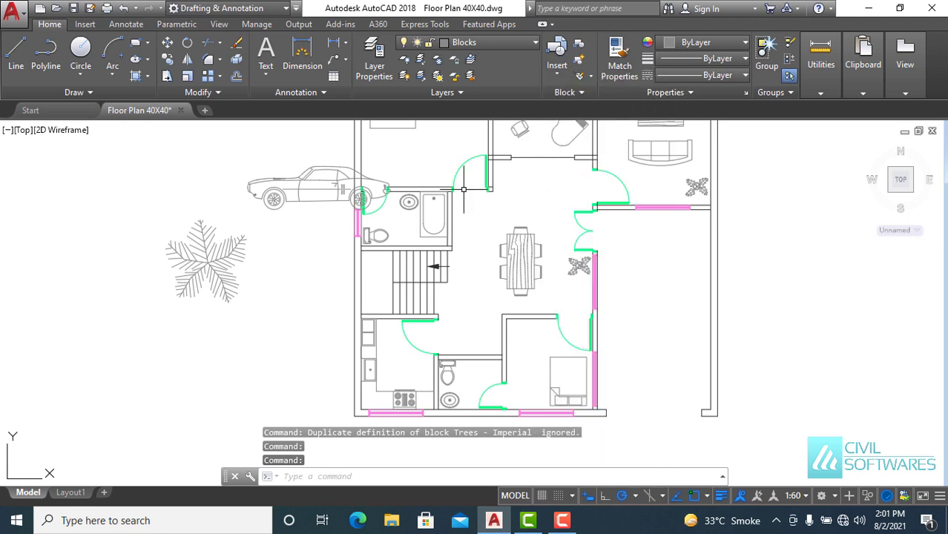
# - Scale the tree block by 0.5 about its centre
pyautogui.click(205, 258)
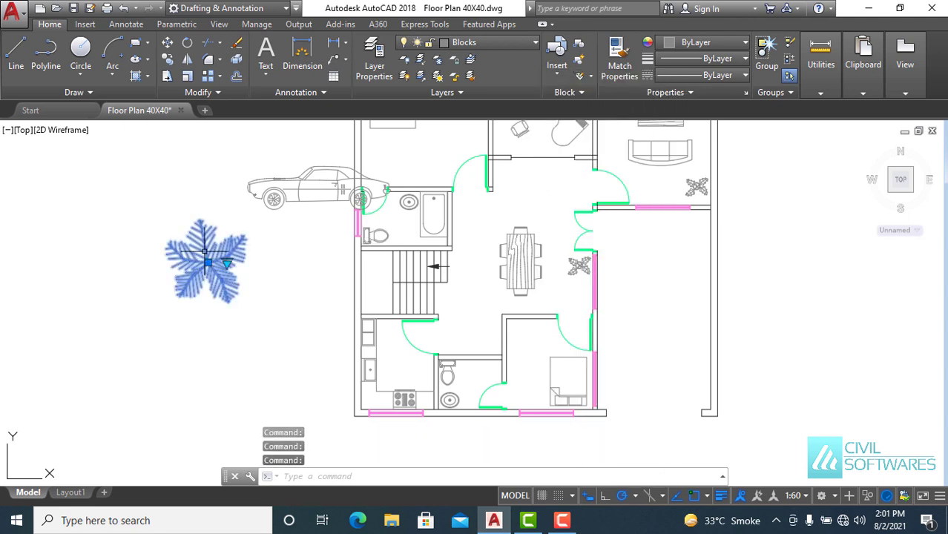
pyautogui.click(187, 77)
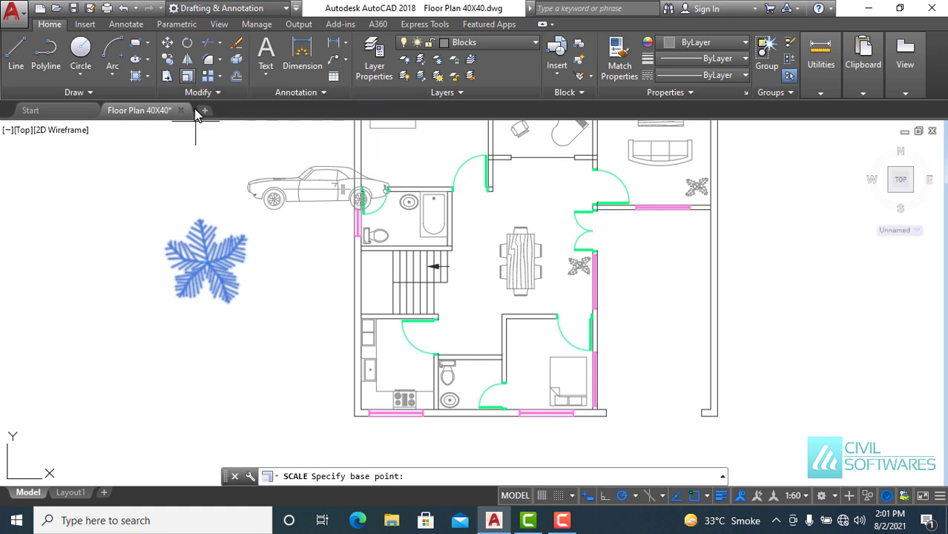
pyautogui.scroll(5, 211, 261)
pyautogui.click(211, 265)
pyautogui.write('0.5')
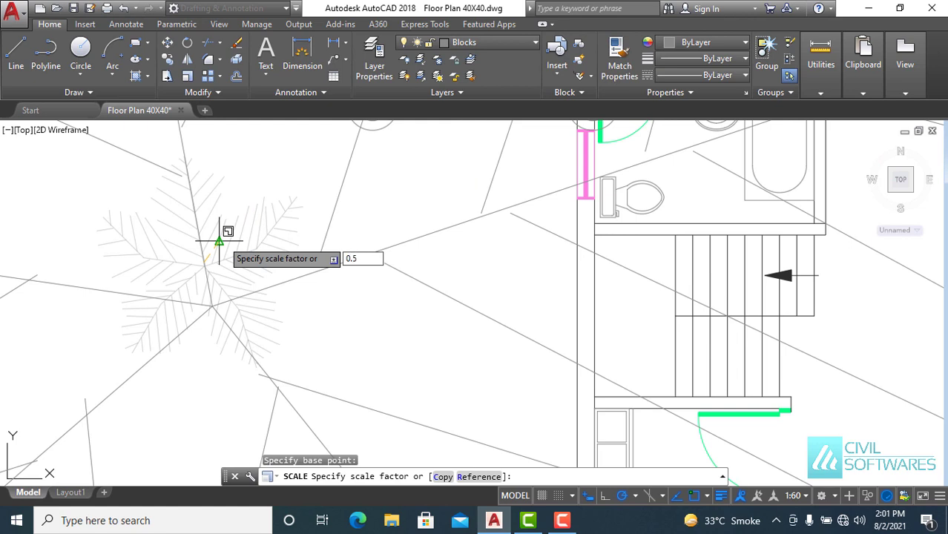
pyautogui.press('Return')
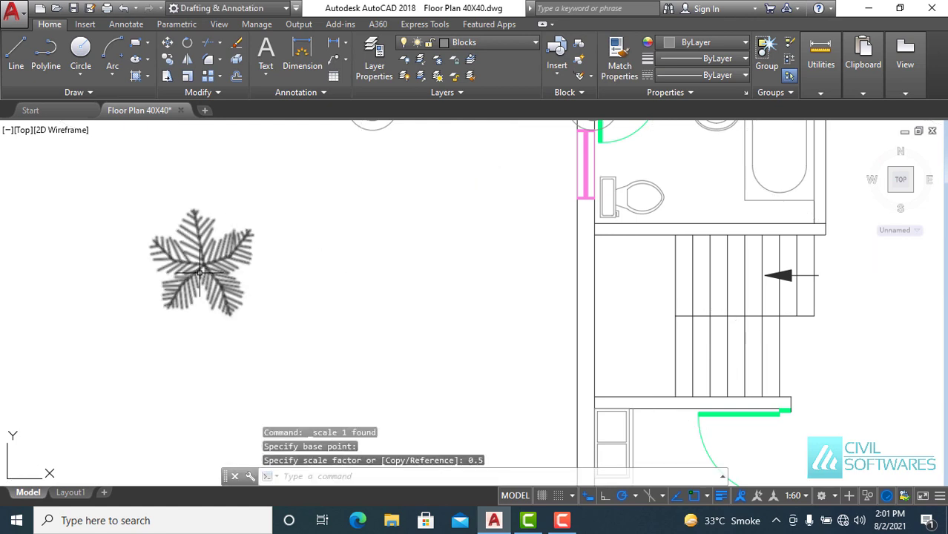
# - Copy the shrunk tree to just outside the plan's bottom-right corner
pyautogui.click(202, 265)
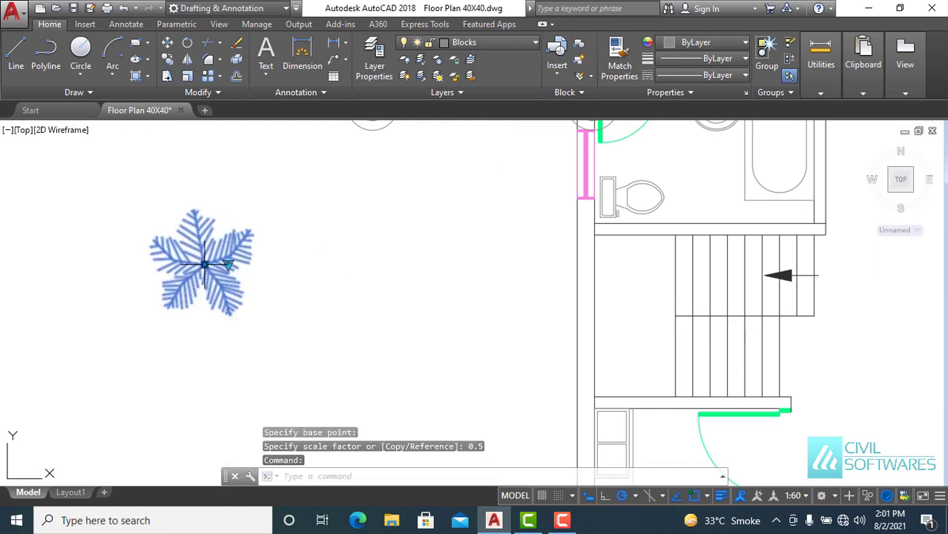
pyautogui.click(170, 63)
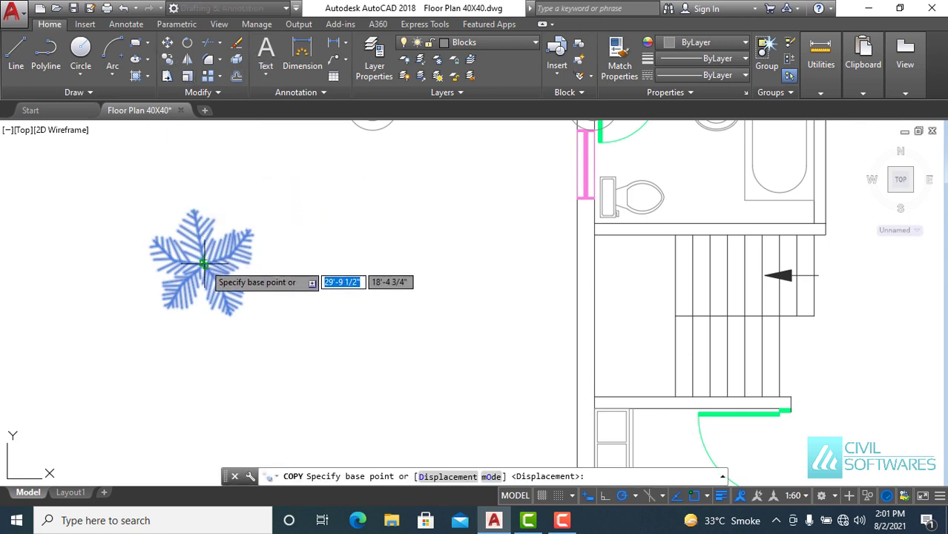
pyautogui.scroll(3, 199, 261)
pyautogui.scroll(2, 197, 259)
pyautogui.click(196, 259)
pyautogui.scroll(-5, 399, 273)
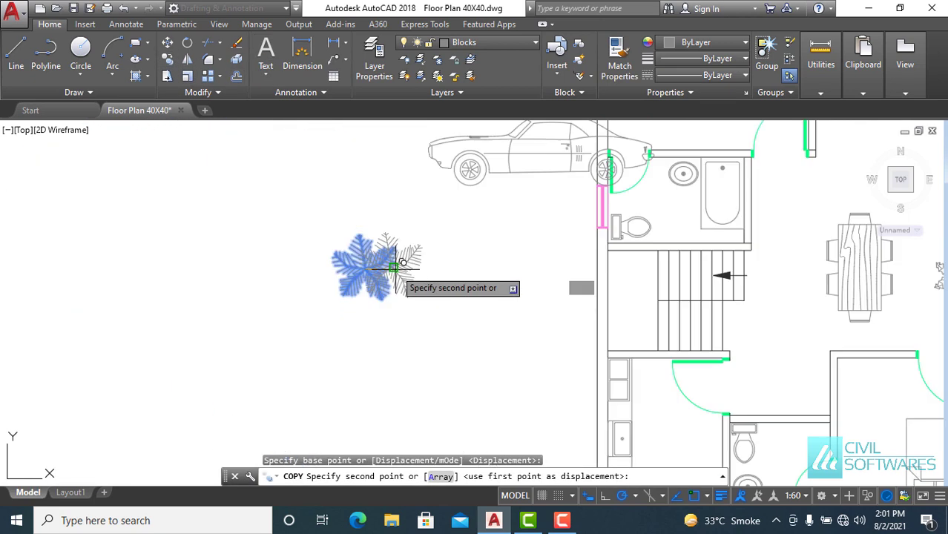
pyautogui.scroll(-2, 399, 273)
pyautogui.moveTo(898, 420); pyautogui.dragTo(673, 360, button='middle')
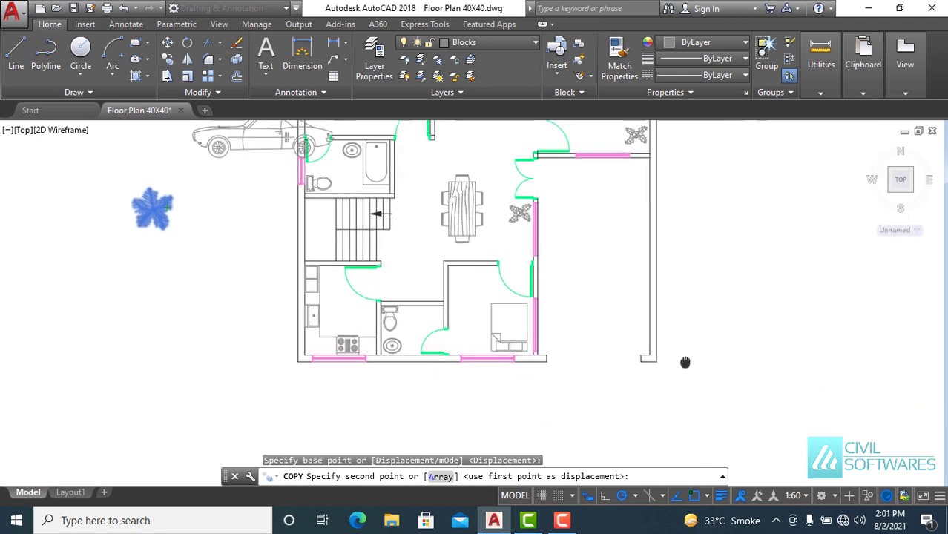
pyautogui.scroll(2, 664, 349)
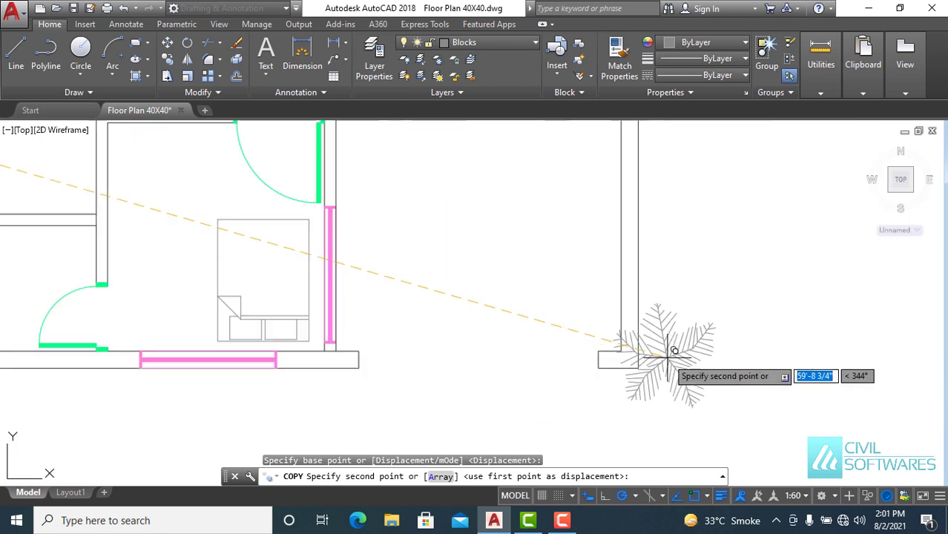
pyautogui.click(619, 349)
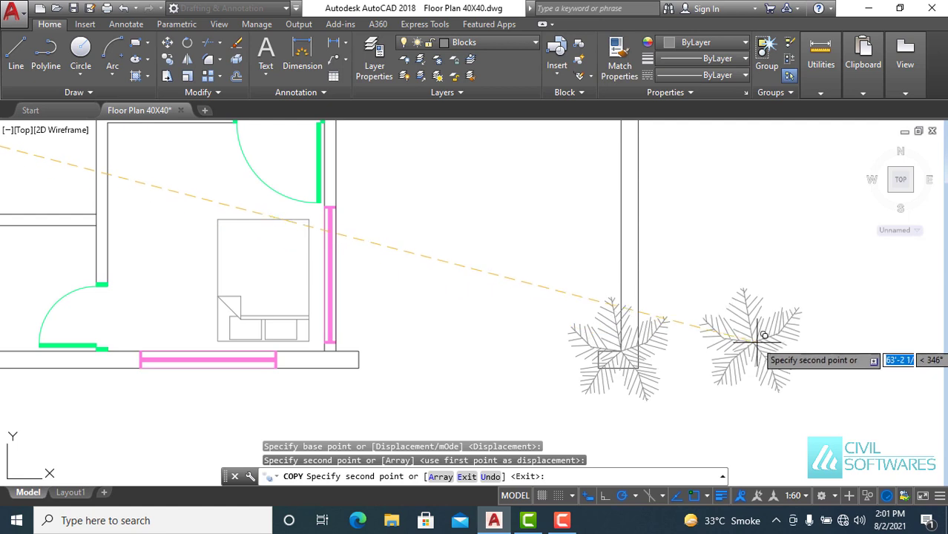
# - Place another tree copy at the top wall's midpoint and end the copy
pyautogui.scroll(-2, 753, 343)
pyautogui.scroll(-2, 746, 338)
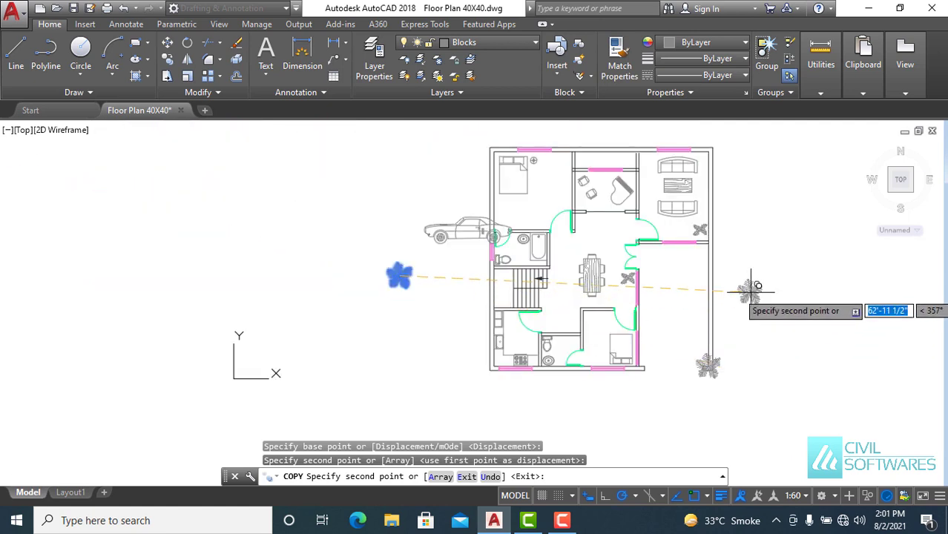
pyautogui.scroll(1, 623, 193)
pyautogui.scroll(2, 608, 303)
pyautogui.scroll(2, 608, 299)
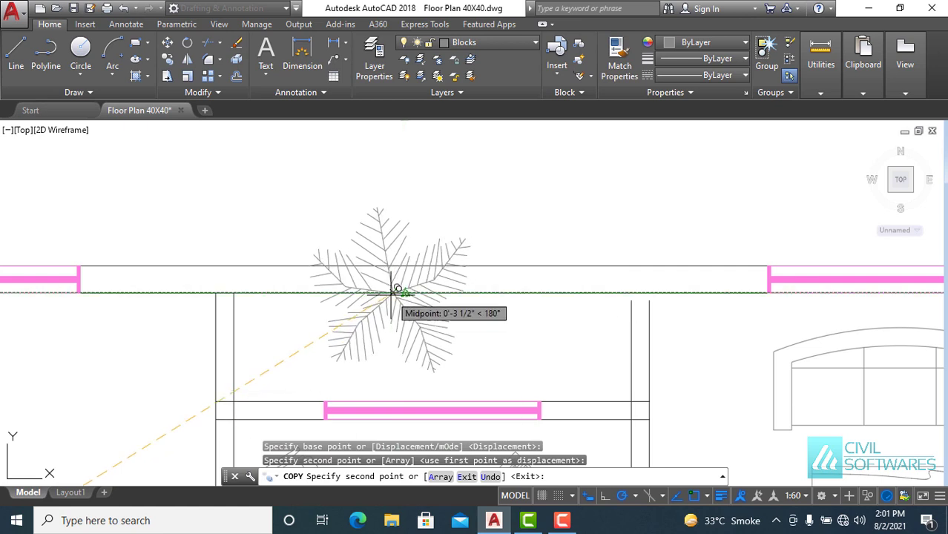
pyautogui.click(314, 293)
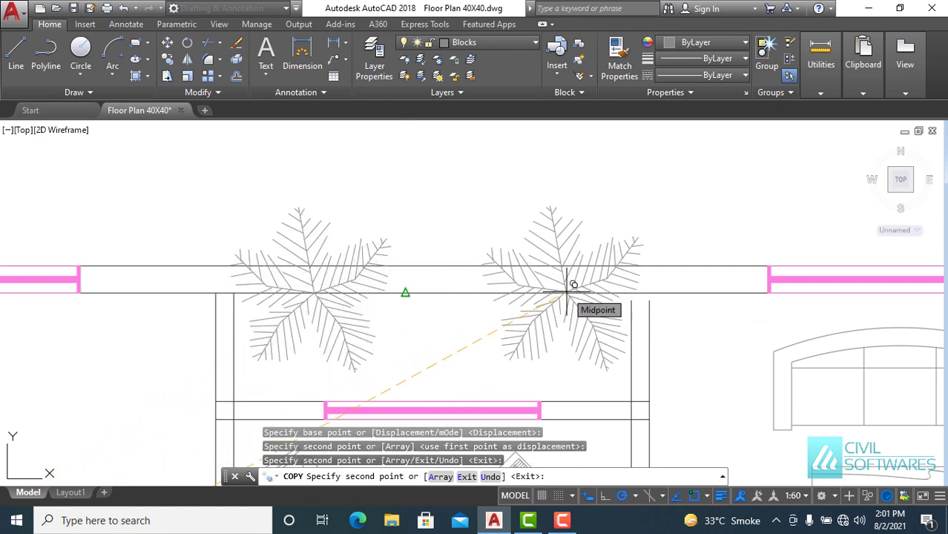
pyautogui.press('Escape')
pyautogui.scroll(-4, 567, 291)
pyautogui.scroll(-4, 567, 247)
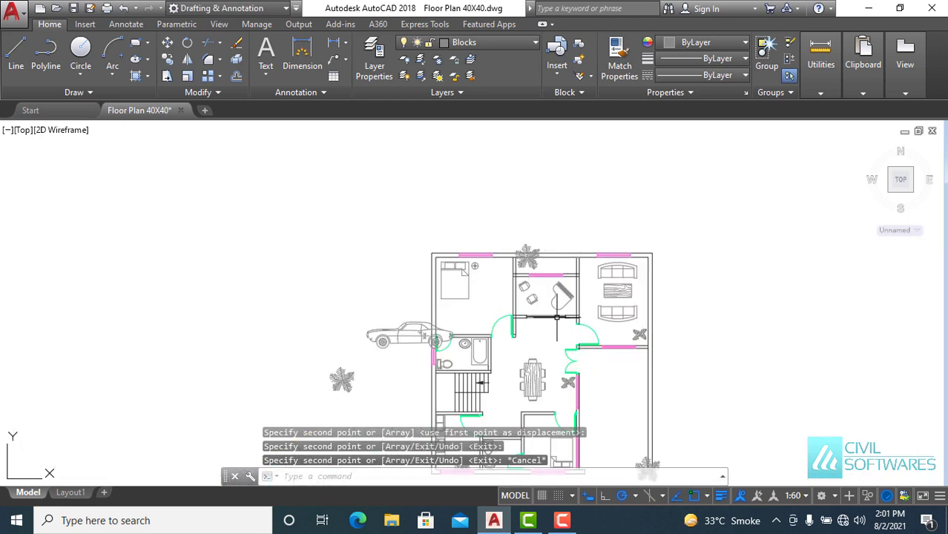
pyautogui.scroll(2, 557, 318)
pyautogui.moveTo(314, 367); pyautogui.dragTo(345, 243, button='middle')
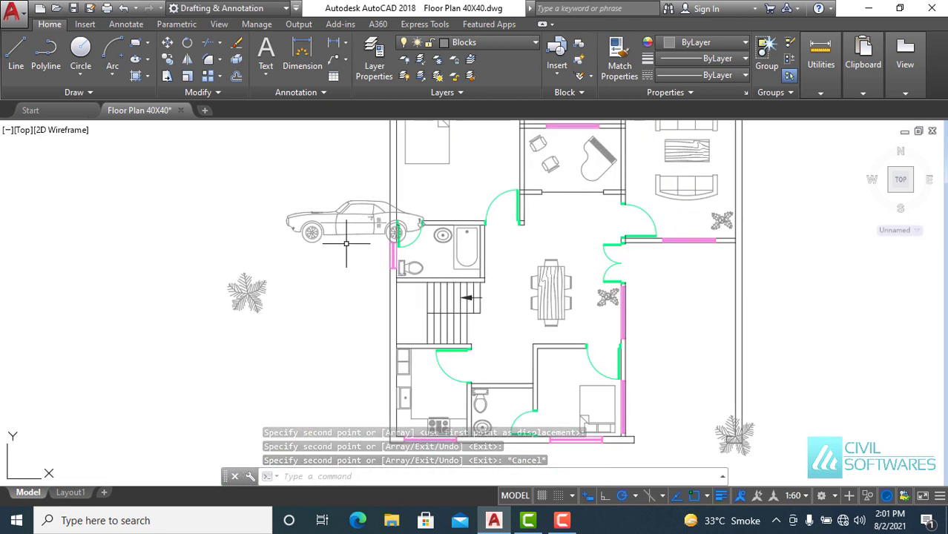
# - Move the car block out to the right of the floor plan
pyautogui.click(341, 221)
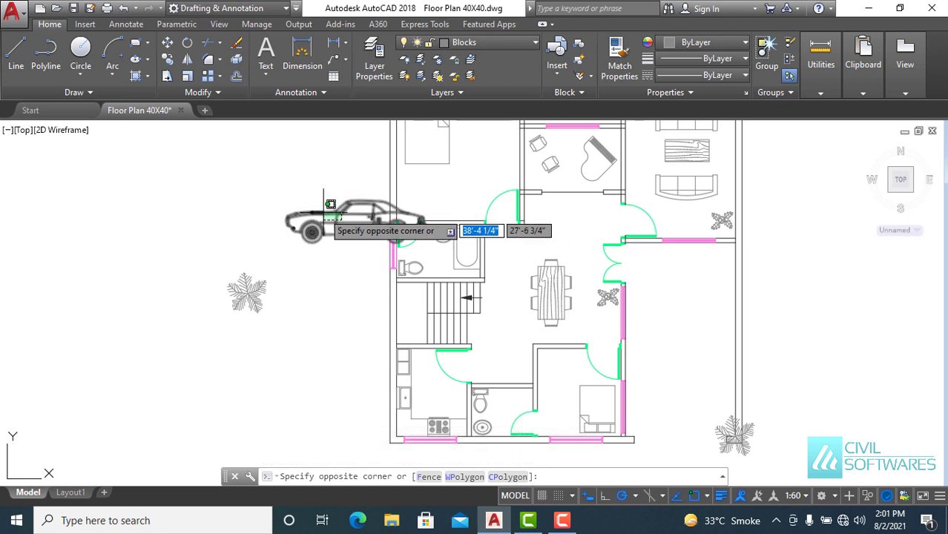
pyautogui.click(331, 204)
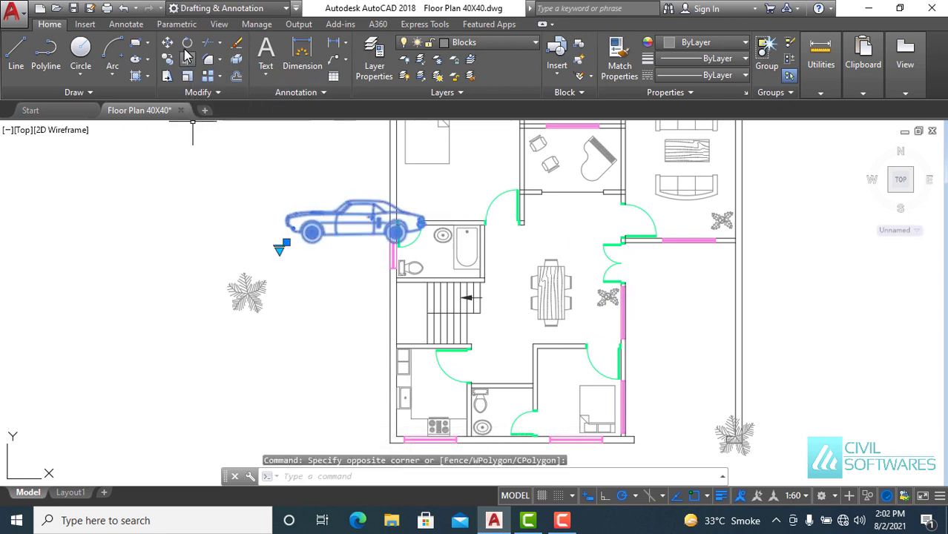
pyautogui.click(167, 42)
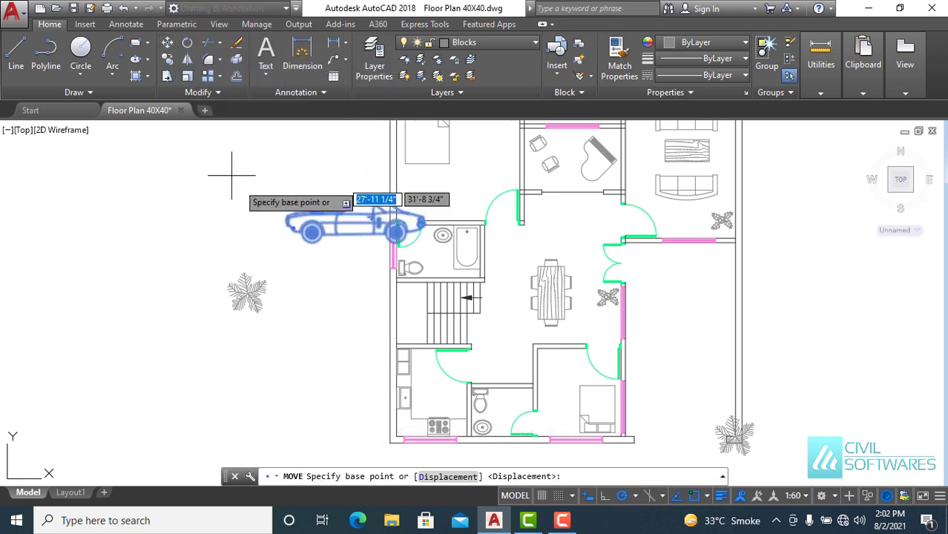
pyautogui.click(374, 205)
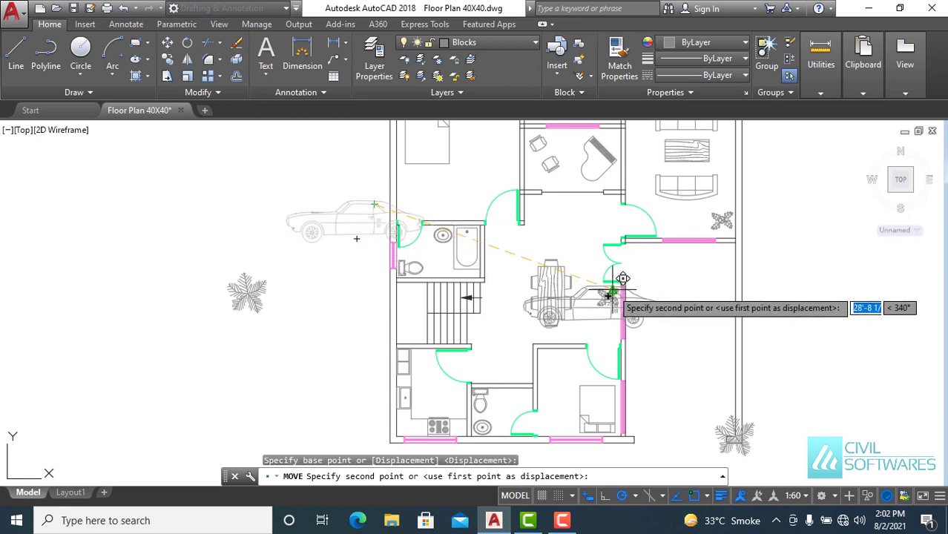
pyautogui.click(861, 315)
pyautogui.press('Escape')
pyautogui.moveTo(837, 388); pyautogui.dragTo(501, 371, button='middle')
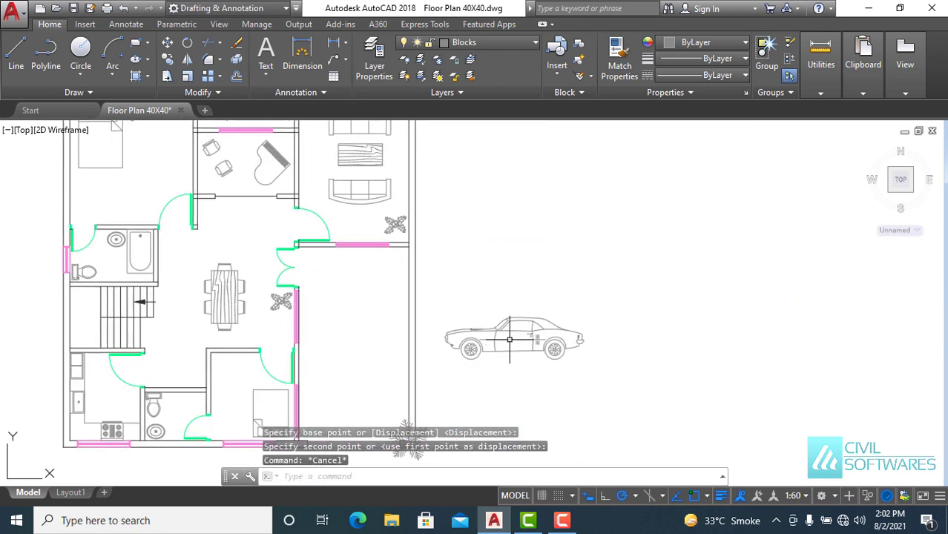
# - Switch the car to the Sports Car (Top) view and rotate it upright
pyautogui.click(510, 340)
pyautogui.click(505, 341)
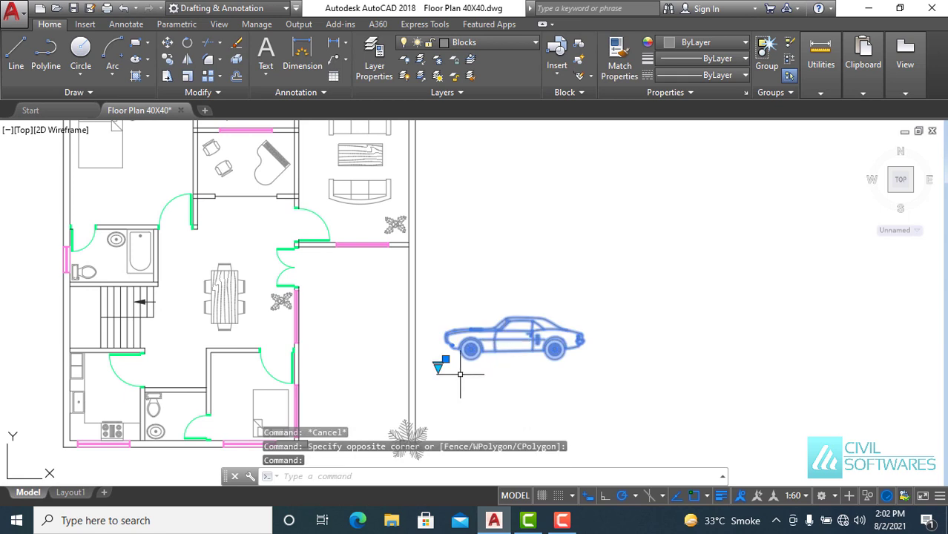
pyautogui.click(437, 366)
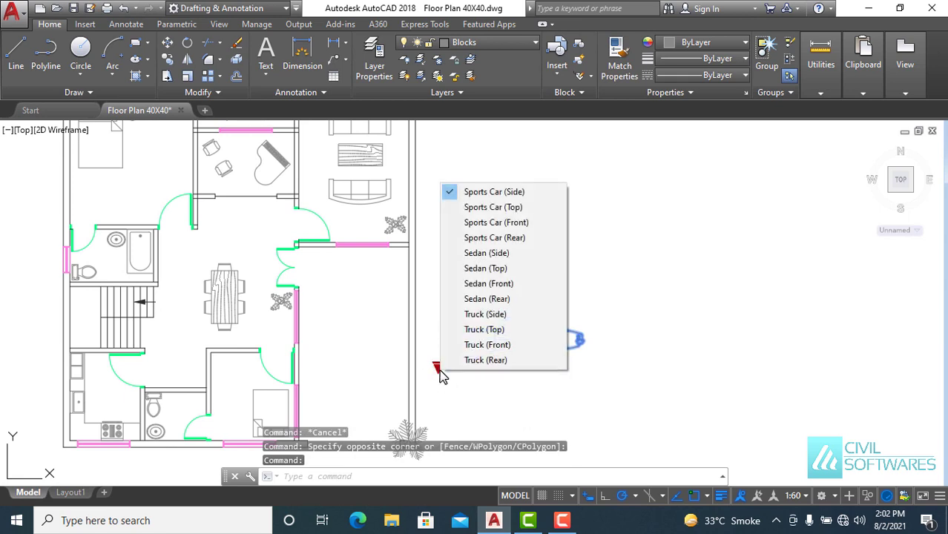
pyautogui.click(483, 206)
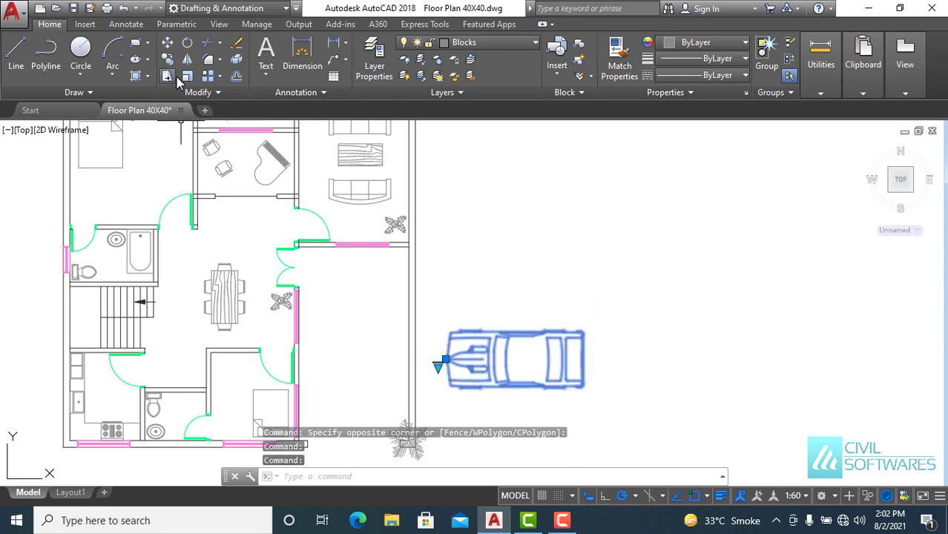
pyautogui.click(188, 43)
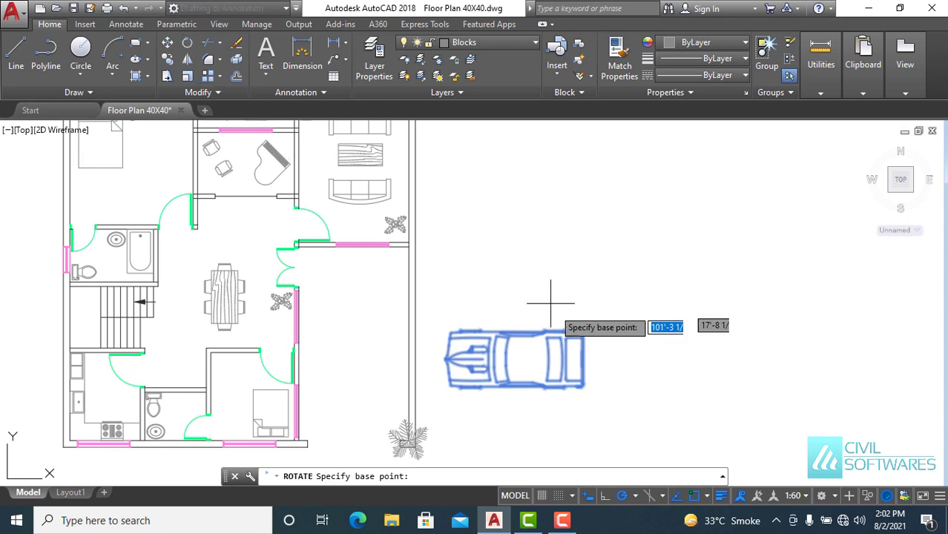
pyautogui.click(581, 388)
pyautogui.click(581, 387)
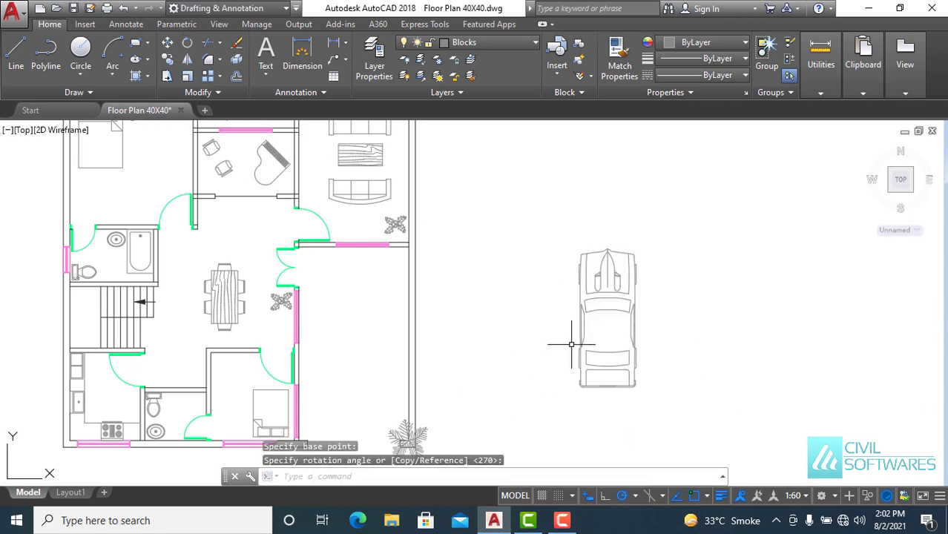
# - Move the upright car into the empty right-hand garage space
pyautogui.click(568, 230)
pyautogui.click(684, 414)
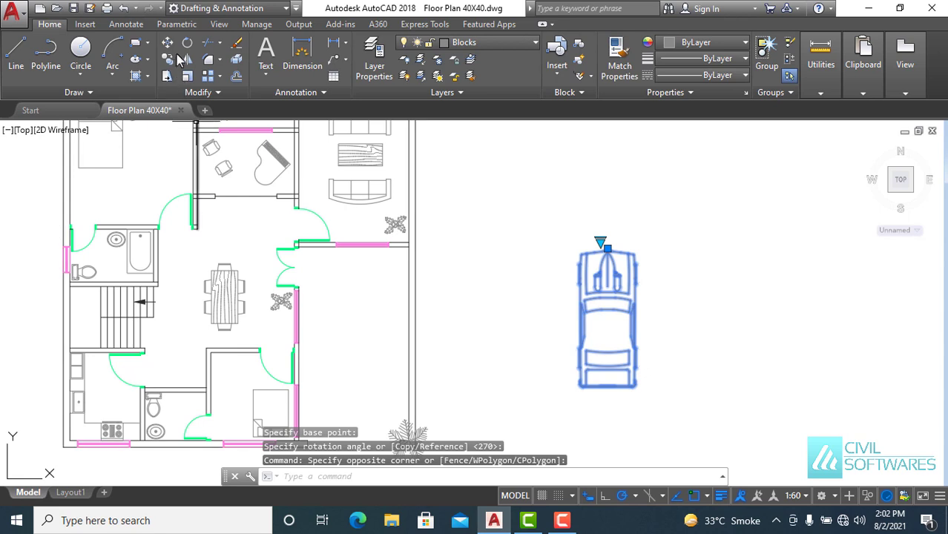
pyautogui.click(168, 42)
pyautogui.click(606, 261)
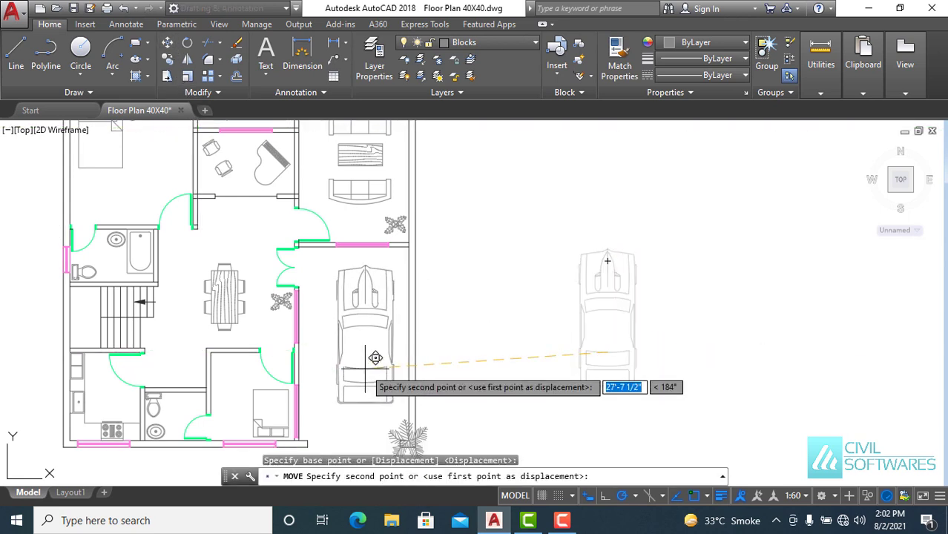
pyautogui.press('Escape')
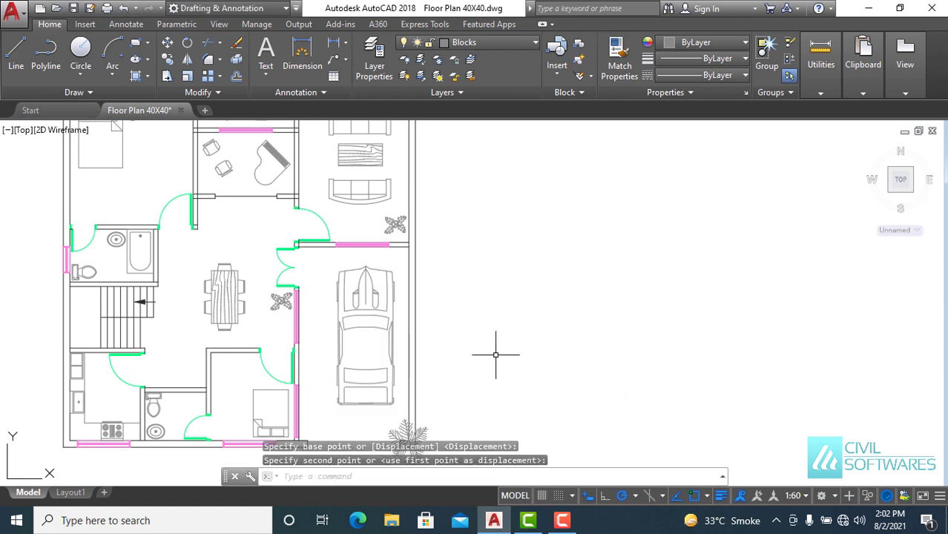
pyautogui.scroll(1, 248, 300)
pyautogui.scroll(1, 247, 300)
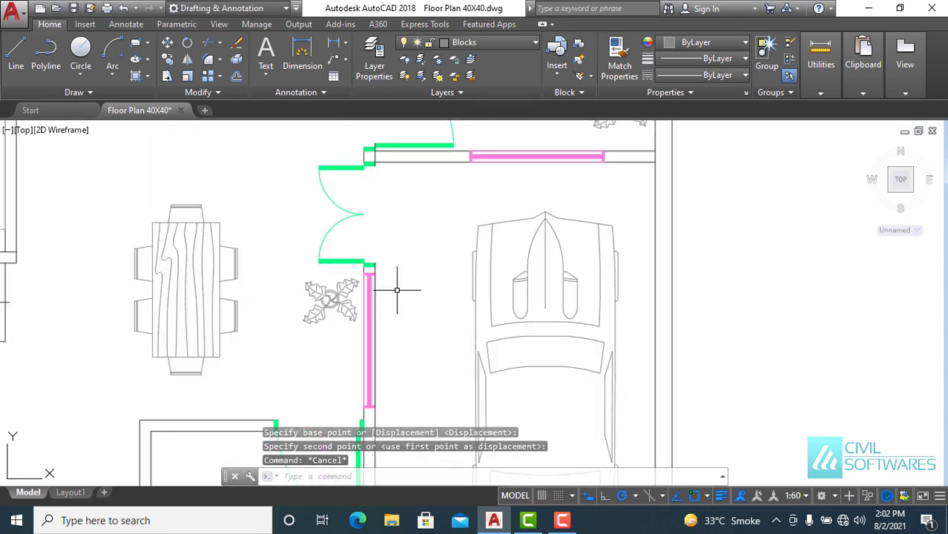
# - On the Walls layer, draw an L-shaped line from 2' along the wall, down, then left to the wall
pyautogui.moveTo(397, 290); pyautogui.dragTo(448, 292, button='middle')
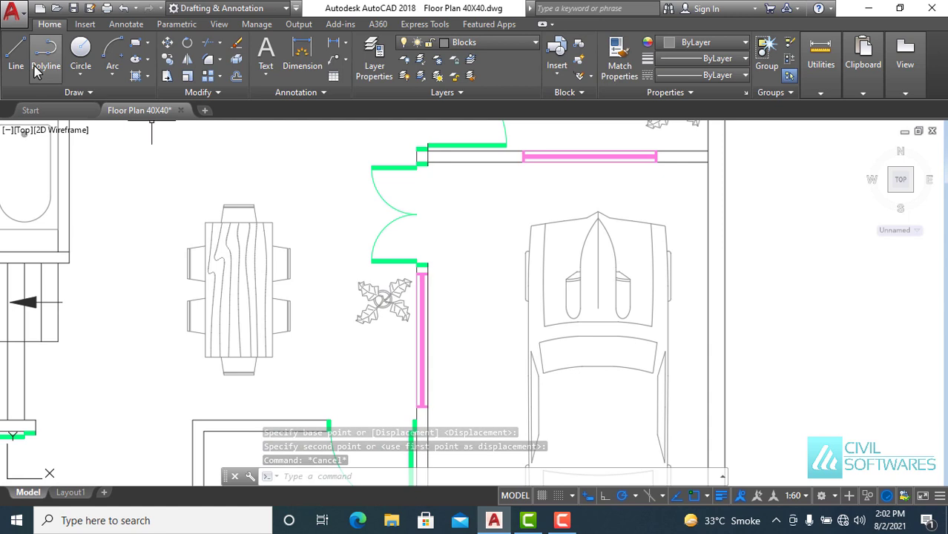
pyautogui.click(481, 42)
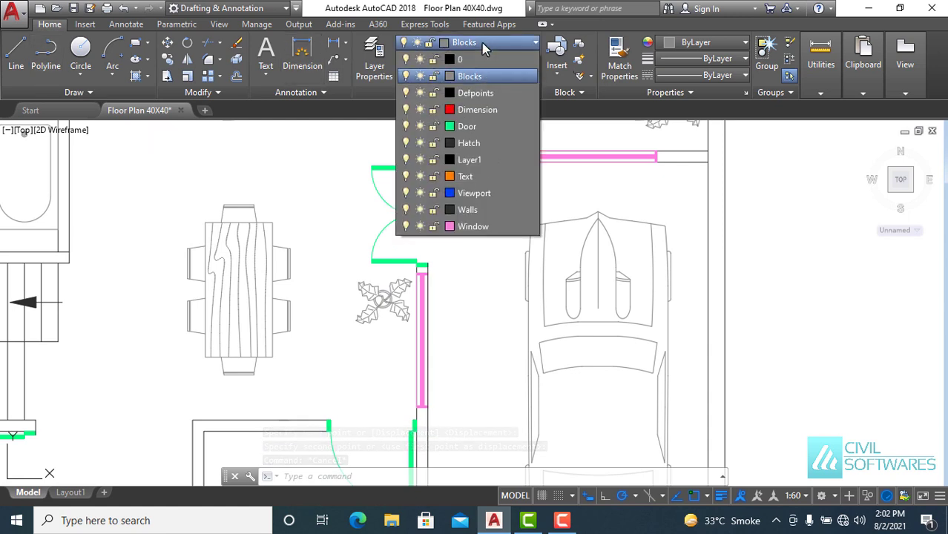
pyautogui.click(461, 215)
pyautogui.click(17, 59)
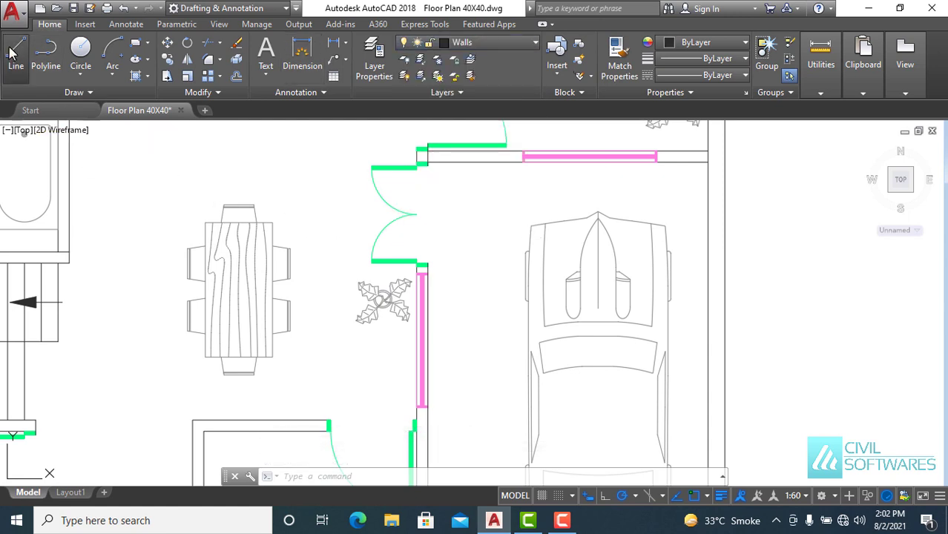
pyautogui.scroll(3, 426, 164)
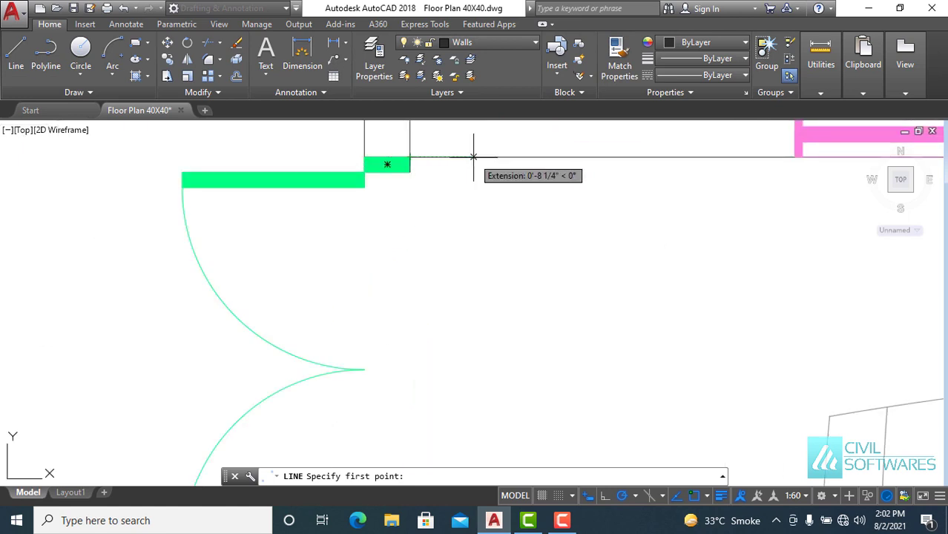
pyautogui.write("2'")
pyautogui.press('Return')
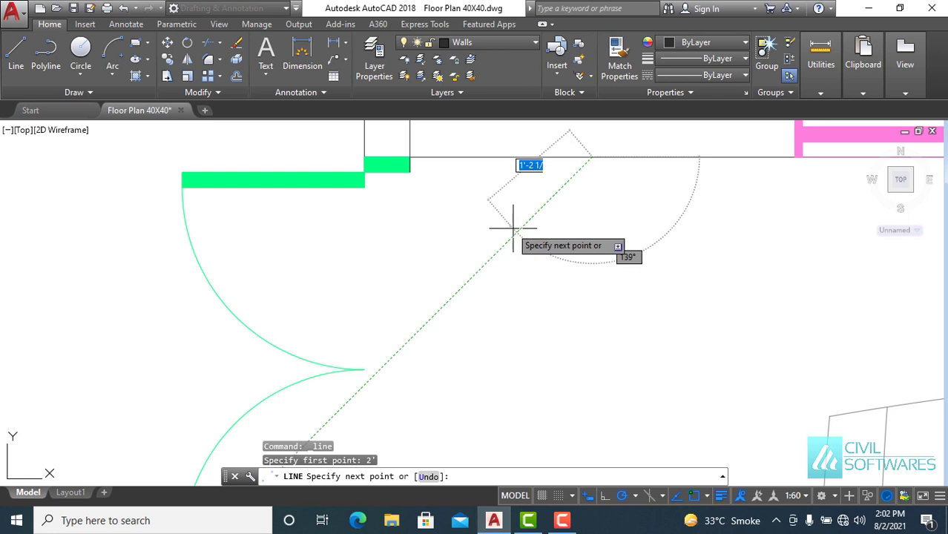
pyautogui.scroll(-3, 610, 265)
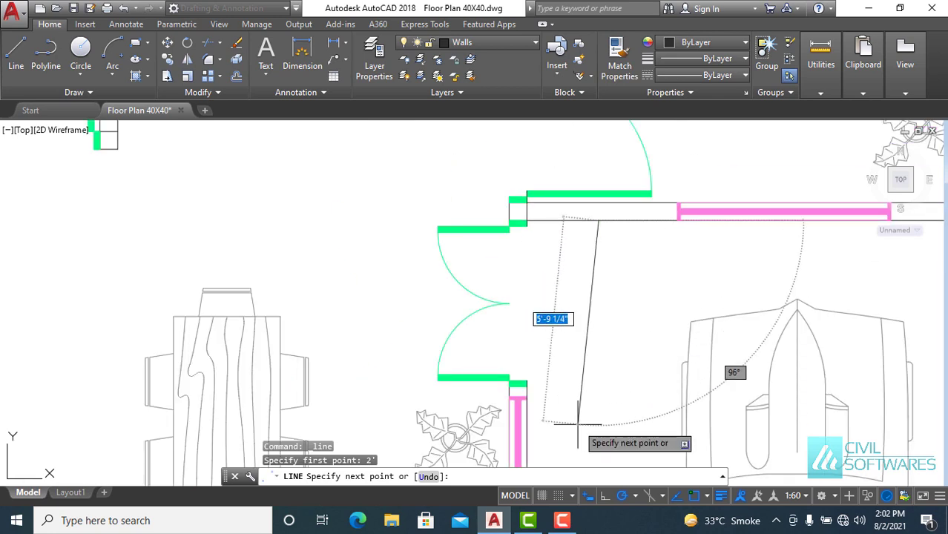
pyautogui.scroll(4, 579, 424)
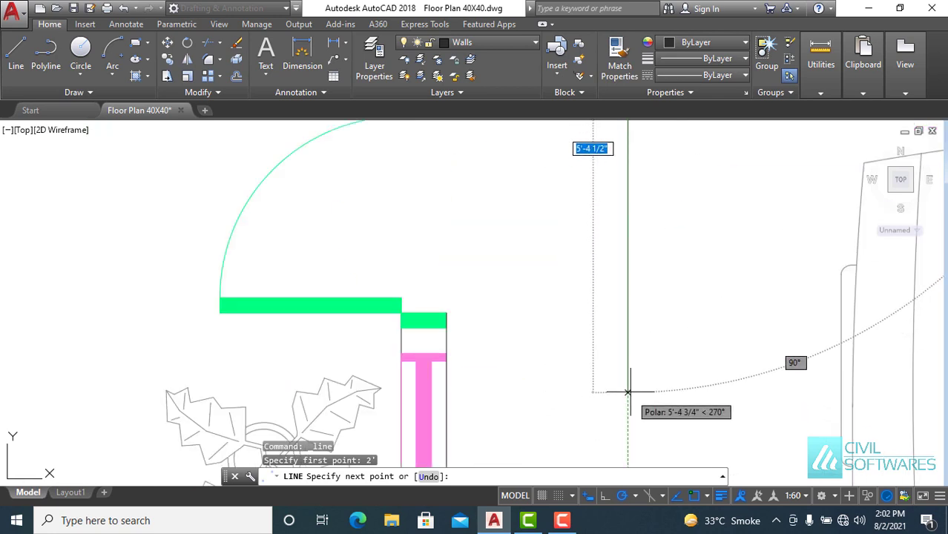
pyautogui.click(627, 381)
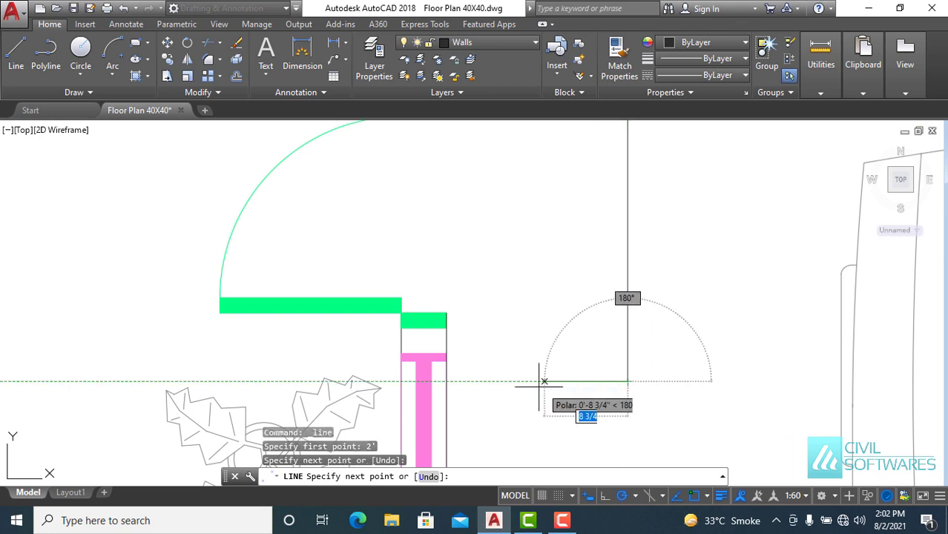
pyautogui.click(446, 381)
pyautogui.press('Escape')
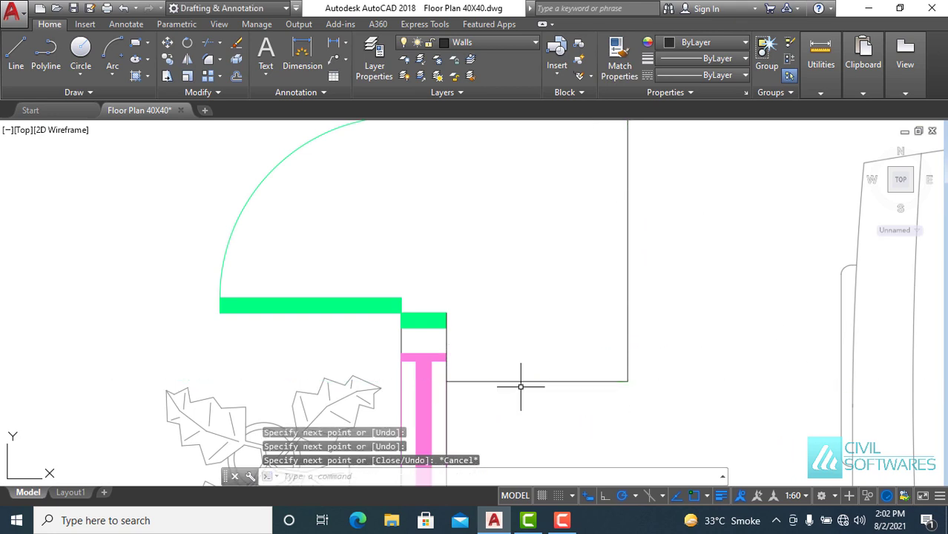
pyautogui.scroll(-4, 520, 383)
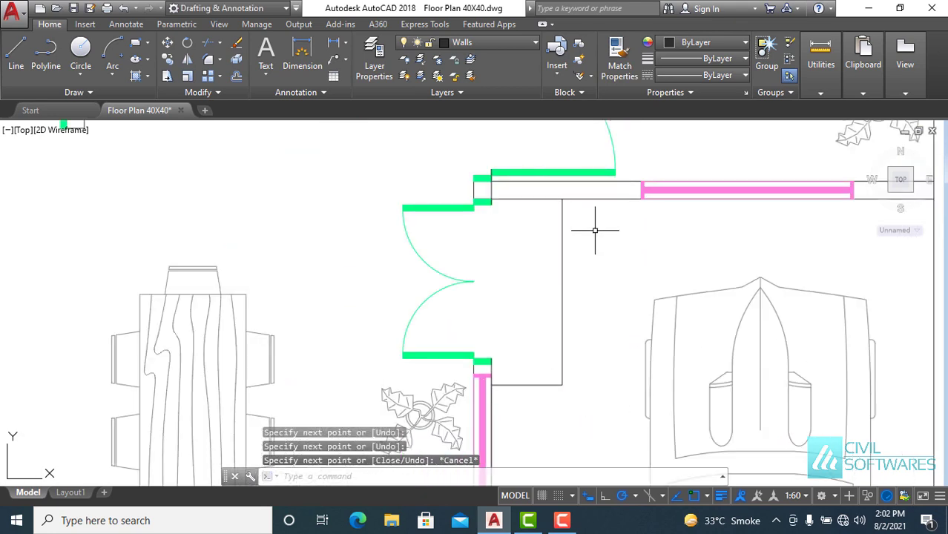
# - Offset the new vertical and horizontal wall lines by 10" to form the wall thickness
pyautogui.write('o')
pyautogui.press('Return')
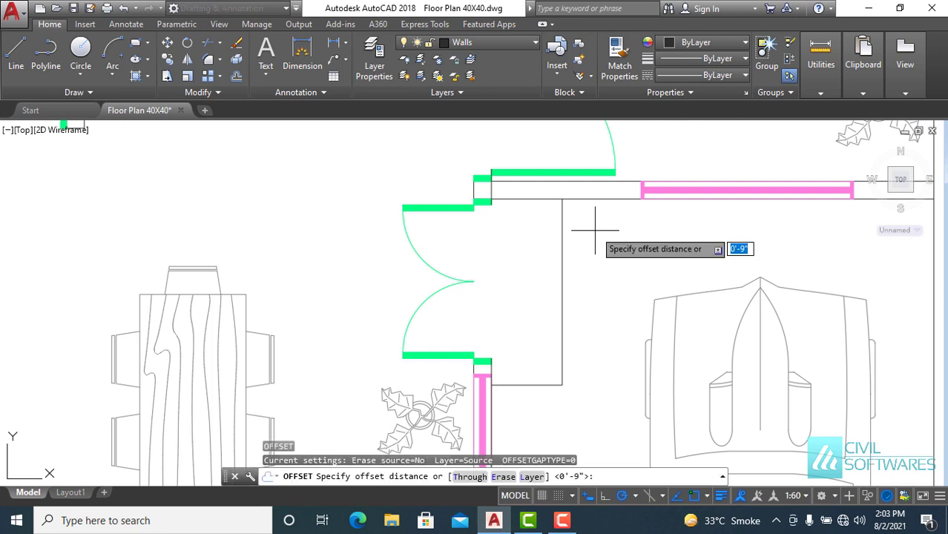
pyautogui.write('10"')
pyautogui.press('Return')
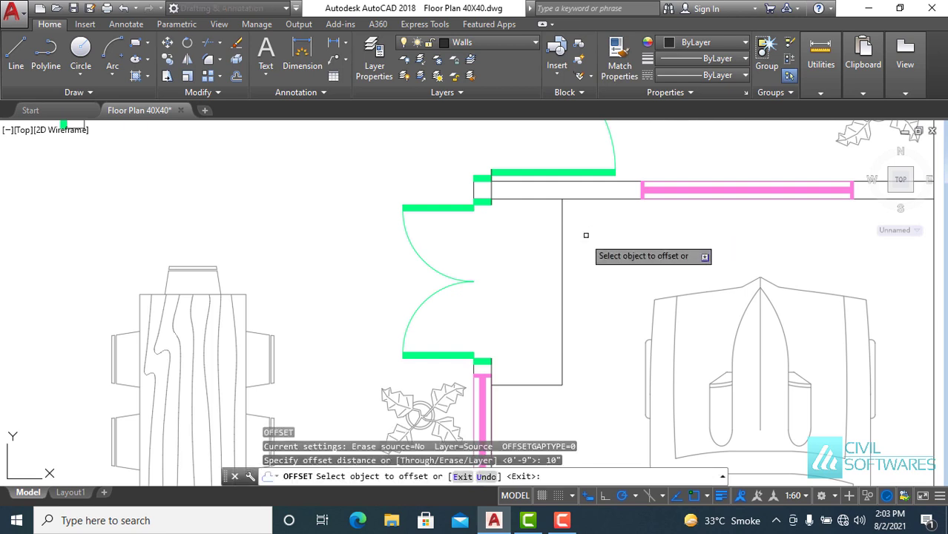
pyautogui.click(562, 278)
pyautogui.click(572, 303)
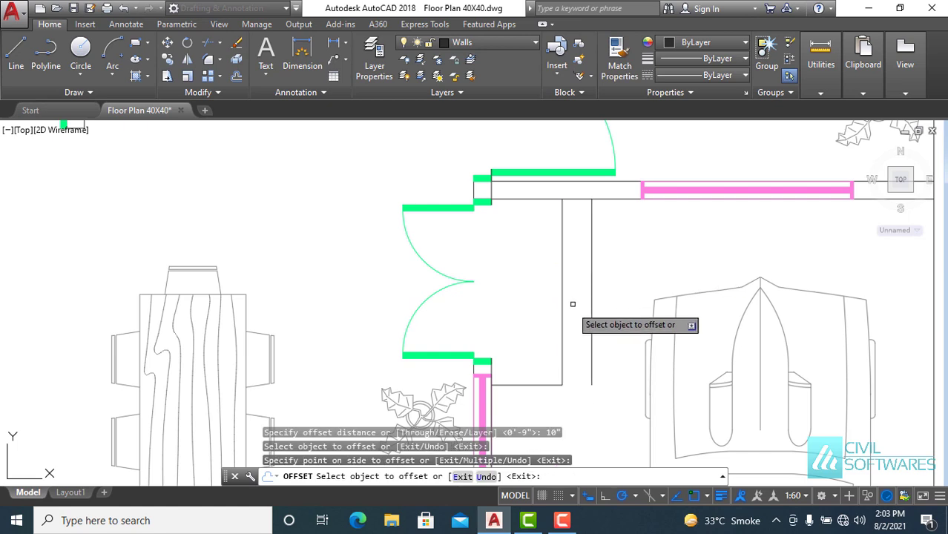
pyautogui.click(538, 385)
pyautogui.click(549, 404)
pyautogui.press('Escape')
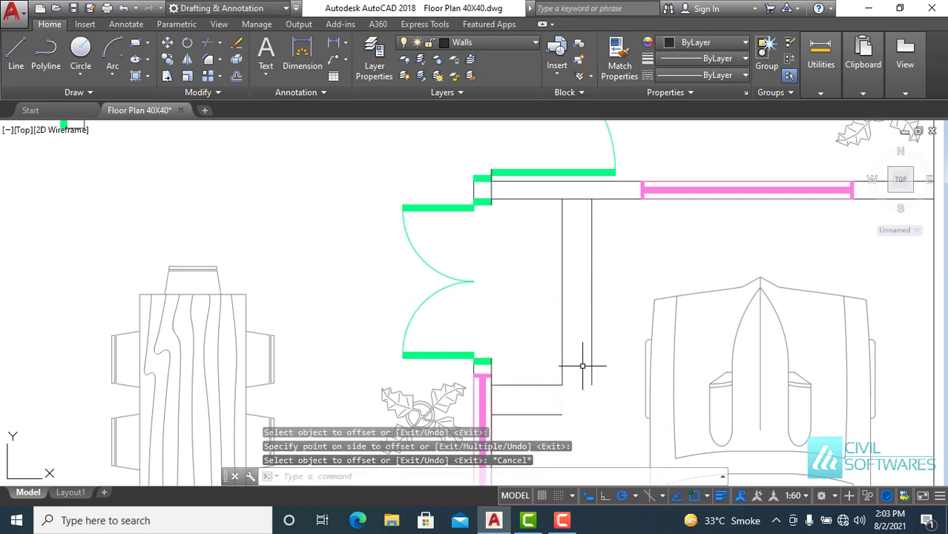
# - Cancel an attempted fillet, zoom out to the whole plan, and begin selecting the lone tree
pyautogui.click(208, 64)
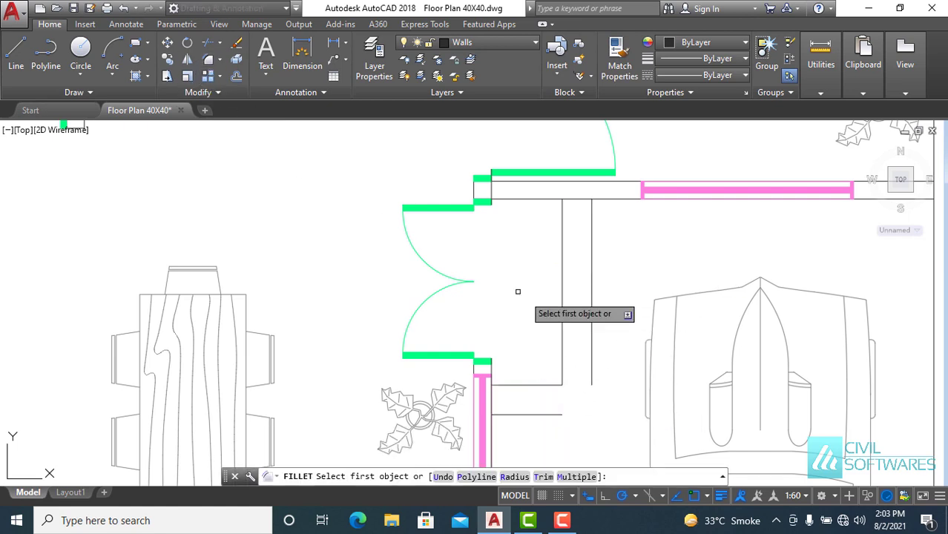
pyautogui.click(591, 332)
pyautogui.press('Escape')
pyautogui.scroll(-4, 620, 333)
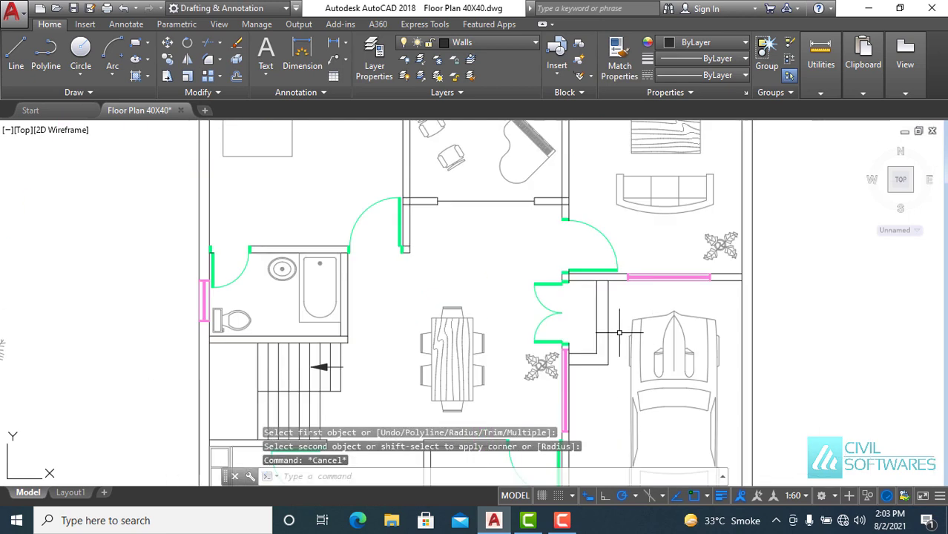
pyautogui.scroll(-2, 879, 297)
pyautogui.scroll(-2, 875, 297)
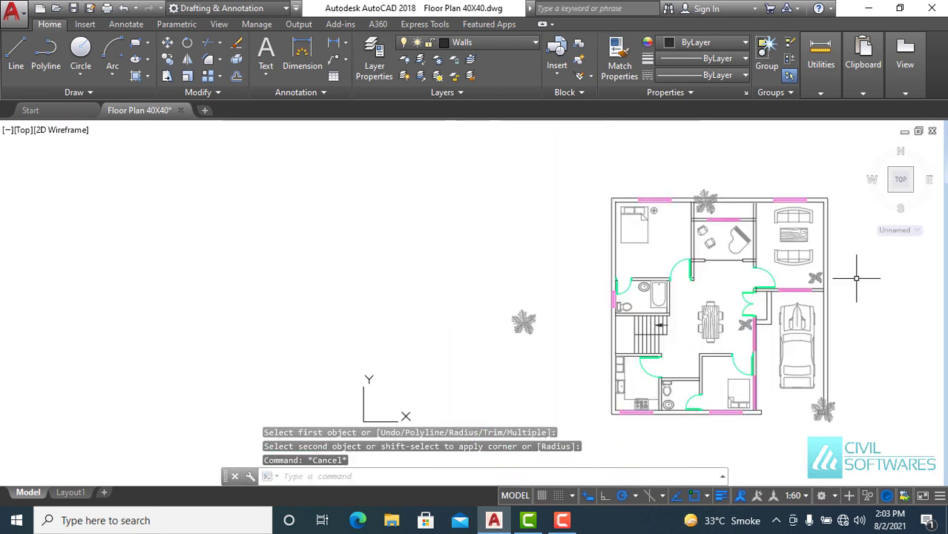
pyautogui.moveTo(853, 307); pyautogui.dragTo(613, 259, button='middle')
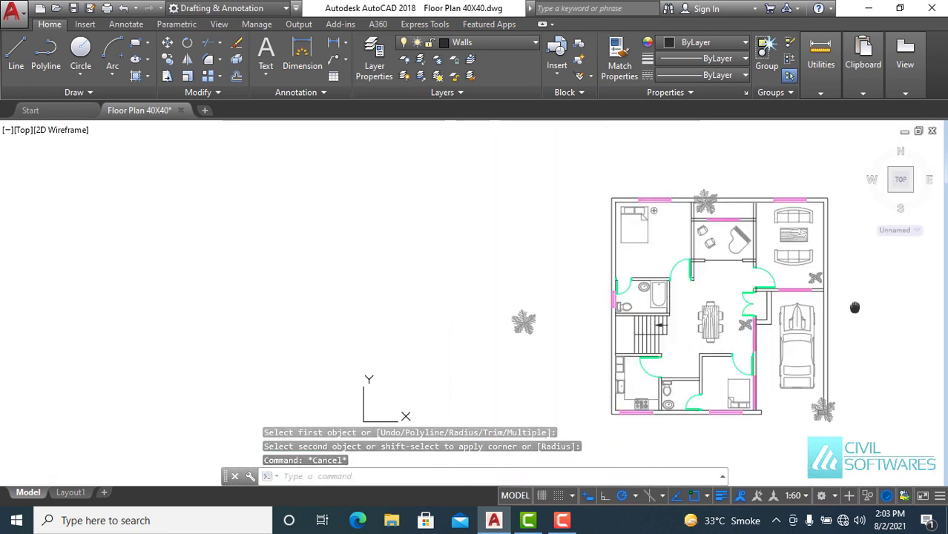
pyautogui.click(233, 243)
# - Erase the lone tree left of the plan and make Hatch the current layer
pyautogui.click(307, 318)
pyautogui.press('Delete')
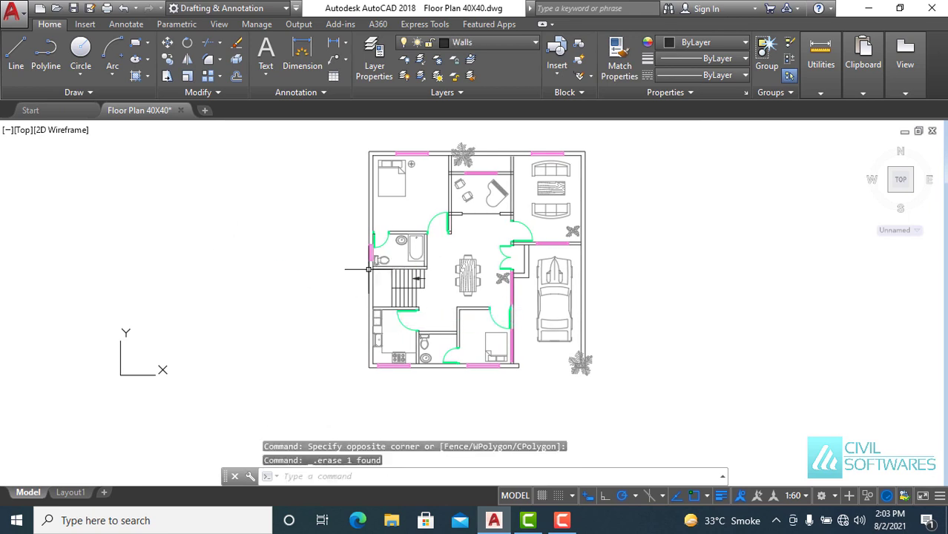
pyautogui.click(518, 44)
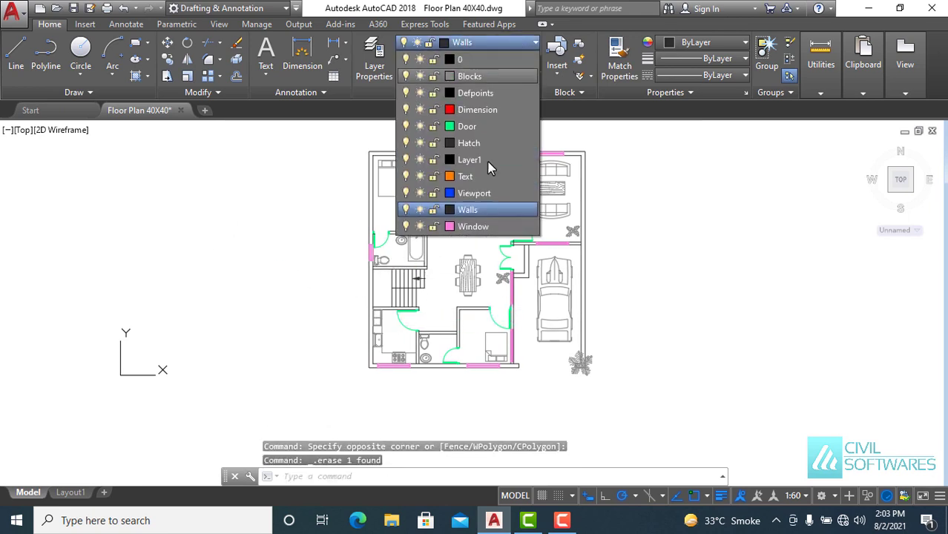
pyautogui.click(460, 210)
pyautogui.click(512, 46)
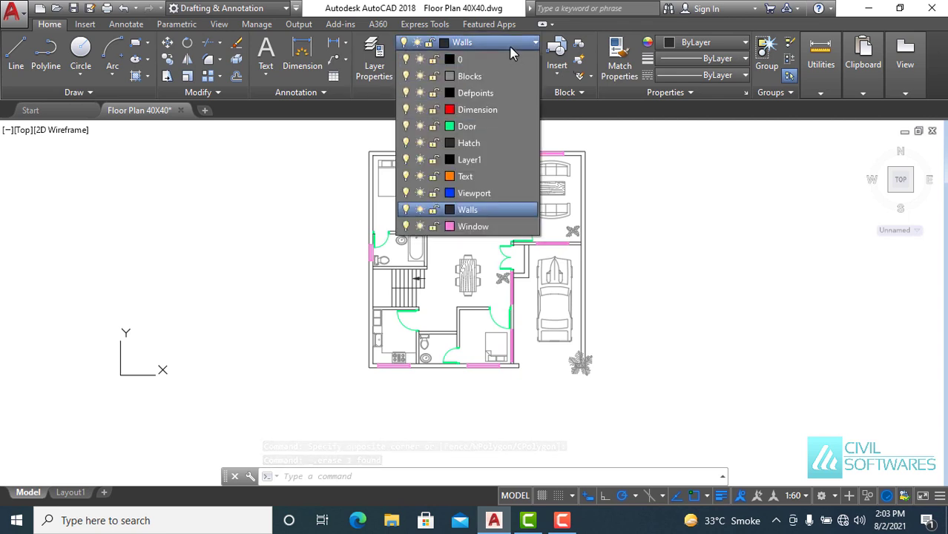
pyautogui.click(483, 145)
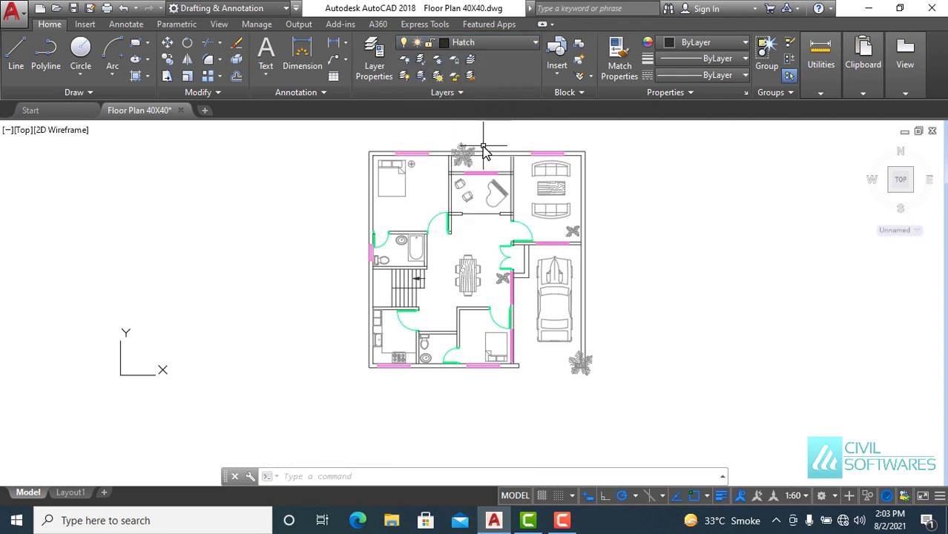
# - Fill the left outer wall with a solid black hatch
pyautogui.click(136, 79)
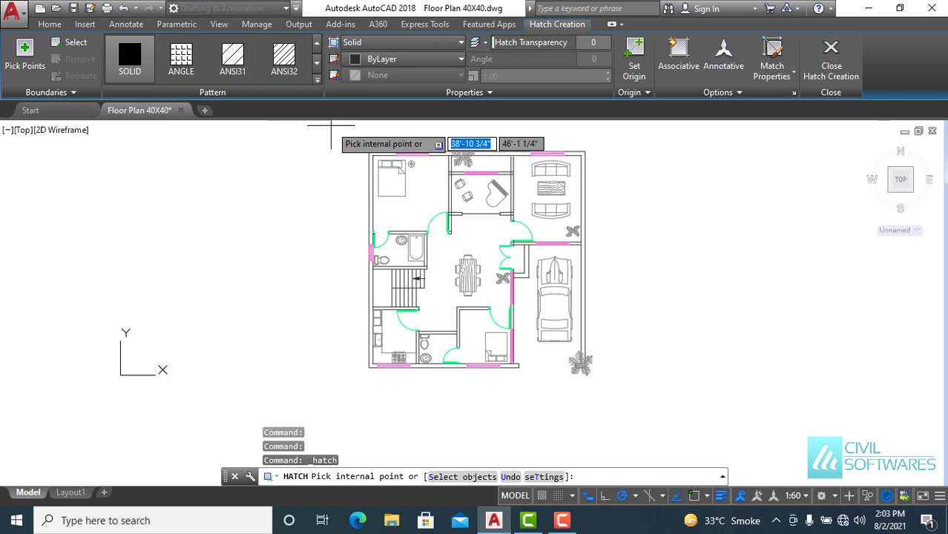
pyautogui.scroll(5, 356, 135)
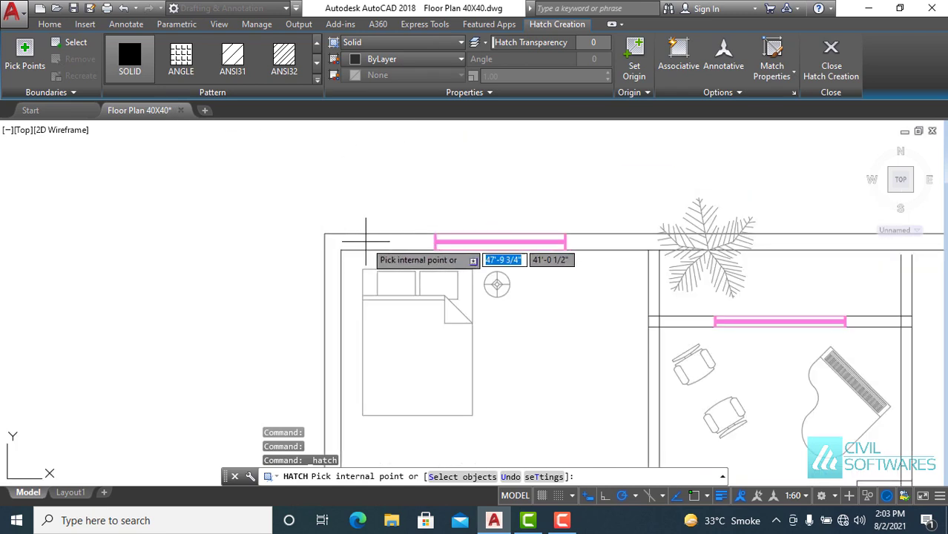
pyautogui.scroll(-4, 330, 267)
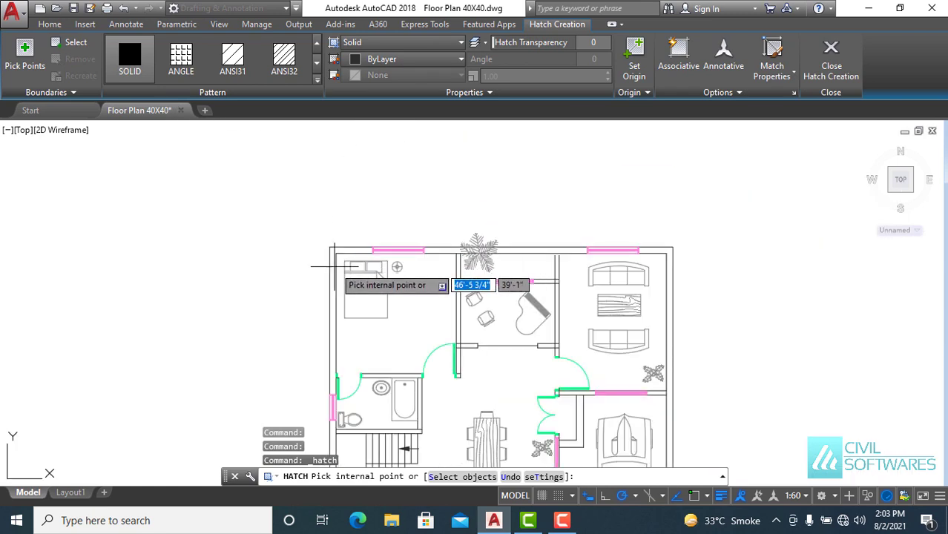
pyautogui.click(333, 266)
pyautogui.scroll(5, 333, 266)
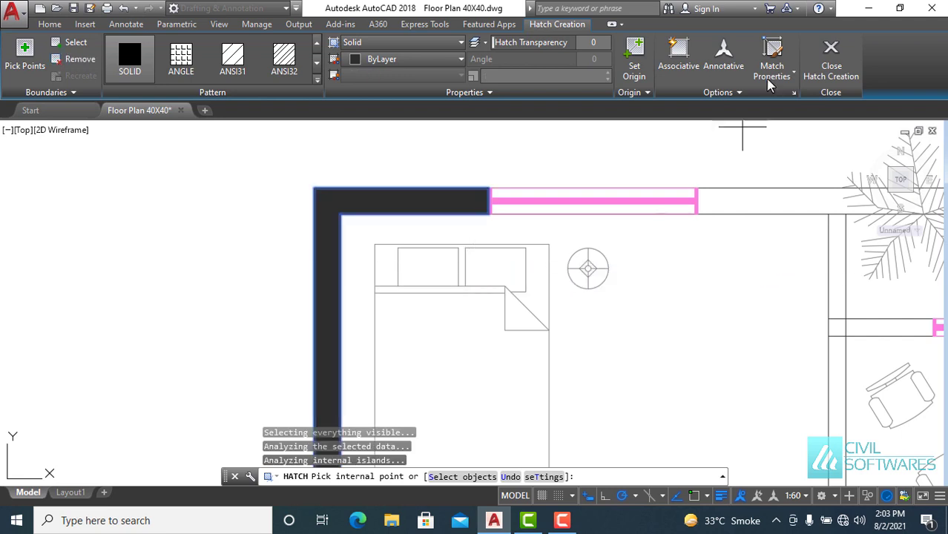
pyautogui.click(841, 68)
pyautogui.scroll(-3, 613, 163)
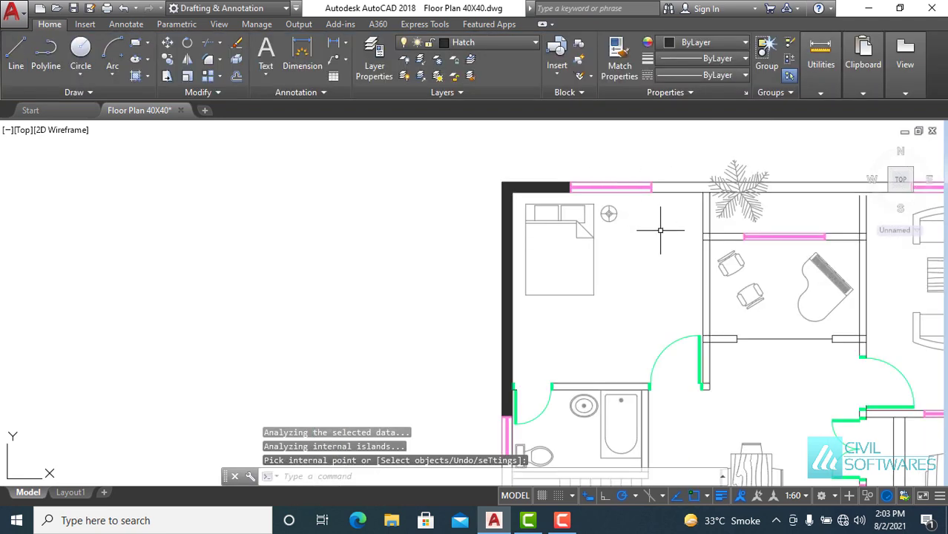
pyautogui.moveTo(661, 231); pyautogui.dragTo(490, 261, button='middle')
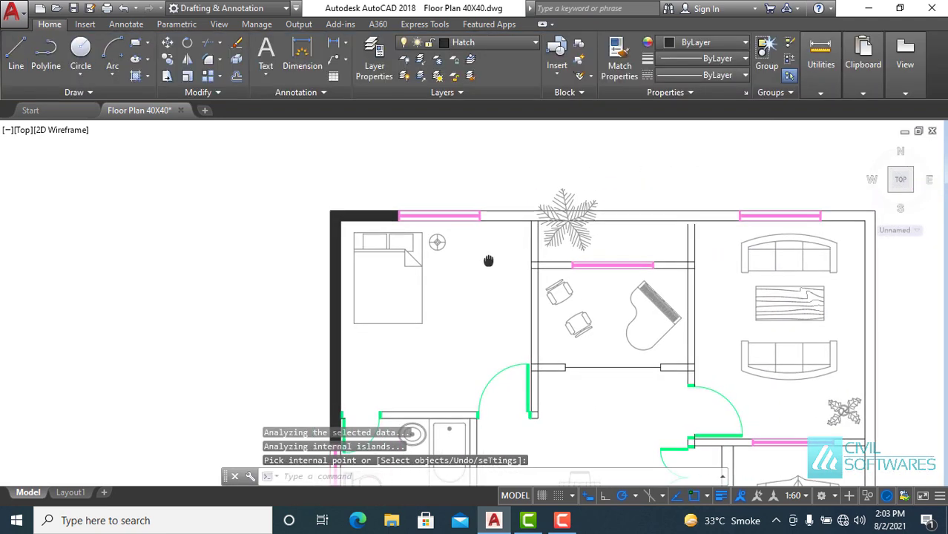
# - Fill the top wall sections between the windows with solid black hatch
pyautogui.click(136, 76)
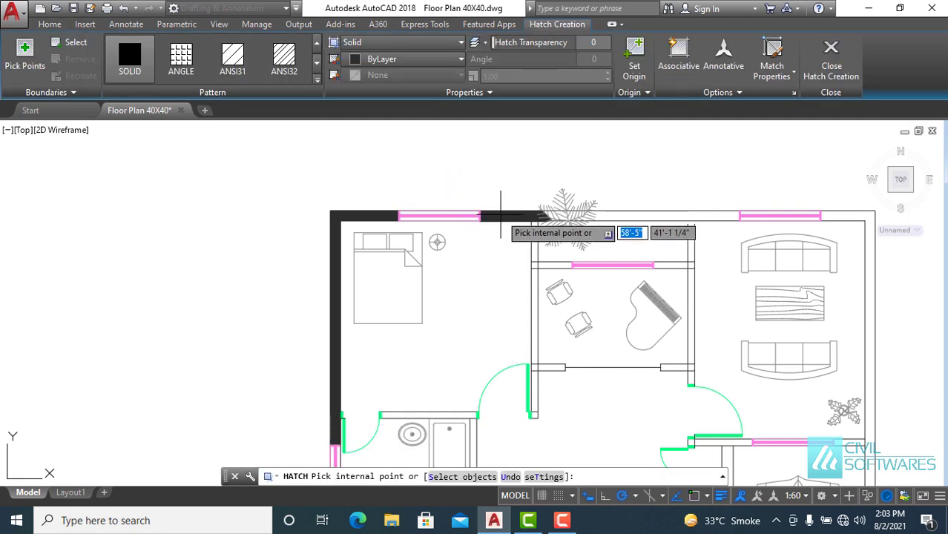
pyautogui.click(501, 215)
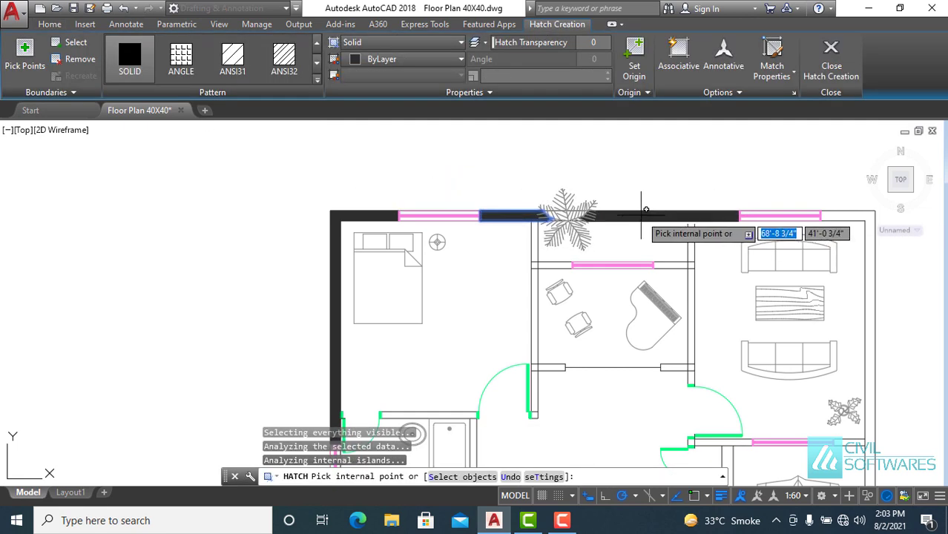
pyautogui.click(642, 215)
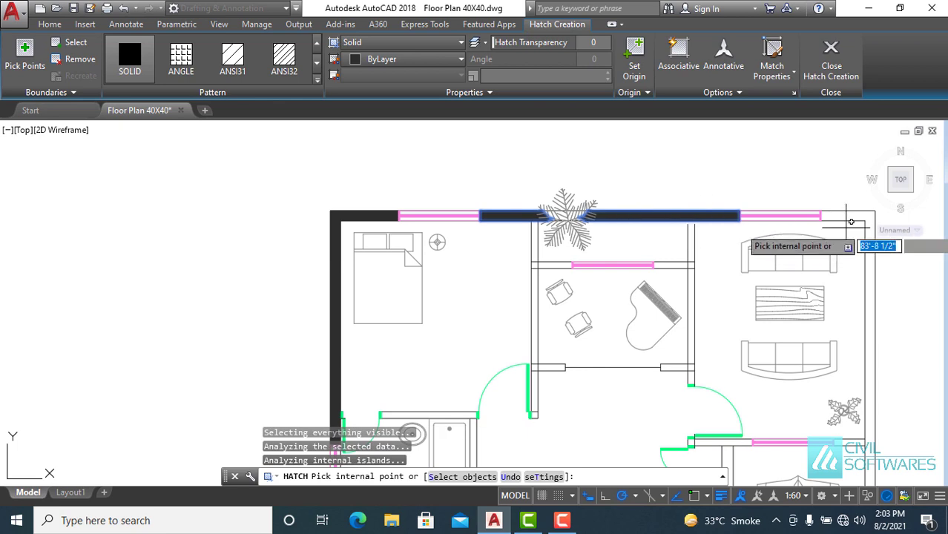
pyautogui.scroll(3, 849, 215)
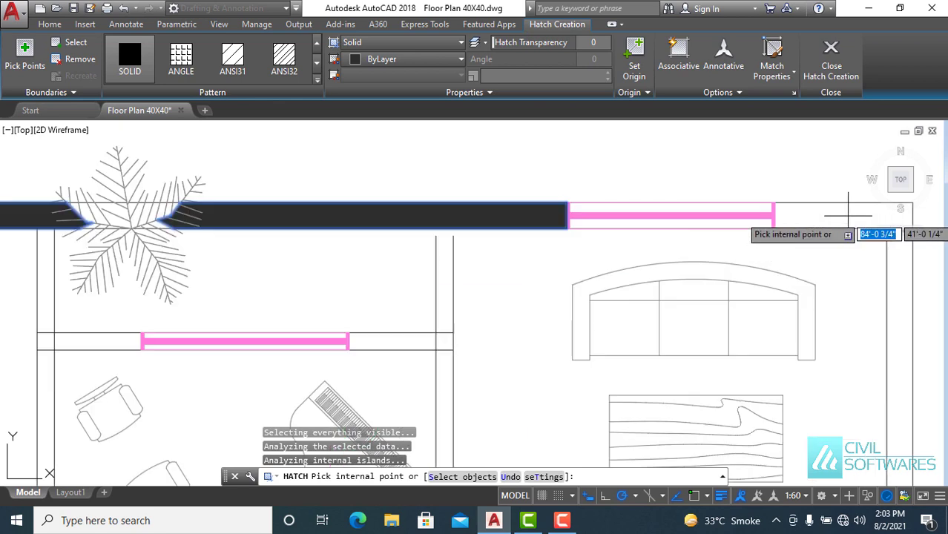
pyautogui.scroll(-2, 816, 256)
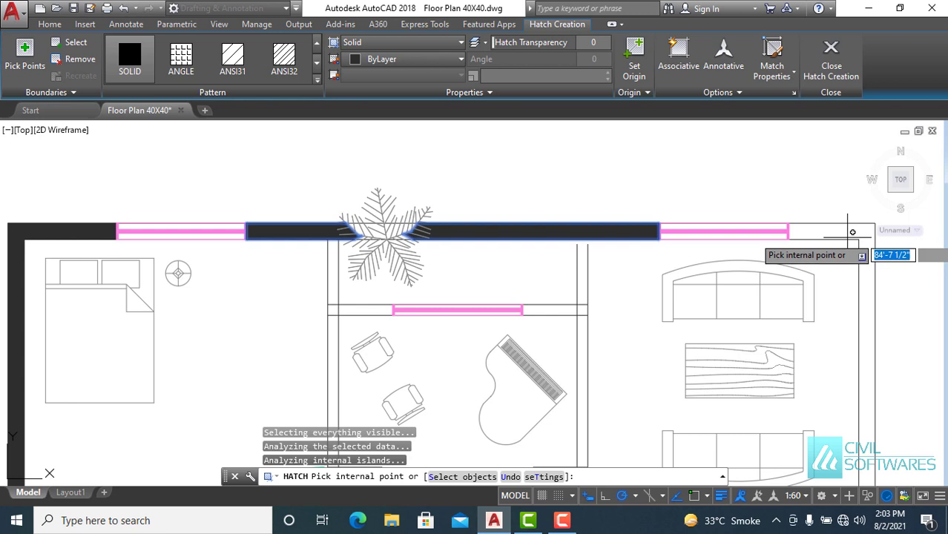
pyautogui.moveTo(850, 237); pyautogui.dragTo(669, 138, button='middle')
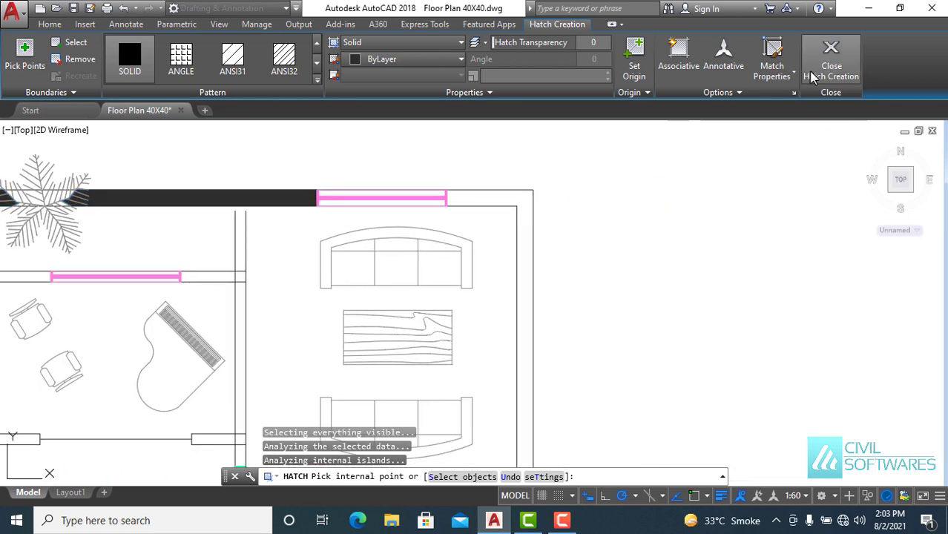
pyautogui.click(831, 63)
pyautogui.scroll(-3, 595, 222)
pyautogui.scroll(-2, 554, 328)
pyautogui.scroll(5, 565, 312)
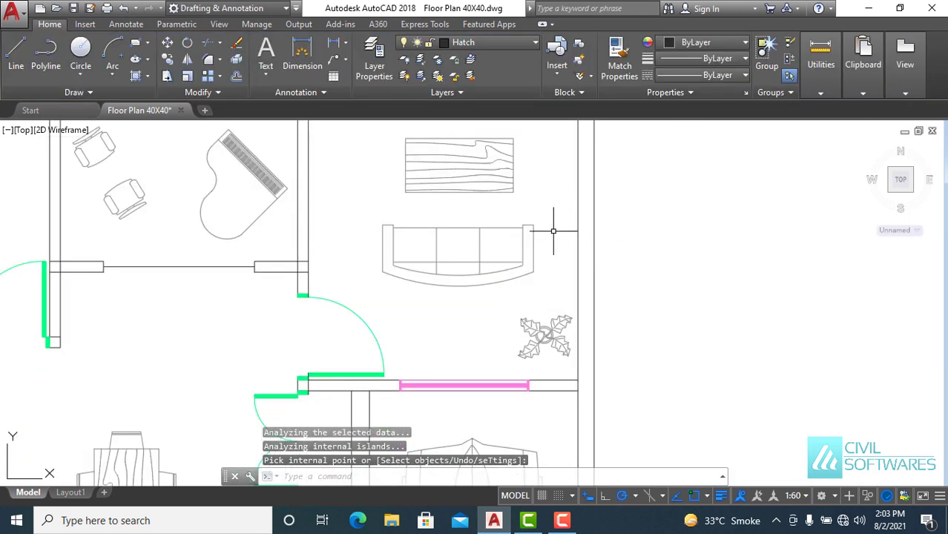
pyautogui.moveTo(553, 231); pyautogui.dragTo(553, 364, button='middle')
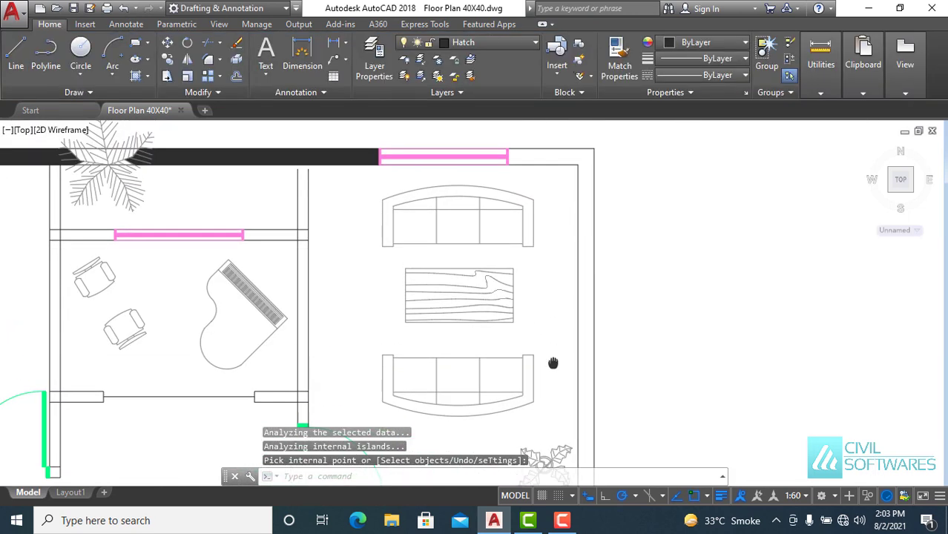
pyautogui.click(134, 75)
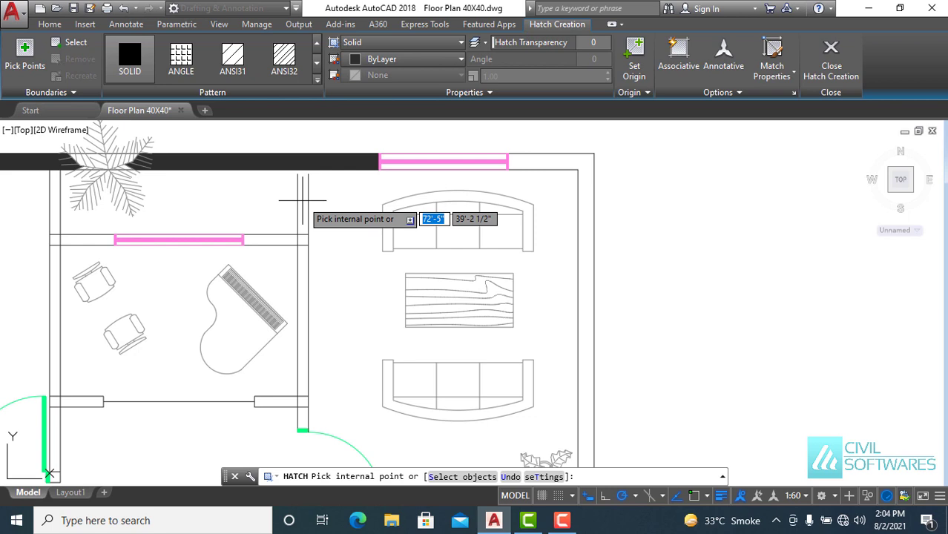
pyautogui.click(568, 163)
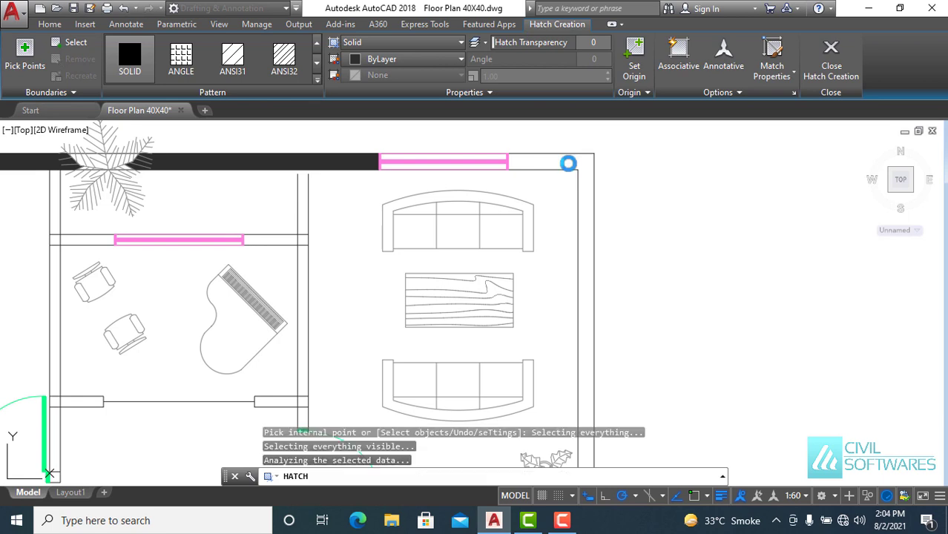
pyautogui.click(591, 274)
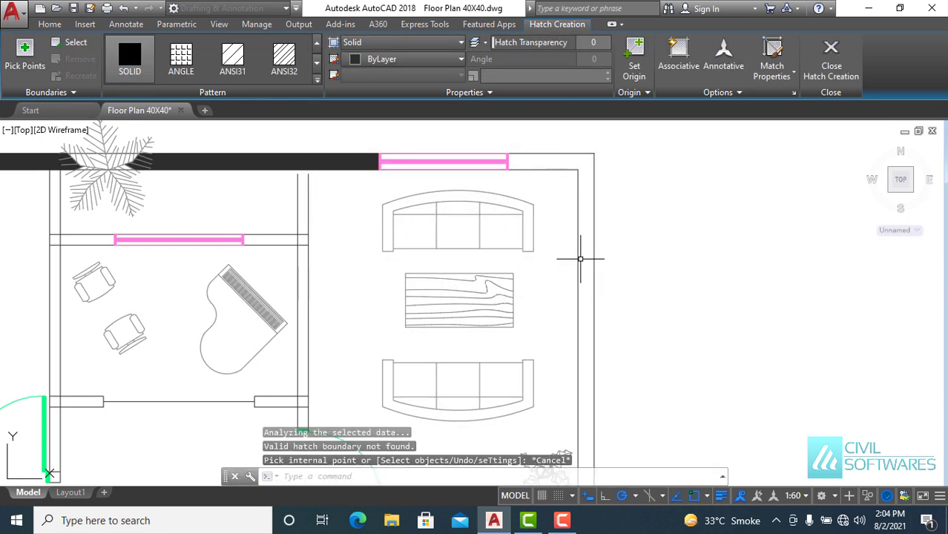
pyautogui.press('Escape')
pyautogui.press('Escape')
pyautogui.press('Escape')
pyautogui.scroll(2, 300, 178)
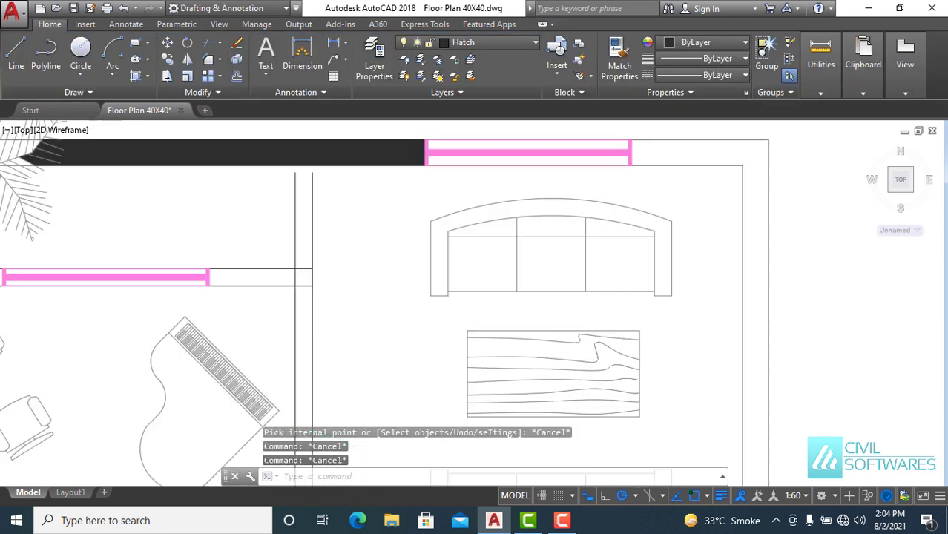
pyautogui.scroll(4, 338, 165)
pyautogui.scroll(-4, 344, 165)
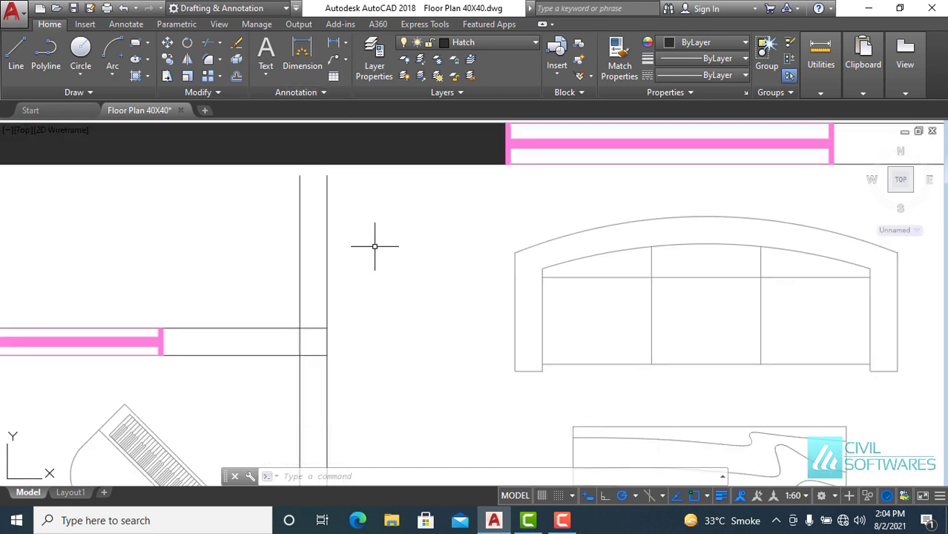
# - Switch the Hatch layer off, passing through Blocks, and finally make Walls the current layer
pyautogui.click(488, 45)
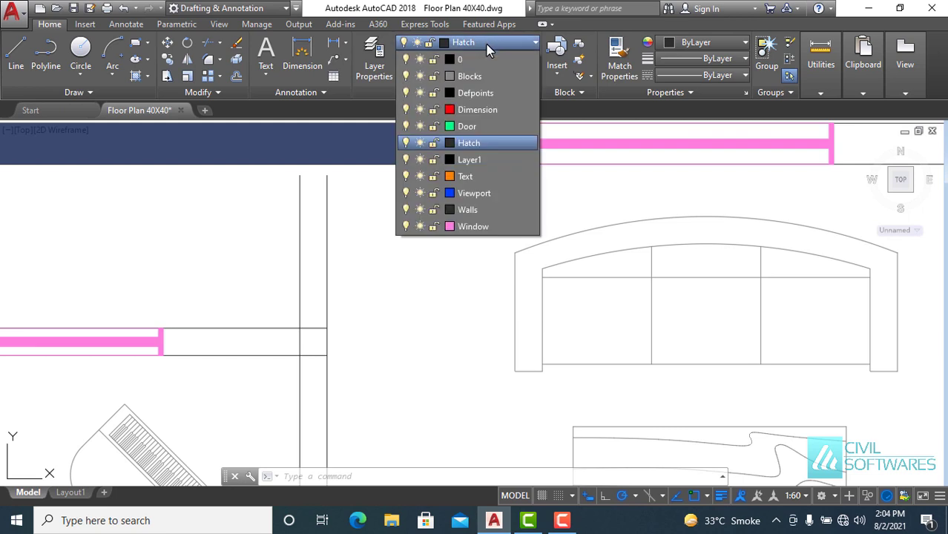
pyautogui.click(407, 142)
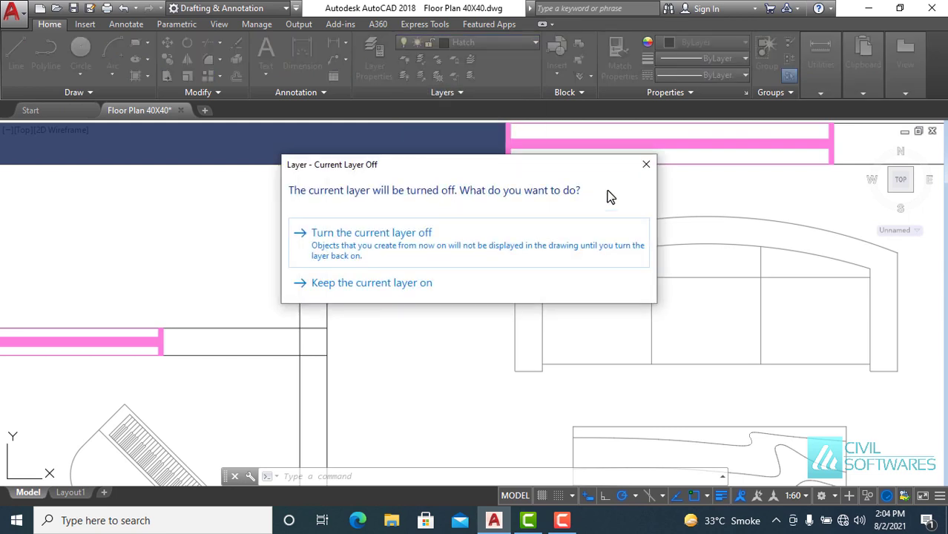
pyautogui.click(644, 168)
pyautogui.click(492, 42)
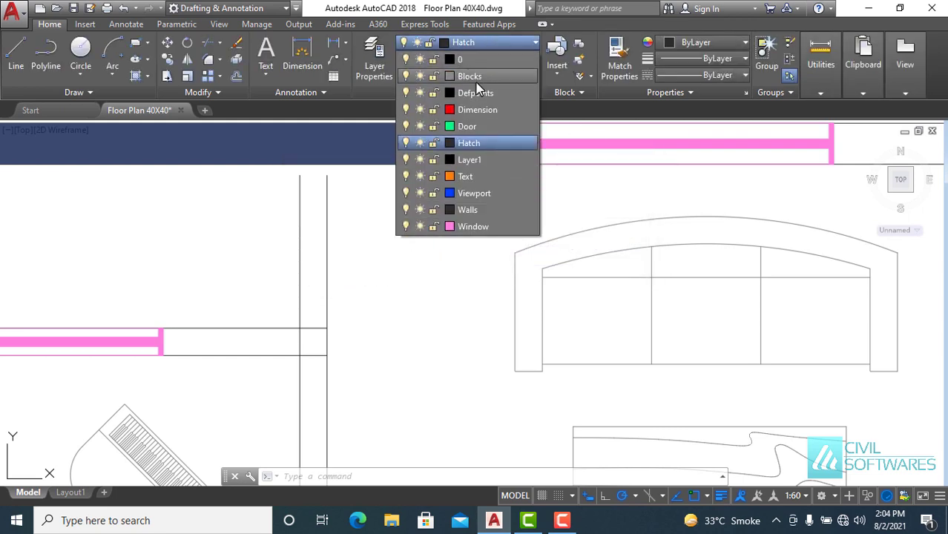
pyautogui.click(476, 82)
pyautogui.click(502, 43)
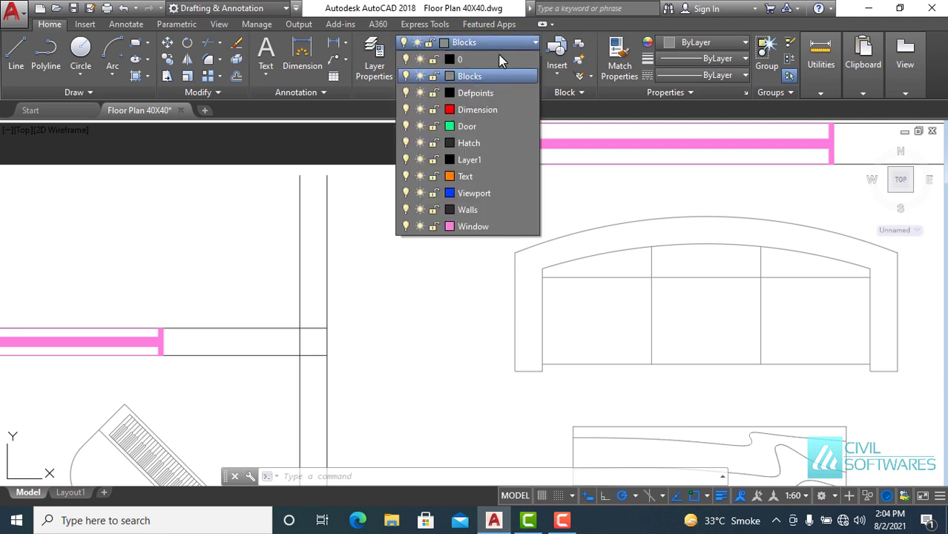
pyautogui.click(473, 210)
pyautogui.click(492, 49)
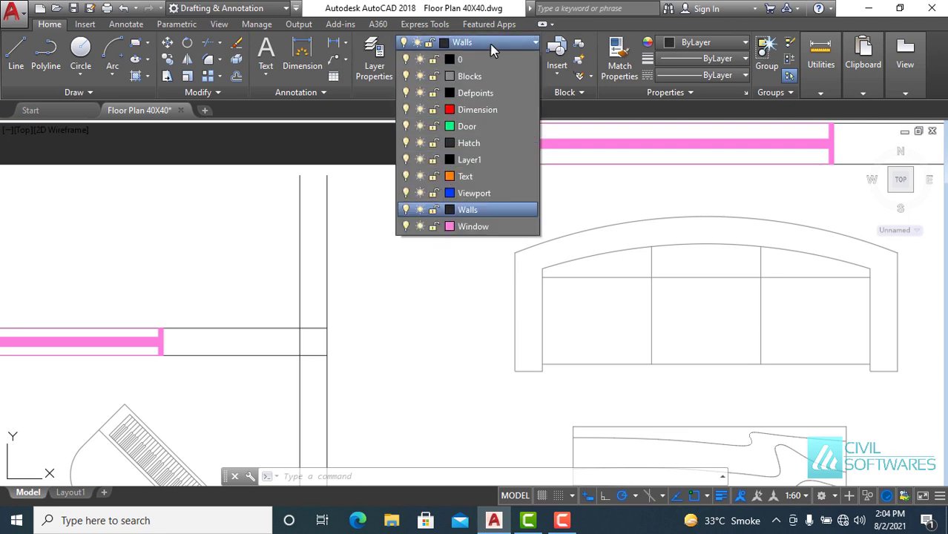
pyautogui.click(405, 143)
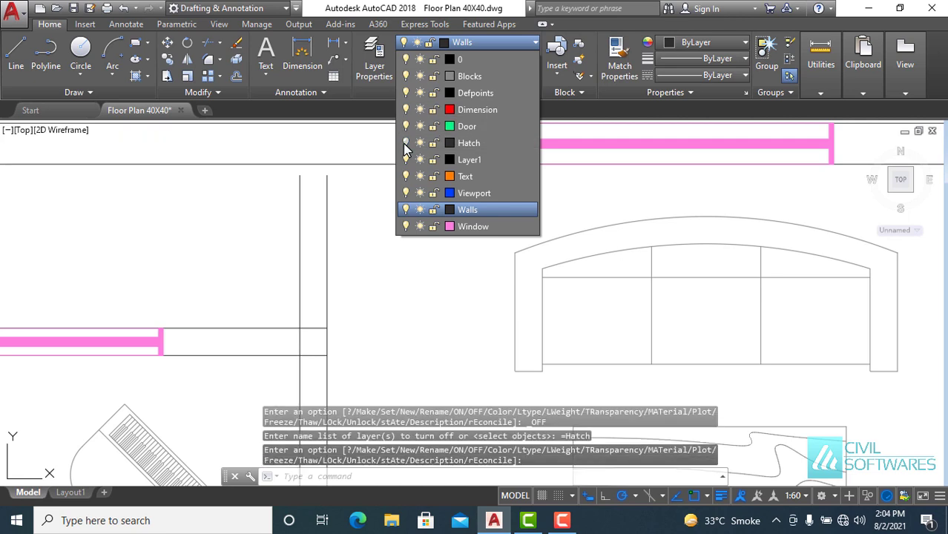
pyautogui.click(356, 155)
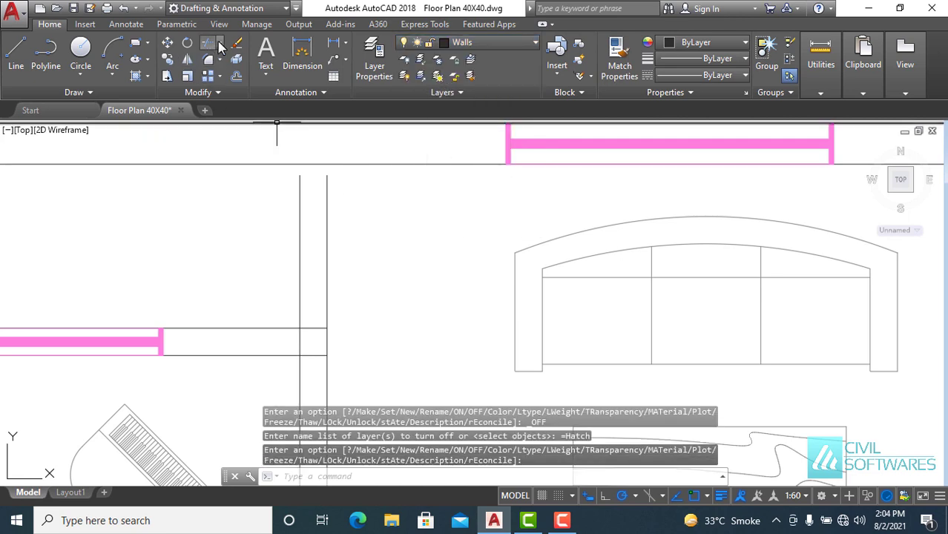
# - Start Extend with two vertical wall lines and the top wall as boundaries, then cancel it
pyautogui.click(220, 46)
pyautogui.click(222, 83)
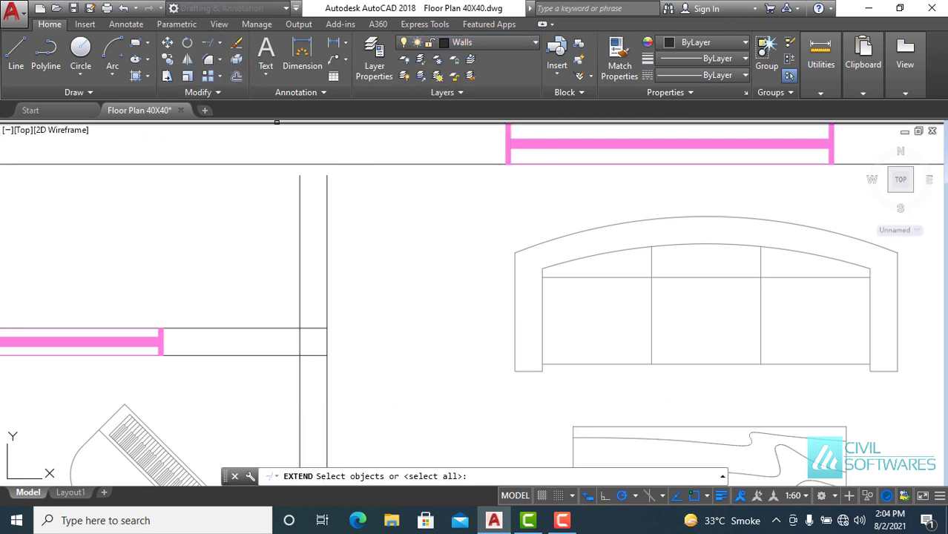
pyautogui.click(298, 190)
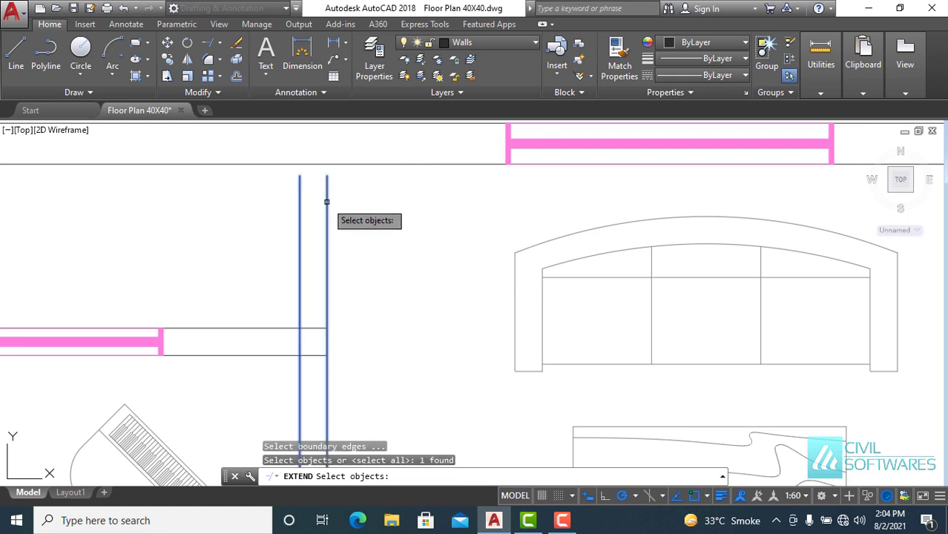
pyautogui.click(326, 202)
pyautogui.click(363, 165)
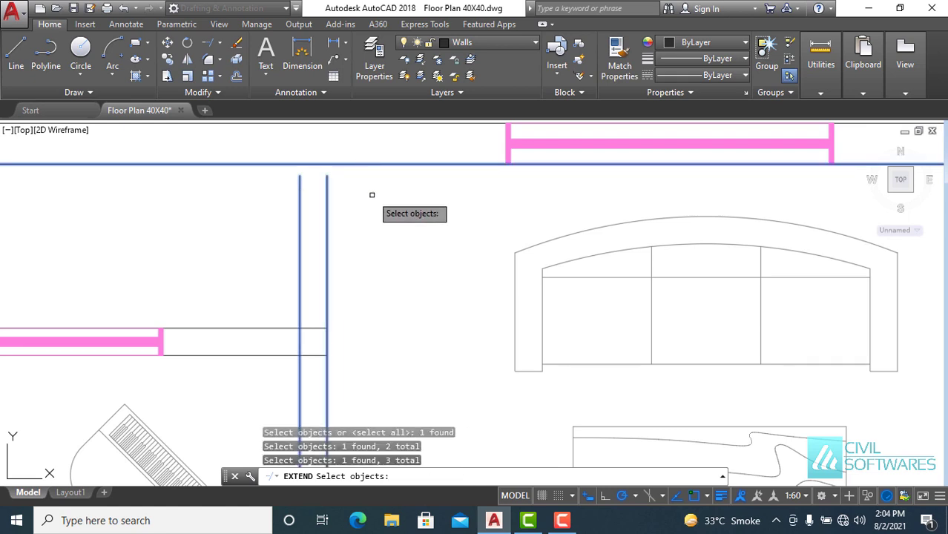
pyautogui.press('Return')
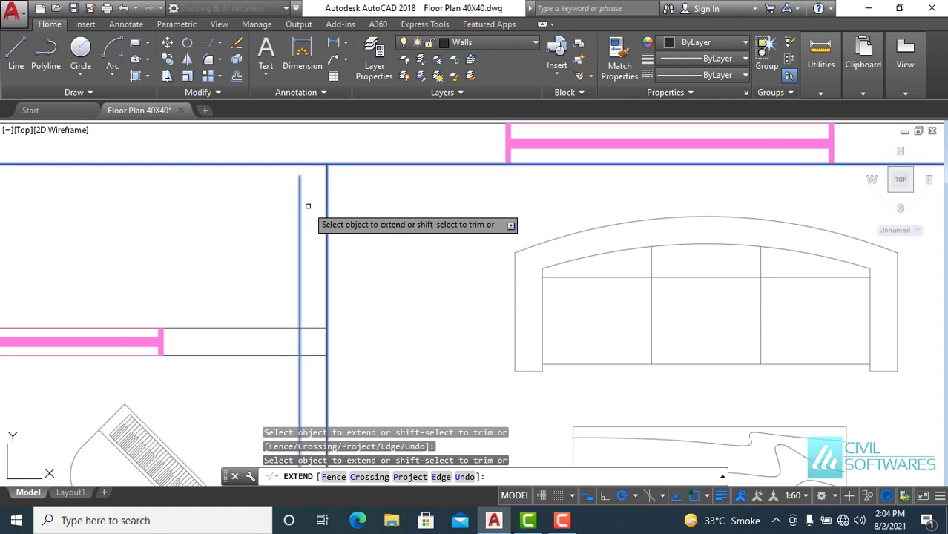
pyautogui.press('Escape')
pyautogui.scroll(-5, 377, 212)
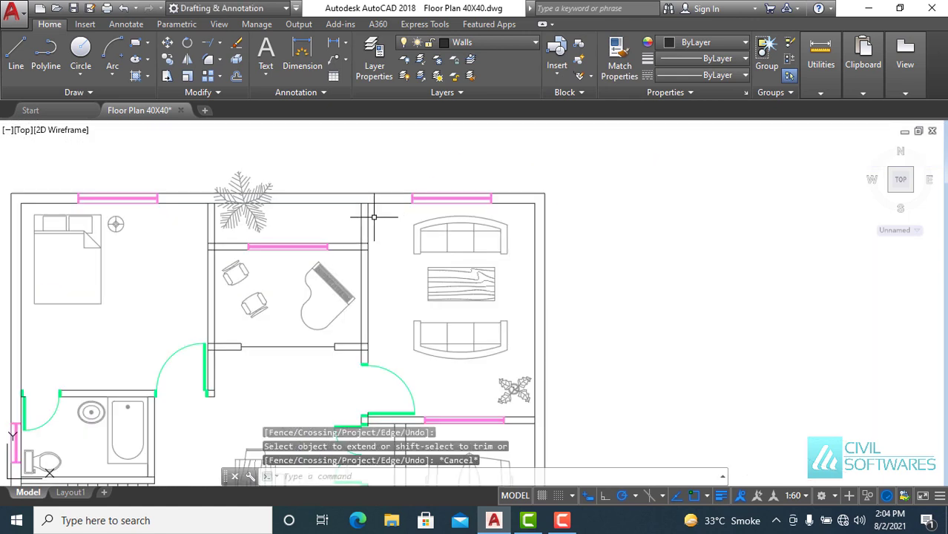
pyautogui.scroll(3, 272, 198)
# - Turn the Blocks layer off, turn Hatch back on, and set Hatch as the current layer
pyautogui.click(509, 43)
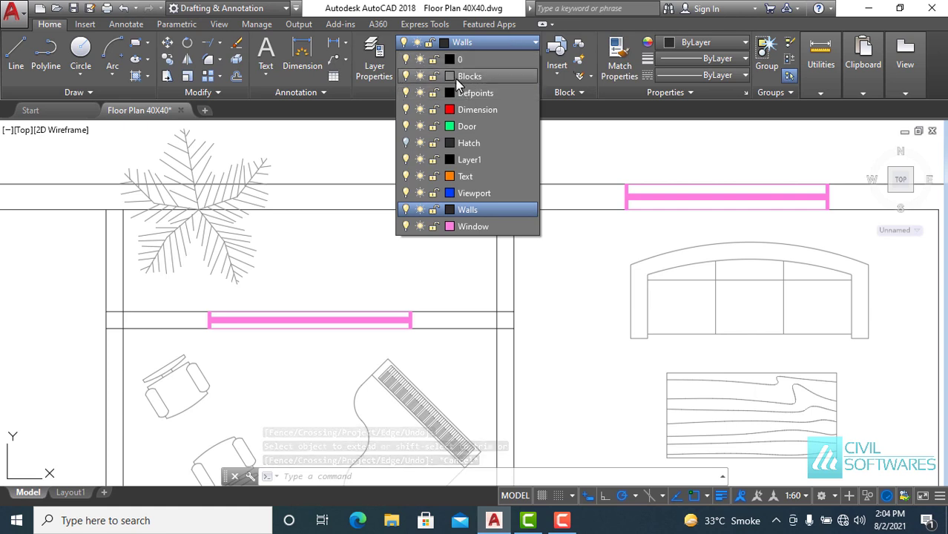
pyautogui.click(406, 76)
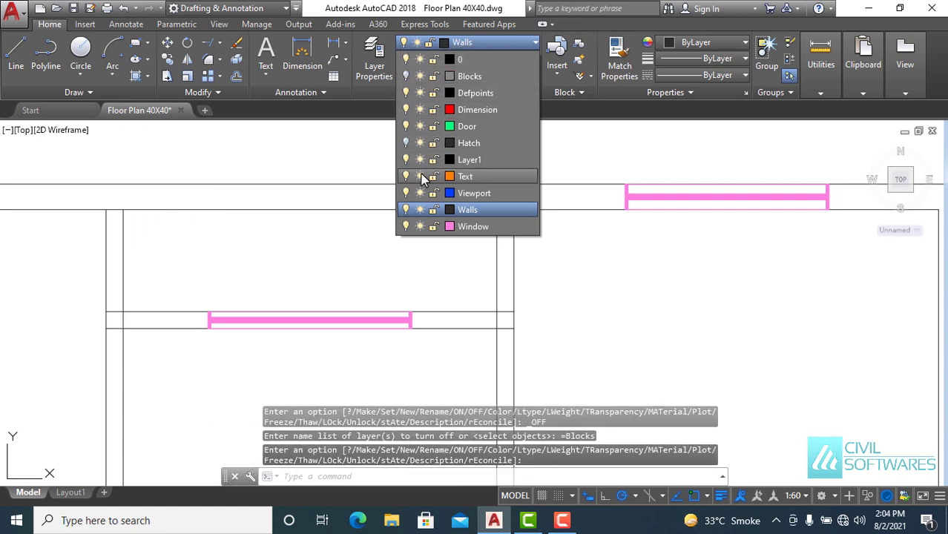
pyautogui.click(406, 142)
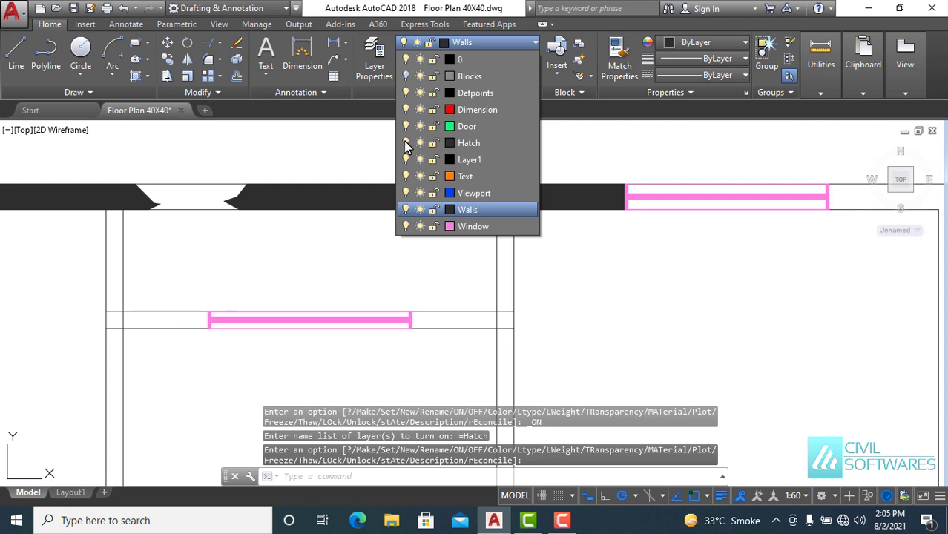
pyautogui.click(137, 77)
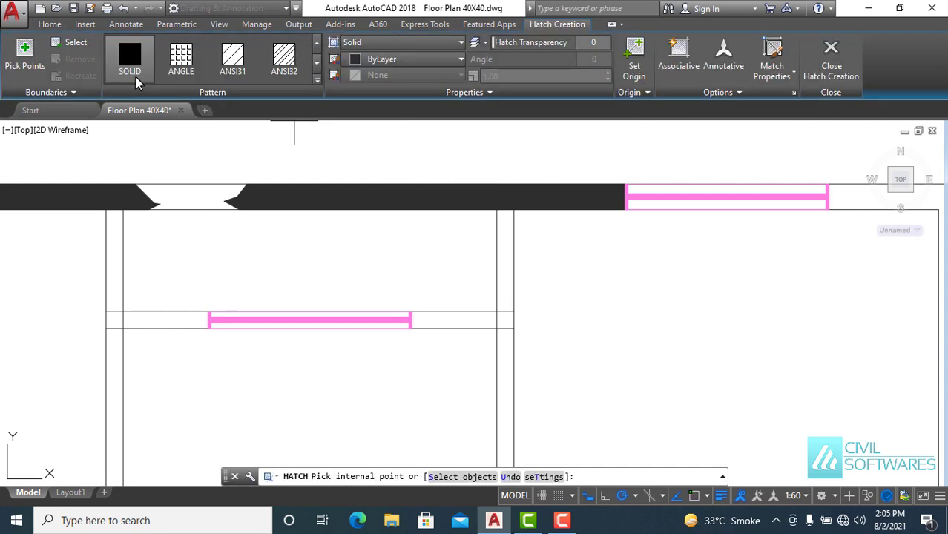
pyautogui.click(53, 25)
pyautogui.click(501, 45)
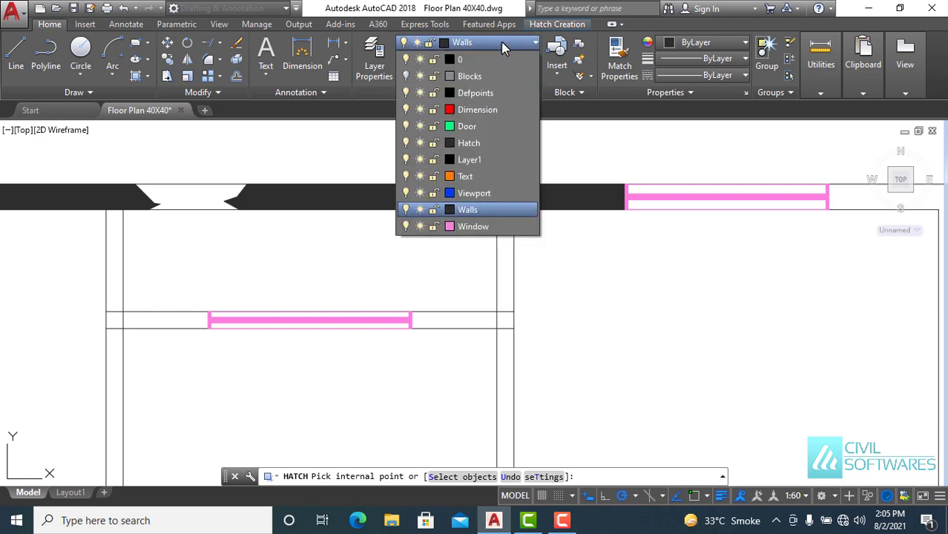
pyautogui.click(469, 142)
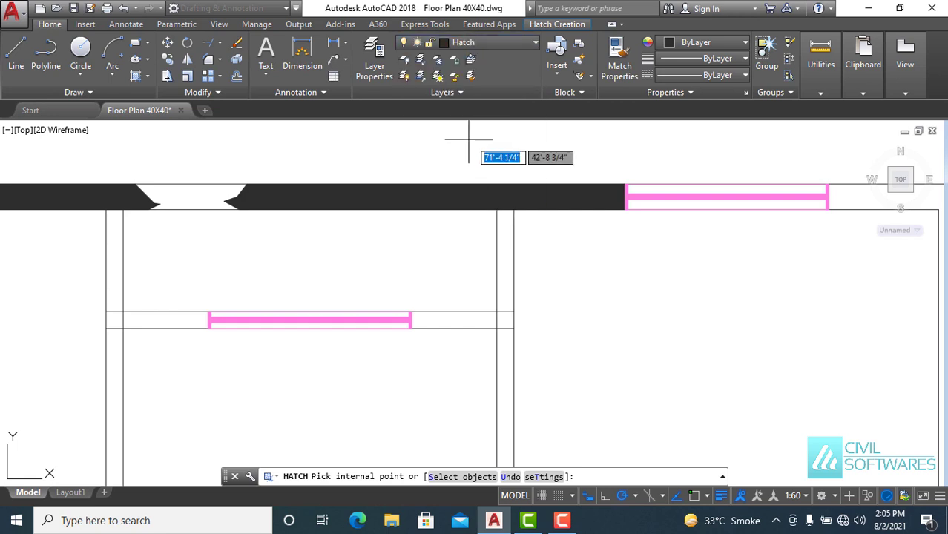
# - Start a wall hatch pass, survey the plan, then end that pass without fills
pyautogui.click(136, 77)
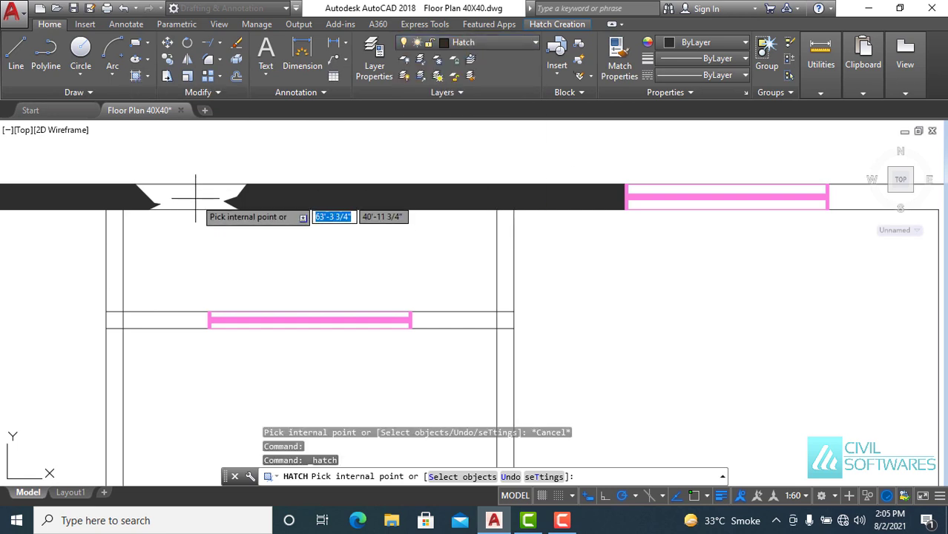
pyautogui.scroll(-2, 311, 197)
pyautogui.scroll(-2, 312, 208)
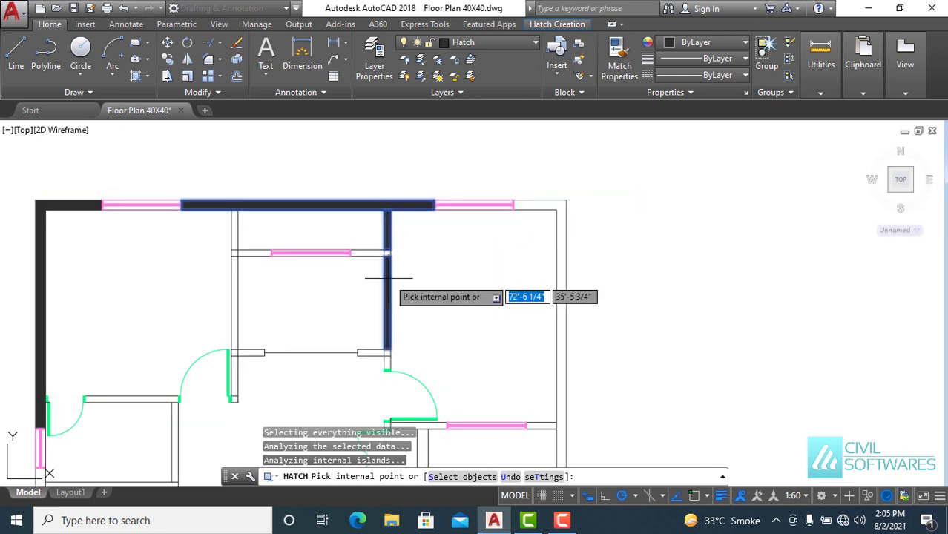
pyautogui.scroll(5, 388, 275)
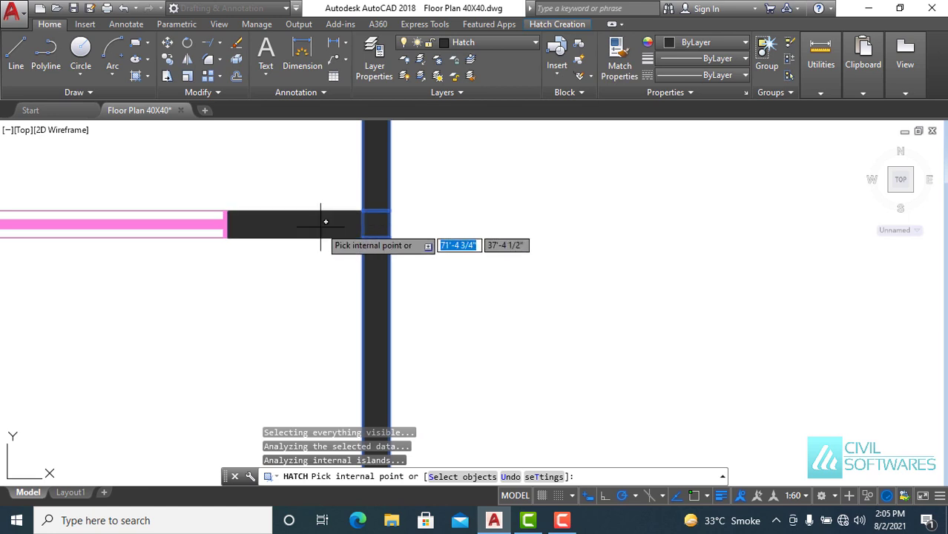
pyautogui.scroll(-5, 328, 229)
pyautogui.scroll(2, 175, 221)
pyautogui.scroll(2, 207, 208)
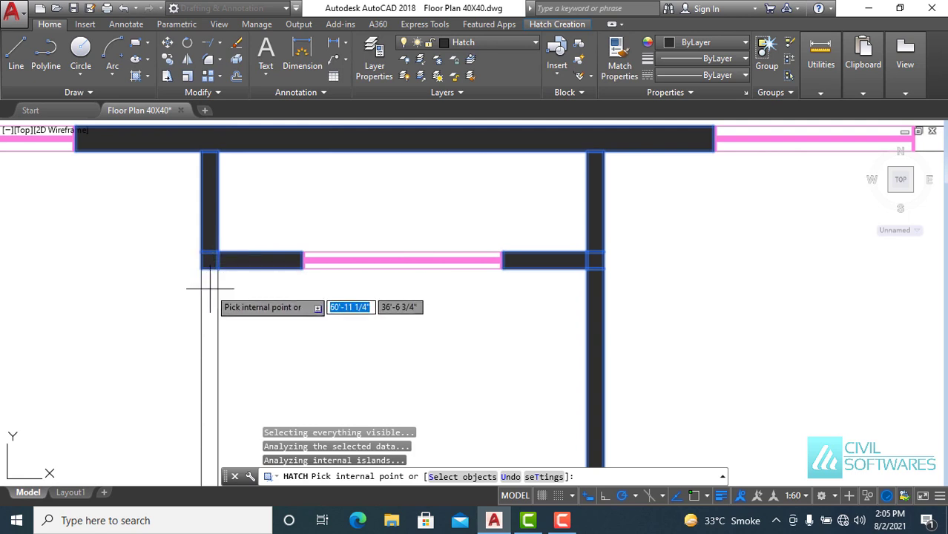
pyautogui.scroll(-4, 212, 282)
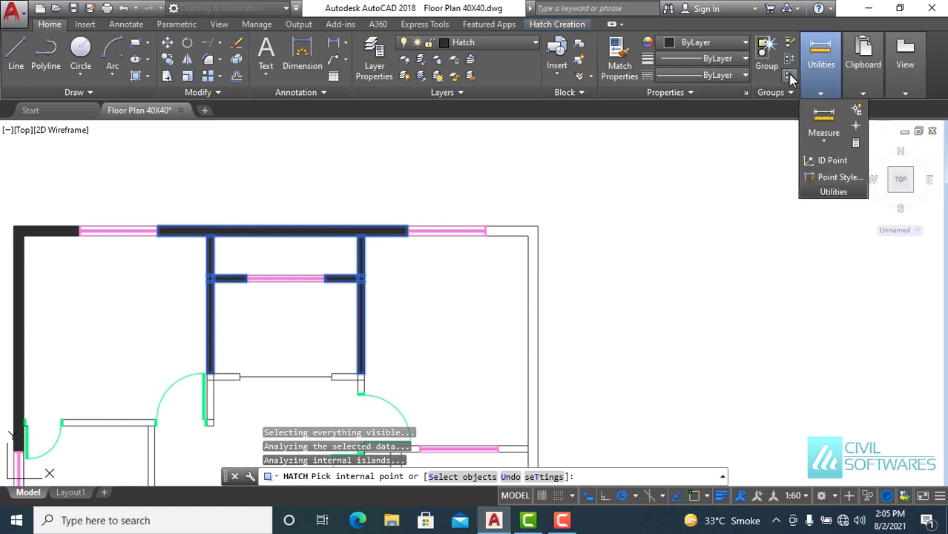
pyautogui.press('Escape')
pyautogui.scroll(-3, 546, 252)
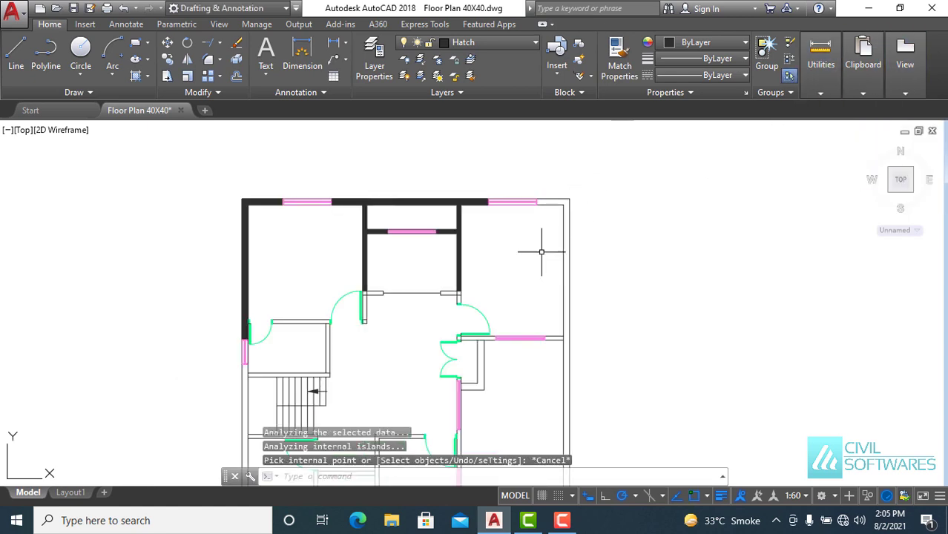
pyautogui.scroll(5, 402, 297)
pyautogui.scroll(2, 365, 297)
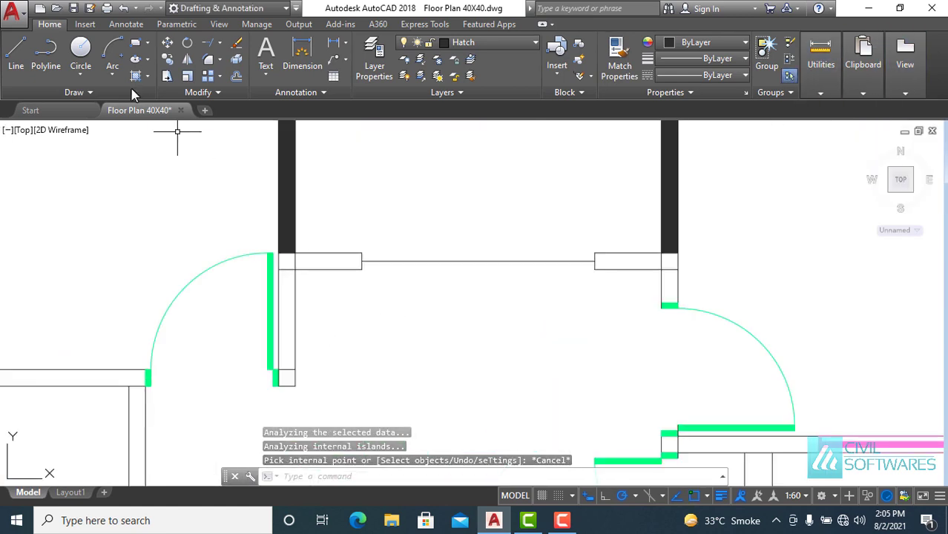
# - Solid-hatch the wall strips around the door, the right horizontal and vertical walls, and the small end below
pyautogui.click(135, 59)
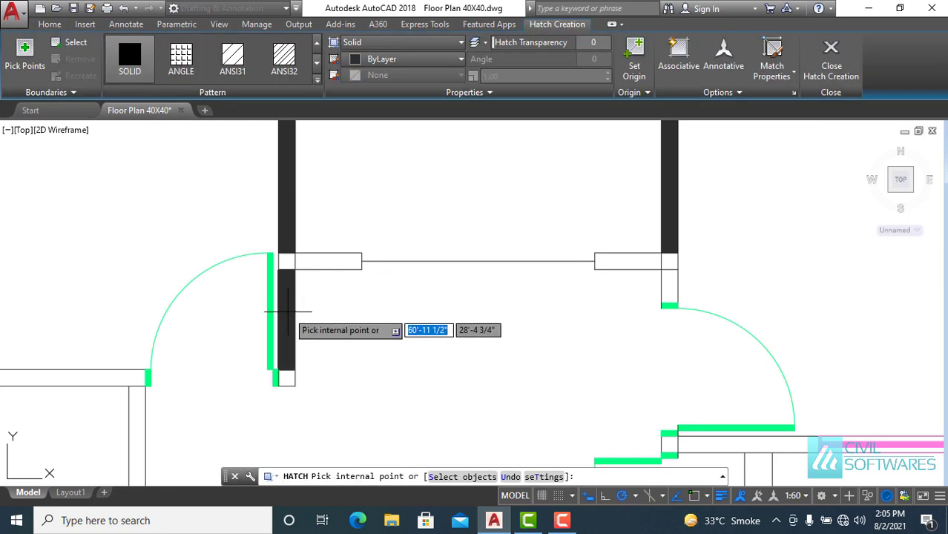
pyautogui.click(287, 315)
pyautogui.click(326, 261)
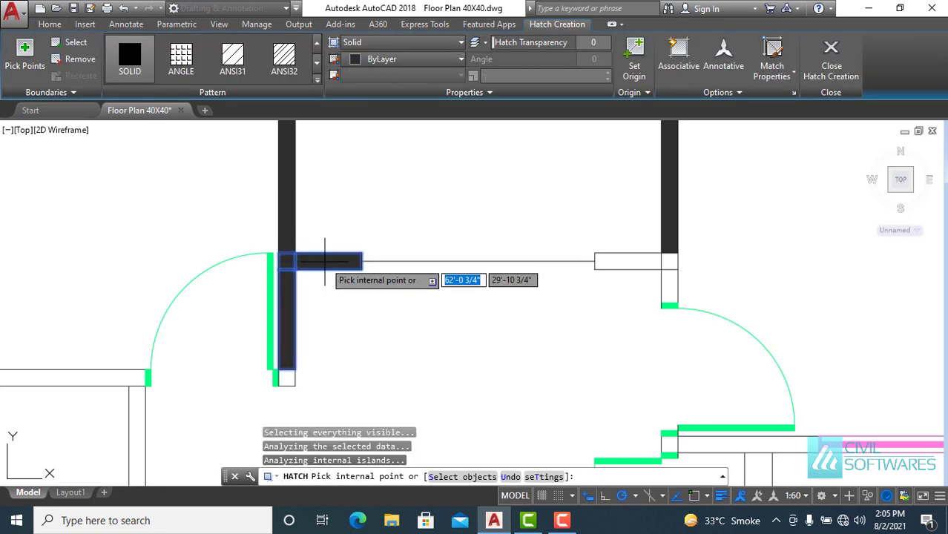
pyautogui.click(617, 259)
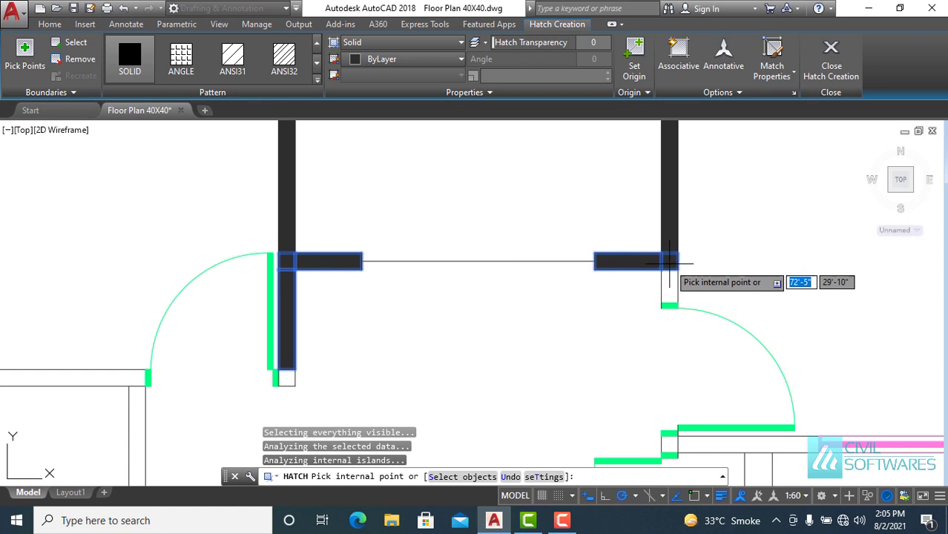
pyautogui.click(670, 287)
pyautogui.click(283, 378)
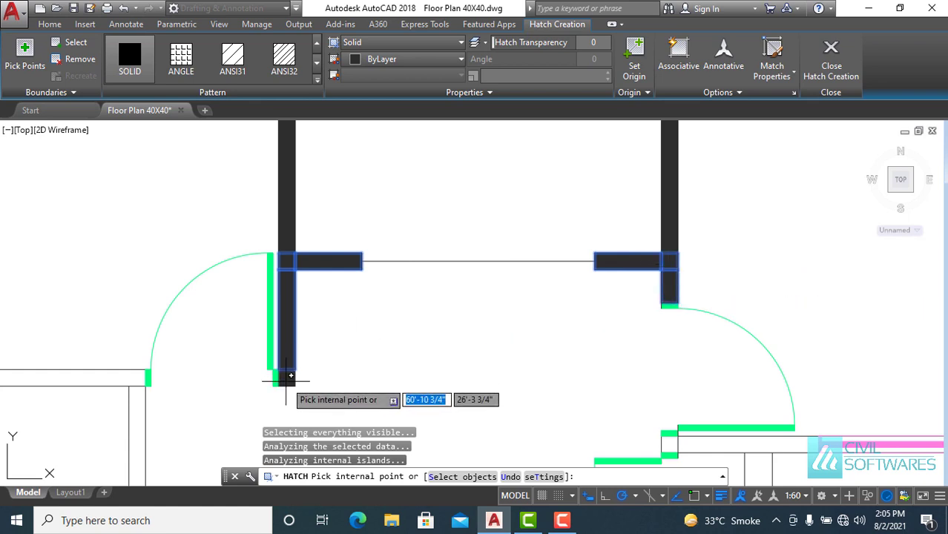
pyautogui.press('Escape')
# - Hatch the small left room's top and bottom walls, the wall below the stairs, and above the double doors
pyautogui.scroll(-4, 382, 319)
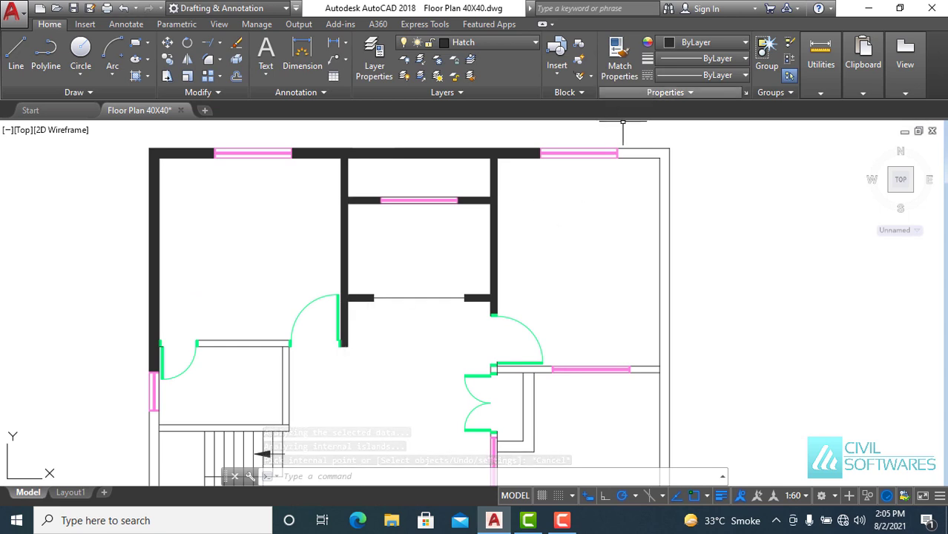
pyautogui.write('h')
pyautogui.press('Return')
pyautogui.scroll(-2, 297, 222)
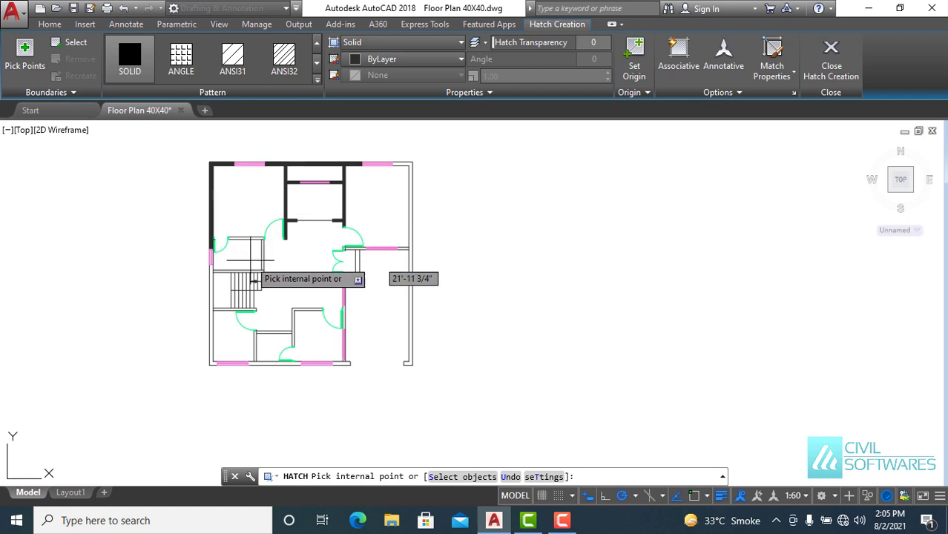
pyautogui.scroll(1, 254, 270)
pyautogui.scroll(1, 245, 215)
pyautogui.click(237, 203)
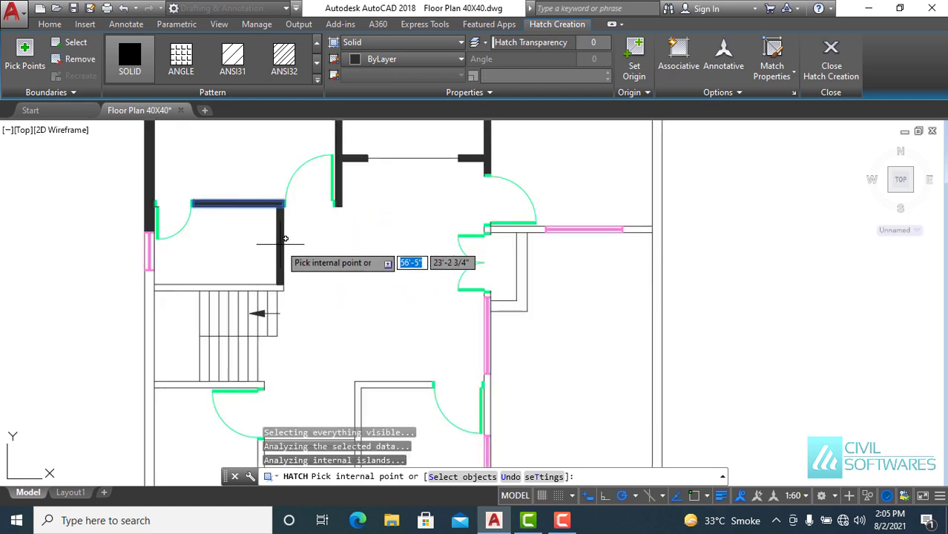
pyautogui.click(246, 288)
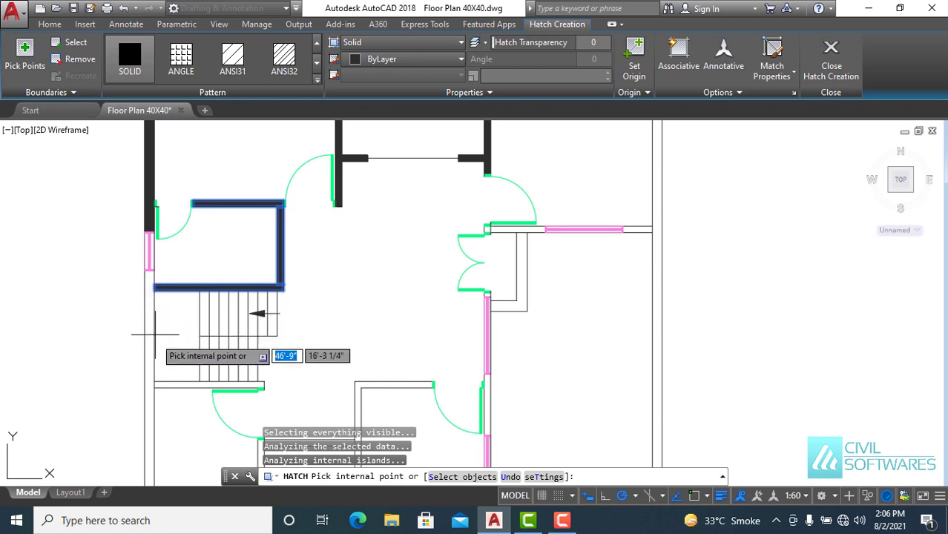
pyautogui.click(167, 385)
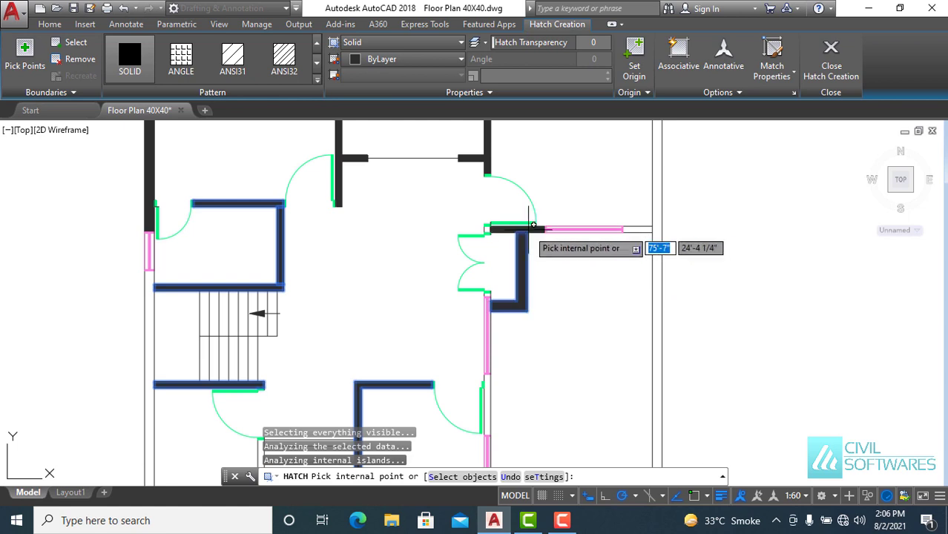
pyautogui.click(512, 230)
pyautogui.scroll(6, 512, 223)
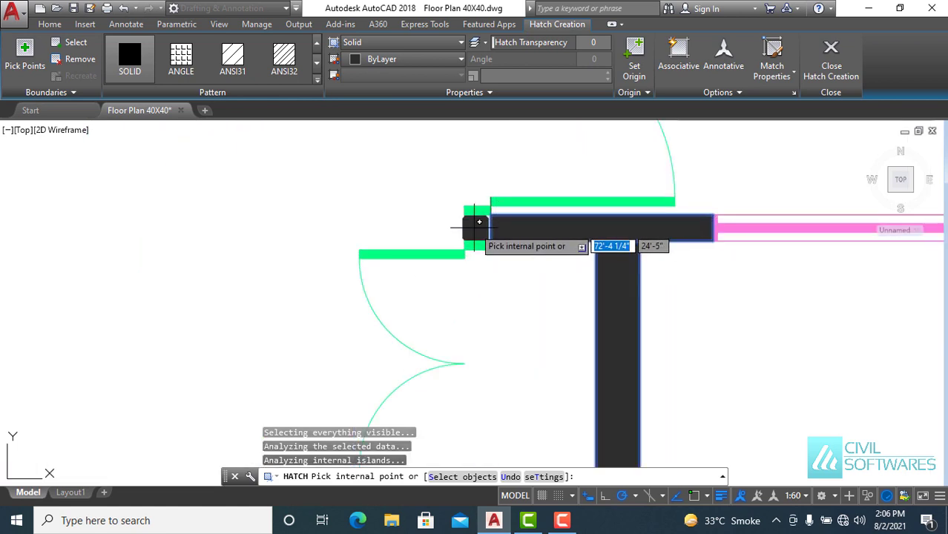
pyautogui.scroll(-4, 653, 274)
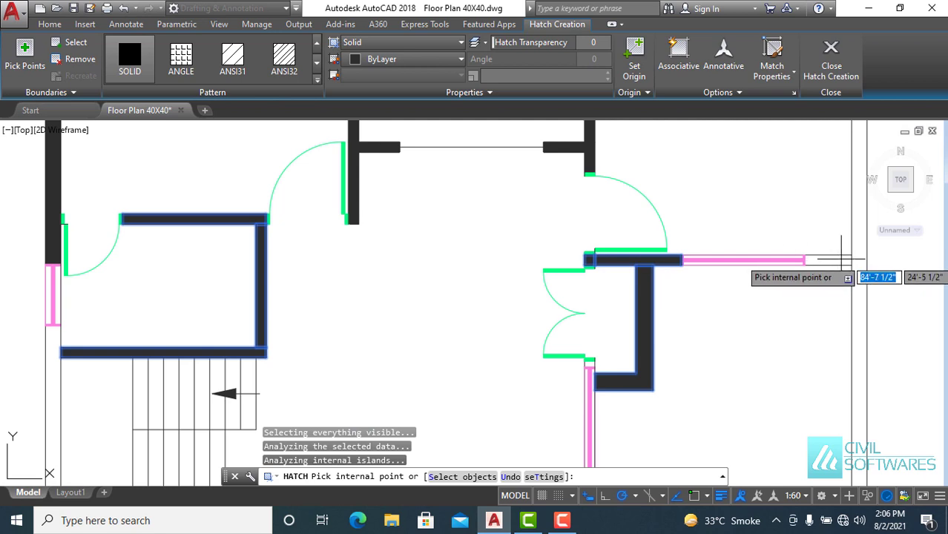
pyautogui.scroll(4, 841, 260)
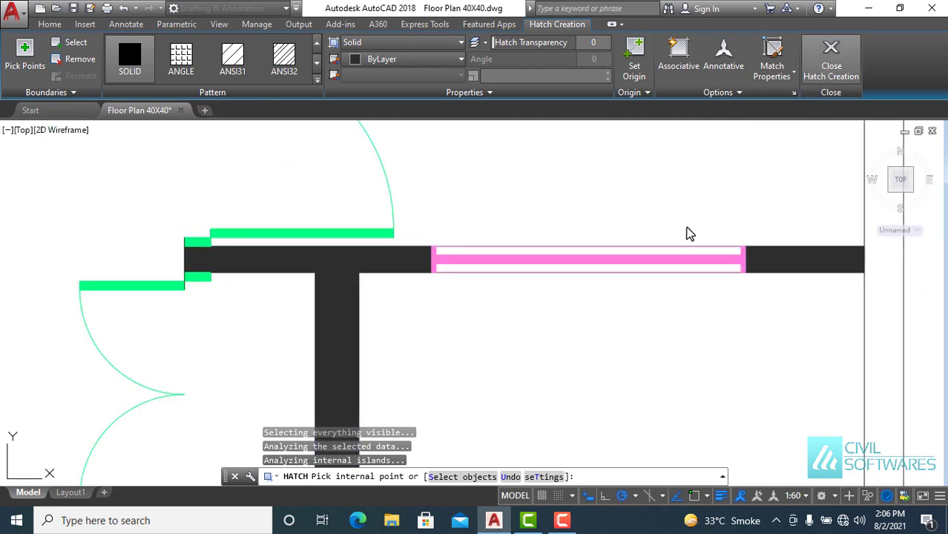
pyautogui.press('Return')
pyautogui.scroll(-2, 677, 230)
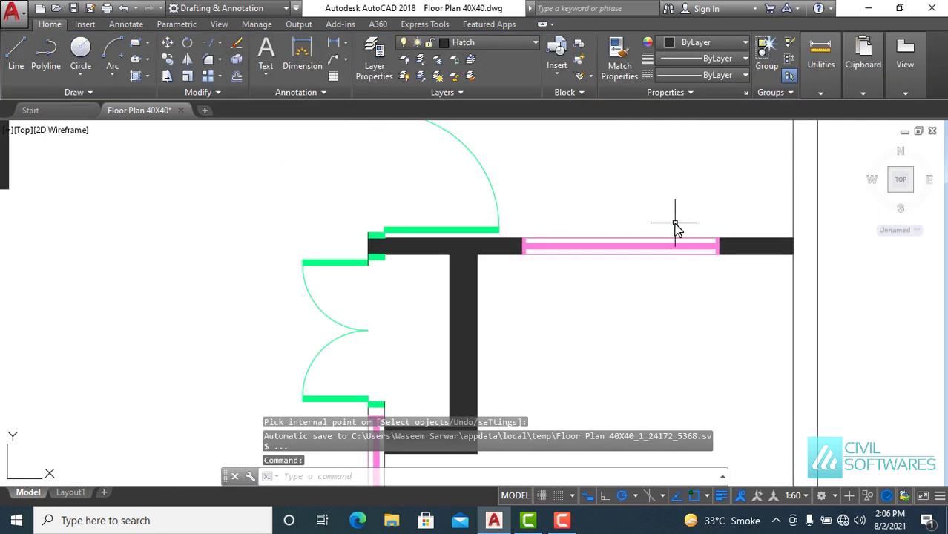
pyautogui.scroll(-3, 675, 223)
pyautogui.moveTo(668, 201); pyautogui.dragTo(540, 377, button='middle')
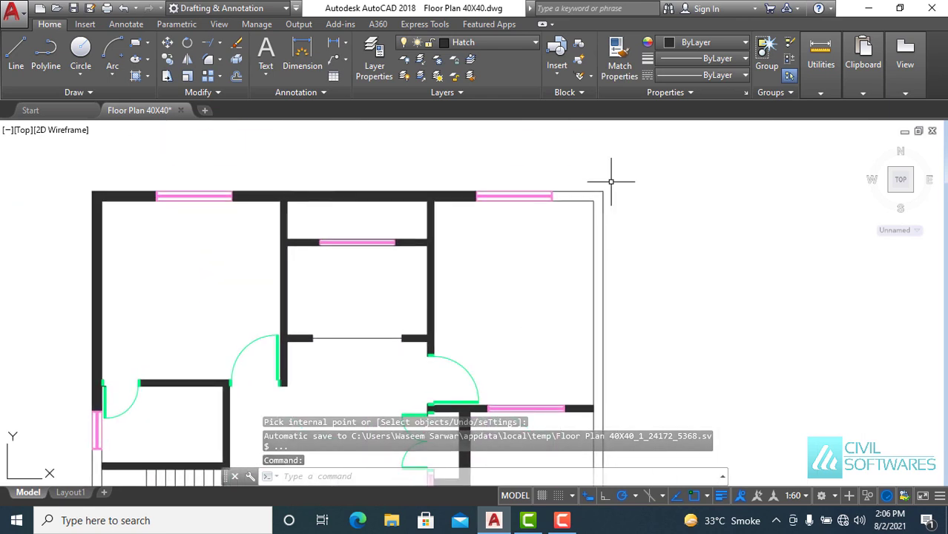
pyautogui.scroll(2, 614, 180)
pyautogui.scroll(-2, 612, 181)
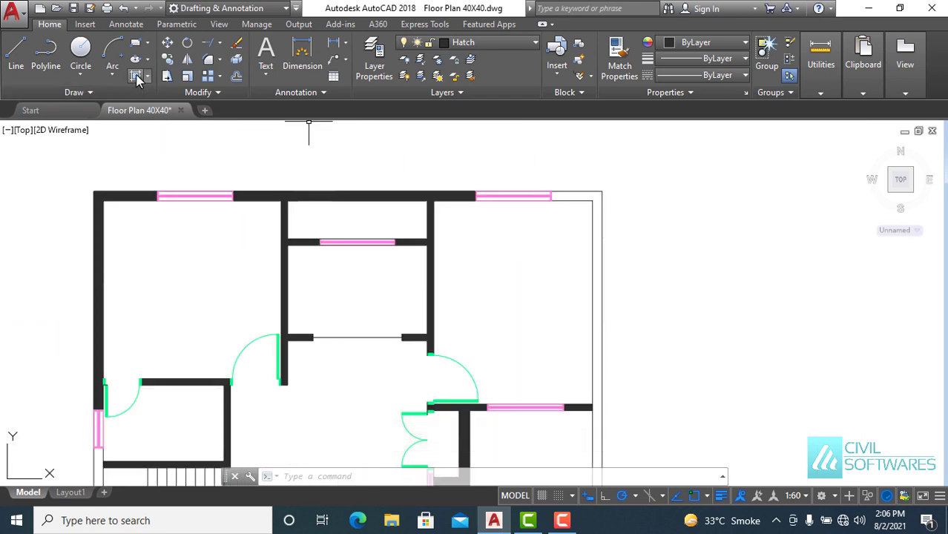
# - Solid-hatch the right outer wall, bottom wall, central interior wall and left wall strip, then end HATCH
pyautogui.write('h')
pyautogui.press('Return')
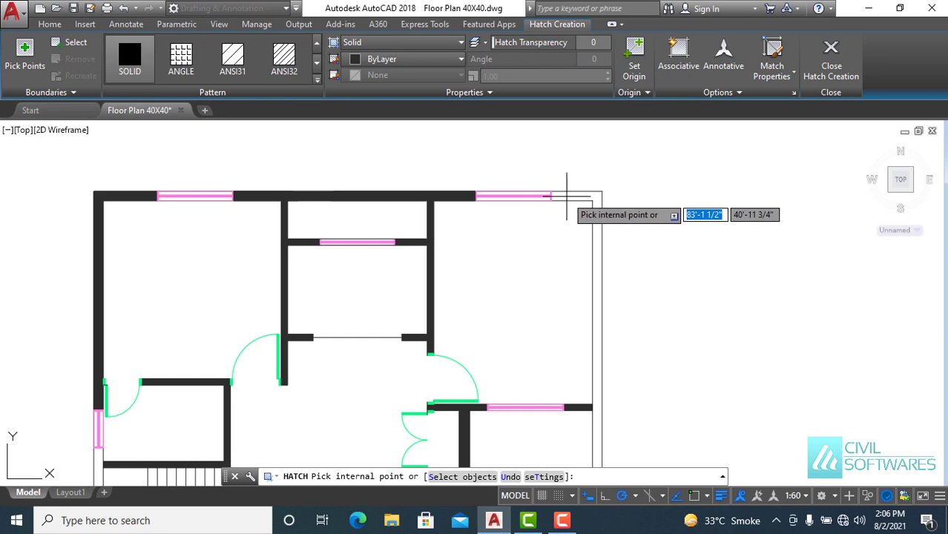
pyautogui.click(569, 195)
pyautogui.scroll(-5, 594, 195)
pyautogui.scroll(5, 575, 312)
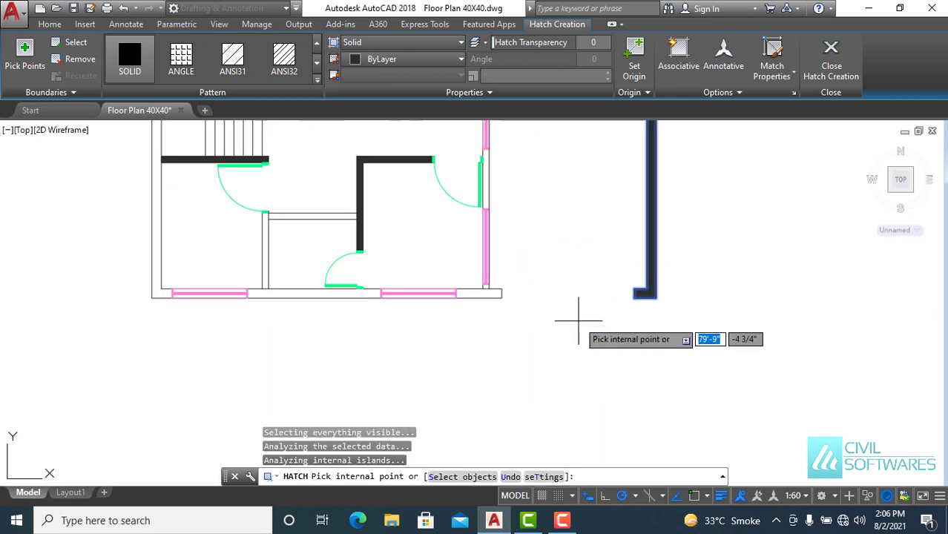
pyautogui.scroll(4, 478, 295)
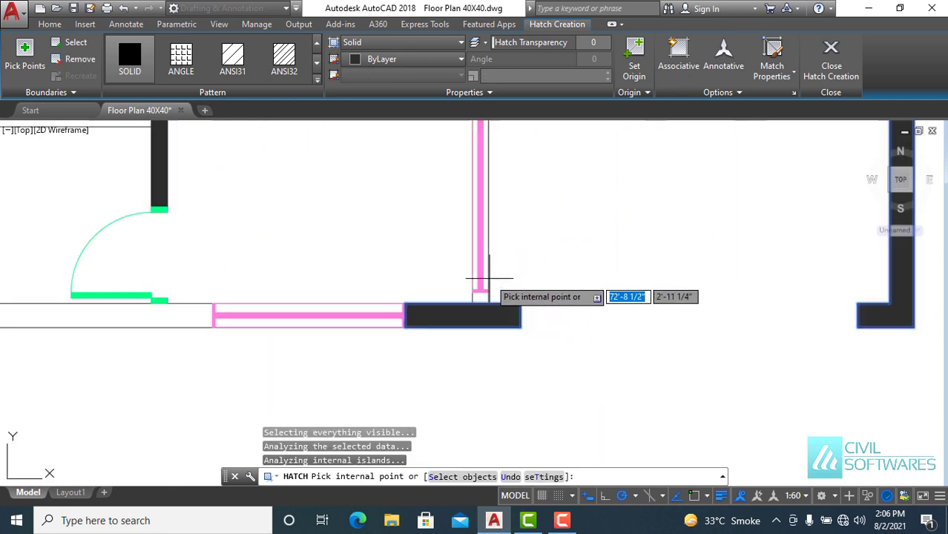
pyautogui.scroll(5, 483, 272)
pyautogui.scroll(-3, 472, 319)
pyautogui.scroll(-3, 474, 312)
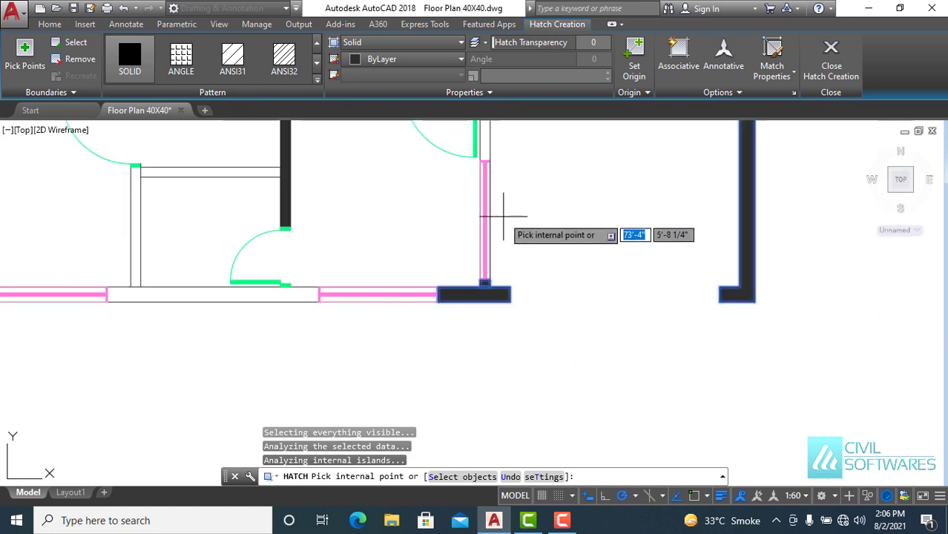
pyautogui.scroll(-2, 486, 222)
pyautogui.scroll(5, 491, 276)
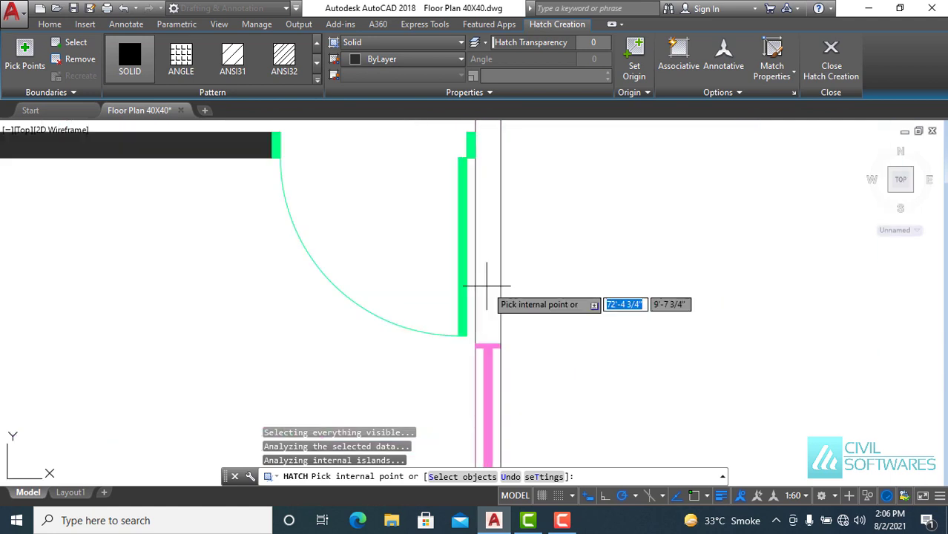
pyautogui.scroll(-1, 490, 266)
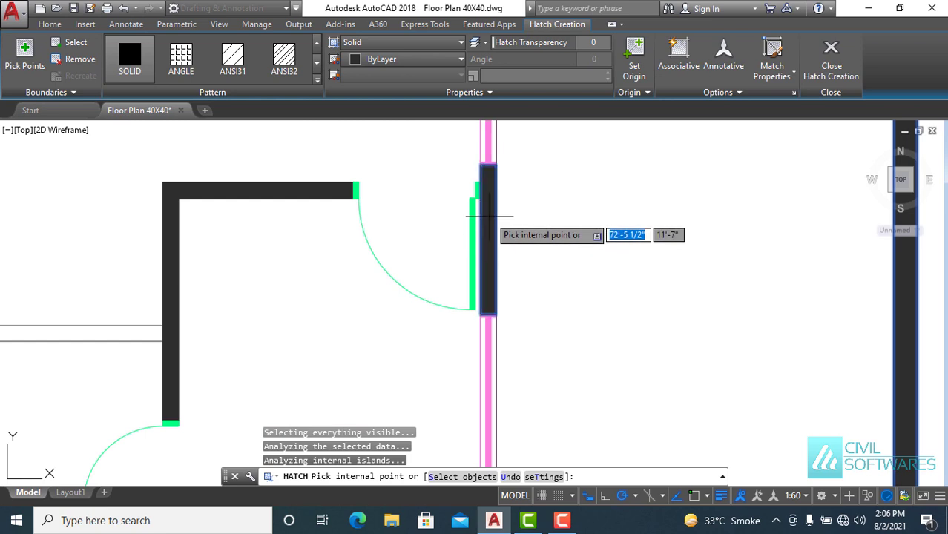
pyautogui.scroll(-4, 492, 267)
pyautogui.scroll(2, 477, 291)
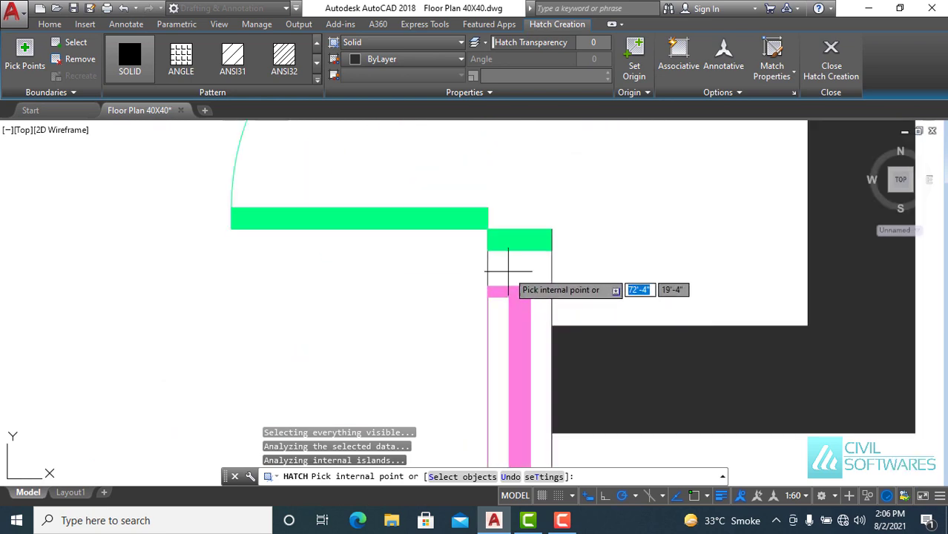
pyautogui.scroll(-3, 501, 269)
pyautogui.scroll(-2, 505, 282)
pyautogui.scroll(-4, 505, 282)
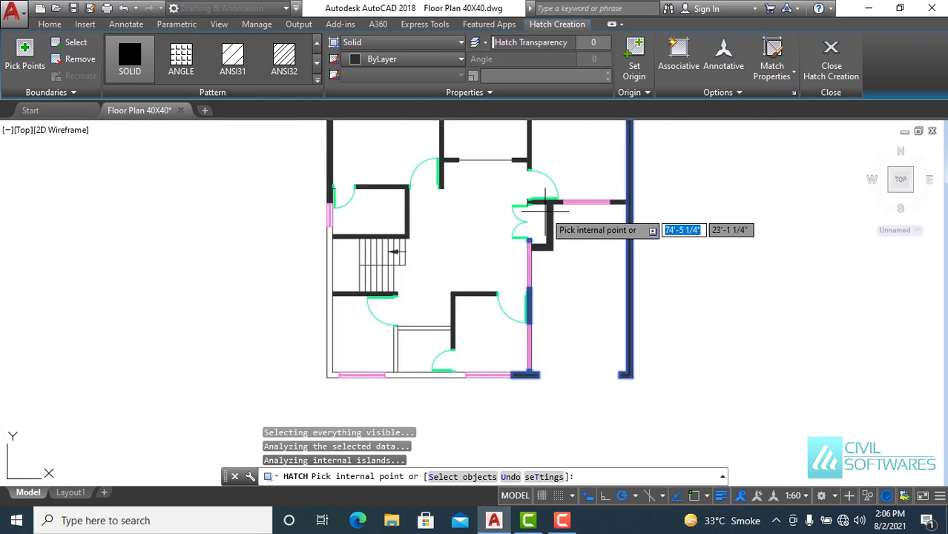
pyautogui.scroll(3, 457, 368)
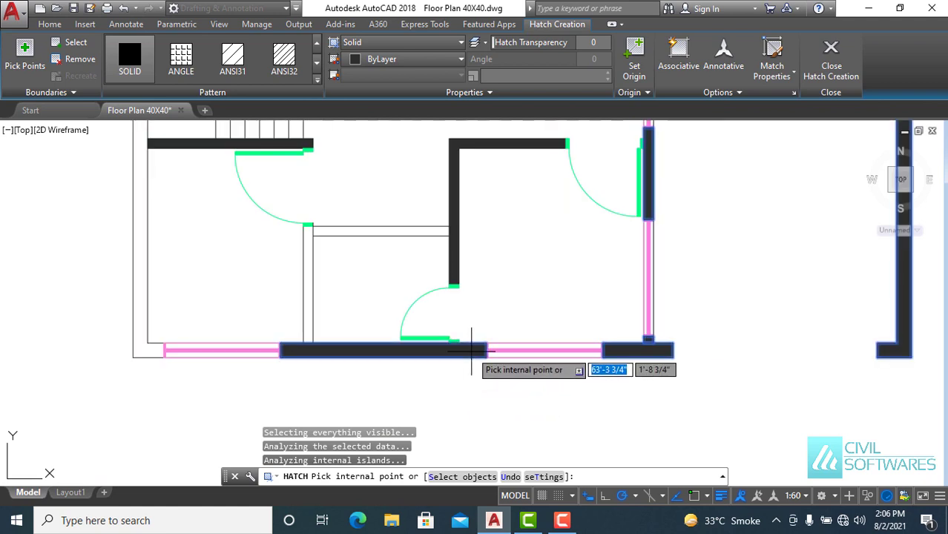
pyautogui.click(471, 350)
pyautogui.click(377, 231)
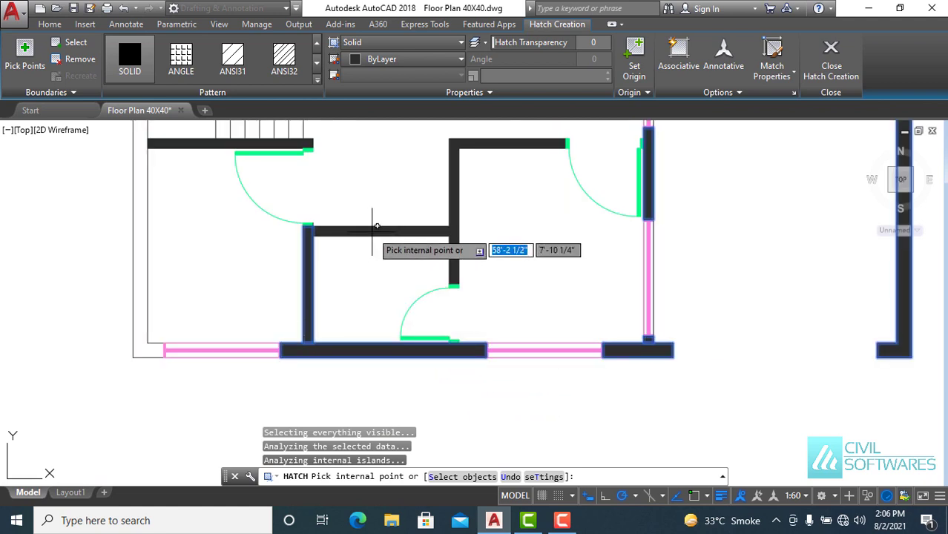
pyautogui.click(145, 353)
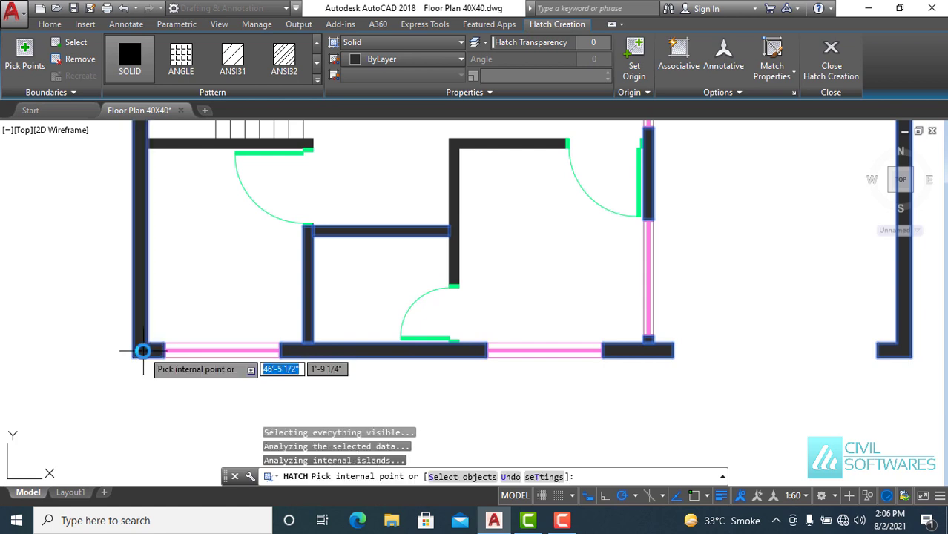
pyautogui.scroll(-4, 149, 338)
pyautogui.scroll(5, 145, 203)
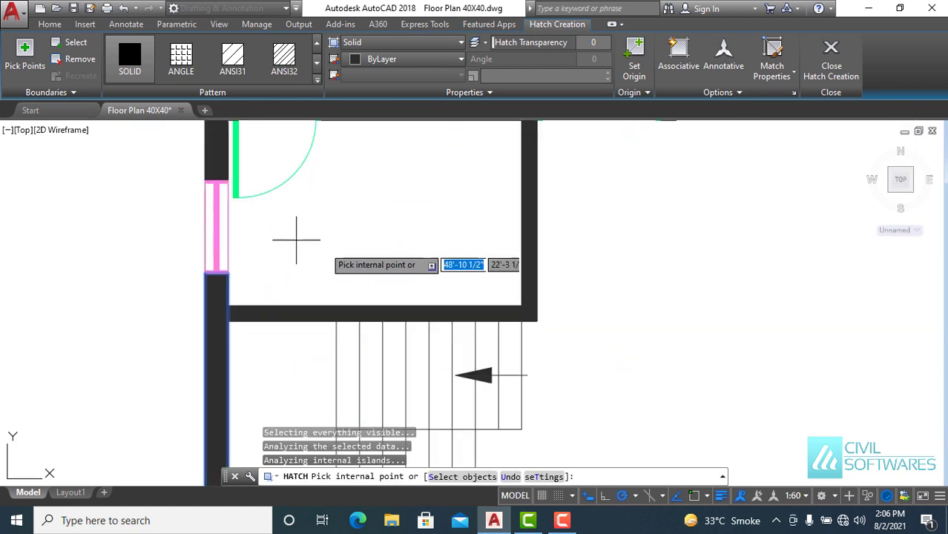
pyautogui.press('Escape')
# - Turn the Blocks layer back on so the furniture reappears
pyautogui.scroll(-6, 658, 317)
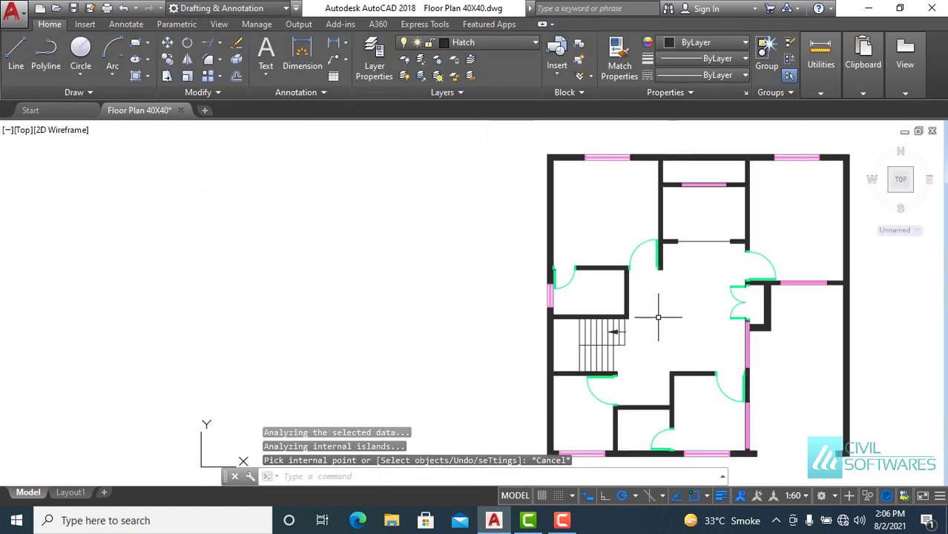
pyautogui.moveTo(689, 262); pyautogui.dragTo(500, 242, button='middle')
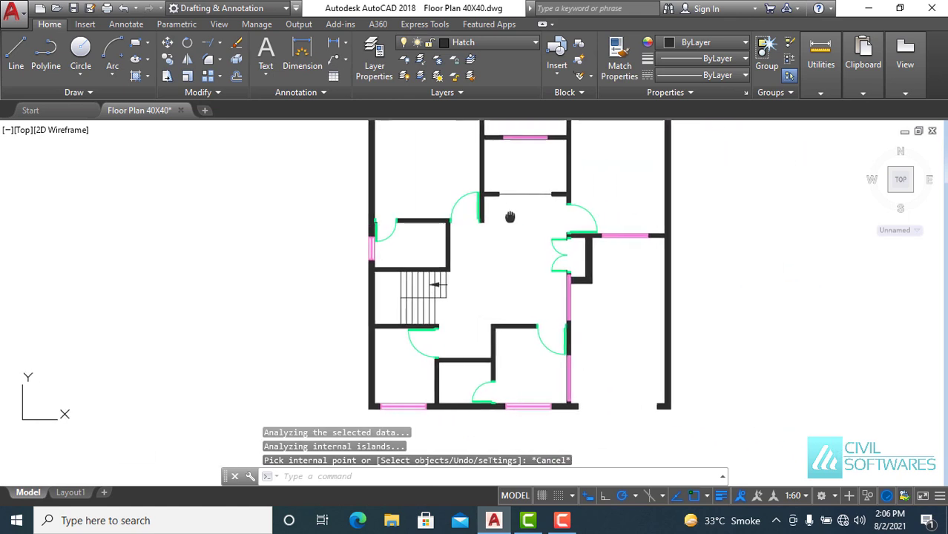
pyautogui.click(512, 44)
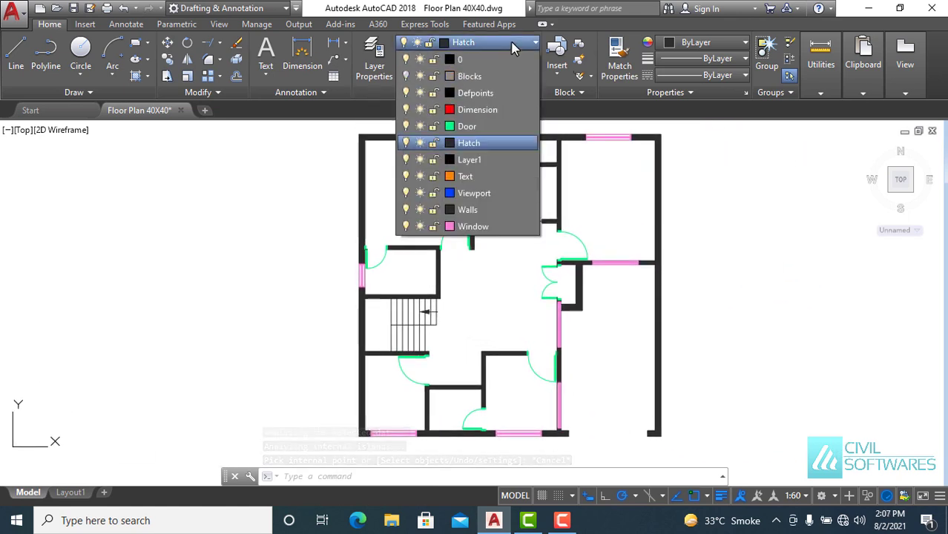
pyautogui.click(406, 76)
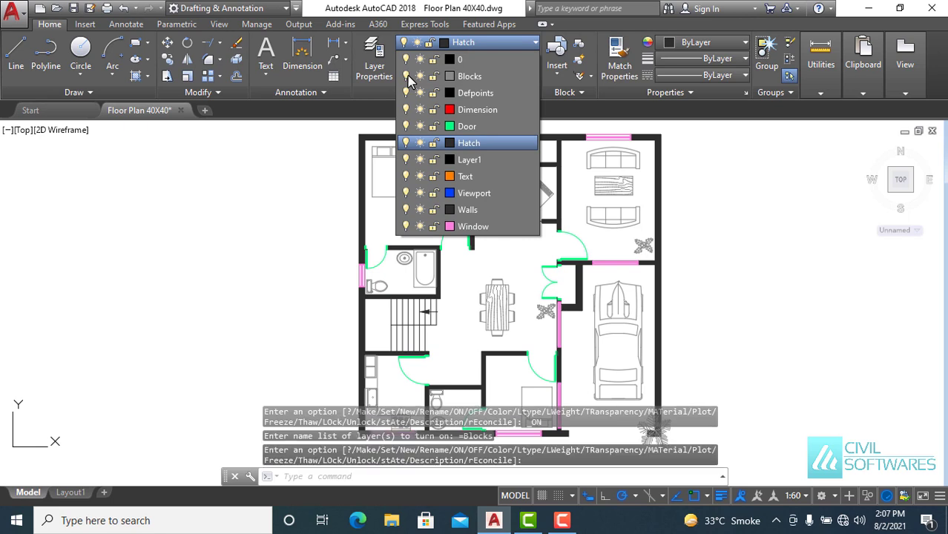
pyautogui.click(322, 182)
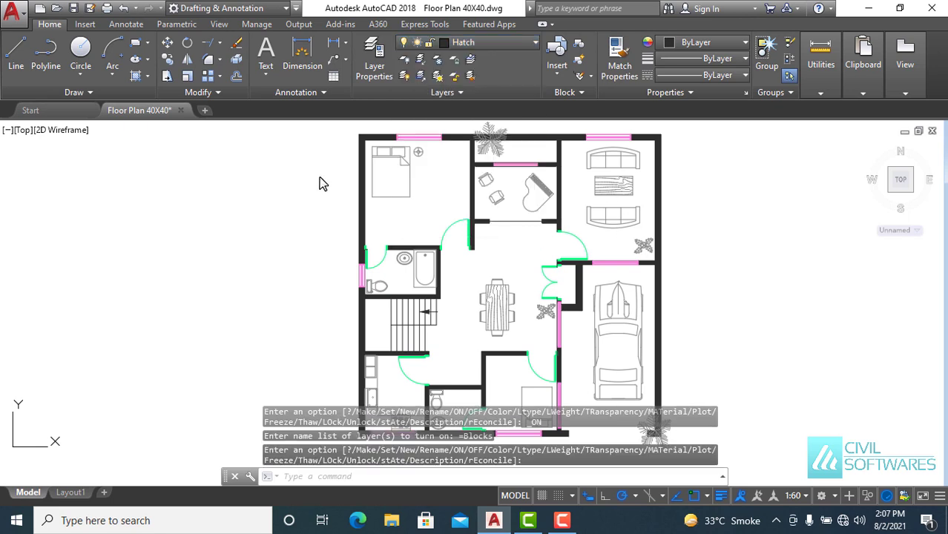
# - Bring the top of the plan into view and make Dimension the current layer
pyautogui.scroll(-2, 301, 206)
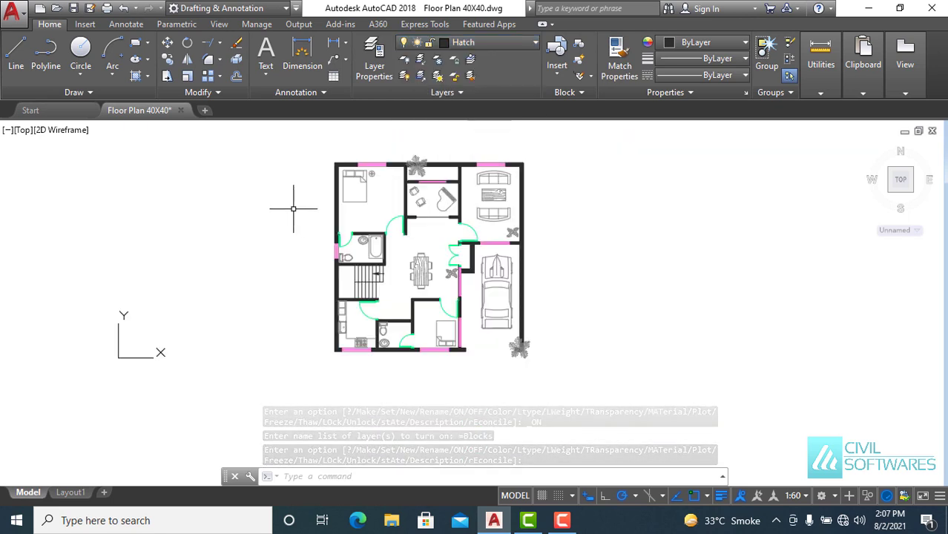
pyautogui.moveTo(290, 211); pyautogui.dragTo(334, 270, button='middle')
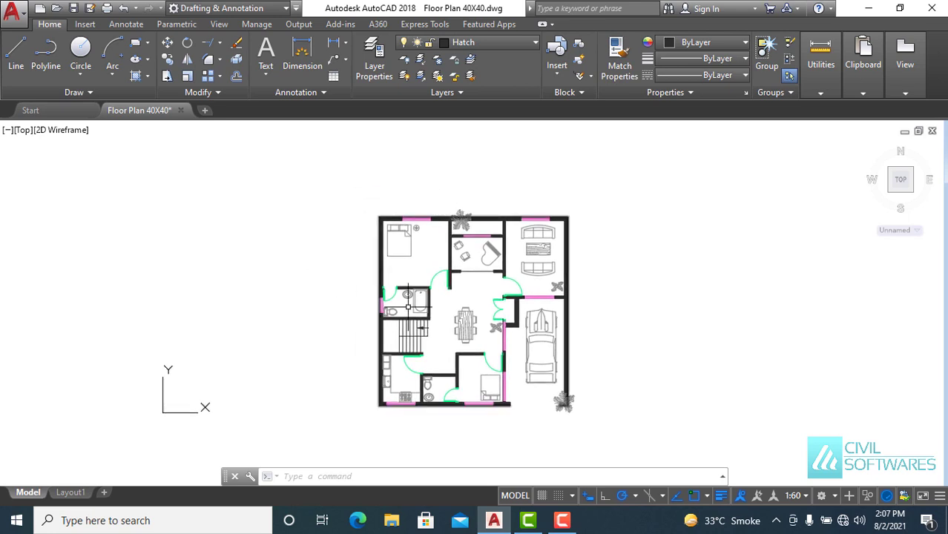
pyautogui.moveTo(502, 320)
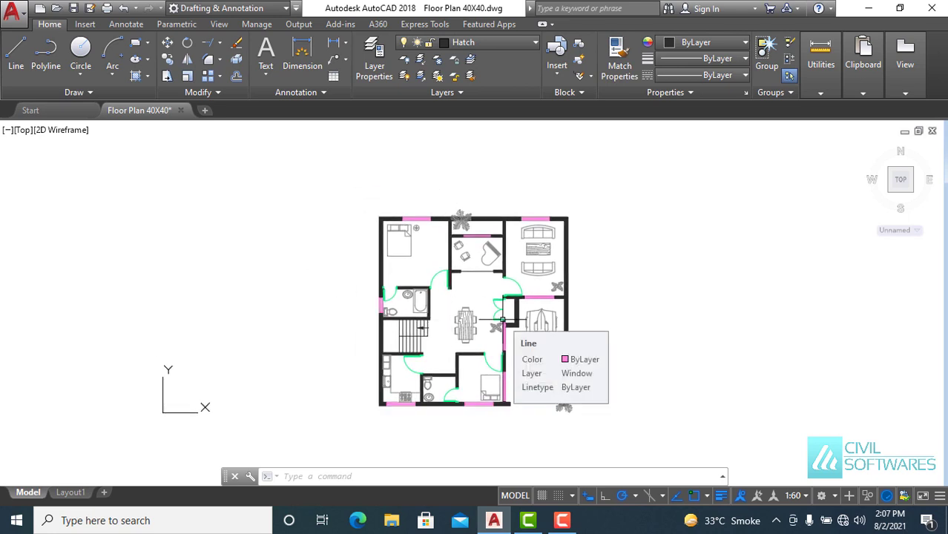
pyautogui.scroll(2, 484, 271)
pyautogui.scroll(2, 484, 271)
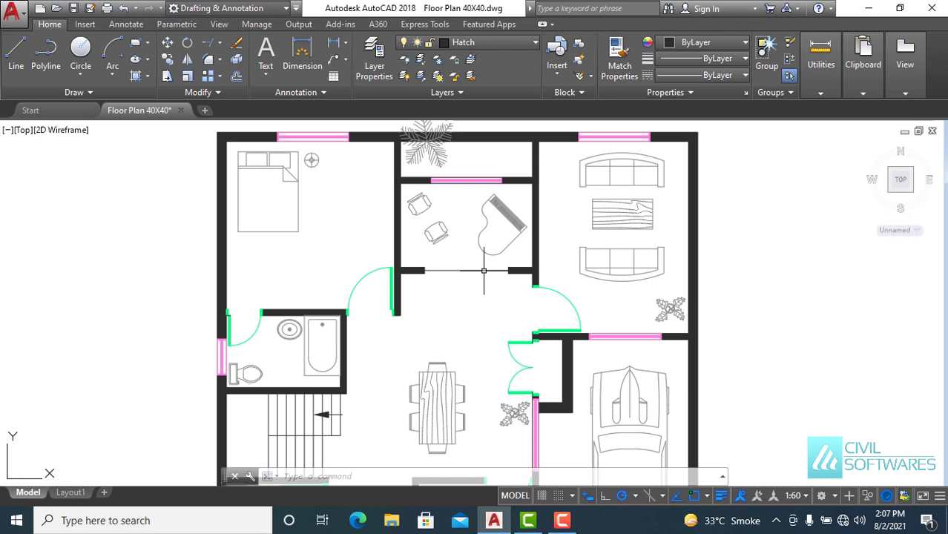
pyautogui.moveTo(469, 273); pyautogui.dragTo(462, 377, button='middle')
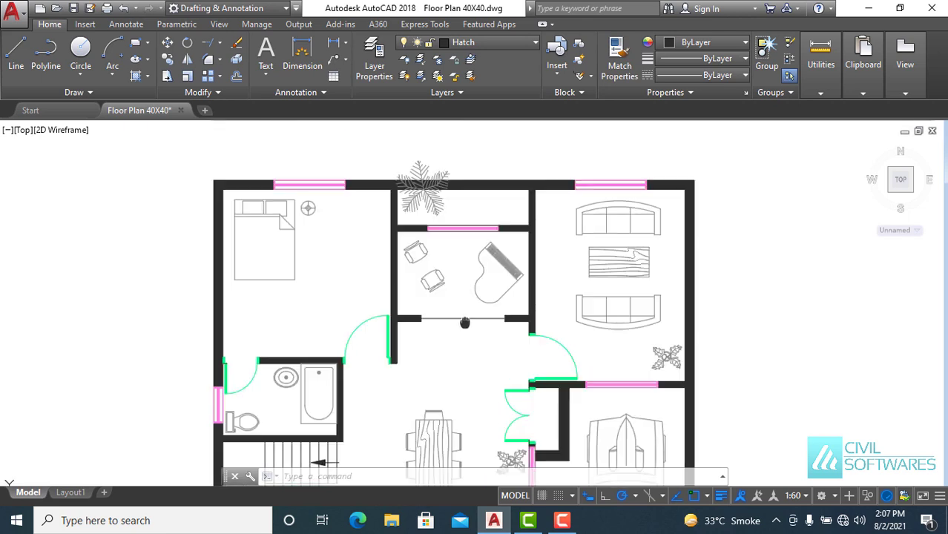
pyautogui.click(530, 43)
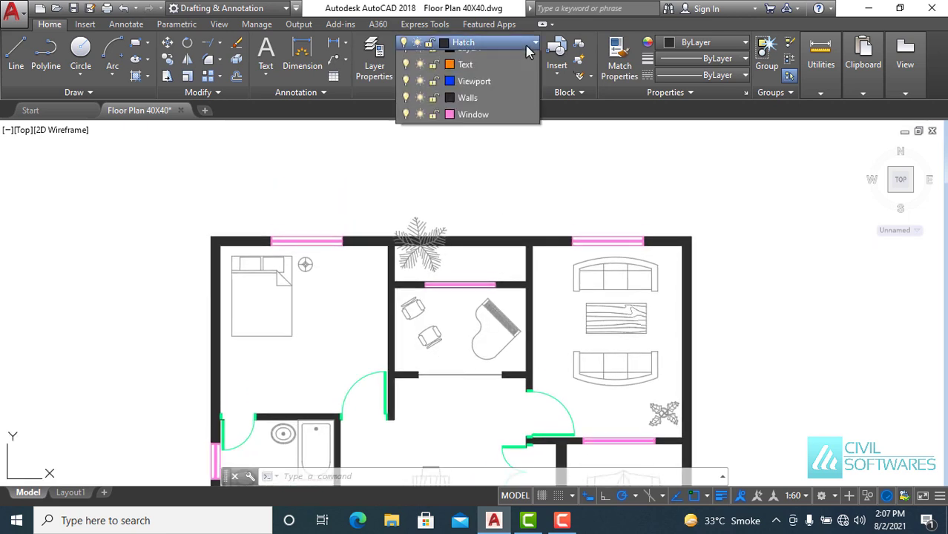
pyautogui.click(478, 111)
pyautogui.click(491, 44)
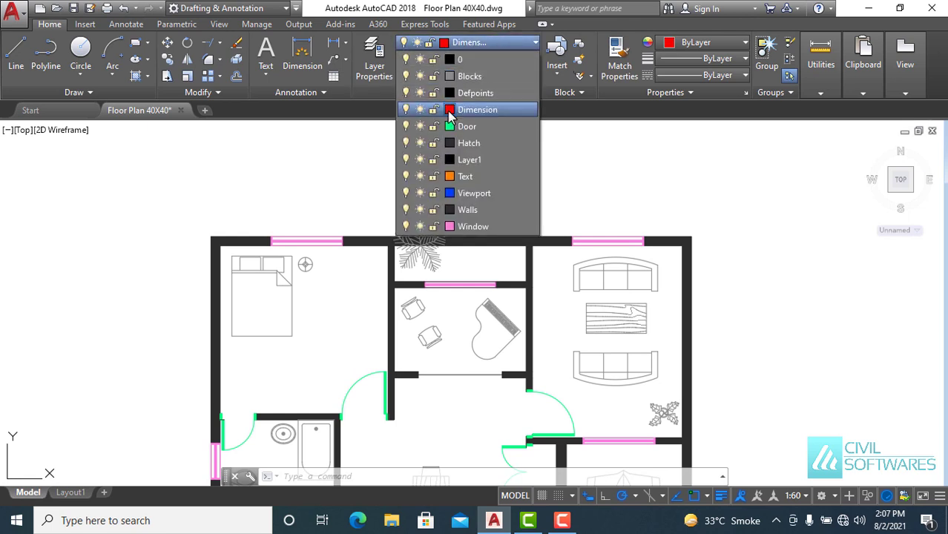
# - Hide the Hatch layer and dimension the top wall 40' from the top-left to the top-right corner
pyautogui.click(406, 144)
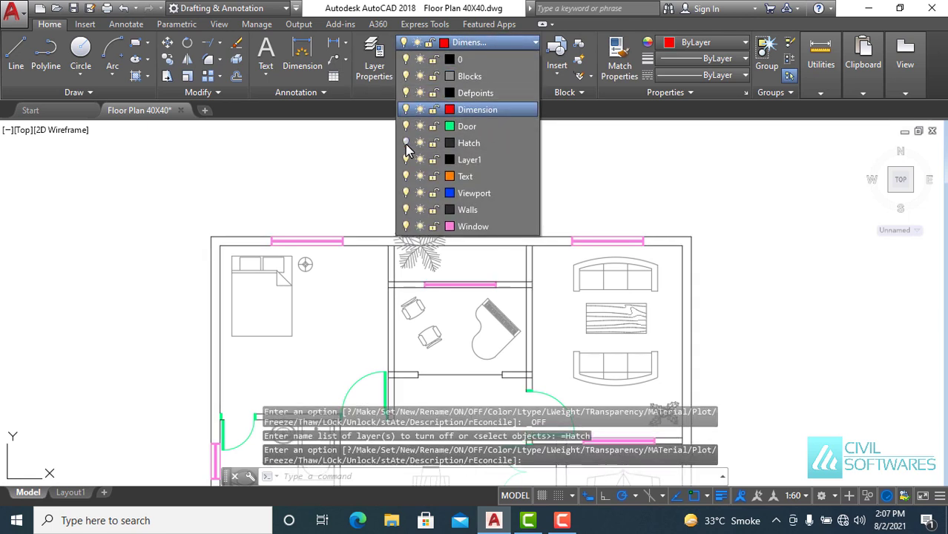
pyautogui.click(333, 43)
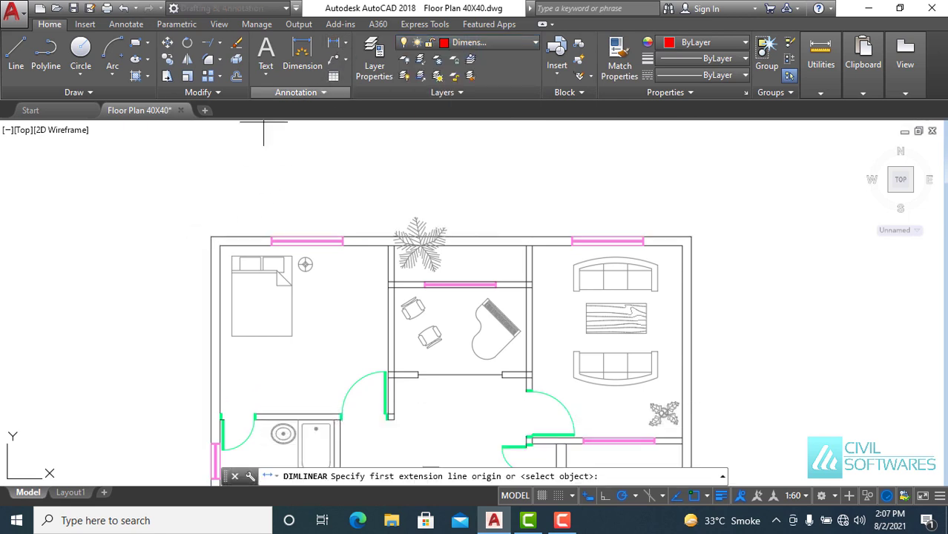
pyautogui.click(212, 236)
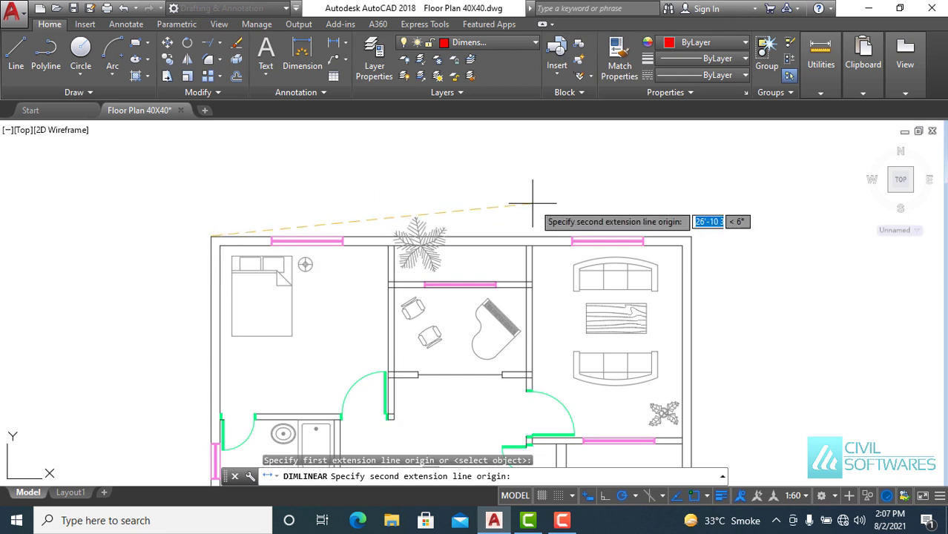
pyautogui.click(692, 236)
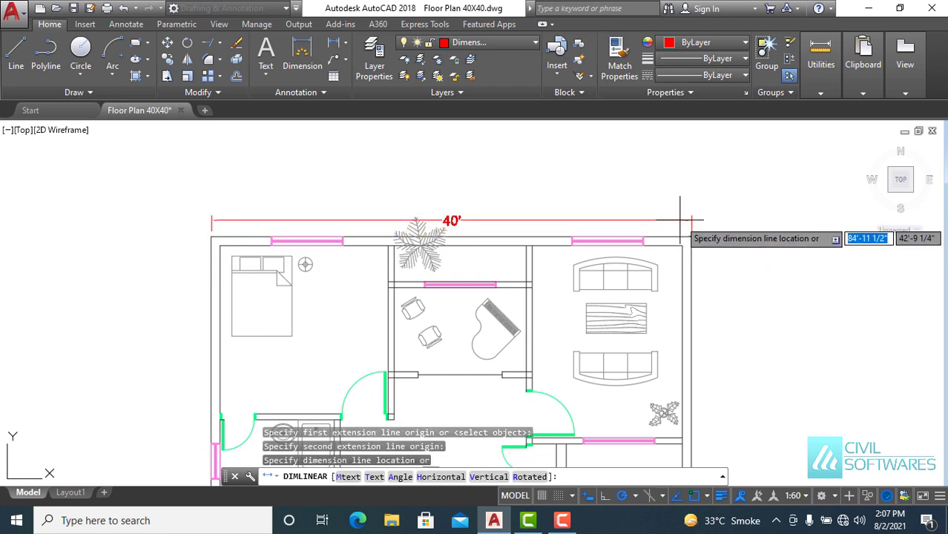
pyautogui.click(679, 220)
pyautogui.scroll(-2, 739, 172)
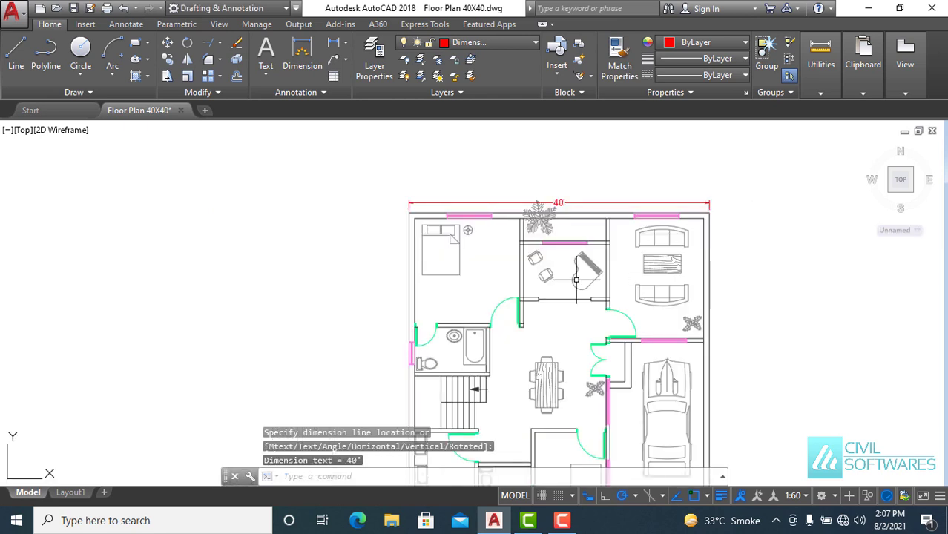
pyautogui.moveTo(488, 277); pyautogui.dragTo(542, 222, button='middle')
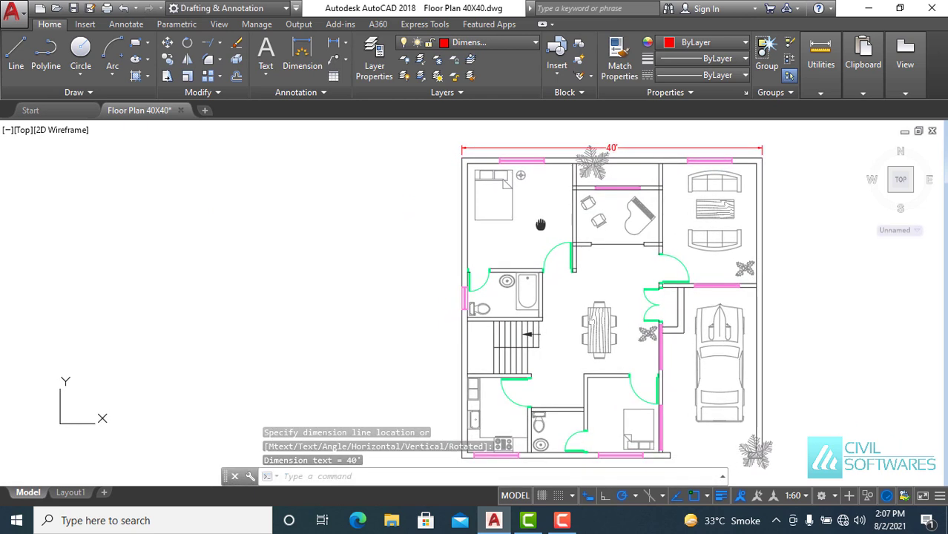
# - Add a 40' linear dimension down the left side, from the top-left to the bottom-left corner
pyautogui.click(302, 53)
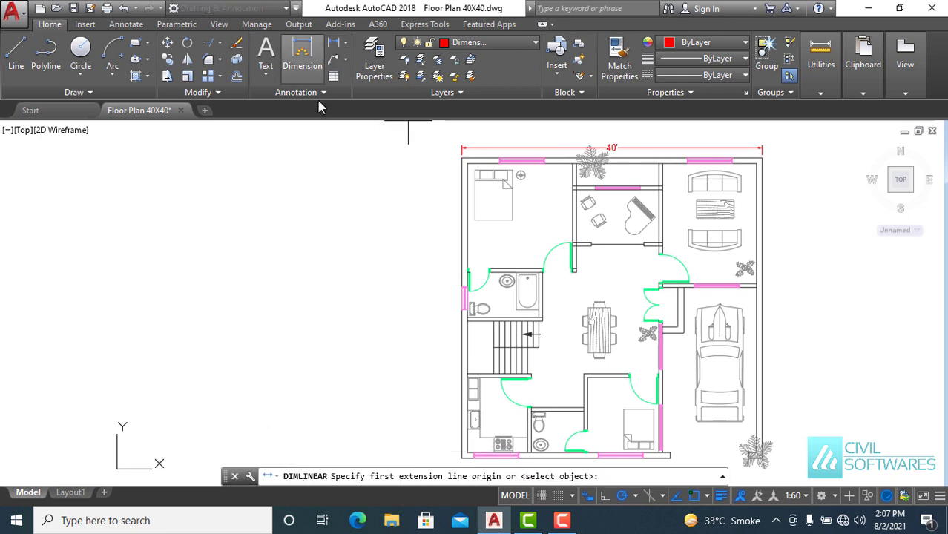
pyautogui.click(461, 158)
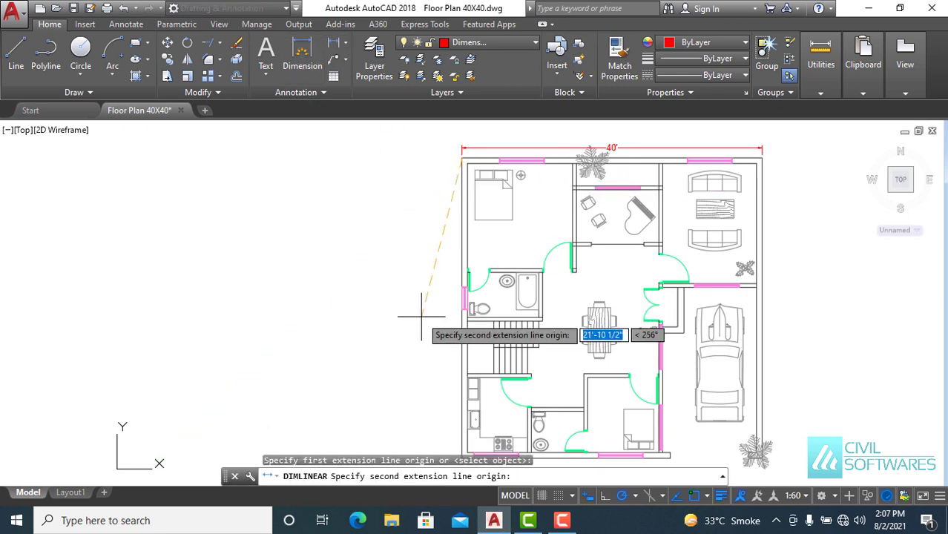
pyautogui.scroll(-2, 420, 317)
pyautogui.scroll(4, 404, 422)
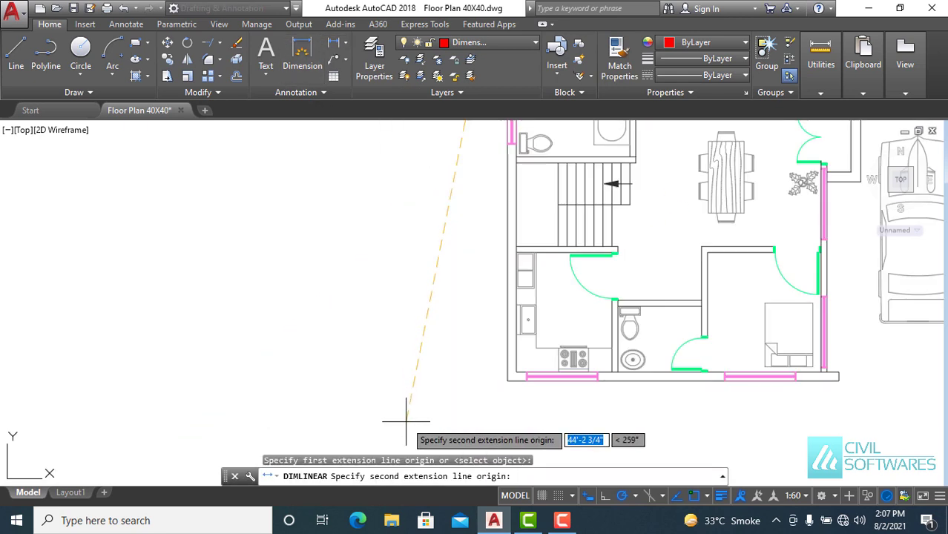
pyautogui.click(508, 380)
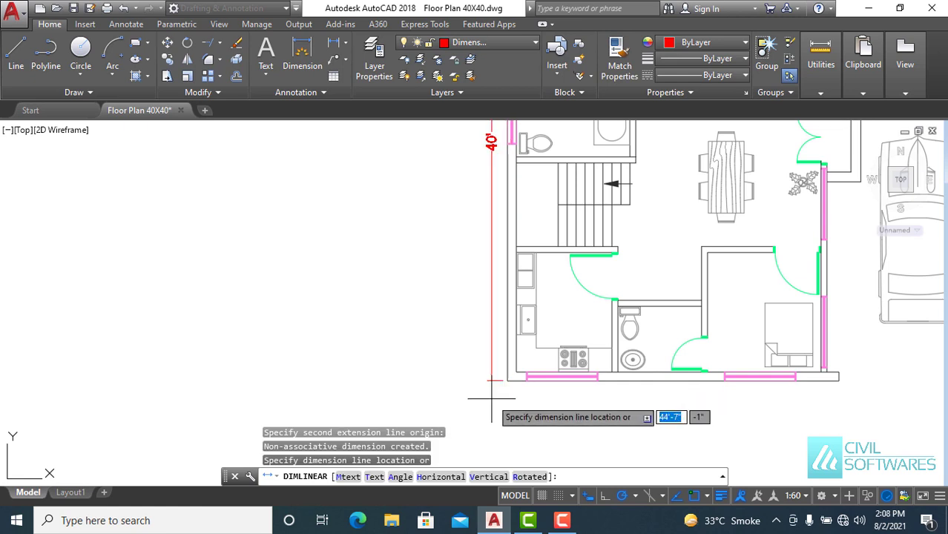
pyautogui.click(491, 398)
pyautogui.scroll(-2, 555, 396)
pyautogui.scroll(-2, 730, 317)
pyautogui.scroll(2, 749, 325)
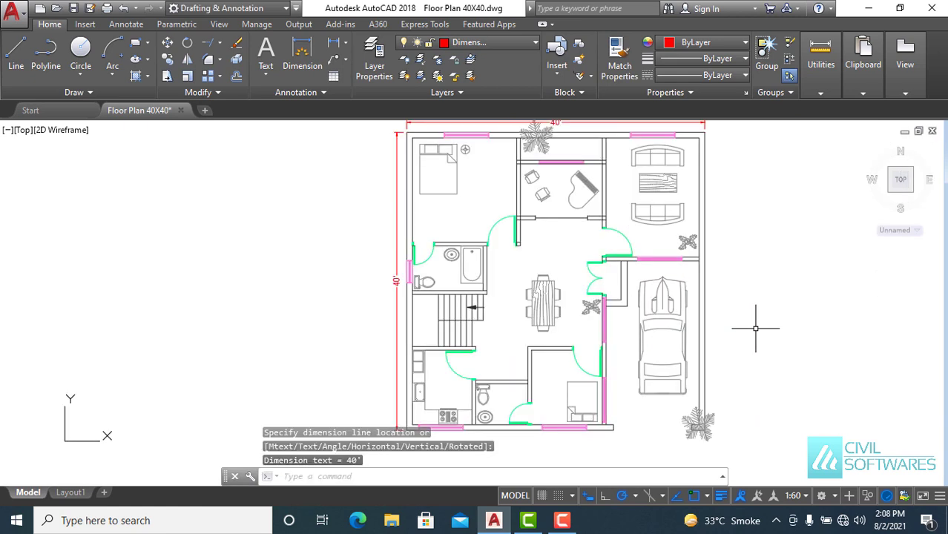
pyautogui.moveTo(755, 328); pyautogui.dragTo(674, 354, button='middle')
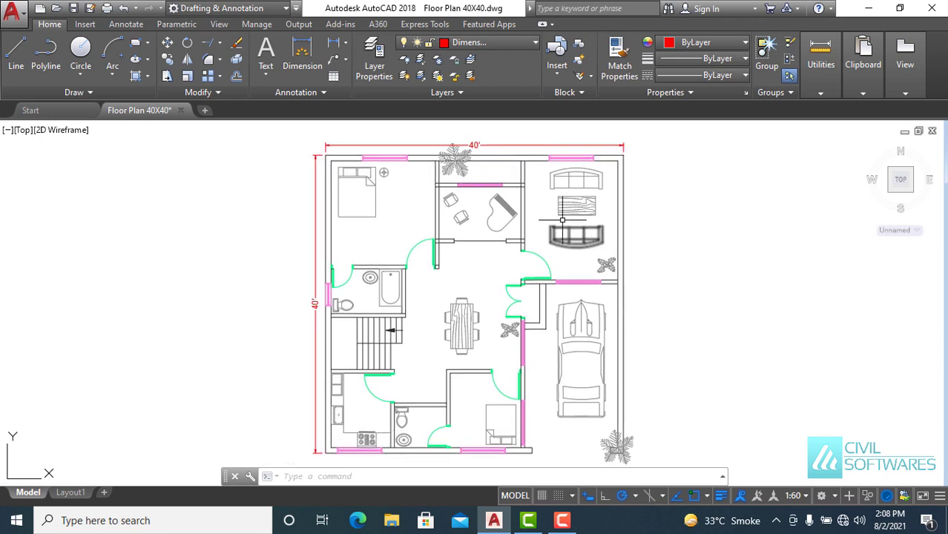
# - Make Text the current layer and draw a multiline text box inside the top-left bedroom
pyautogui.click(507, 45)
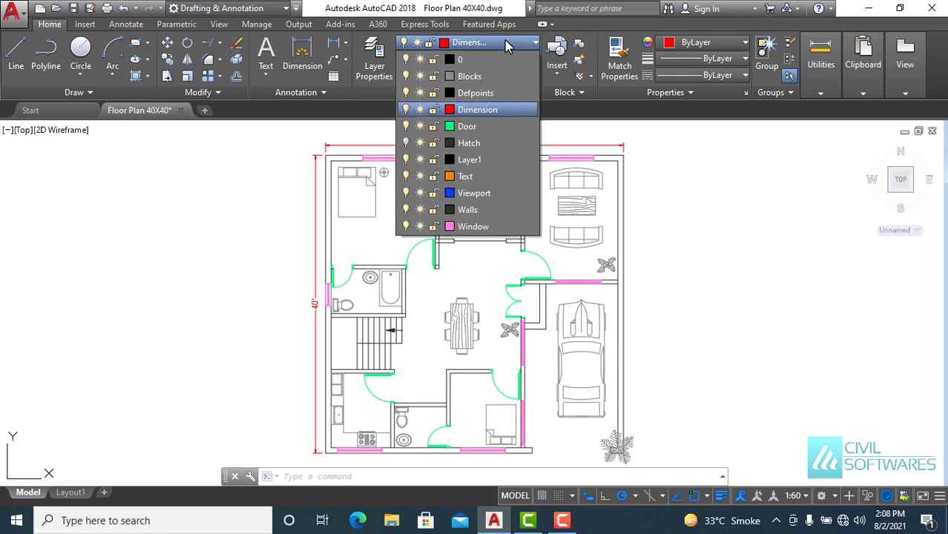
pyautogui.click(474, 175)
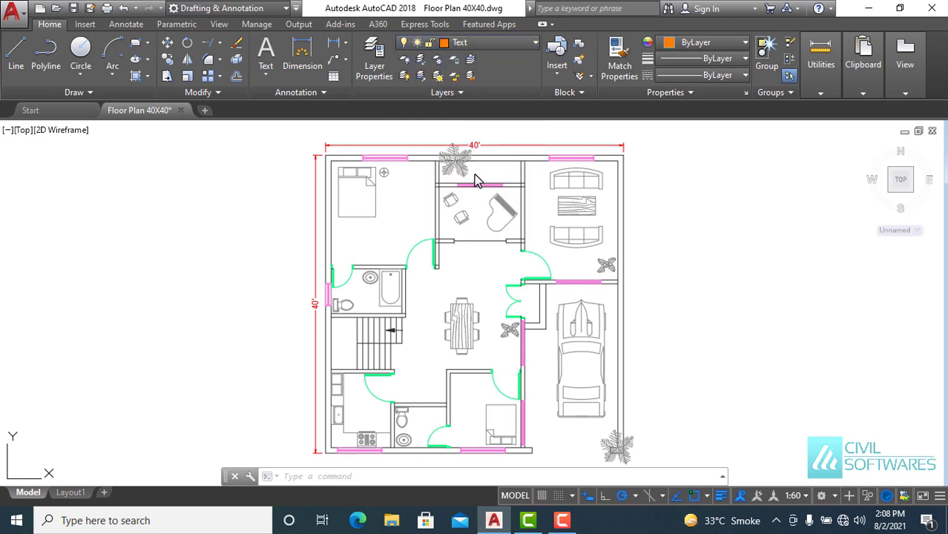
pyautogui.click(266, 74)
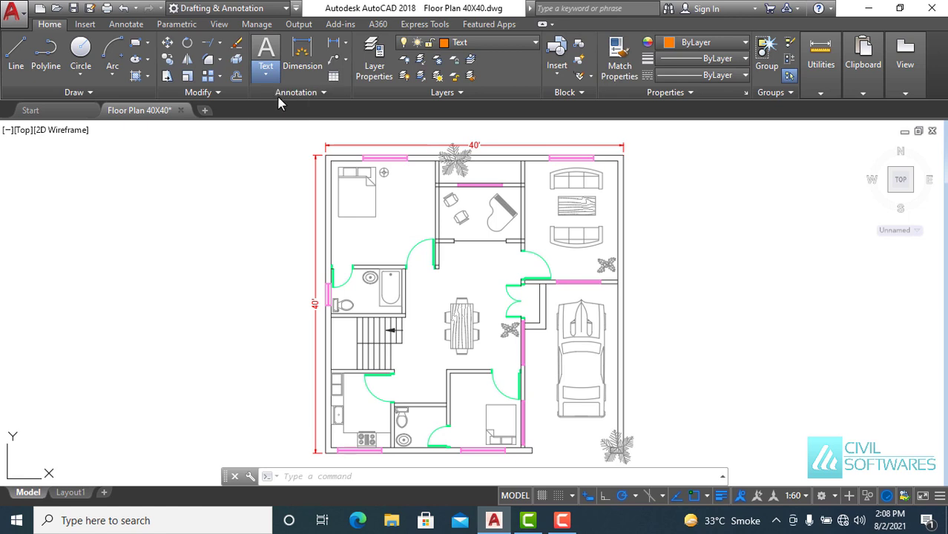
pyautogui.click(347, 230)
pyautogui.click(397, 251)
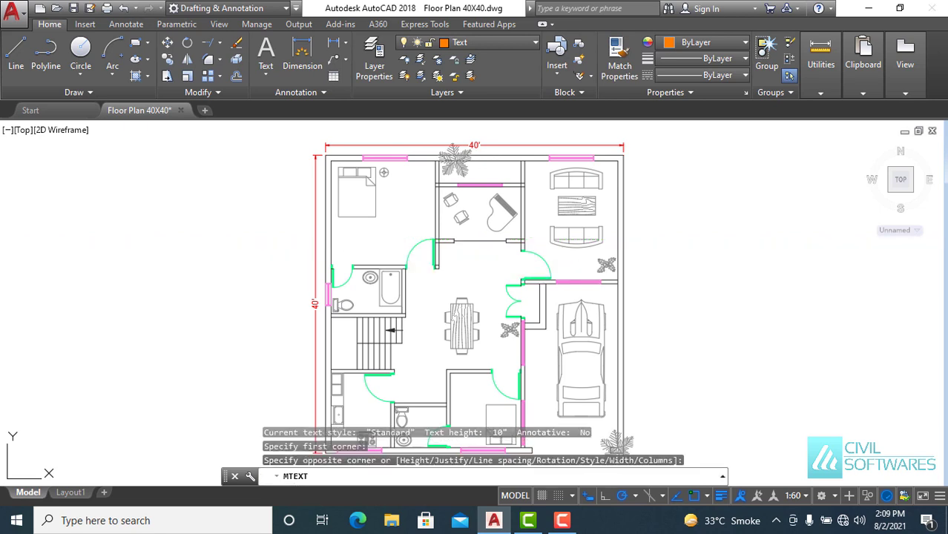
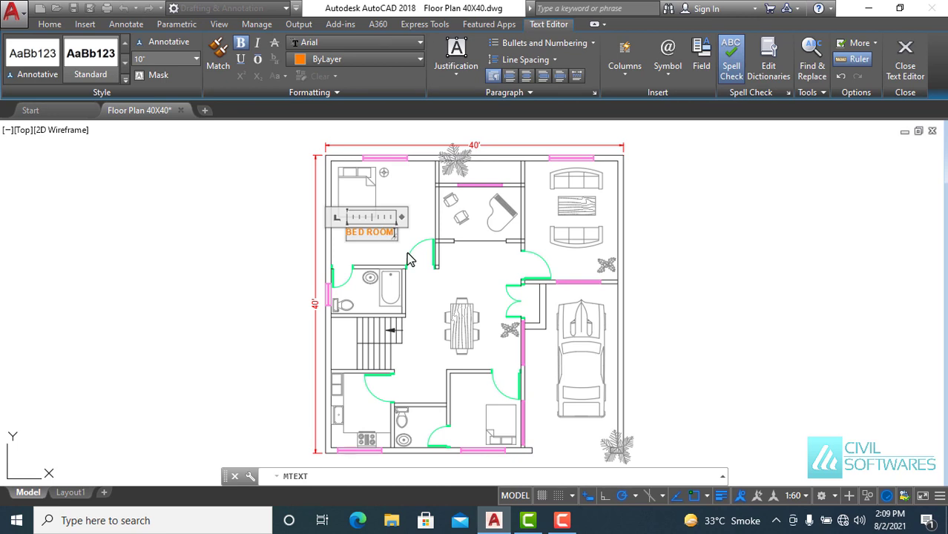
# - Finish the BED ROOM label and window-select it
pyautogui.click(691, 257)
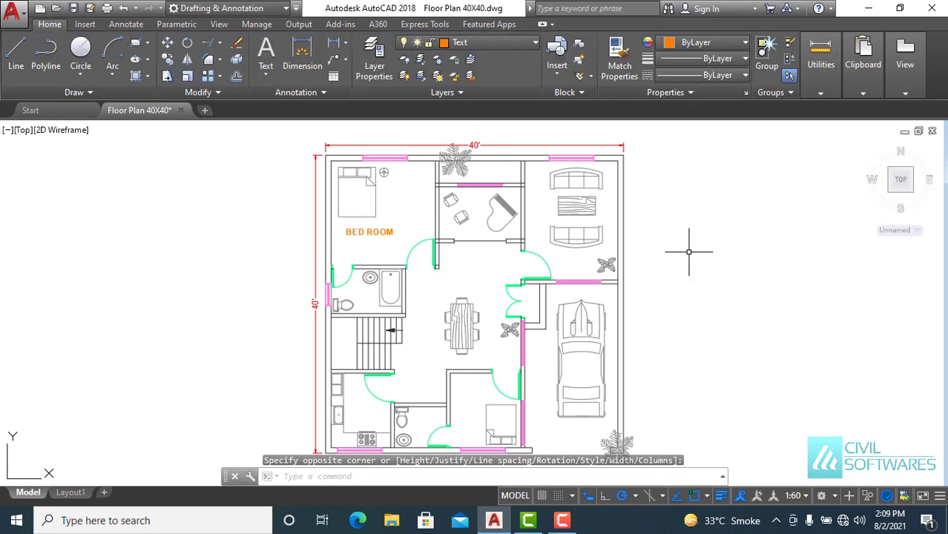
pyautogui.scroll(5, 327, 252)
pyautogui.click(188, 239)
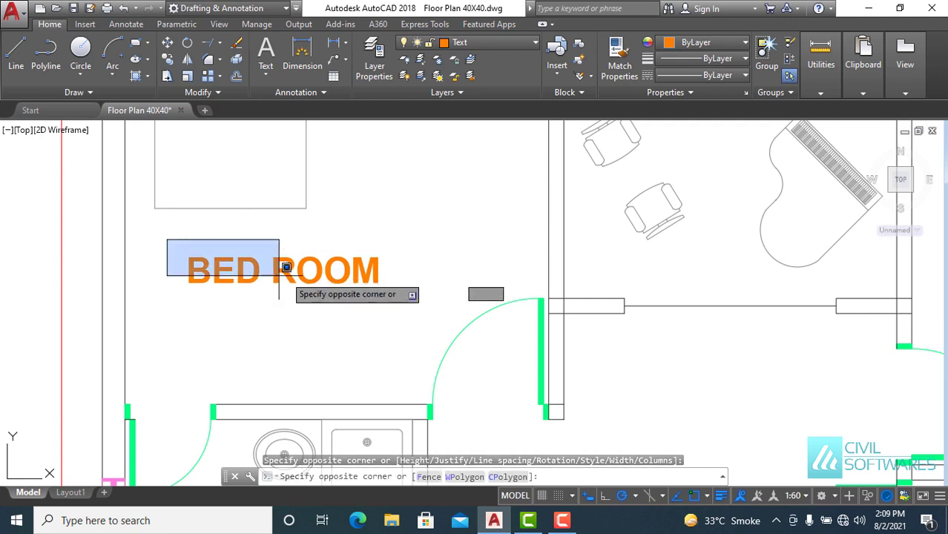
pyautogui.click(427, 293)
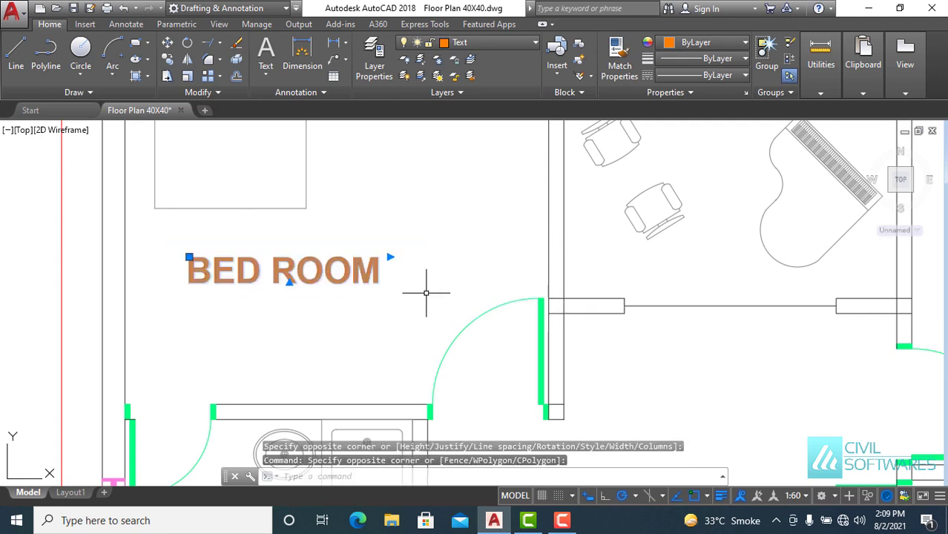
# - Copy the BED ROOM label into the sofa room and the room beside the parked car
pyautogui.click(167, 59)
pyautogui.click(191, 280)
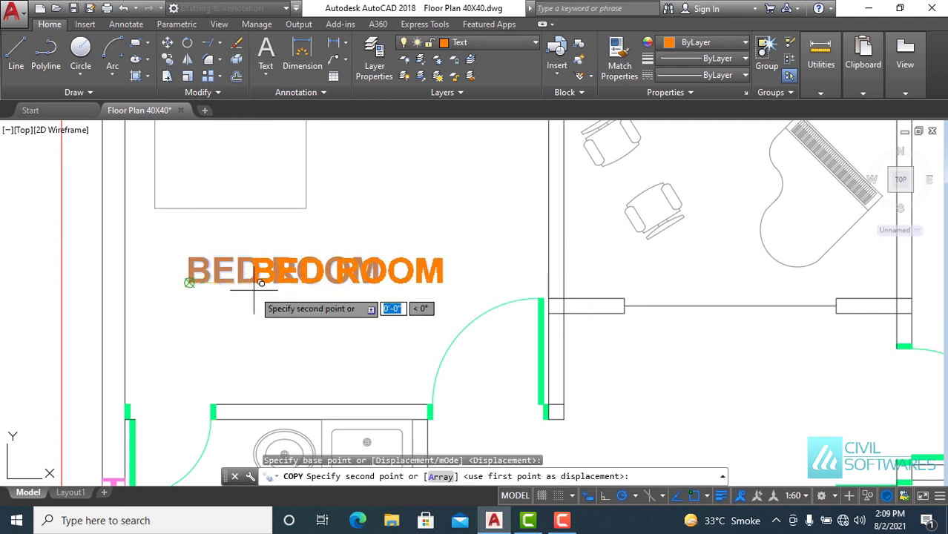
pyautogui.scroll(-5, 252, 282)
pyautogui.scroll(5, 438, 326)
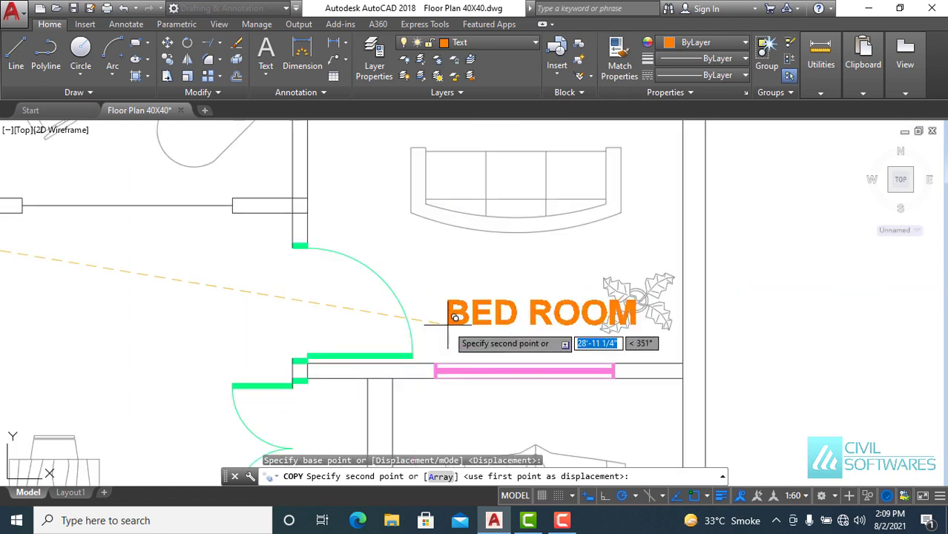
pyautogui.click(426, 259)
pyautogui.scroll(-3, 445, 256)
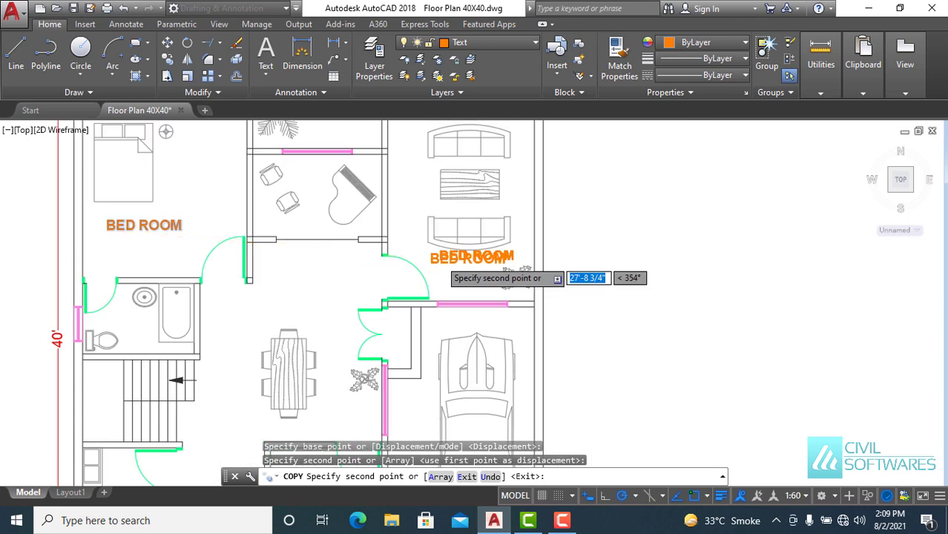
pyautogui.scroll(-3, 456, 259)
pyautogui.scroll(5, 456, 285)
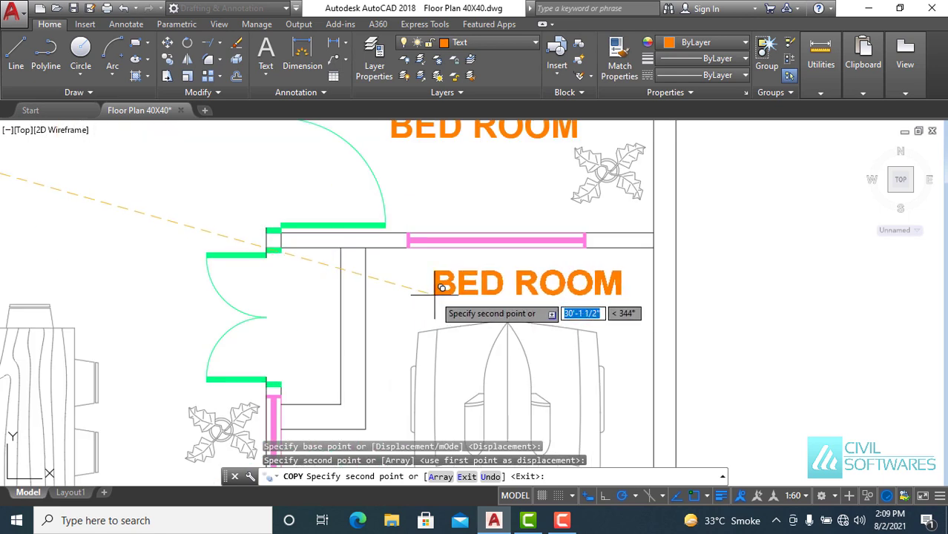
pyautogui.click(423, 293)
# - Place further BED ROOM copies in the central dining area and the lower bedroom
pyautogui.scroll(-4, 460, 263)
pyautogui.scroll(-2, 463, 282)
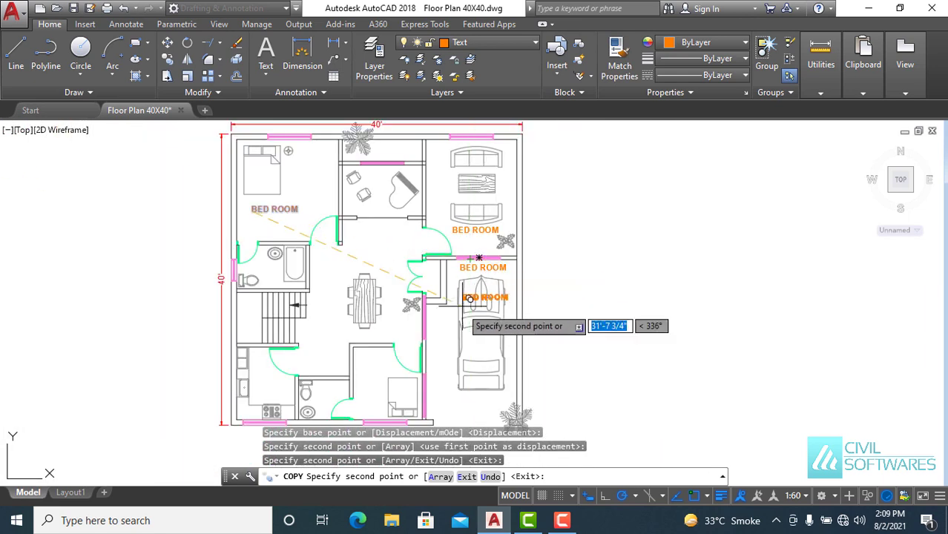
pyautogui.scroll(4, 339, 342)
pyautogui.scroll(-1, 345, 328)
pyautogui.scroll(-3, 347, 297)
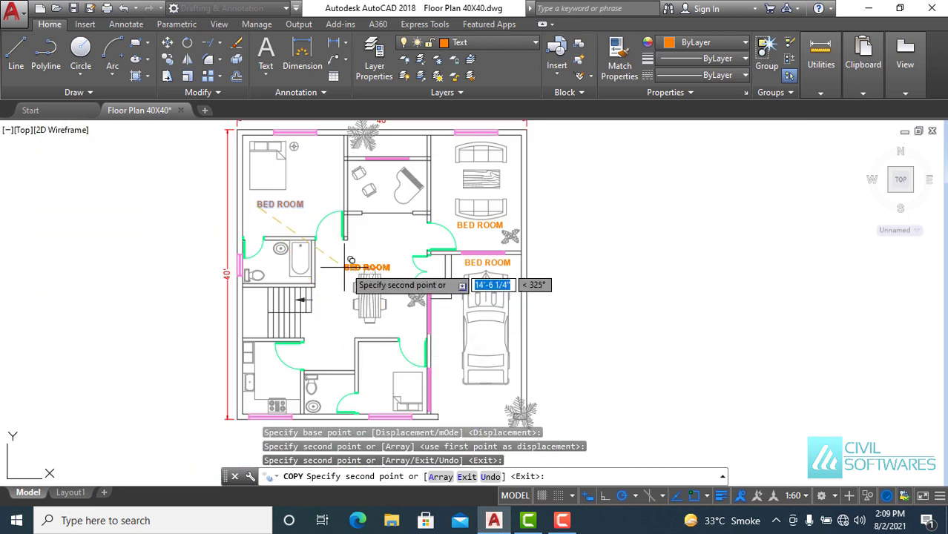
pyautogui.scroll(5, 351, 256)
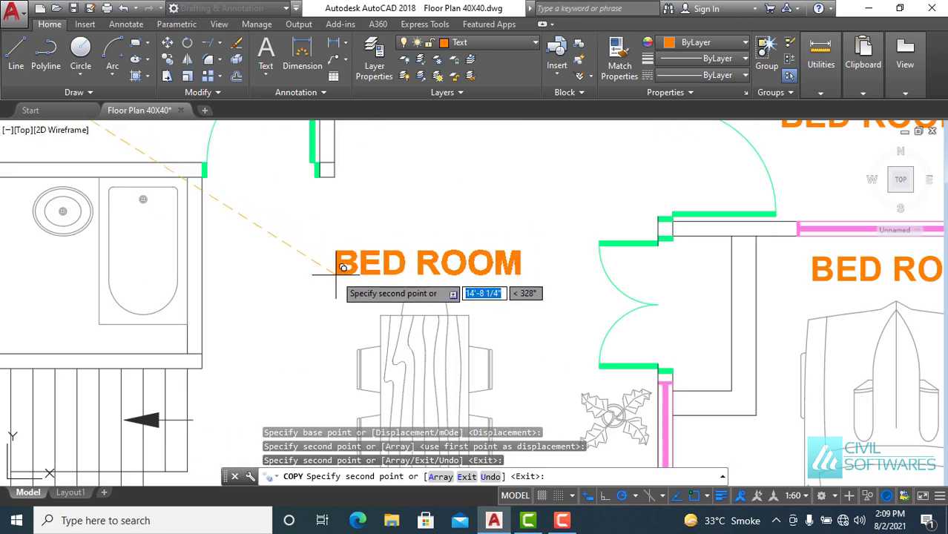
pyautogui.click(334, 274)
pyautogui.scroll(-5, 334, 274)
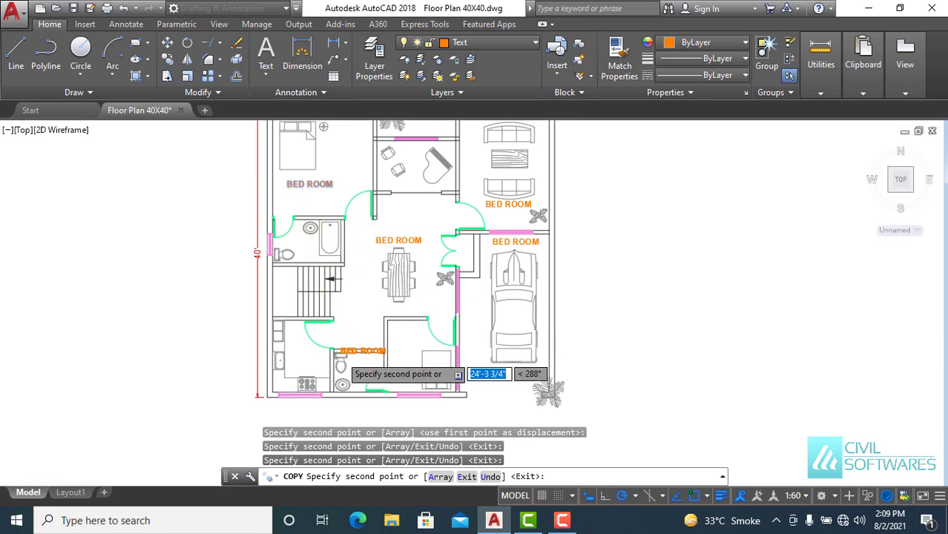
pyautogui.scroll(4, 378, 341)
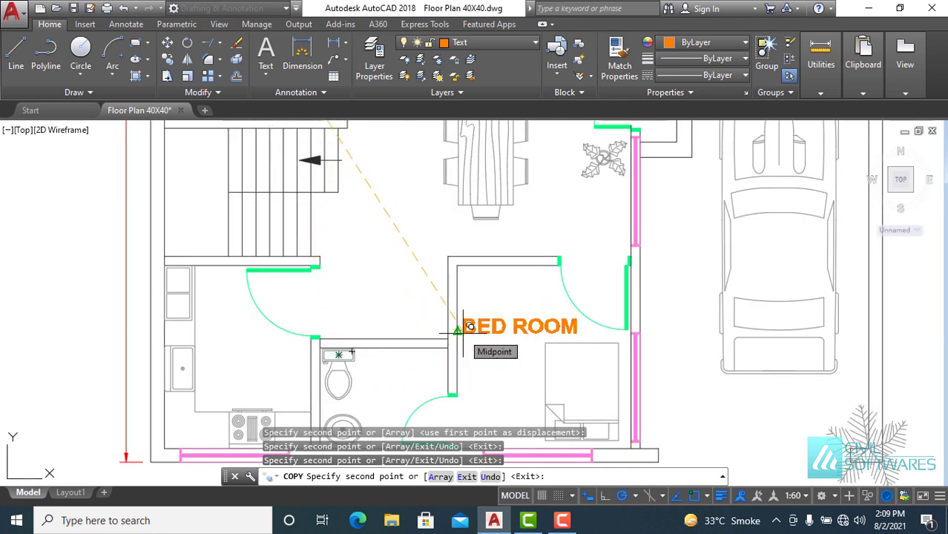
pyautogui.click(464, 324)
pyautogui.scroll(-2, 423, 312)
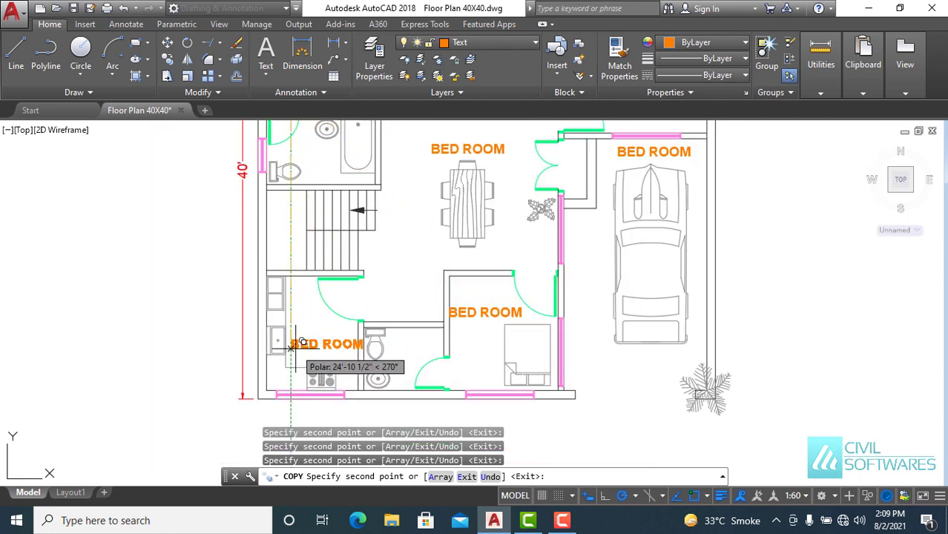
pyautogui.scroll(4, 301, 363)
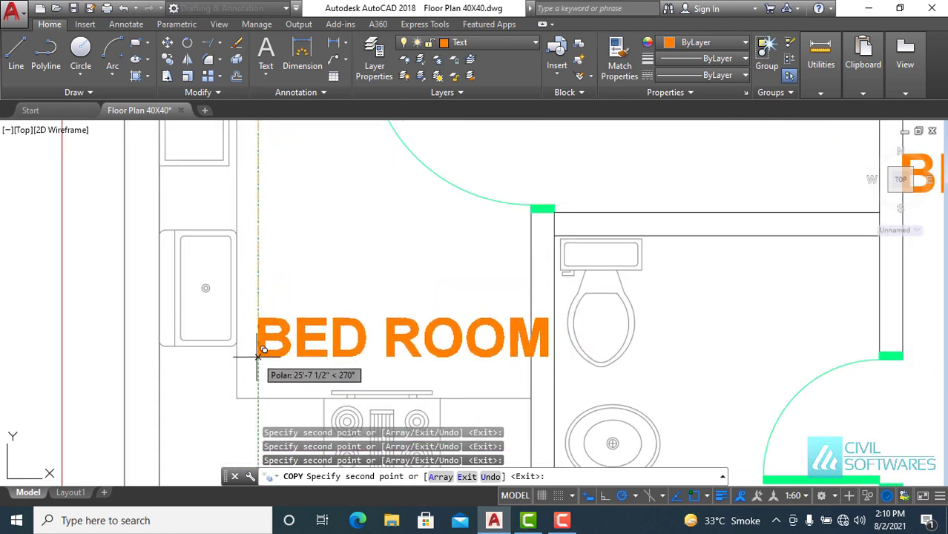
pyautogui.scroll(-4, 550, 307)
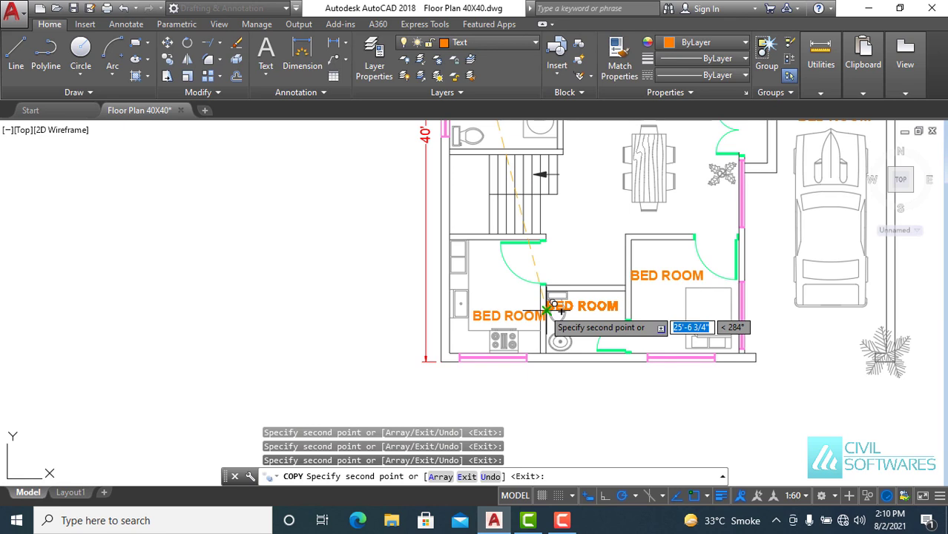
pyautogui.scroll(4, 572, 172)
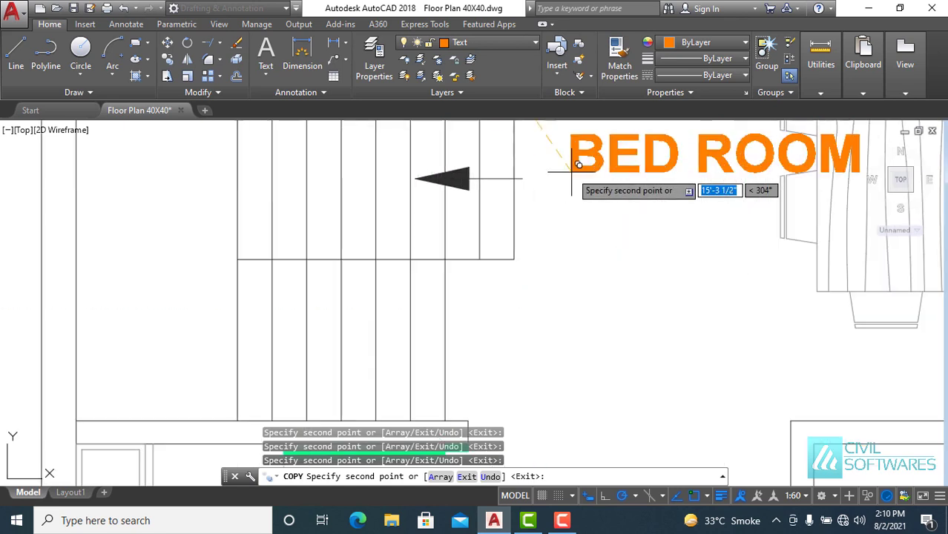
pyautogui.press('Escape')
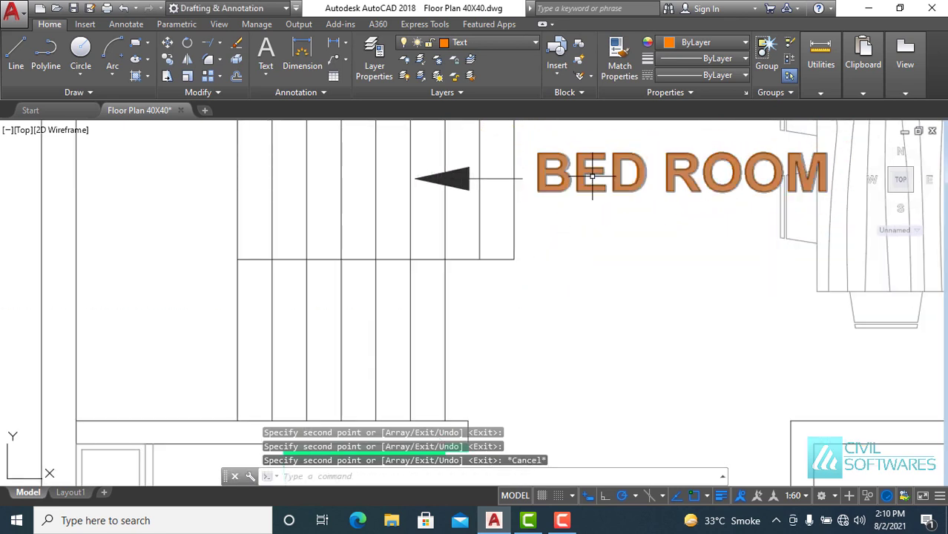
# - Change the label beside the staircase to read UP
pyautogui.doubleClick(593, 177)
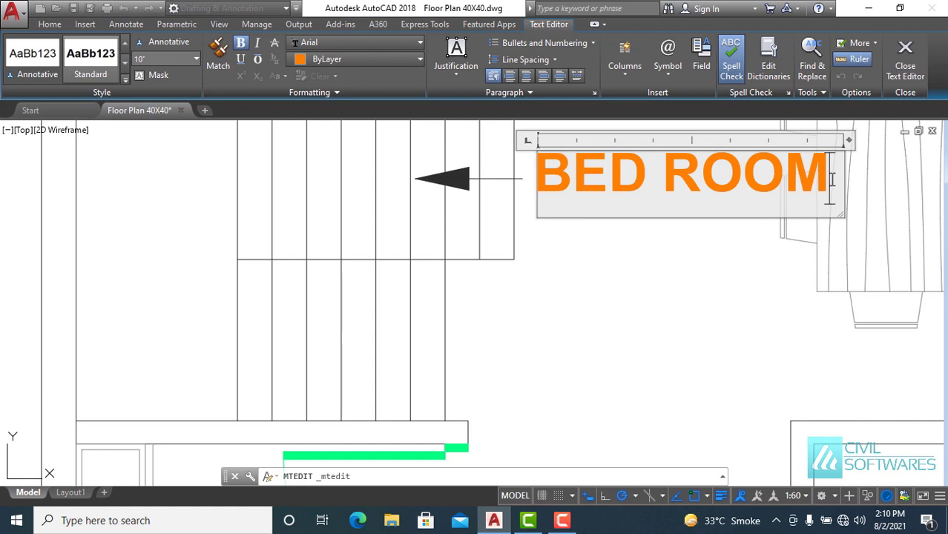
pyautogui.press('BackSpace')
pyautogui.press('BackSpace')
pyautogui.press('BackSpace')
pyautogui.press('BackSpace')
pyautogui.press('BackSpace')
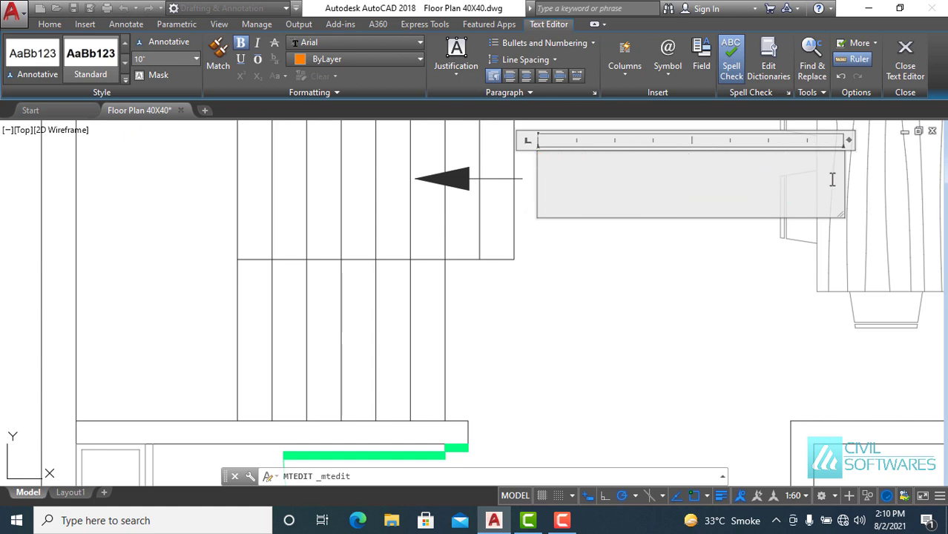
pyautogui.write('UP')
pyautogui.click(750, 273)
# - Pan to the upper rooms and rewrite the sofa room's label as DRAWING
pyautogui.scroll(-3, 680, 284)
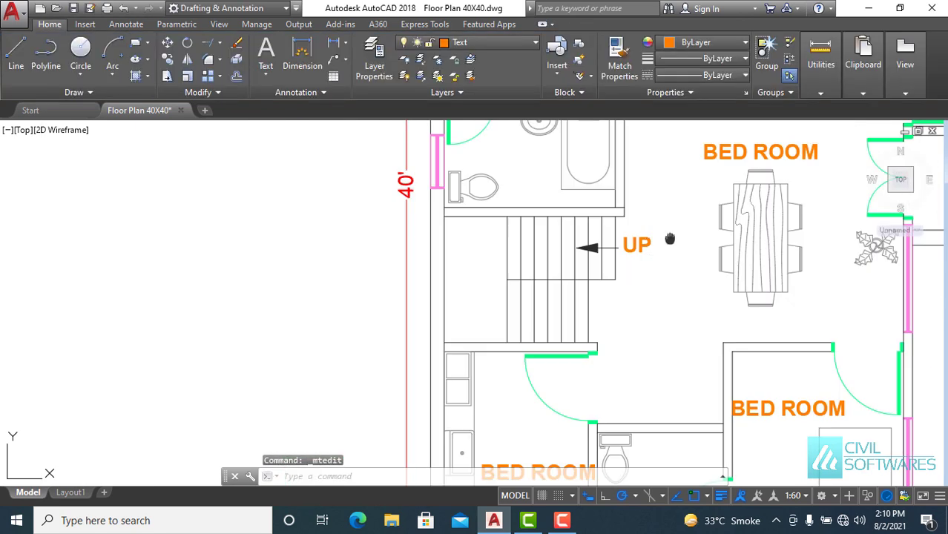
pyautogui.moveTo(670, 239); pyautogui.dragTo(554, 414, button='middle')
pyautogui.moveTo(635, 278); pyautogui.dragTo(483, 333, button='middle')
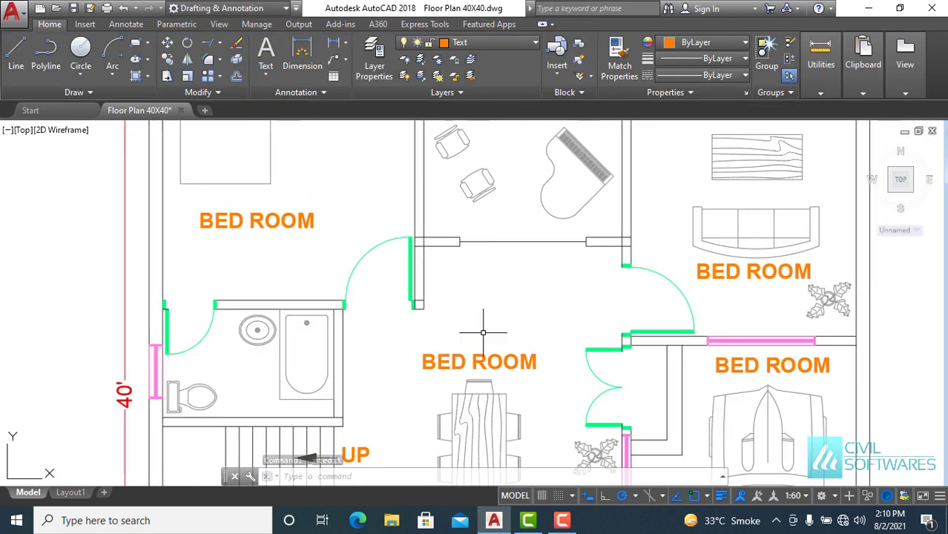
pyautogui.doubleClick(753, 271)
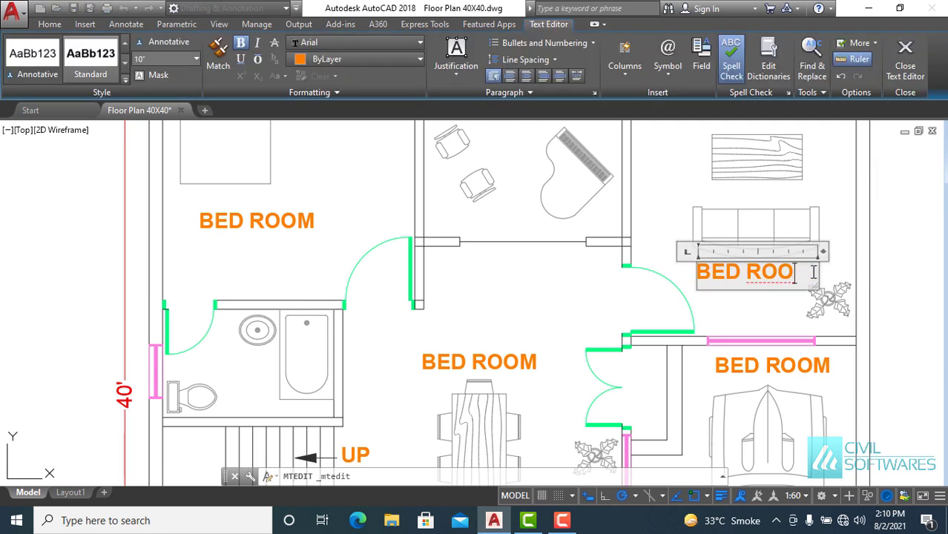
pyautogui.press('BackSpace')
pyautogui.press('BackSpace')
pyautogui.press('BackSpace')
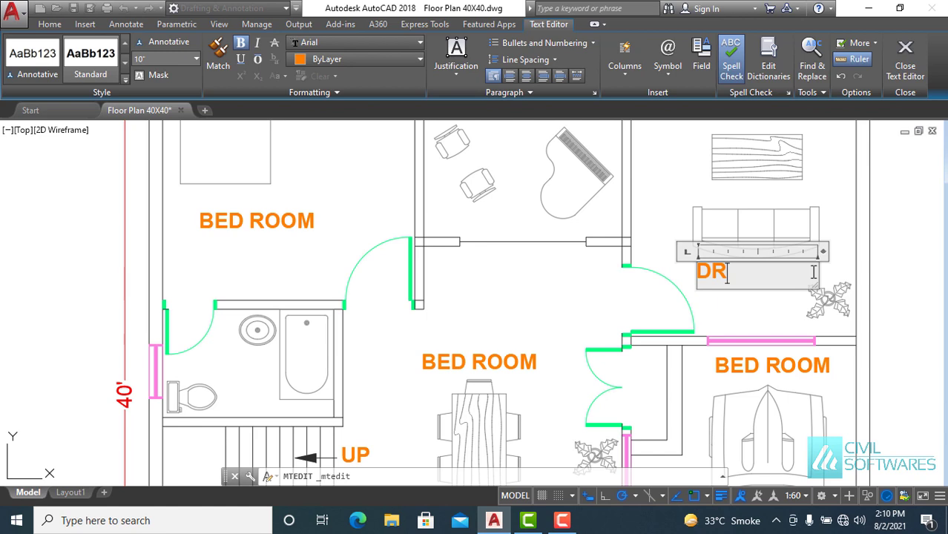
pyautogui.write('AWING')
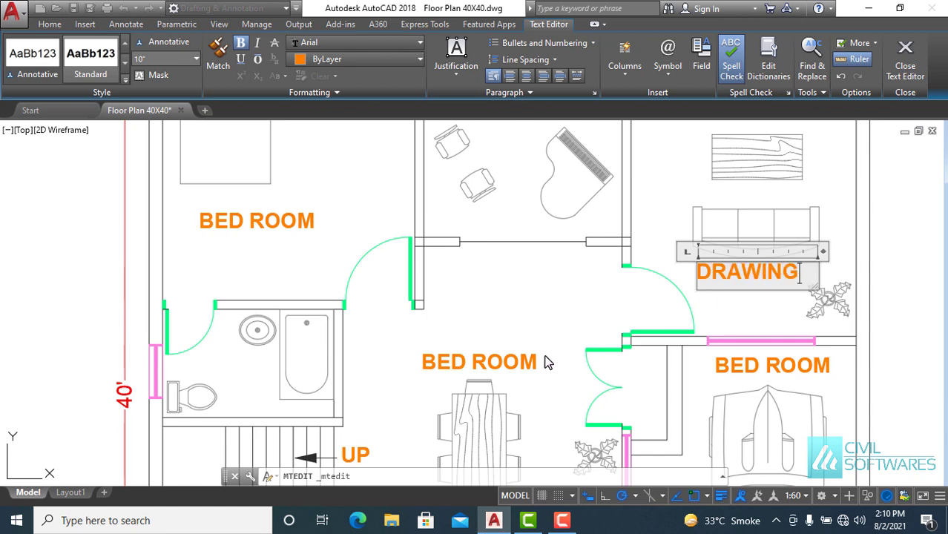
pyautogui.click(519, 363)
pyautogui.click(496, 360)
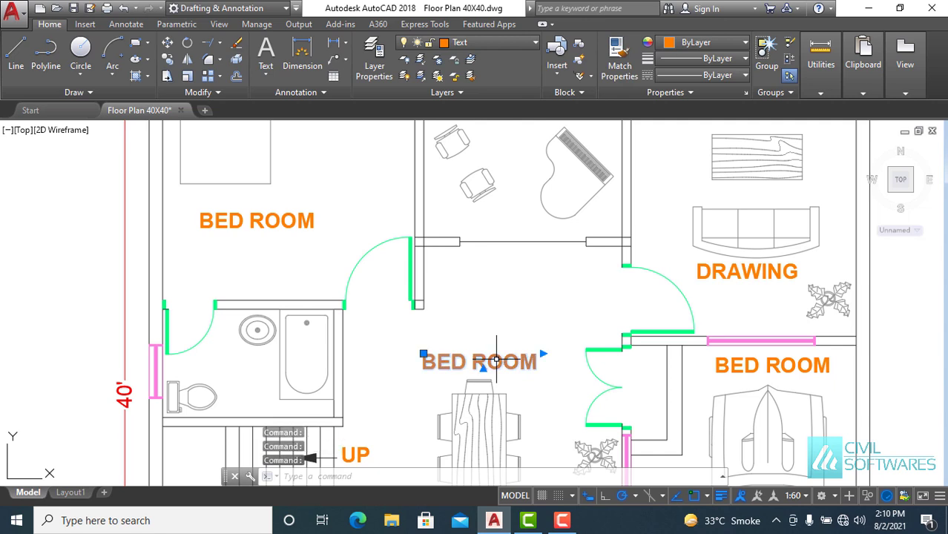
pyautogui.click(520, 334)
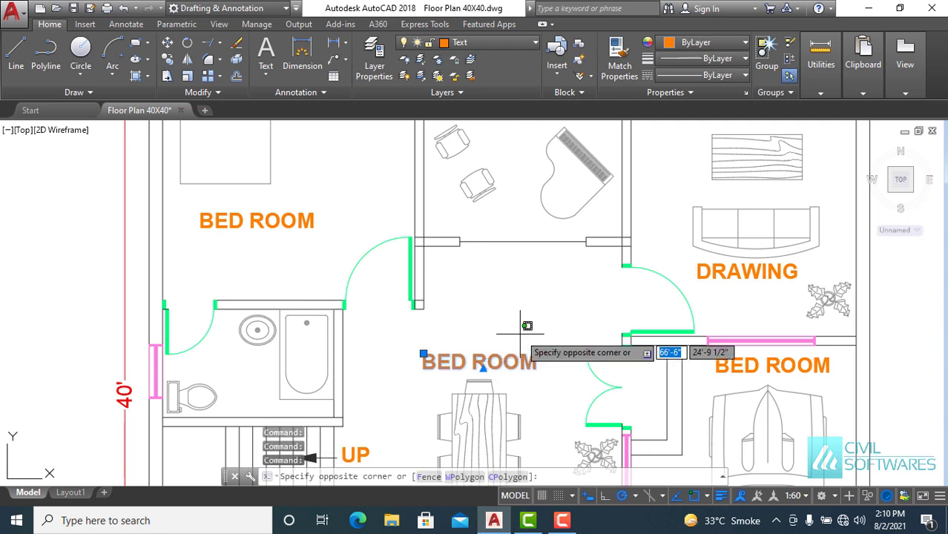
pyautogui.press('Escape')
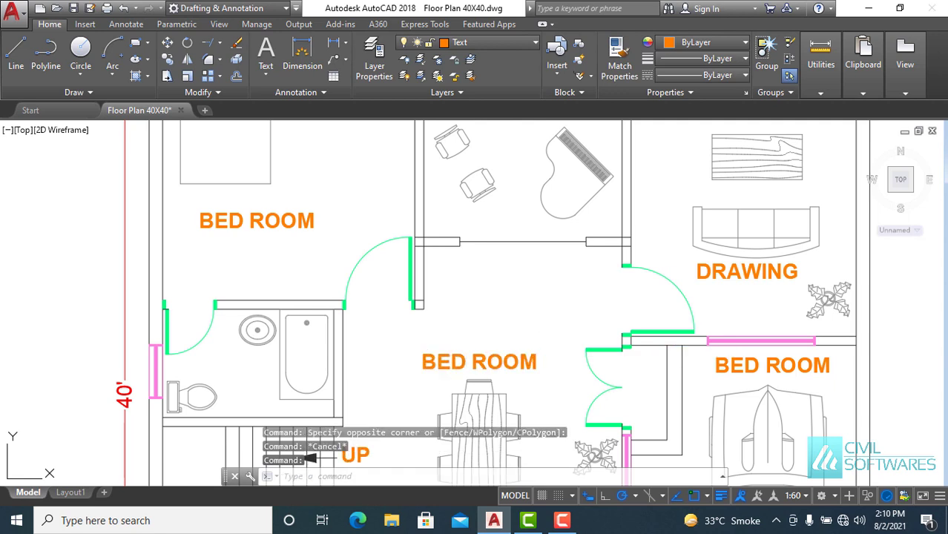
# - Rename the central label to DINNING and the lower-right label to PORCH
pyautogui.doubleClick(511, 361)
pyautogui.write('DINNING')
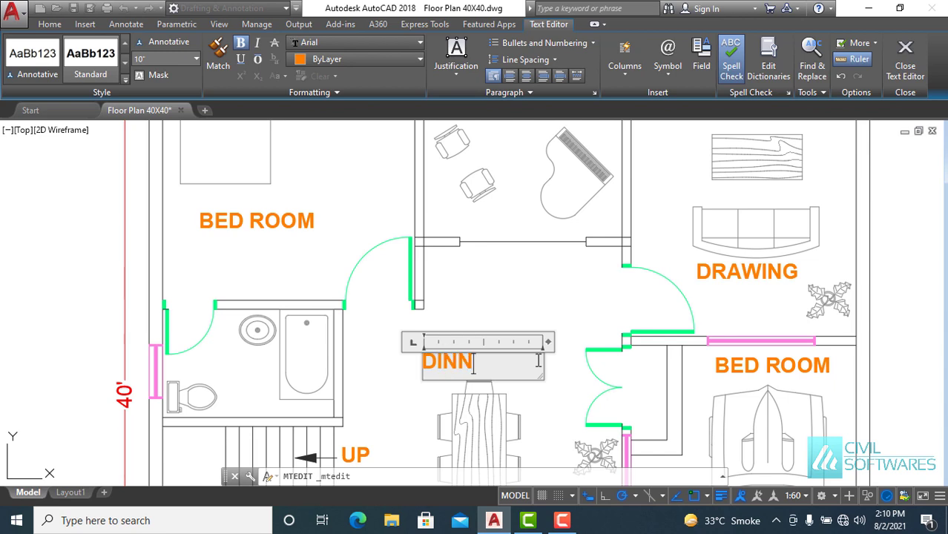
pyautogui.click(549, 289)
pyautogui.scroll(-2, 542, 312)
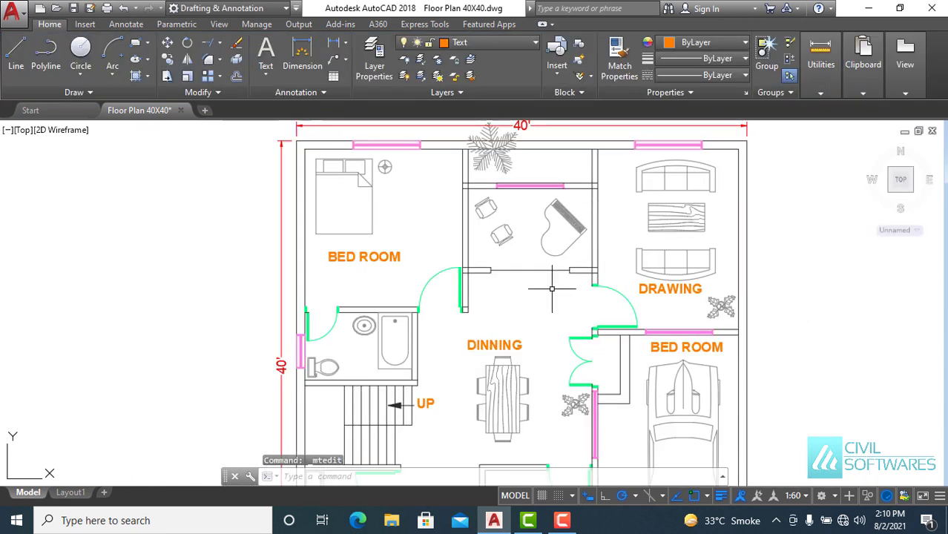
pyautogui.doubleClick(688, 348)
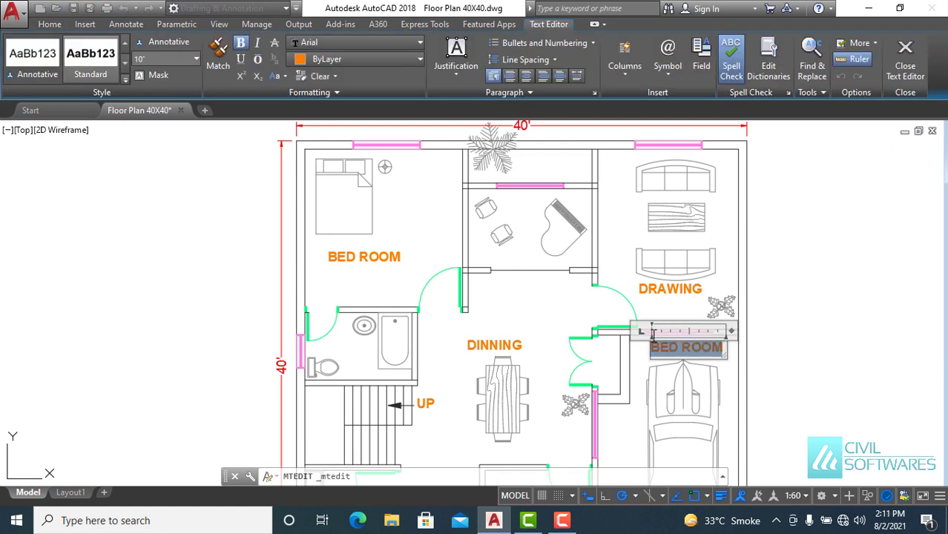
pyautogui.write('PORCH')
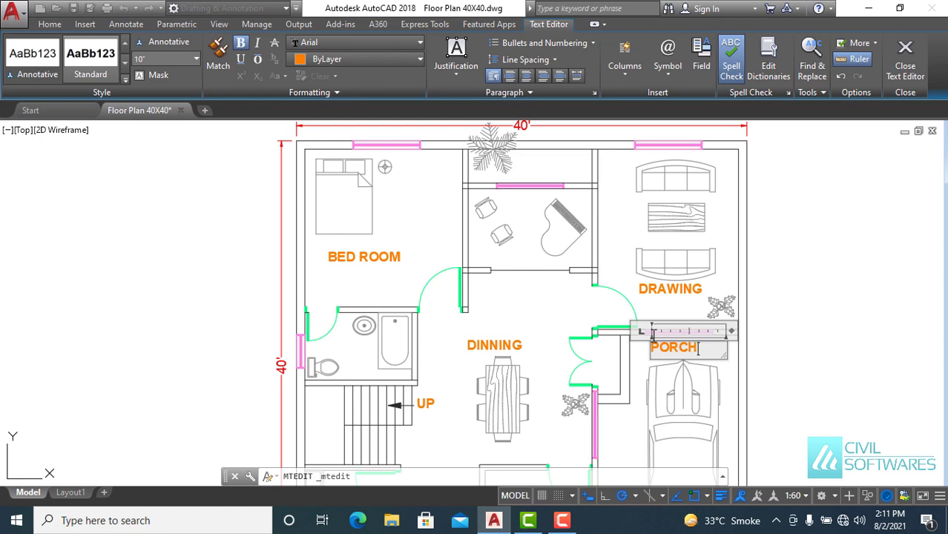
pyautogui.click(820, 357)
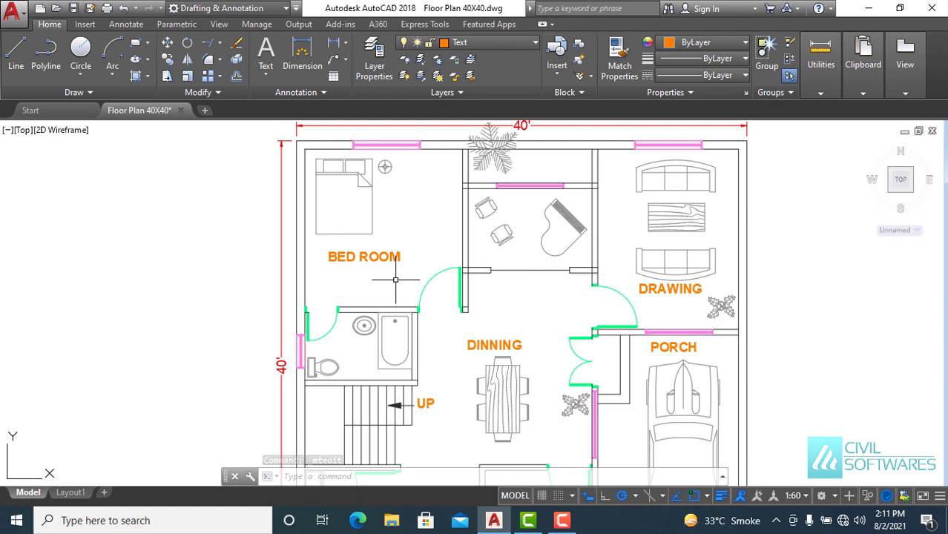
# - Copy the upper-left BED ROOM label into the top-middle room
pyautogui.scroll(2, 541, 244)
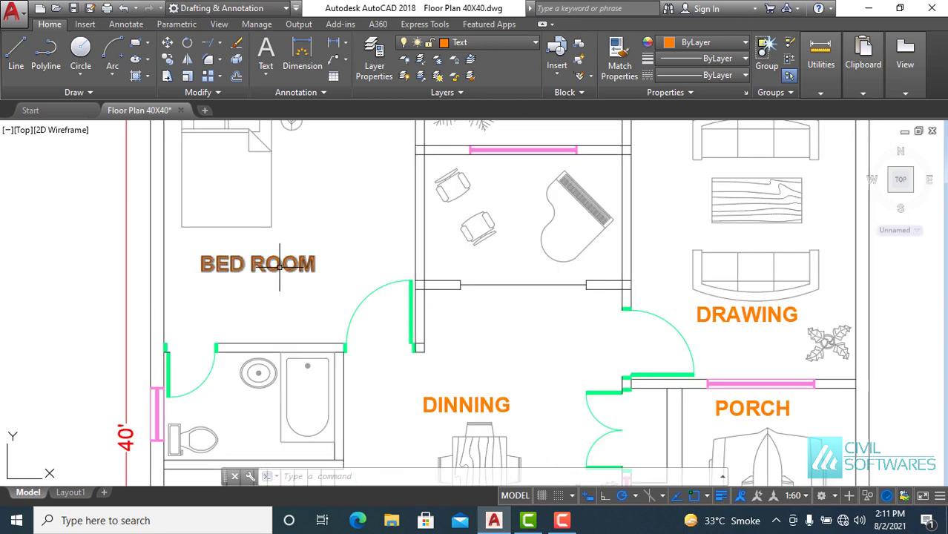
pyautogui.click(279, 265)
pyautogui.click(167, 59)
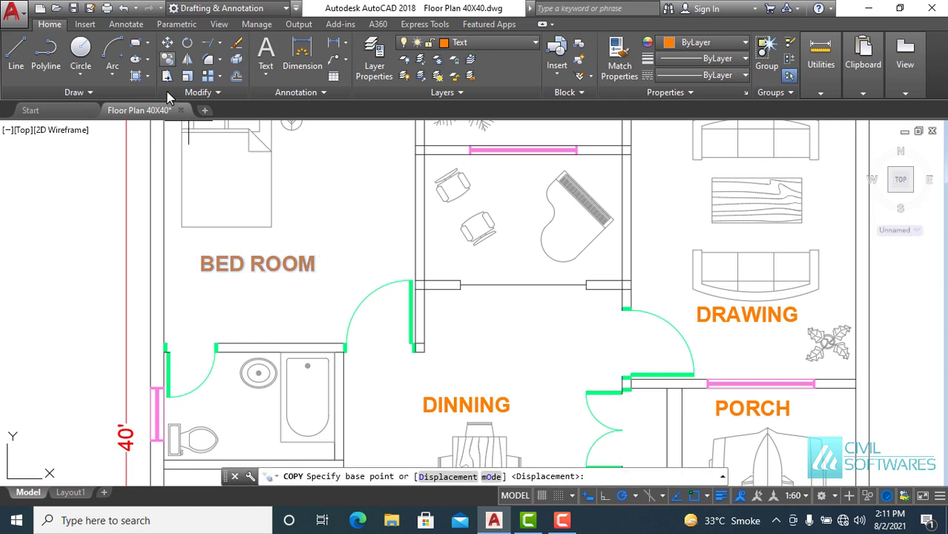
pyautogui.click(200, 268)
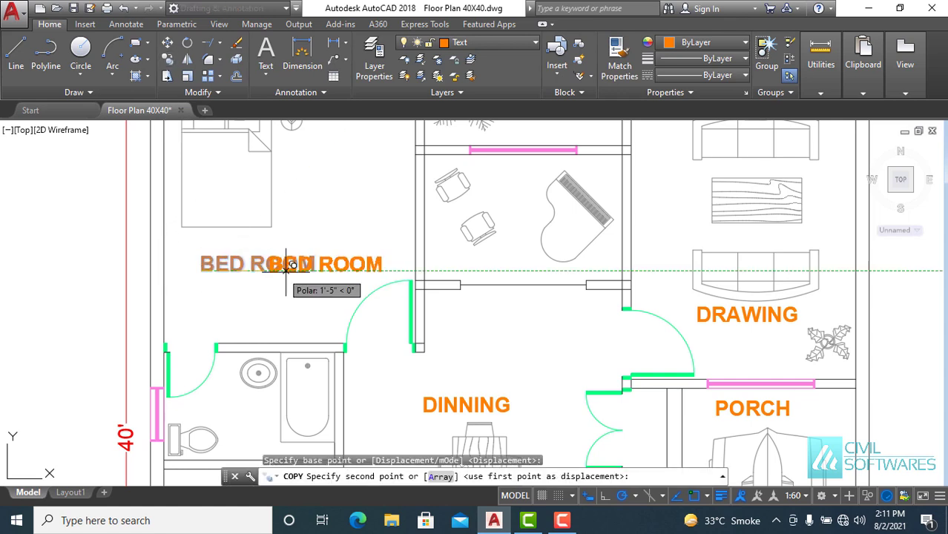
pyautogui.click(434, 268)
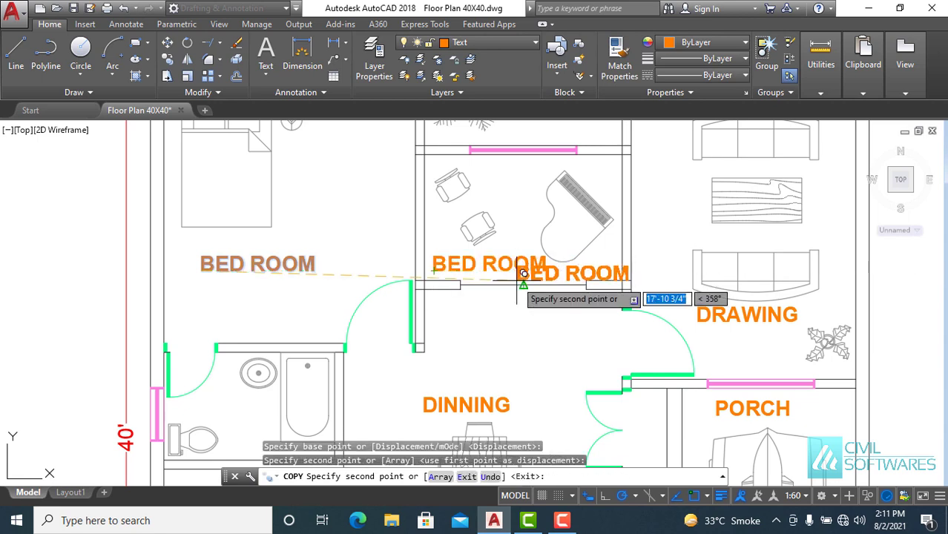
pyautogui.press('Escape')
# - Rewrite the copied label as SITTING AREA and widen its box to fit one line
pyautogui.doubleClick(506, 265)
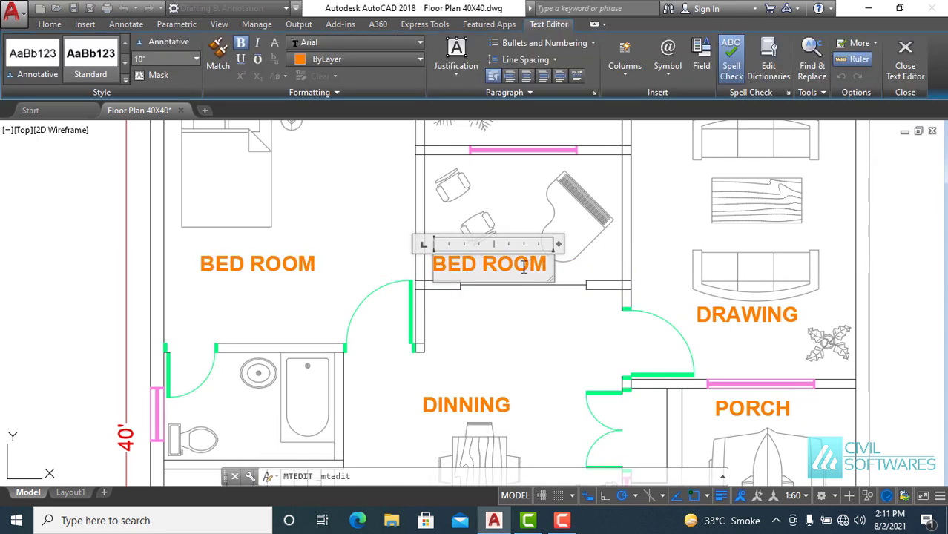
pyautogui.moveTo(548, 268); pyautogui.dragTo(427, 265)
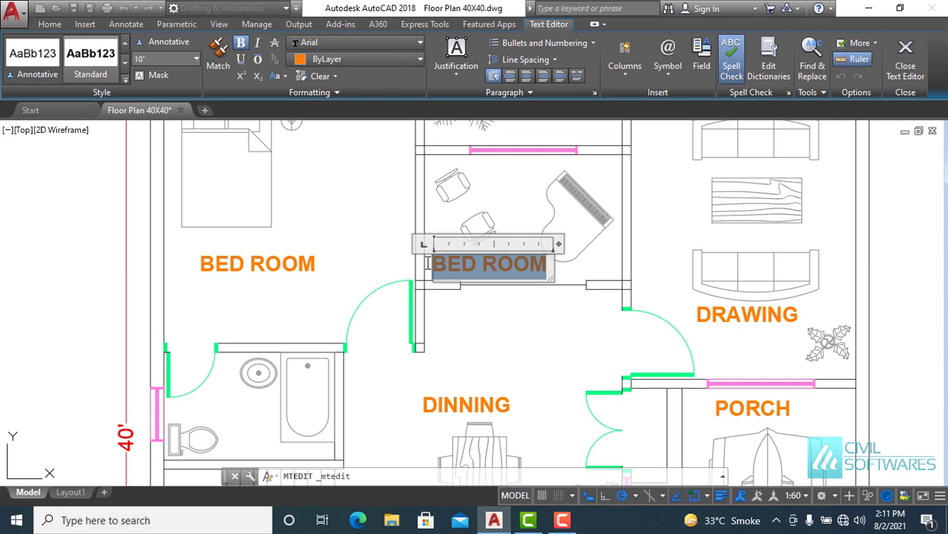
pyautogui.write('SITTING A')
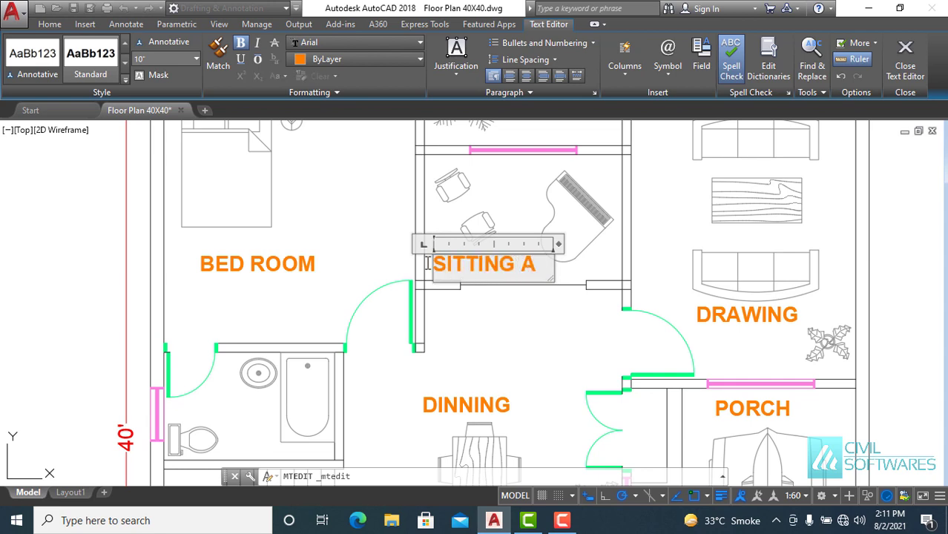
pyautogui.write('REA')
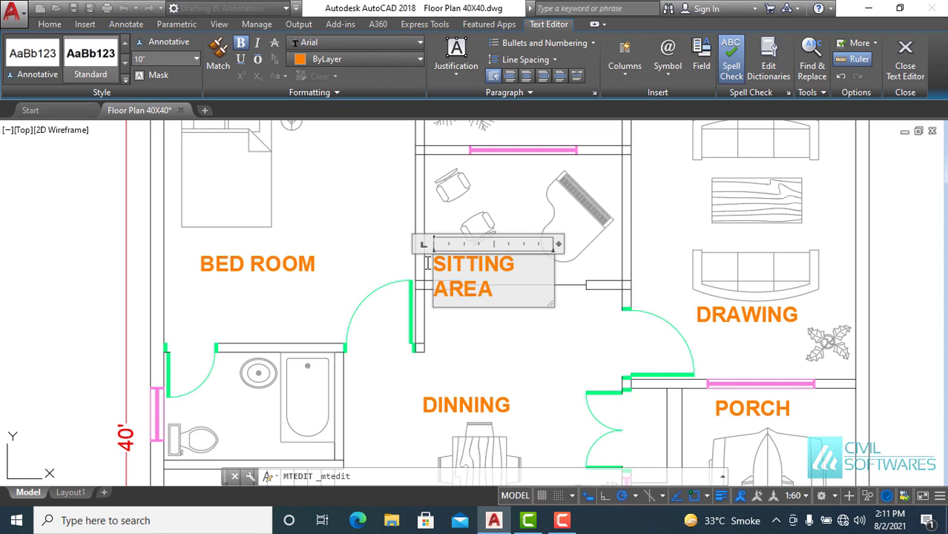
pyautogui.moveTo(559, 244); pyautogui.dragTo(592, 244)
# - Finish the SITTING AREA label and select it for moving
pyautogui.click(571, 321)
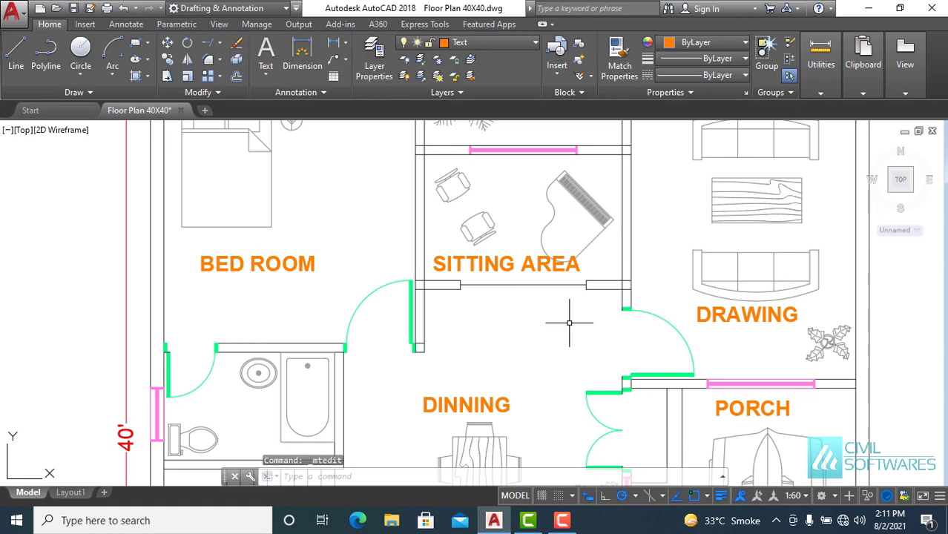
pyautogui.click(487, 273)
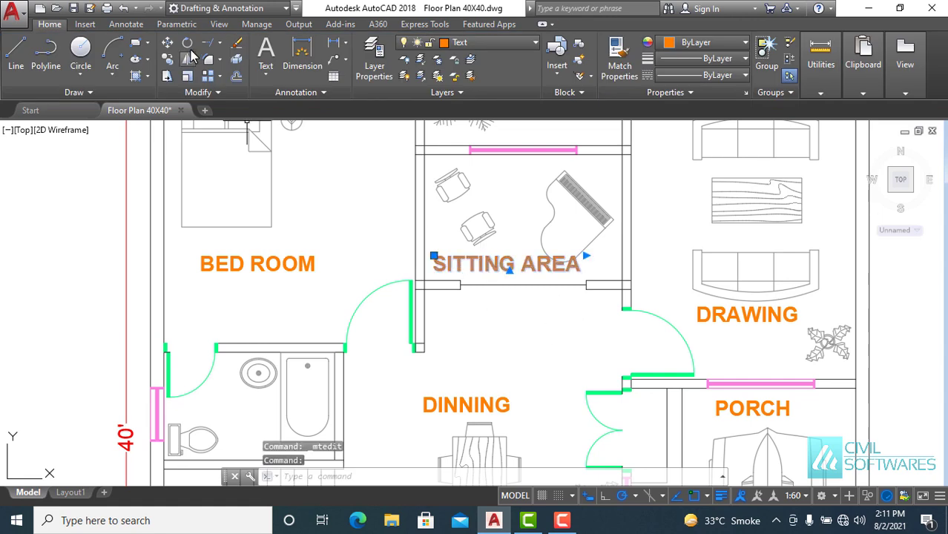
pyautogui.click(167, 44)
pyautogui.click(433, 256)
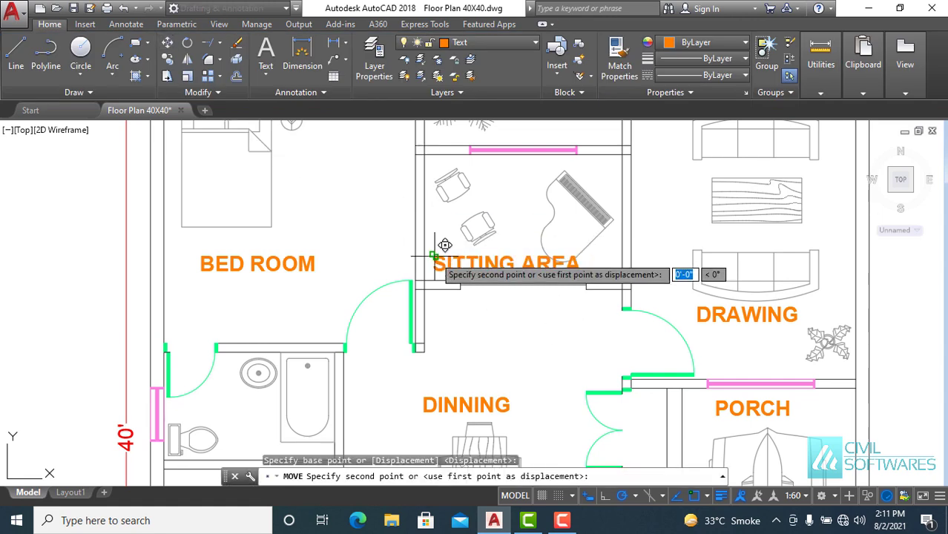
pyautogui.press('Escape')
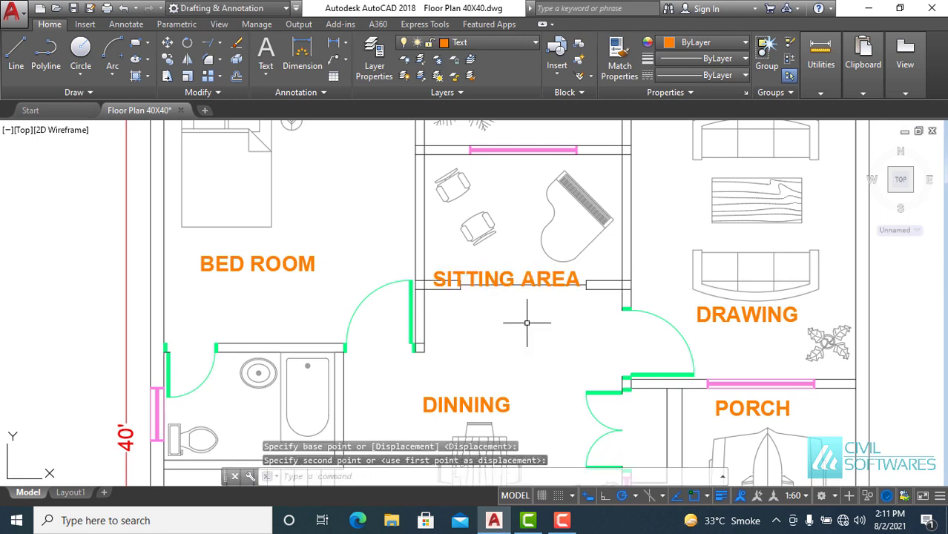
# - Move the SITTING AREA label up off the wall line into the sitting room
pyautogui.scroll(2, 528, 273)
pyautogui.scroll(2, 497, 159)
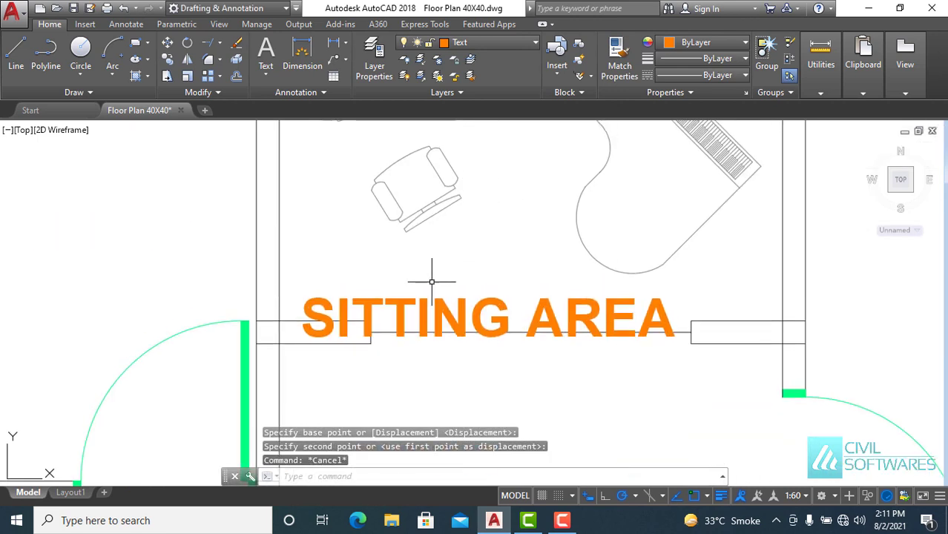
pyautogui.click(413, 300)
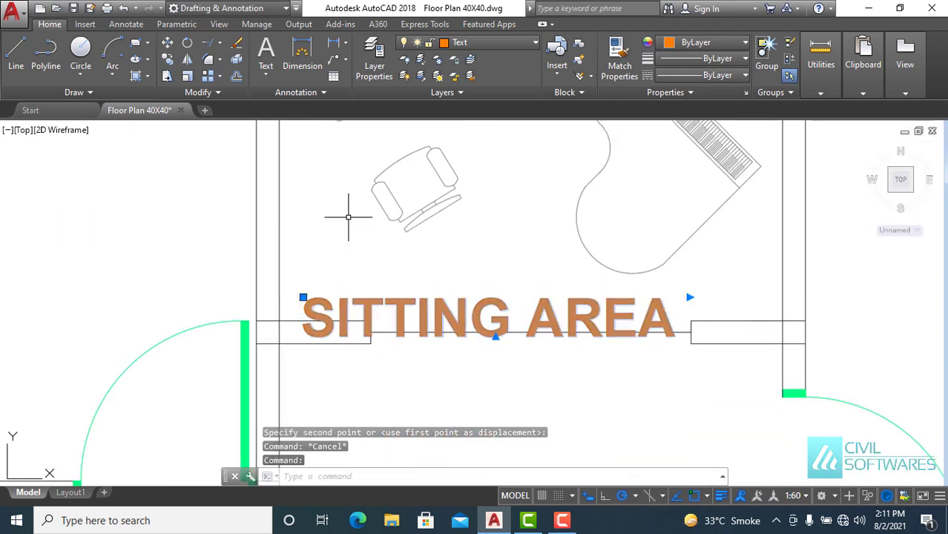
pyautogui.click(168, 42)
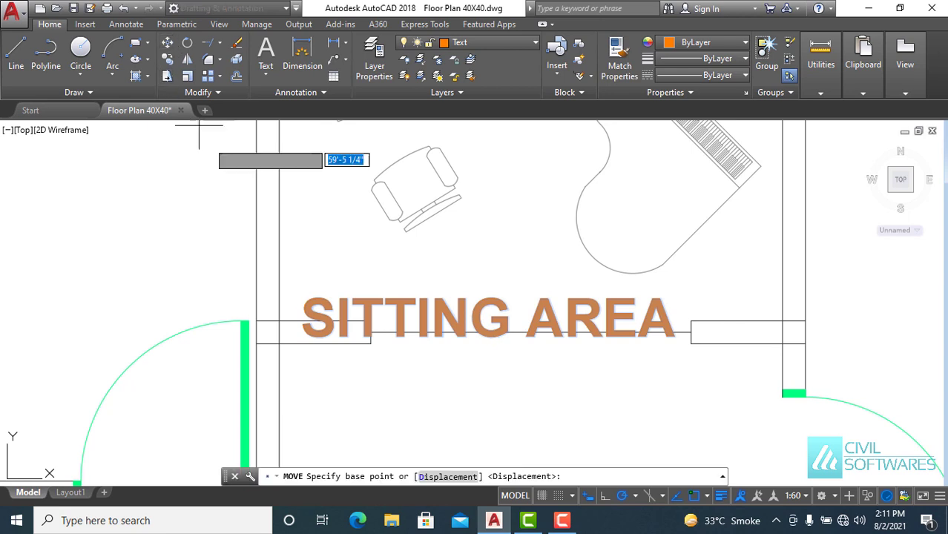
pyautogui.click(341, 300)
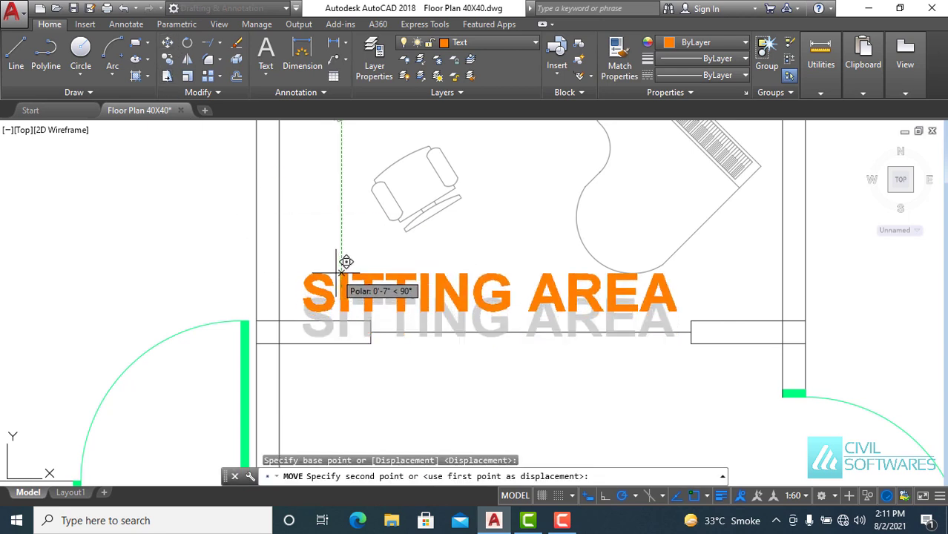
pyautogui.click(342, 271)
pyautogui.press('Escape')
pyautogui.press('Escape')
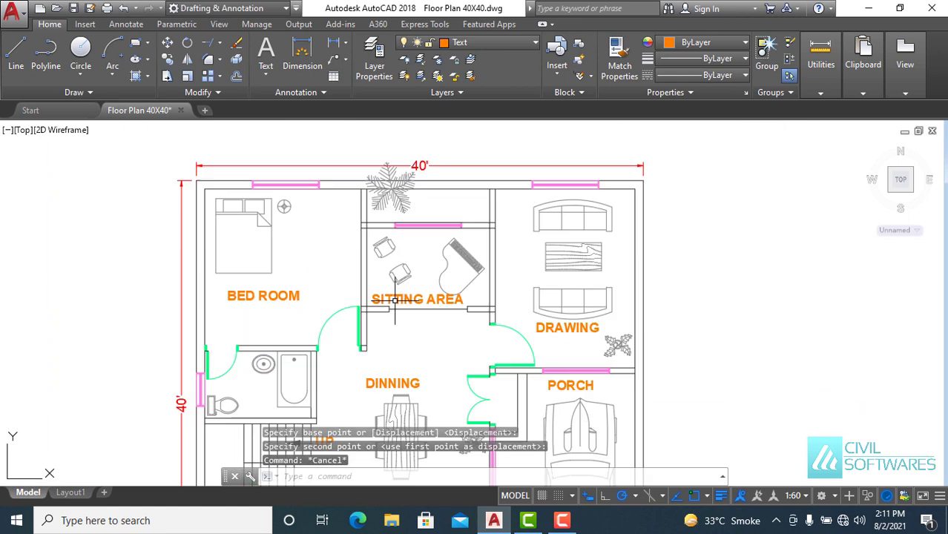
pyautogui.scroll(-3, 341, 271)
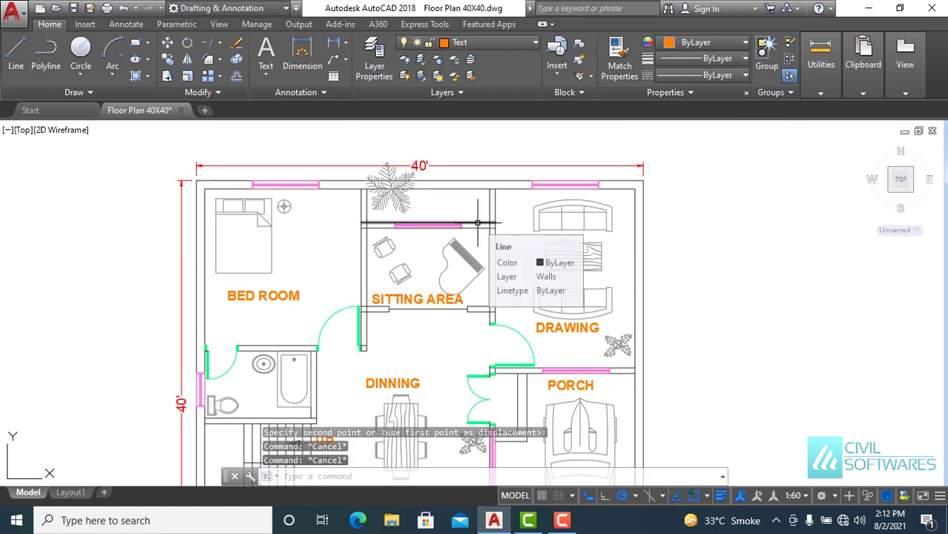
pyautogui.scroll(-2, 478, 224)
pyautogui.scroll(-1, 348, 415)
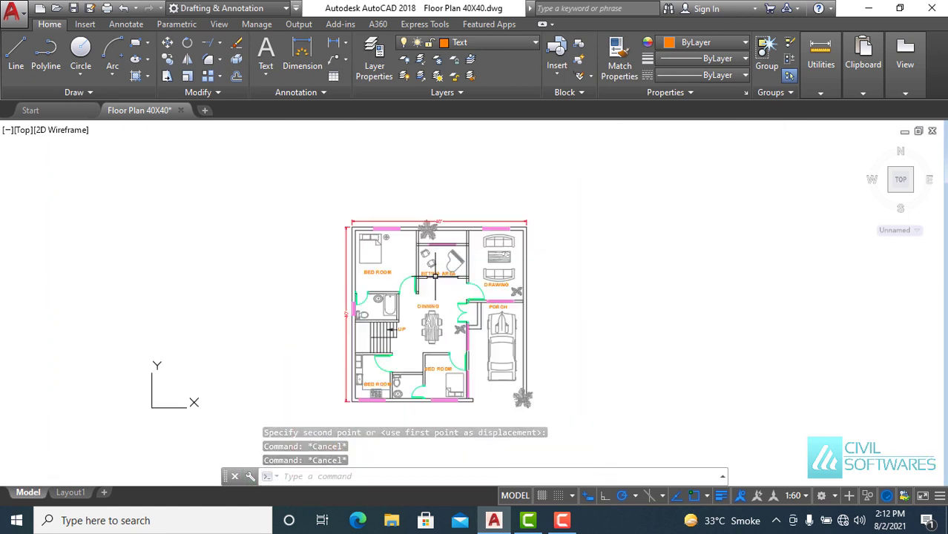
pyautogui.scroll(5, 318, 362)
# - Replace the lower-left room's BED ROOM label with KITCHEN
pyautogui.doubleClick(318, 362)
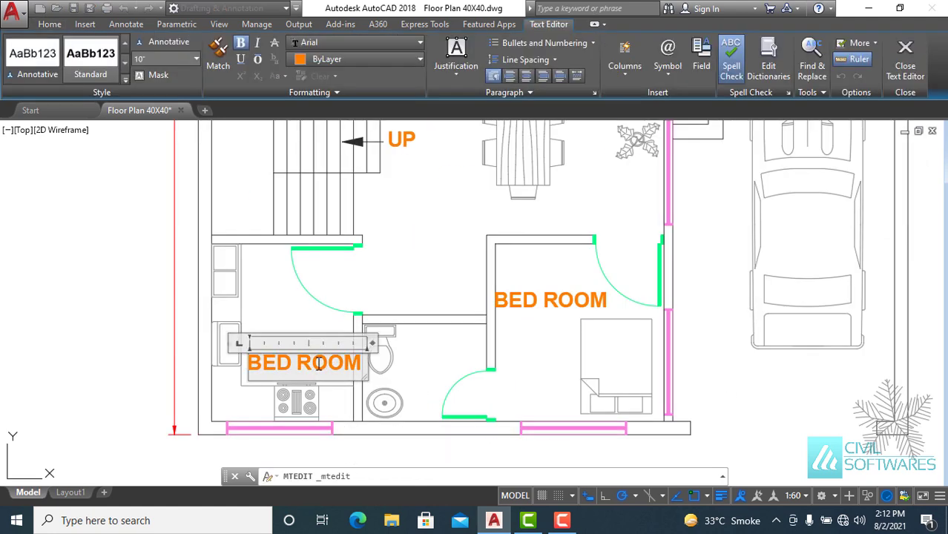
pyautogui.moveTo(362, 365); pyautogui.dragTo(242, 359)
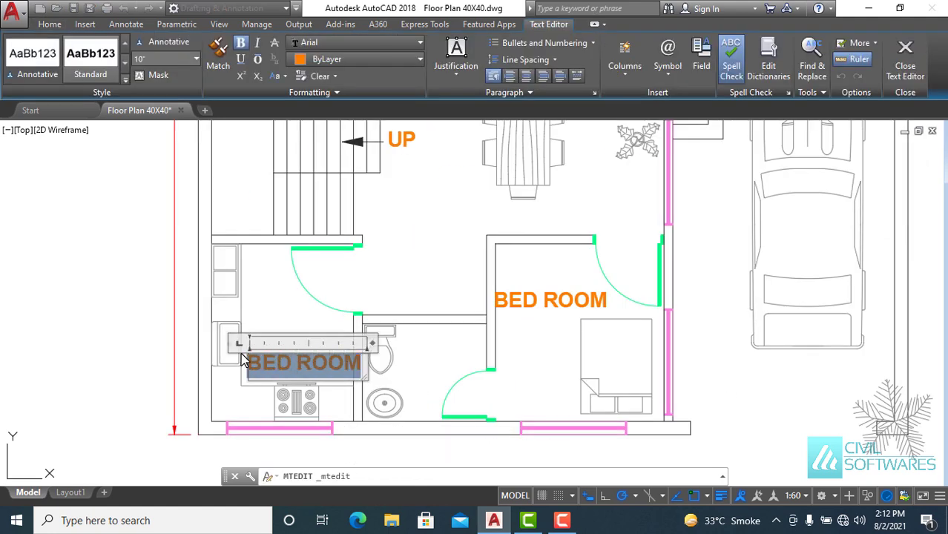
pyautogui.write('KITCHEN')
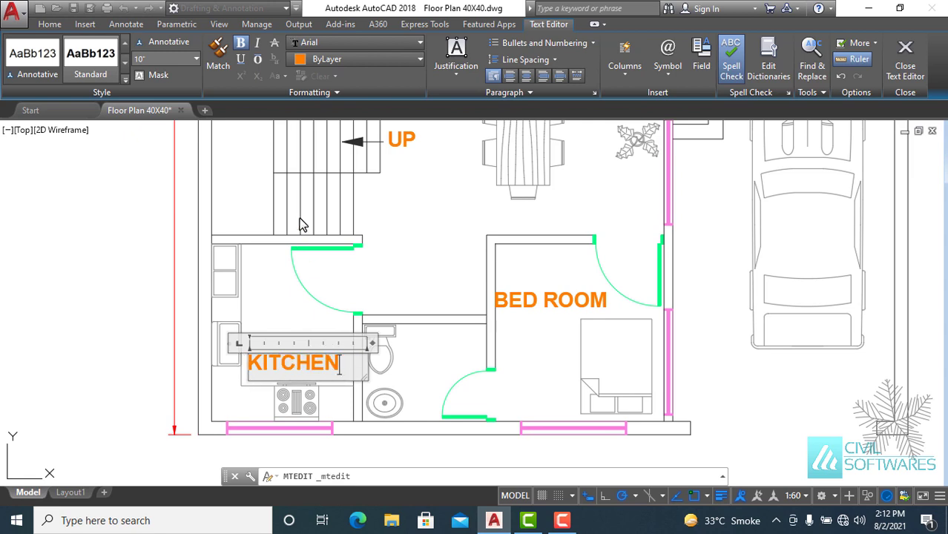
pyautogui.click(421, 284)
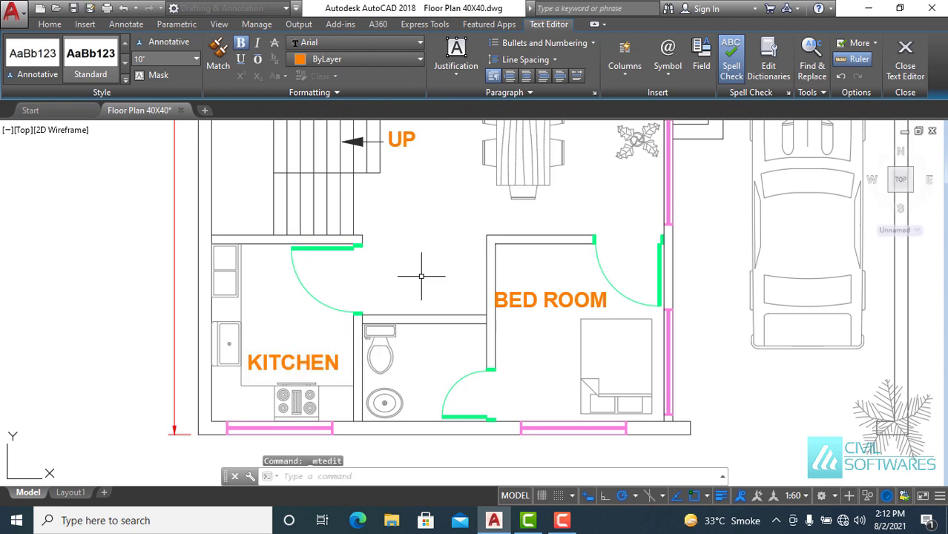
# - Move the lower BED ROOM label right to centre it in its room
pyautogui.click(509, 299)
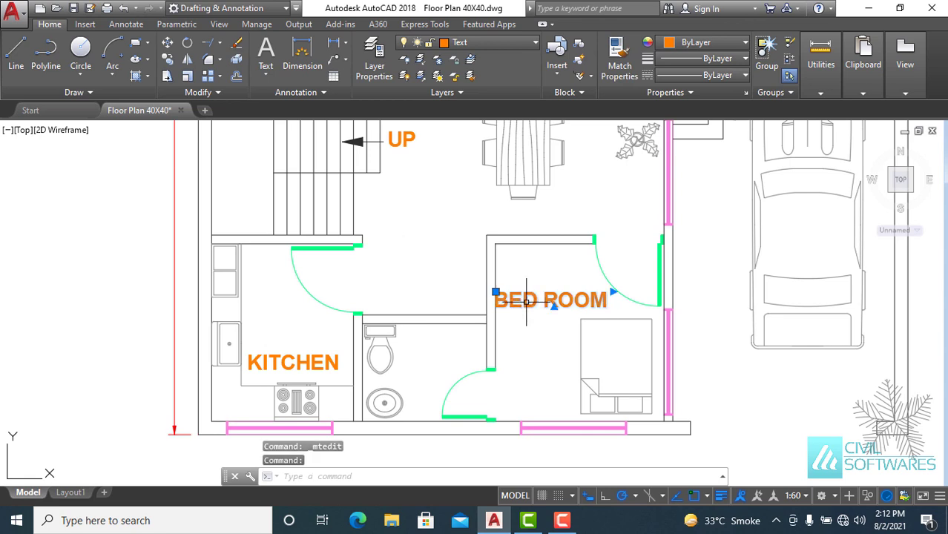
pyautogui.click(168, 43)
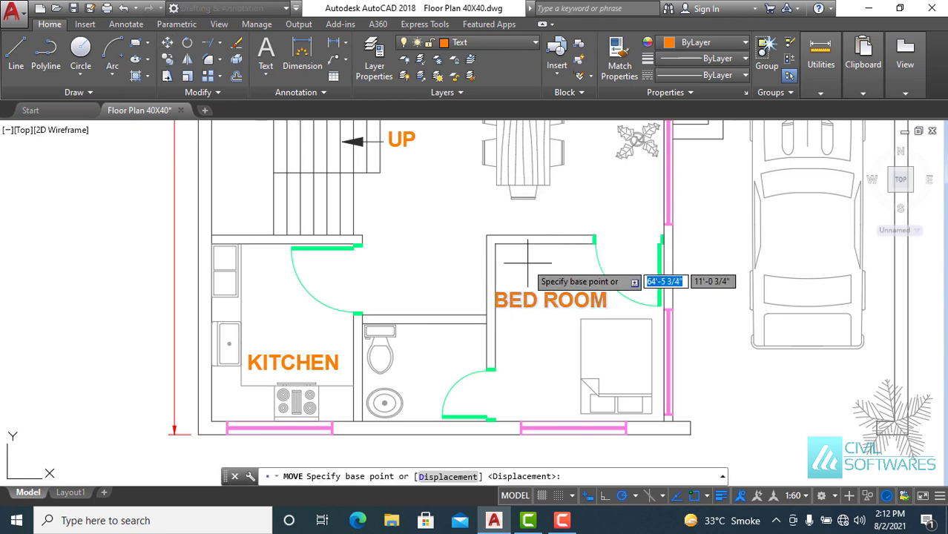
pyautogui.click(494, 293)
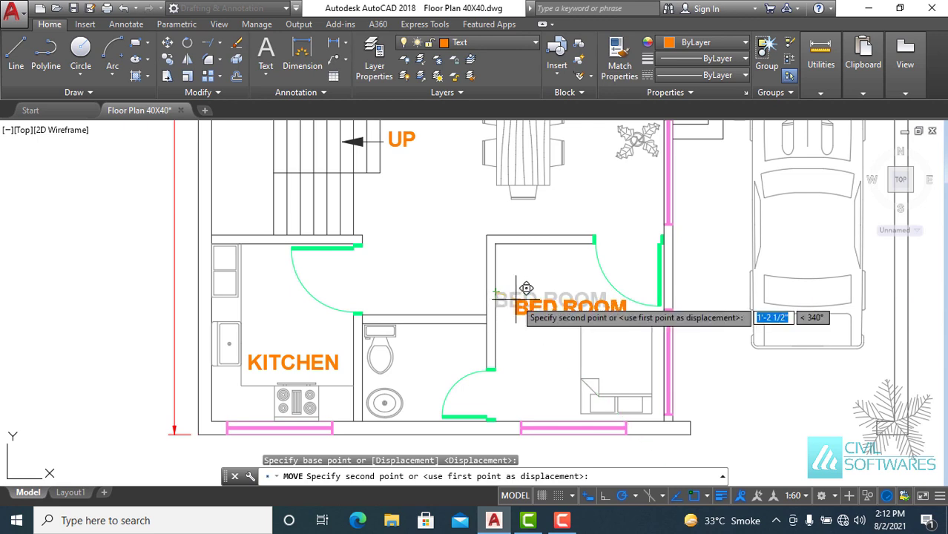
pyautogui.click(526, 288)
pyautogui.moveTo(668, 328); pyautogui.dragTo(559, 328, button='middle')
pyautogui.scroll(-2, 560, 301)
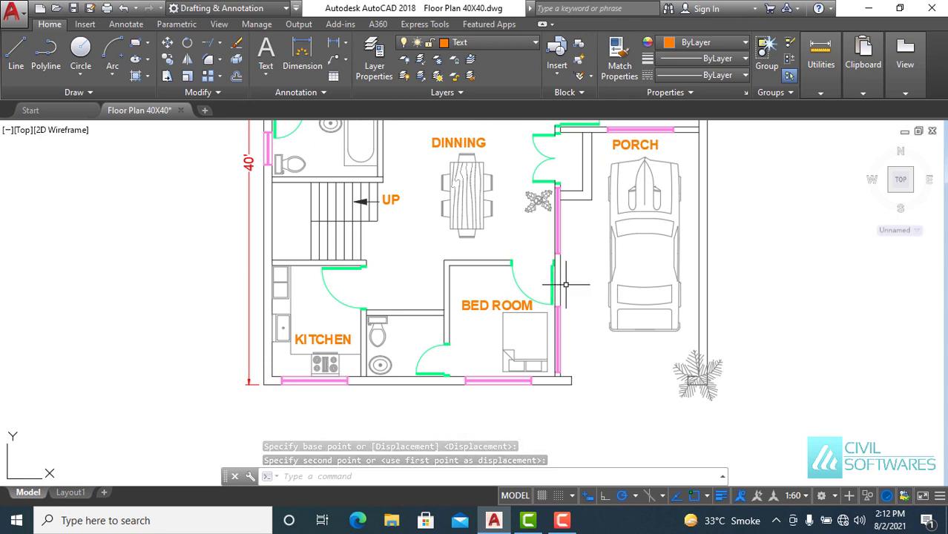
pyautogui.scroll(-2, 557, 267)
pyautogui.moveTo(551, 244); pyautogui.dragTo(548, 274, button='middle')
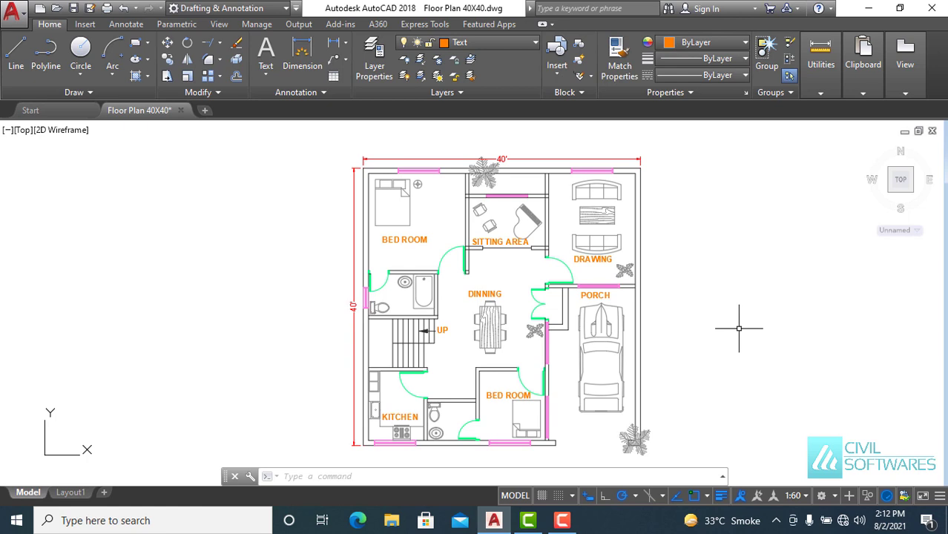
# - Toggle a layer's visibility in the Layer list, dismissing the current-layer-off warning
pyautogui.click(521, 44)
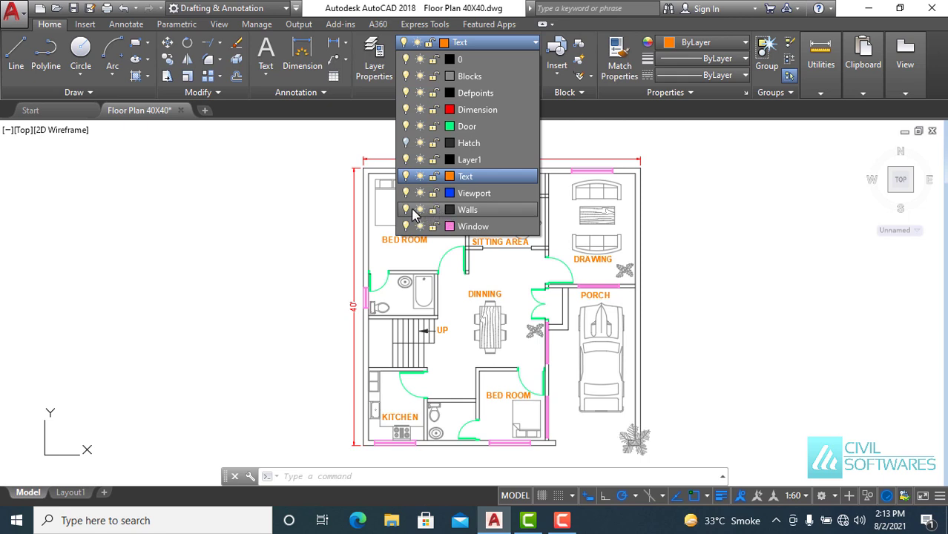
pyautogui.click(405, 176)
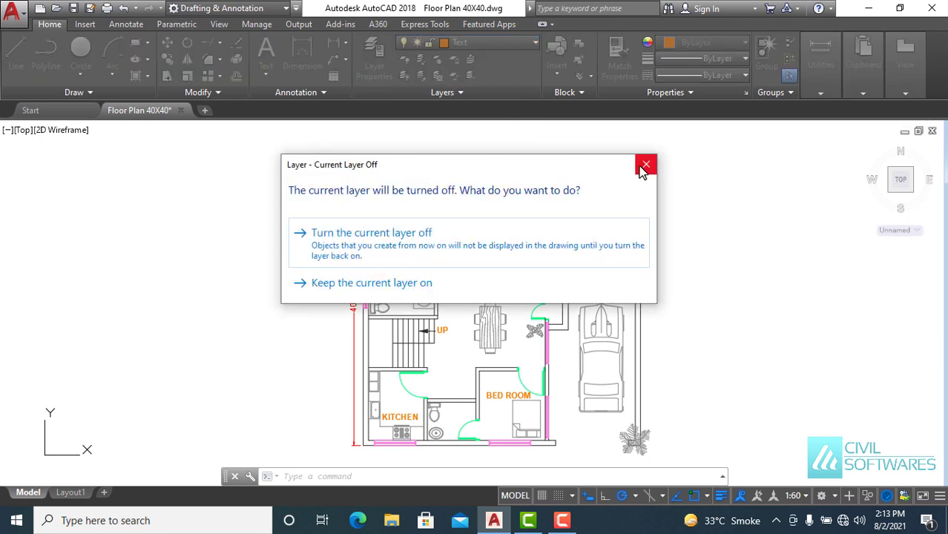
pyautogui.click(645, 166)
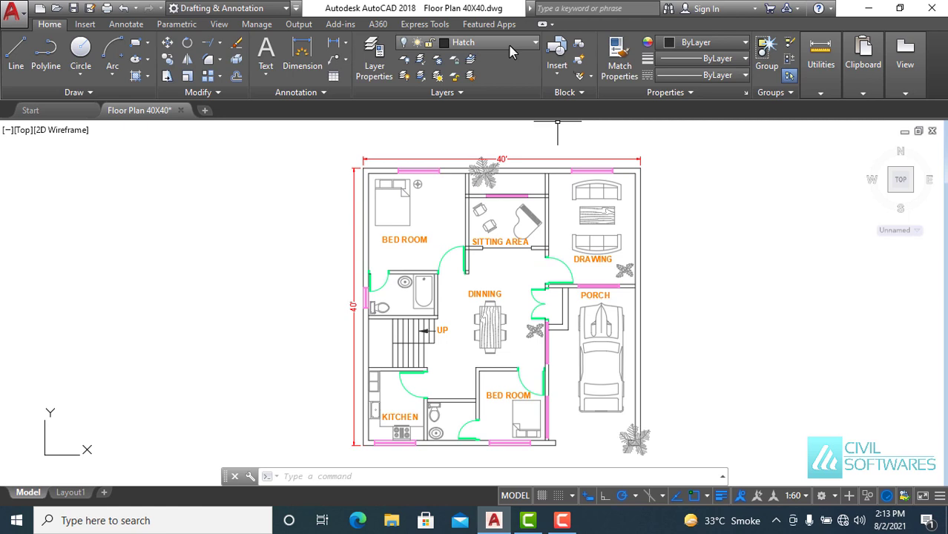
# - Turn the Hatch layer on, zoom to the full drawing, and hide the command line
pyautogui.click(482, 42)
pyautogui.click(405, 142)
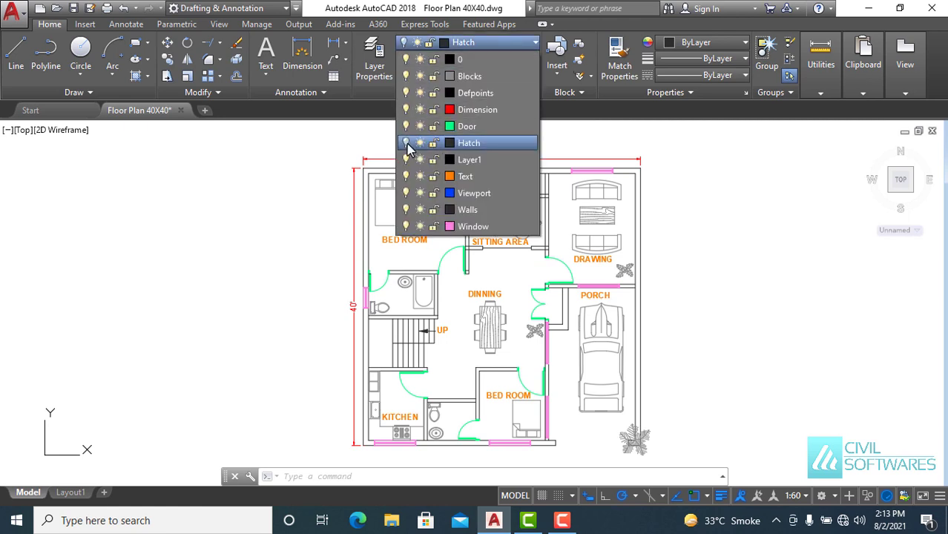
pyautogui.middleClick(738, 276)
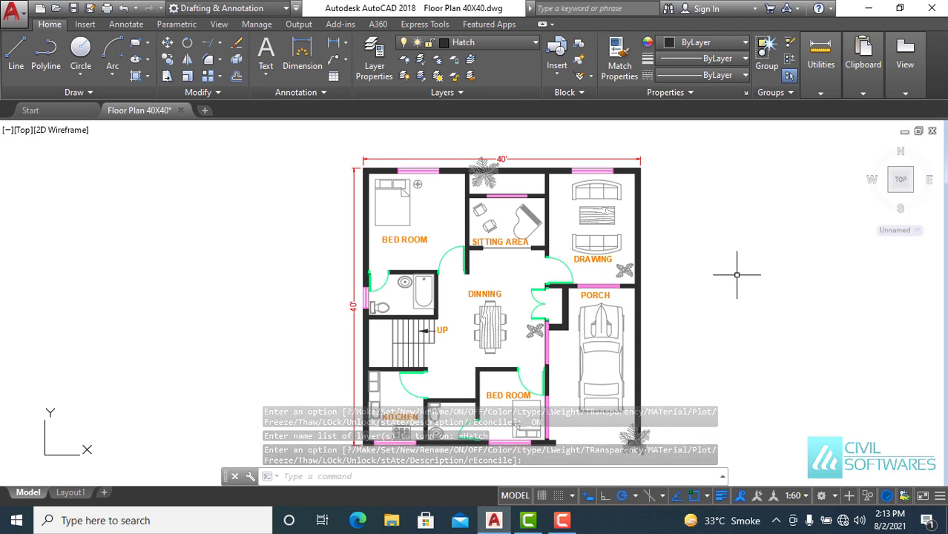
pyautogui.middleClick(736, 275)
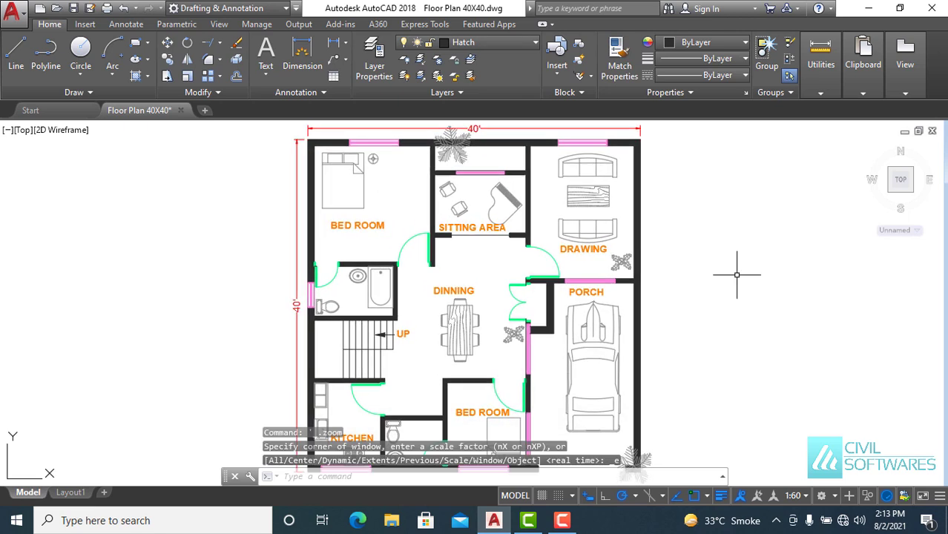
pyautogui.click(234, 476)
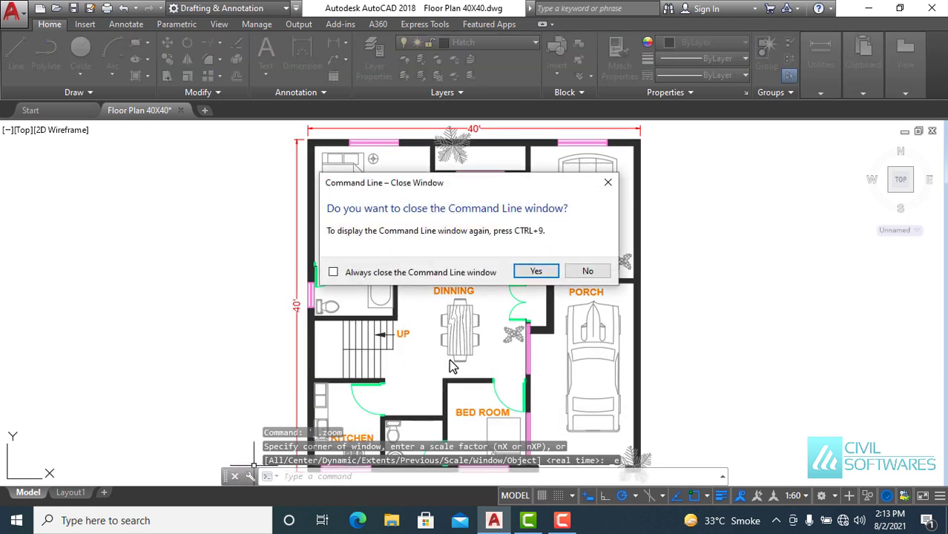
pyautogui.click(536, 272)
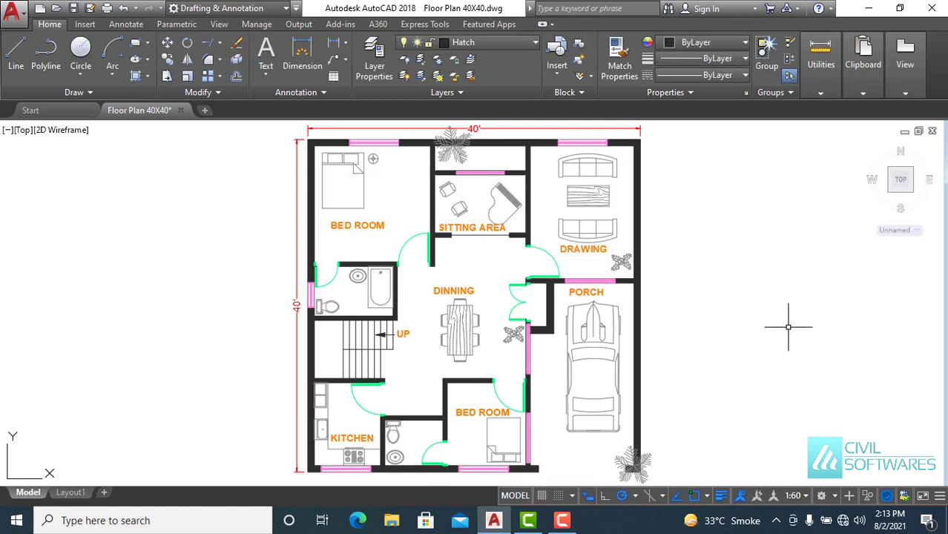